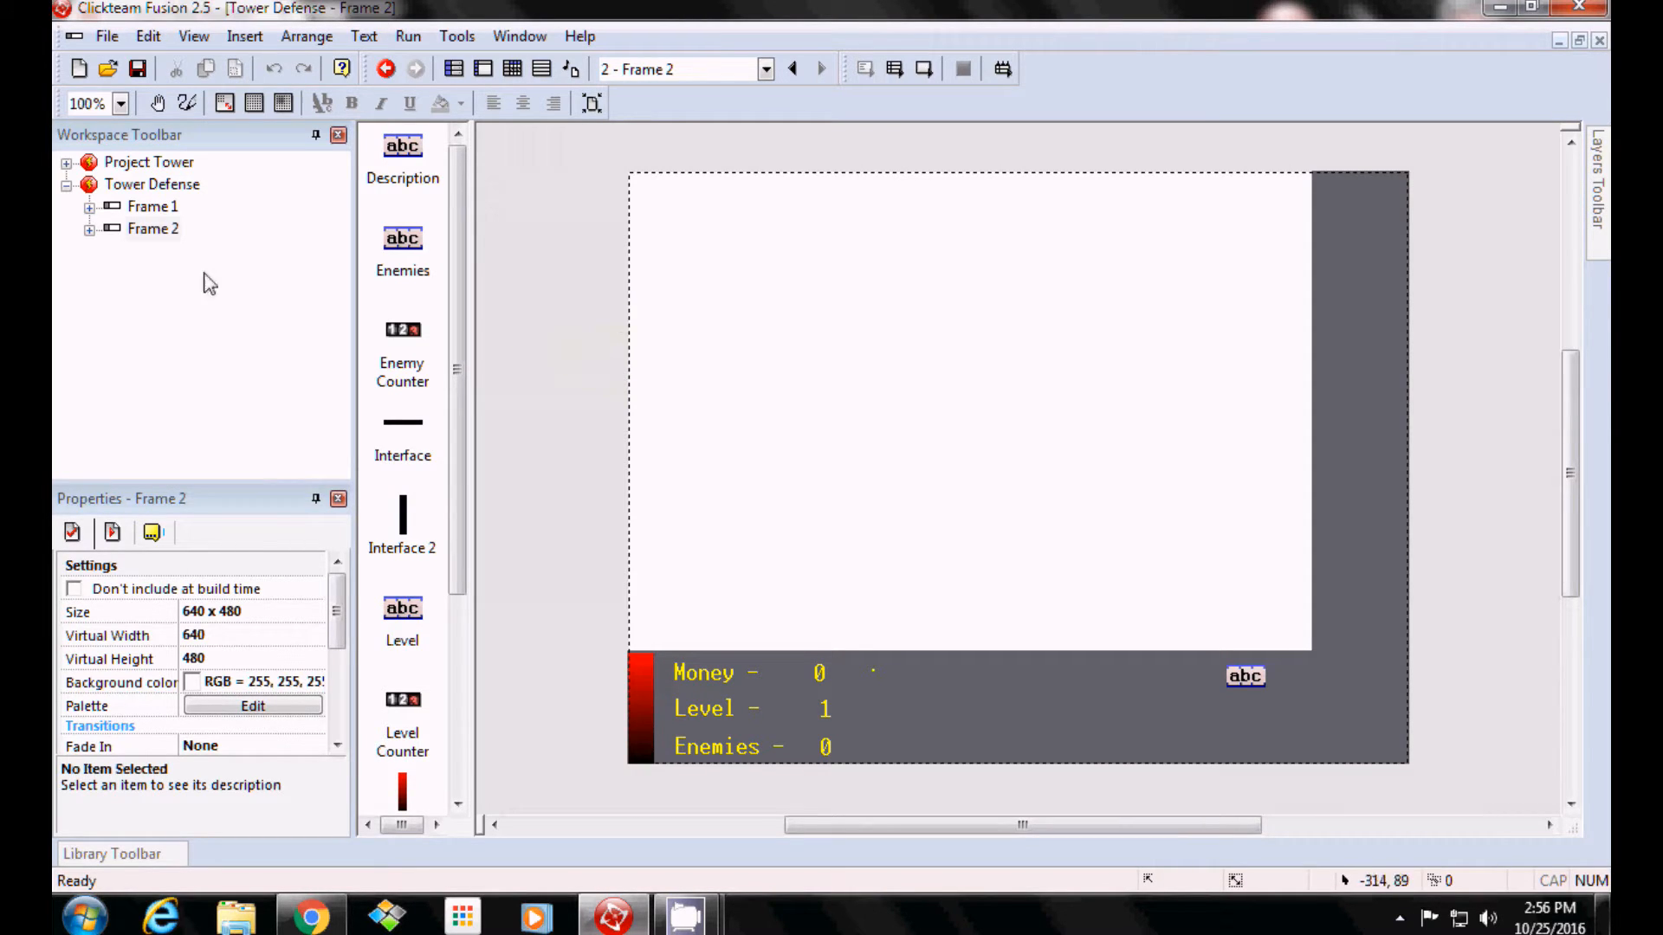
Copy all five objects of Frame 1: the turret, detector, bullet, spawner and target.
double_click(152, 208)
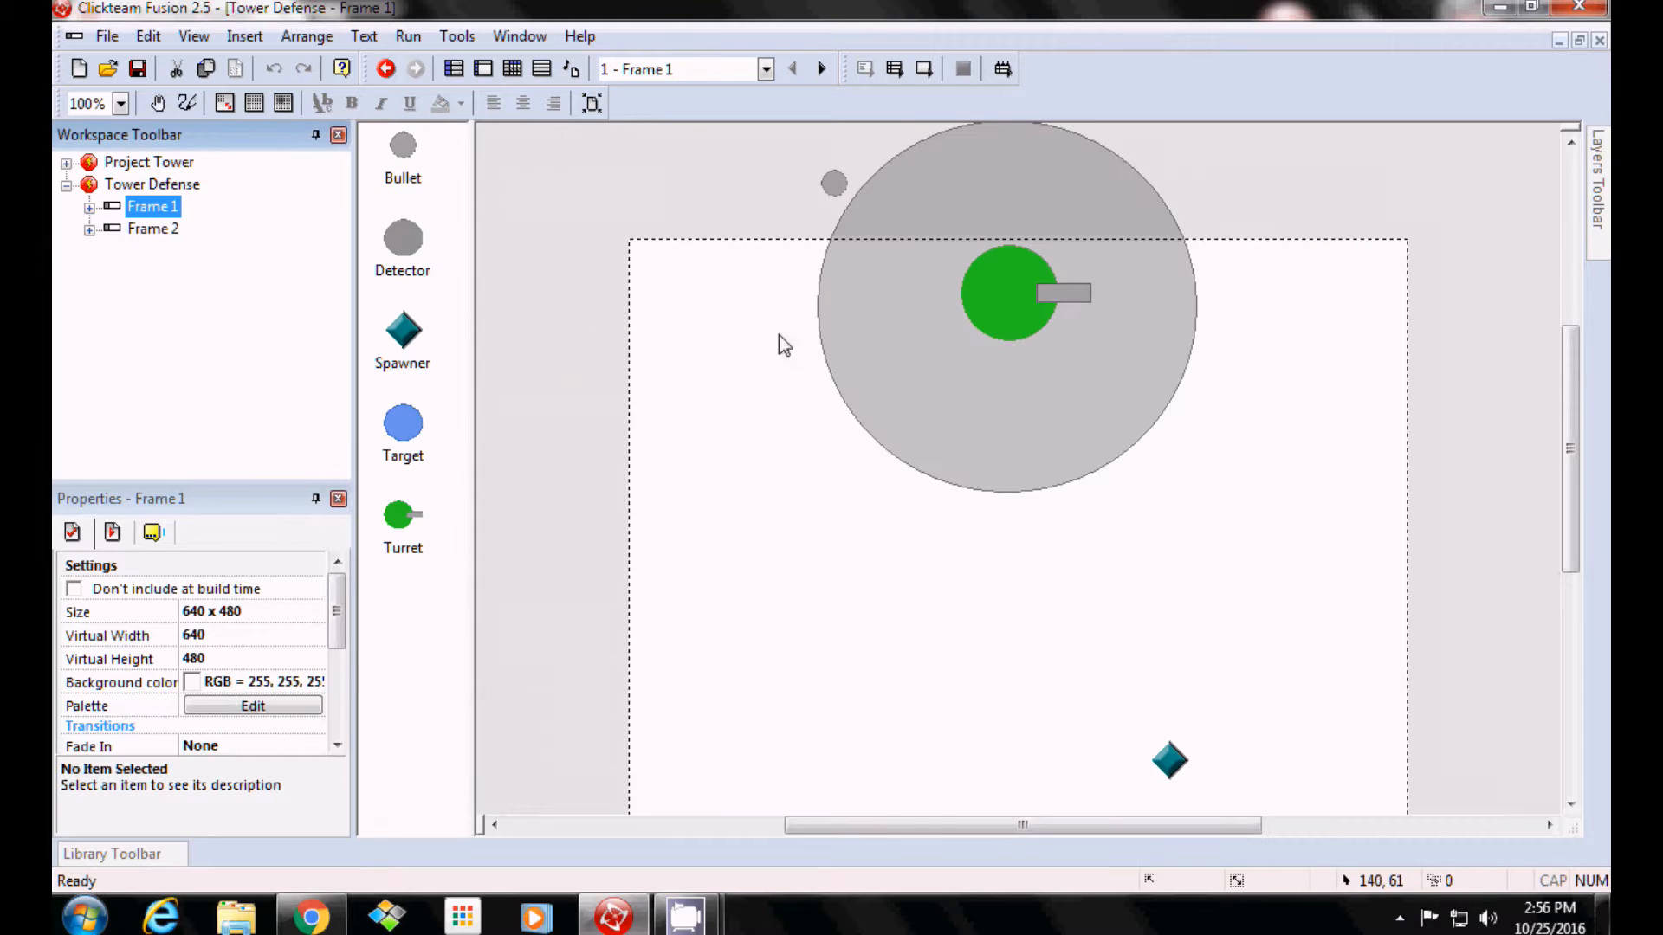
scroll(698, 487, "down", 2)
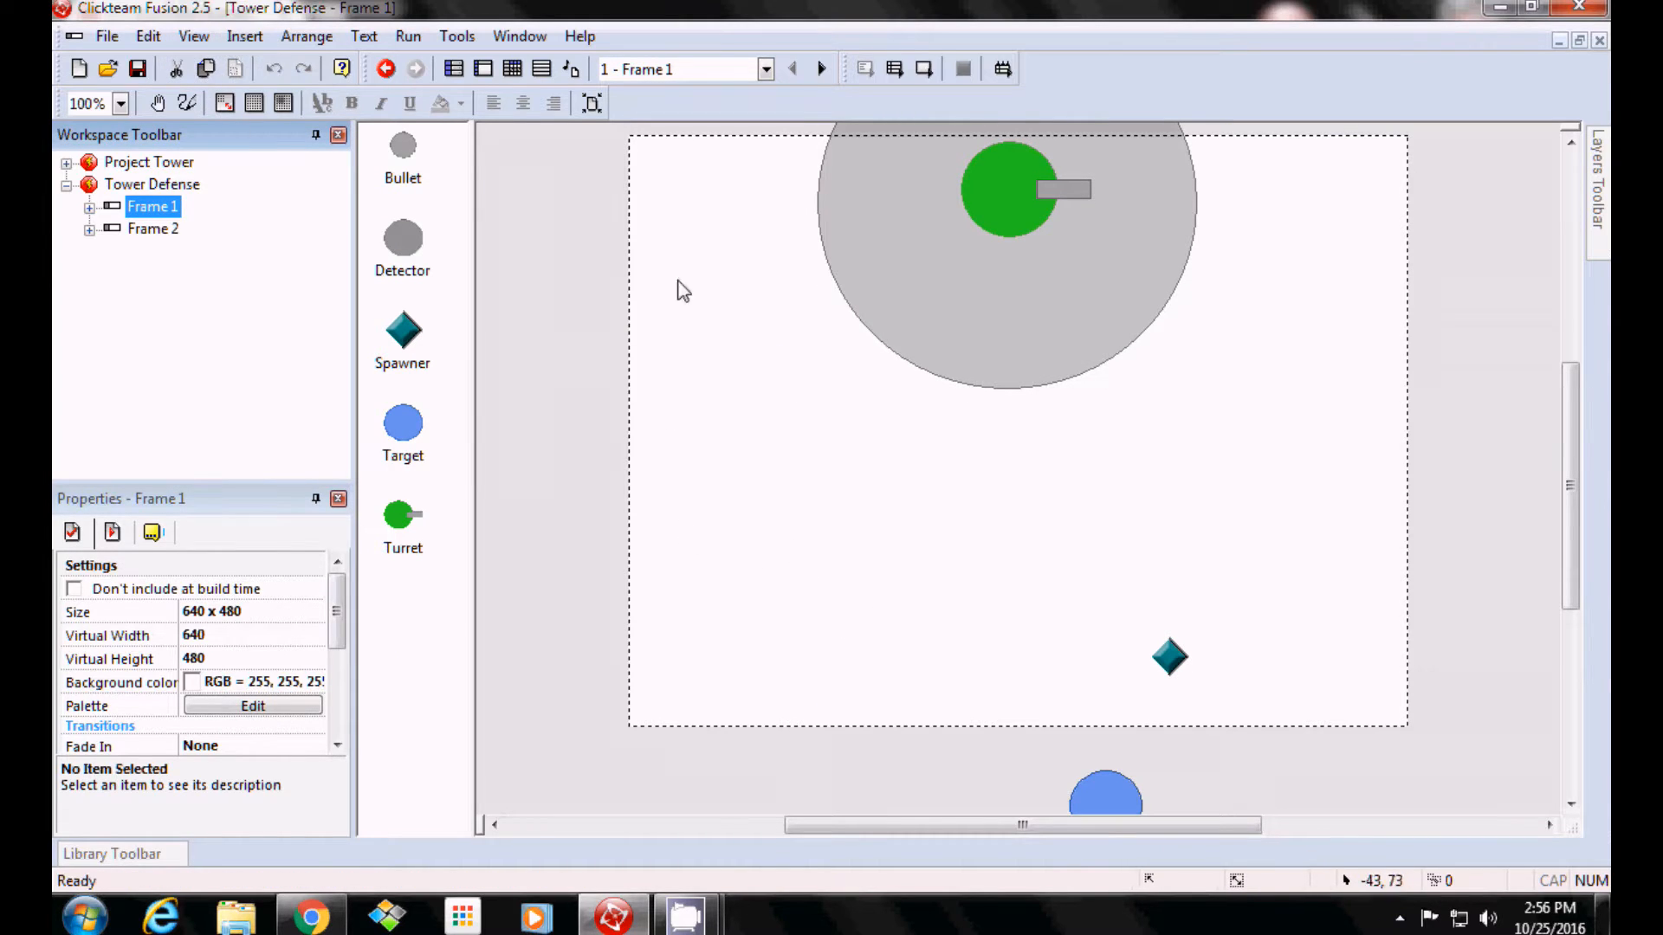
scroll(830, 433, "up", 6)
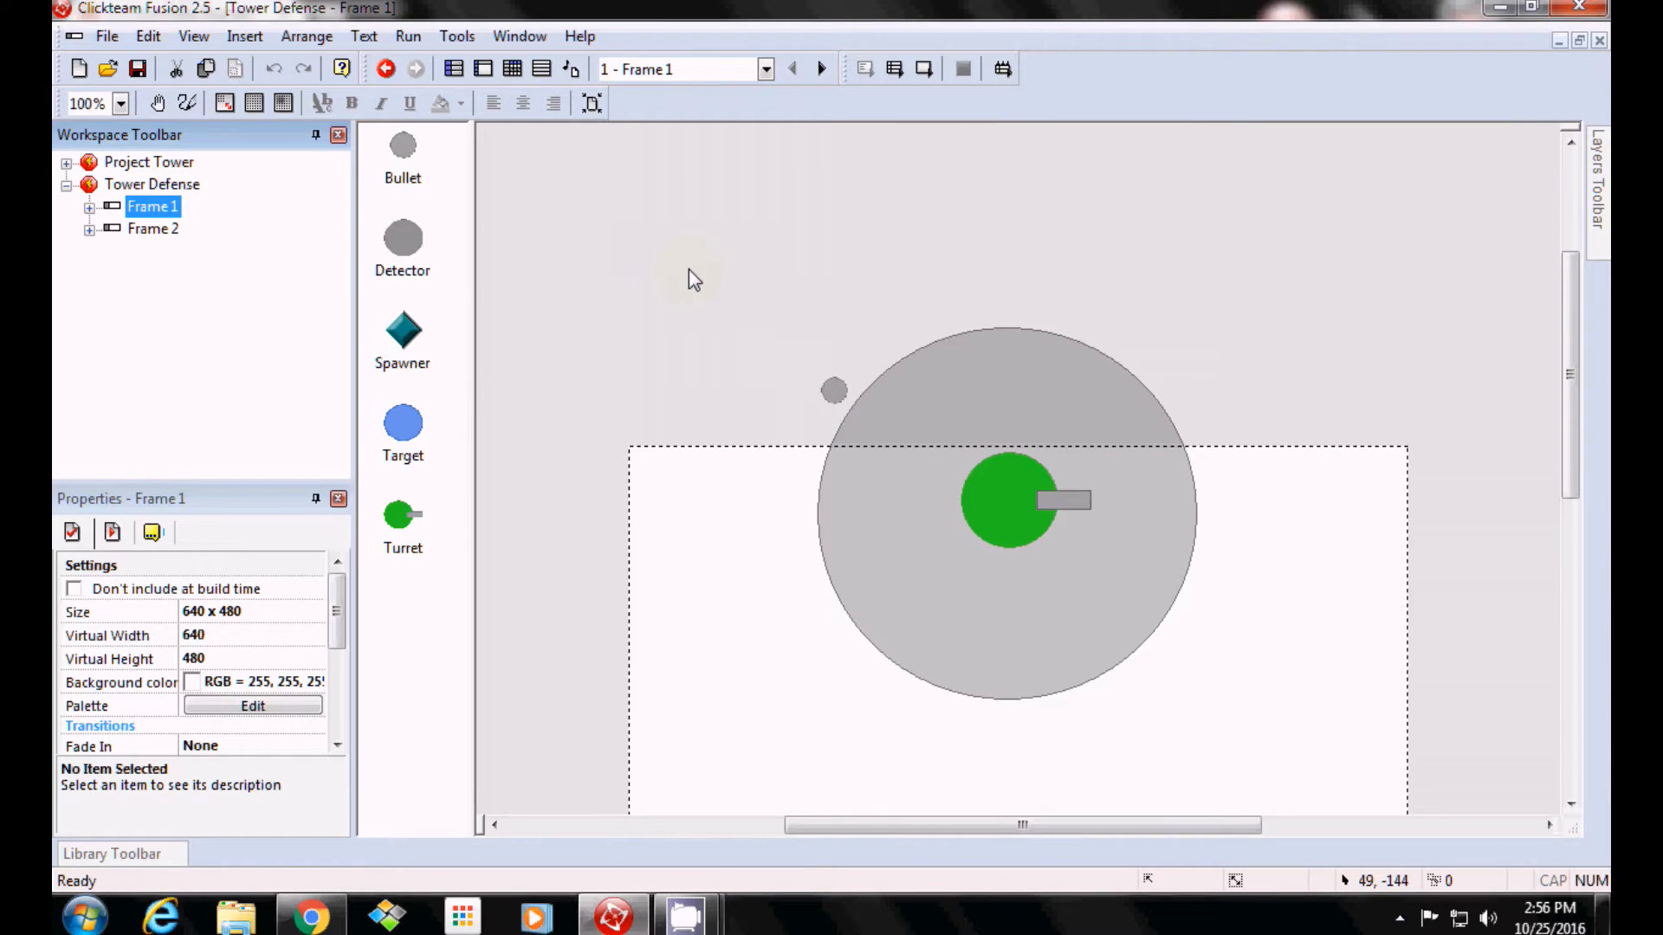
left_click_drag(689, 269, 1342, 696)
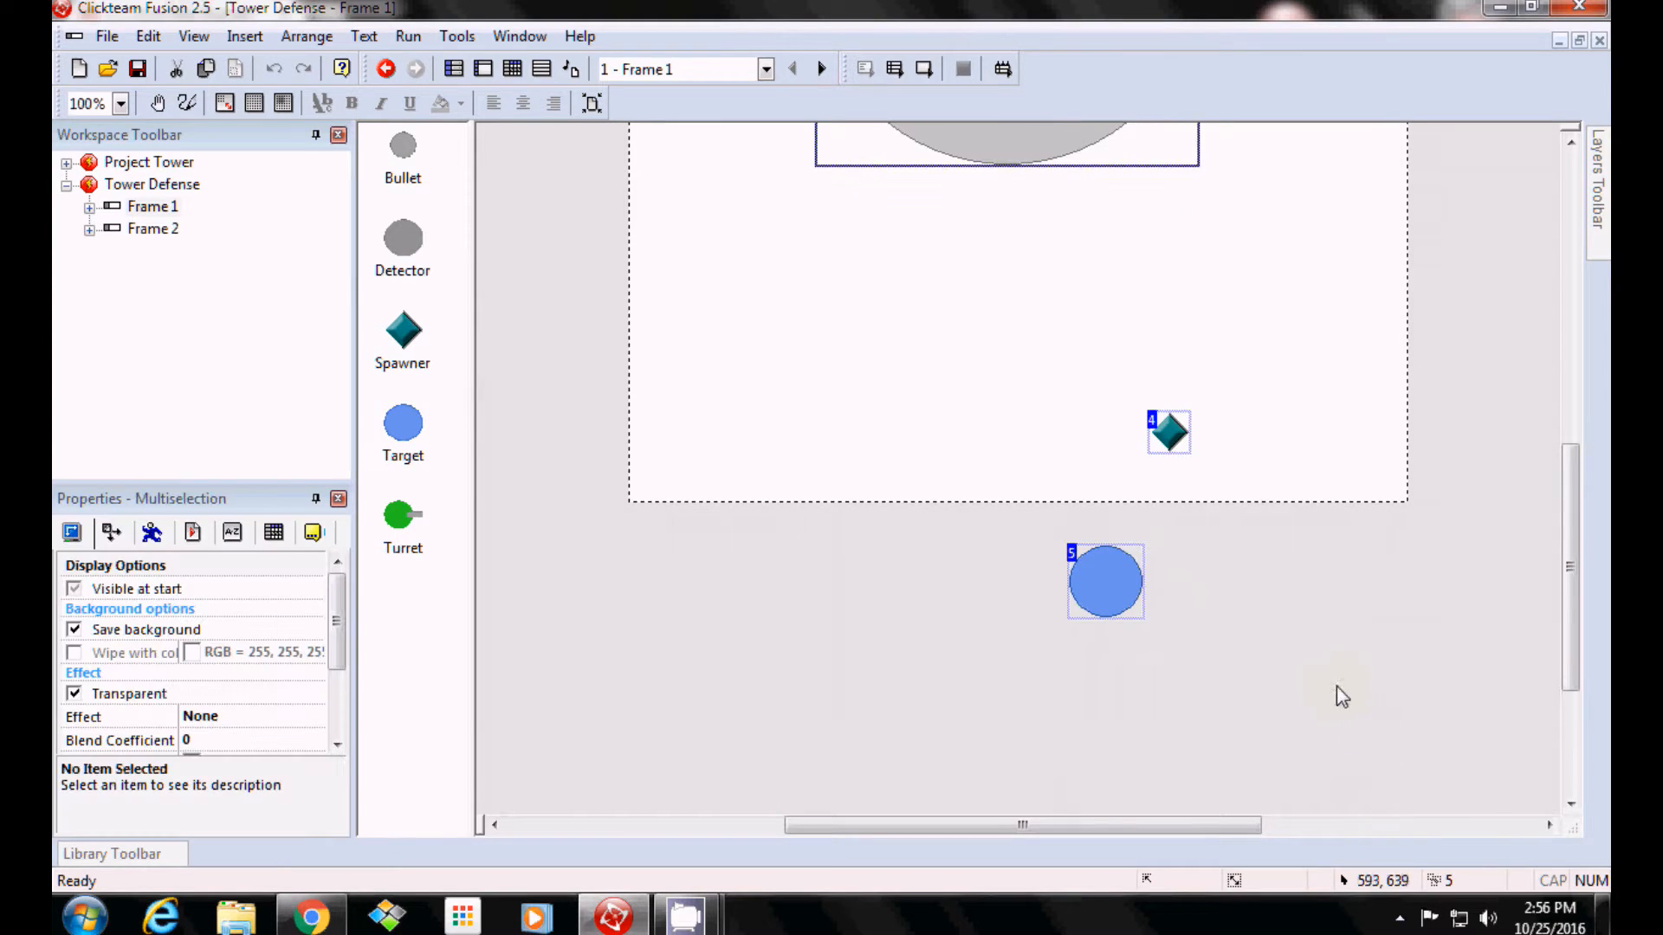
right_click(1105, 604)
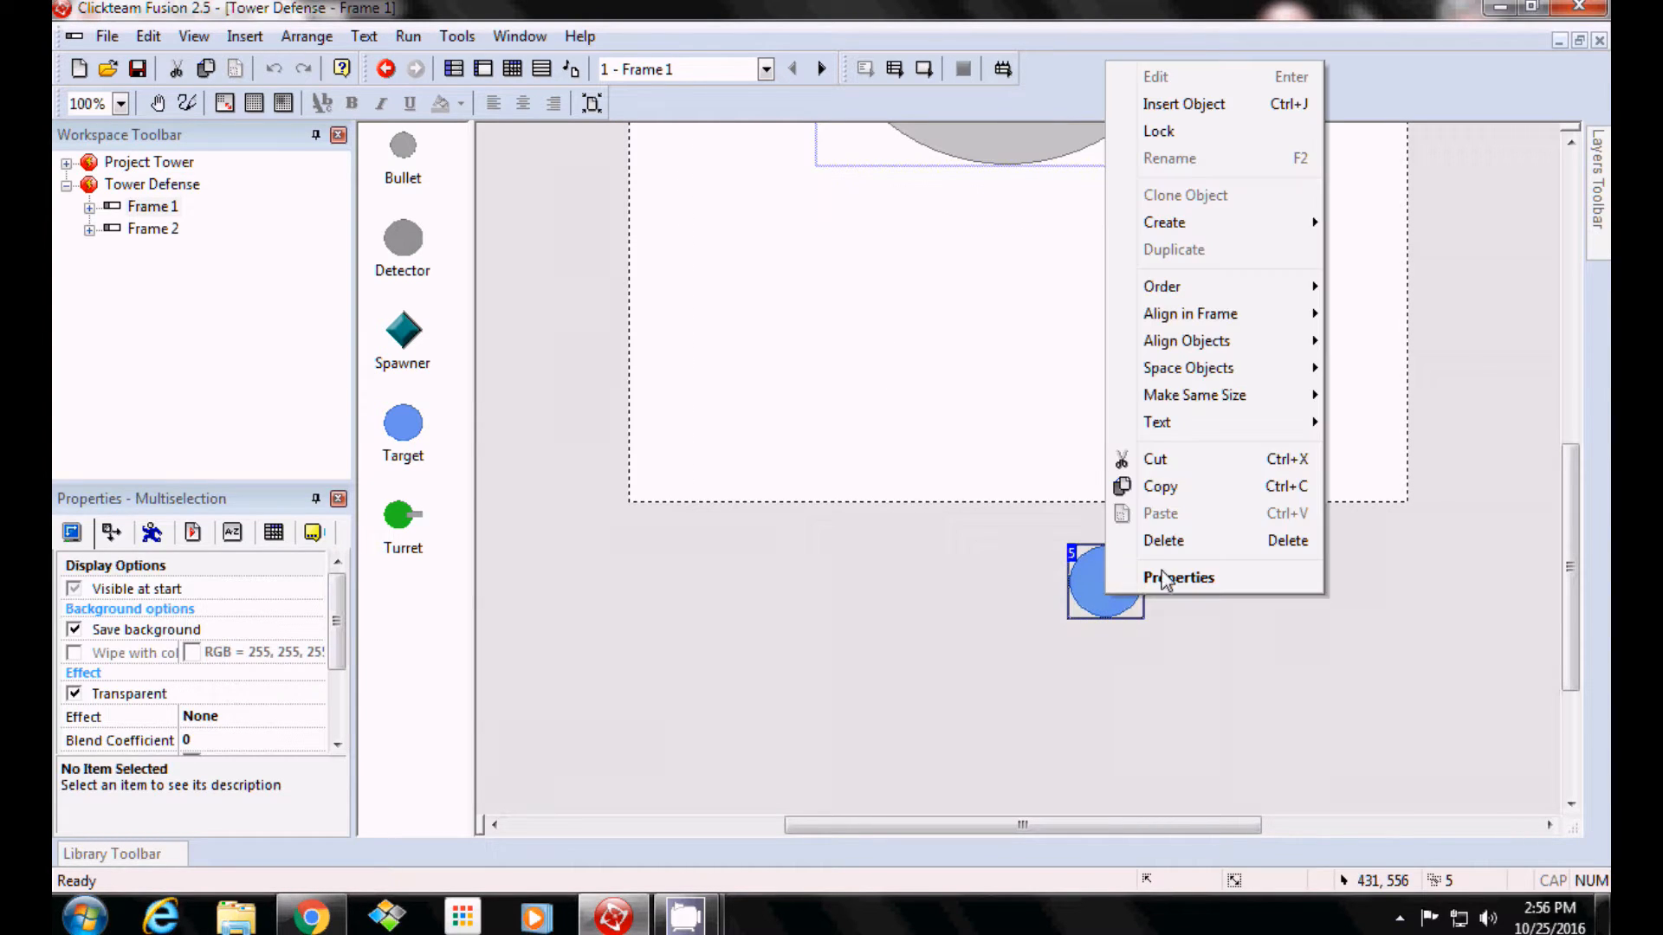
left_click(1159, 483)
Paste the copied objects into Frame 2, in the empty area outside the frame beside the play field.
left_click(149, 239)
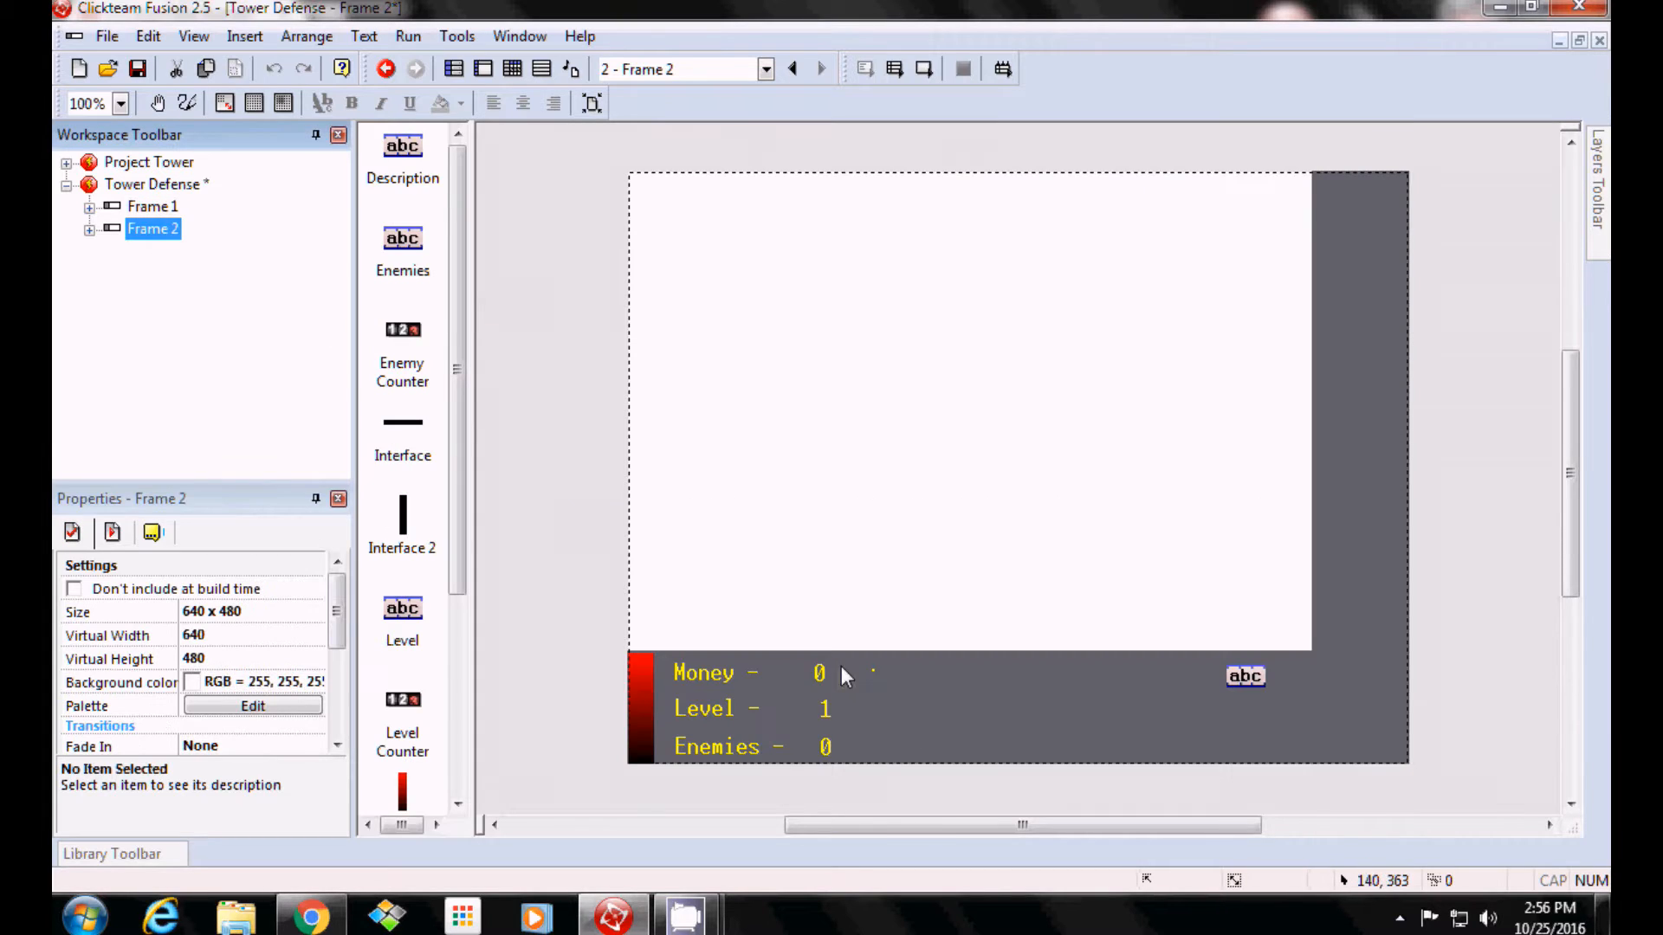
left_click_drag(909, 825, 661, 791)
right_click(532, 435)
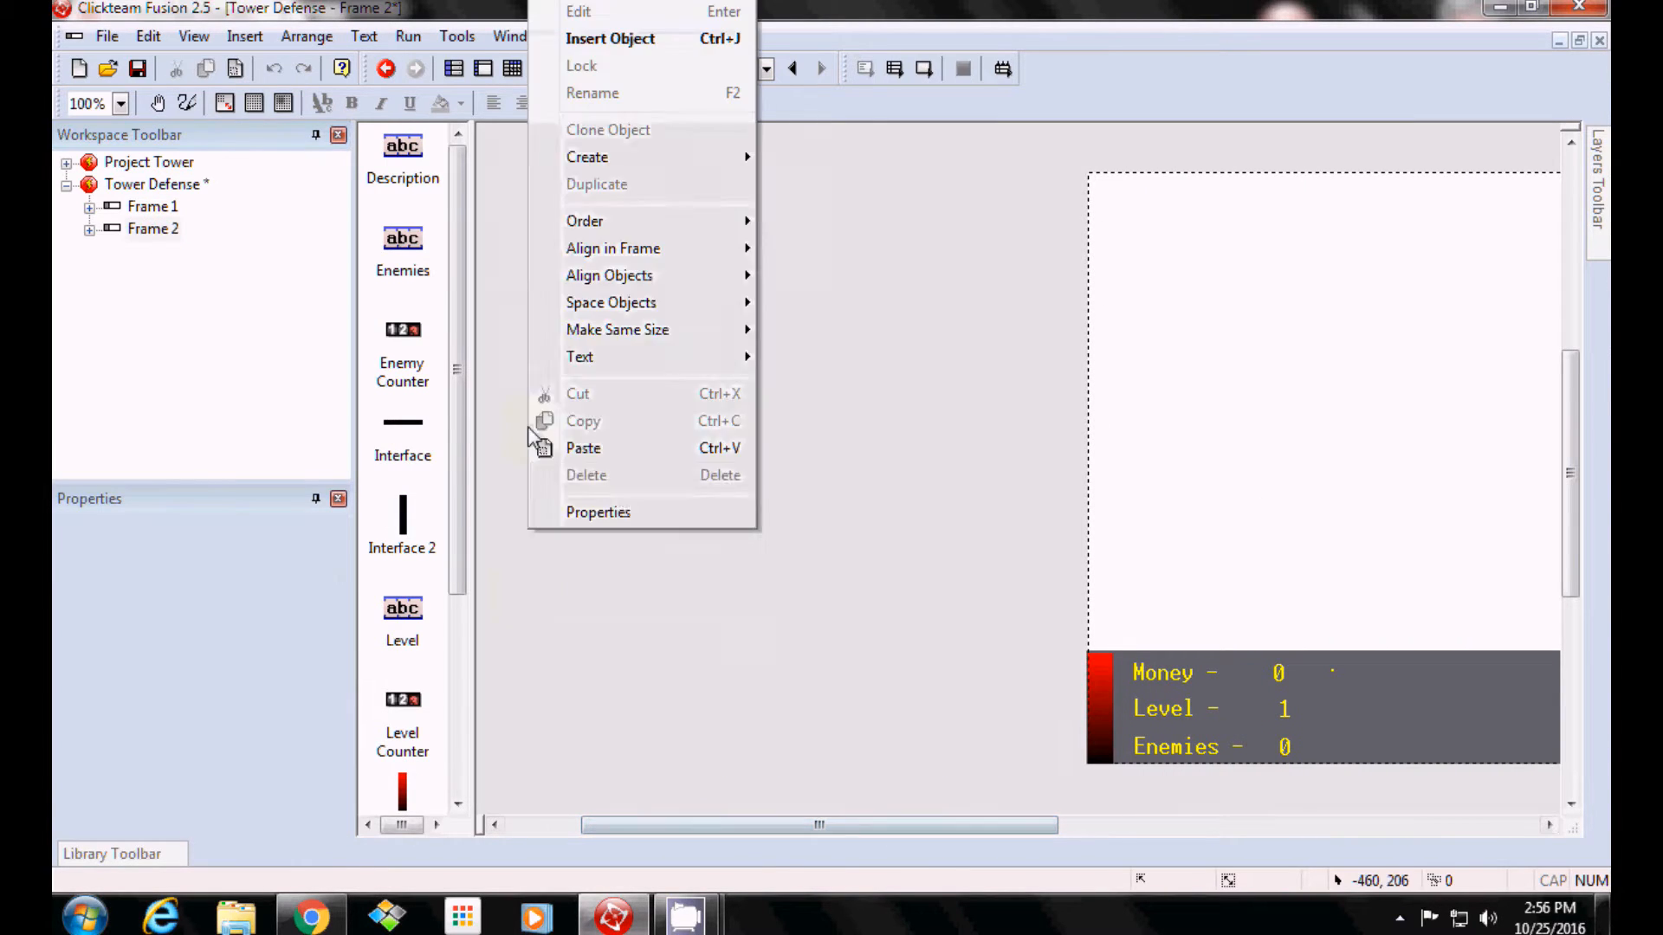
left_click(620, 448)
left_click(711, 462)
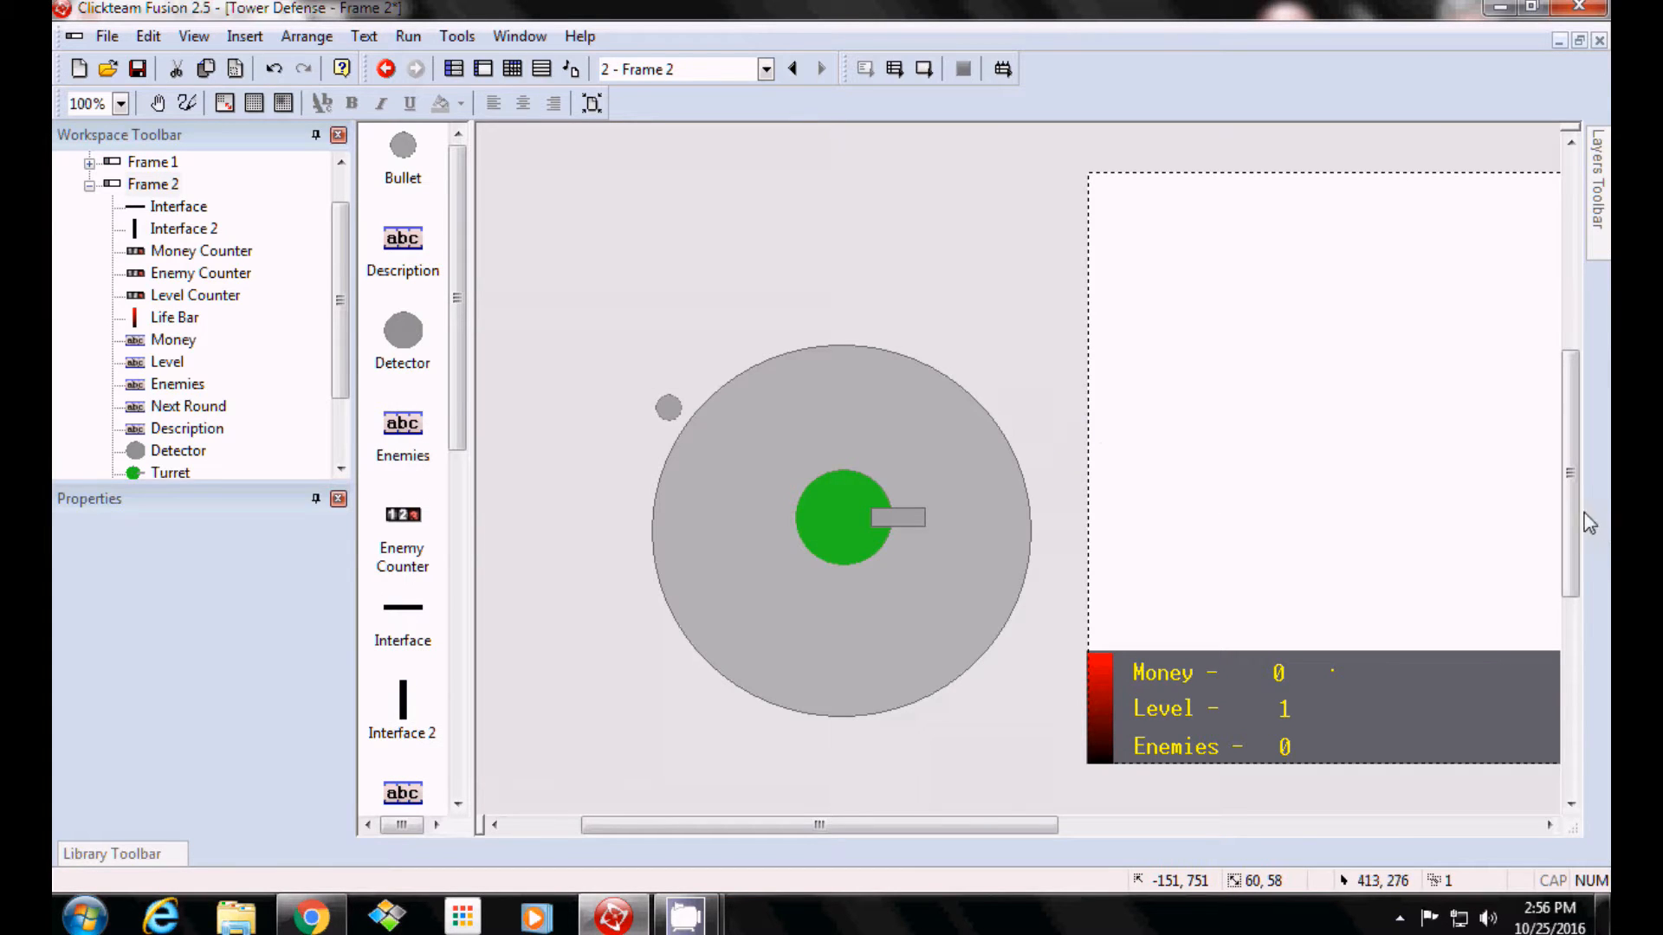
Move Frame 2's spawner and target up to just below the detector circle, outside the frame.
left_click_drag(1571, 520, 1594, 745)
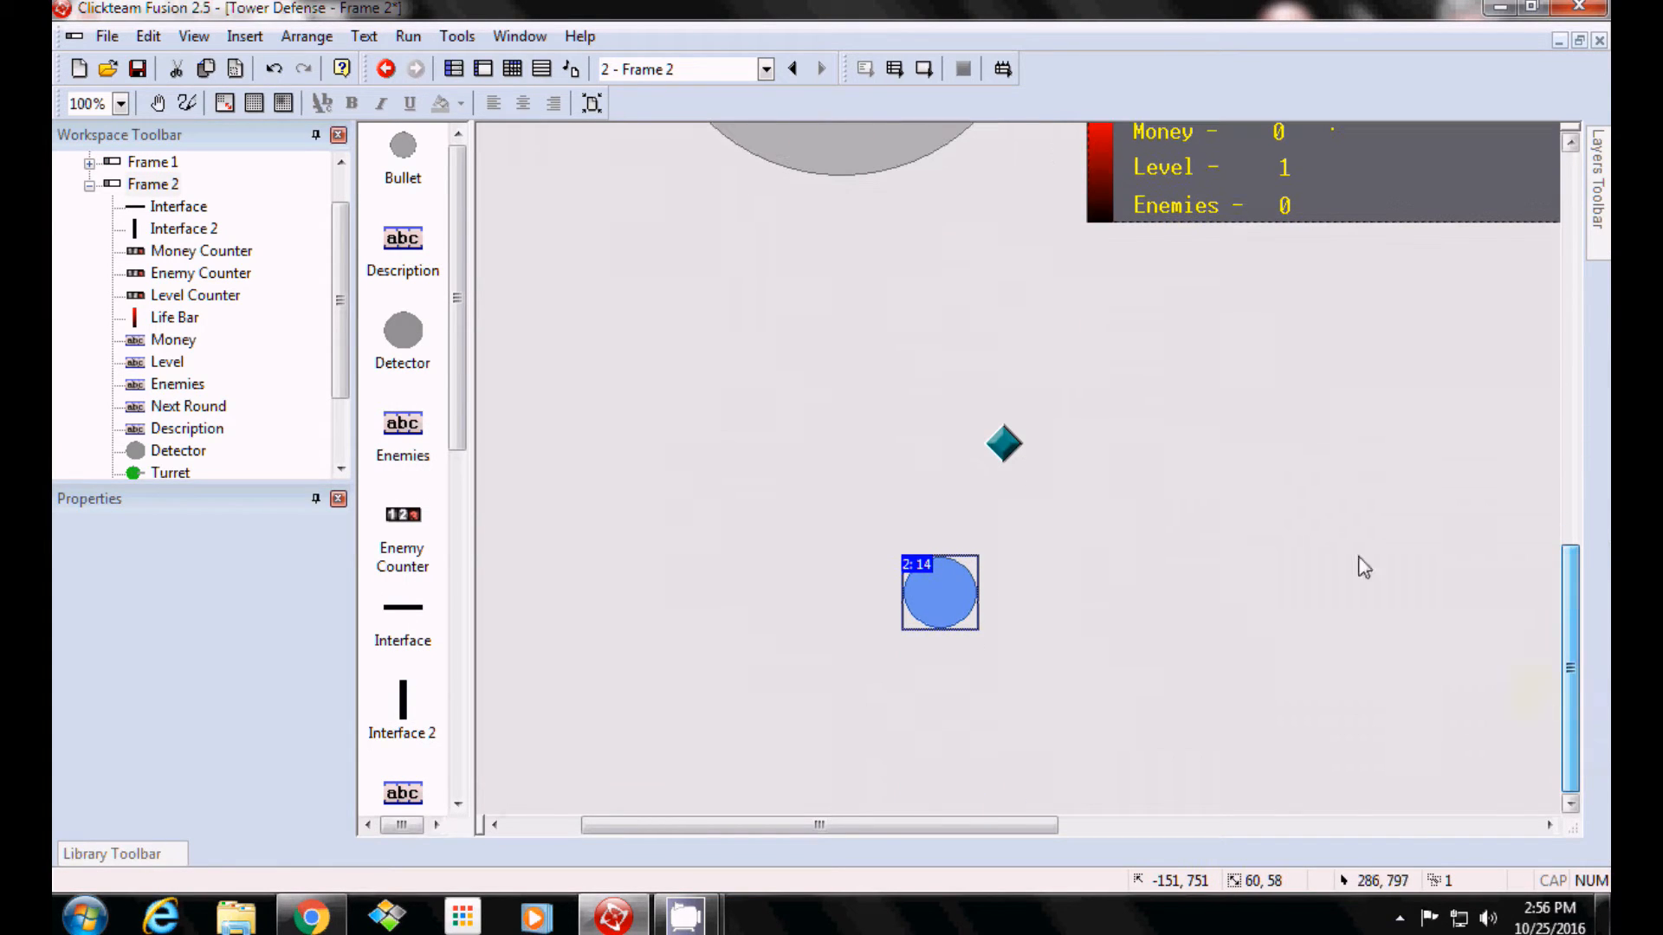
left_click_drag(1365, 568, 1090, 424)
left_click(1004, 443)
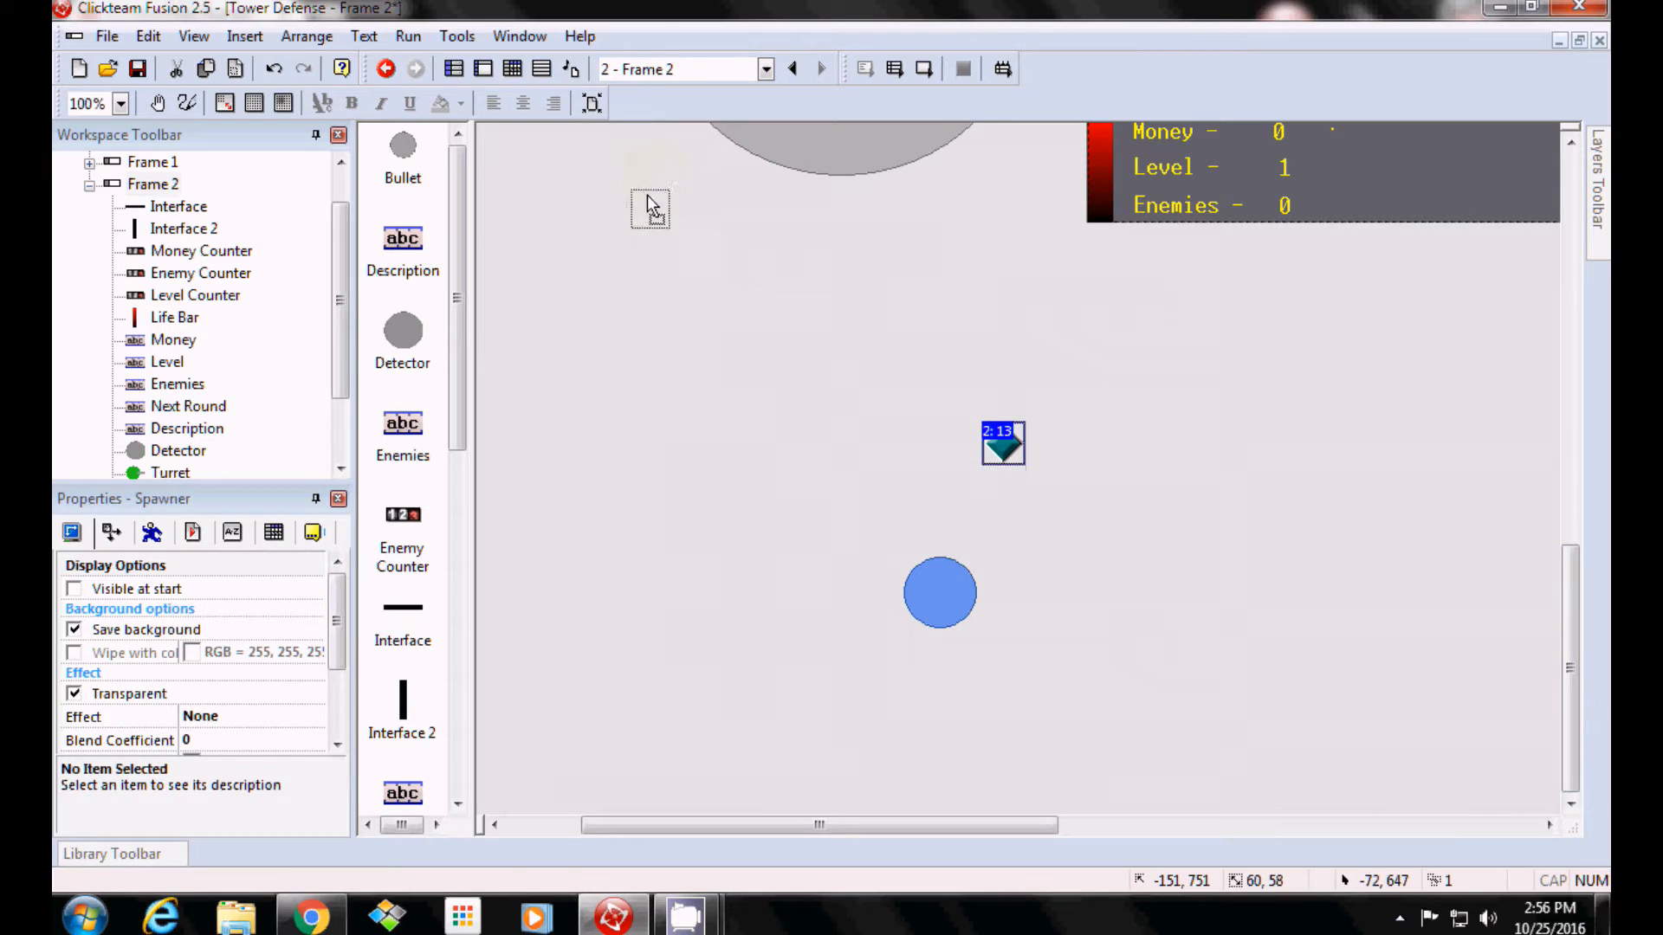
left_click_drag(647, 195, 649, 198)
left_click_drag(961, 607, 895, 205)
scroll(975, 490, "up", 5)
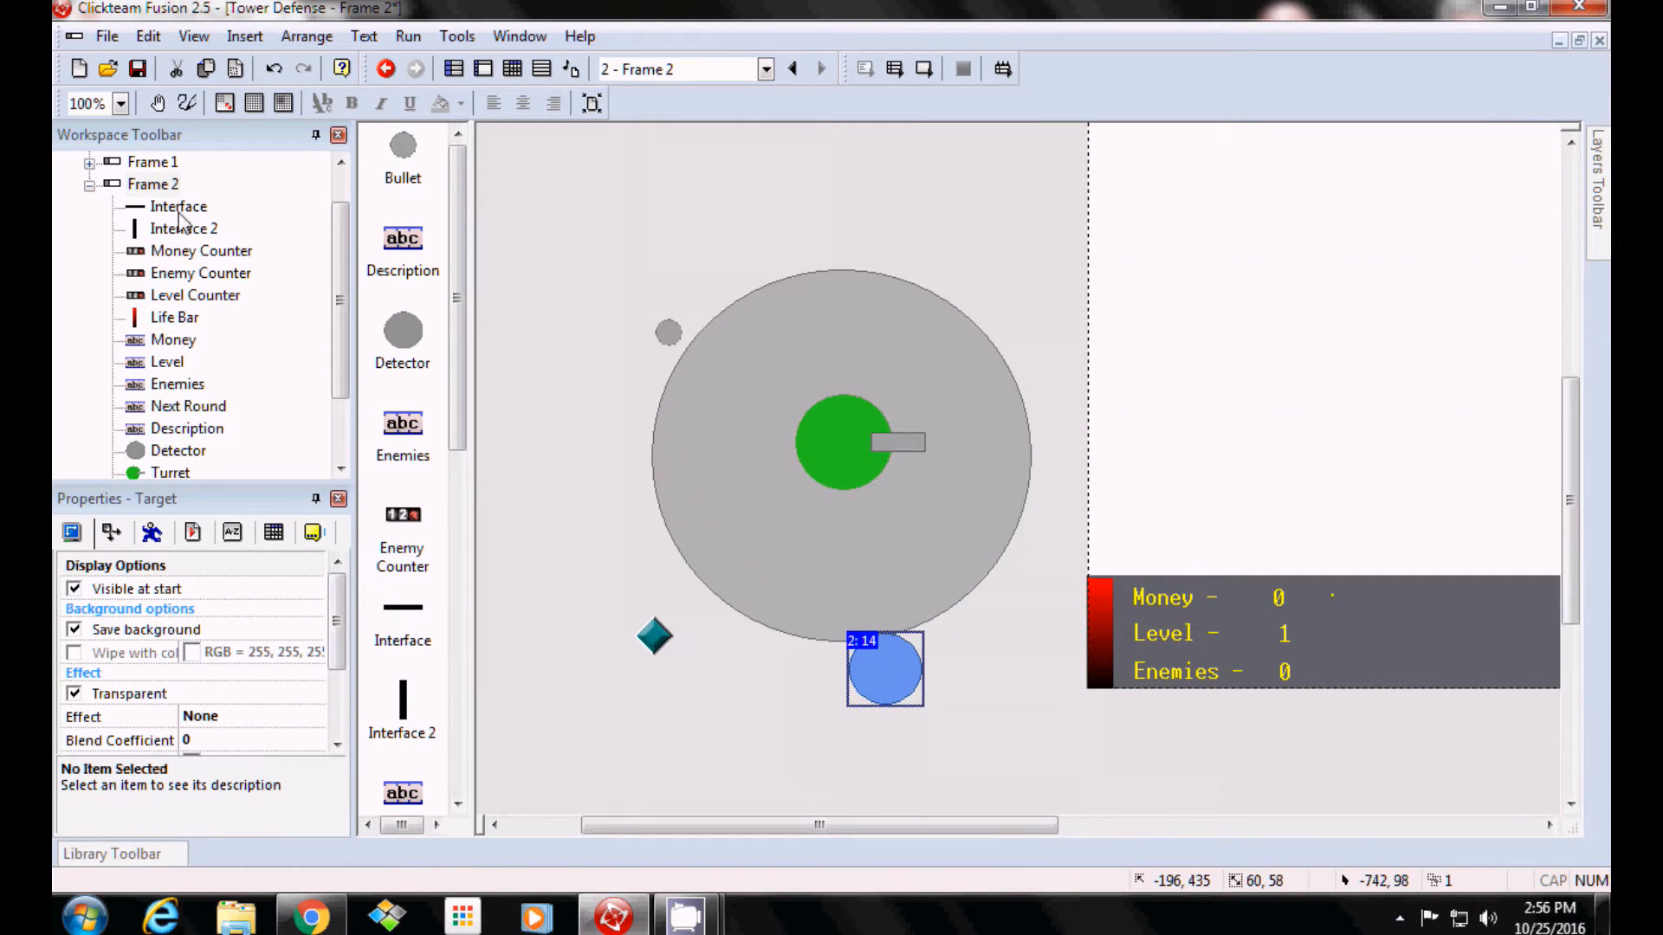
Compare the objects in Frame 1 and Frame 2, and open the Event Editor for Frame 1.
left_click(154, 163)
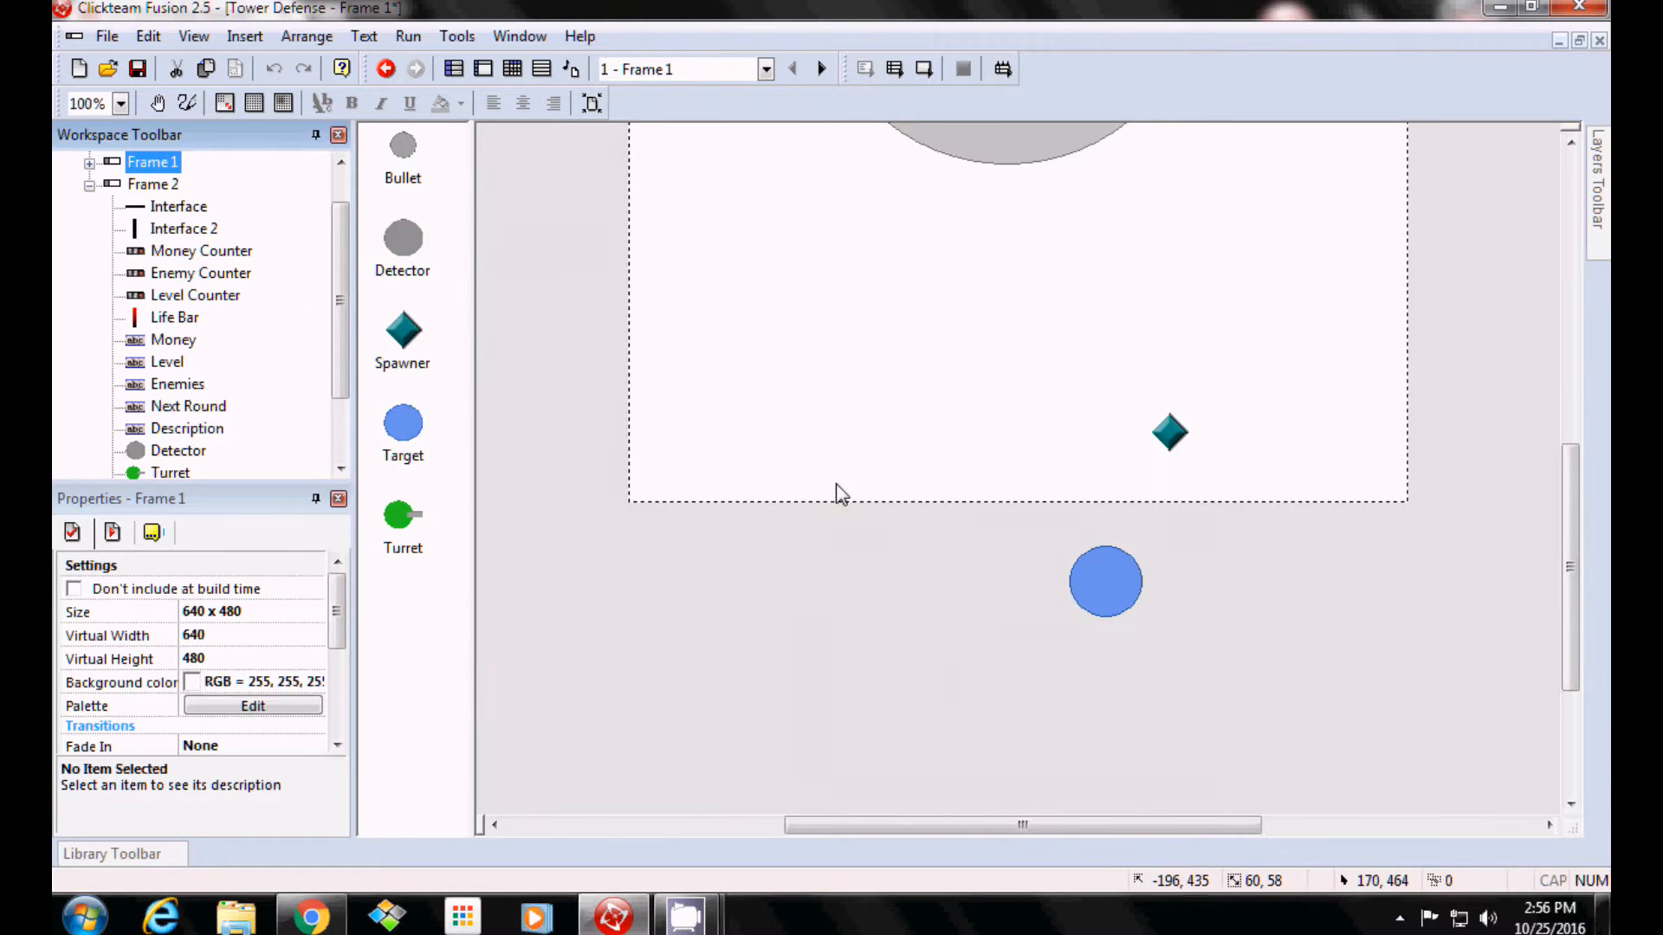
scroll(838, 494, "up", 5)
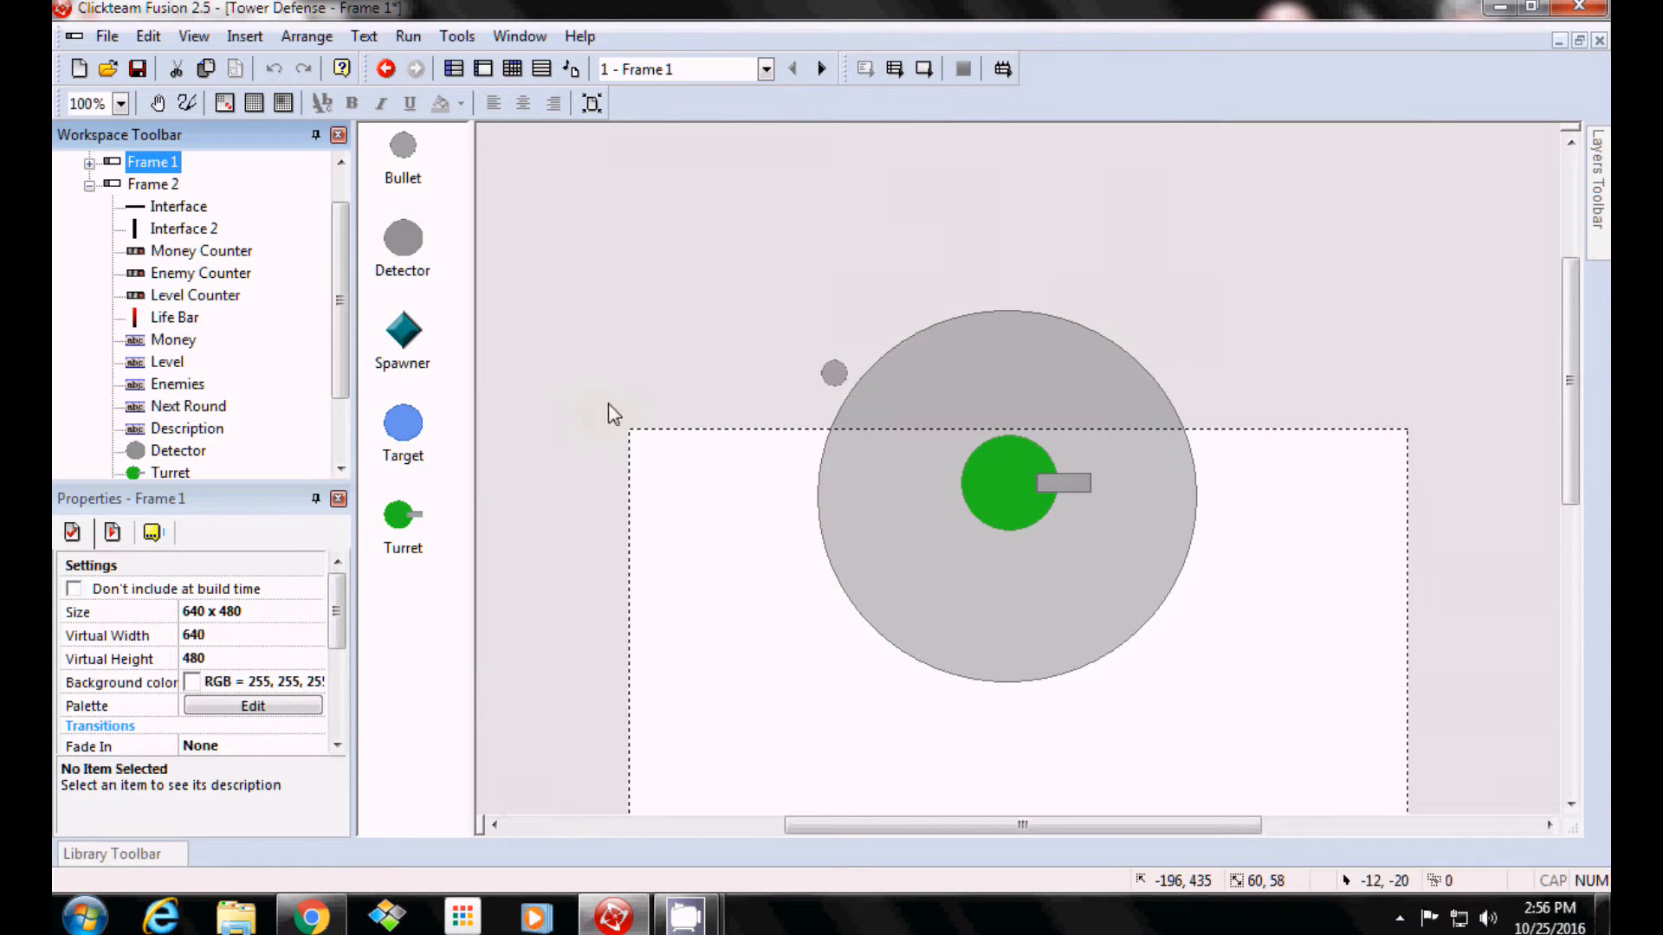
scroll(772, 538, "down", 3)
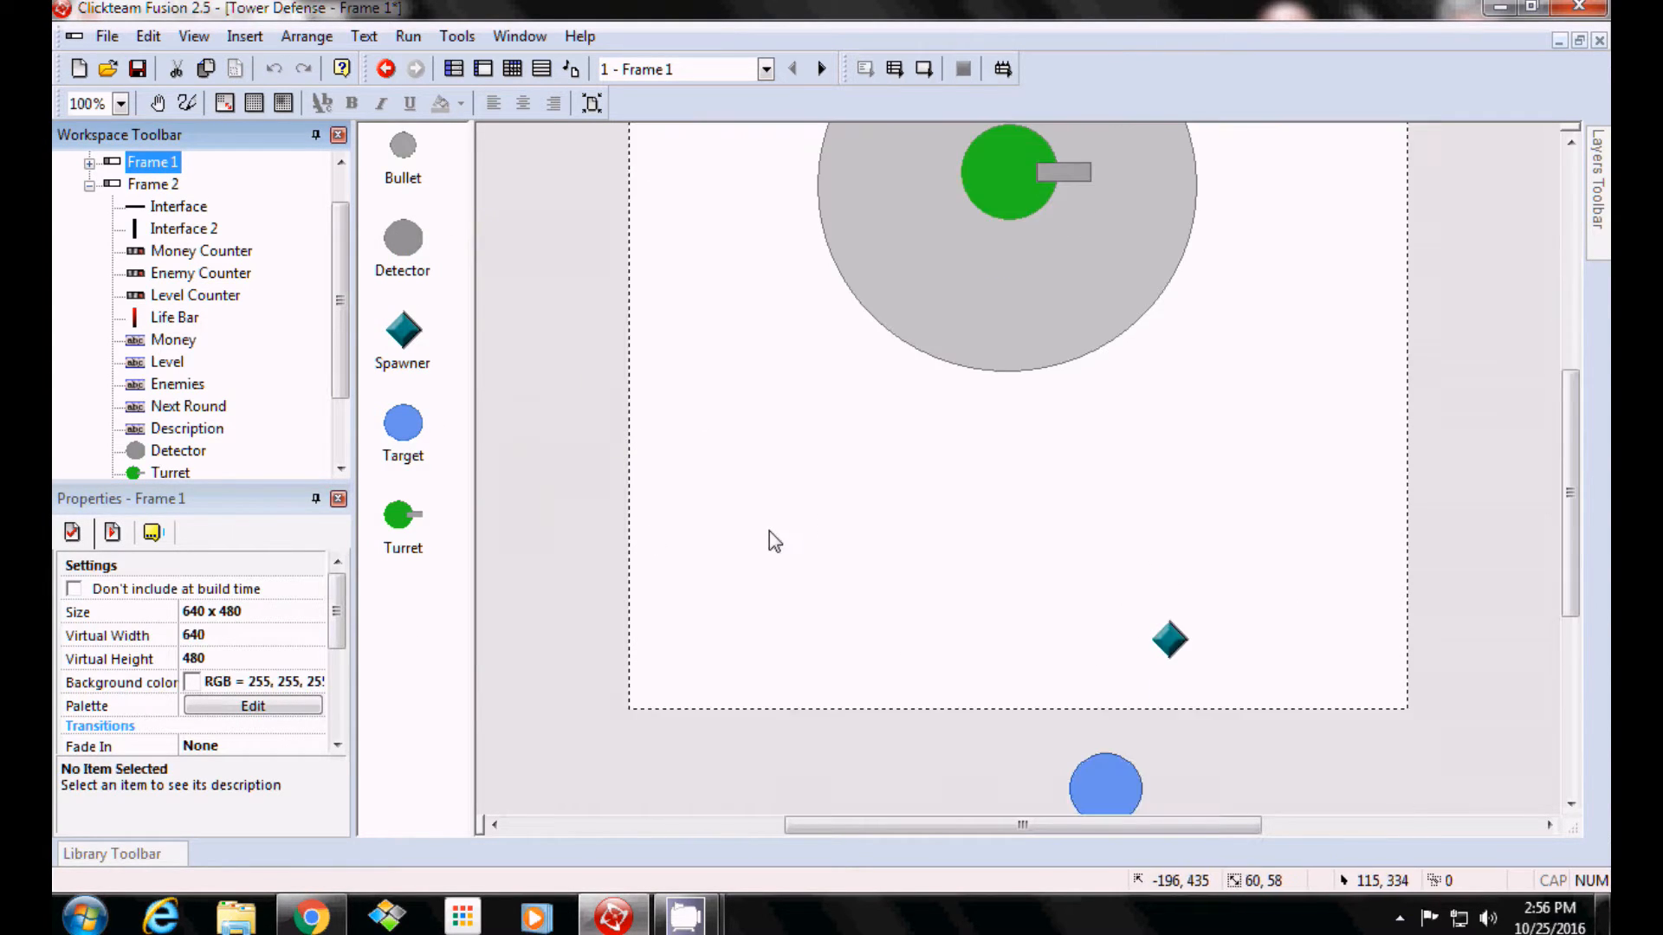
left_click(153, 184)
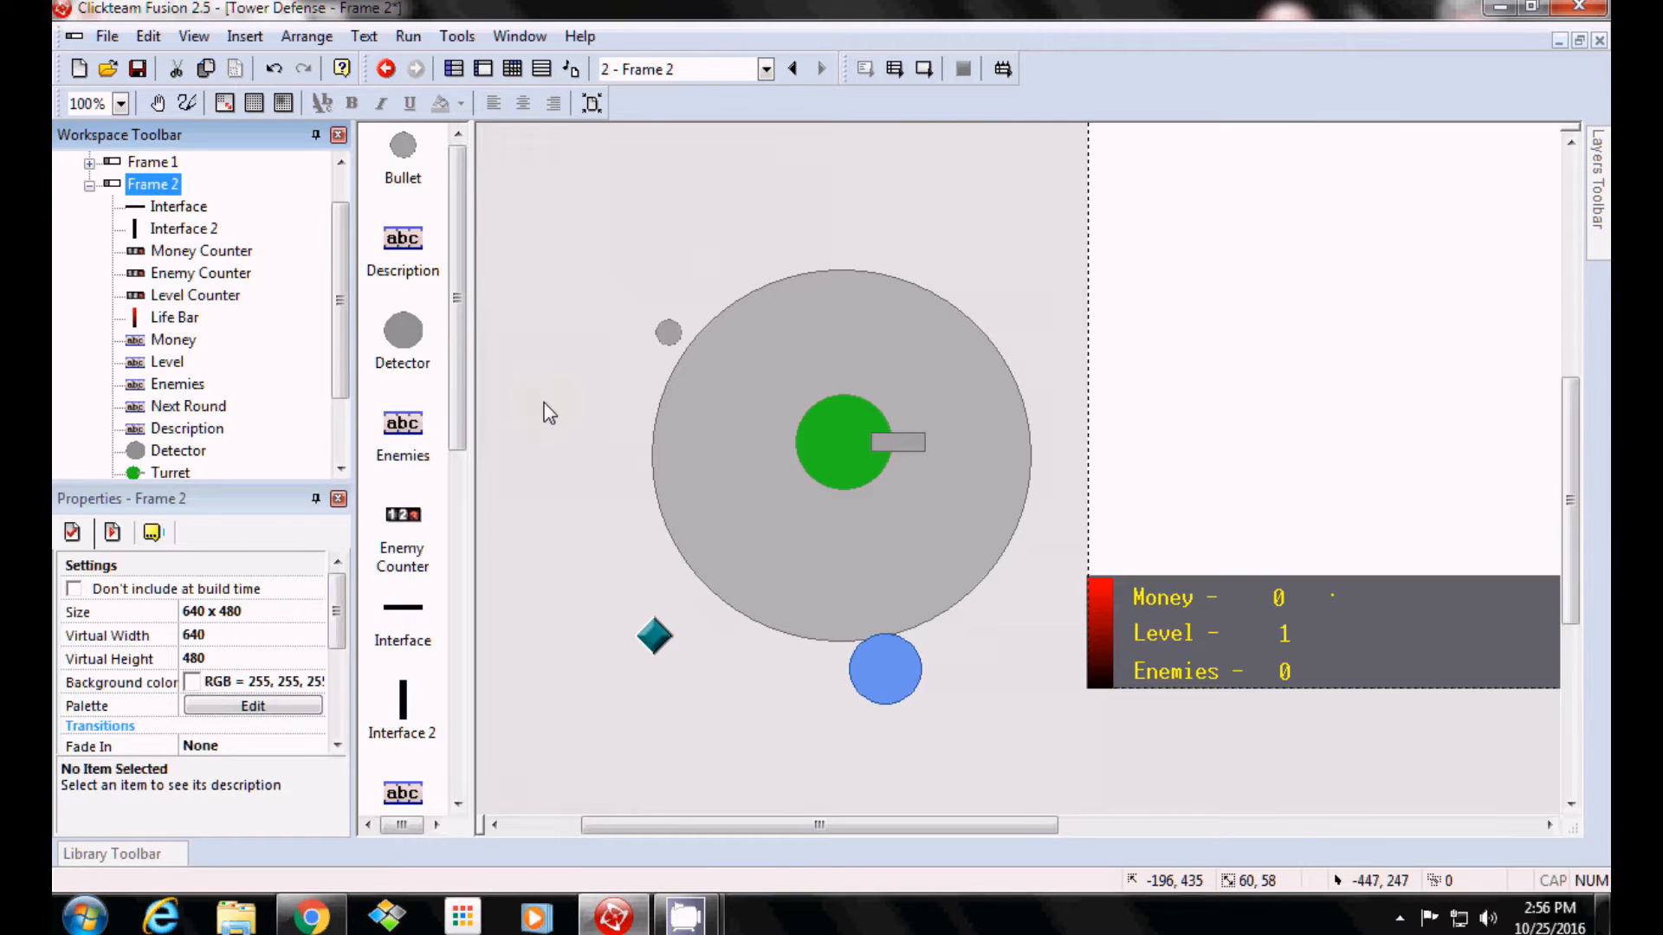
left_click(149, 162)
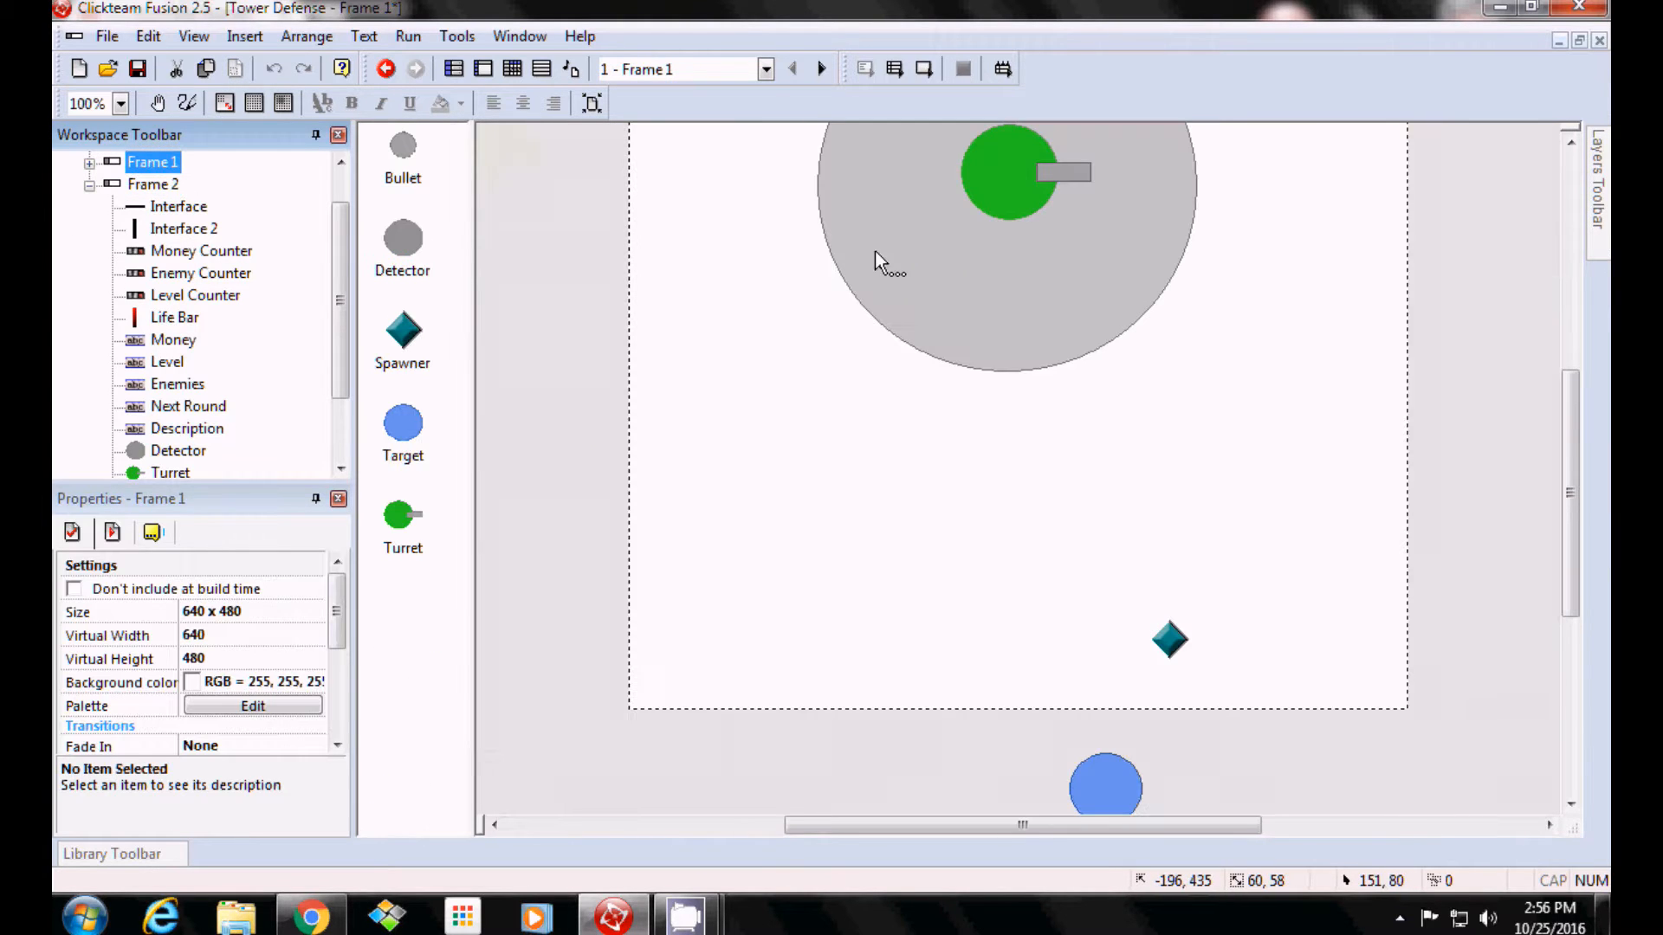
left_click(194, 36)
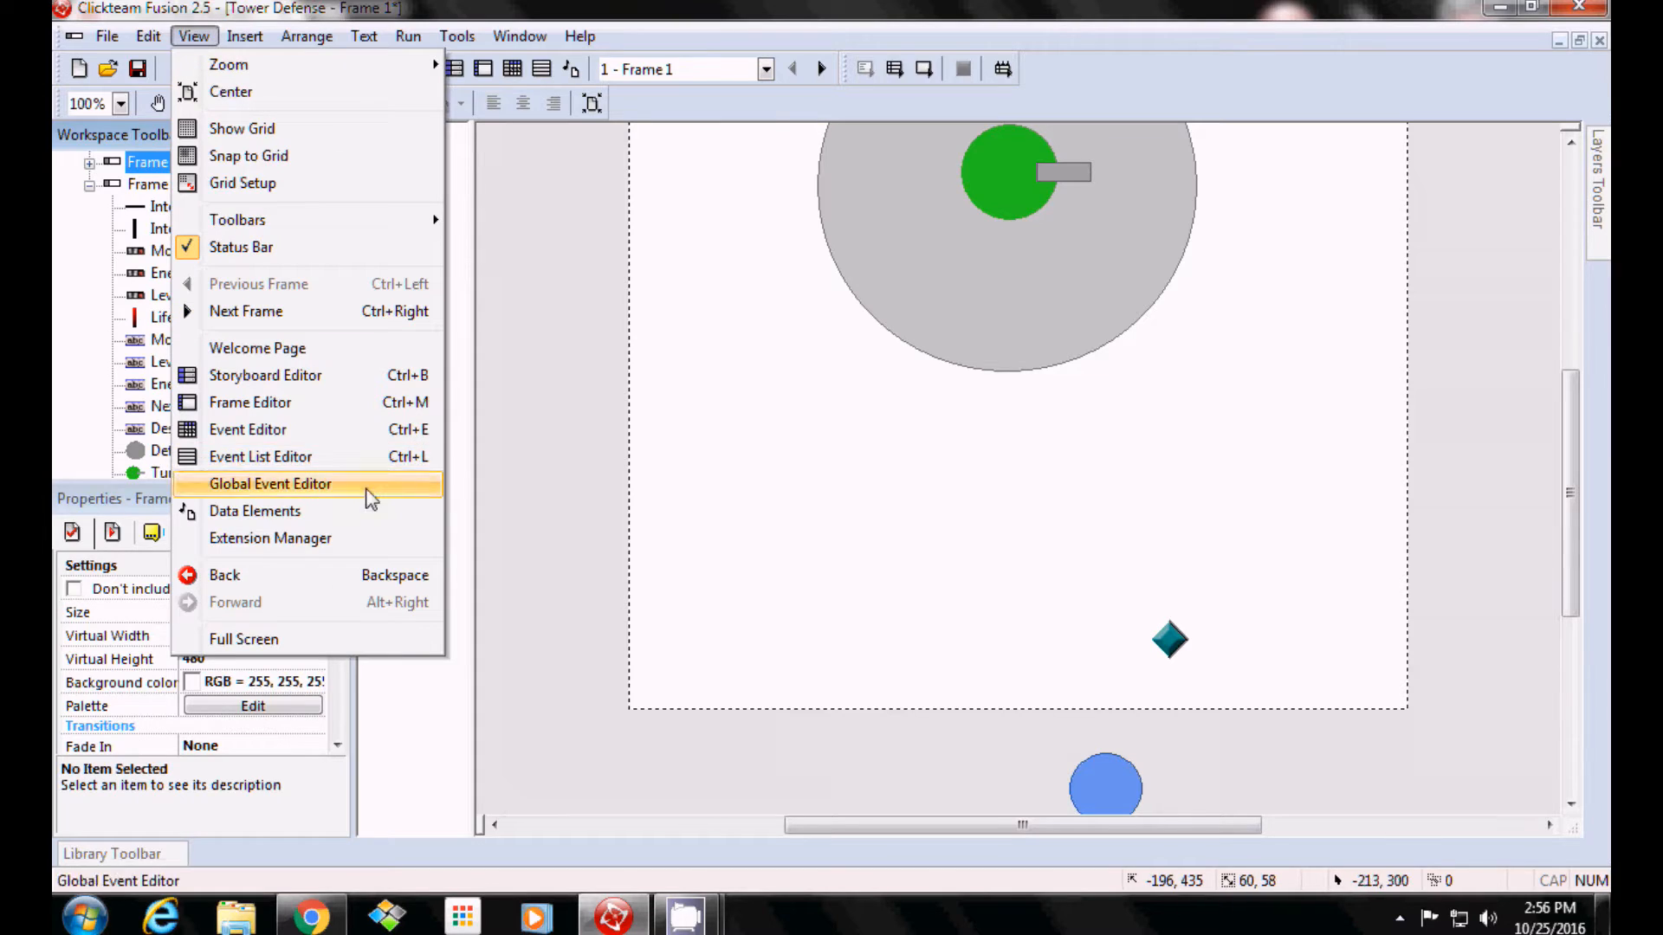
left_click(322, 433)
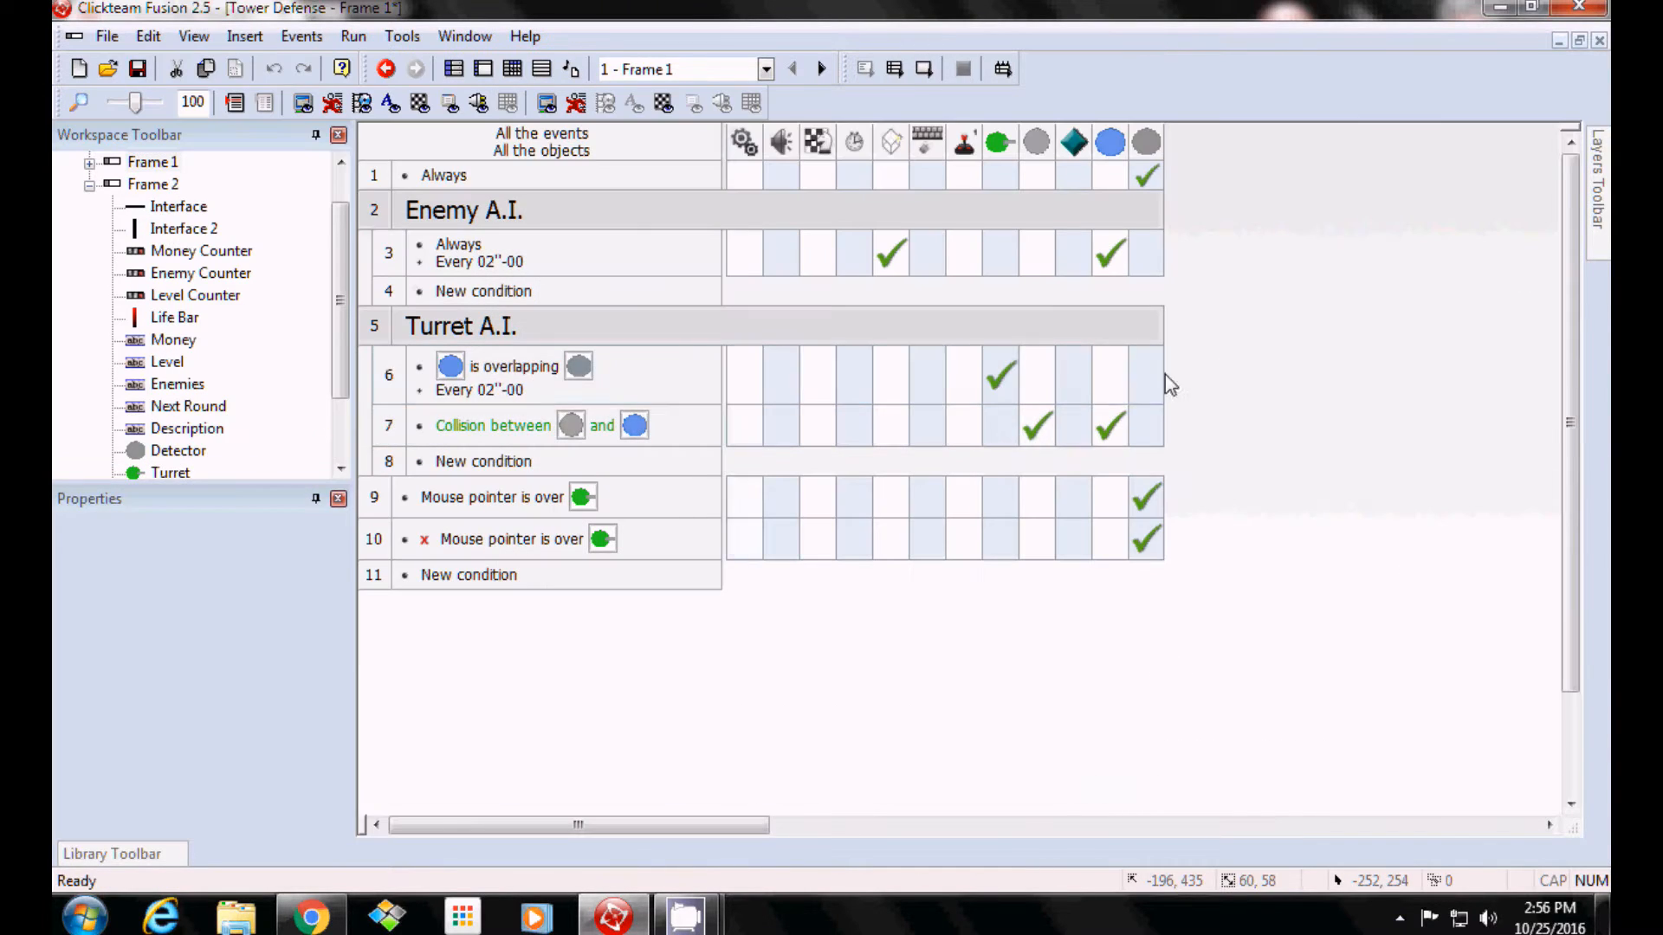
Copy the Enemy A.I. and Turret A.I. groups together with both mouse-pointer-over-turret events, leaving out the first Always event.
left_click(382, 211)
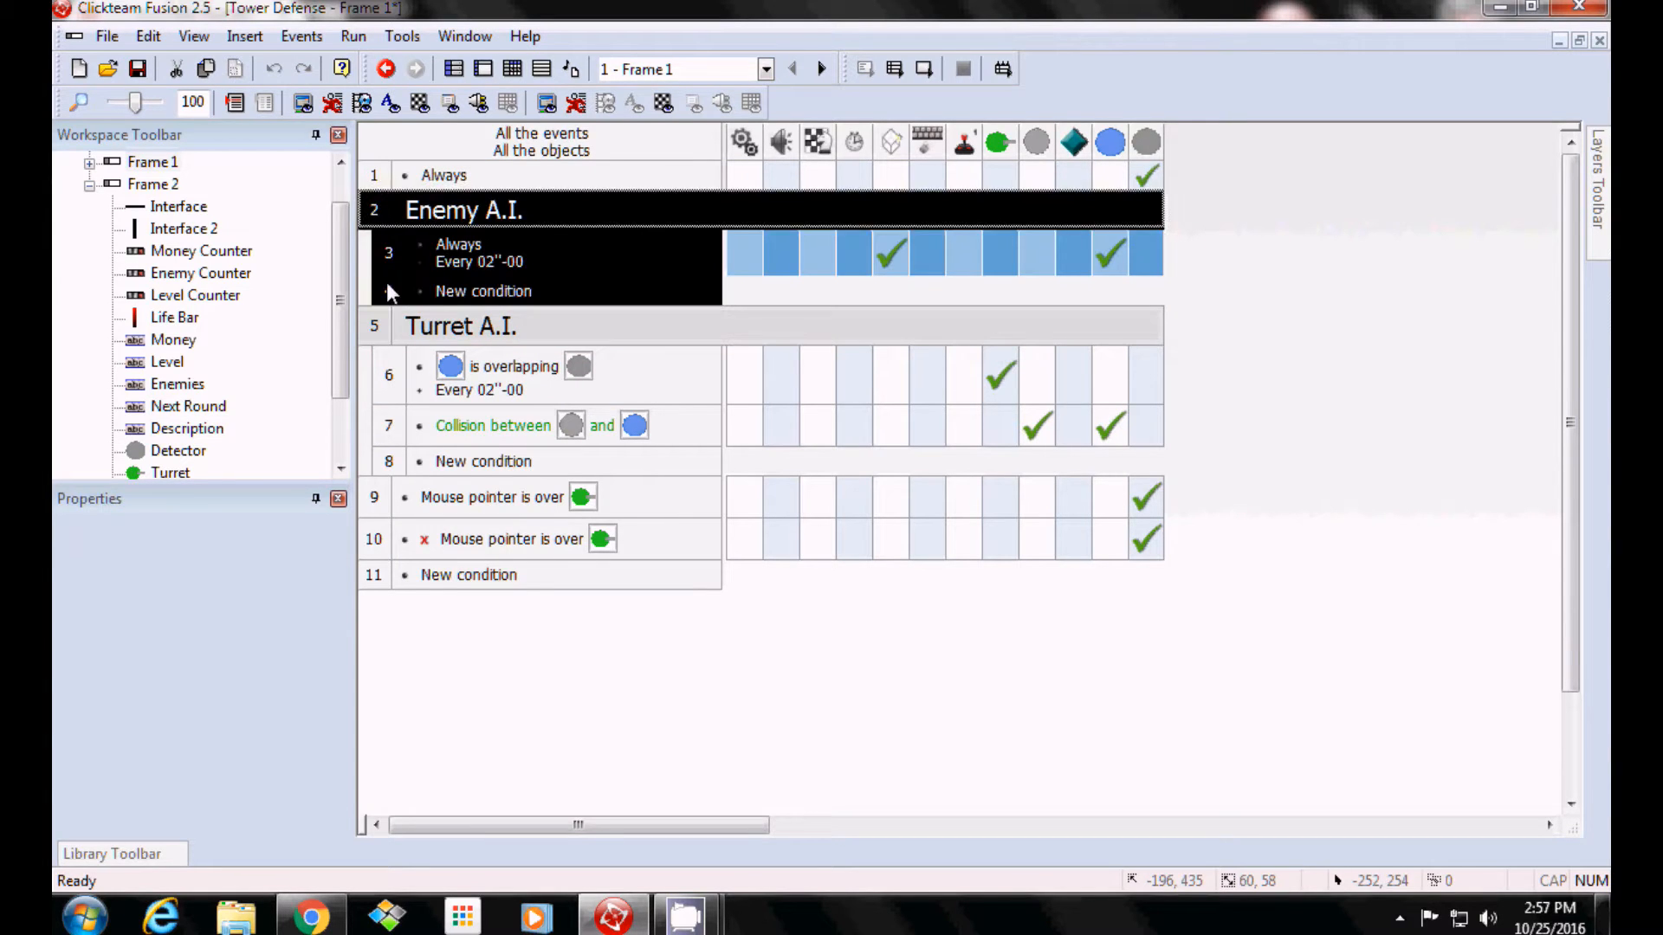
left_click(374, 327, "ctrl")
left_click(378, 497, "ctrl")
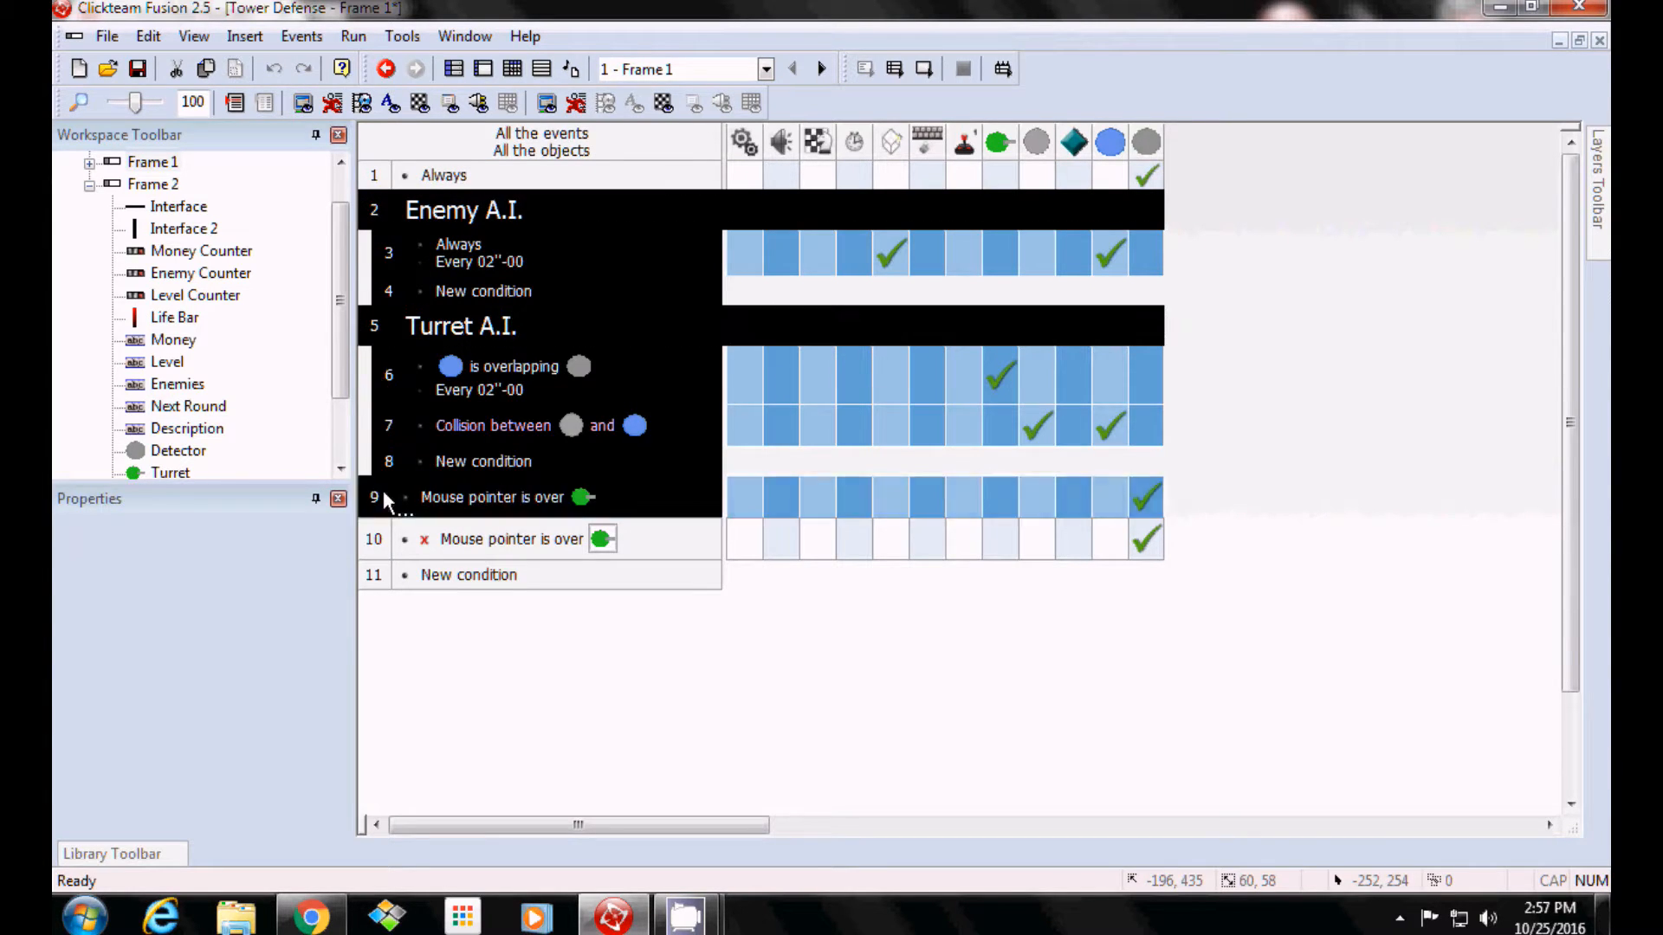
left_click(379, 539, "ctrl")
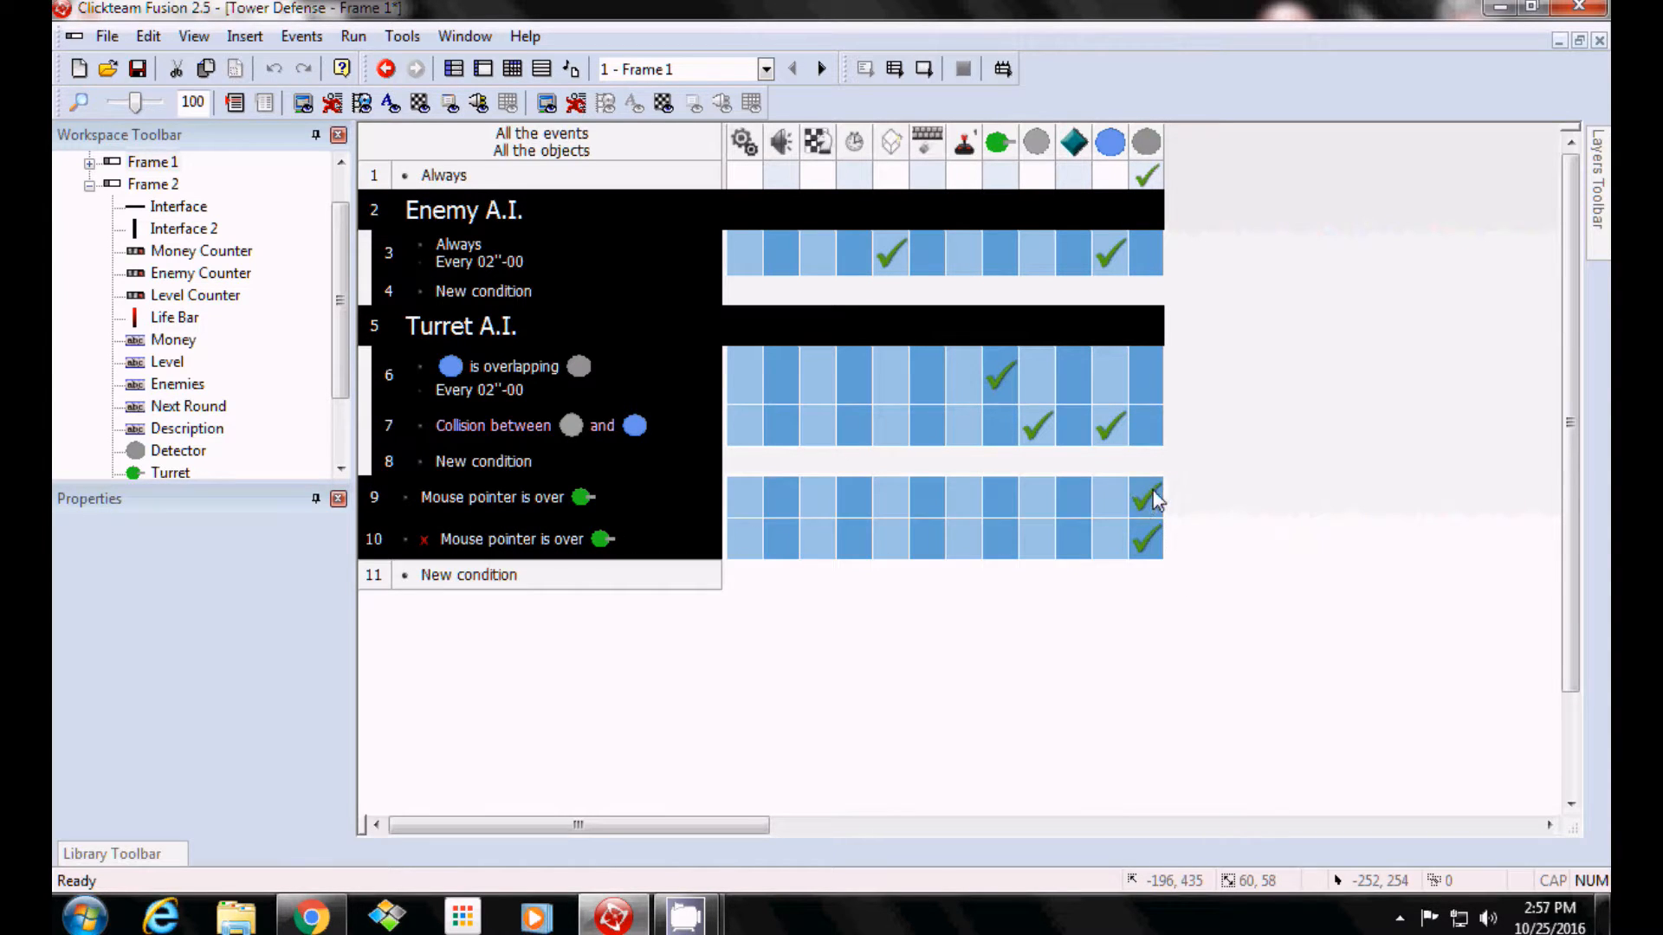
right_click(385, 215)
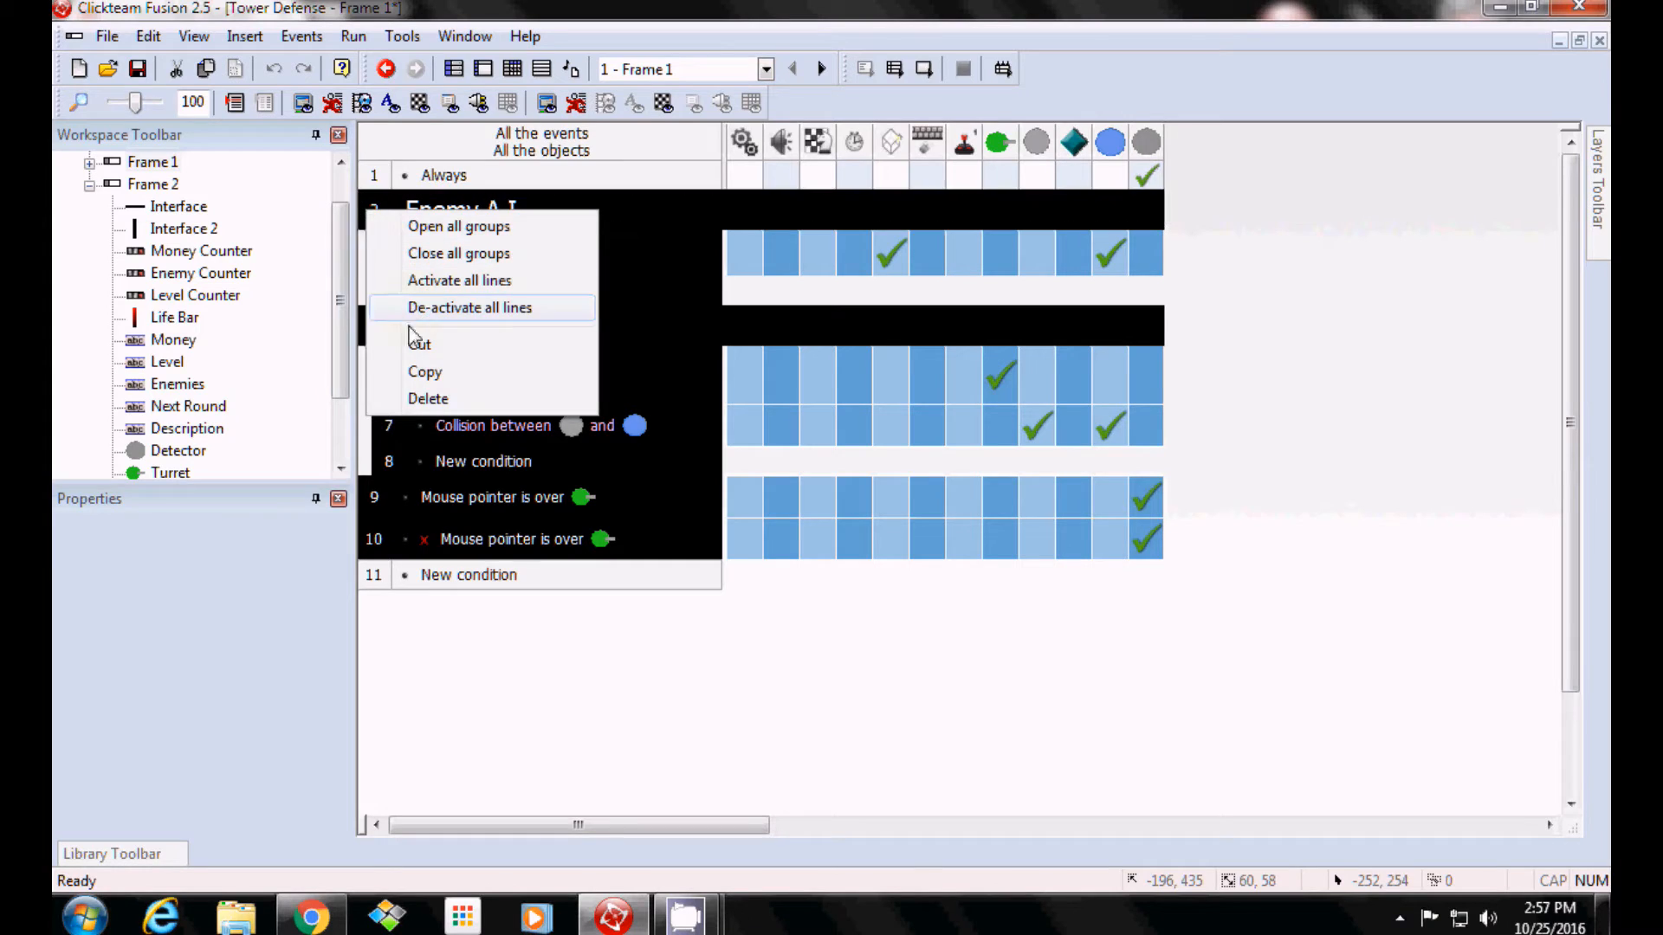
left_click(430, 369)
Paste the copied event groups and events into Frame 2's Event Editor.
double_click(152, 183)
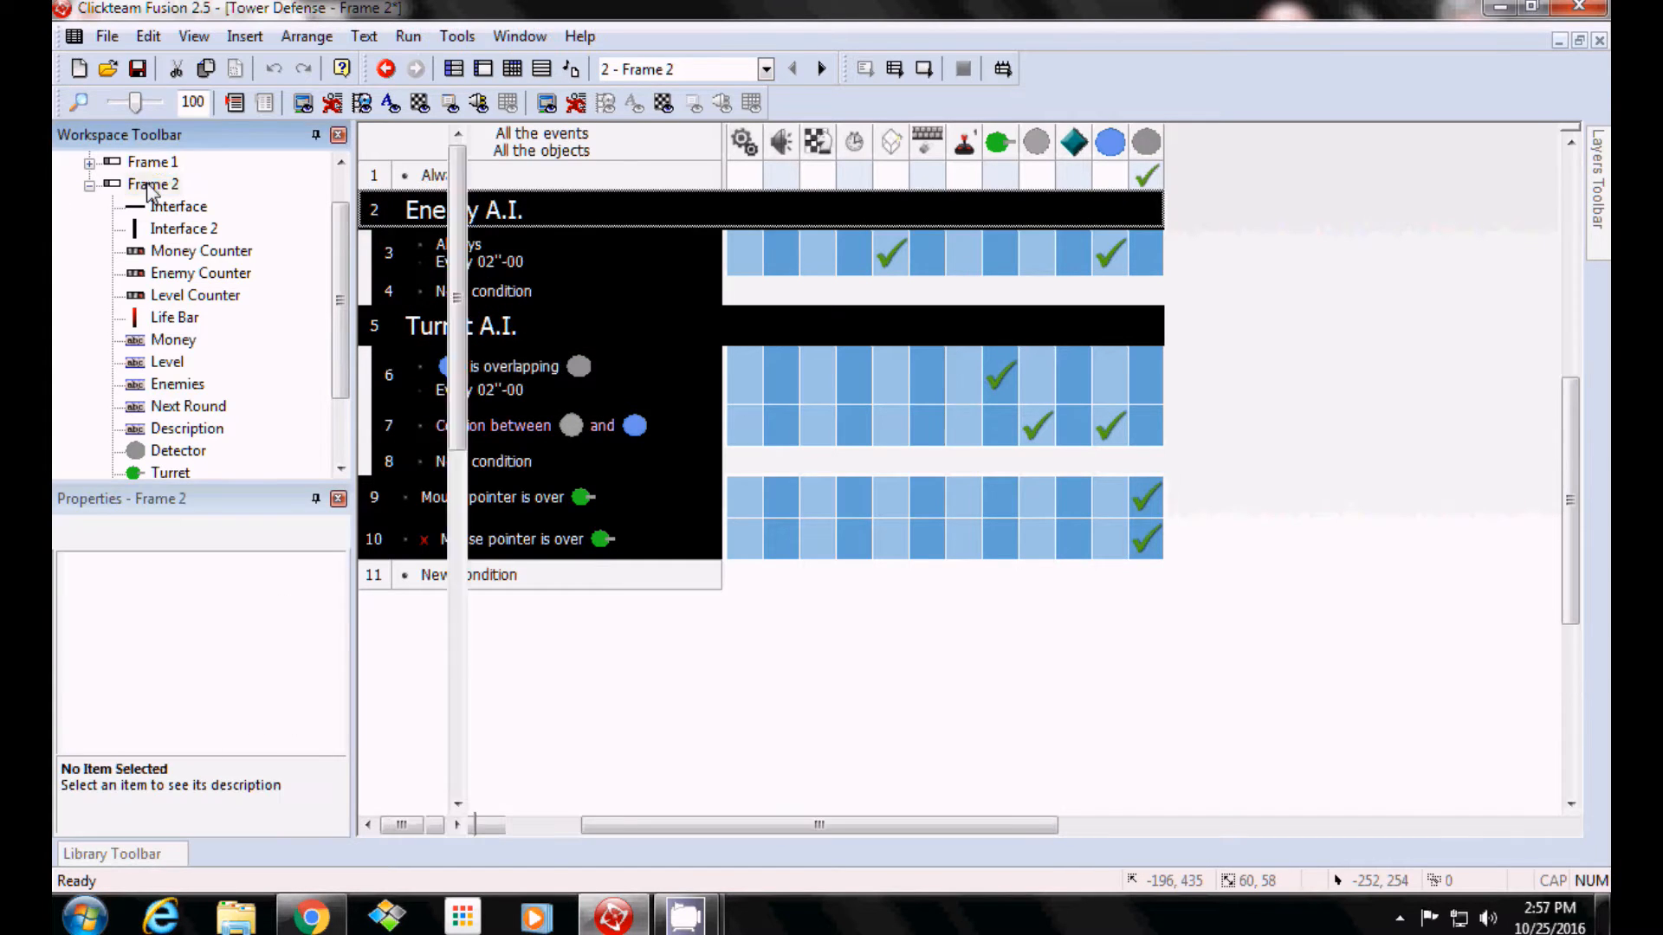
left_click(194, 36)
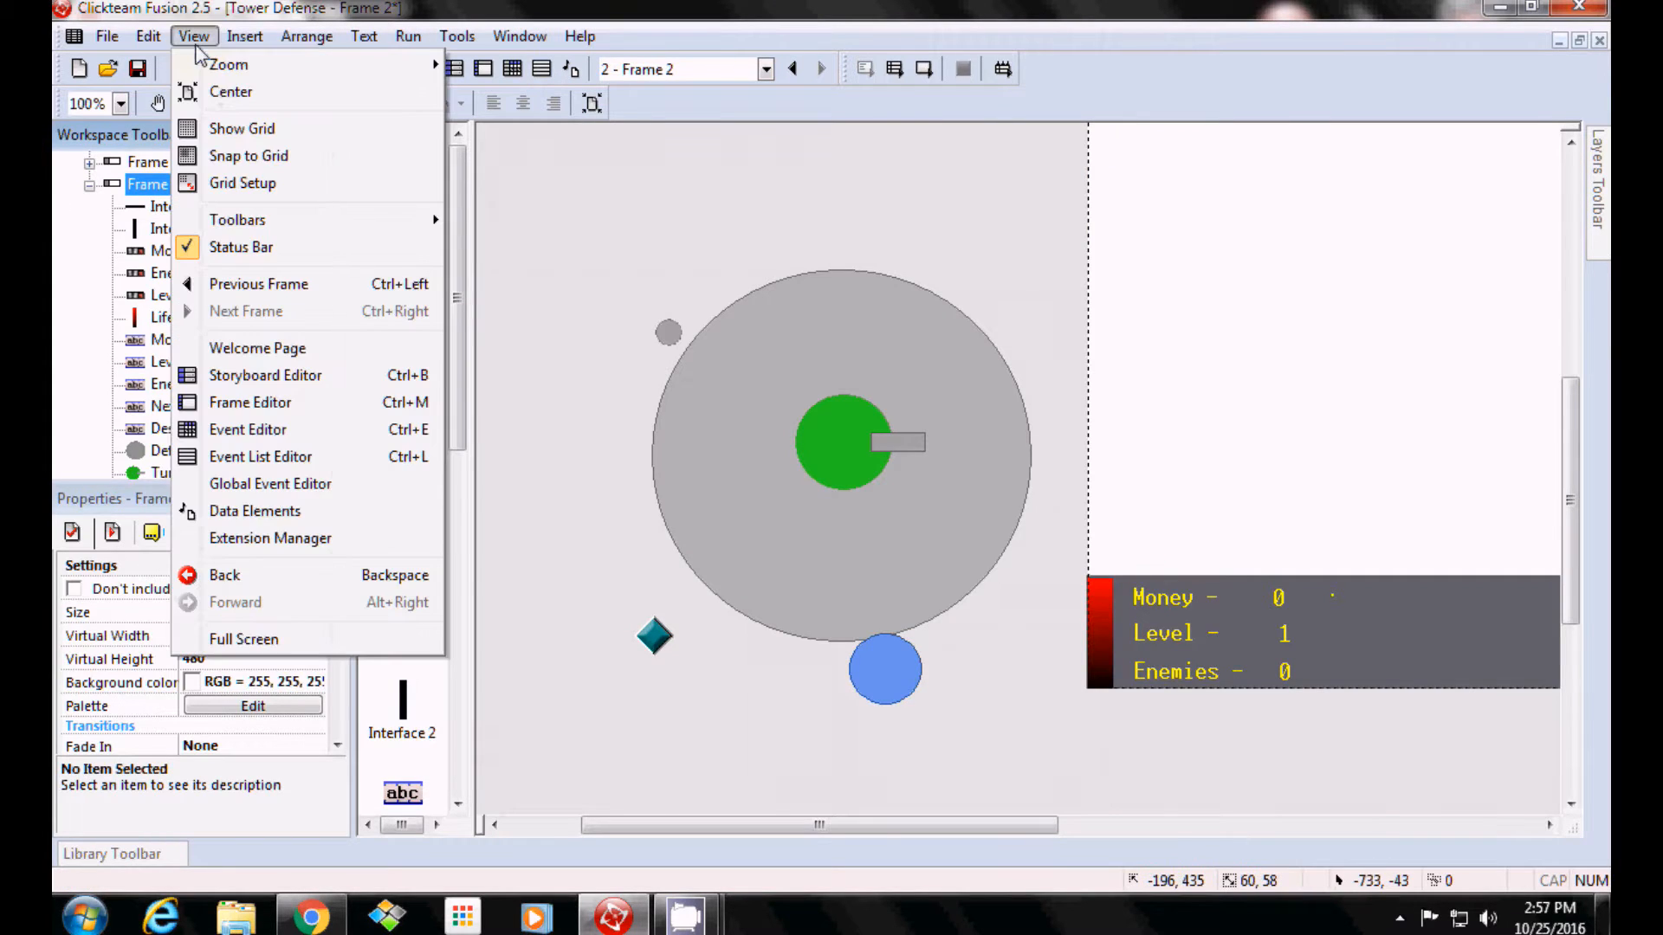
left_click(289, 428)
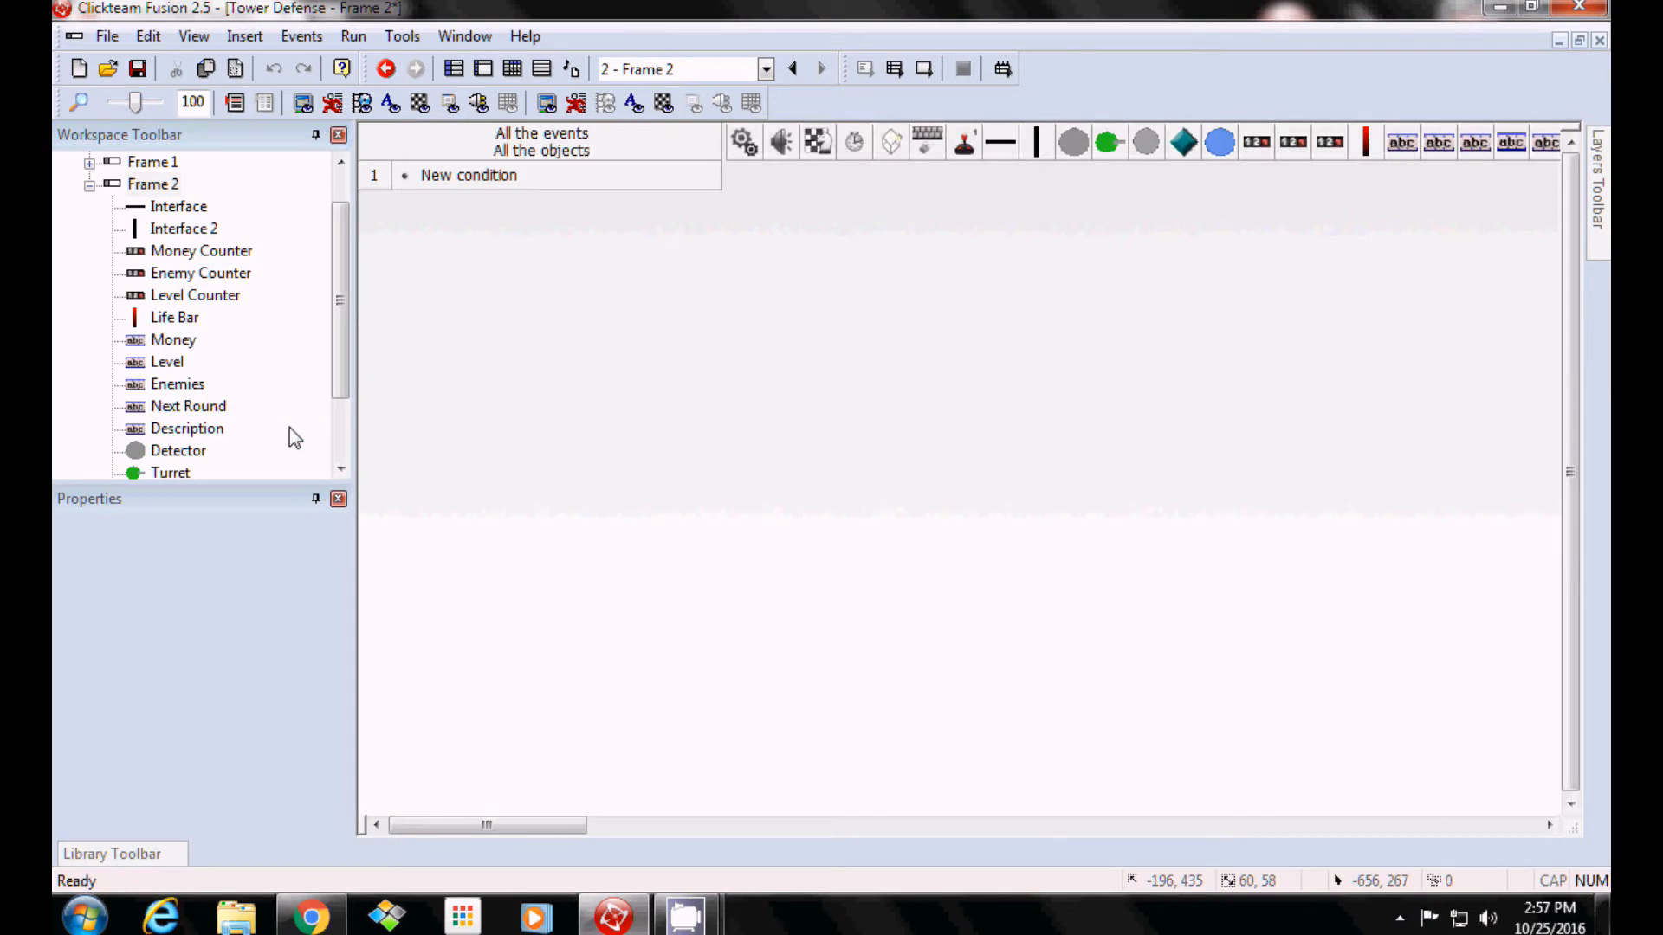
right_click(381, 178)
left_click(420, 394)
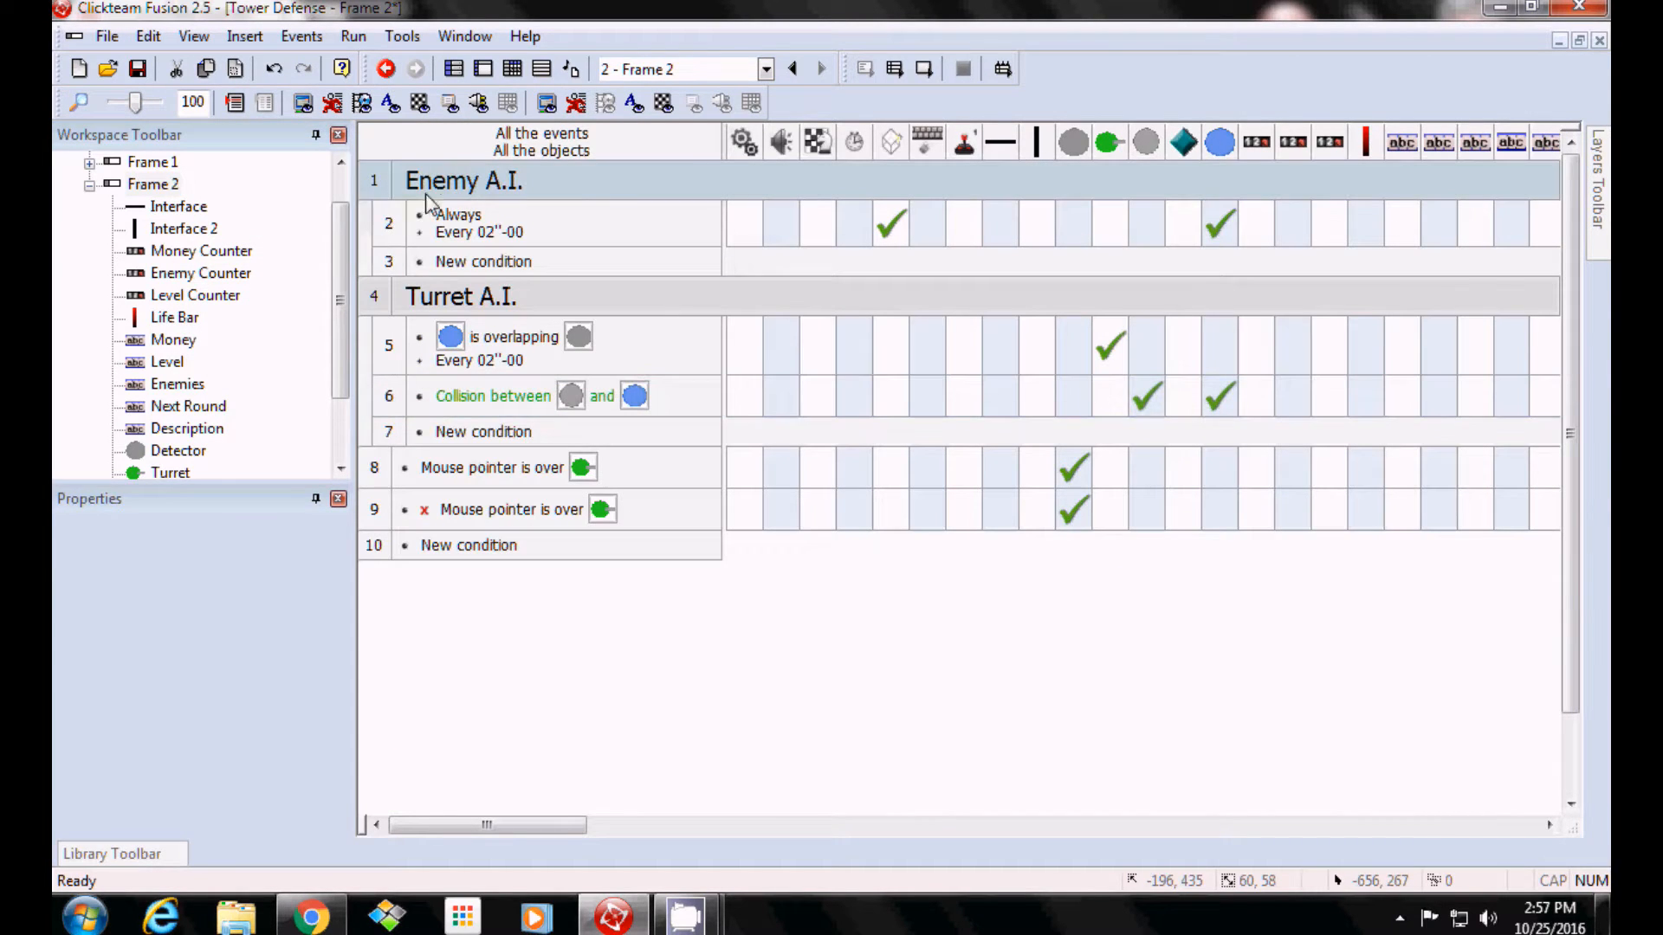
Deactivate the Enemy A.I. and Turret A.I. groups in Frame 2.
right_click(374, 181)
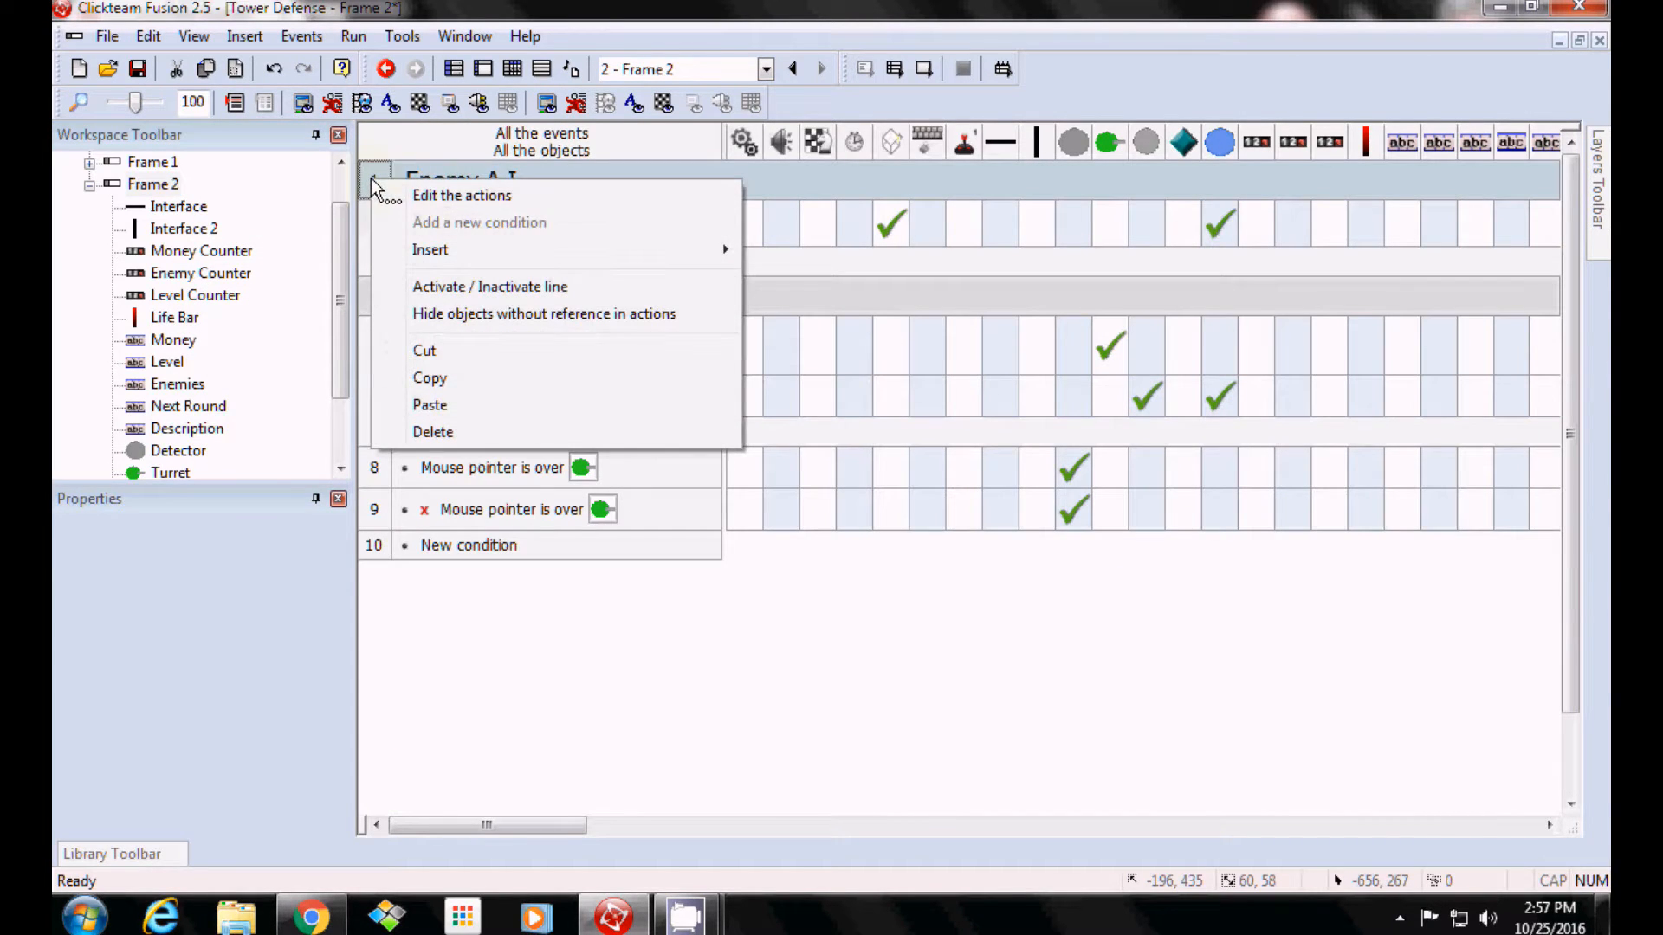
left_click(481, 286)
right_click(382, 297)
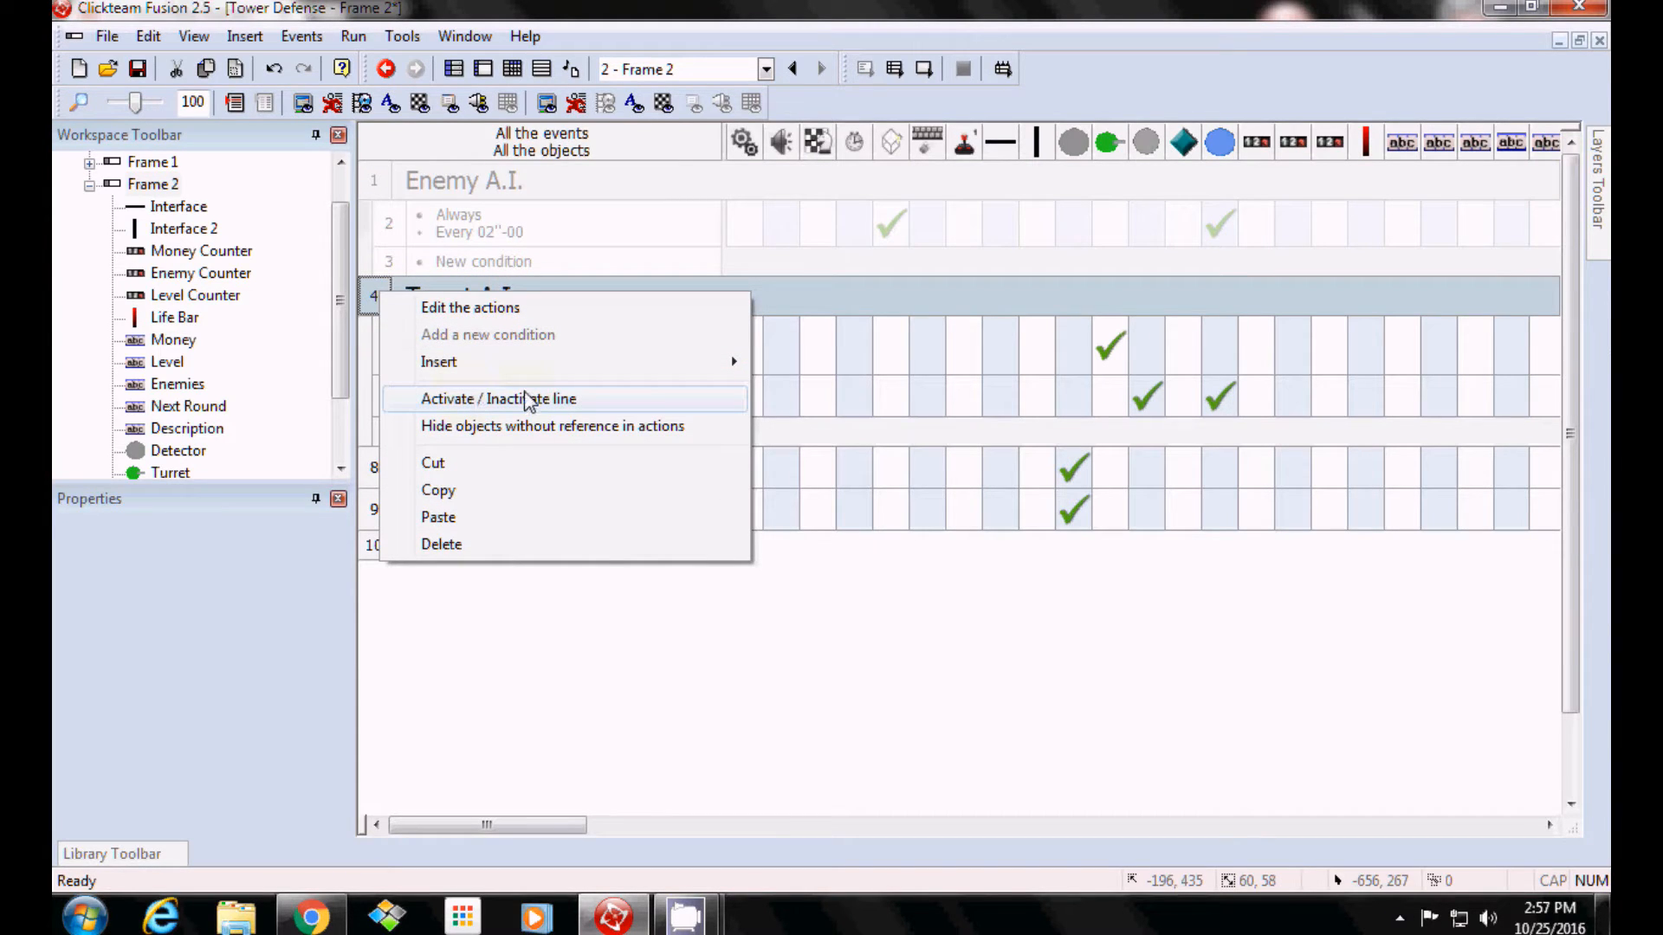
left_click(528, 400)
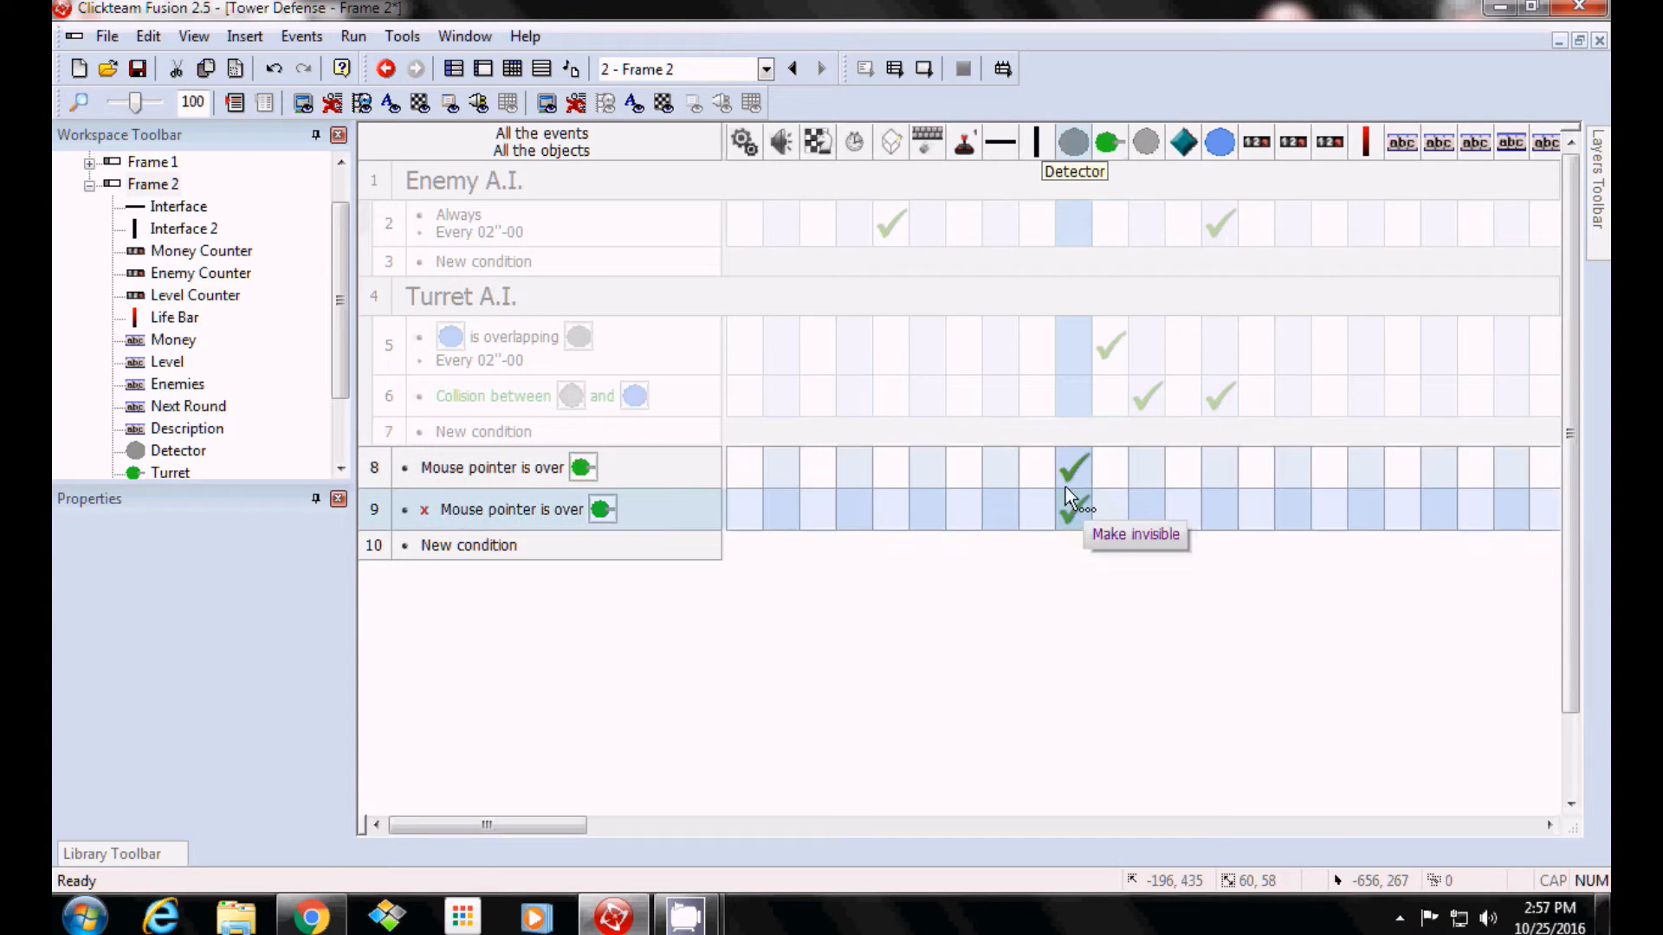
Move both mouse-pointer-over-turret events into the end of the Turret A.I. group.
left_click_drag(379, 467, 383, 435)
left_click_drag(374, 517, 657, 472)
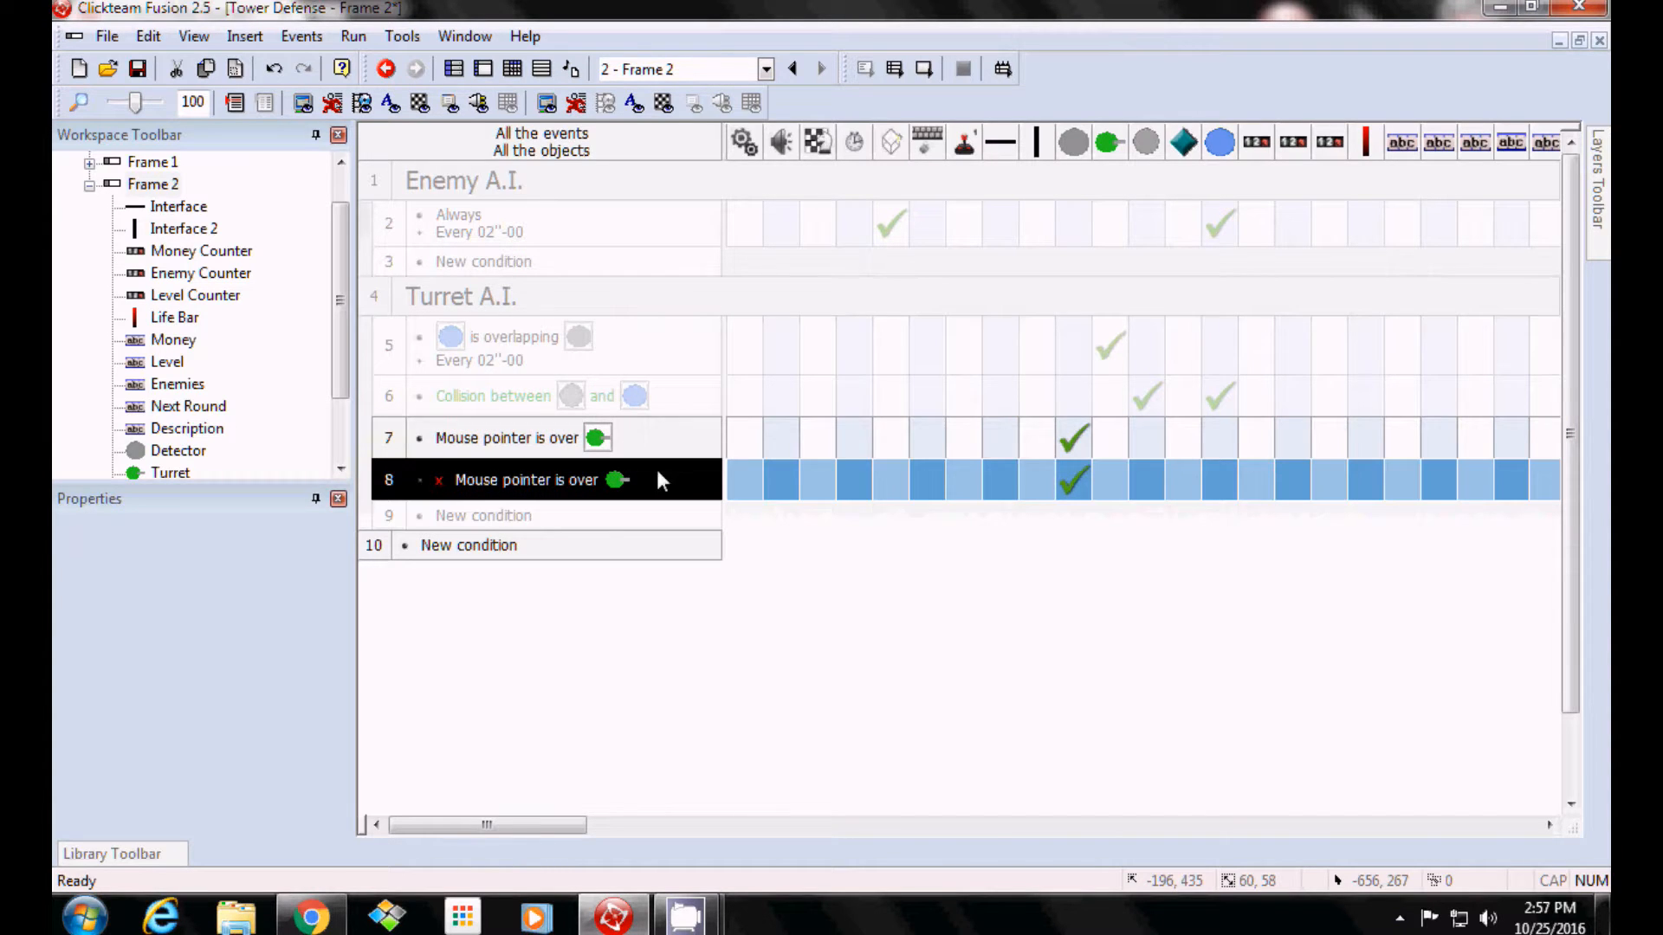
left_click(733, 650)
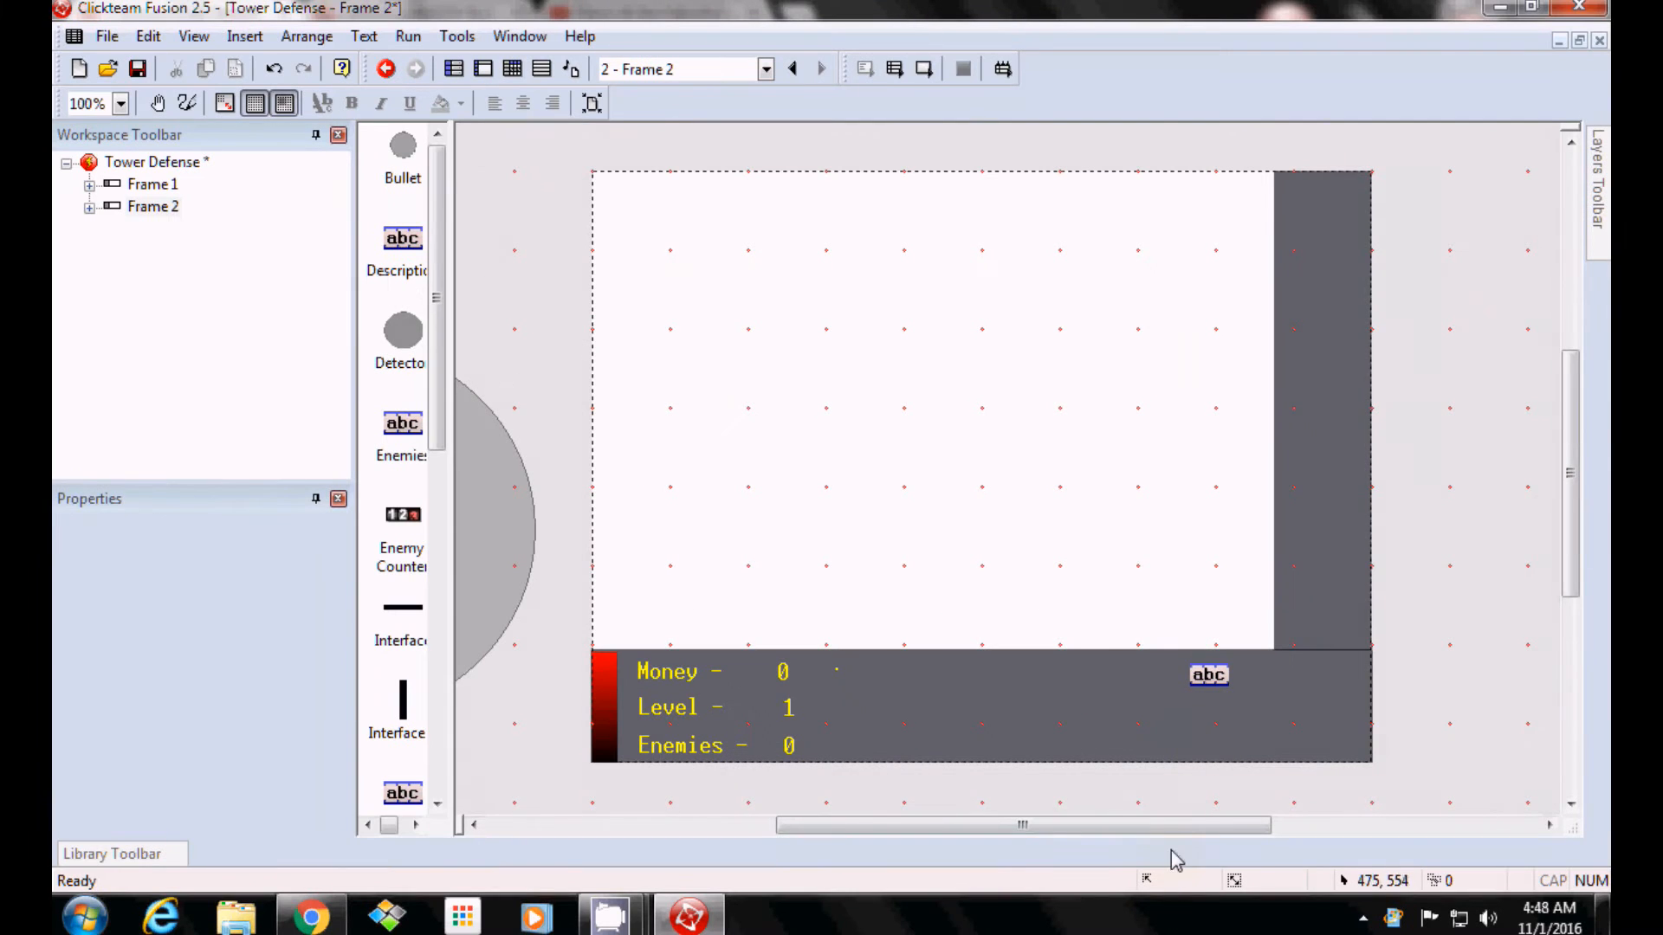
Select the turret outside Frame 2's play area and show its display and runtime options.
left_click_drag(1178, 827, 980, 888)
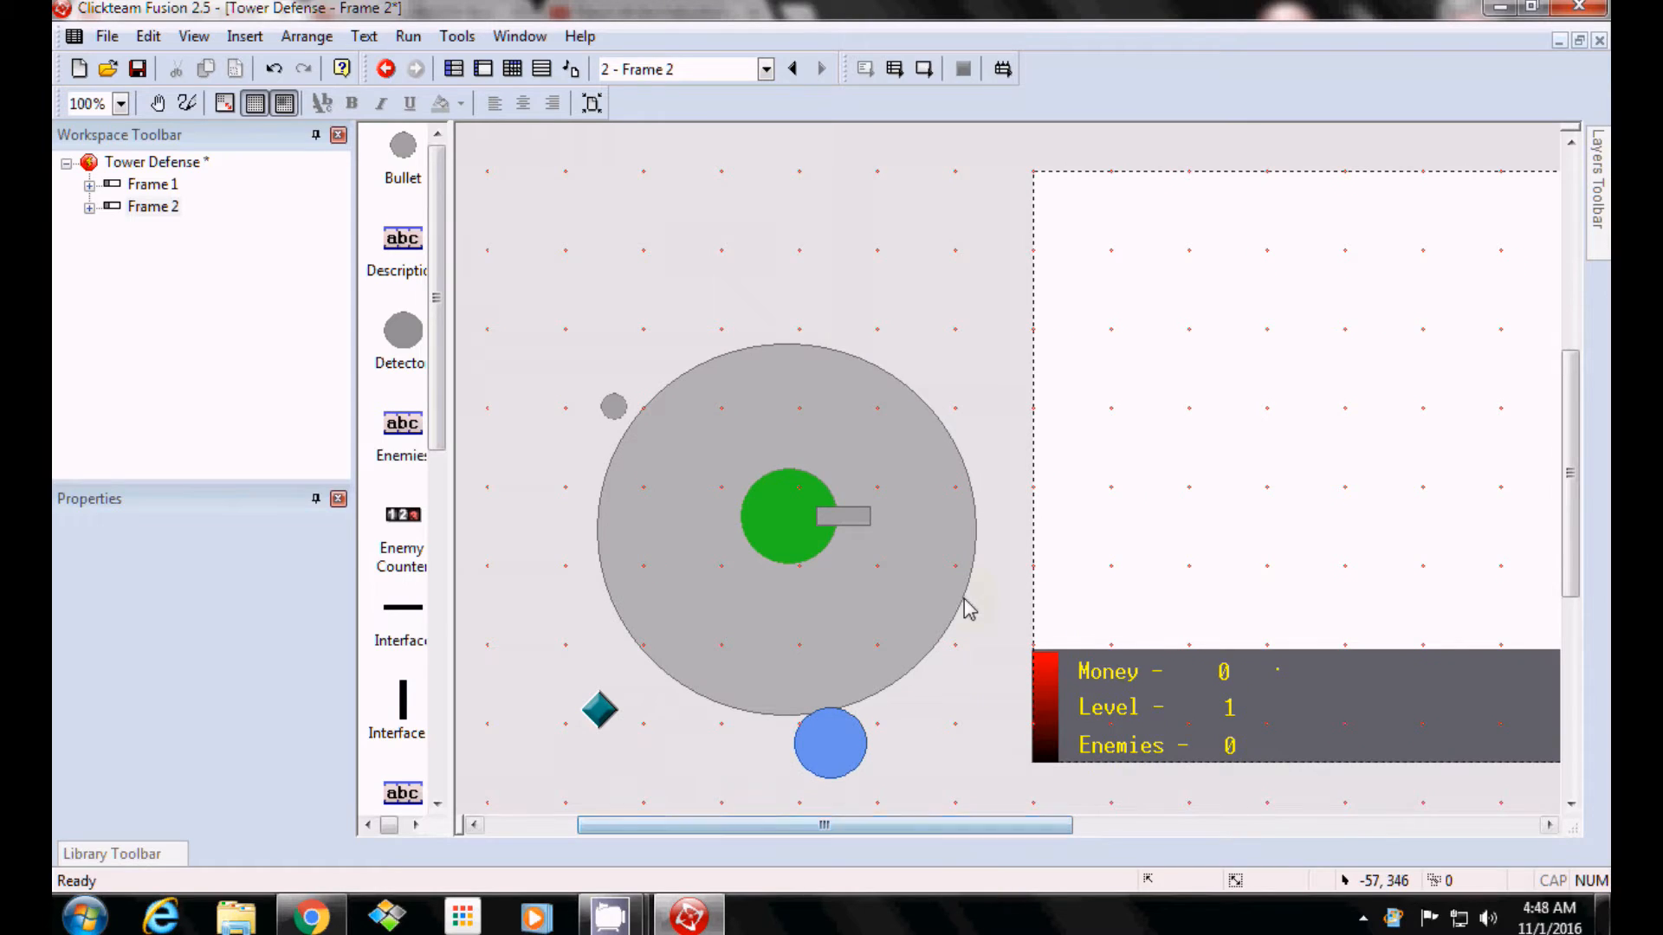
left_click(796, 419)
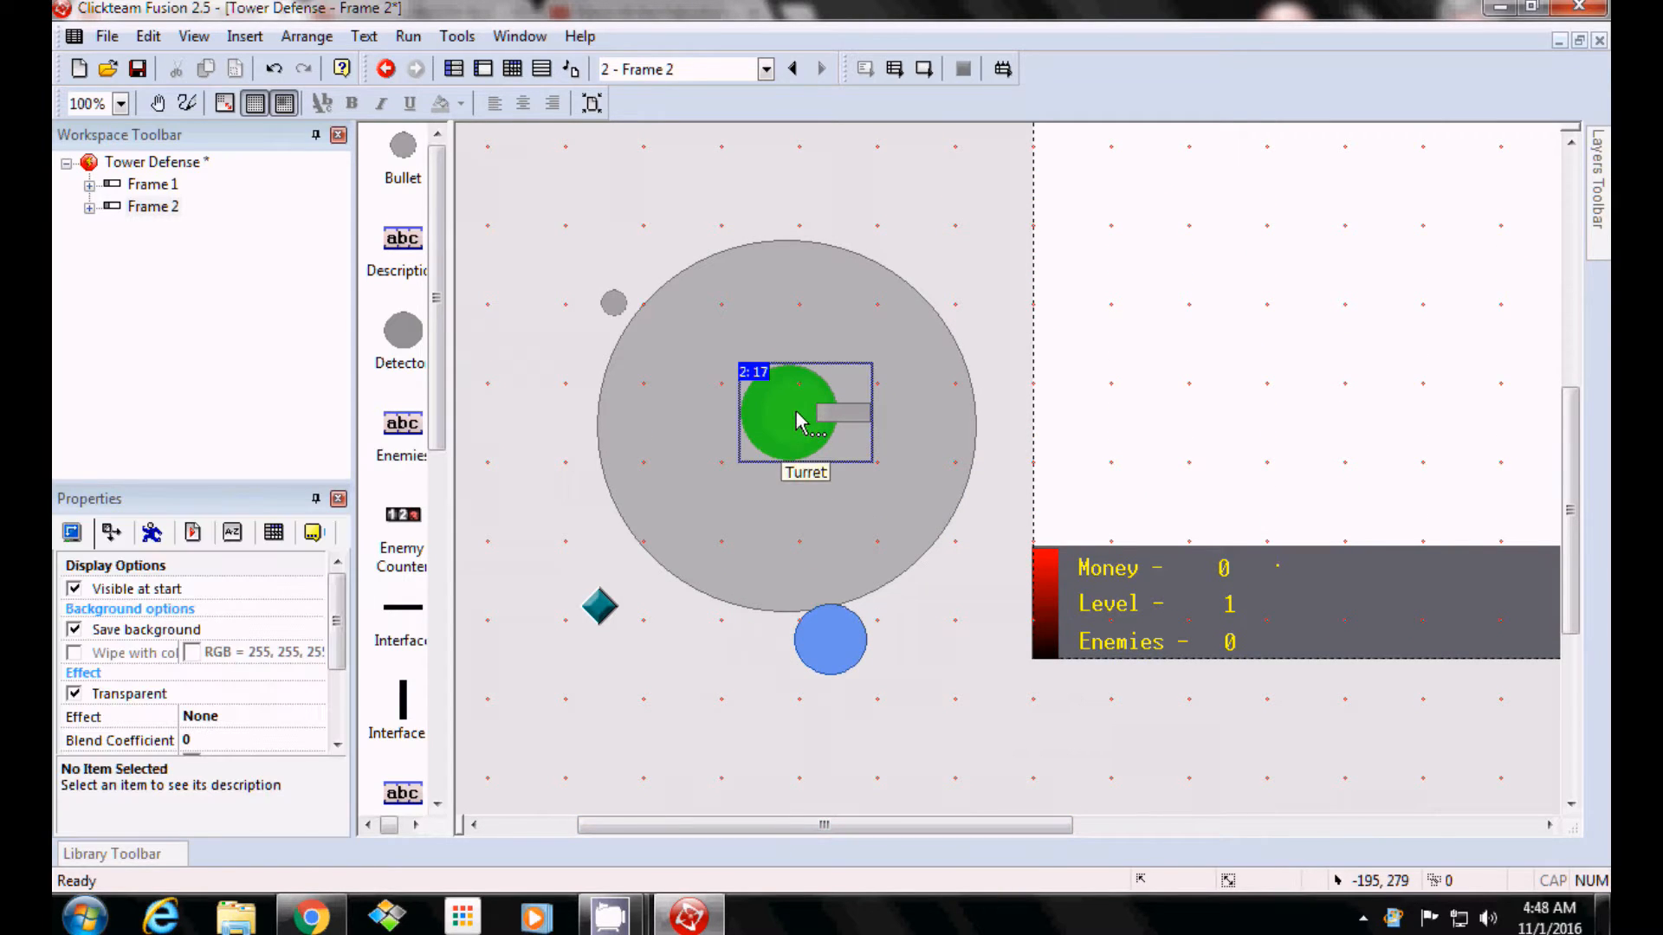
left_click(72, 537)
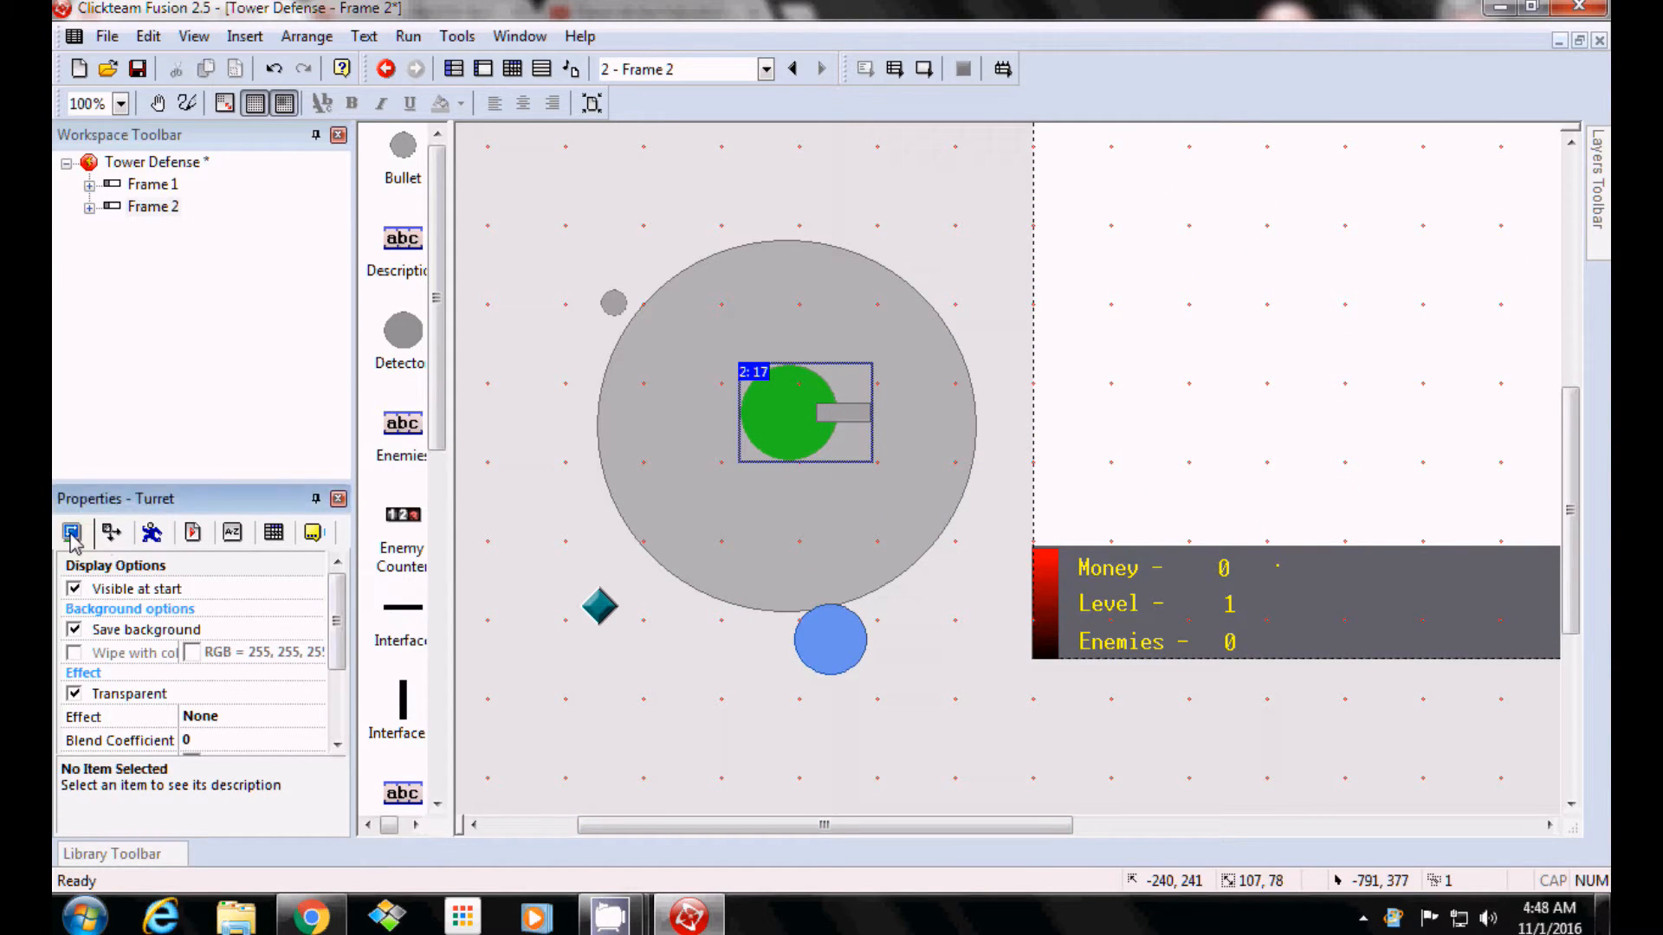
left_click(191, 536)
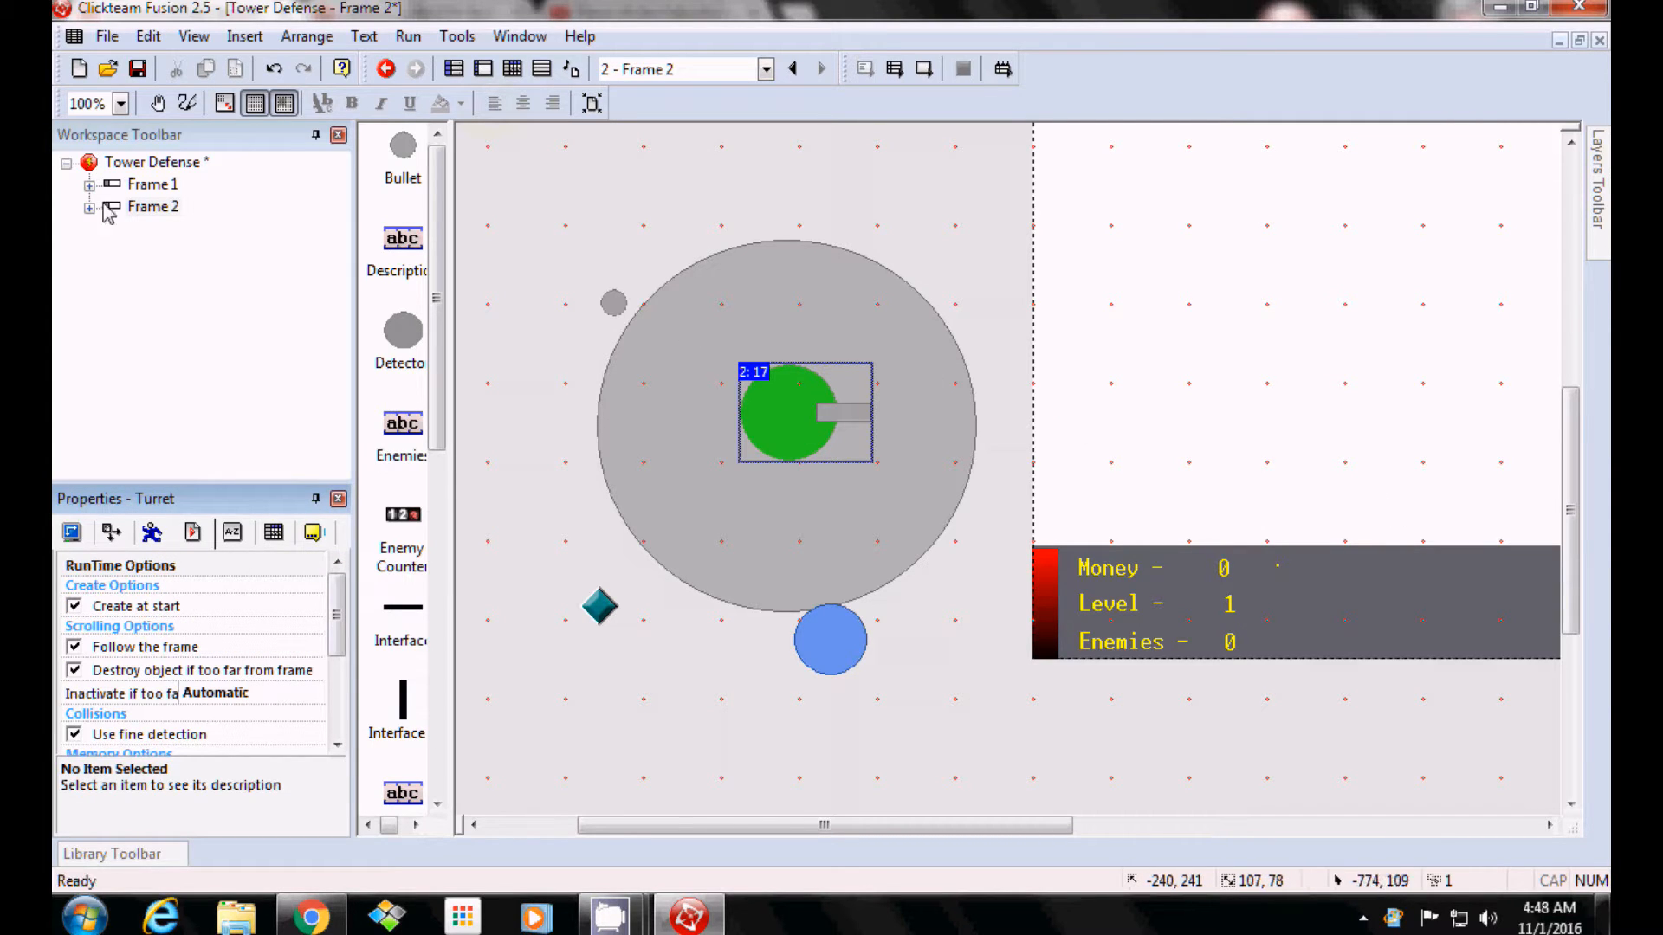
Turn off Create at start for the turret and the blue target outside Frame 2's play area.
double_click(149, 184)
double_click(149, 206)
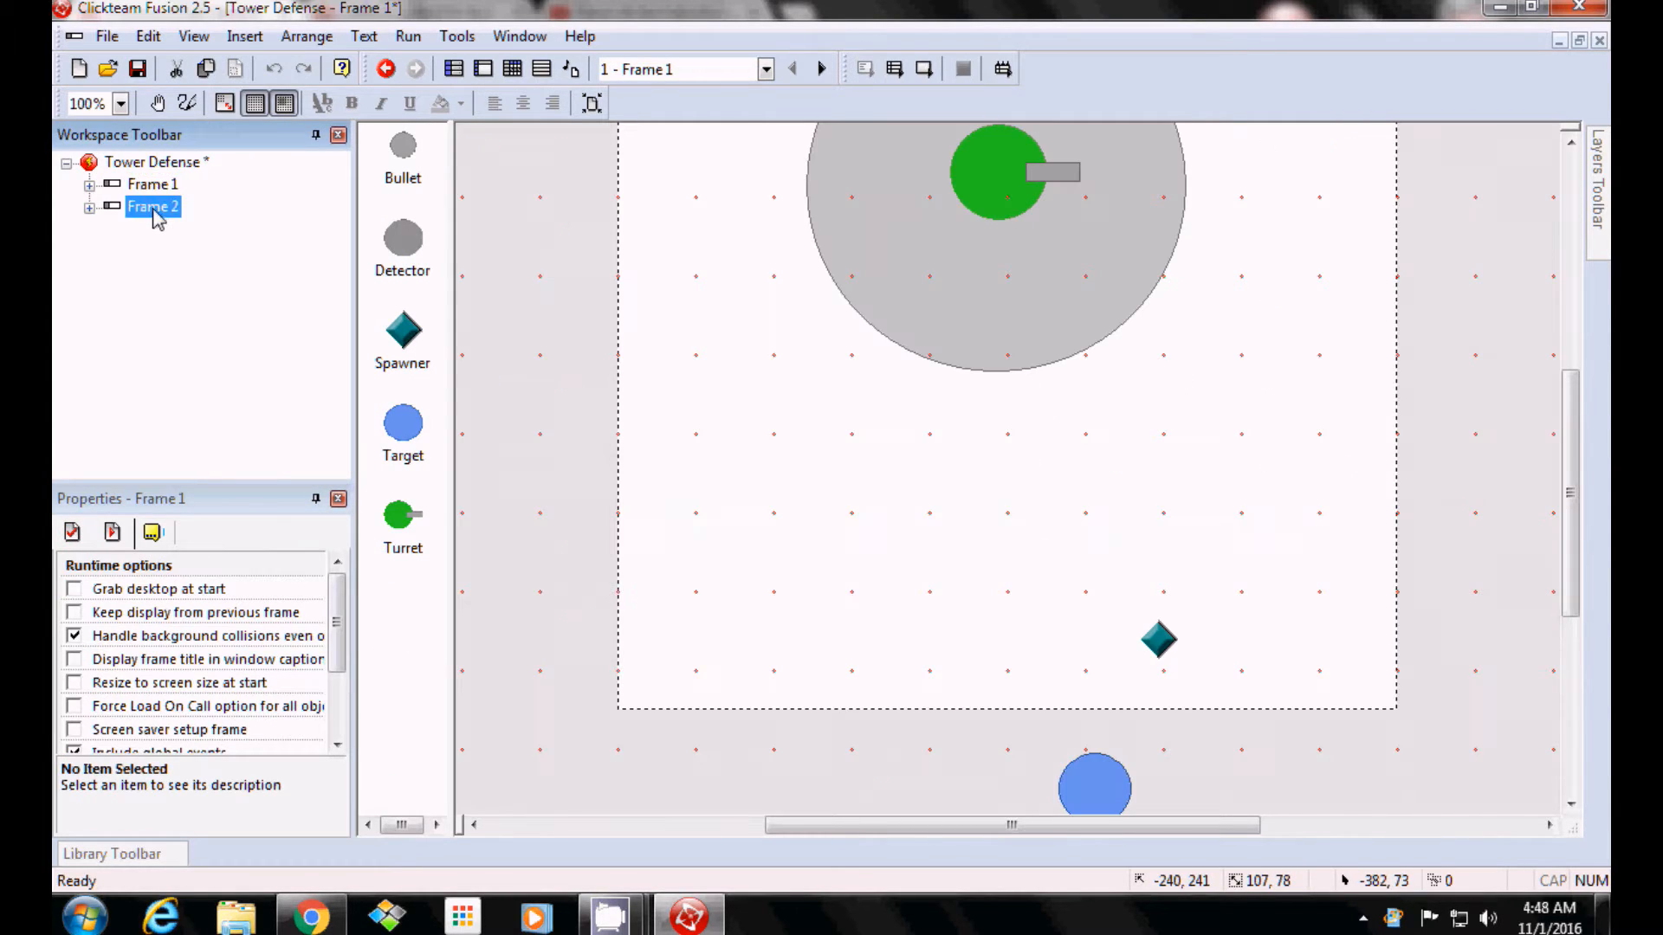
left_click(796, 428)
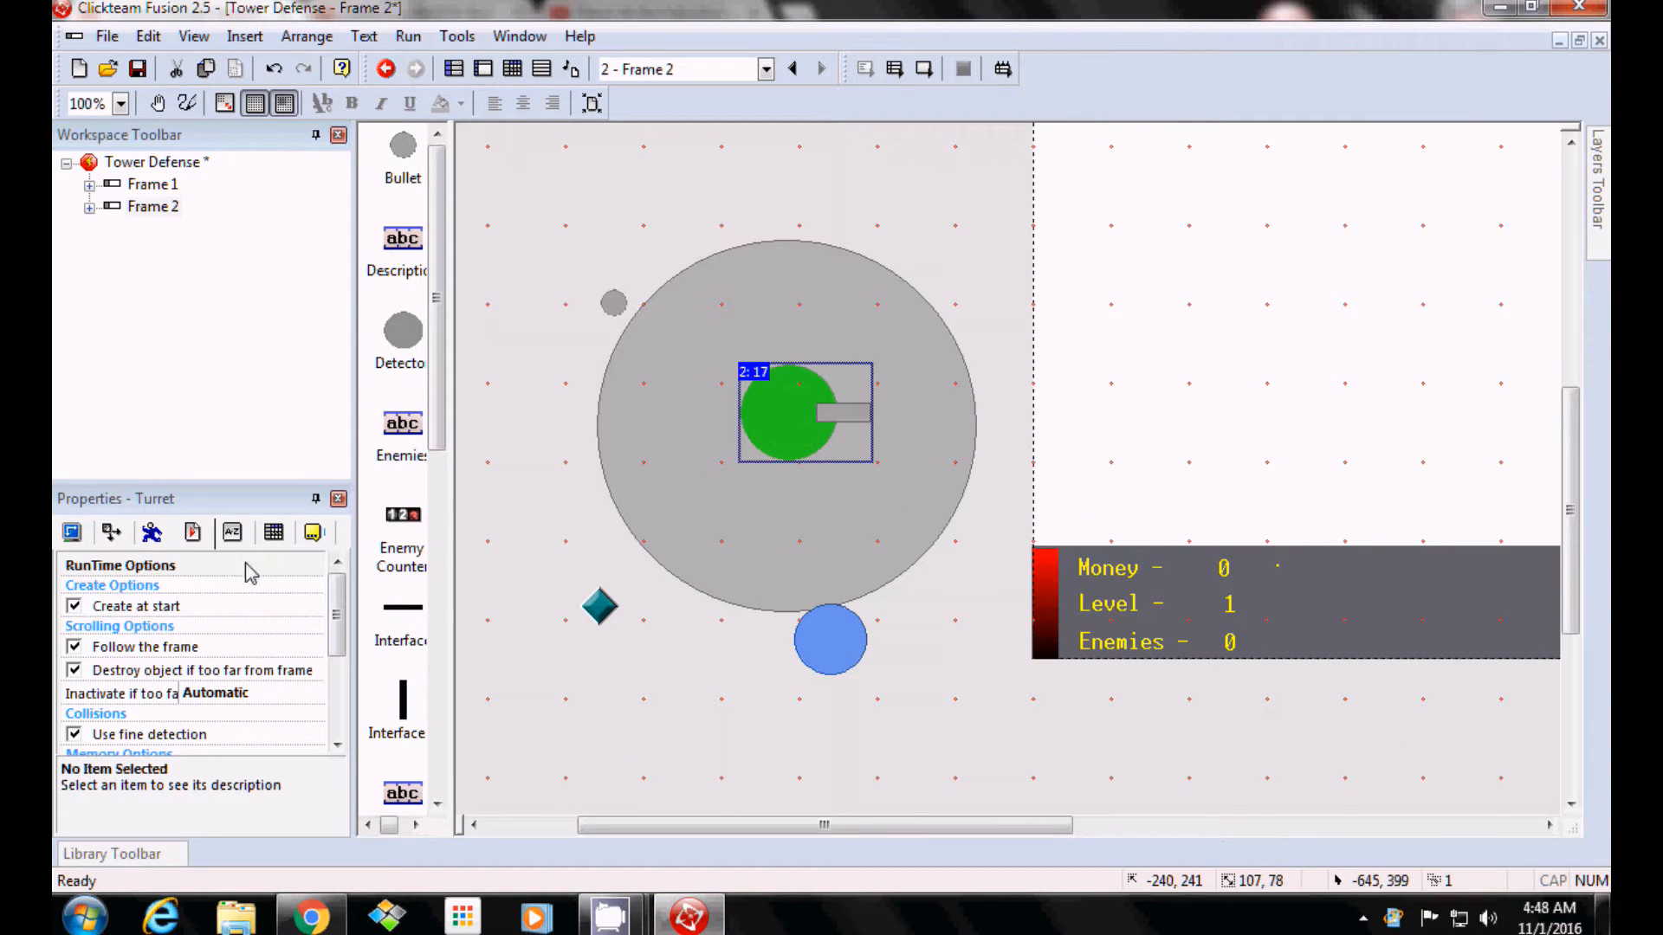
left_click(74, 608)
left_click(799, 628)
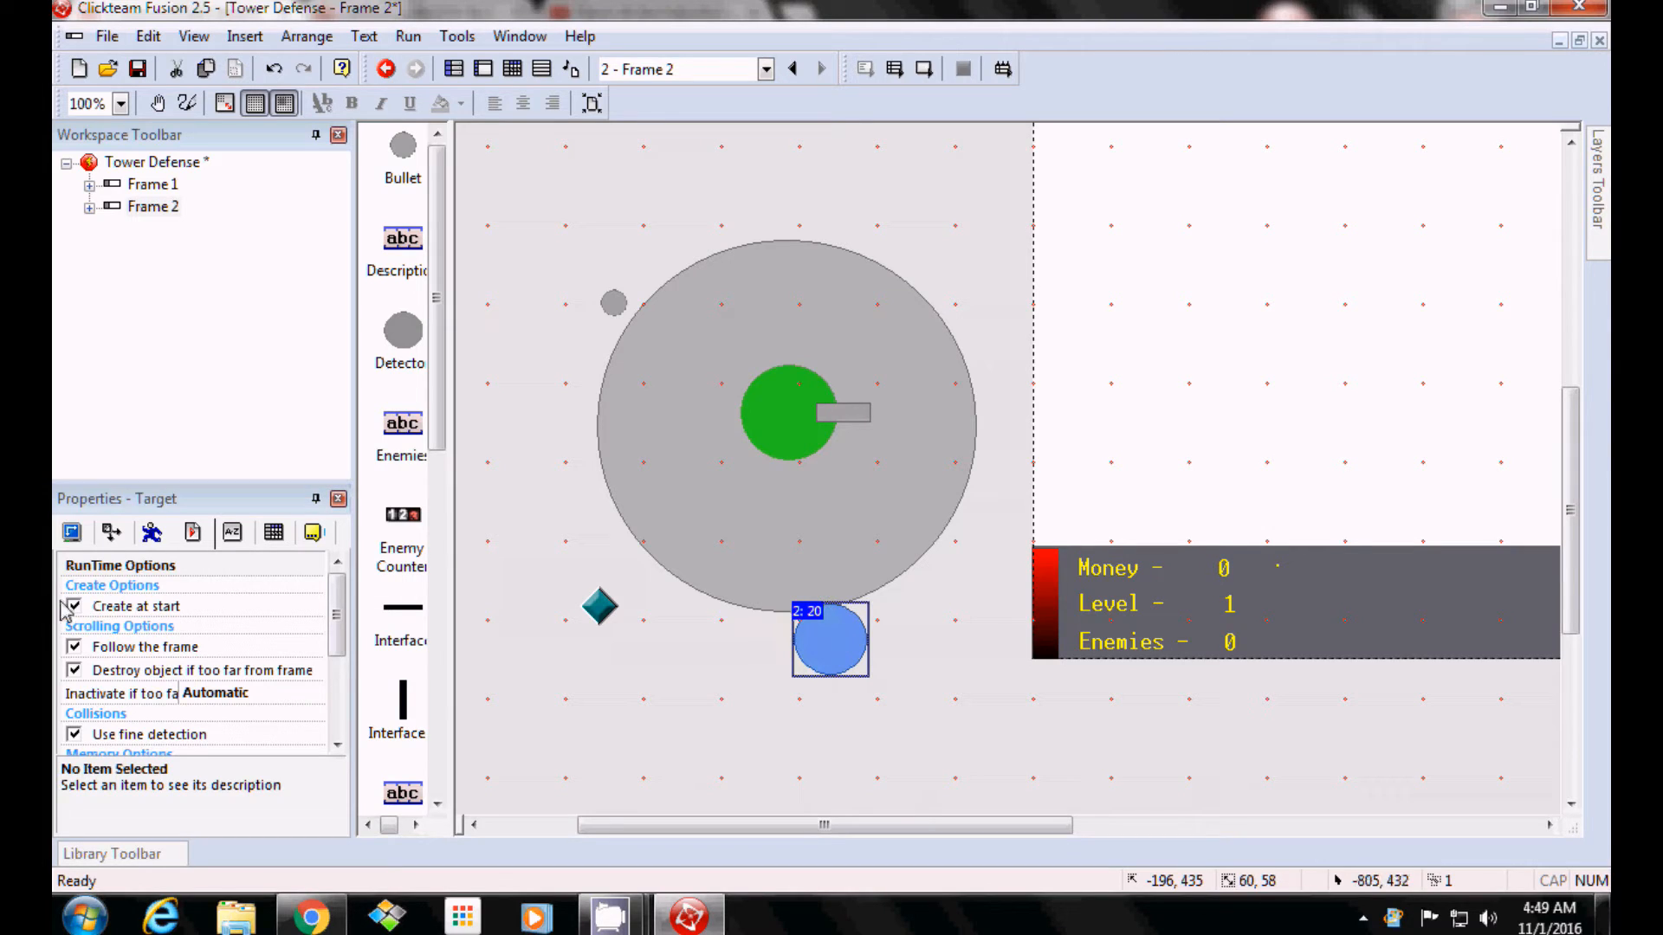
Turn off Create at start for the detector and the bullet outside Frame 2's play area.
left_click(783, 484)
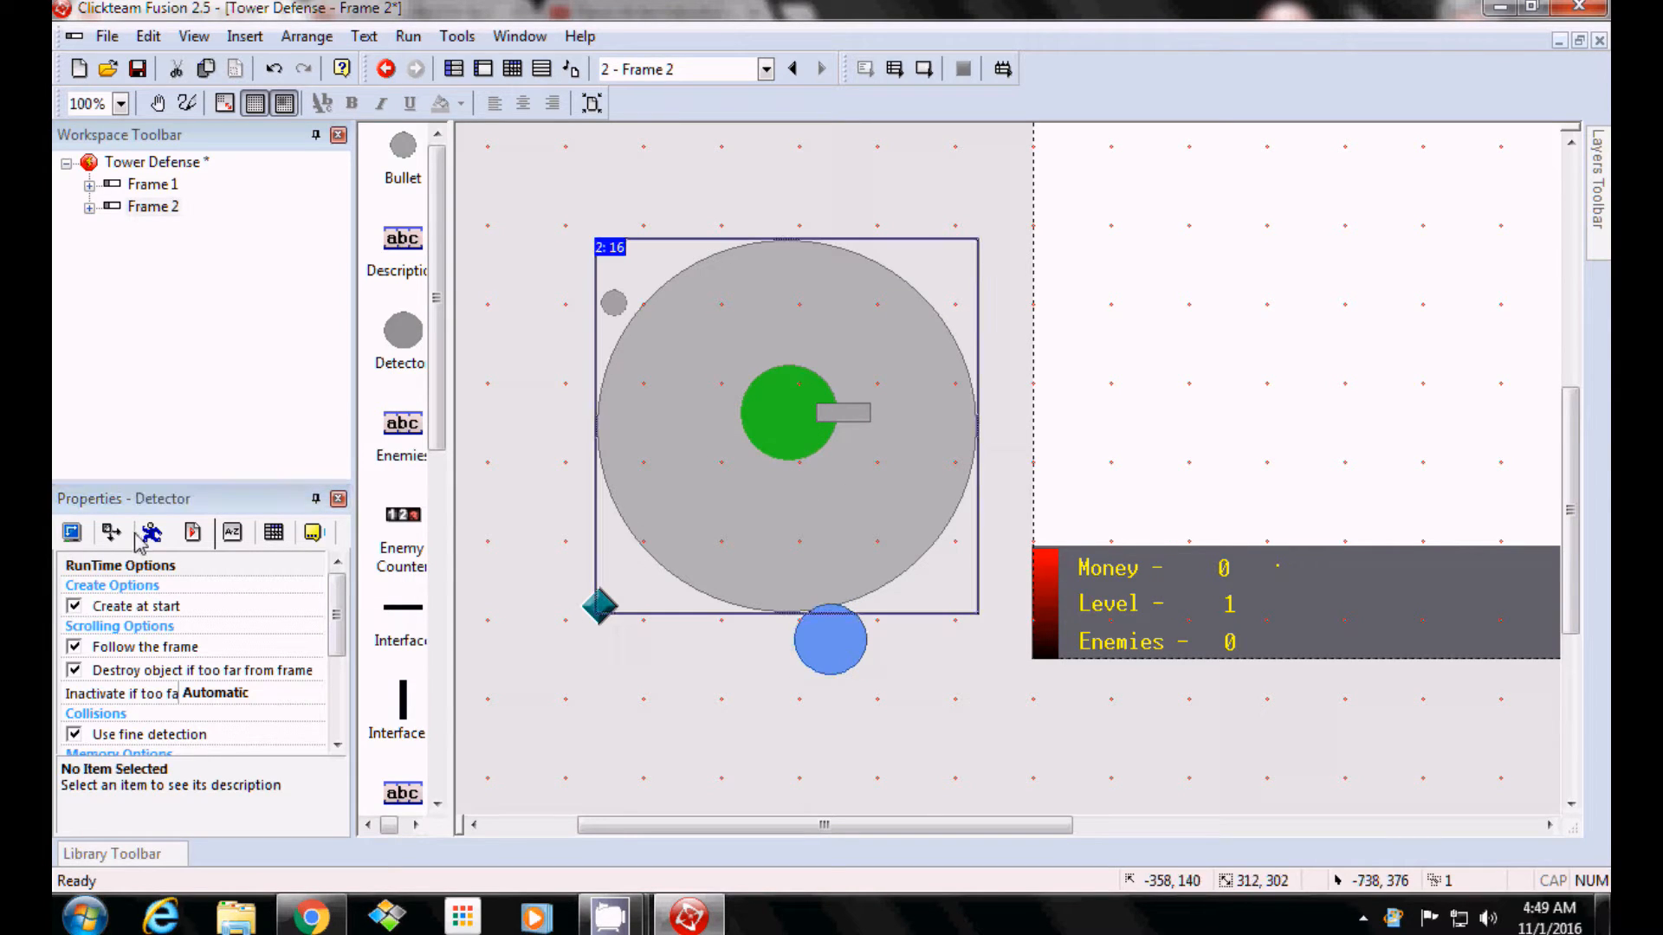
left_click(74, 607)
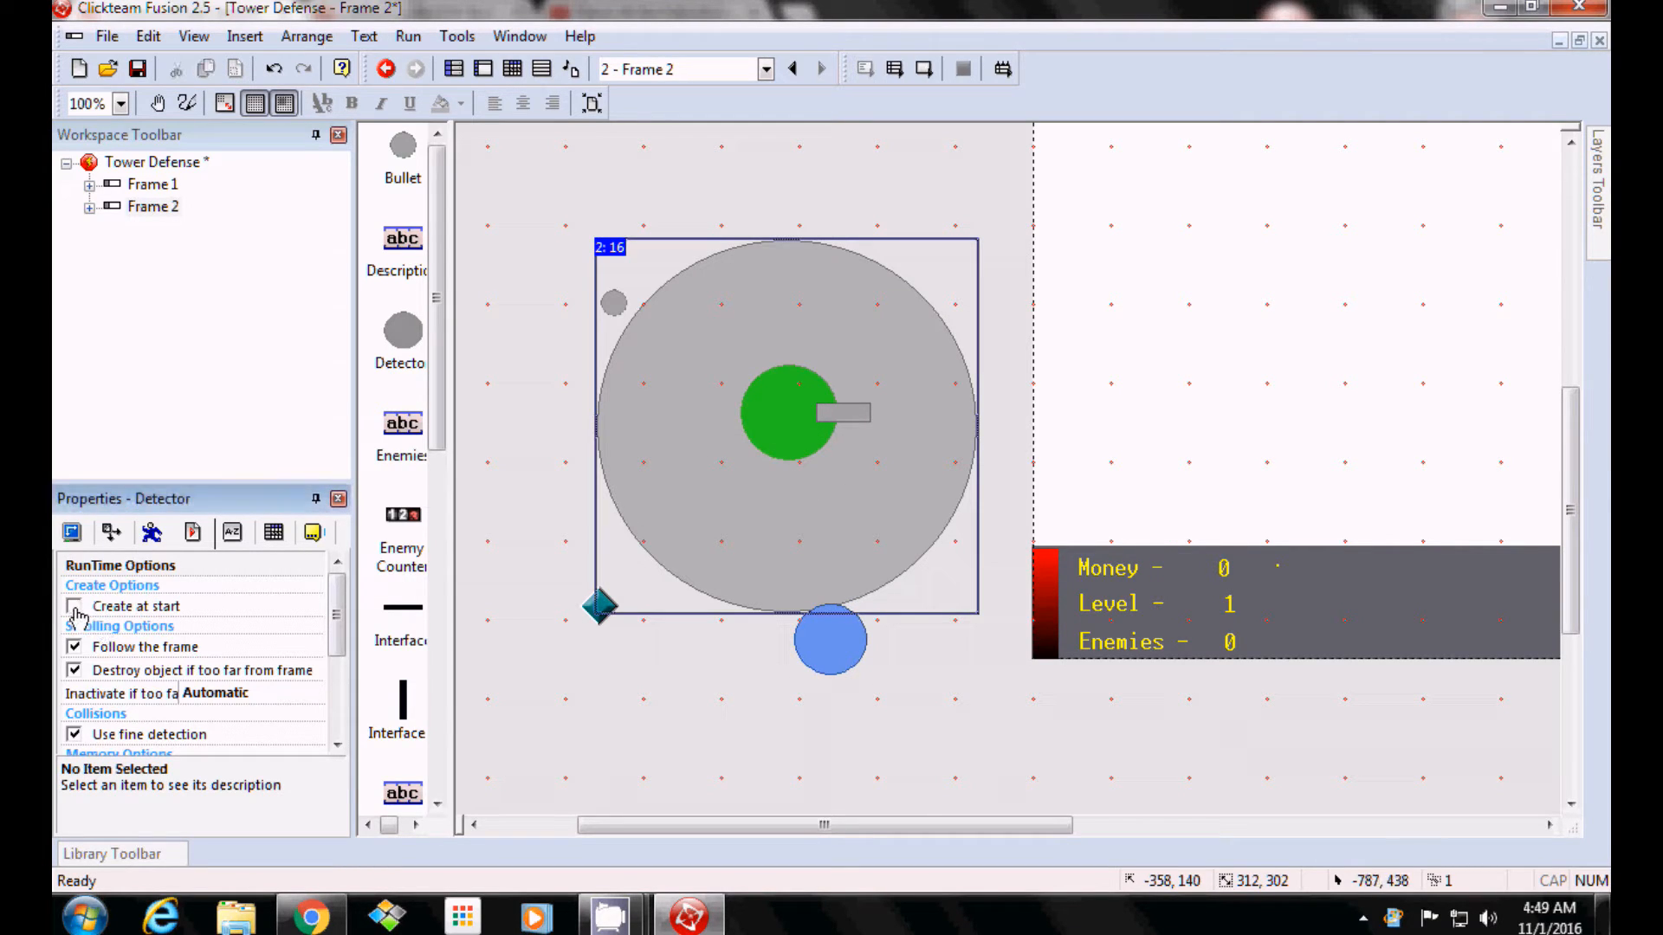
left_click(613, 305)
left_click(74, 607)
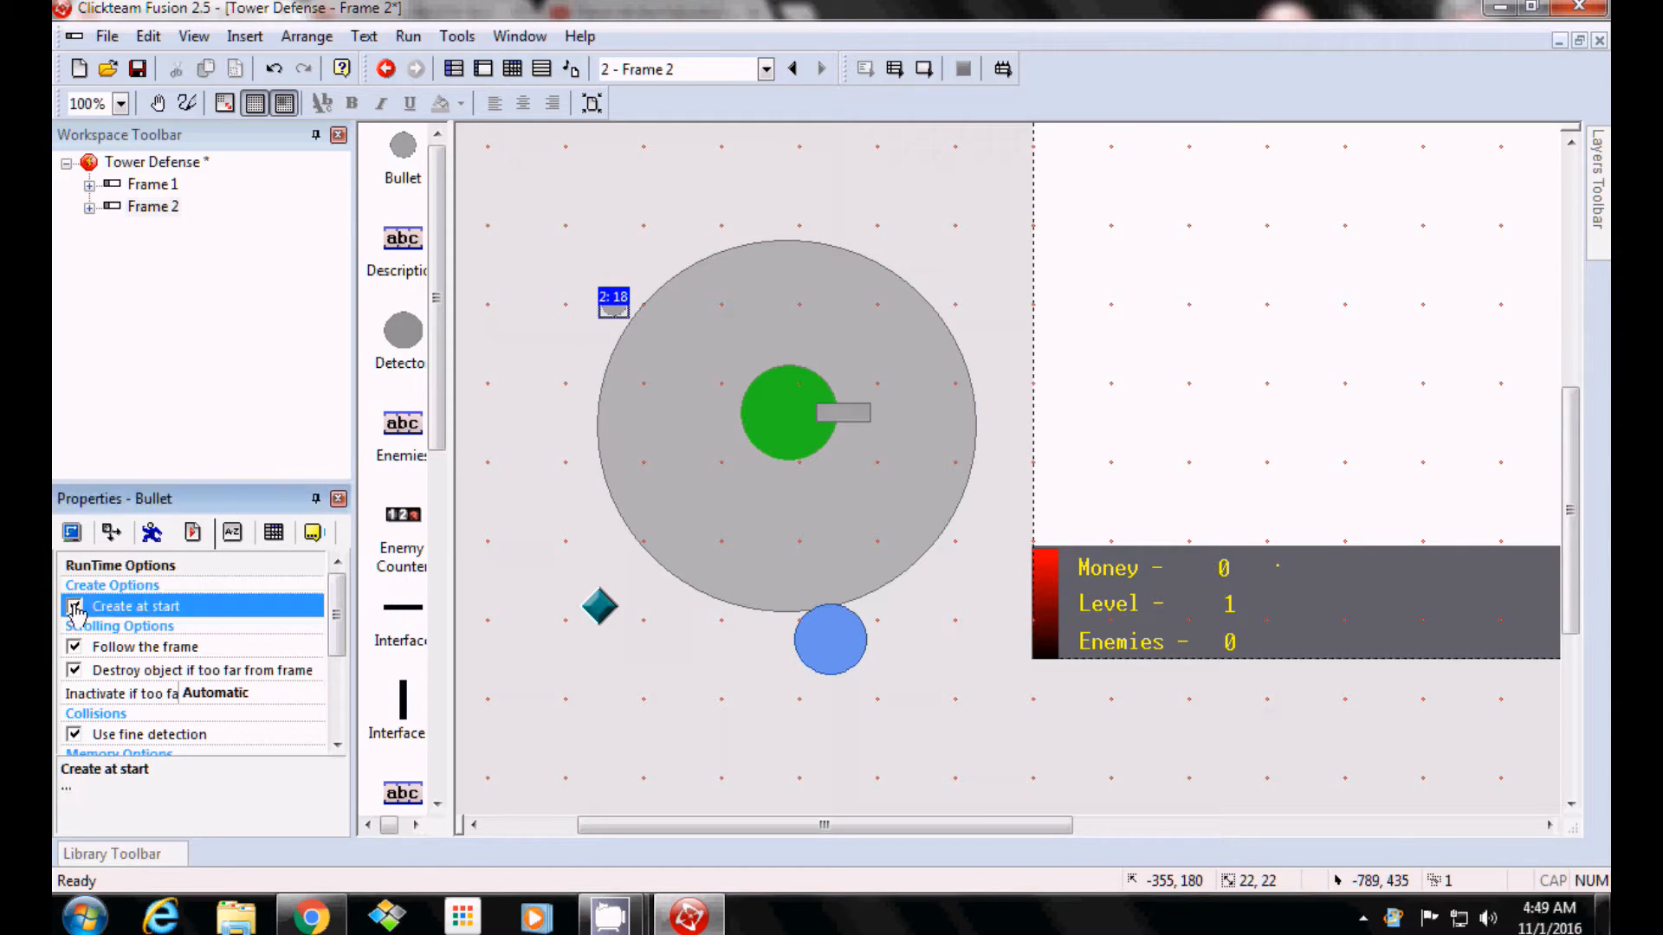
Add a third layer to Frame 2 and make it the active layer.
left_click_drag(887, 827, 1106, 827)
left_click(1598, 178)
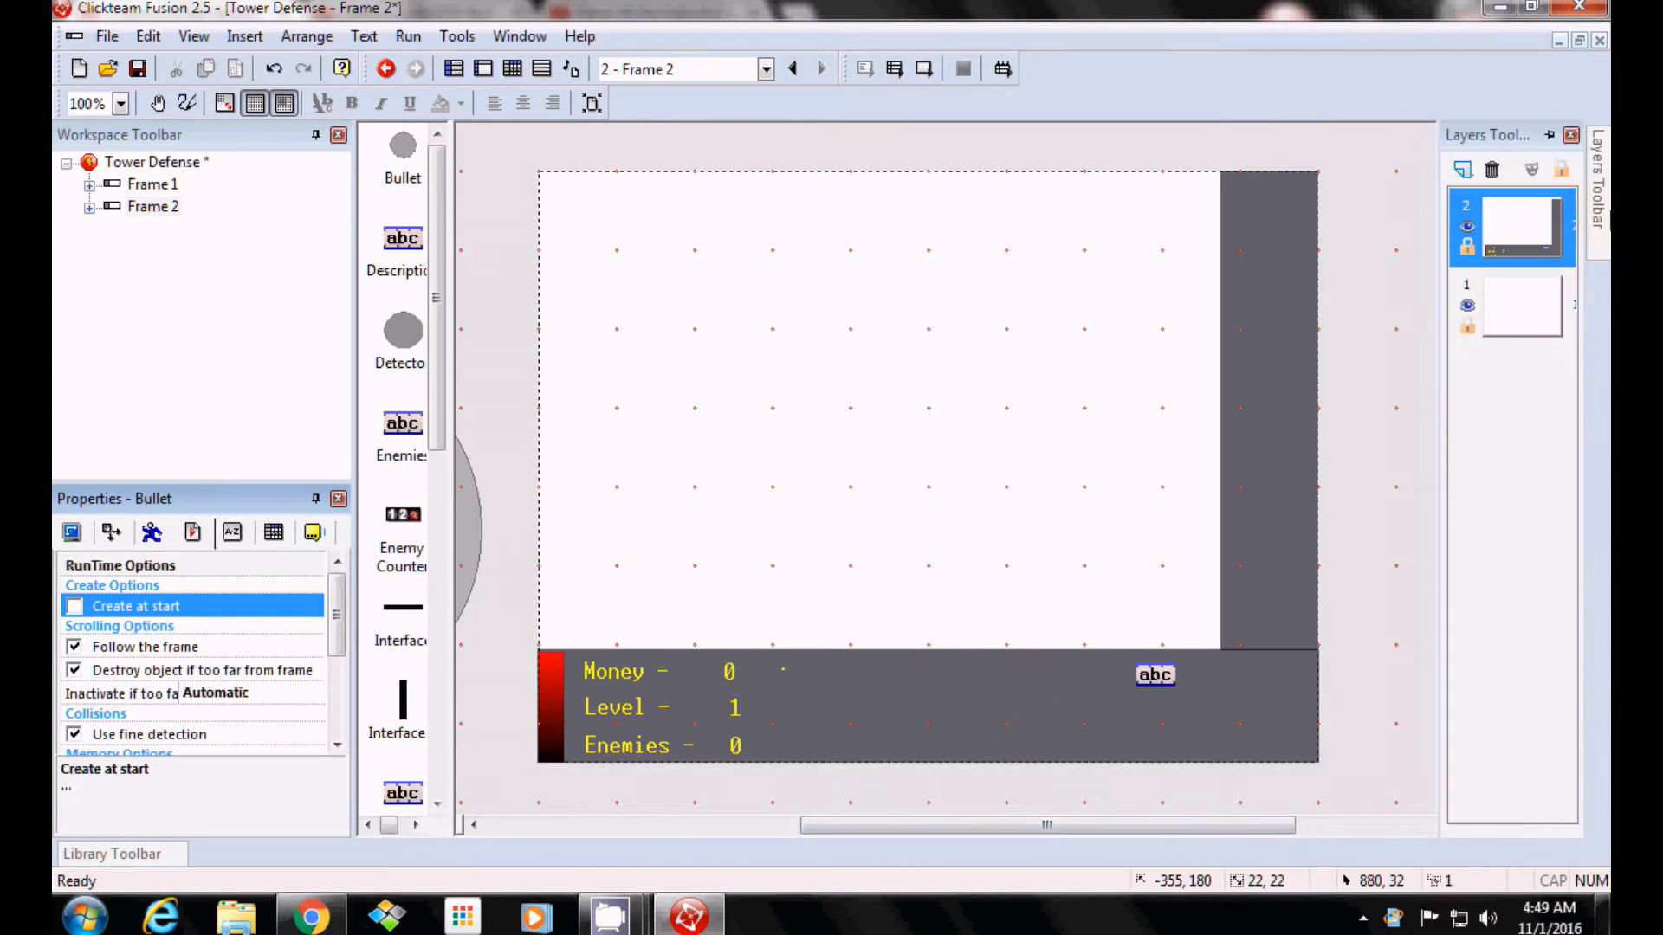
left_click(1463, 170)
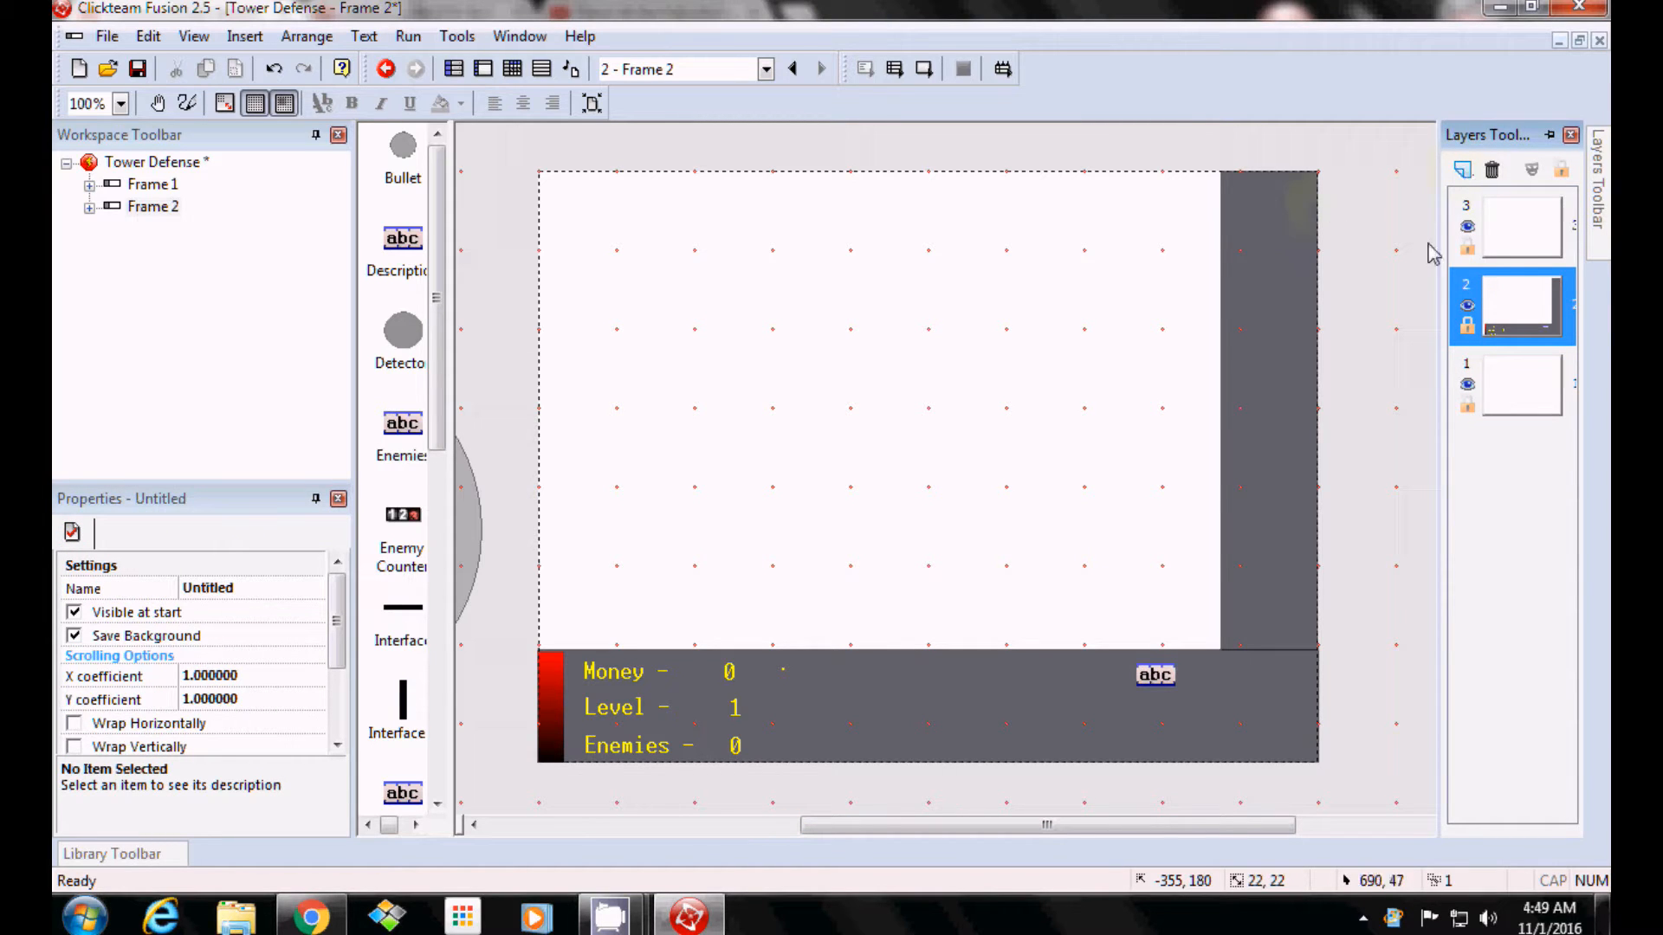
left_click(1518, 236)
Insert a new Active object on the new layer, above the upper edge of Frame 2's play area.
scroll(792, 295, "up", 3)
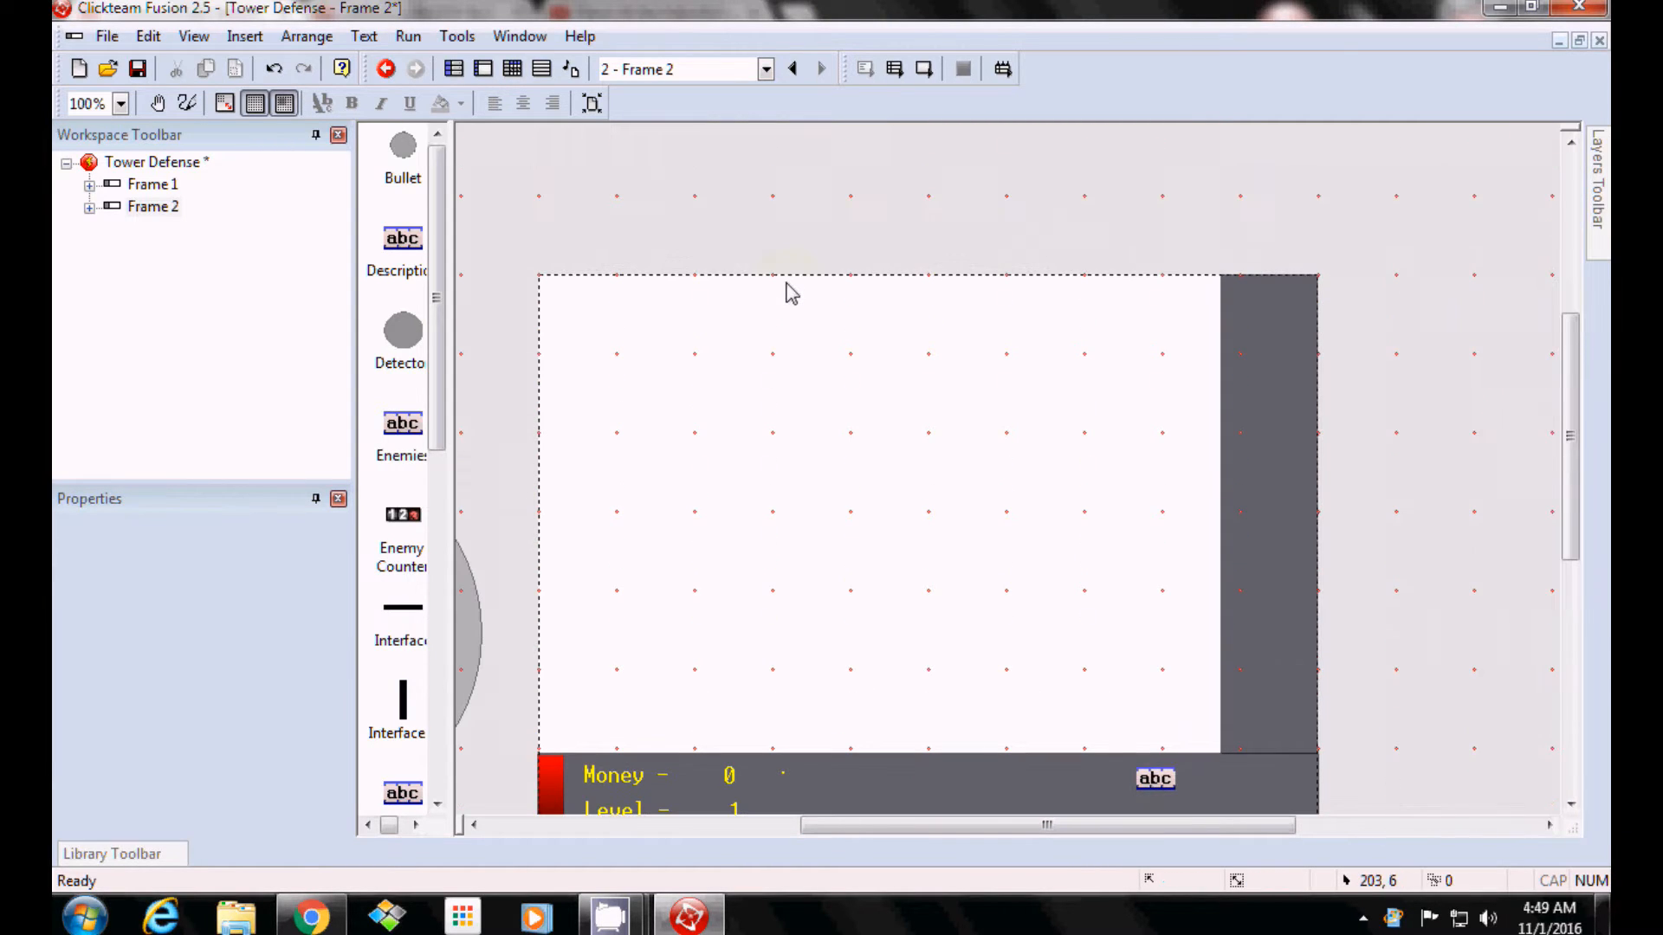
right_click(665, 182)
left_click(752, 223)
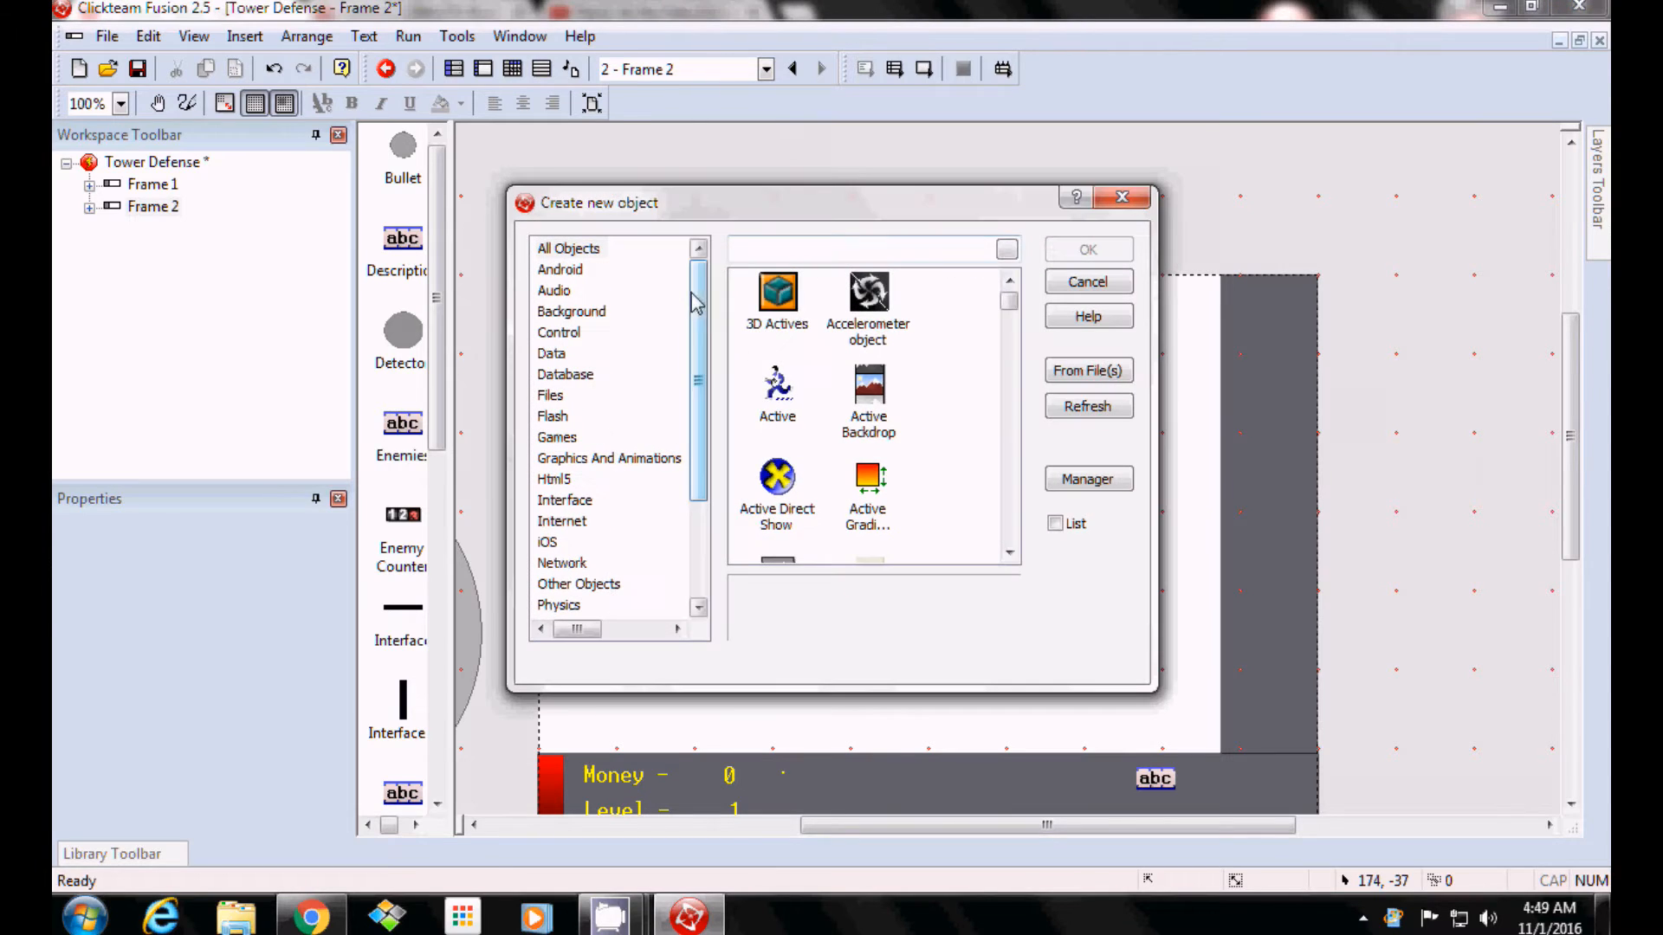
double_click(777, 386)
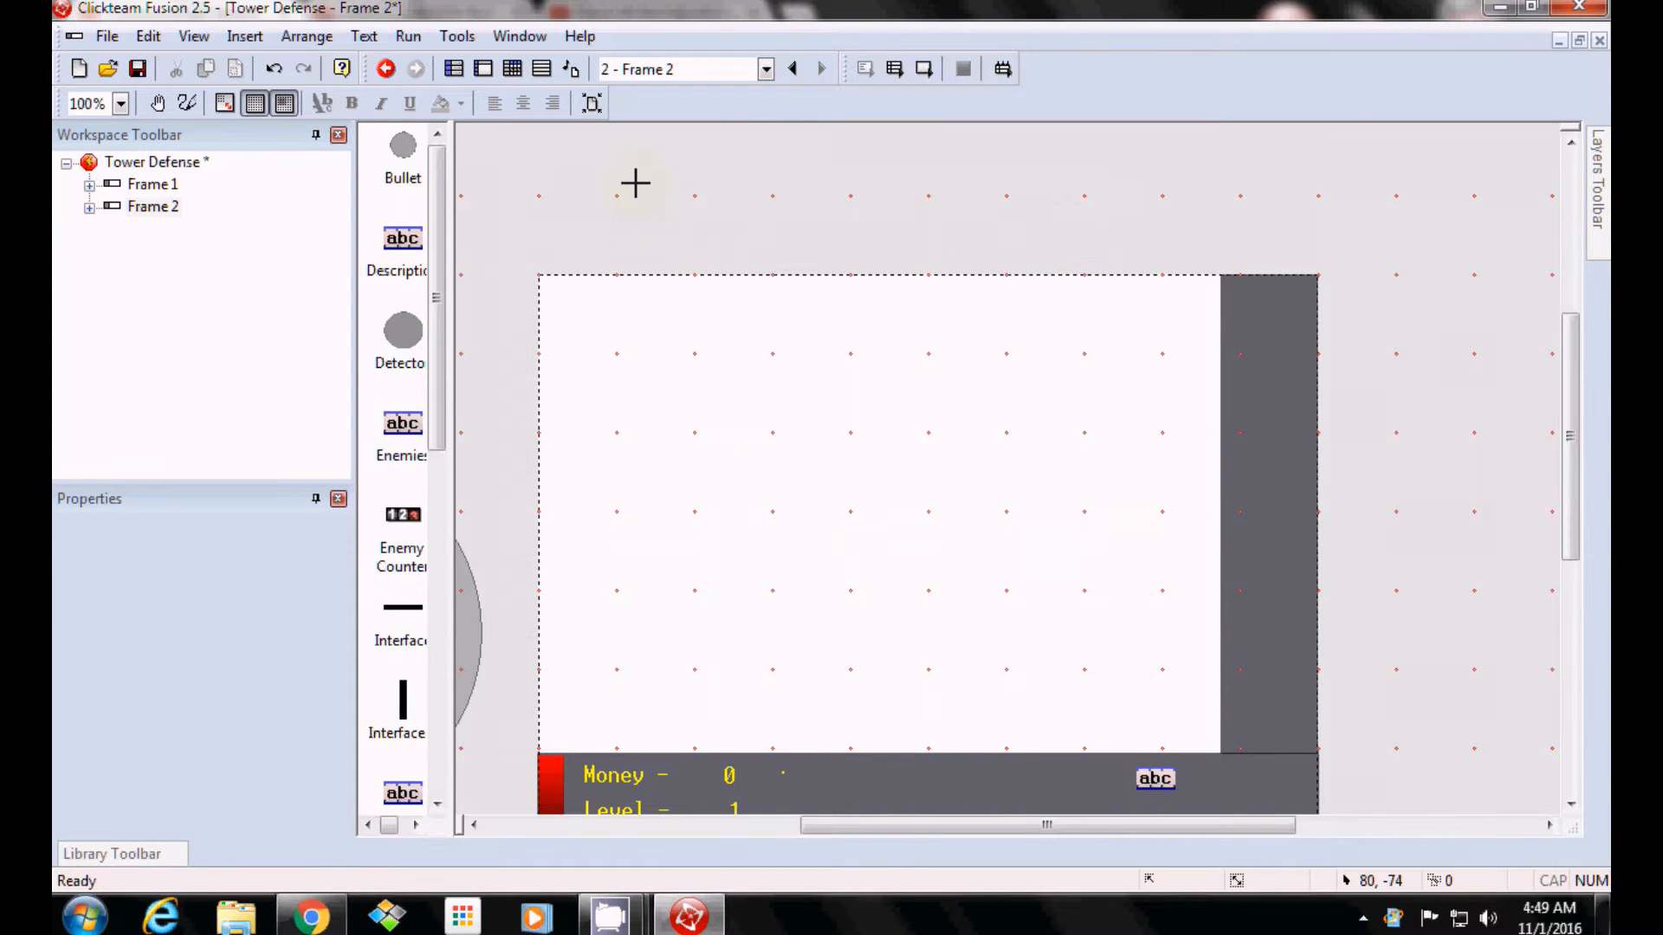
left_click(618, 130)
scroll(631, 208, "up", 2)
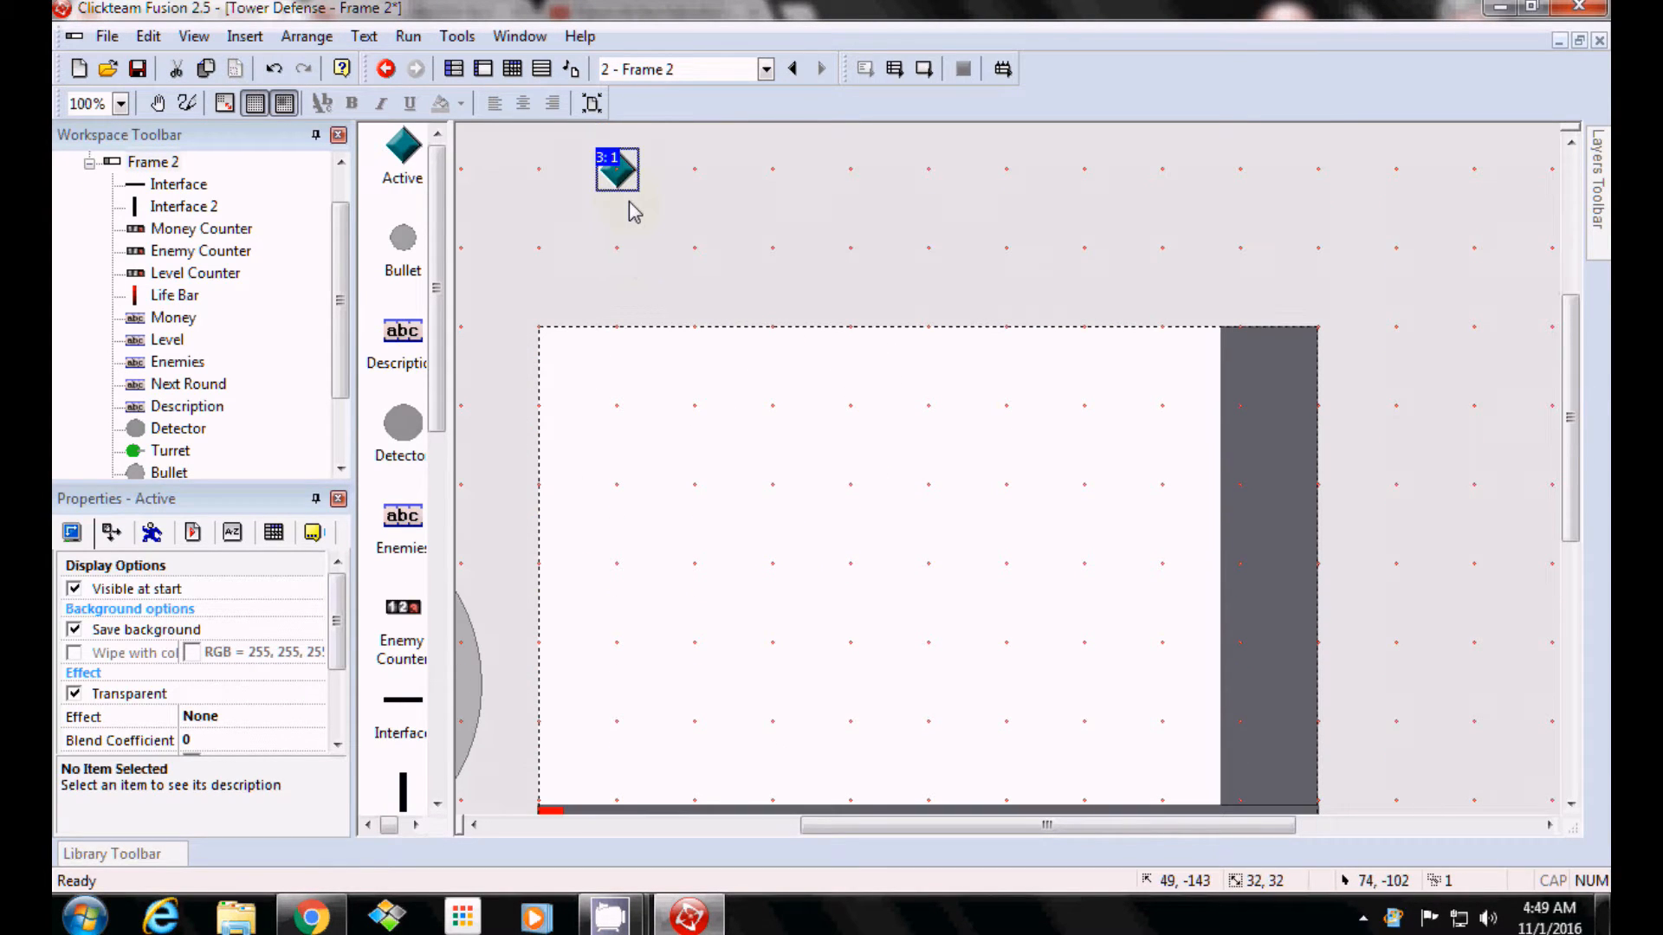
Try a 32 by 32 grid size for Frame 2 and restore the grid to 64 by 64.
left_click(225, 103)
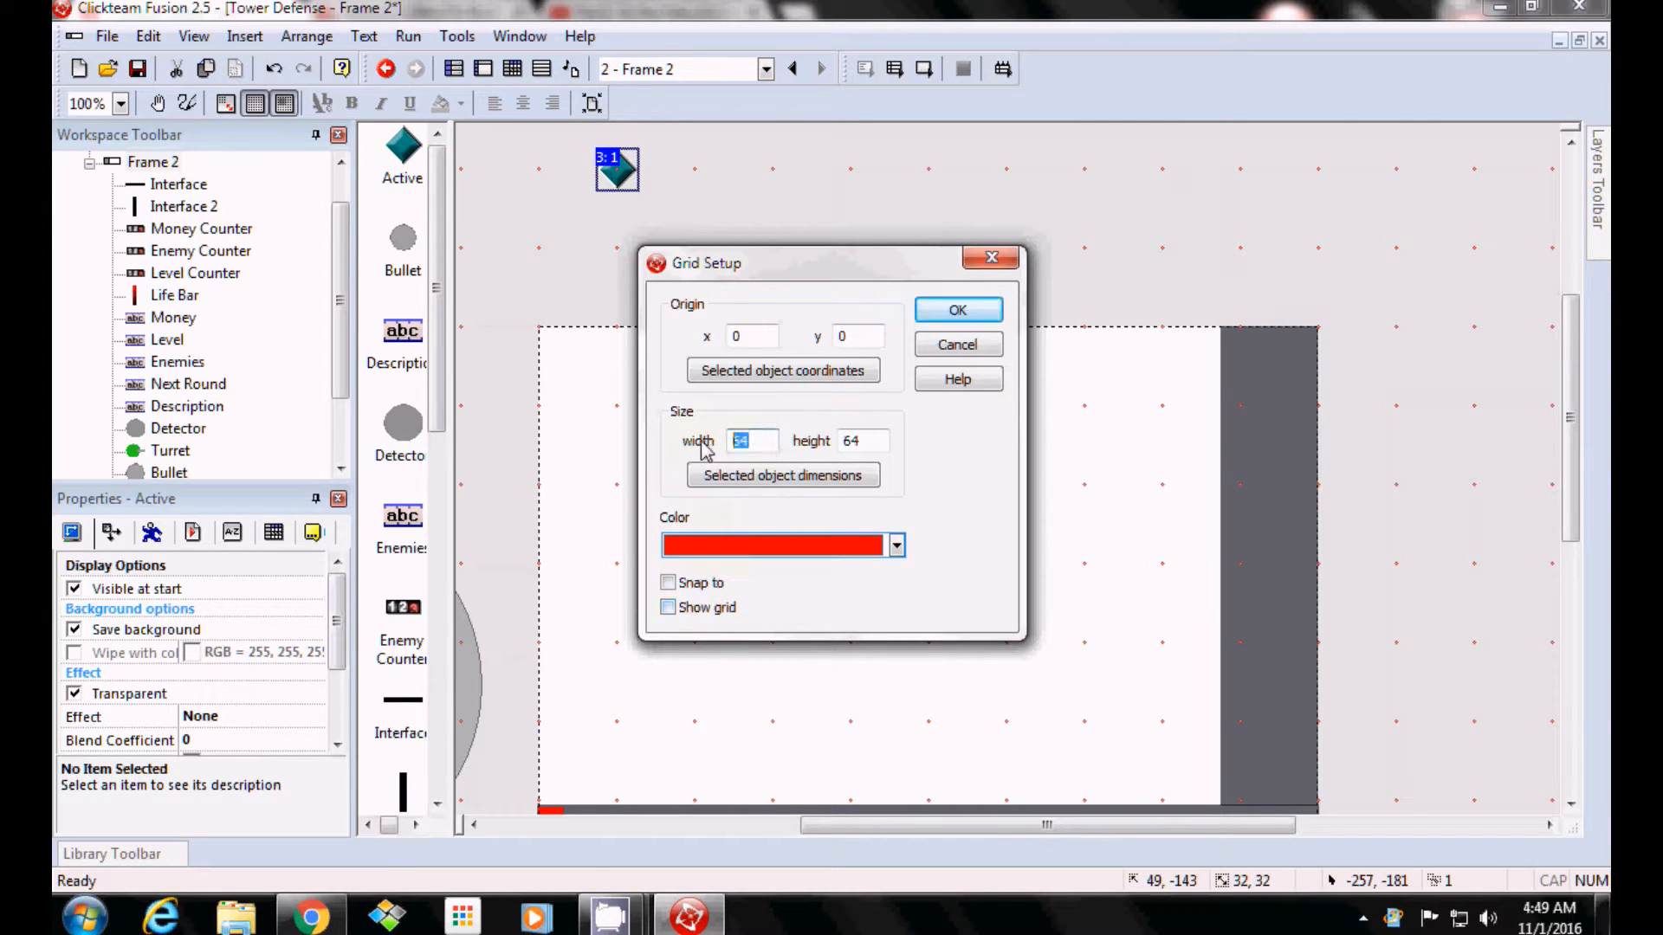
double_click(870, 440)
type("32")
left_click(857, 544)
left_click(857, 545)
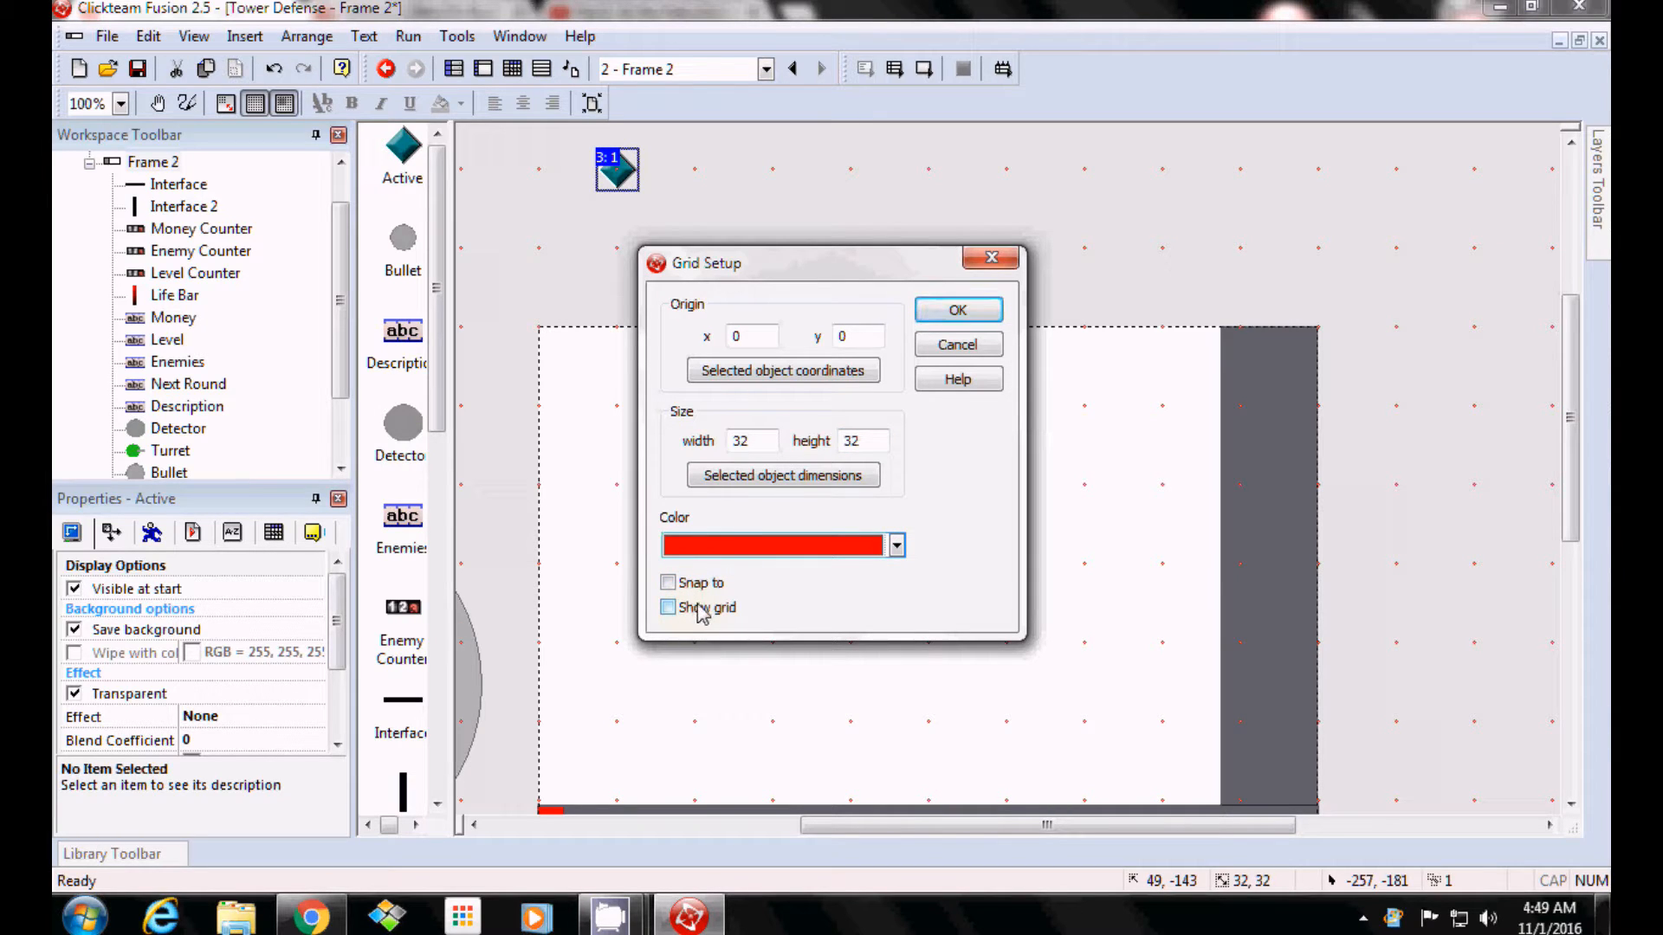
left_click_drag(764, 441, 693, 451)
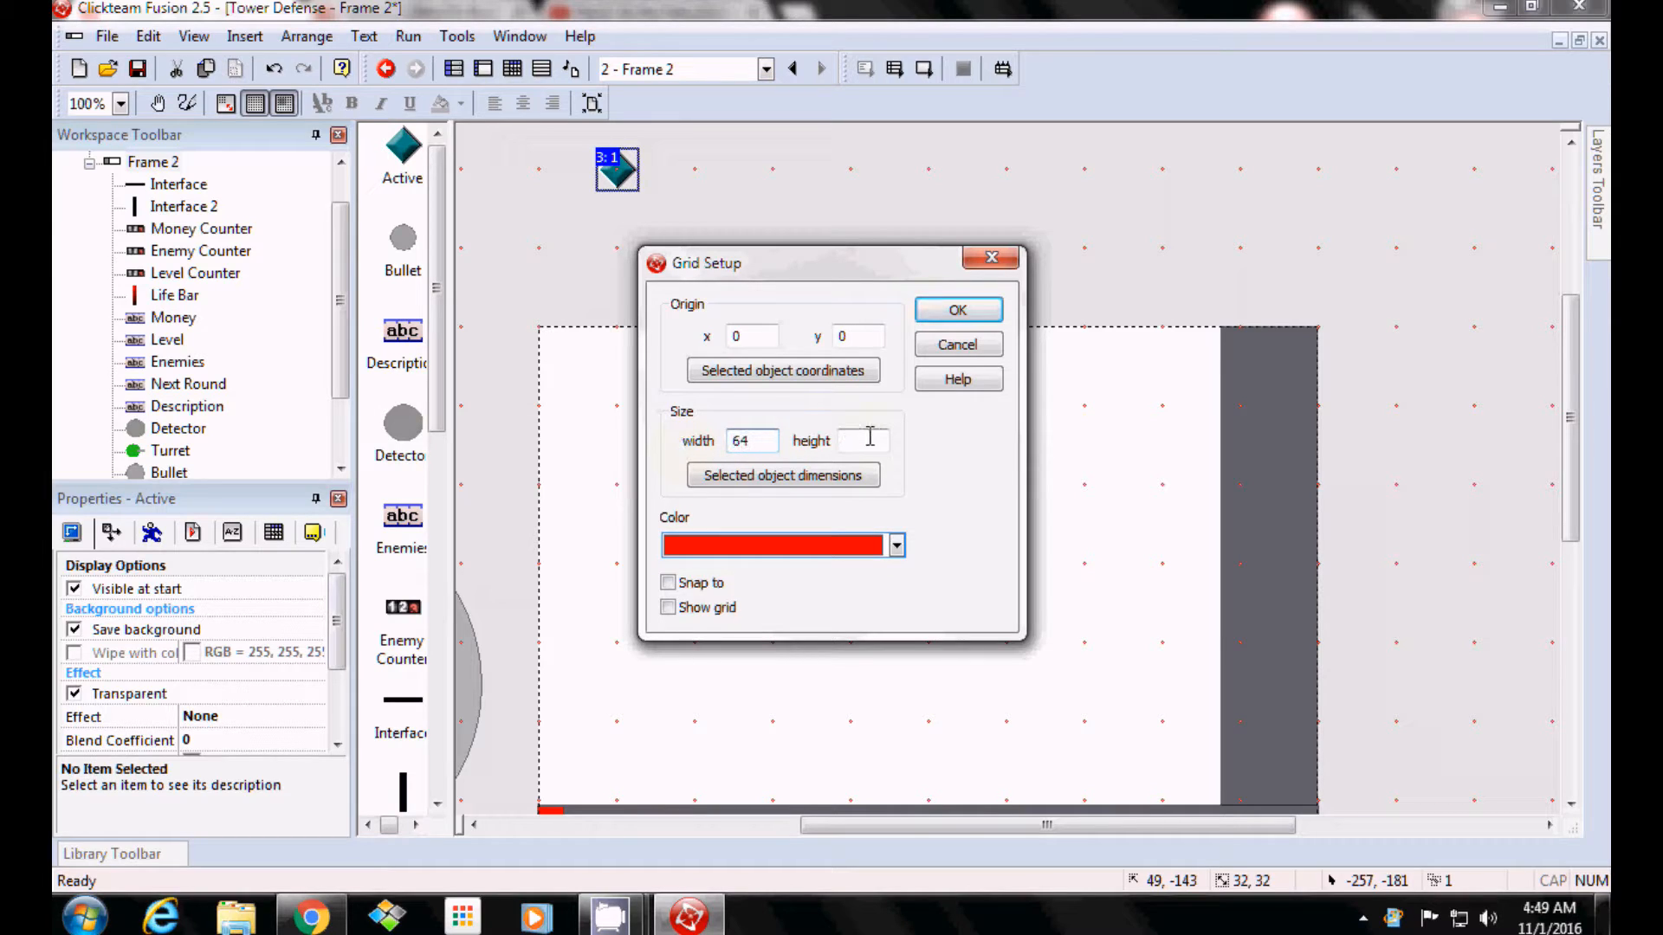
left_click_drag(869, 438, 817, 442)
left_click(962, 311)
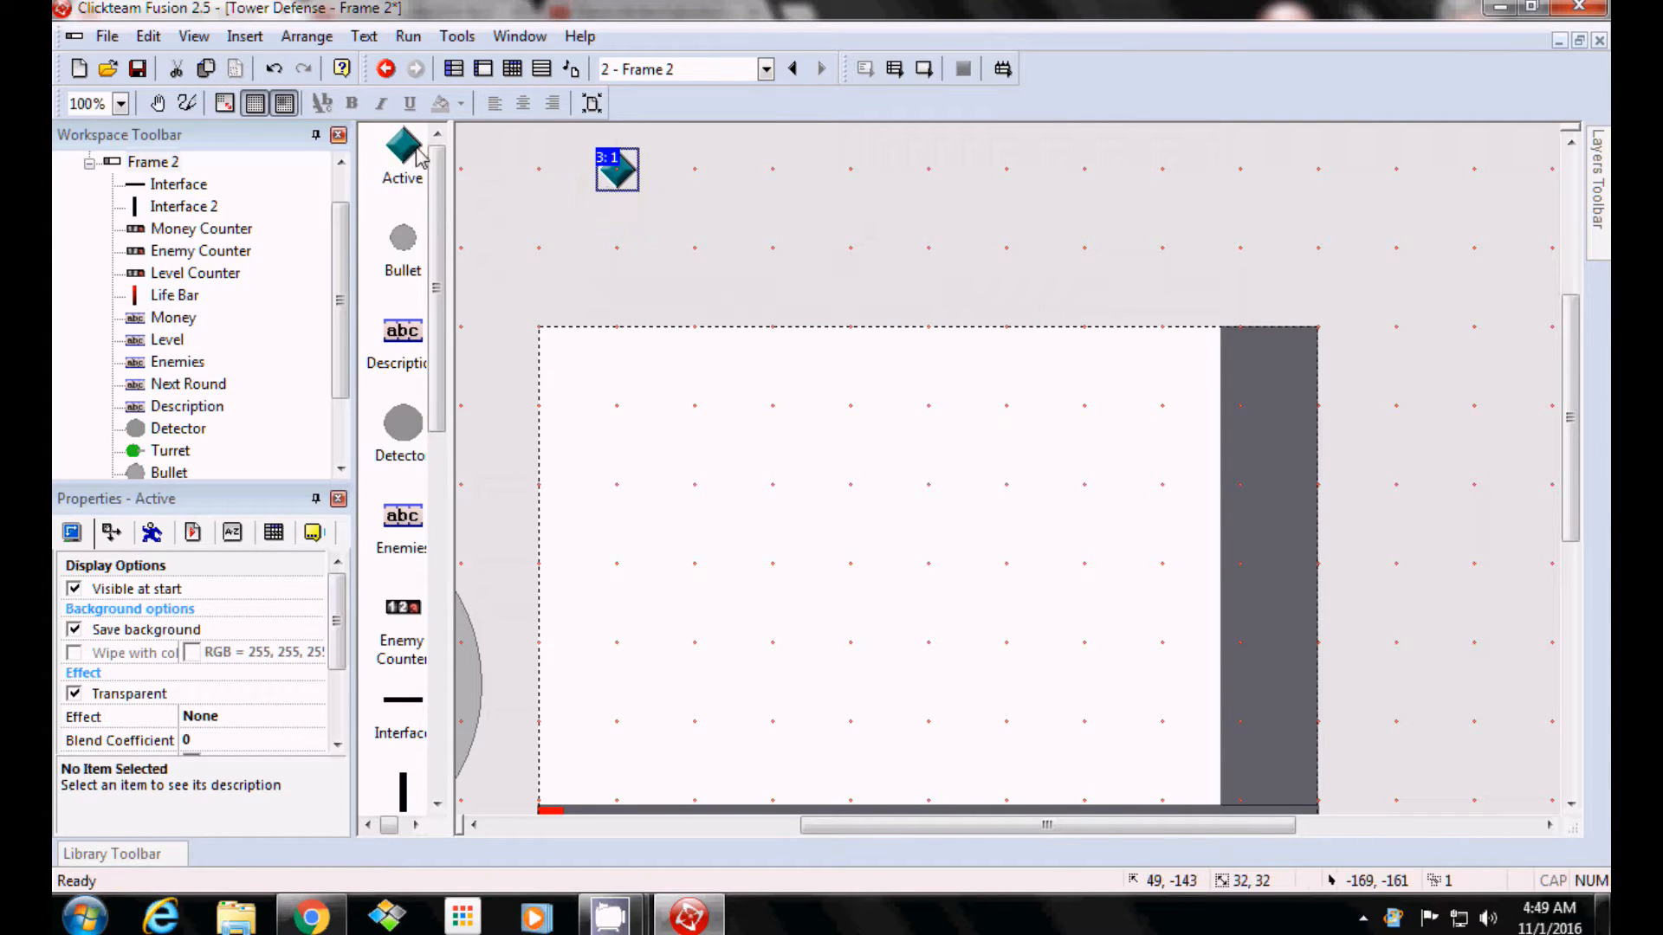
Clone the Active object into three rows and place the middle one, Active 2, at 576, 0 atop the dark side strip.
right_click(625, 174)
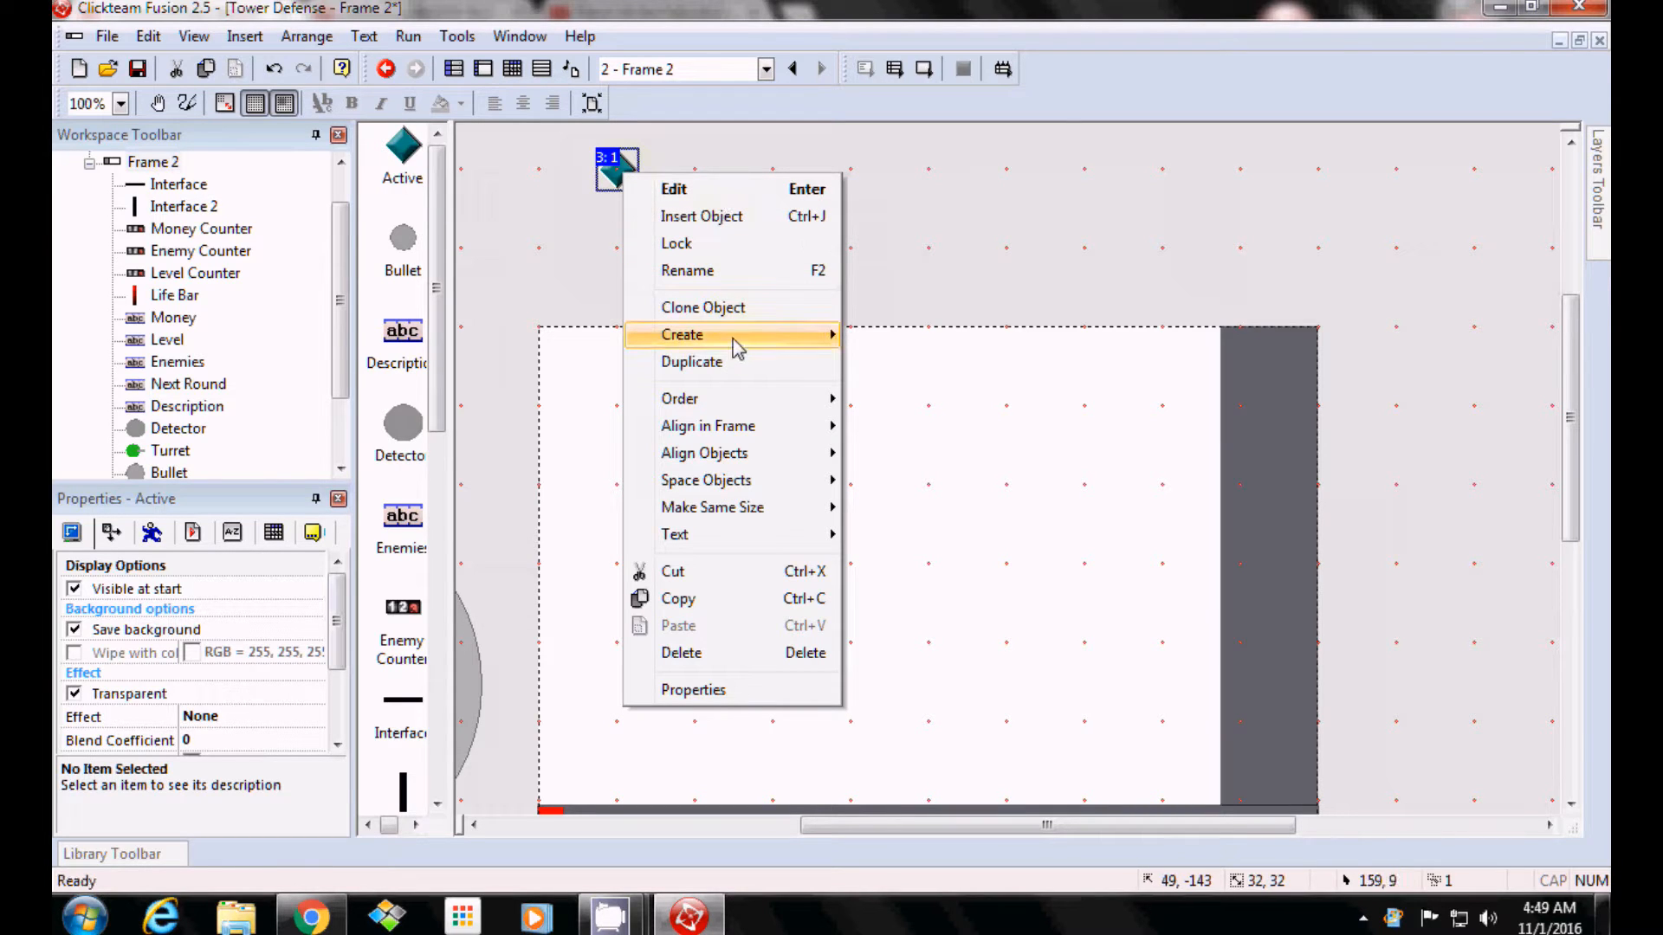
left_click(740, 312)
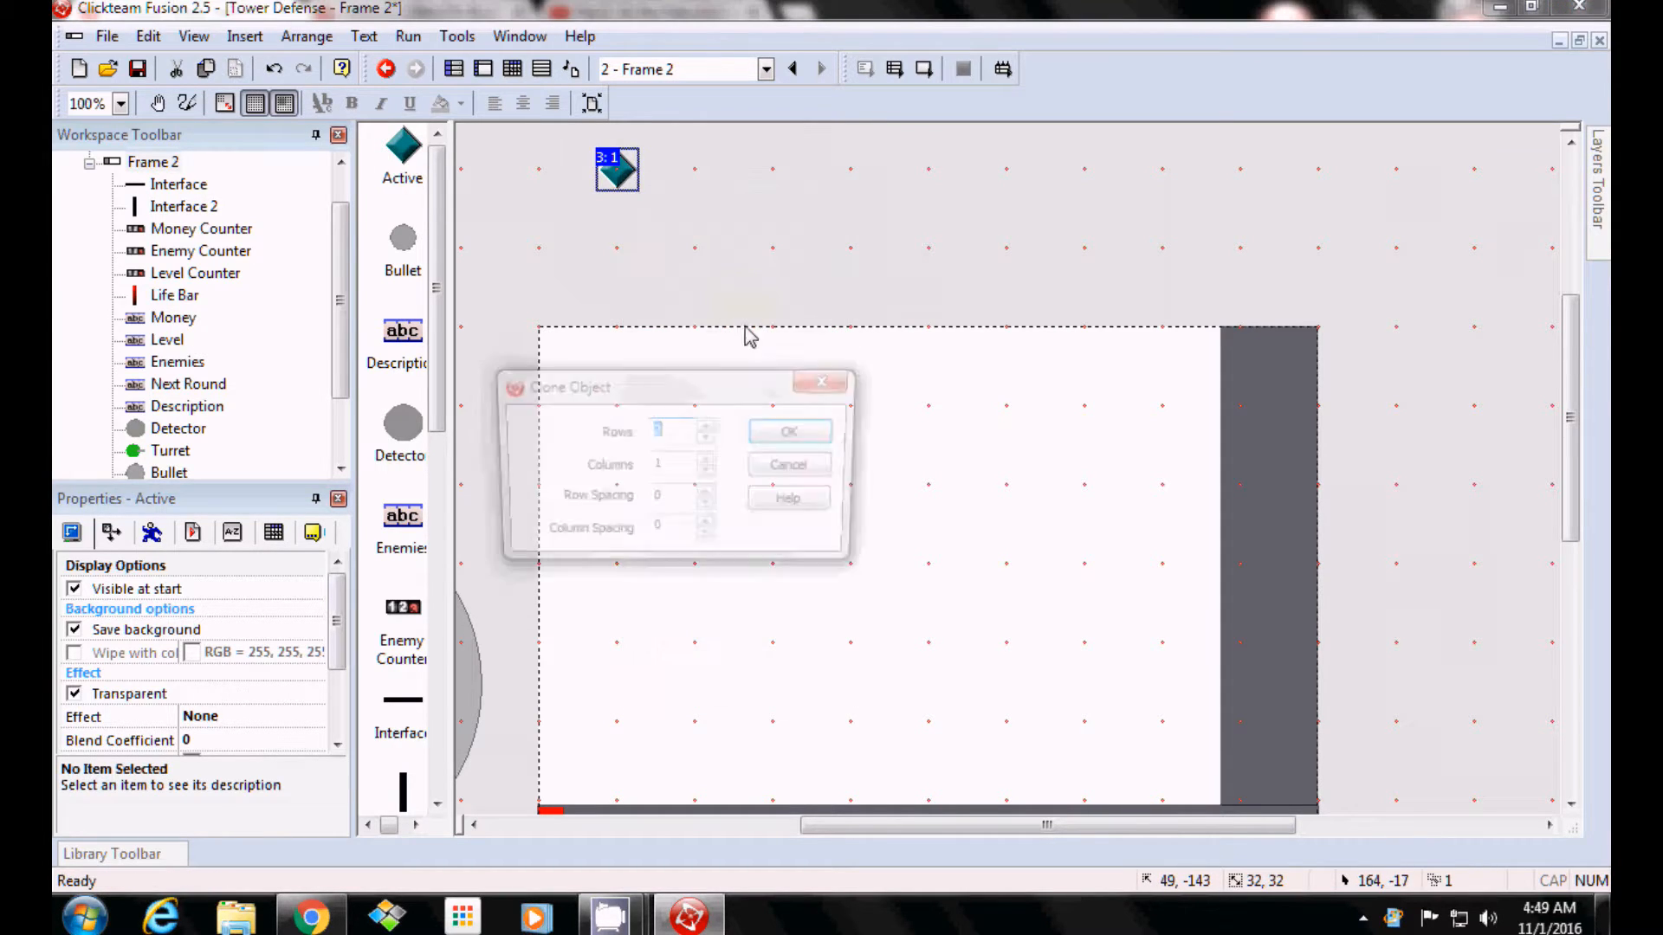
left_click(707, 427)
left_click(797, 433)
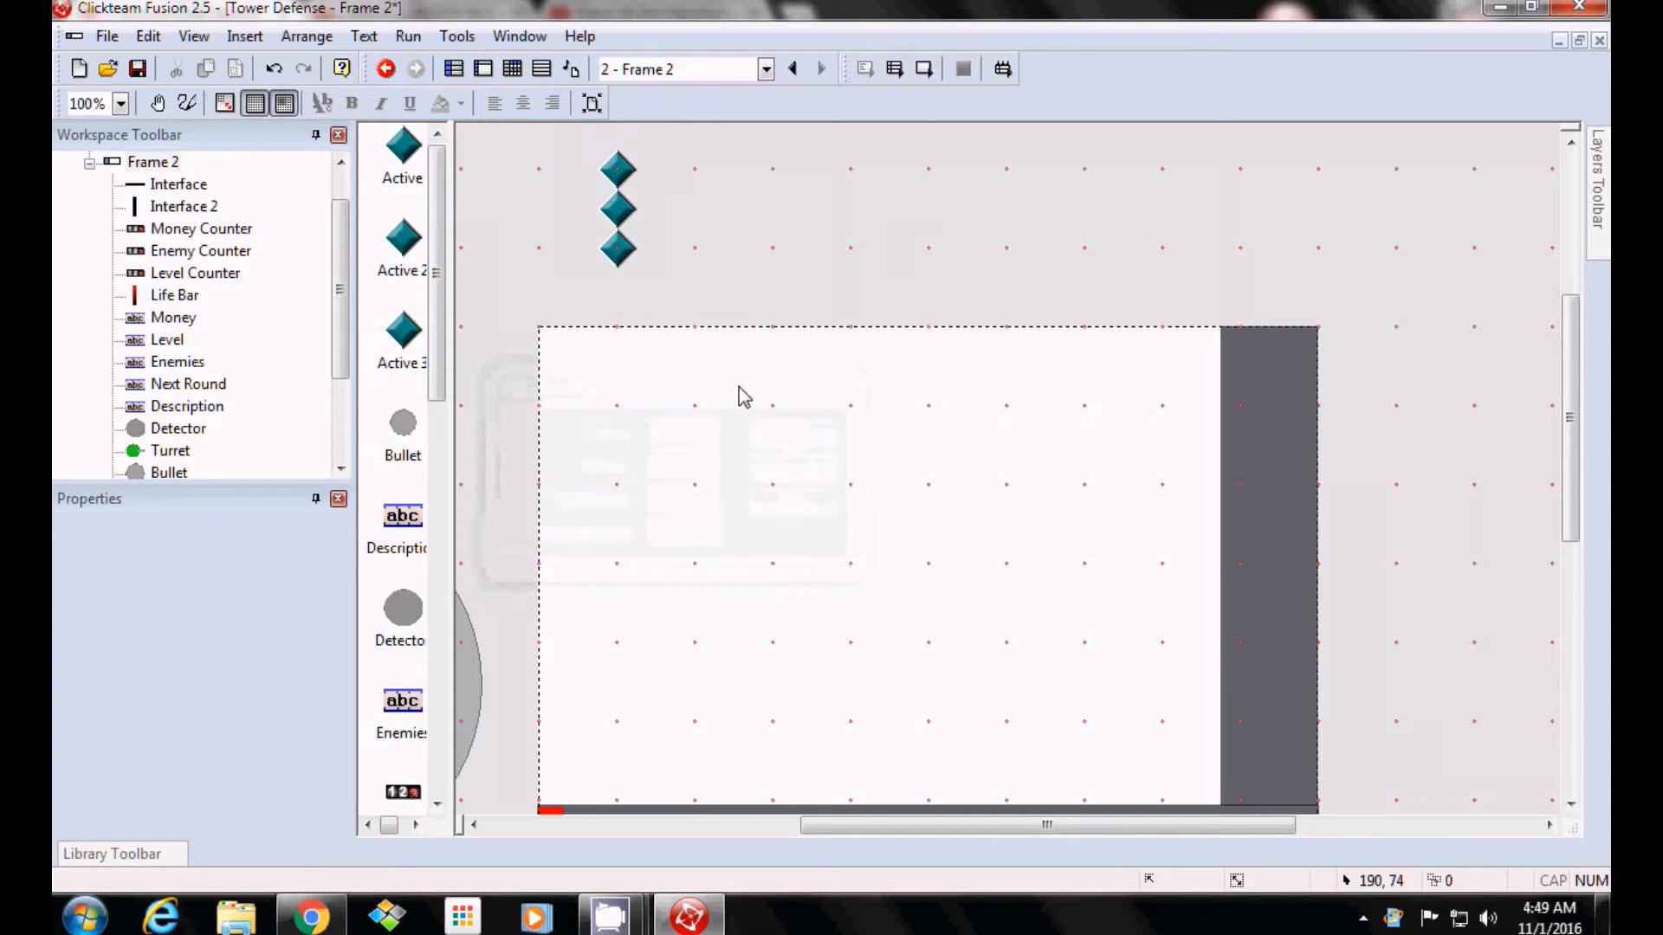
left_click(620, 223)
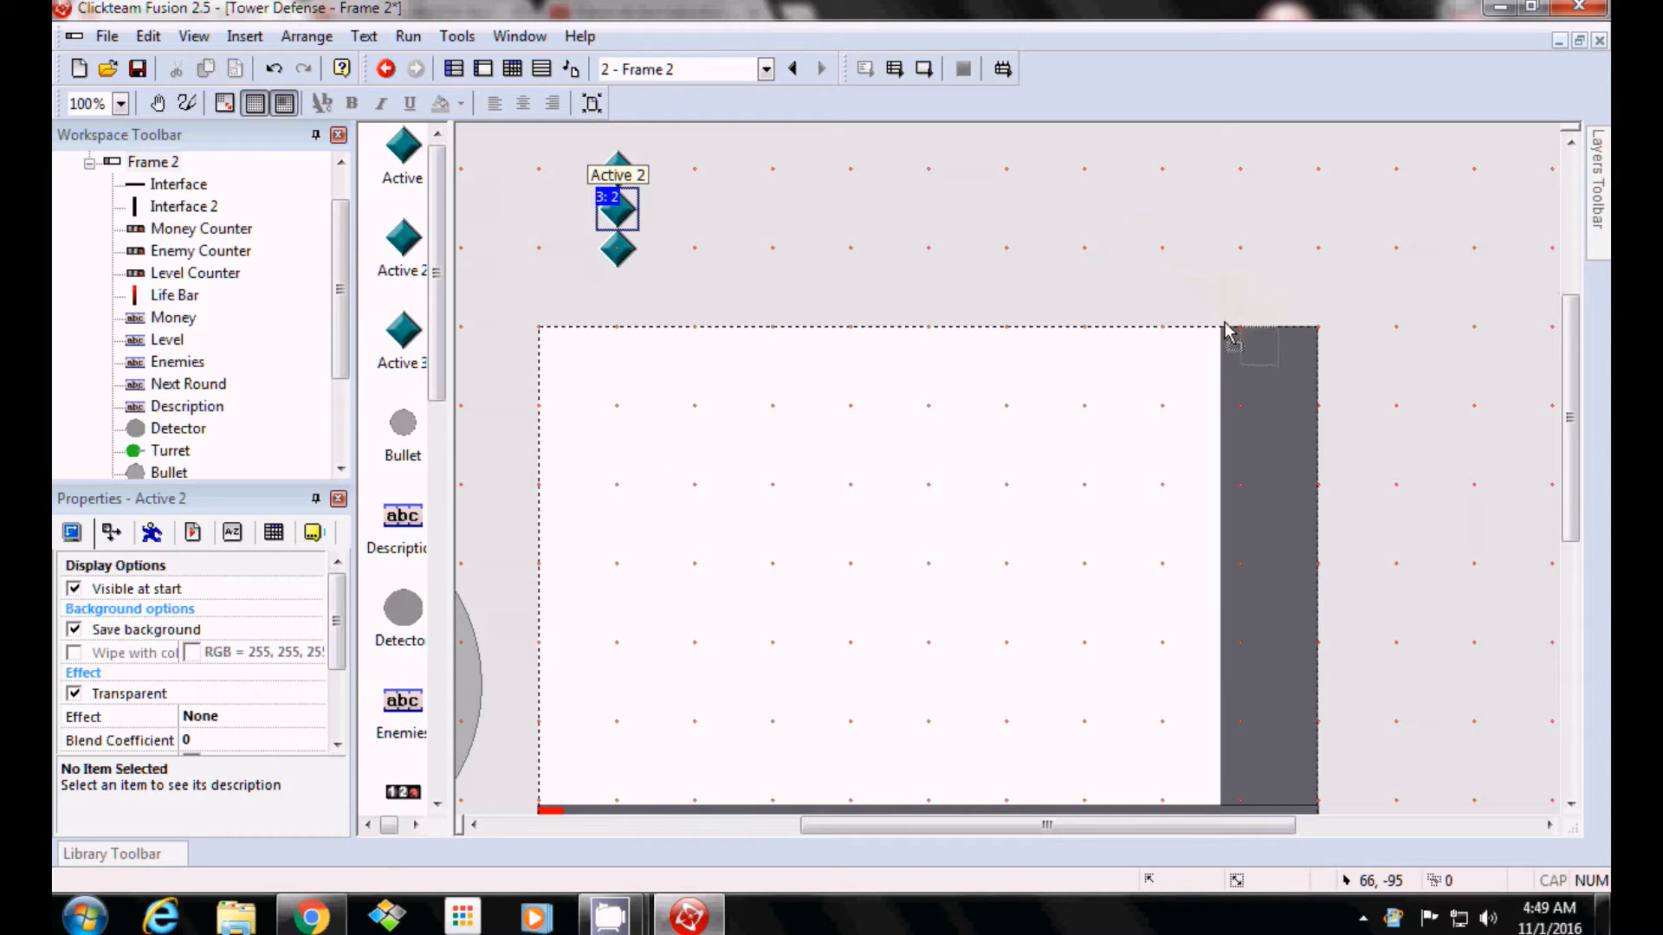
left_click_drag(1250, 355, 1262, 350)
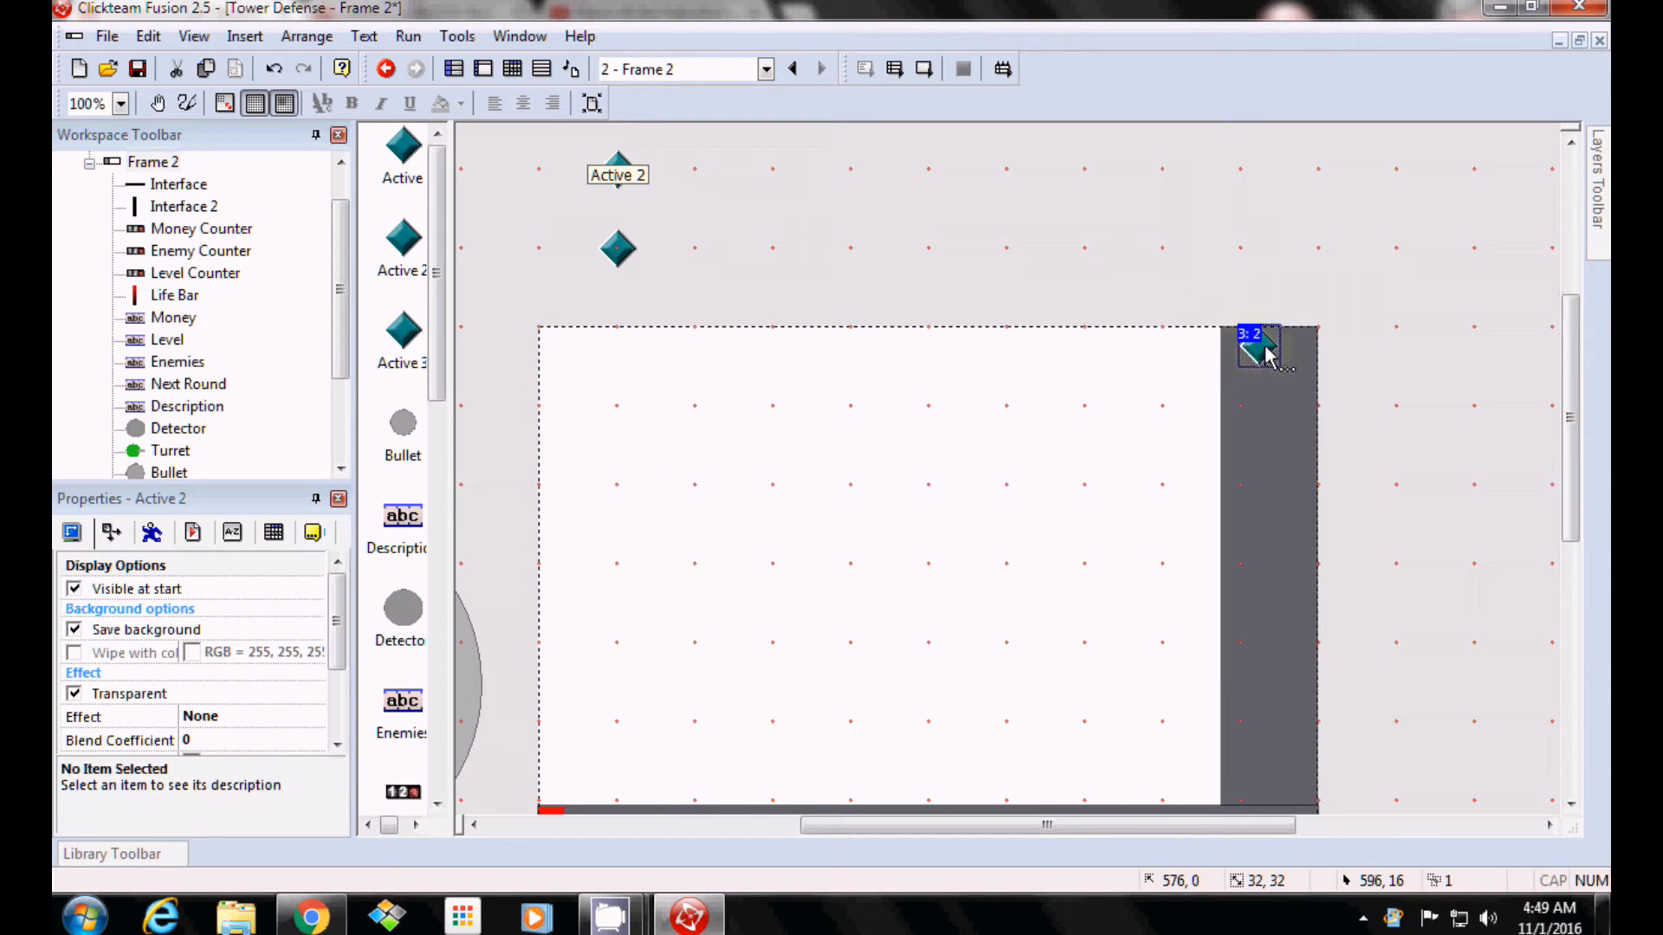
Replace Active 2's image with a circle spanning the 32 by 32 canvas, outlined in dark green and filled with bright green (23EB1F).
double_click(1263, 350)
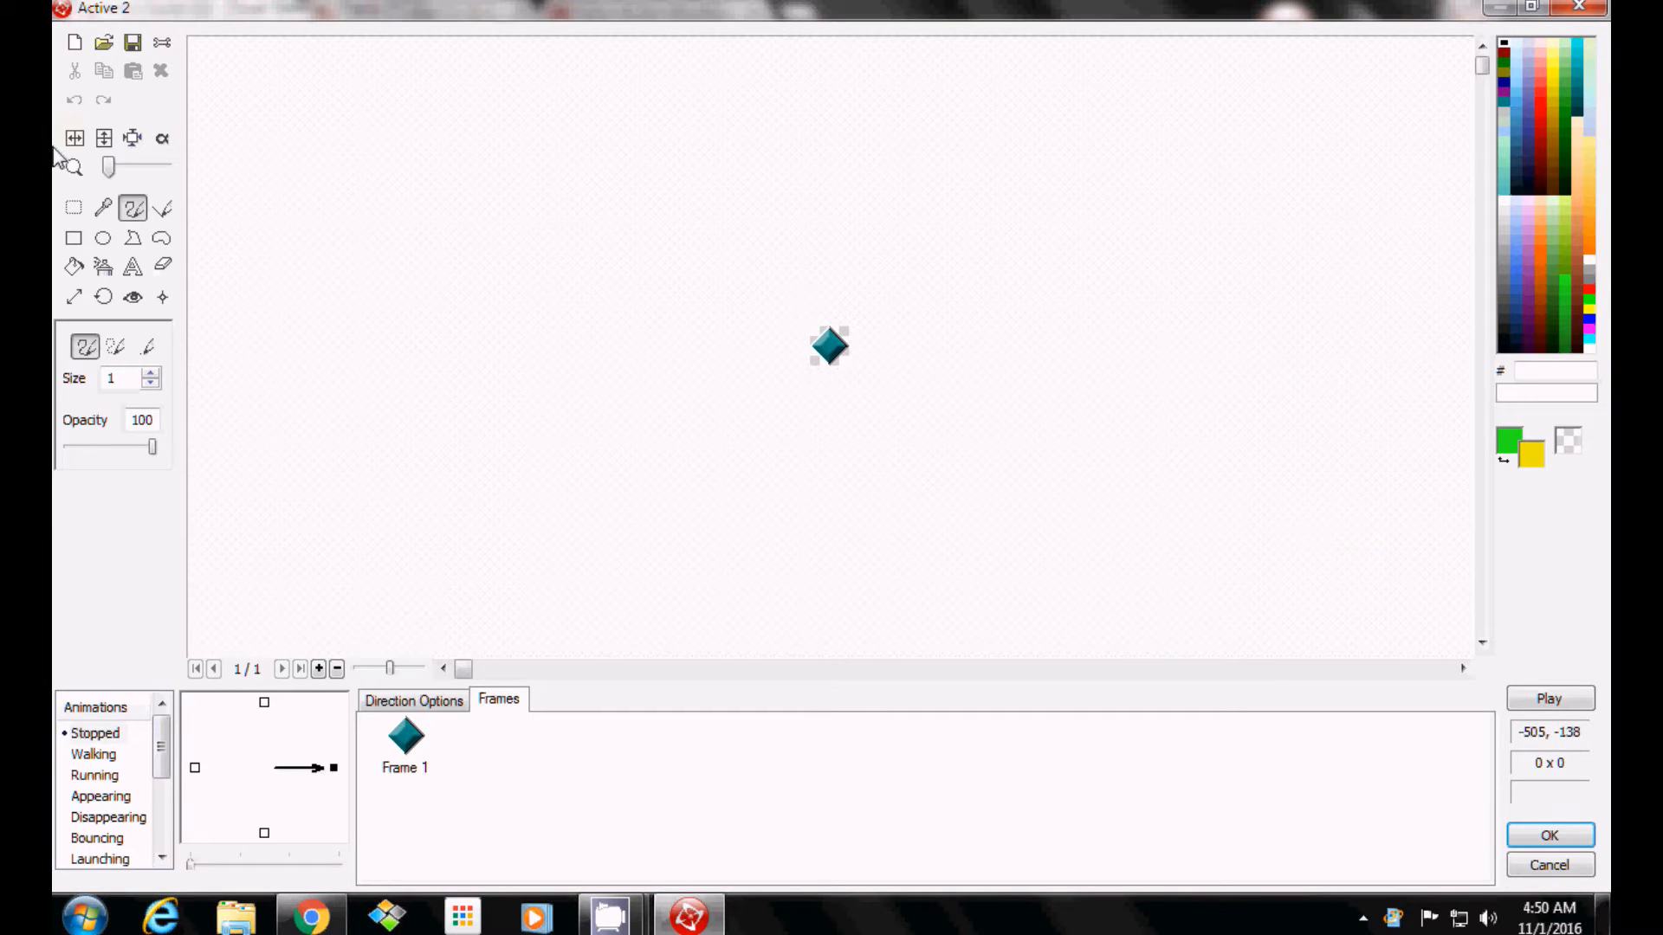
left_click(74, 42)
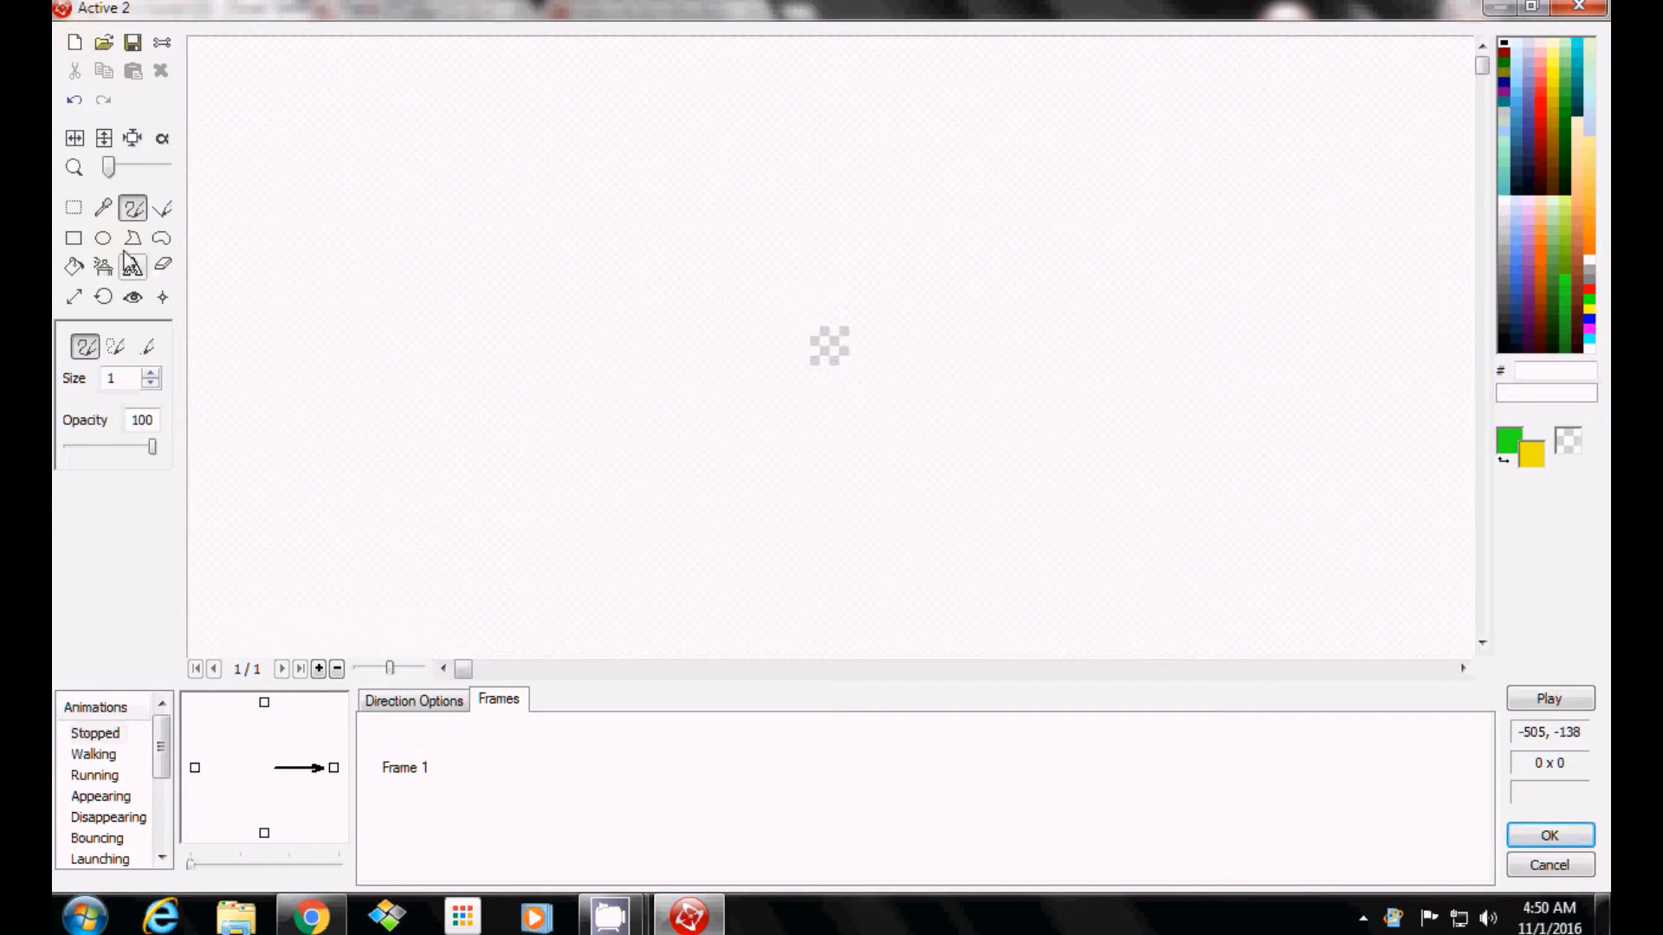
left_click_drag(107, 167, 131, 167)
left_click(103, 238)
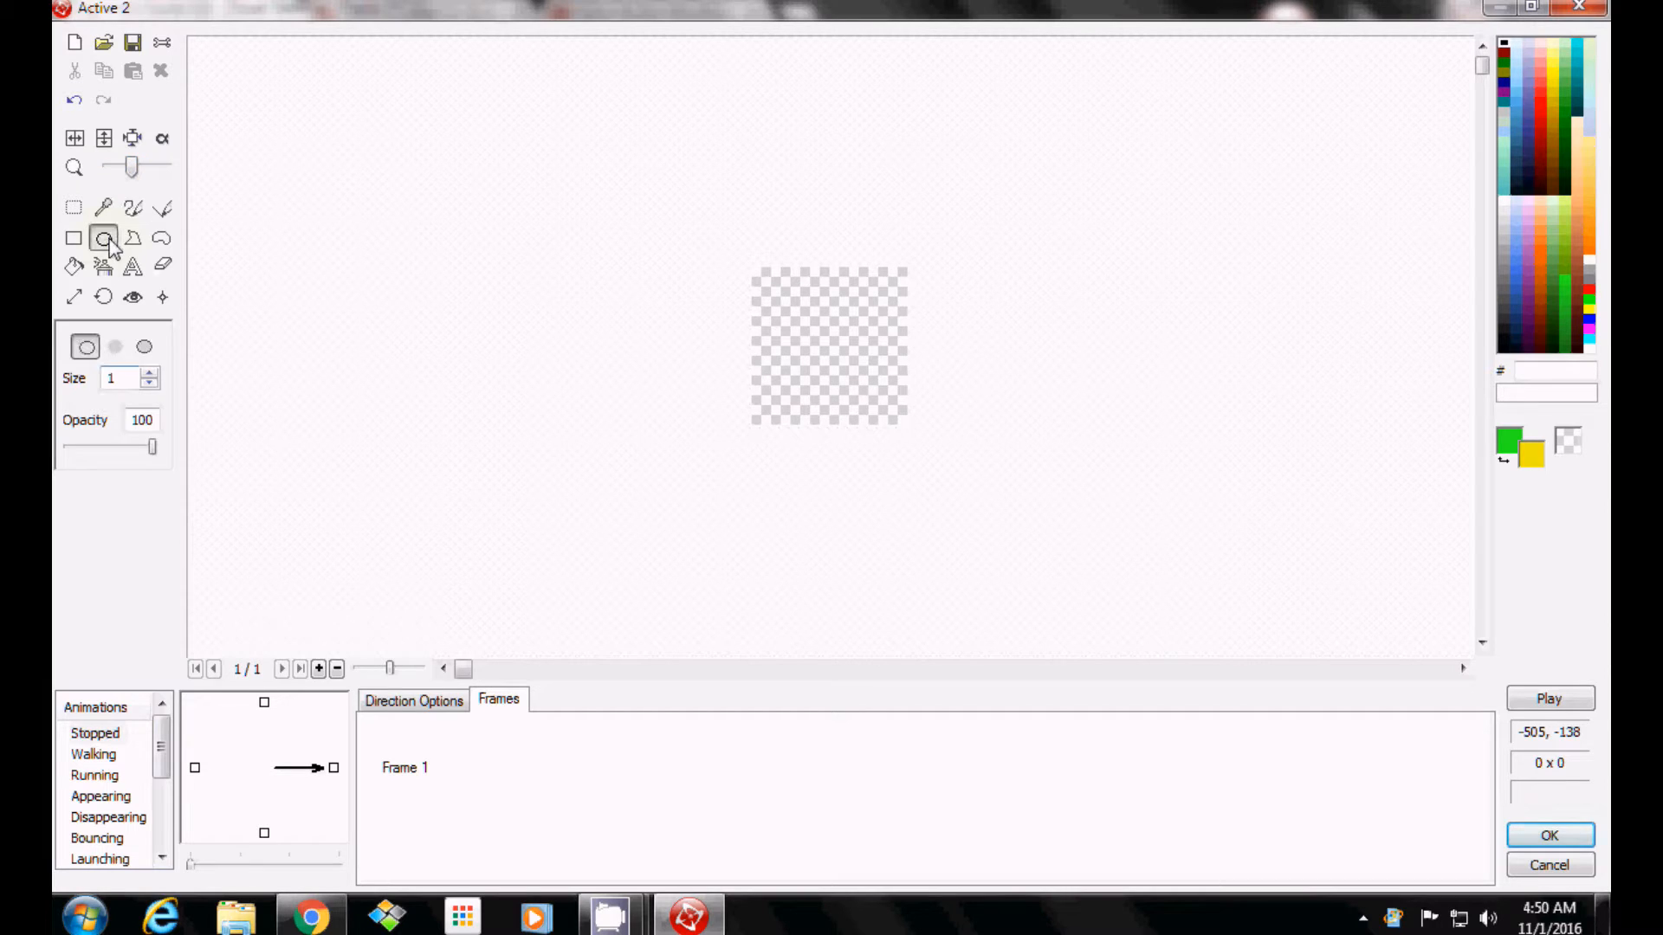
right_click(1566, 348)
left_click(1566, 277)
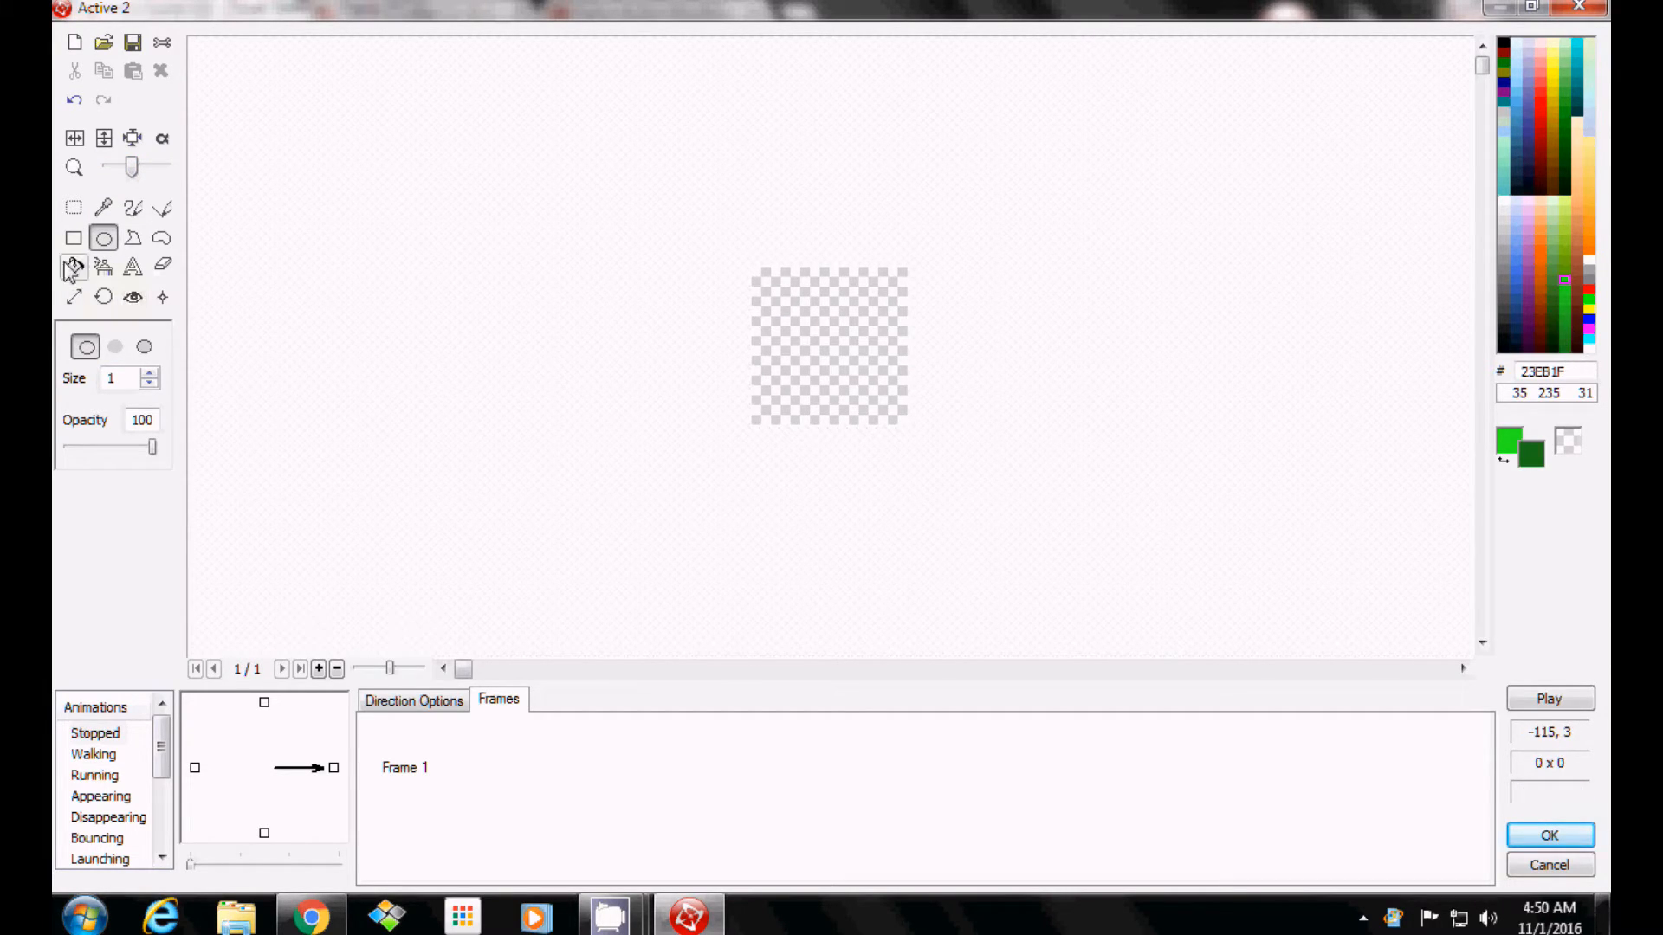
left_click_drag(751, 267, 904, 422)
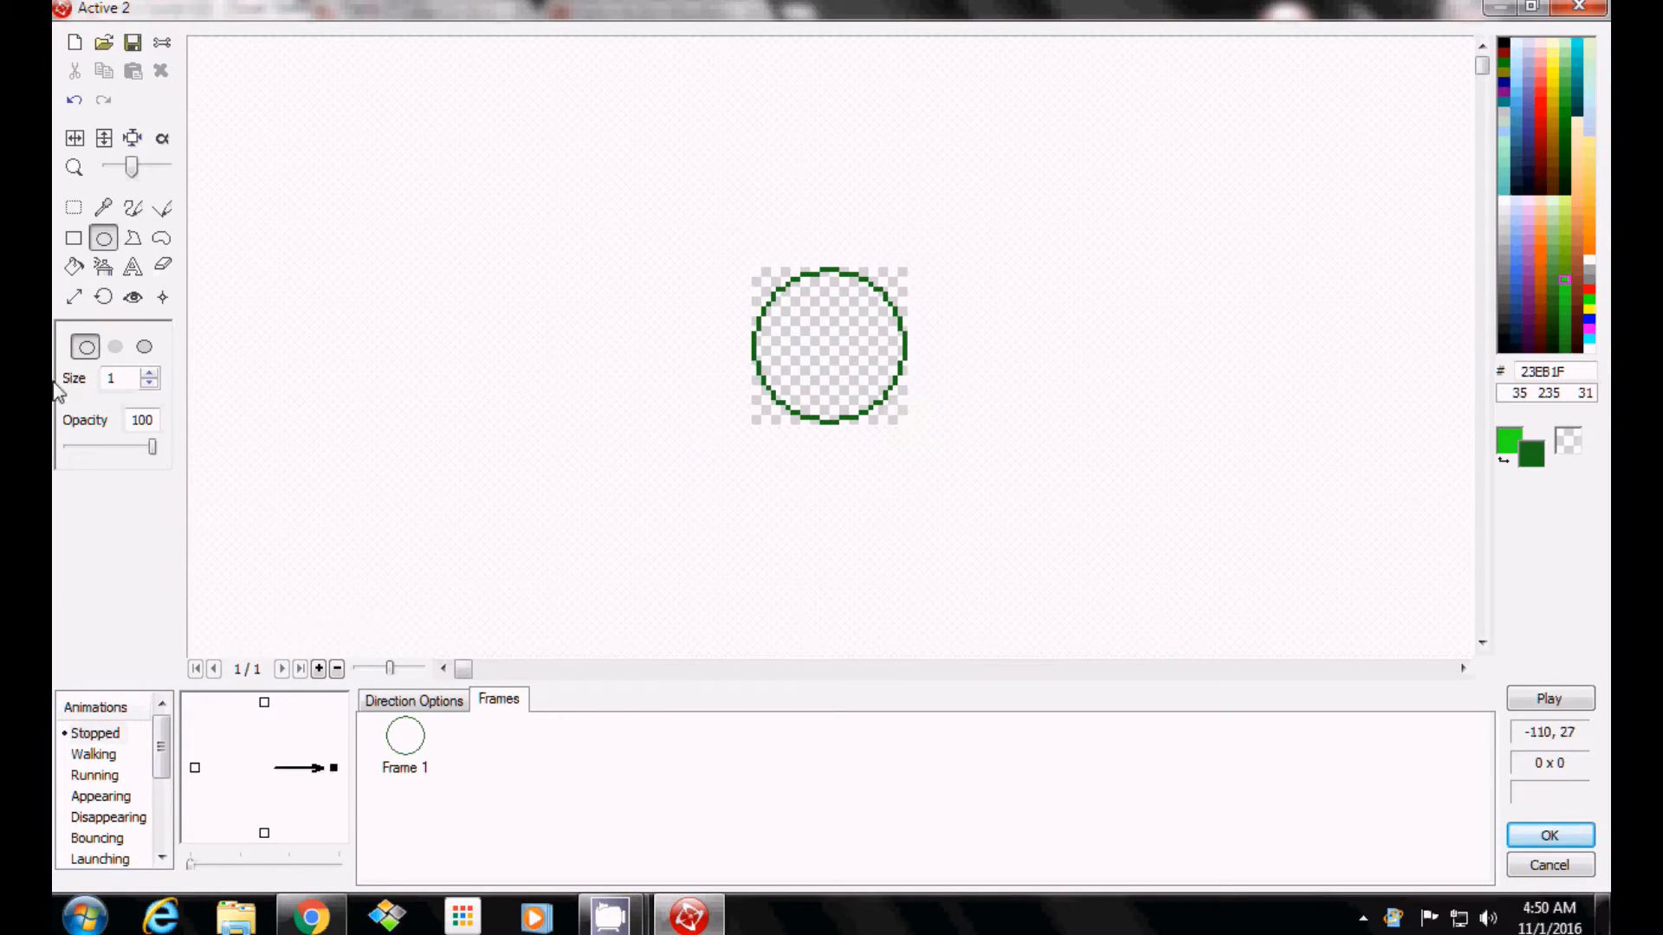
left_click(74, 267)
left_click(809, 323)
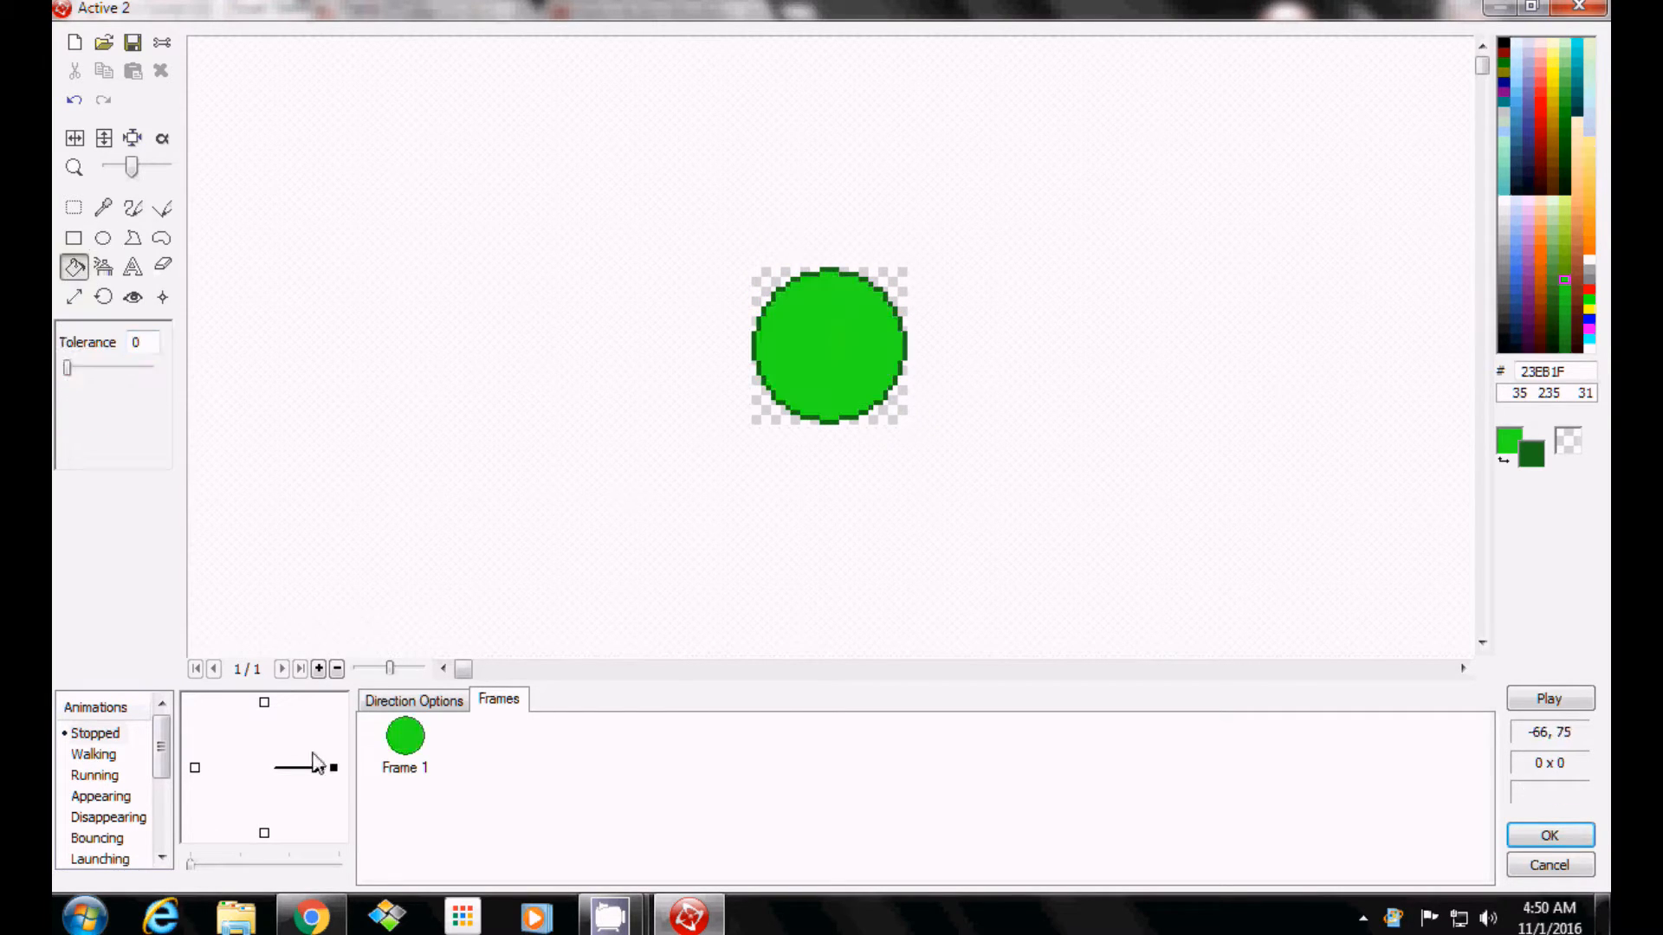
Copy the green circle frame of Active 2's Stopped animation into its left-facing direction.
right_click(407, 762)
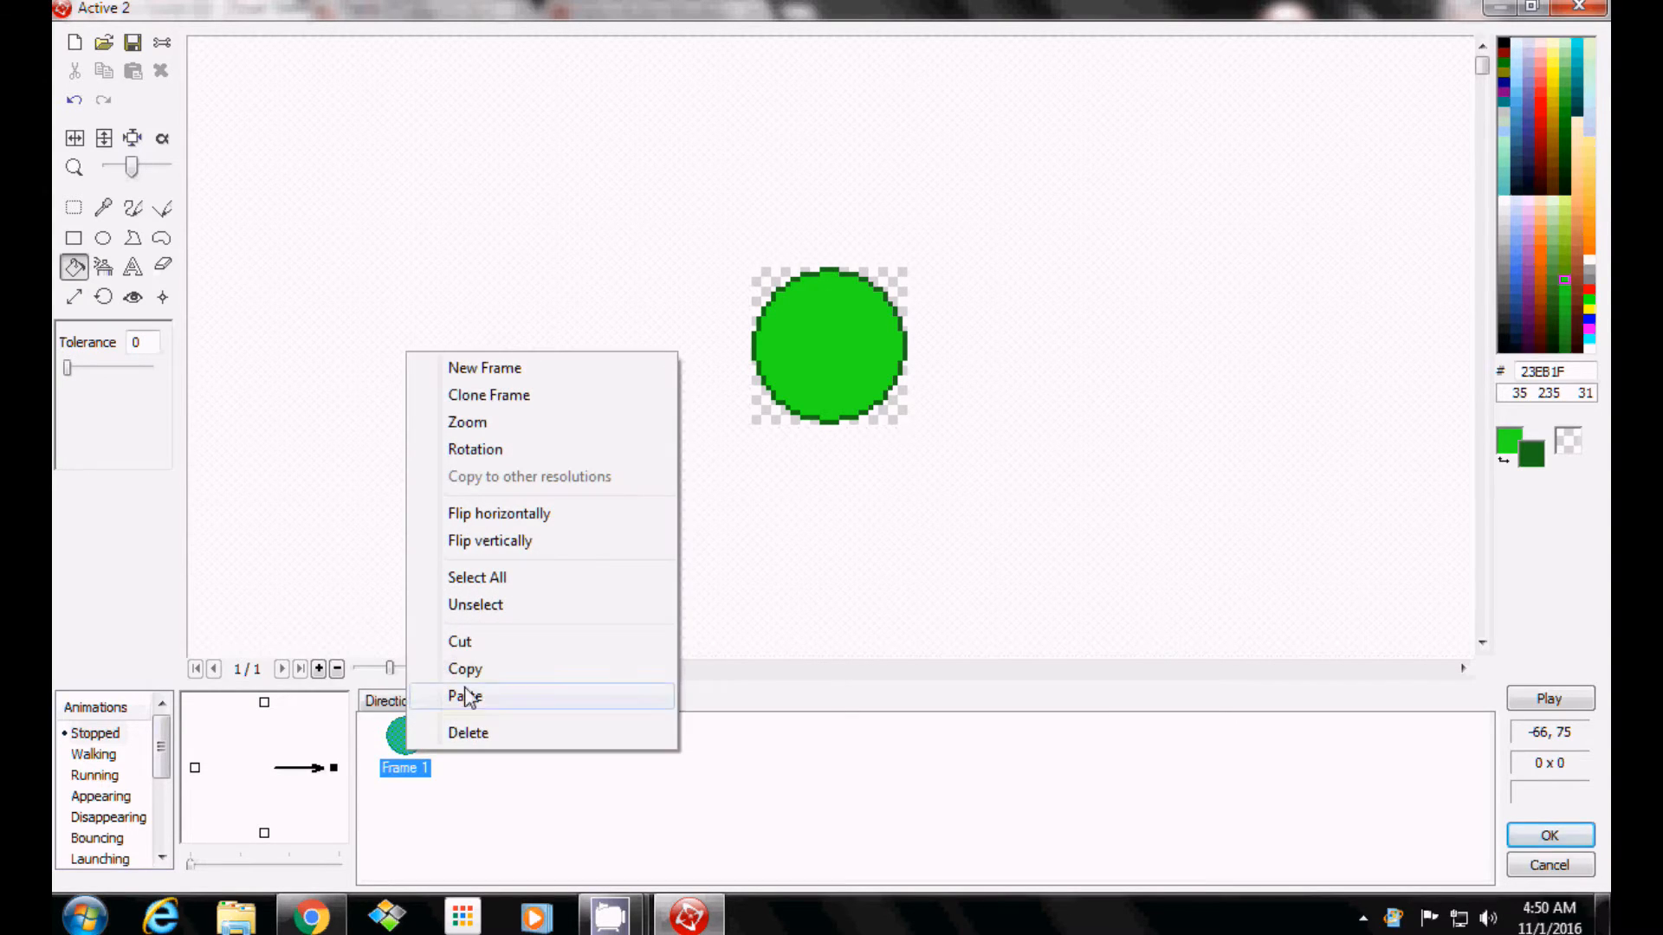
left_click(477, 671)
left_click(194, 769)
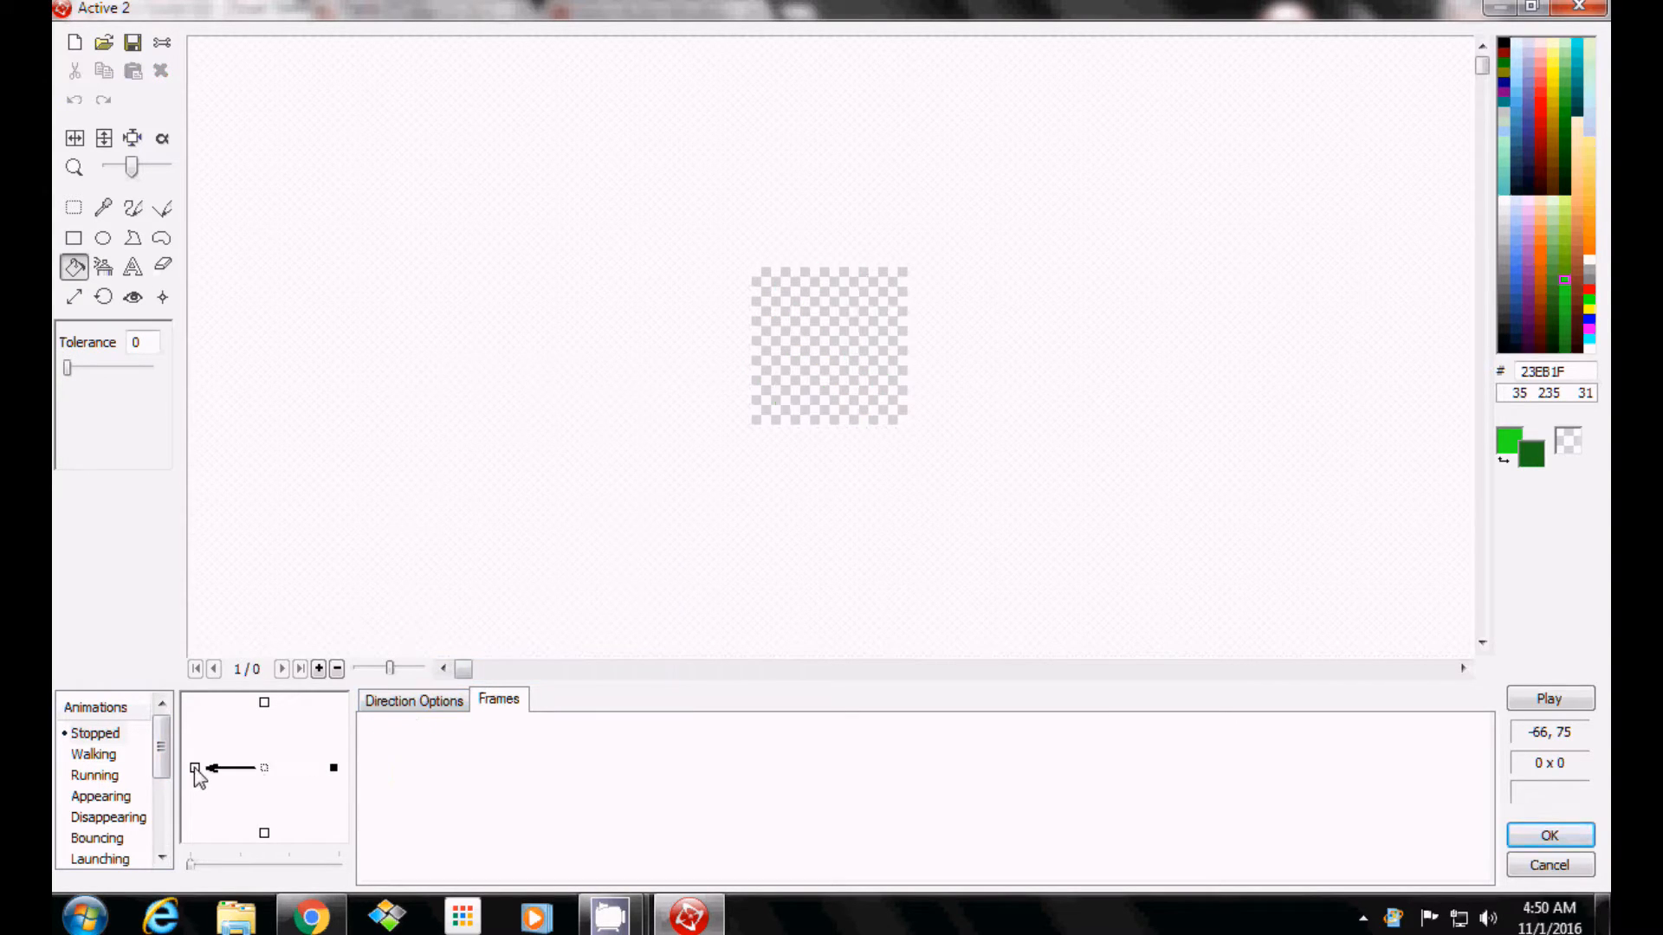
right_click(460, 747)
left_click(544, 684)
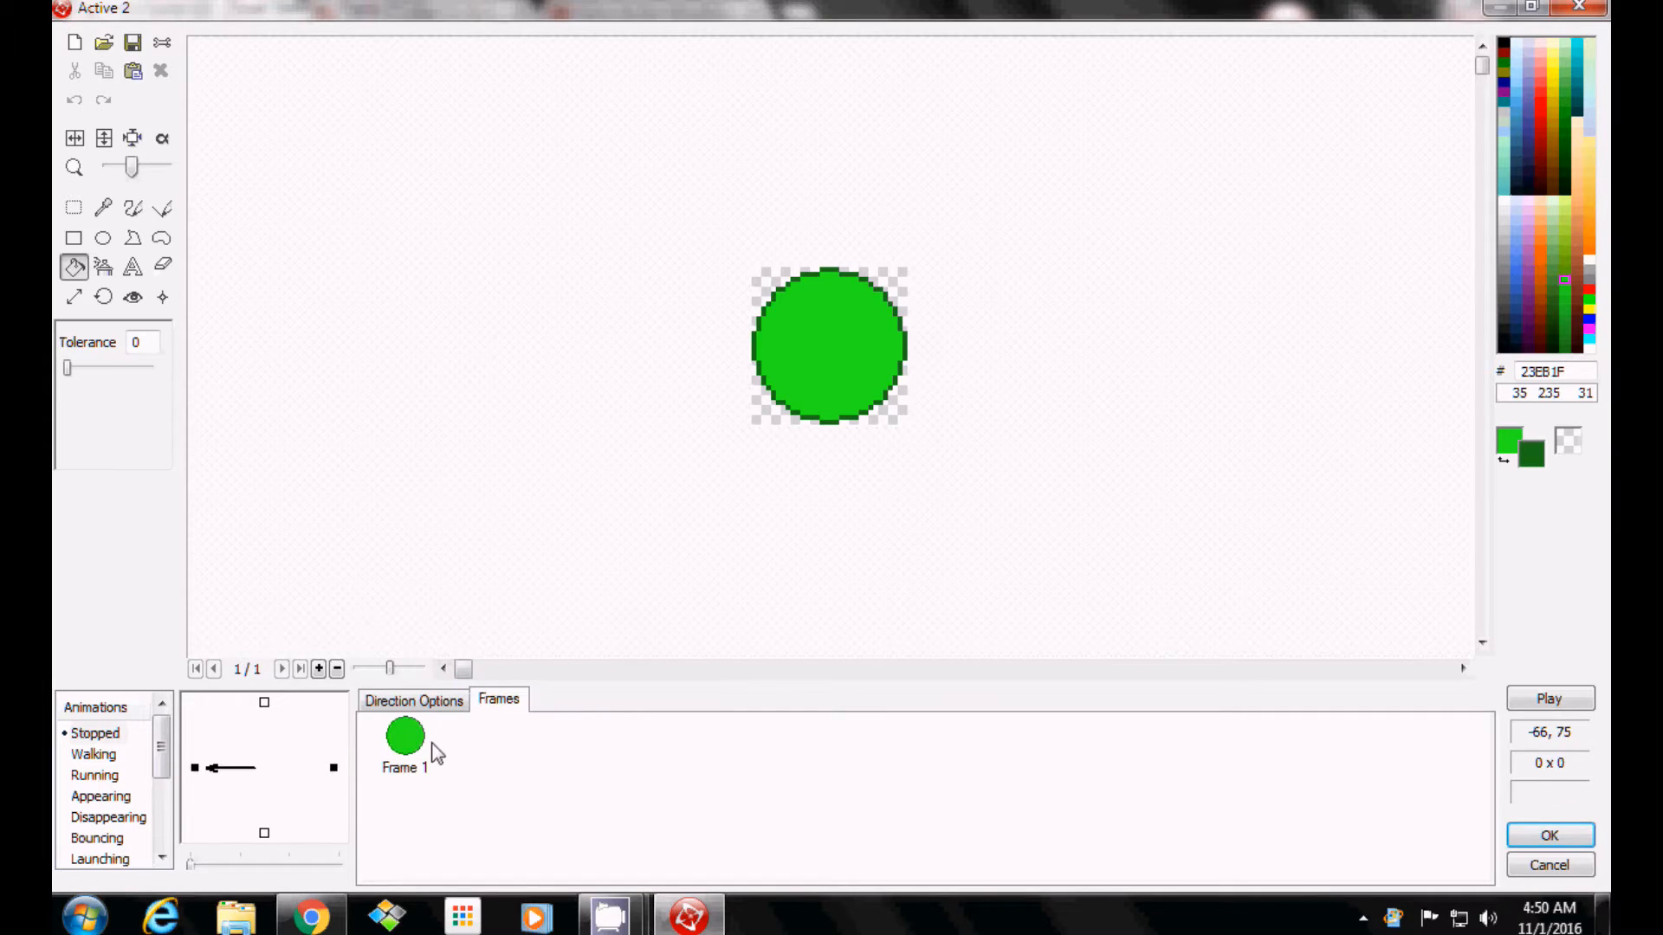
Draw a 2-pixel red (B30000) square outline around the circle in Active 2's left-facing frame and save the image changes.
left_click(412, 758)
left_click(74, 239)
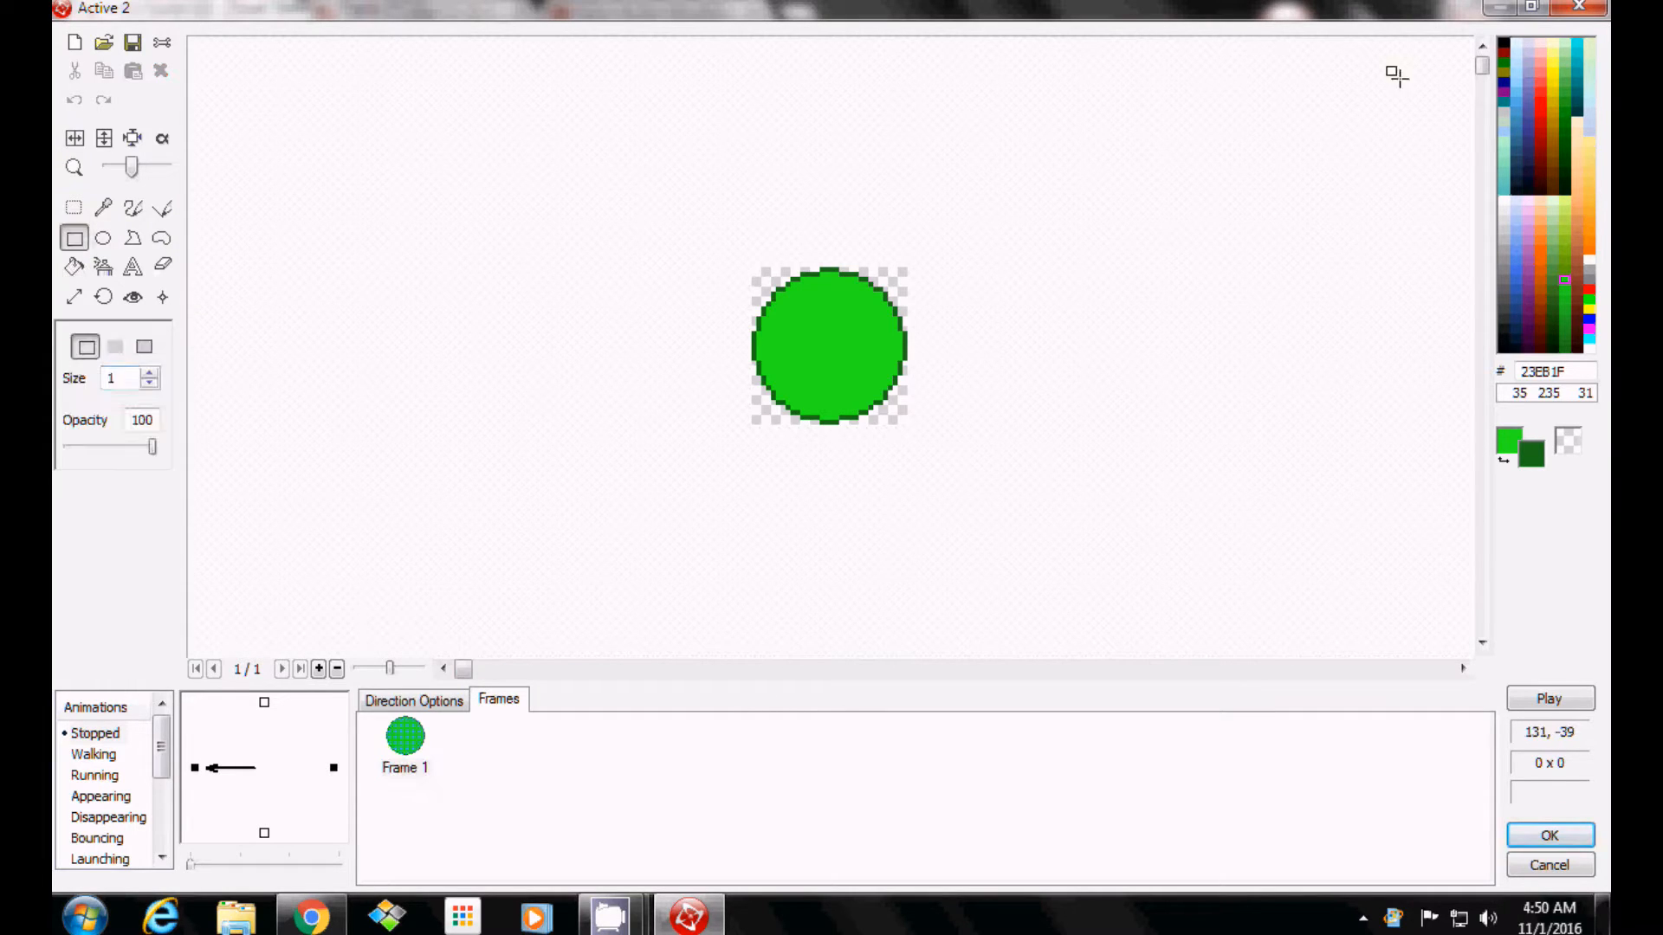
right_click(1538, 140)
right_click(1540, 131)
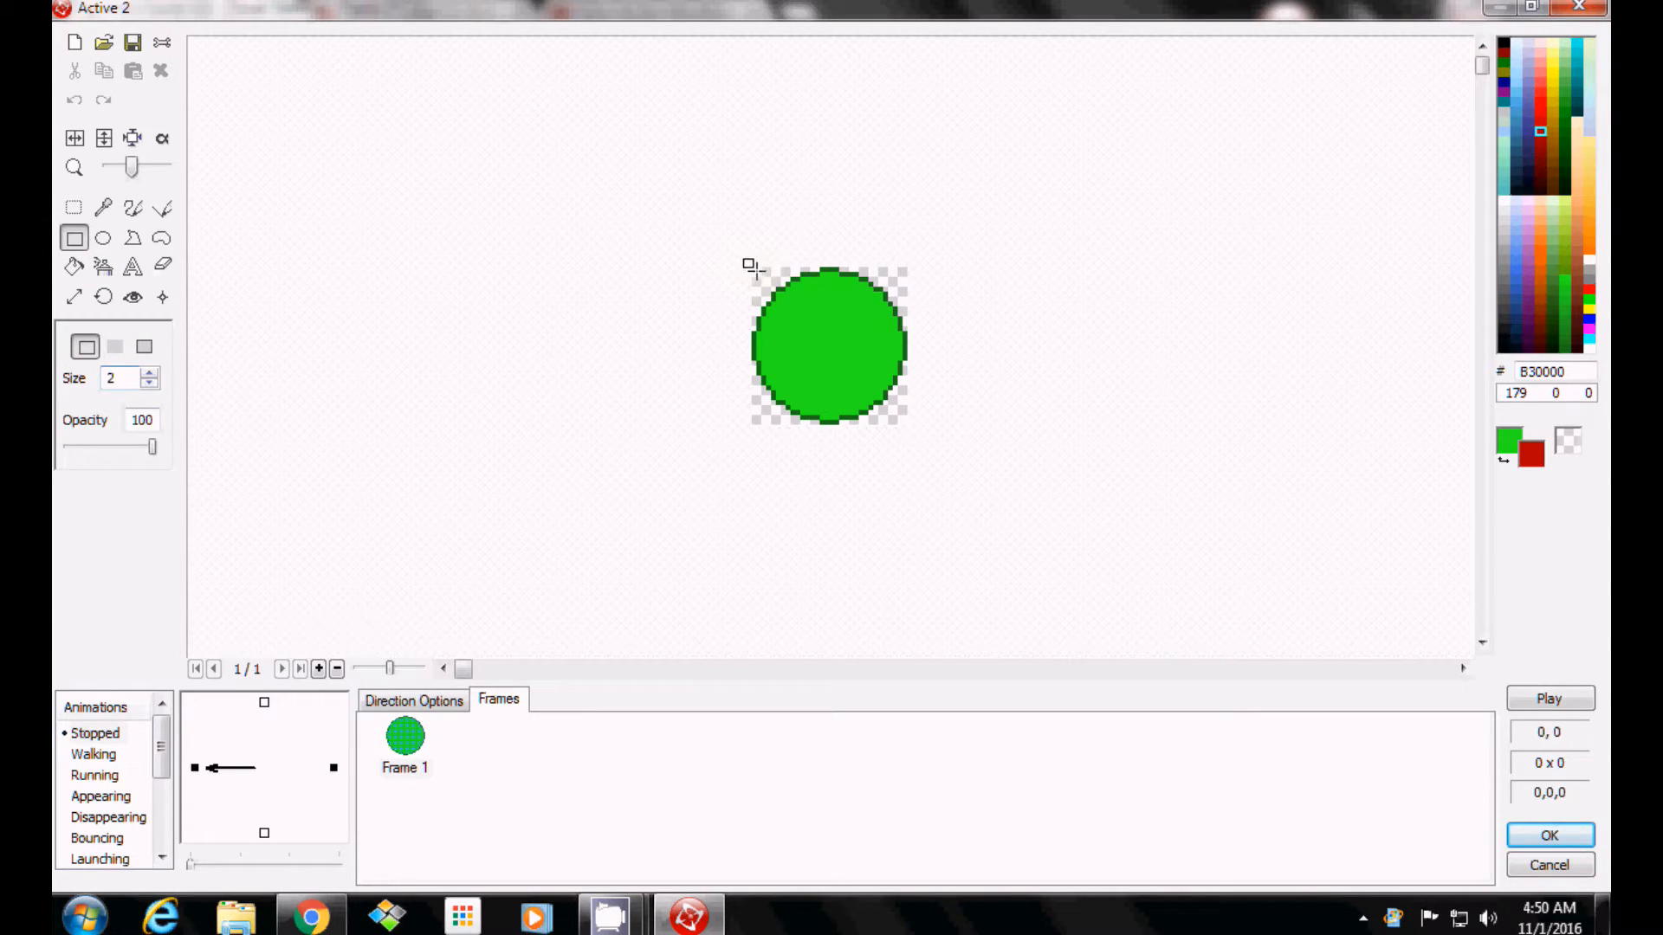
left_click_drag(751, 268, 908, 429)
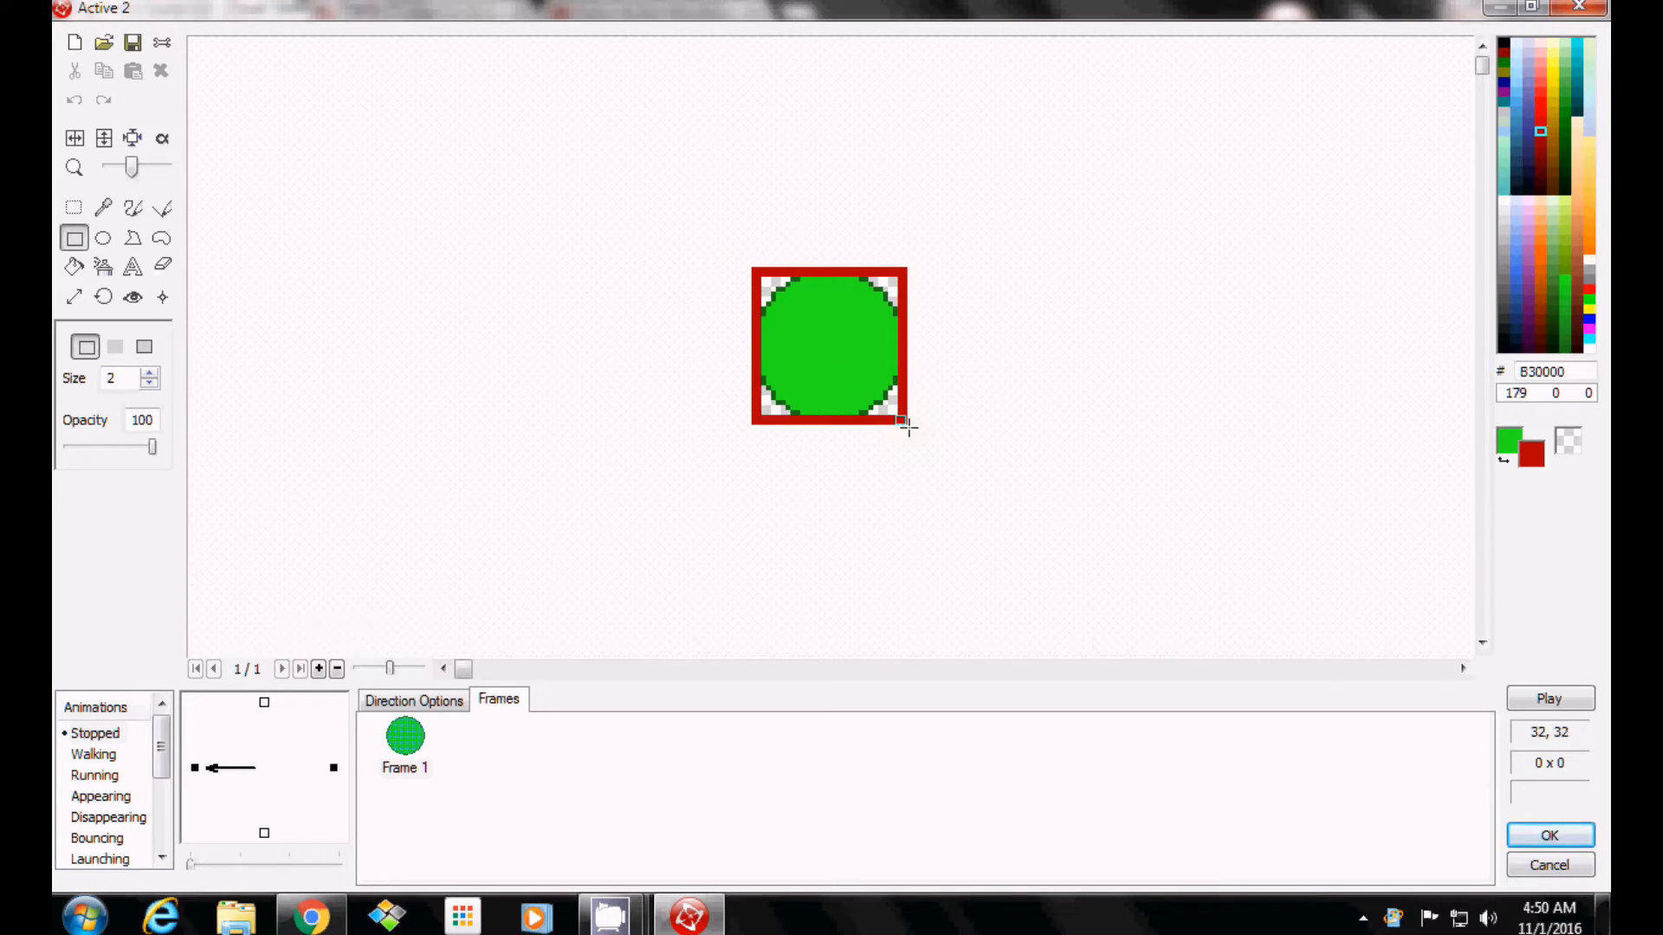
left_click(1549, 835)
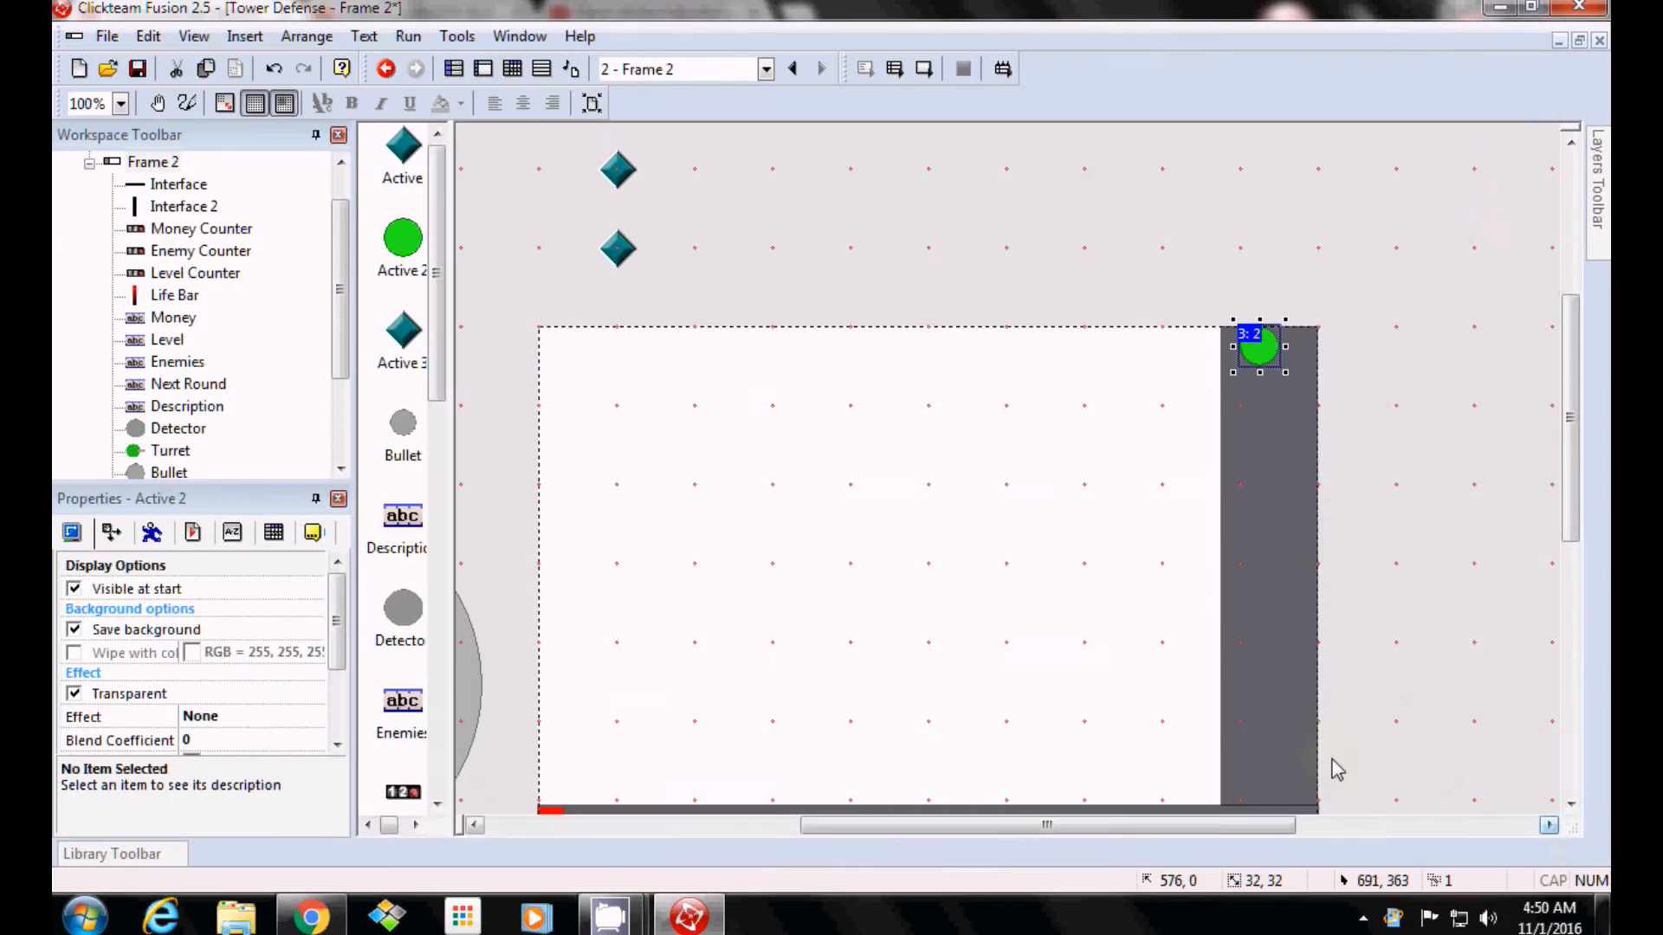
Rename the green circle object Active 2 as Turret Icon.
right_click(1261, 359)
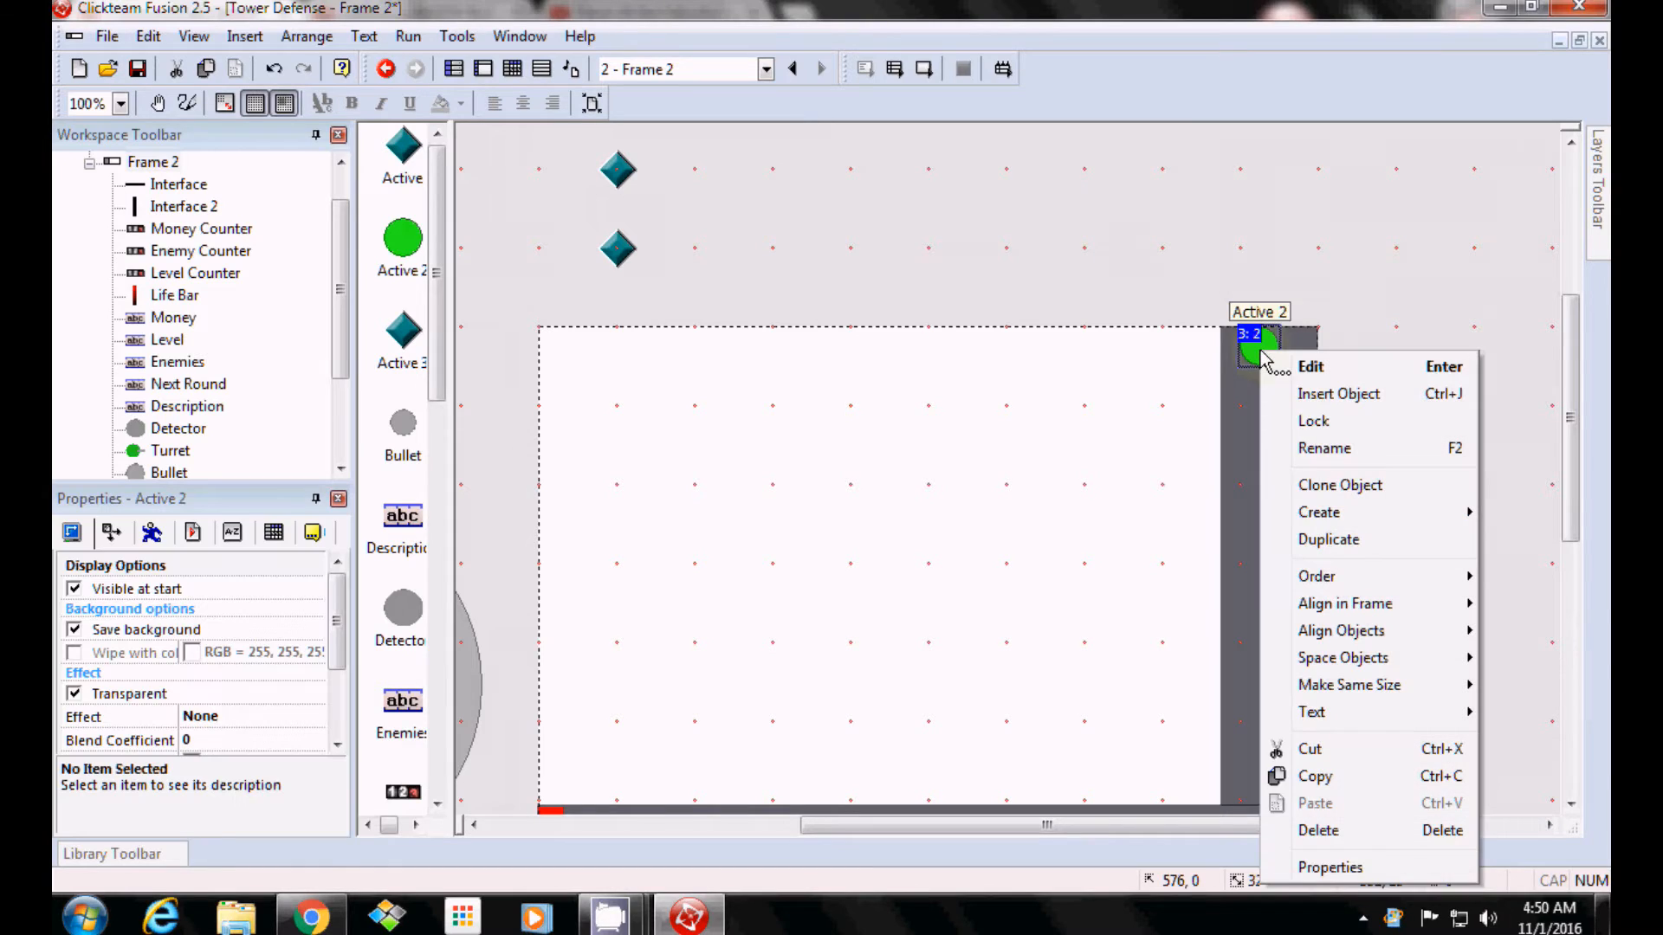
left_click(1377, 447)
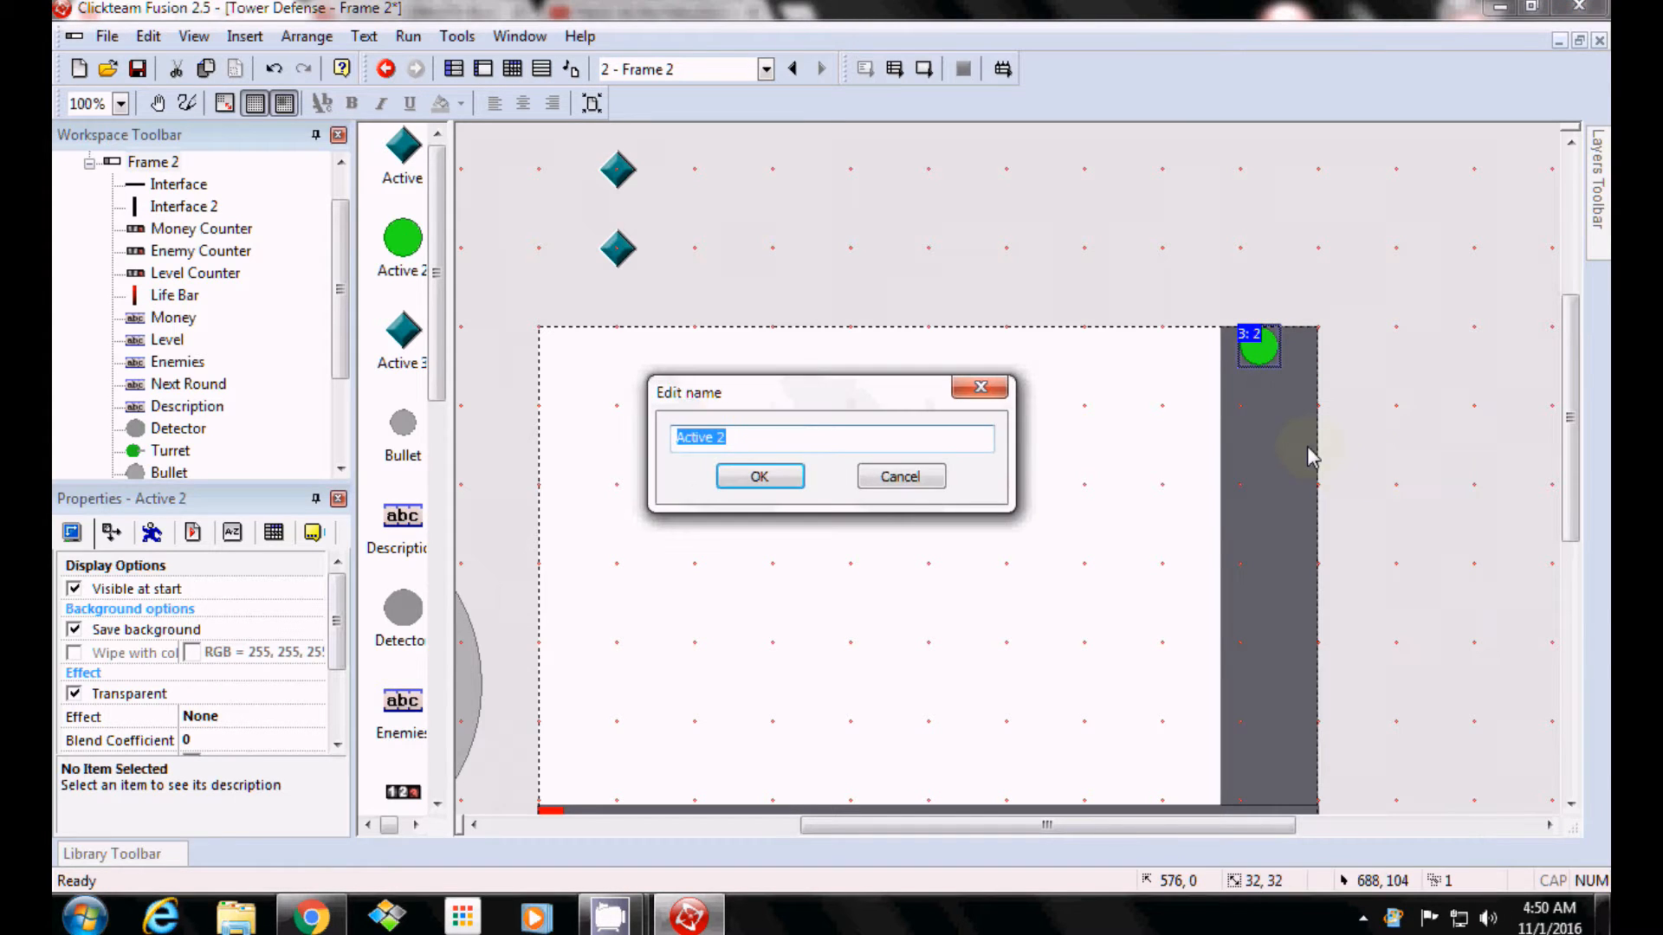
type("Turret Icon")
left_click(761, 478)
Set the text of the Description string in the dark strip below the play area to "Fires a single projectile towards the target.".
scroll(880, 553, "down", 5)
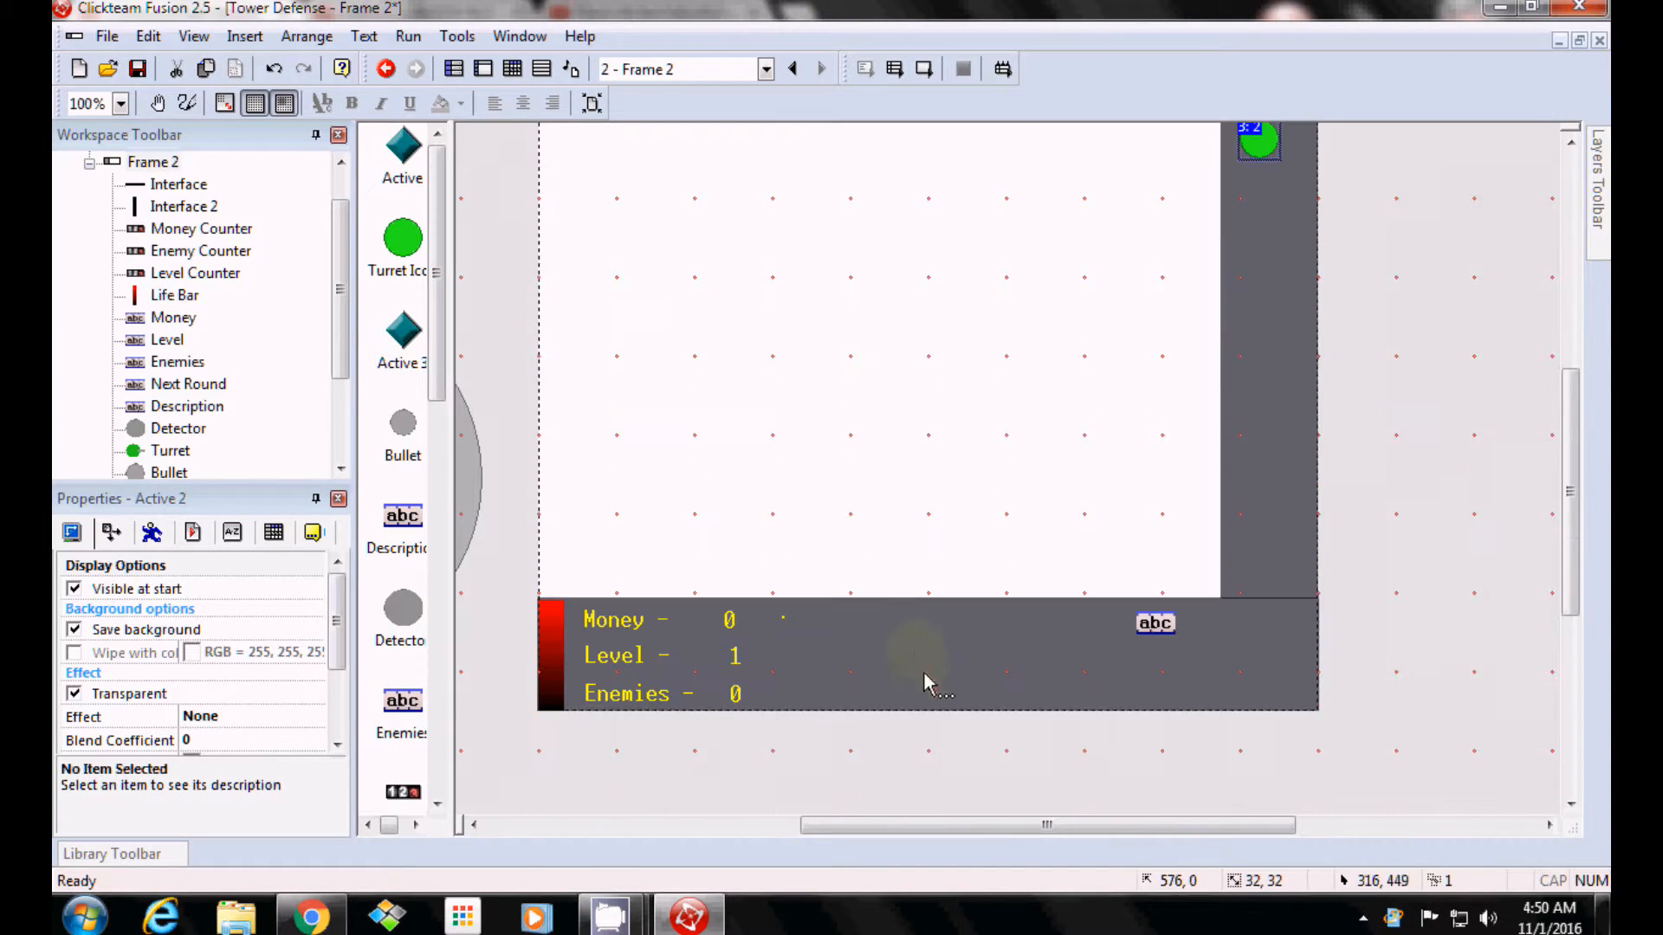
left_click(919, 665)
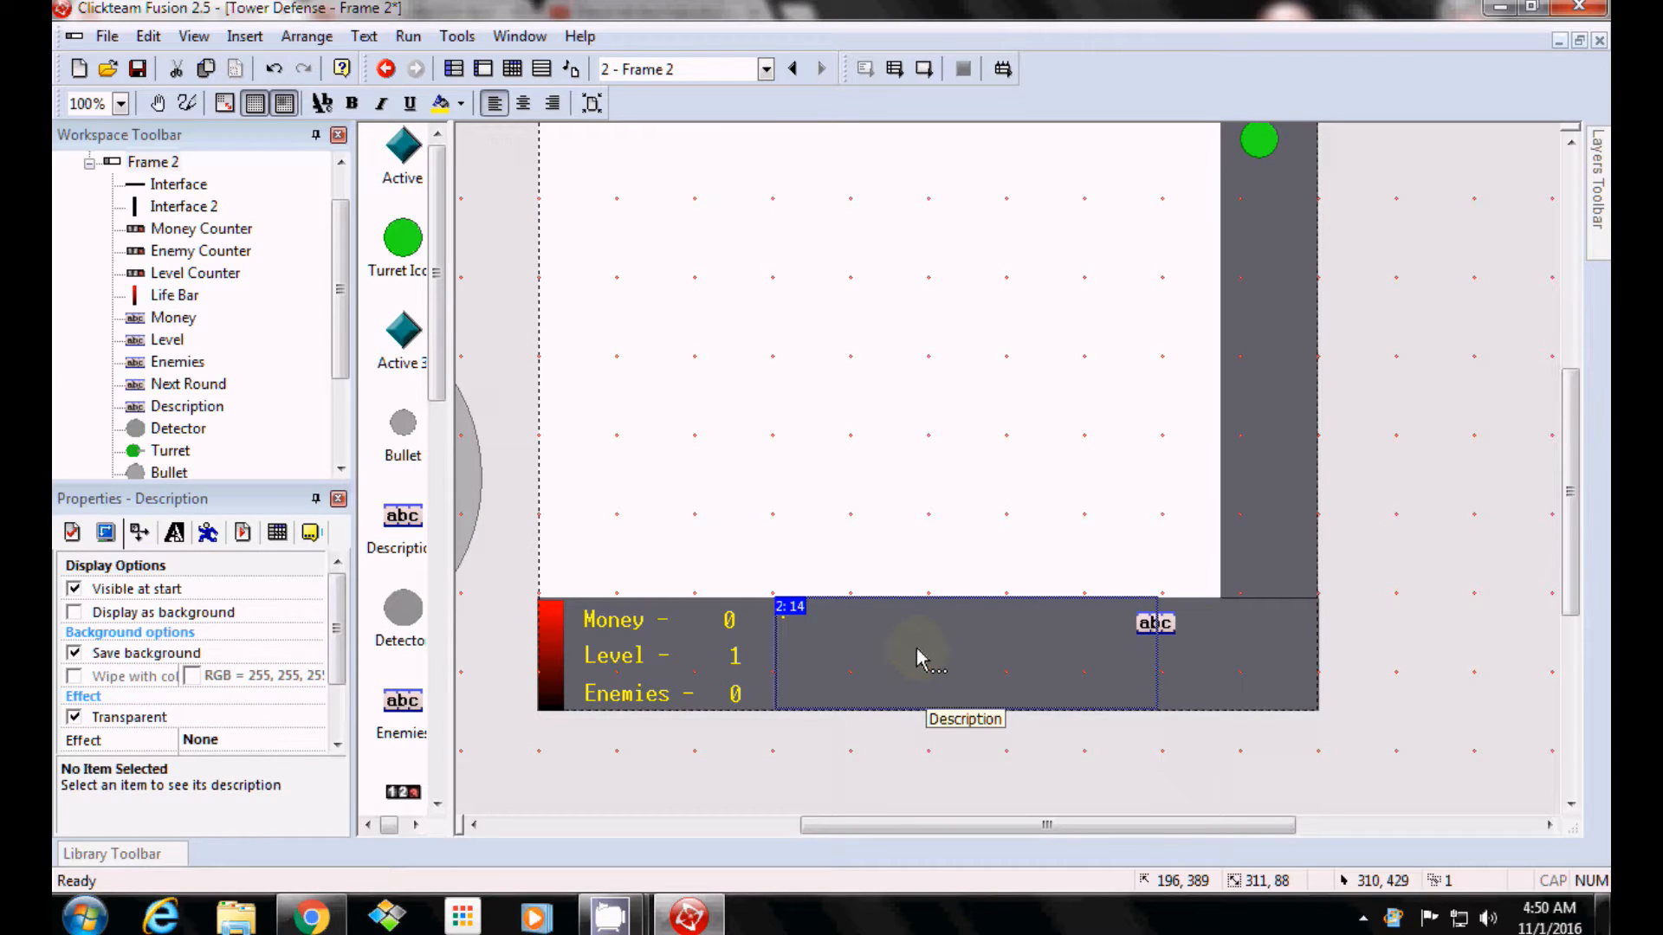
double_click(916, 648)
left_click_drag(901, 648, 781, 646)
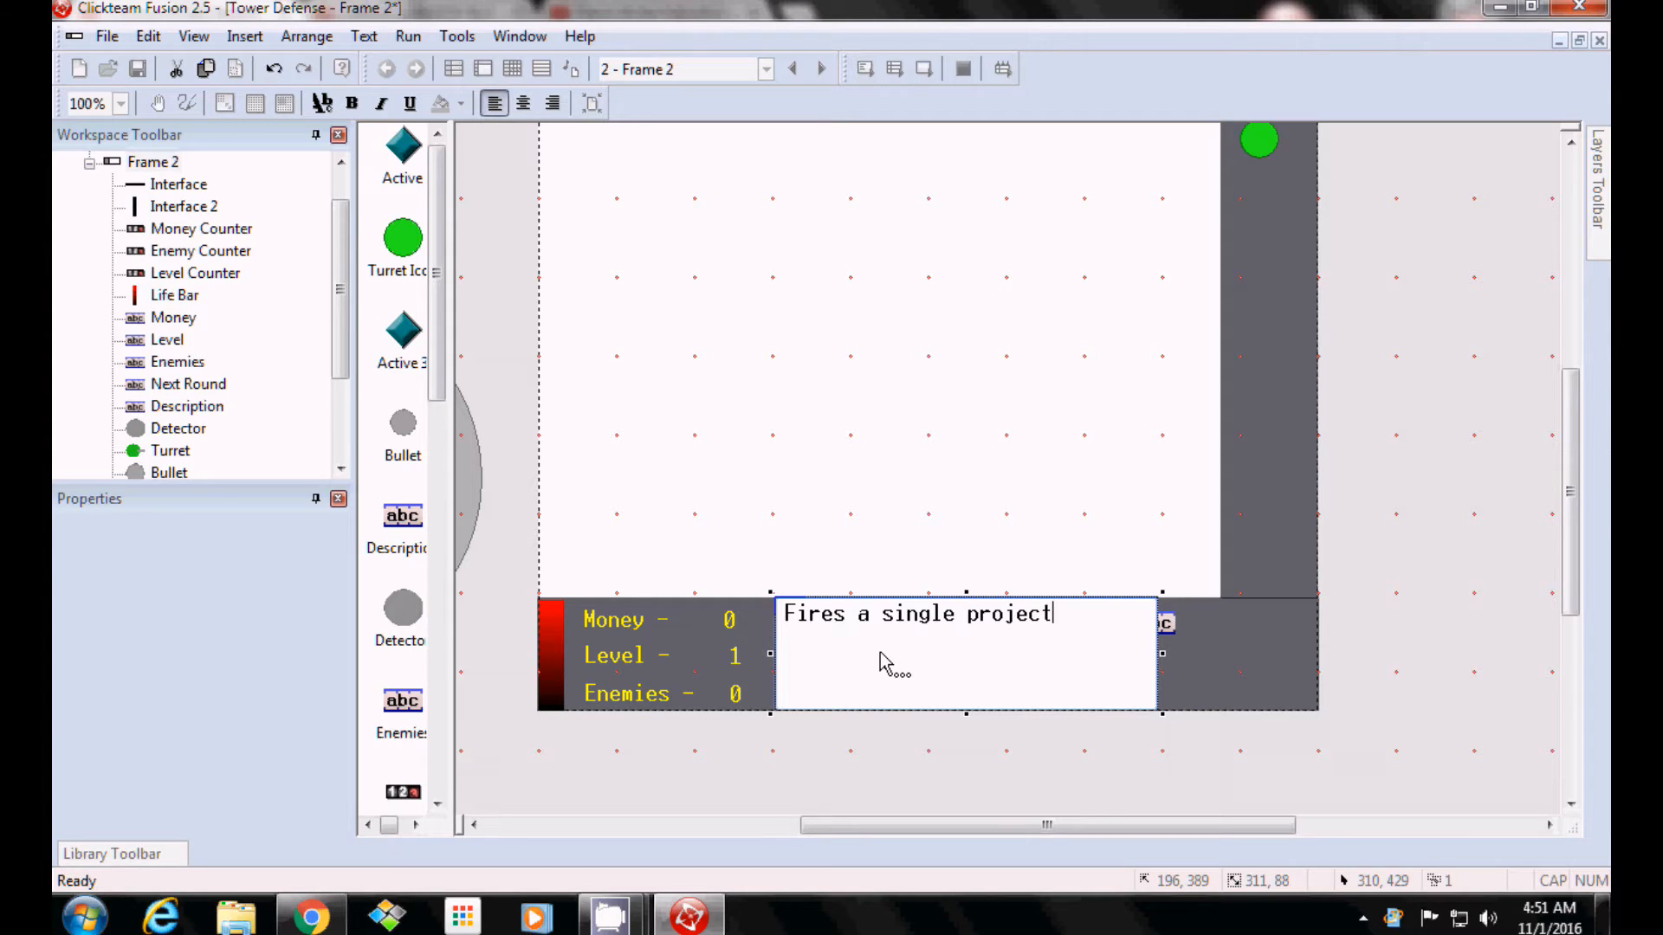
type("ile to")
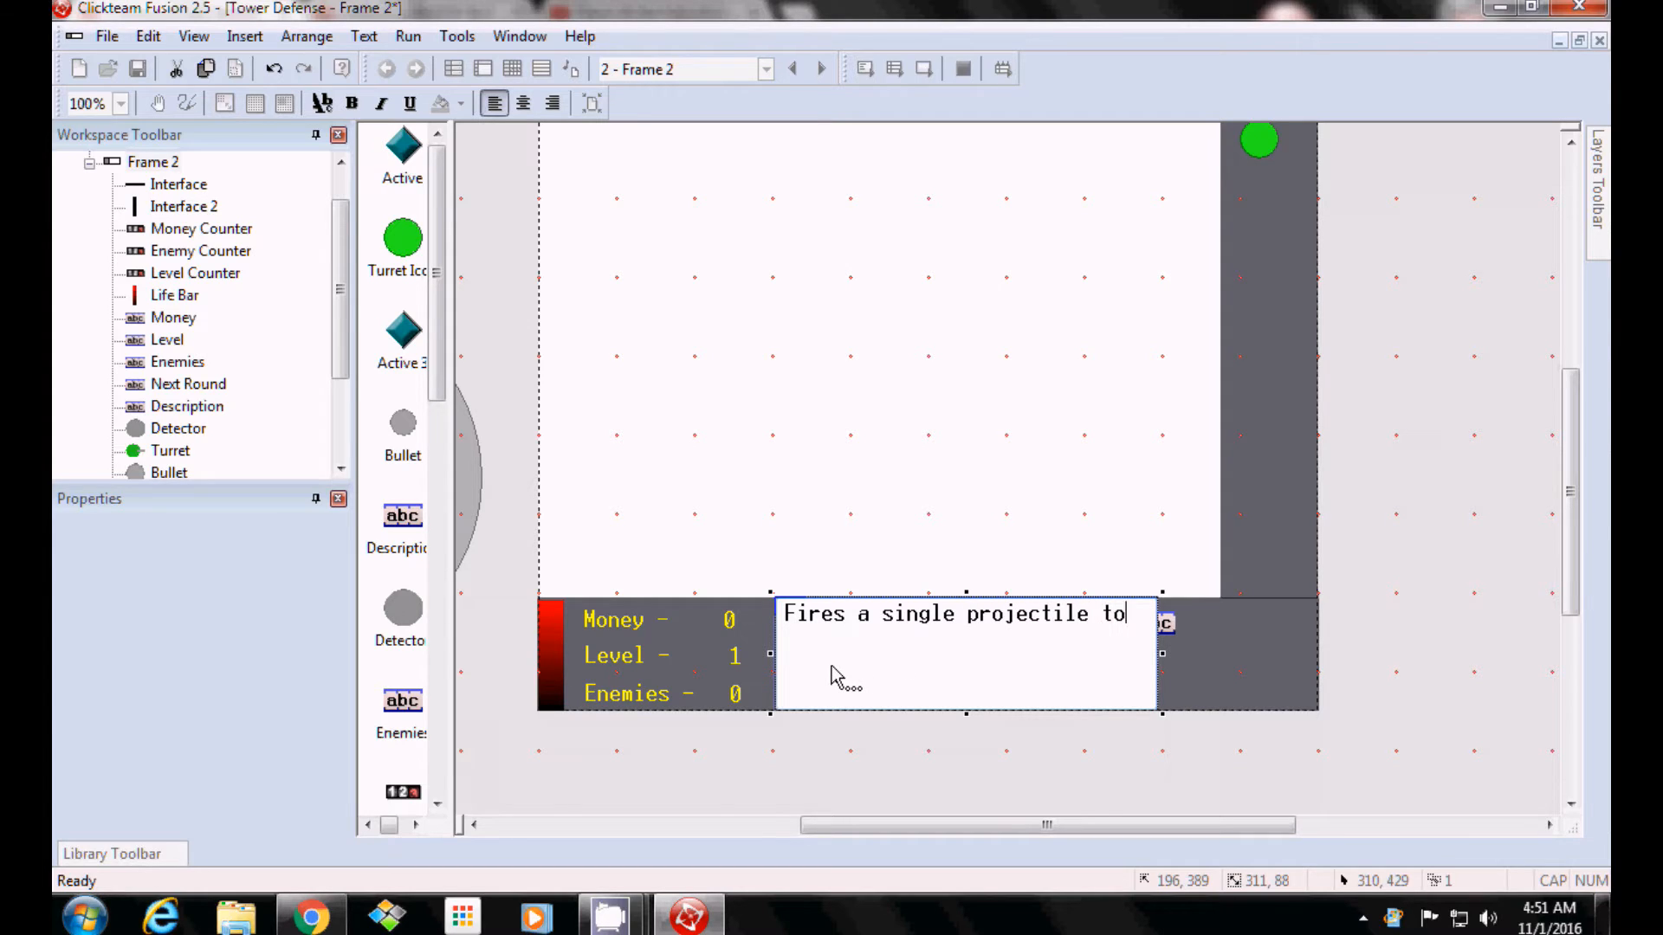
type("wards the target")
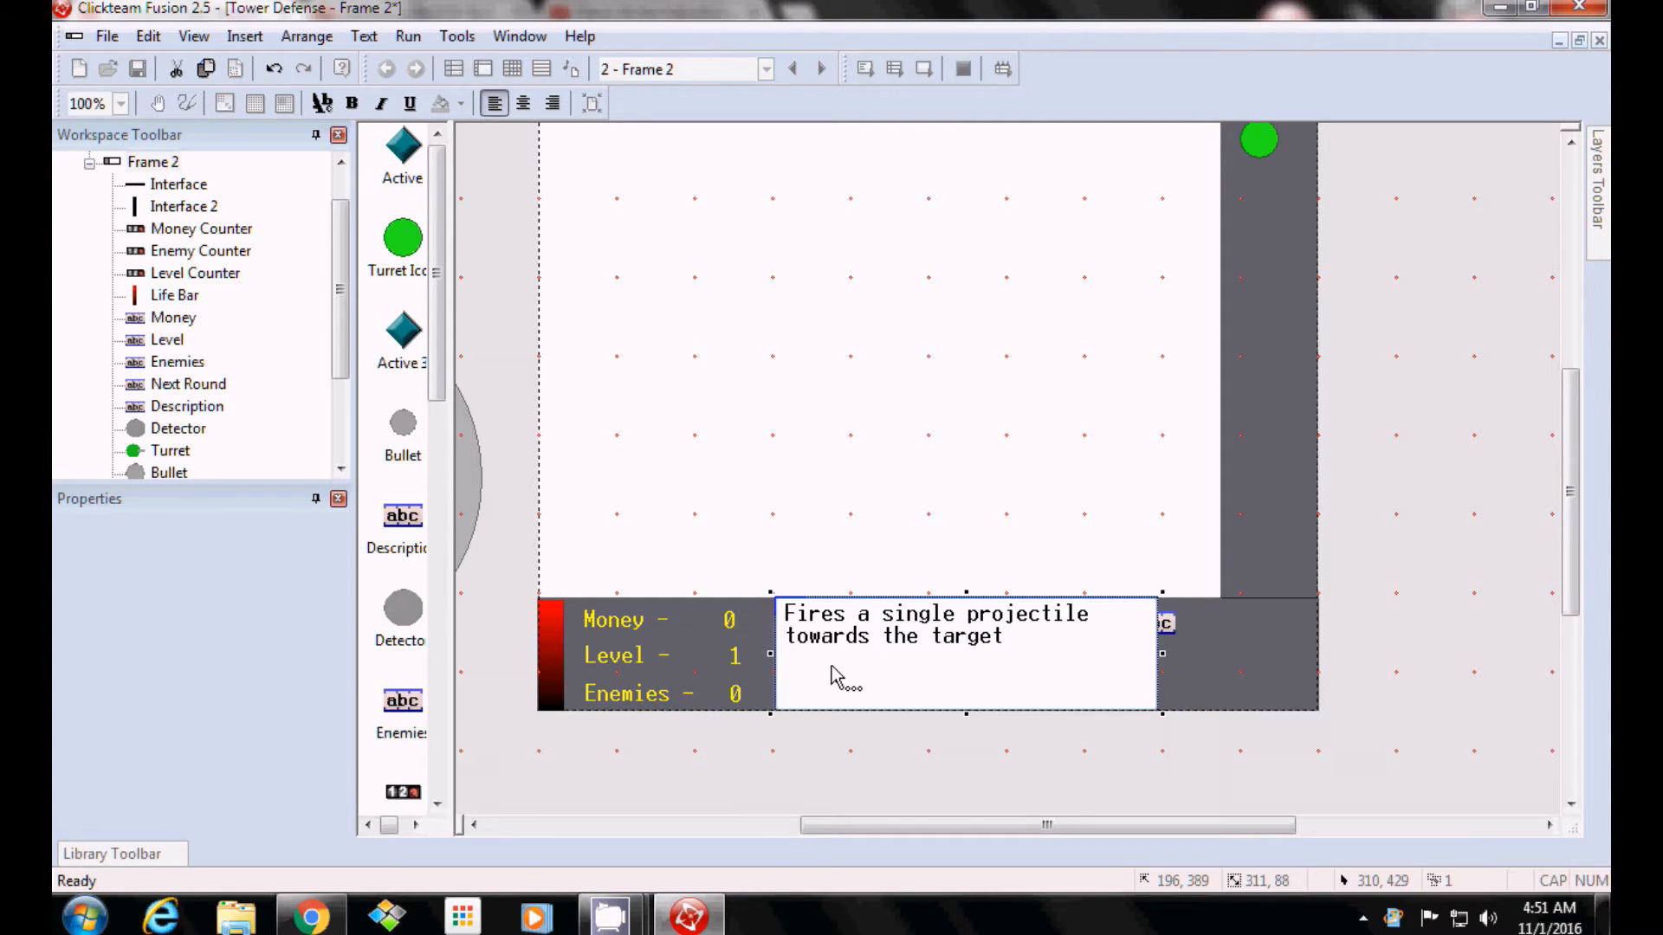
type(".")
left_click(941, 470)
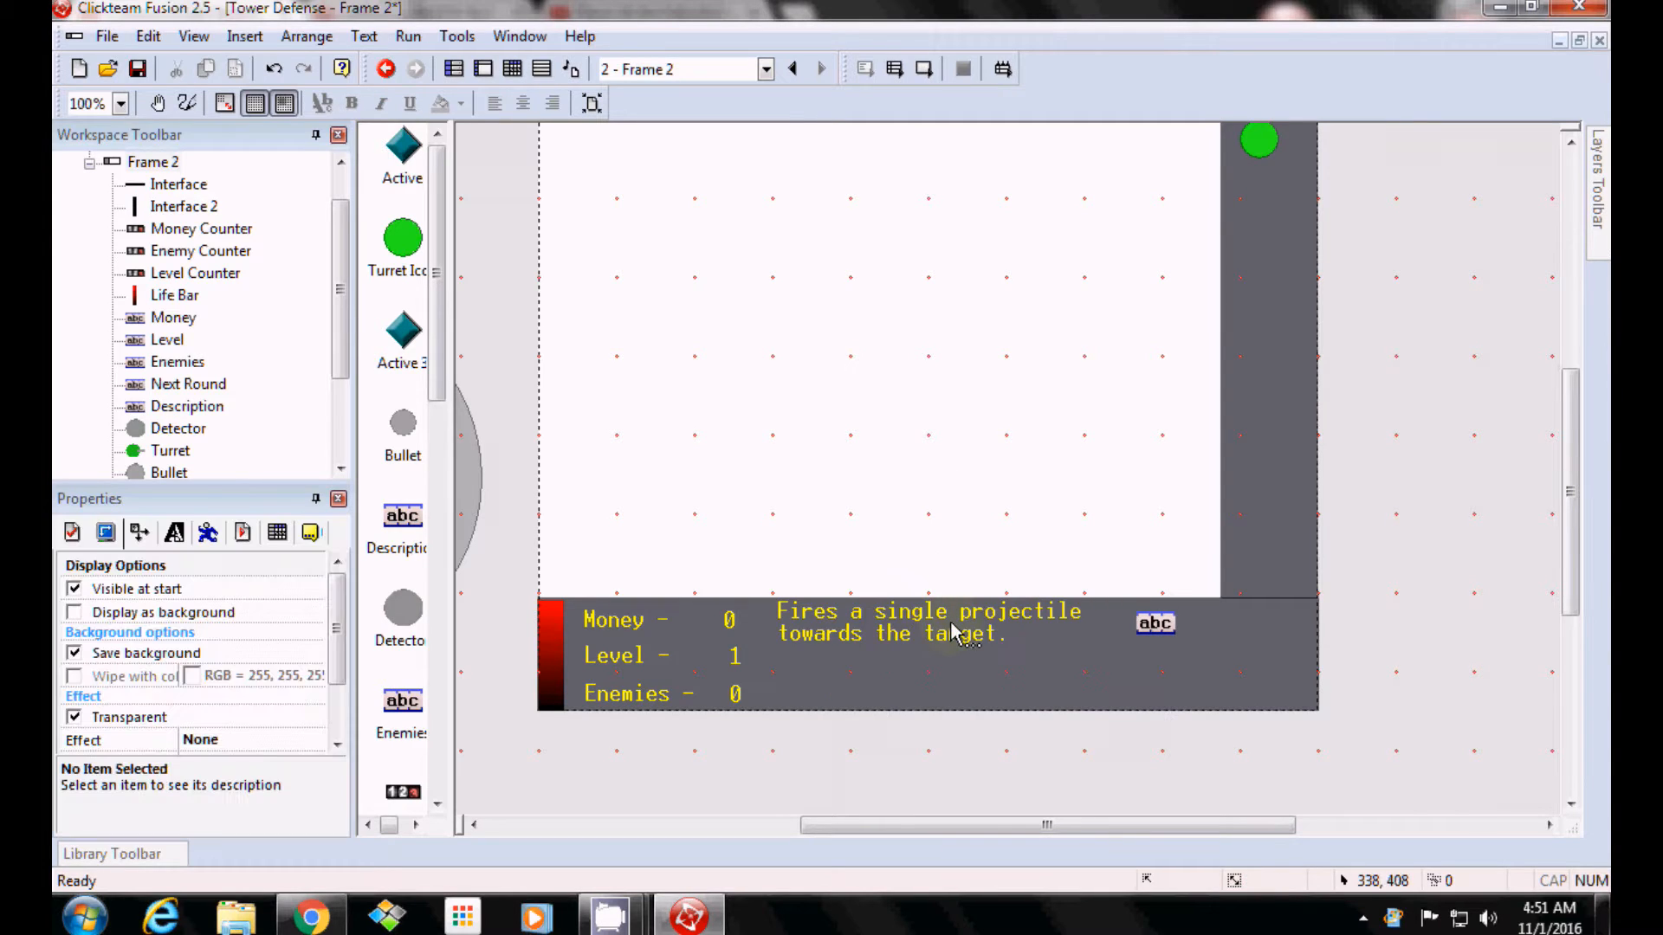
Disable Visible at start for the Description string.
left_click(953, 635)
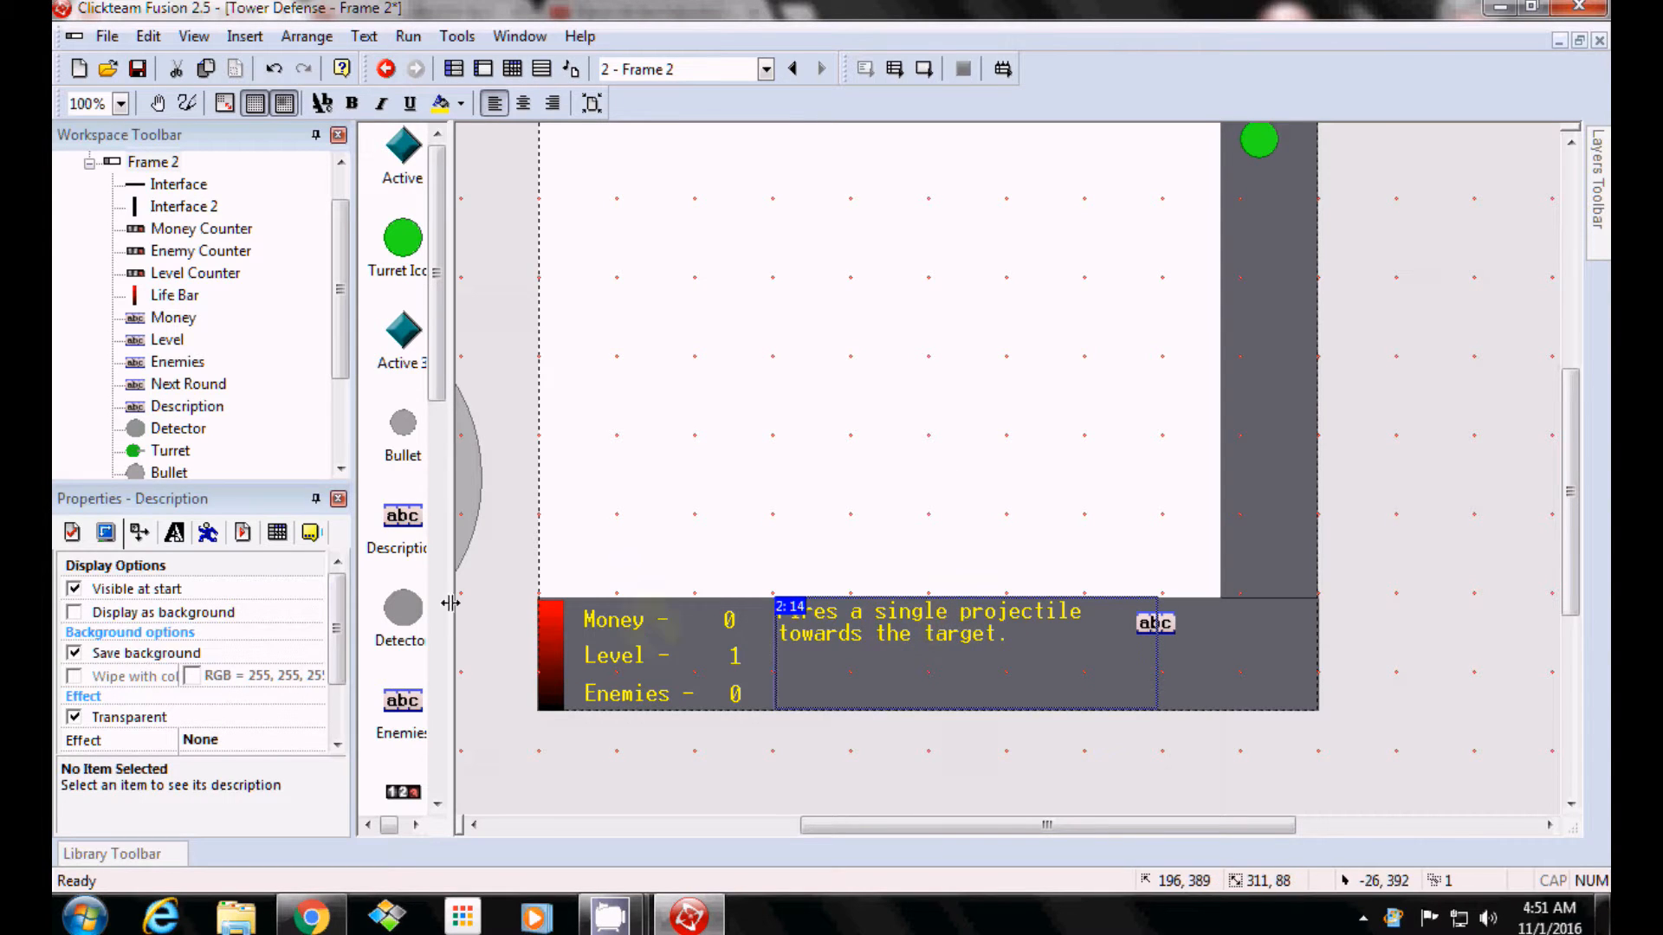
left_click(76, 591)
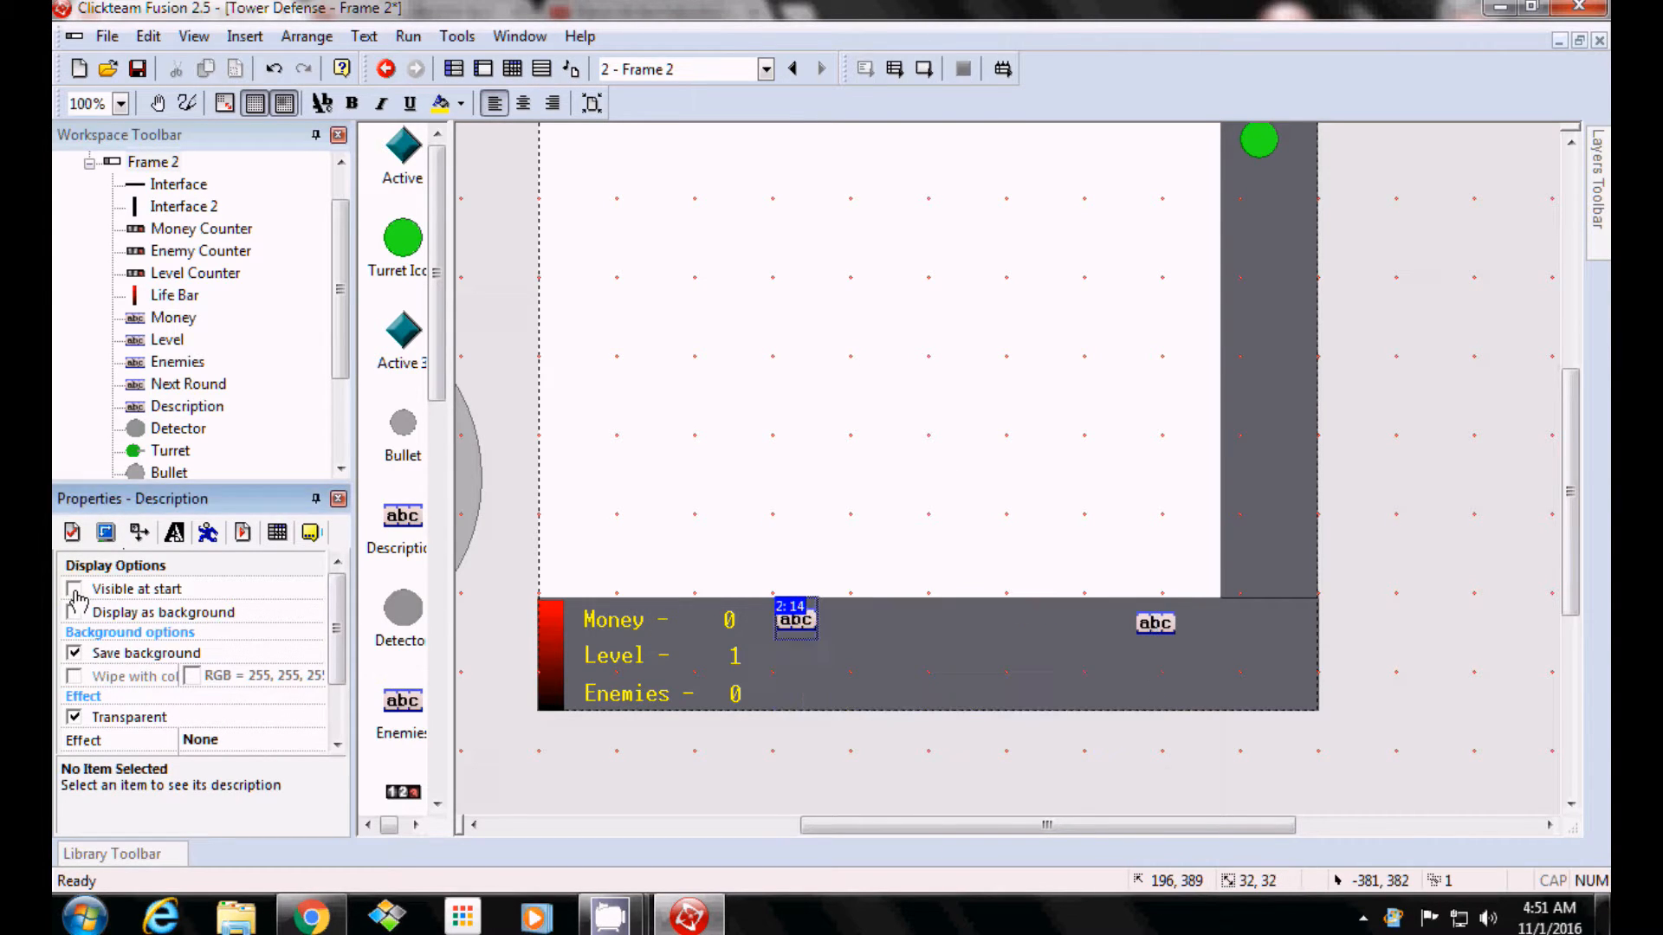
left_click(697, 512)
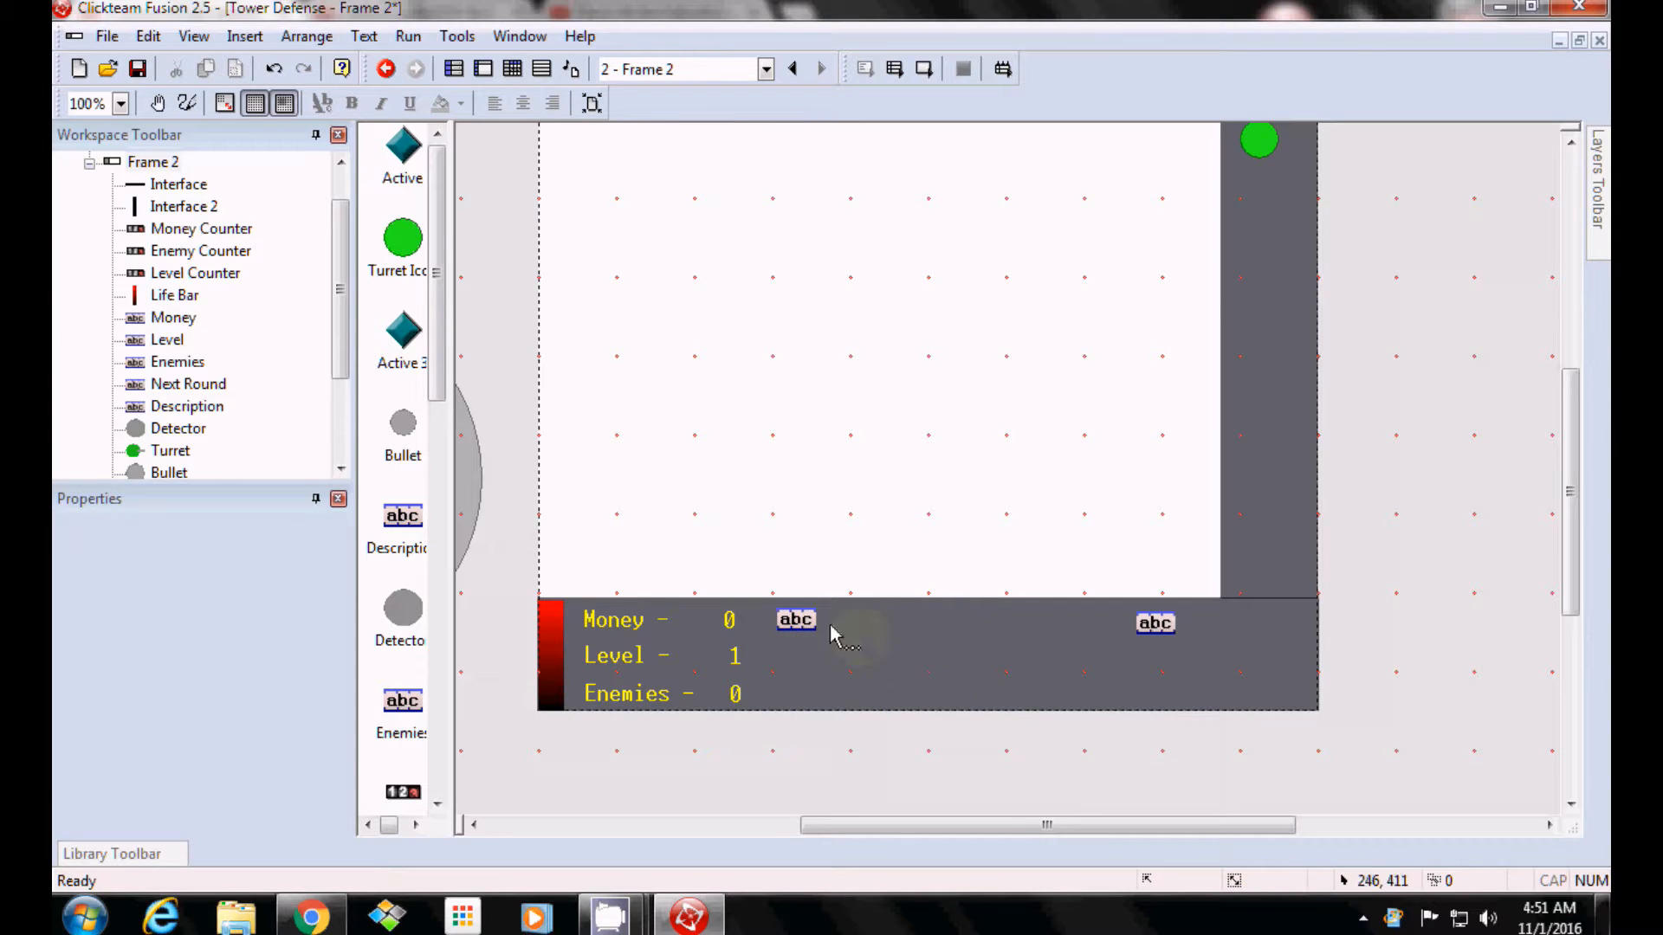
Add an empty second paragraph to the Description string's texts and delete it again.
left_click(794, 620)
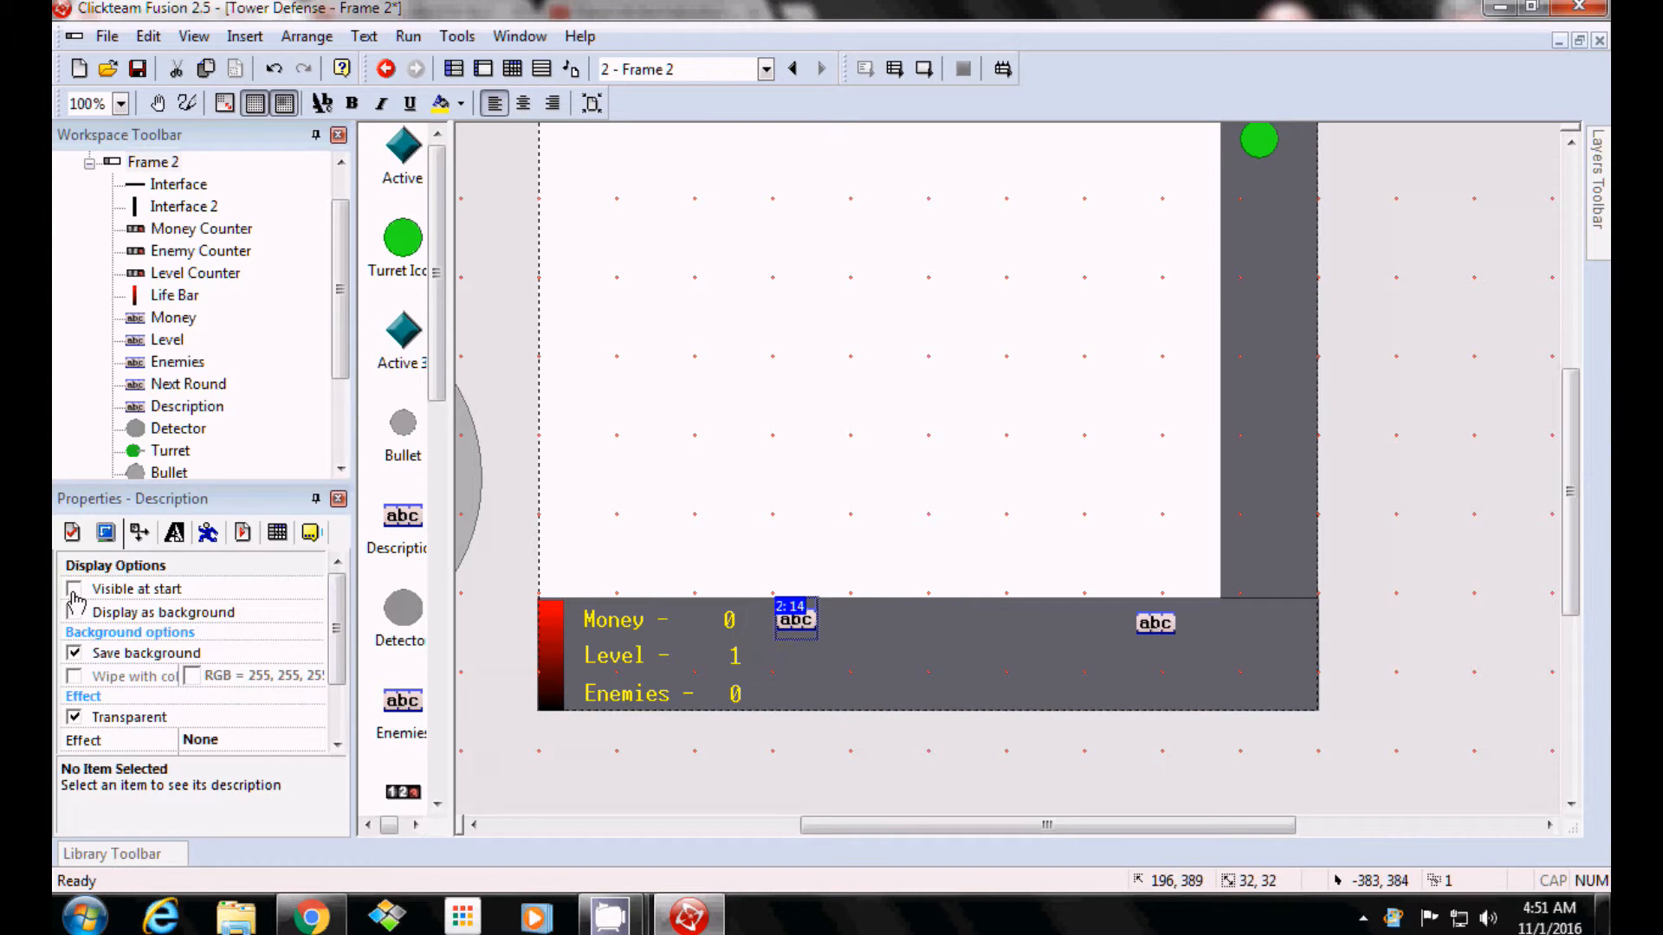
left_click(73, 532)
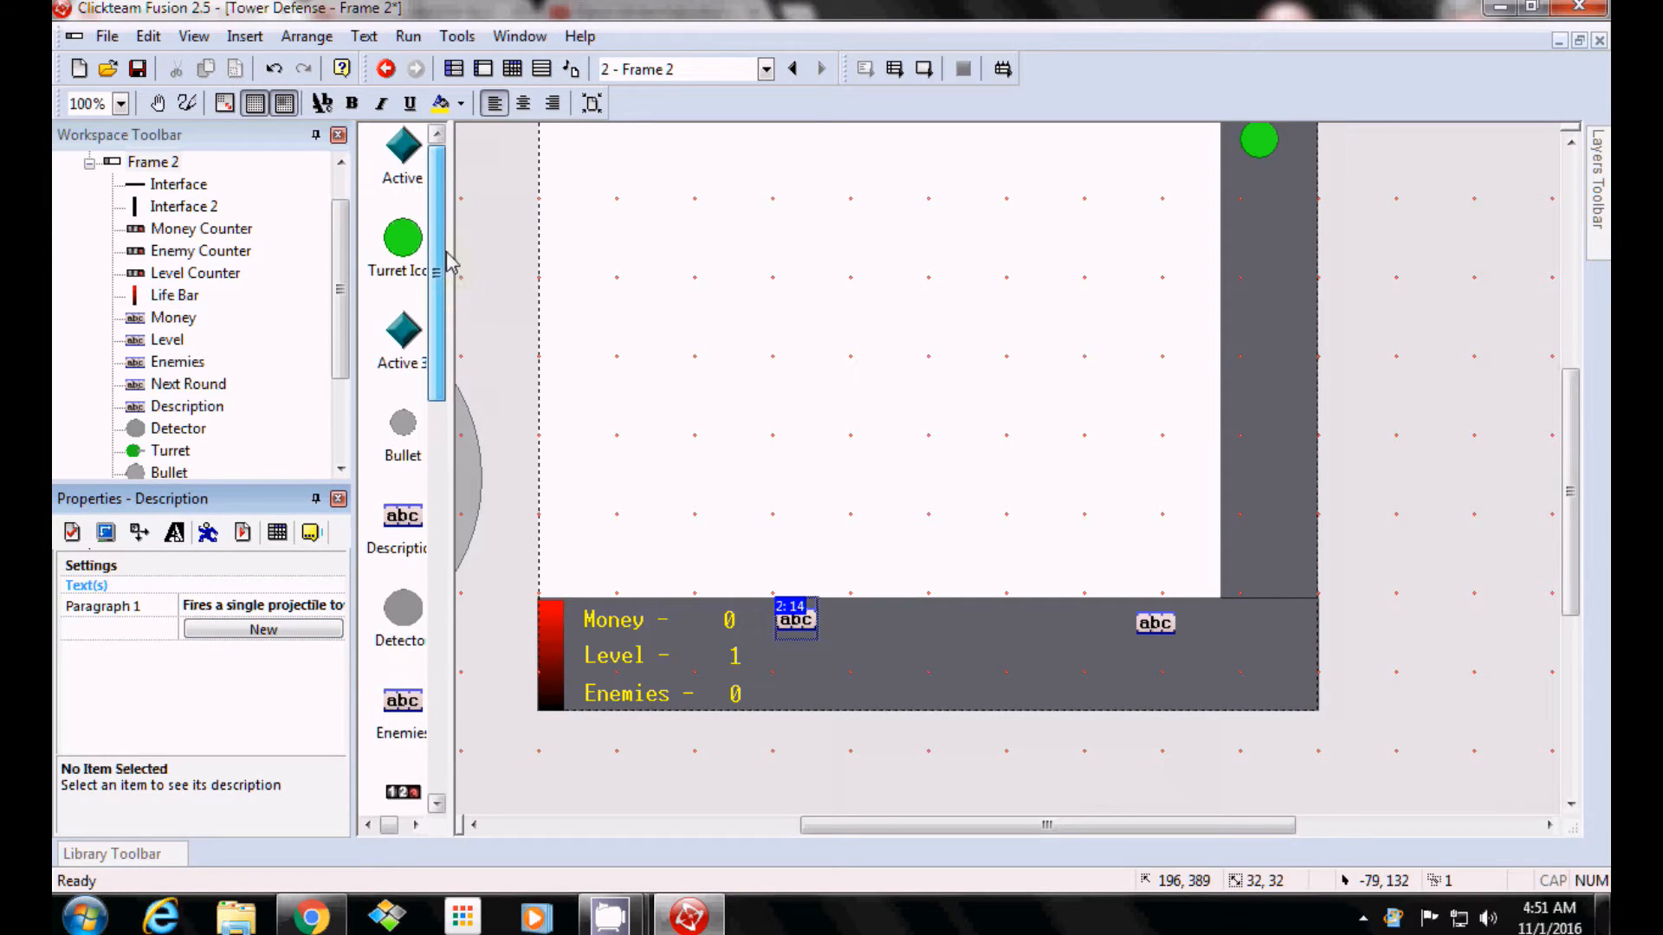
left_click(402, 541)
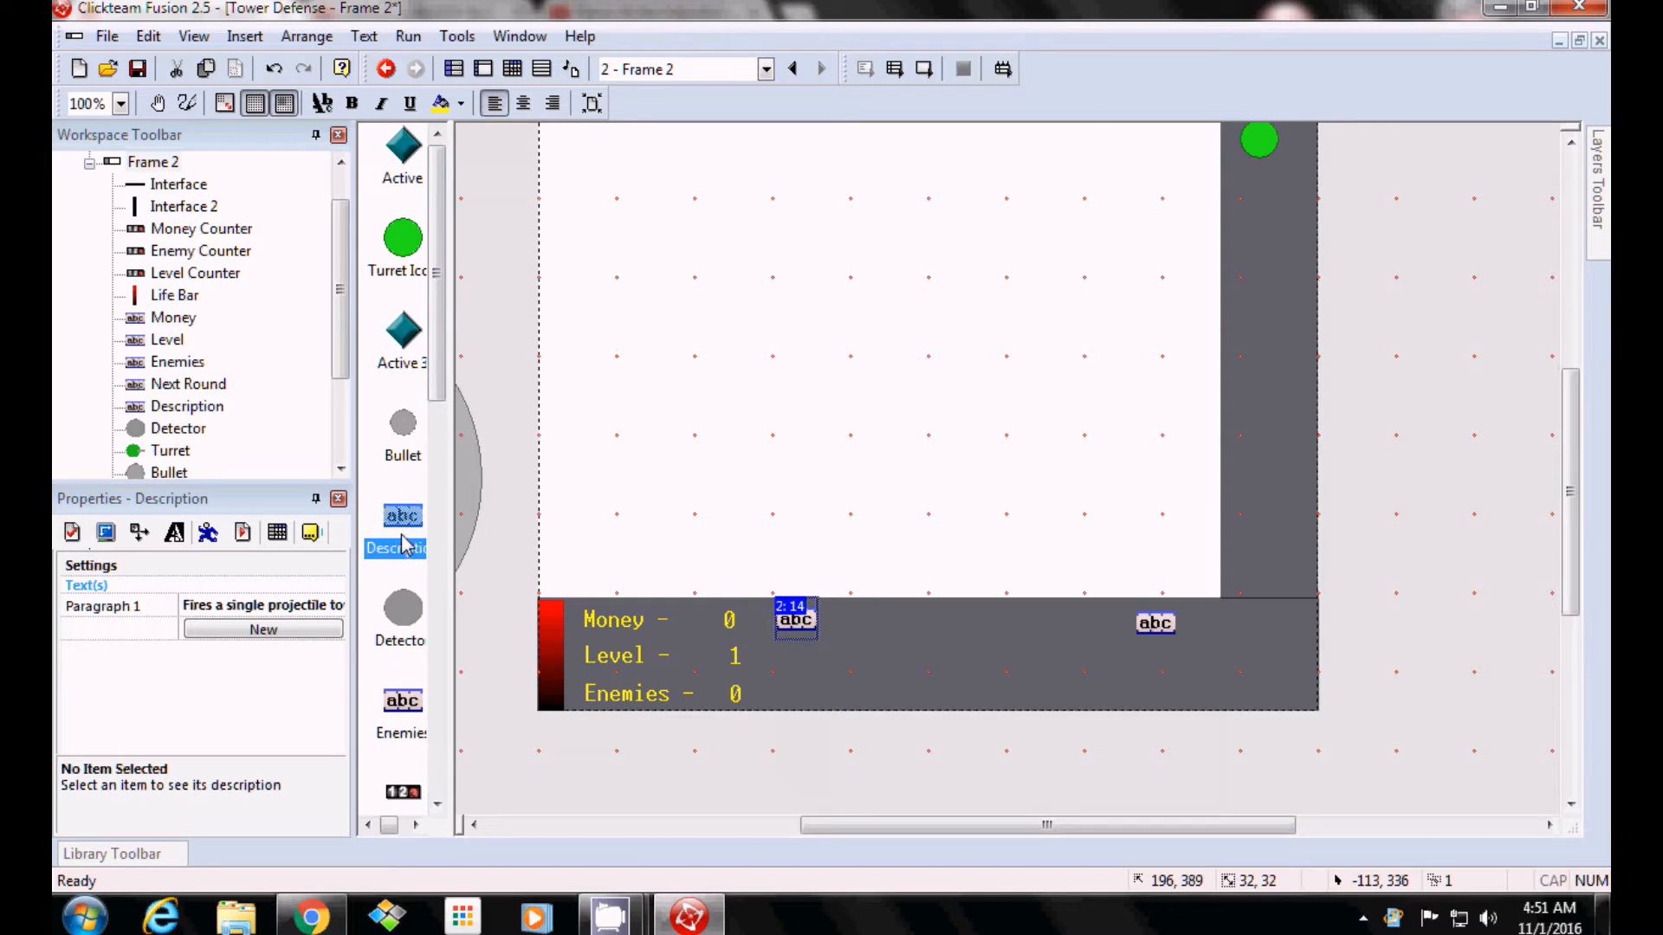
left_click(230, 629)
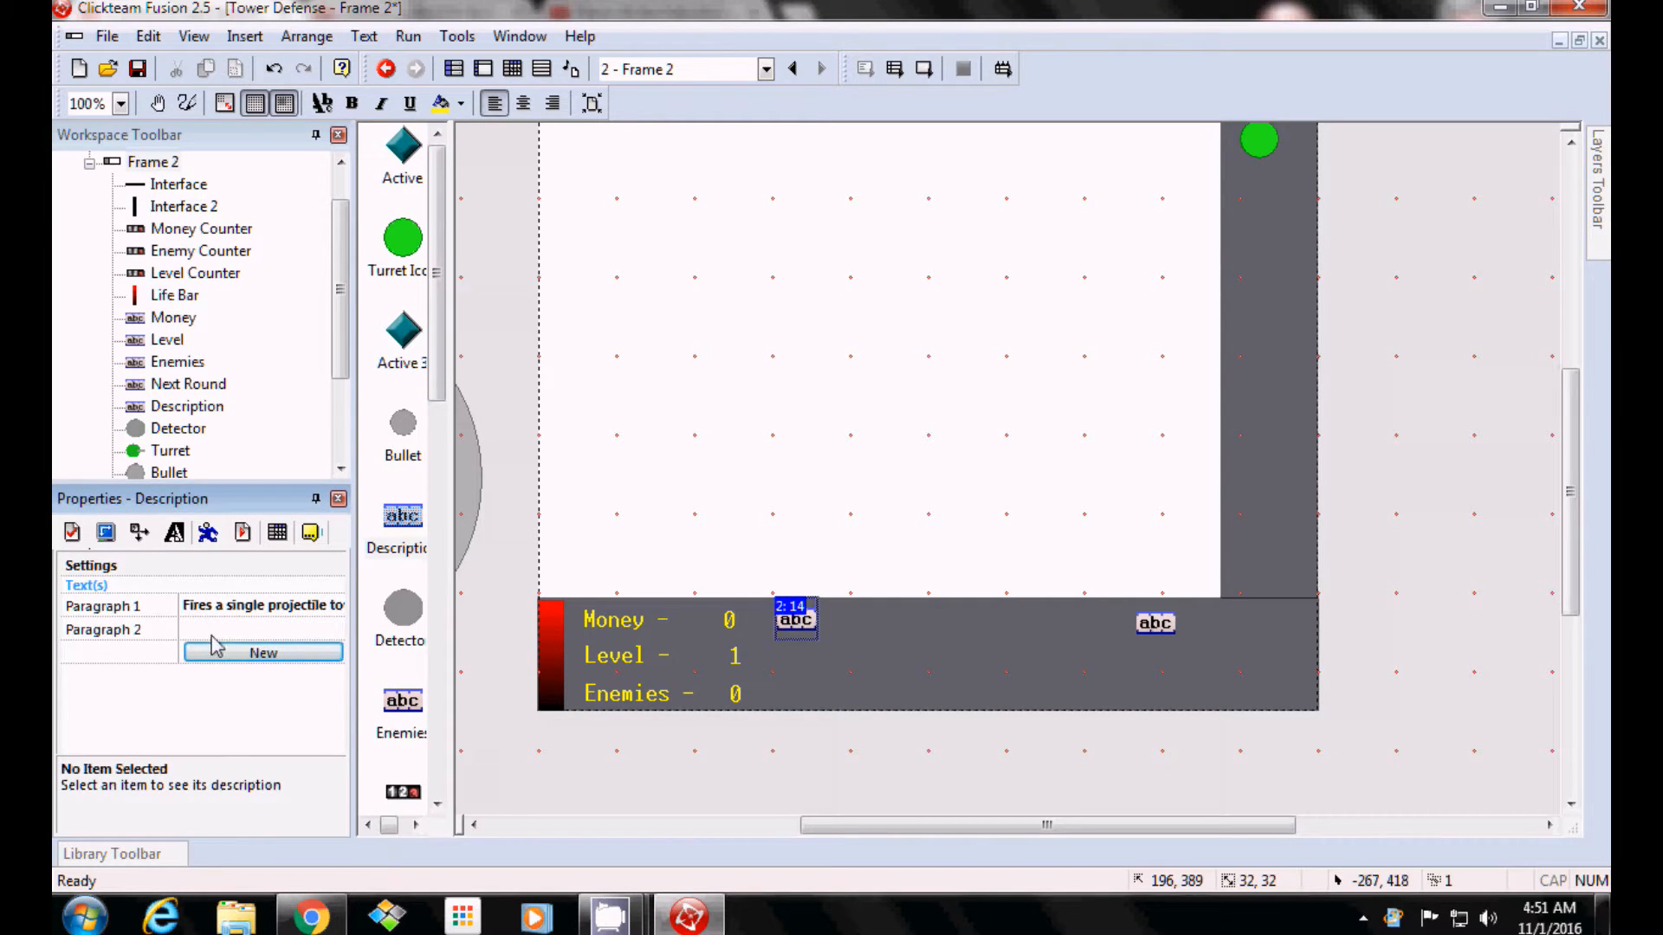
right_click(137, 631)
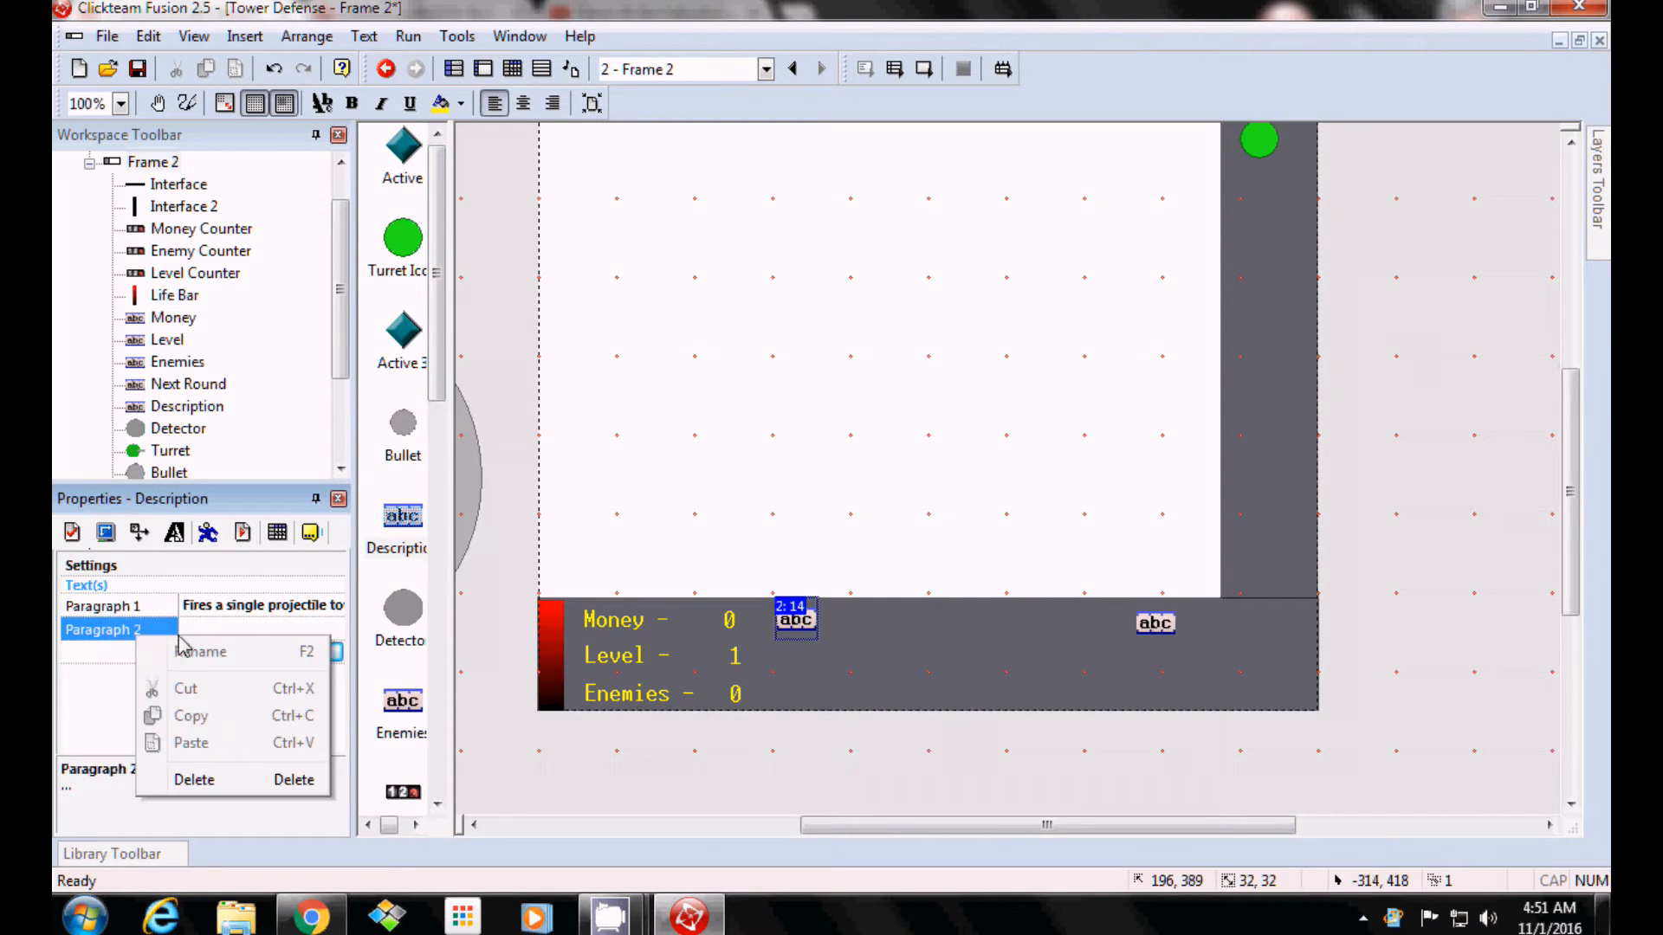
left_click(221, 781)
Move Active 3 to 511, -65 above the play area and clear its image to a blank canvas.
scroll(876, 352, "up", 2)
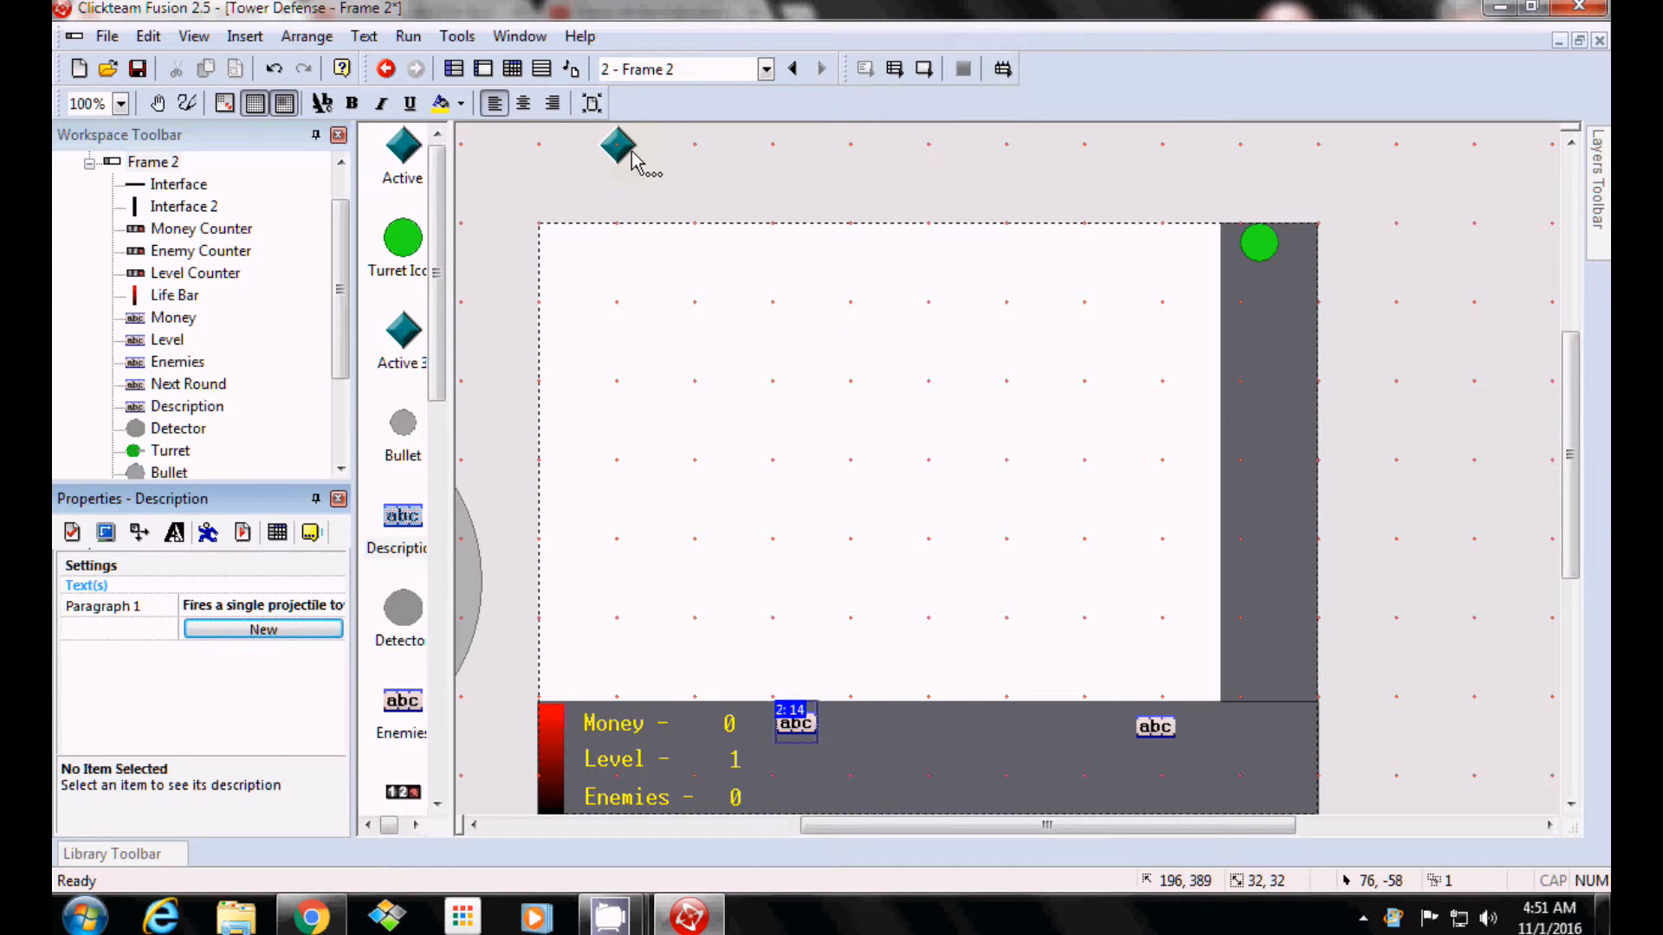
left_click_drag(629, 155, 1183, 171)
double_click(1181, 165)
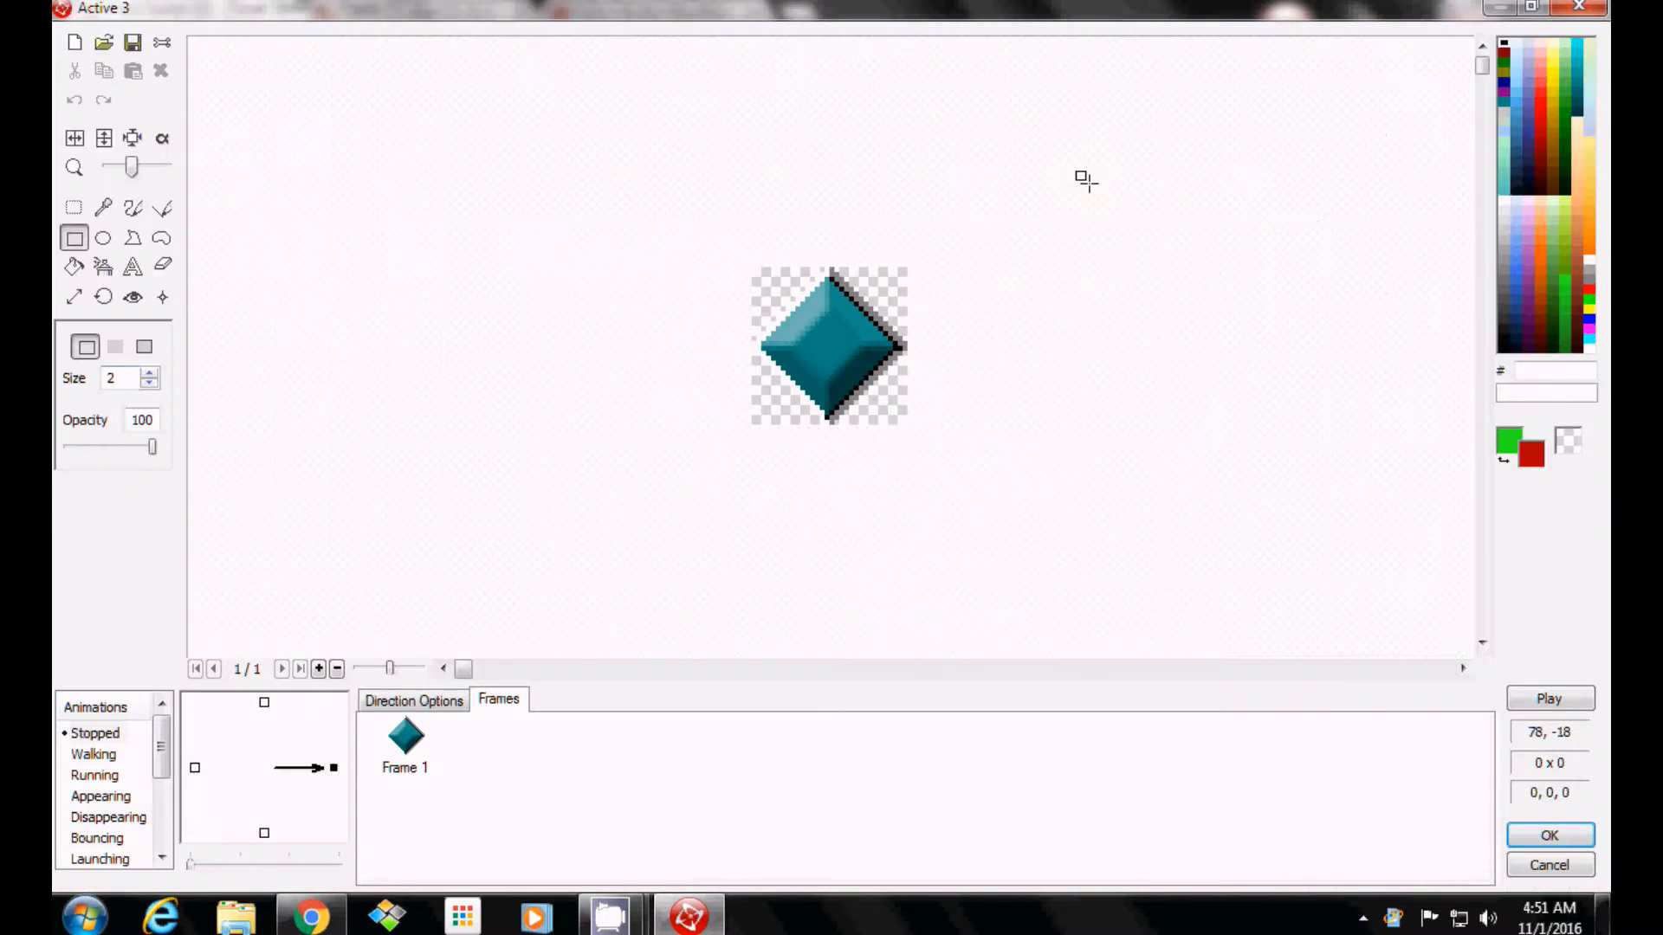
left_click(73, 42)
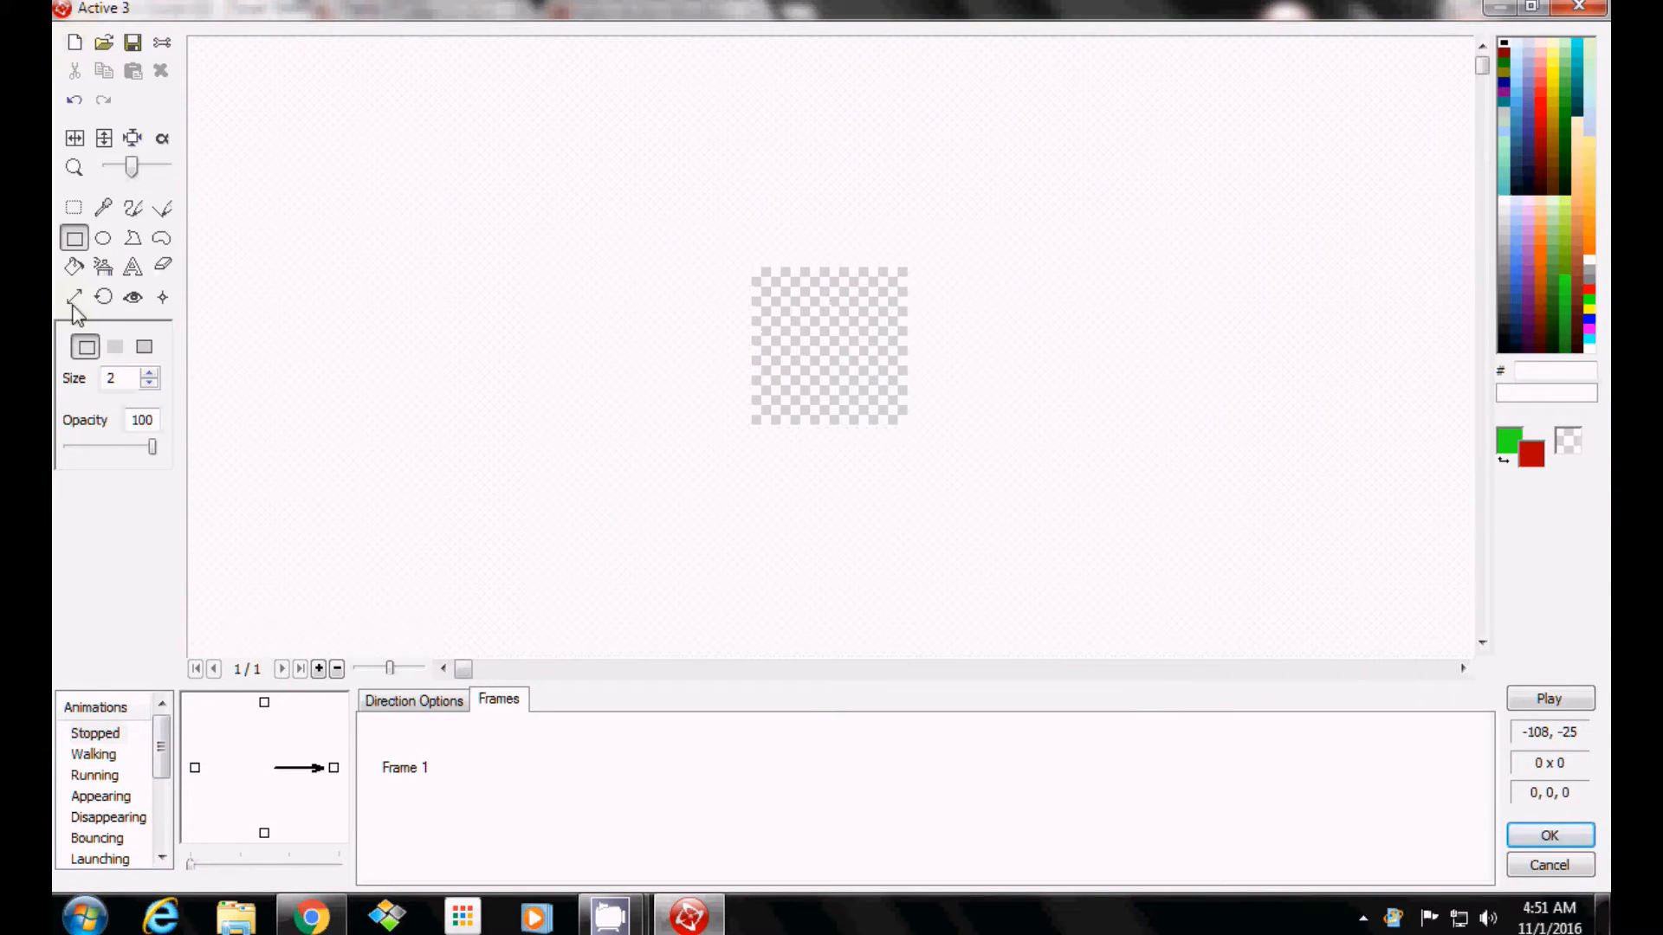
Draw a yellow (EFE300) cross on Active 3's canvas from full-length vertical and horizontal bars about 3 pixels thick, crossing near the centre.
left_click_drag(134, 168, 142, 168)
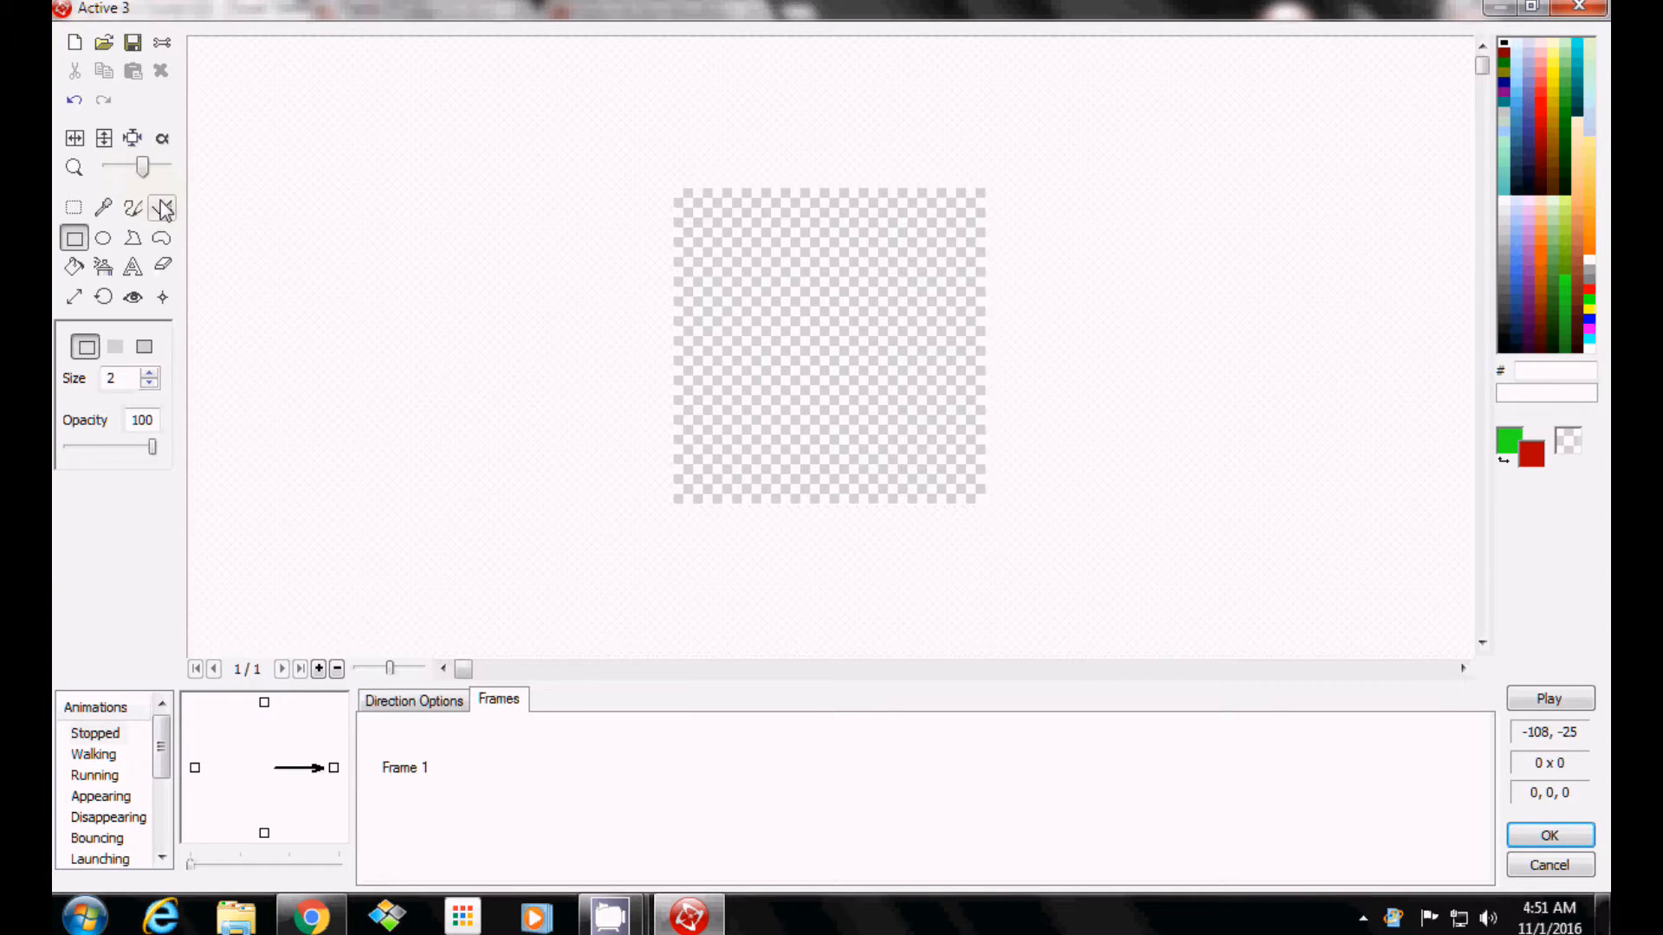
left_click(162, 208)
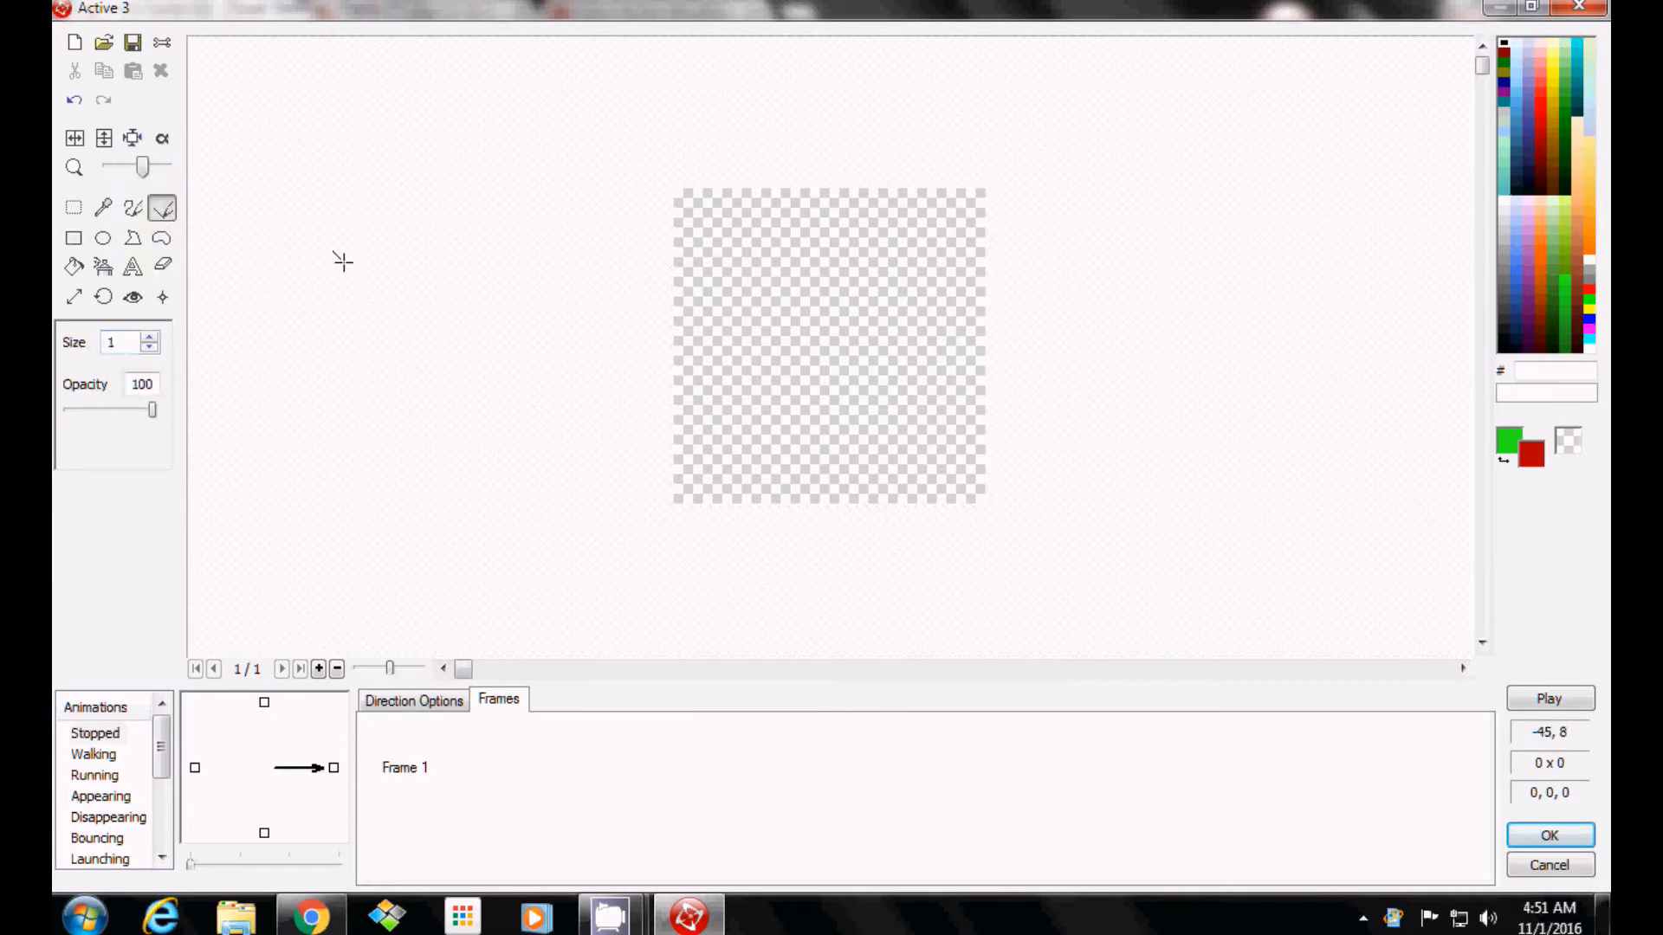
right_click(1552, 81)
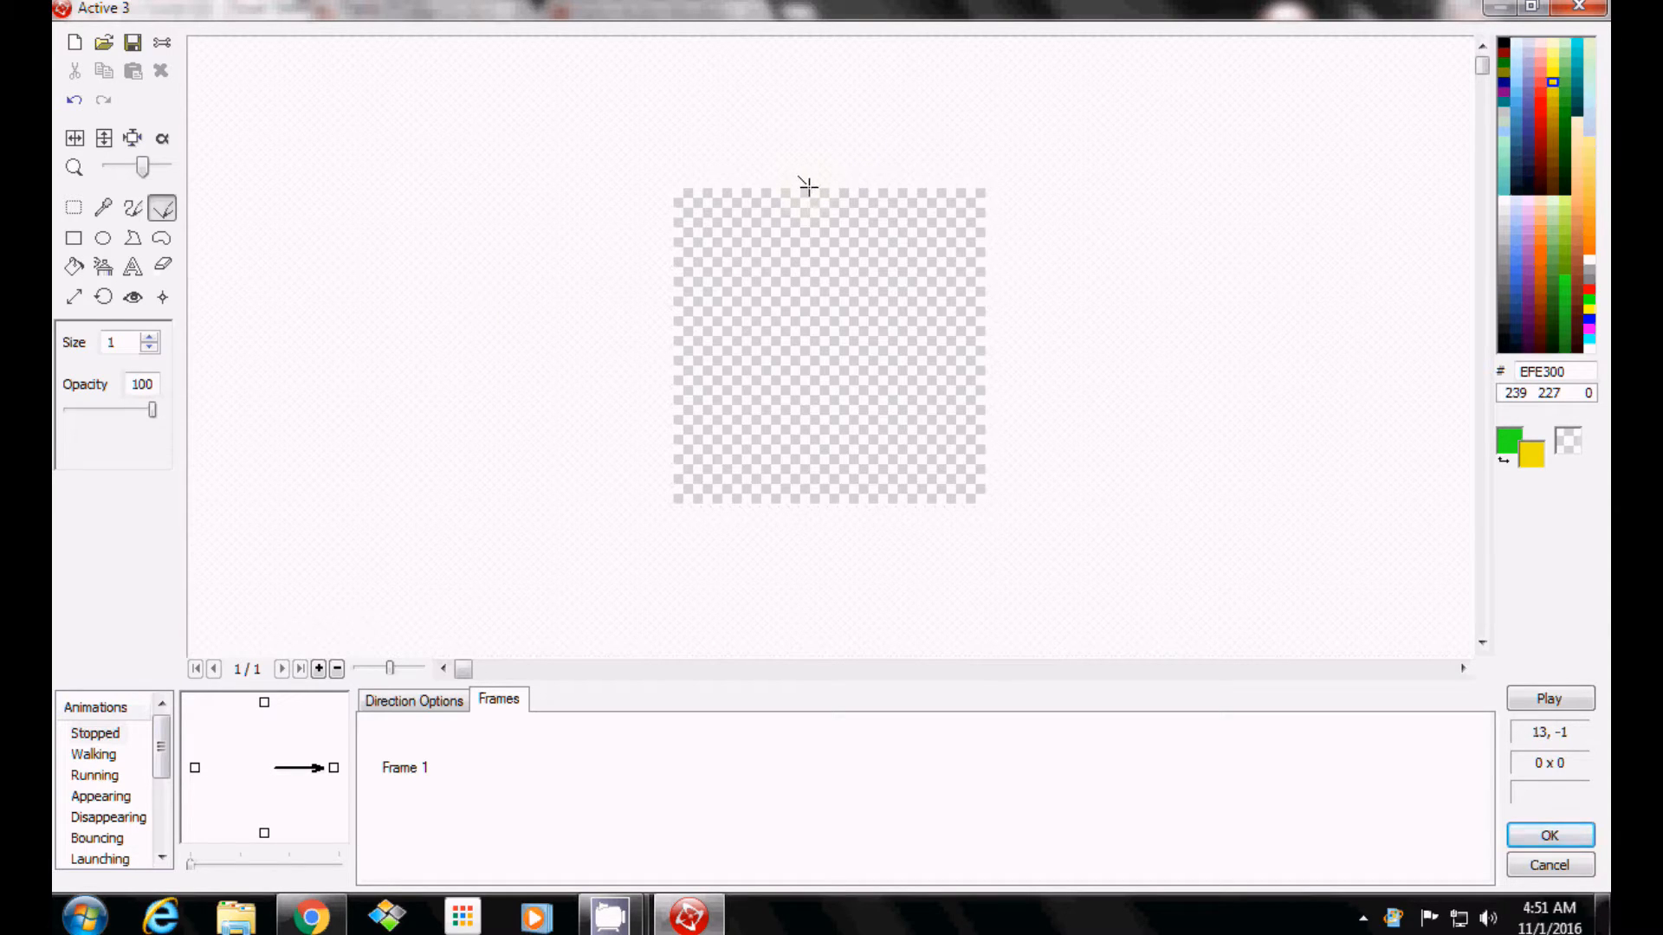
left_click(73, 238)
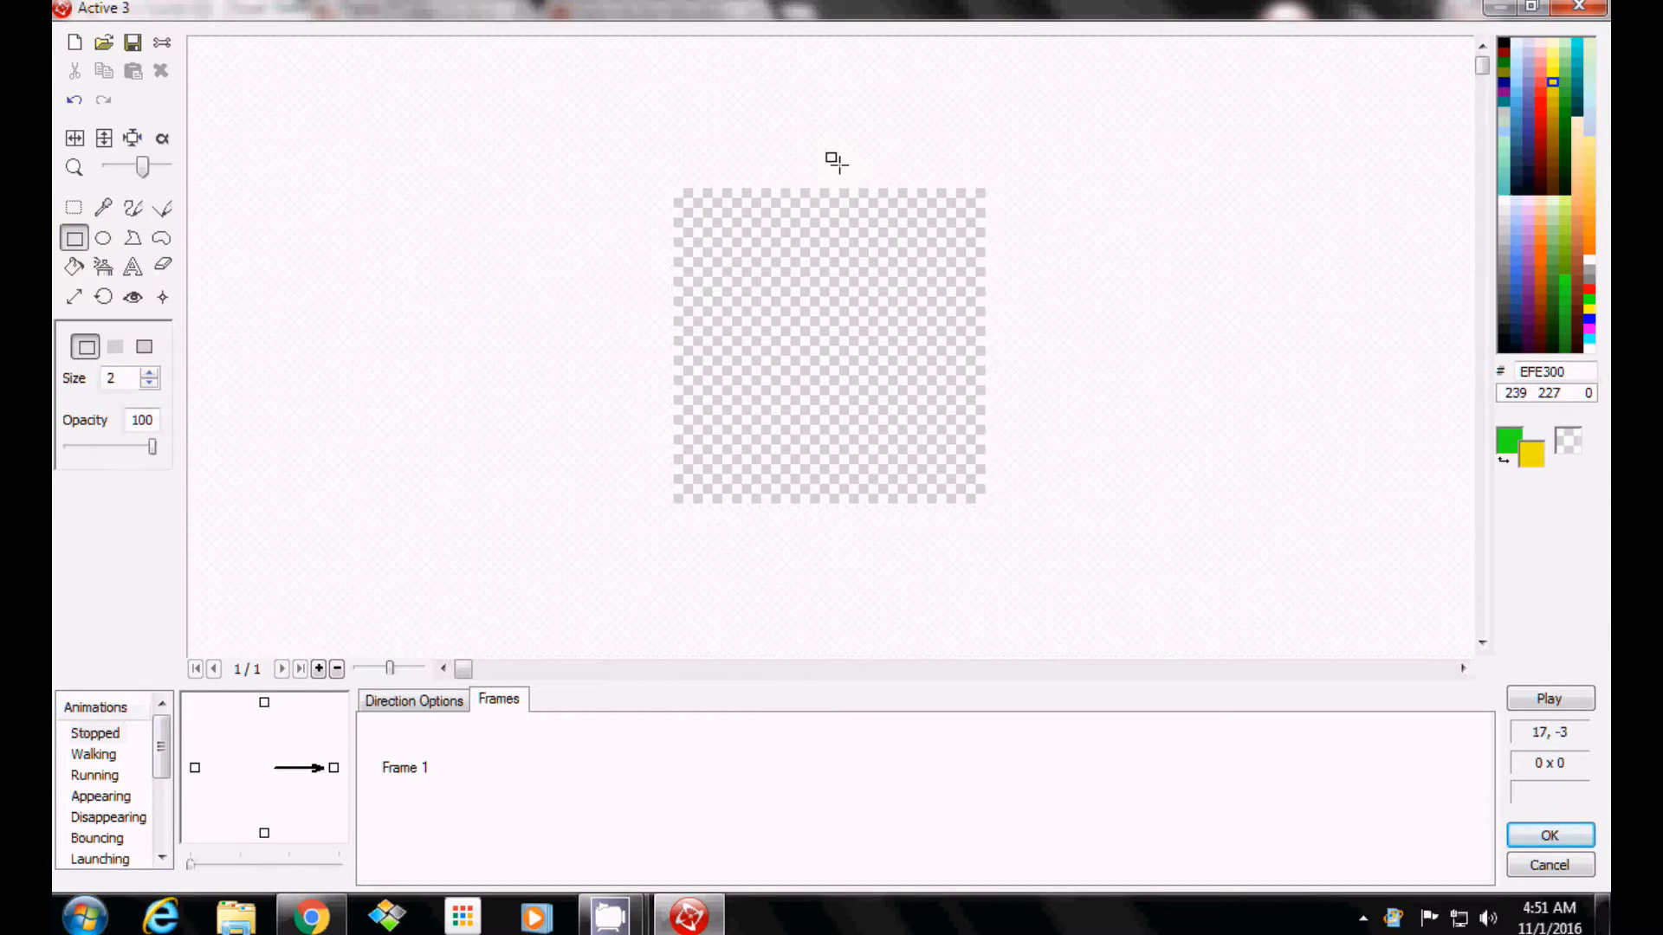
left_click_drag(819, 185, 852, 519)
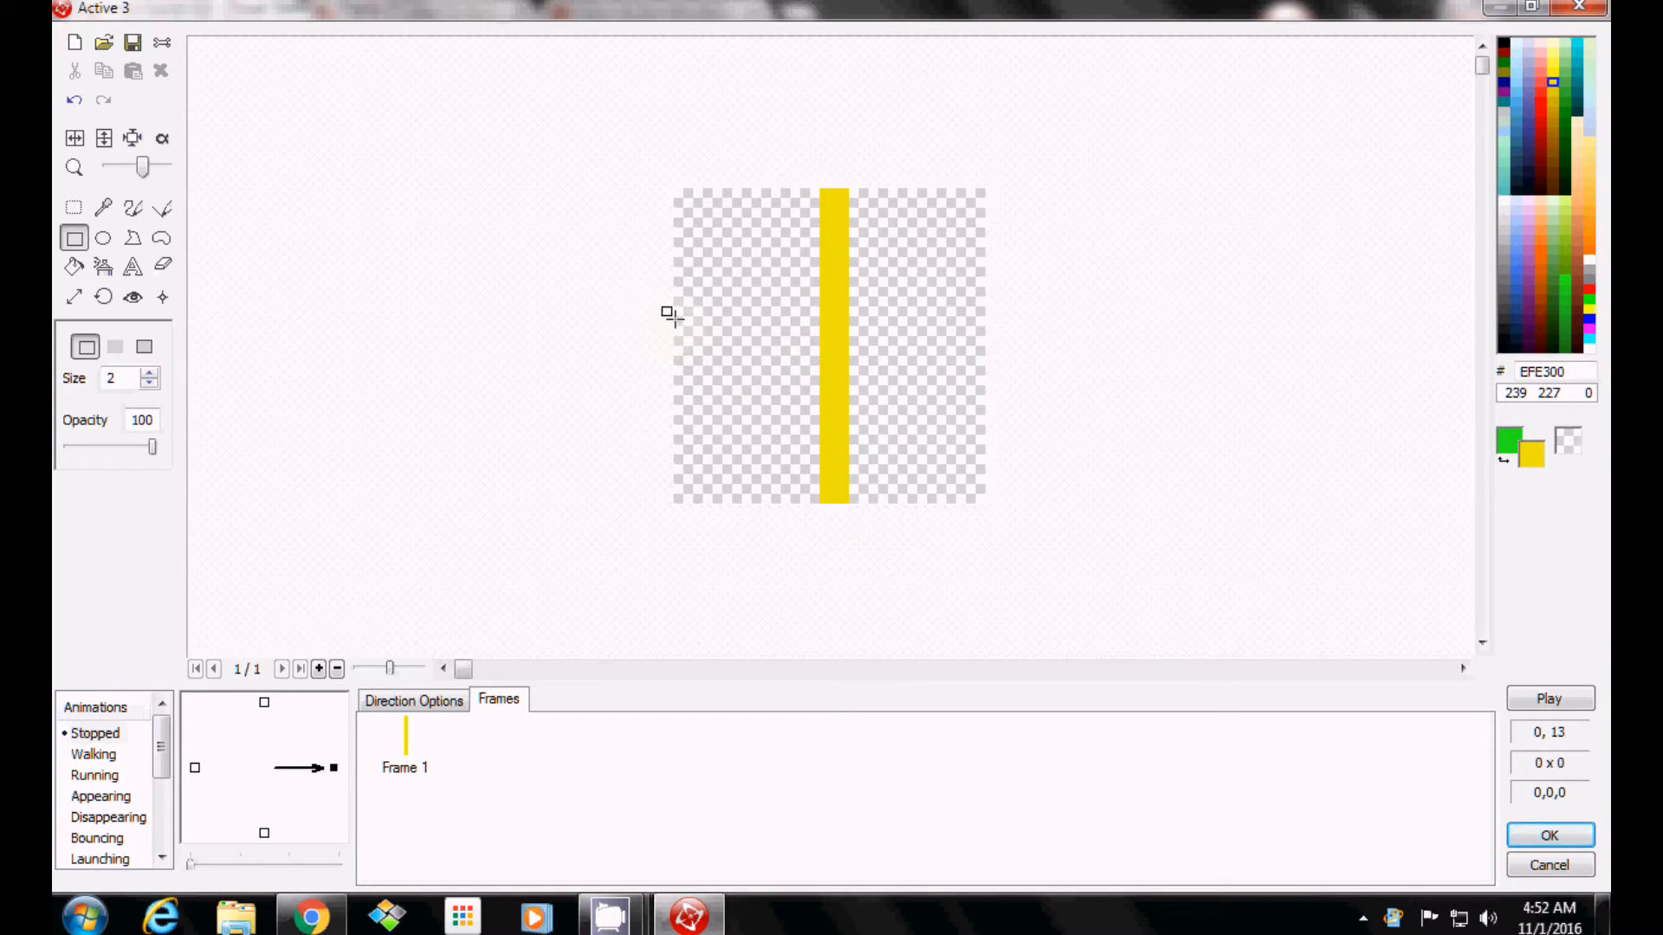
left_click_drag(677, 310, 1029, 348)
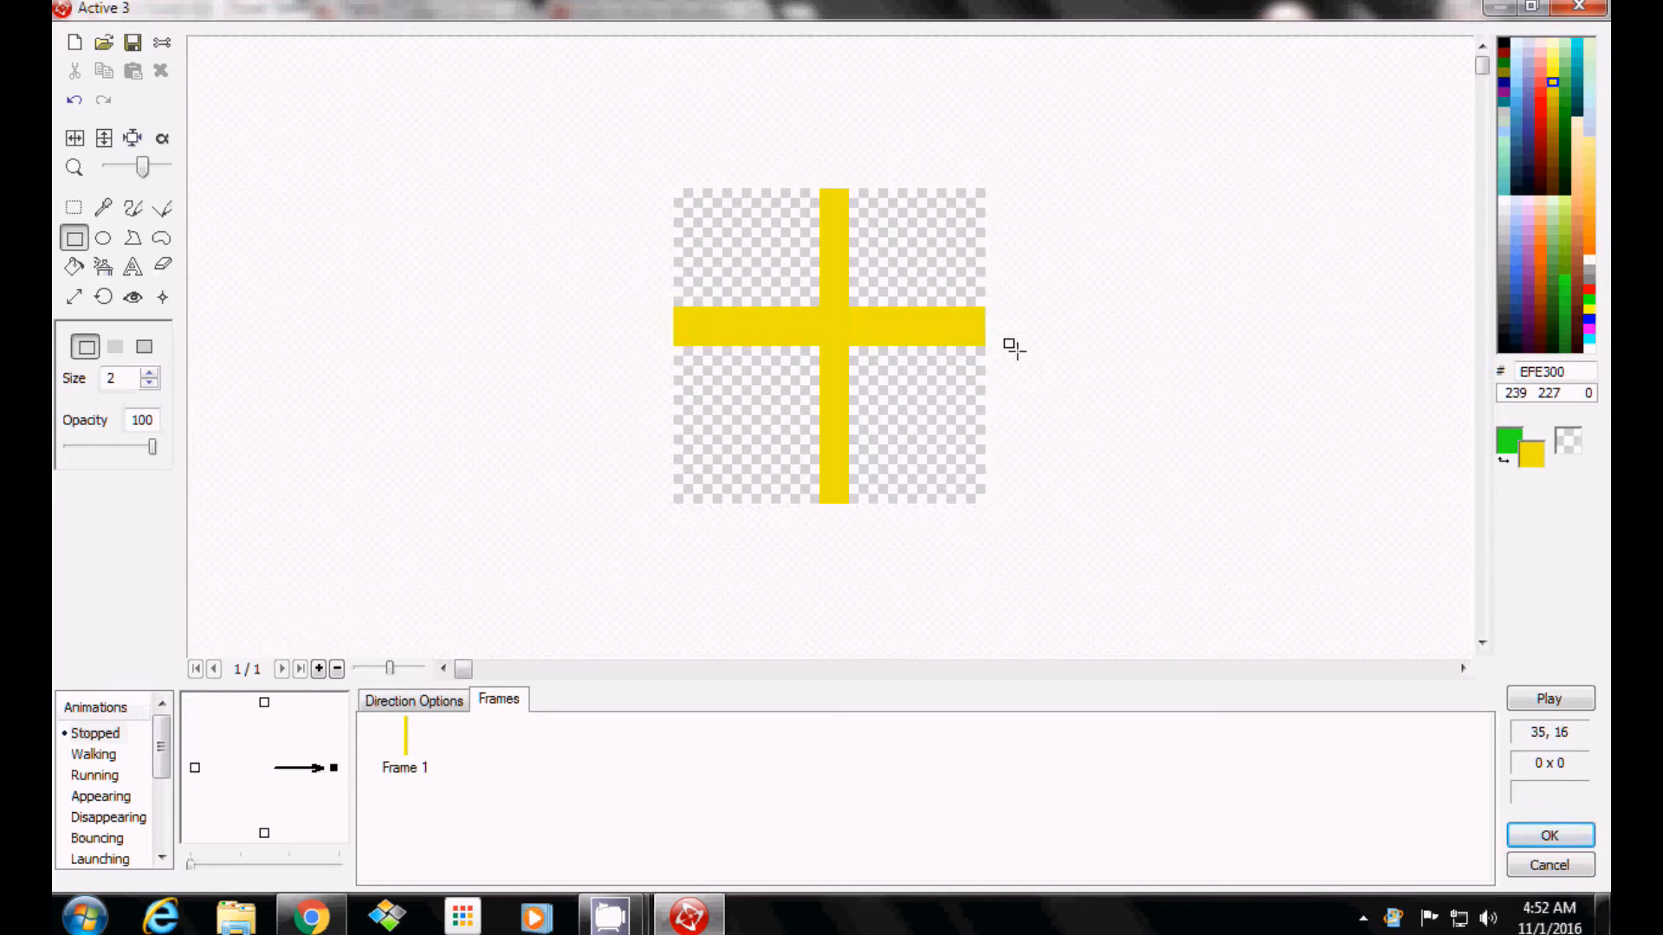
key("ctrl+z")
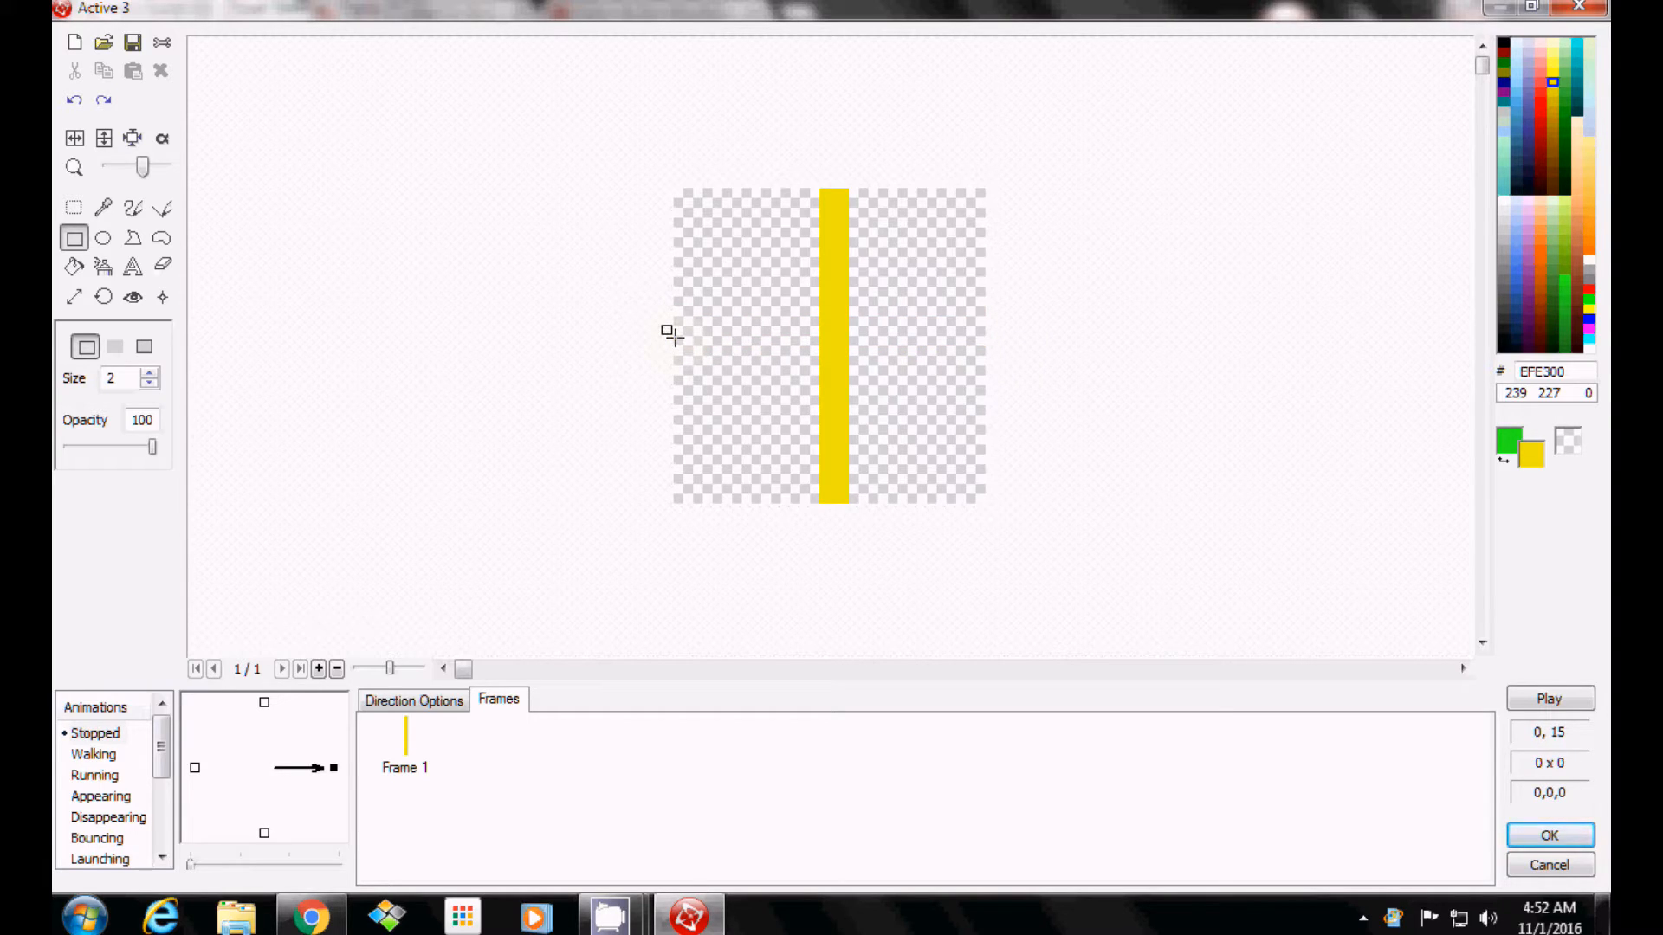
left_click_drag(675, 339, 984, 341)
Centre the hot spot and action point of Active 3's cross image at 16, 16 and save the image changes.
left_click(132, 297)
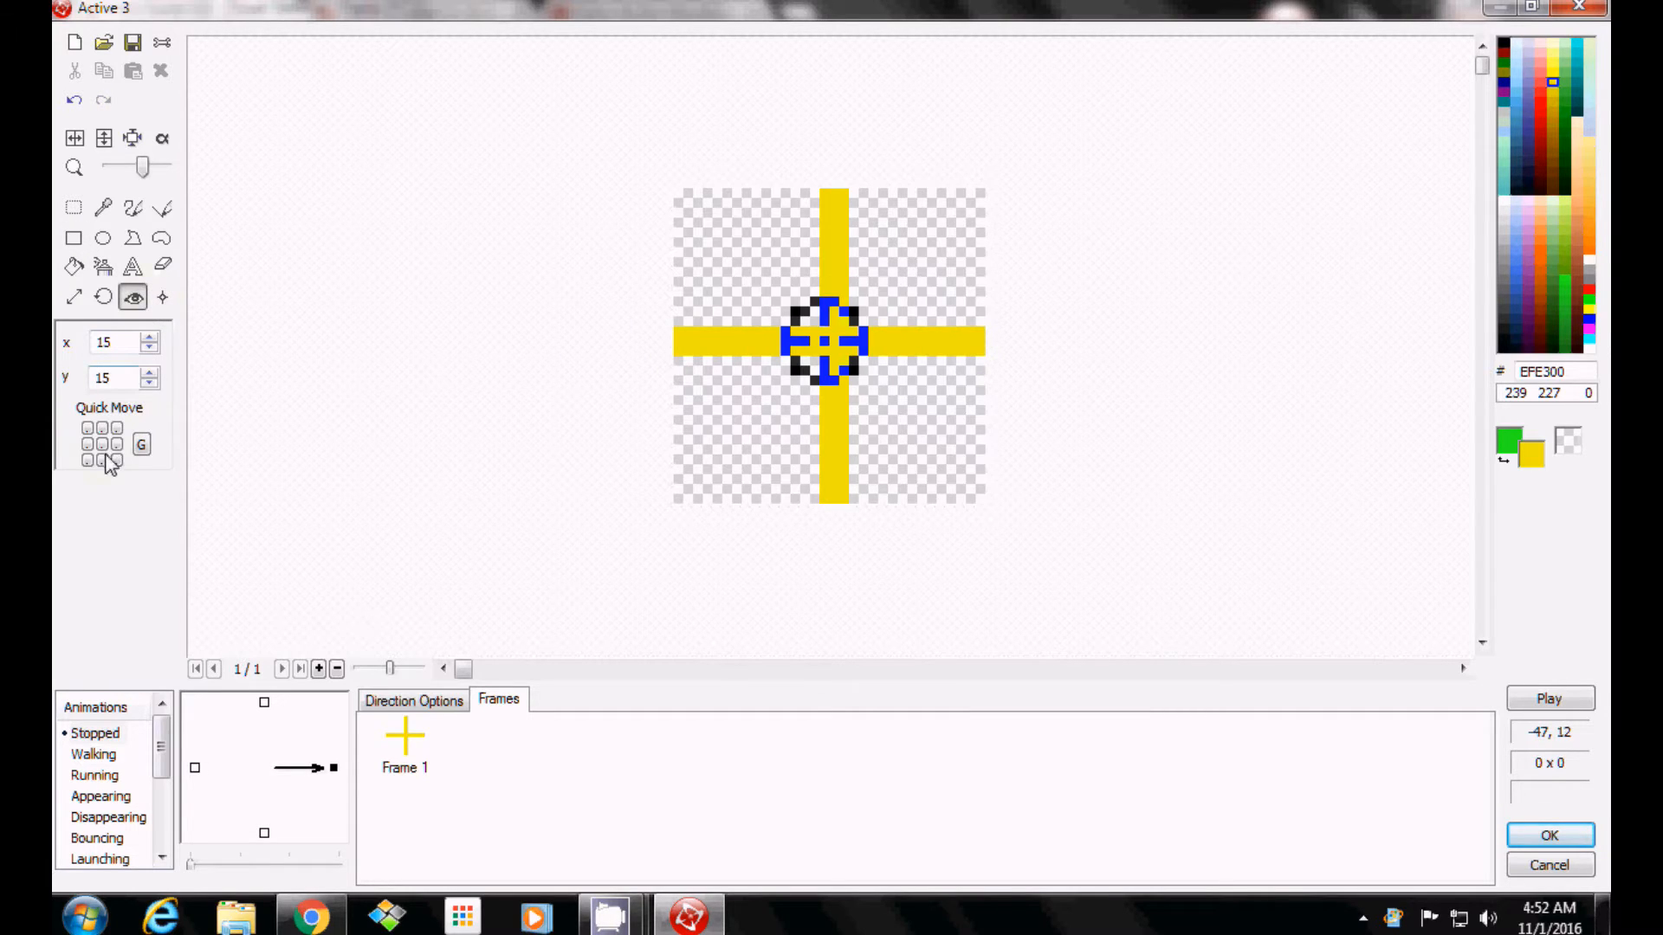
left_click(106, 444)
left_click(163, 298)
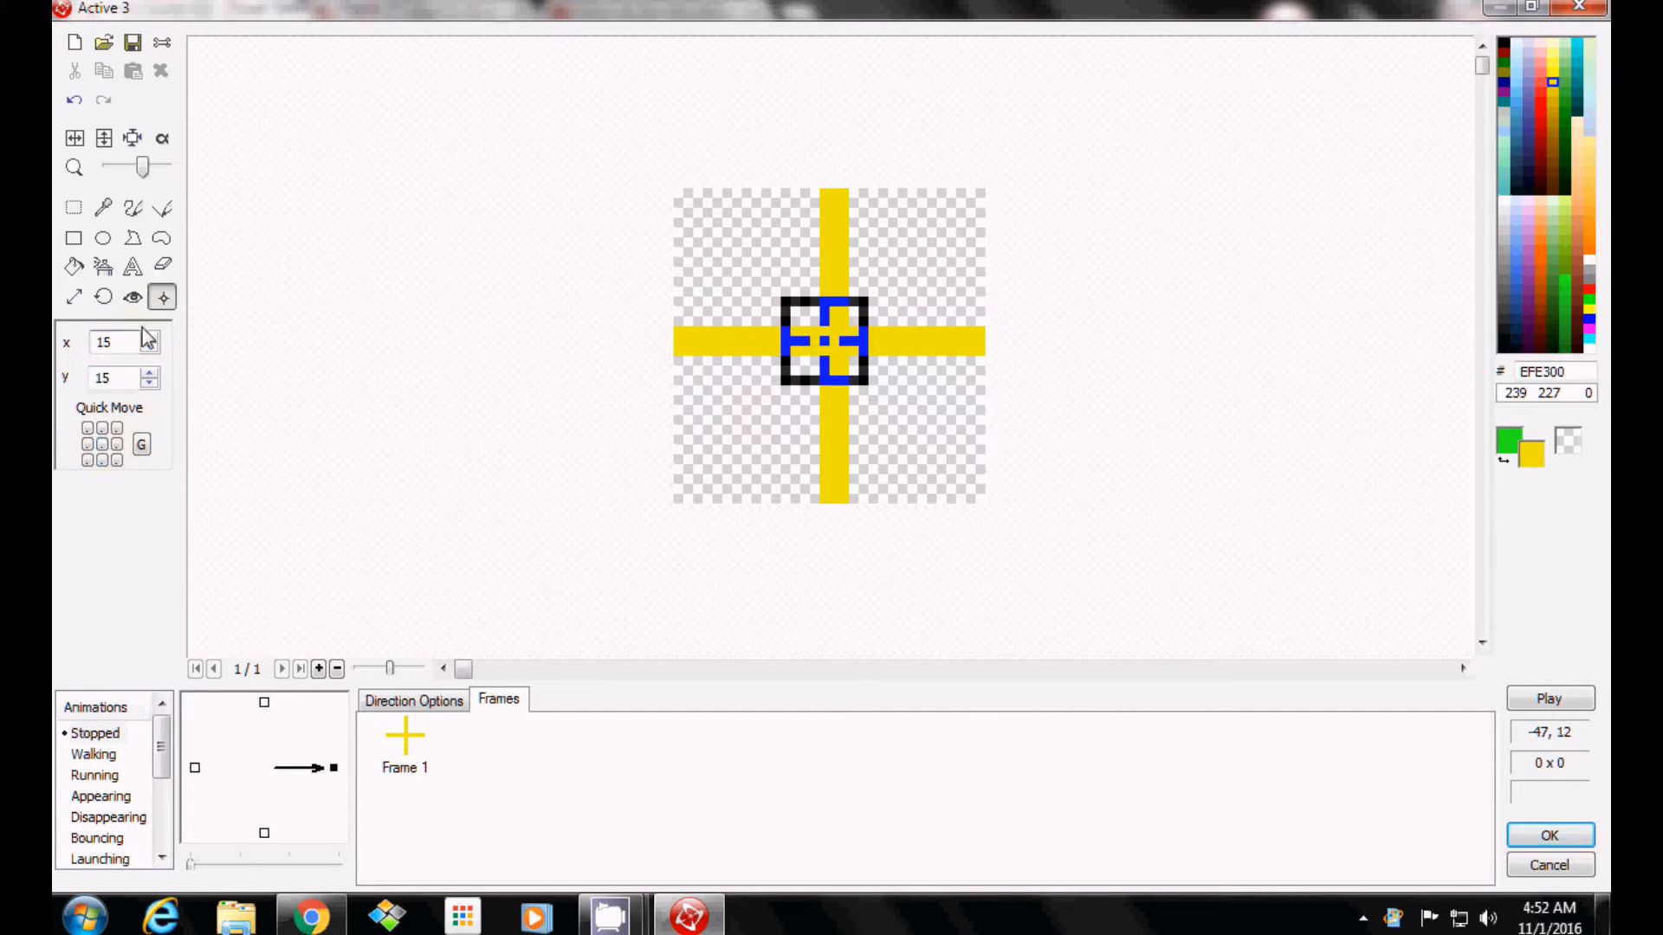
left_click(105, 445)
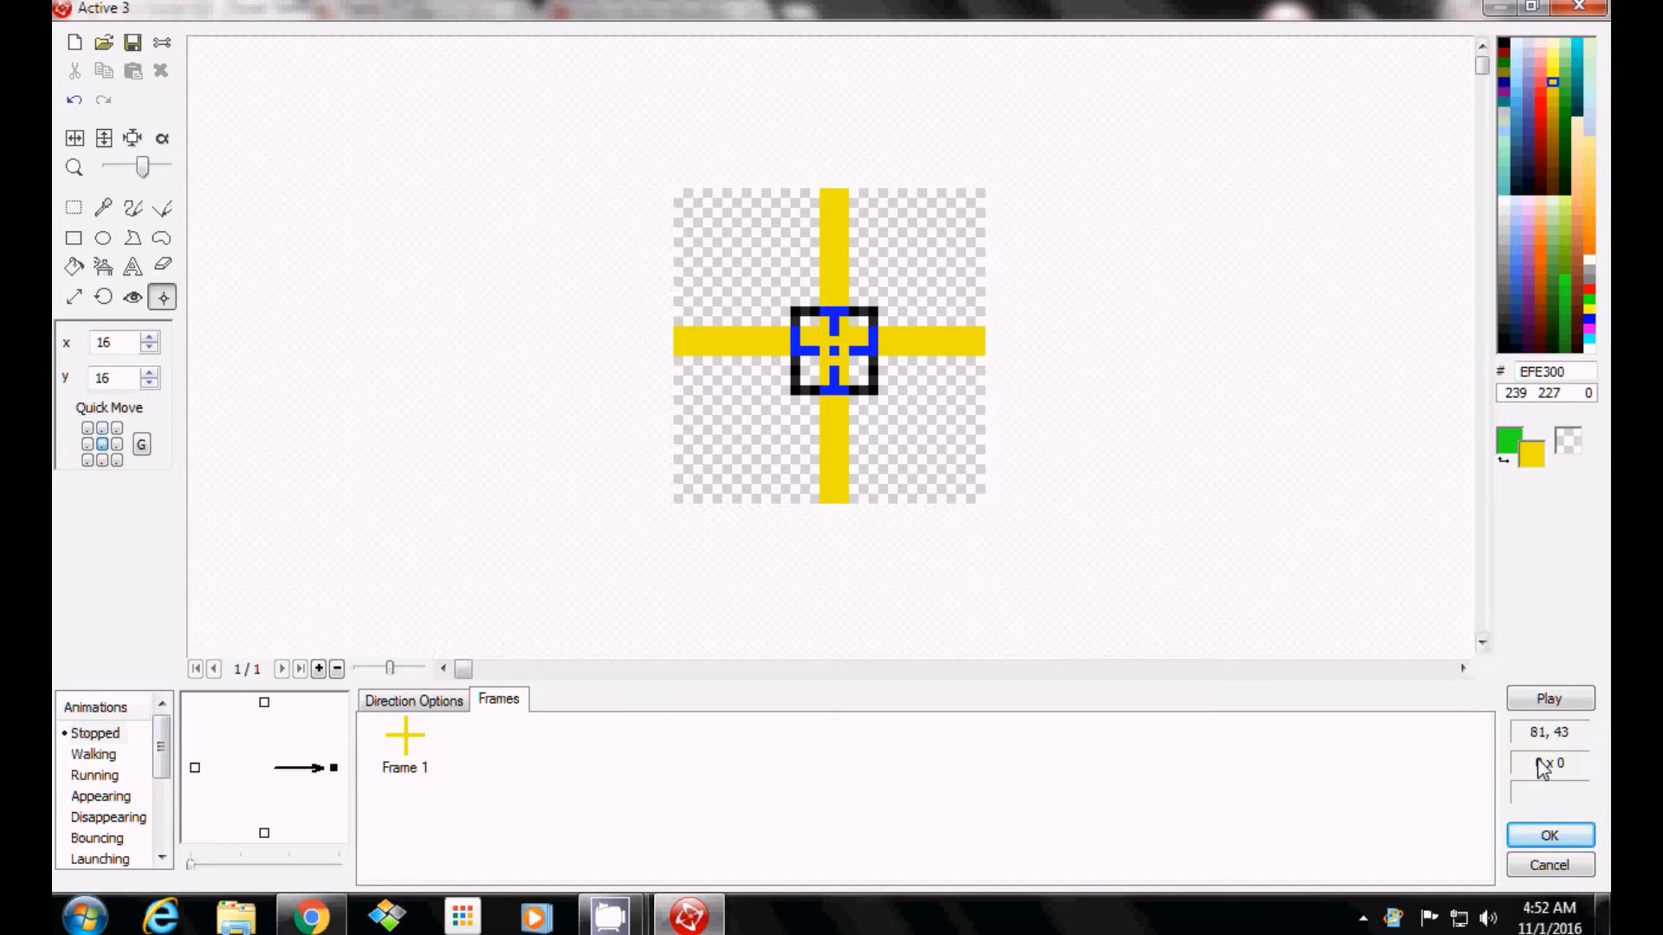
left_click(1549, 836)
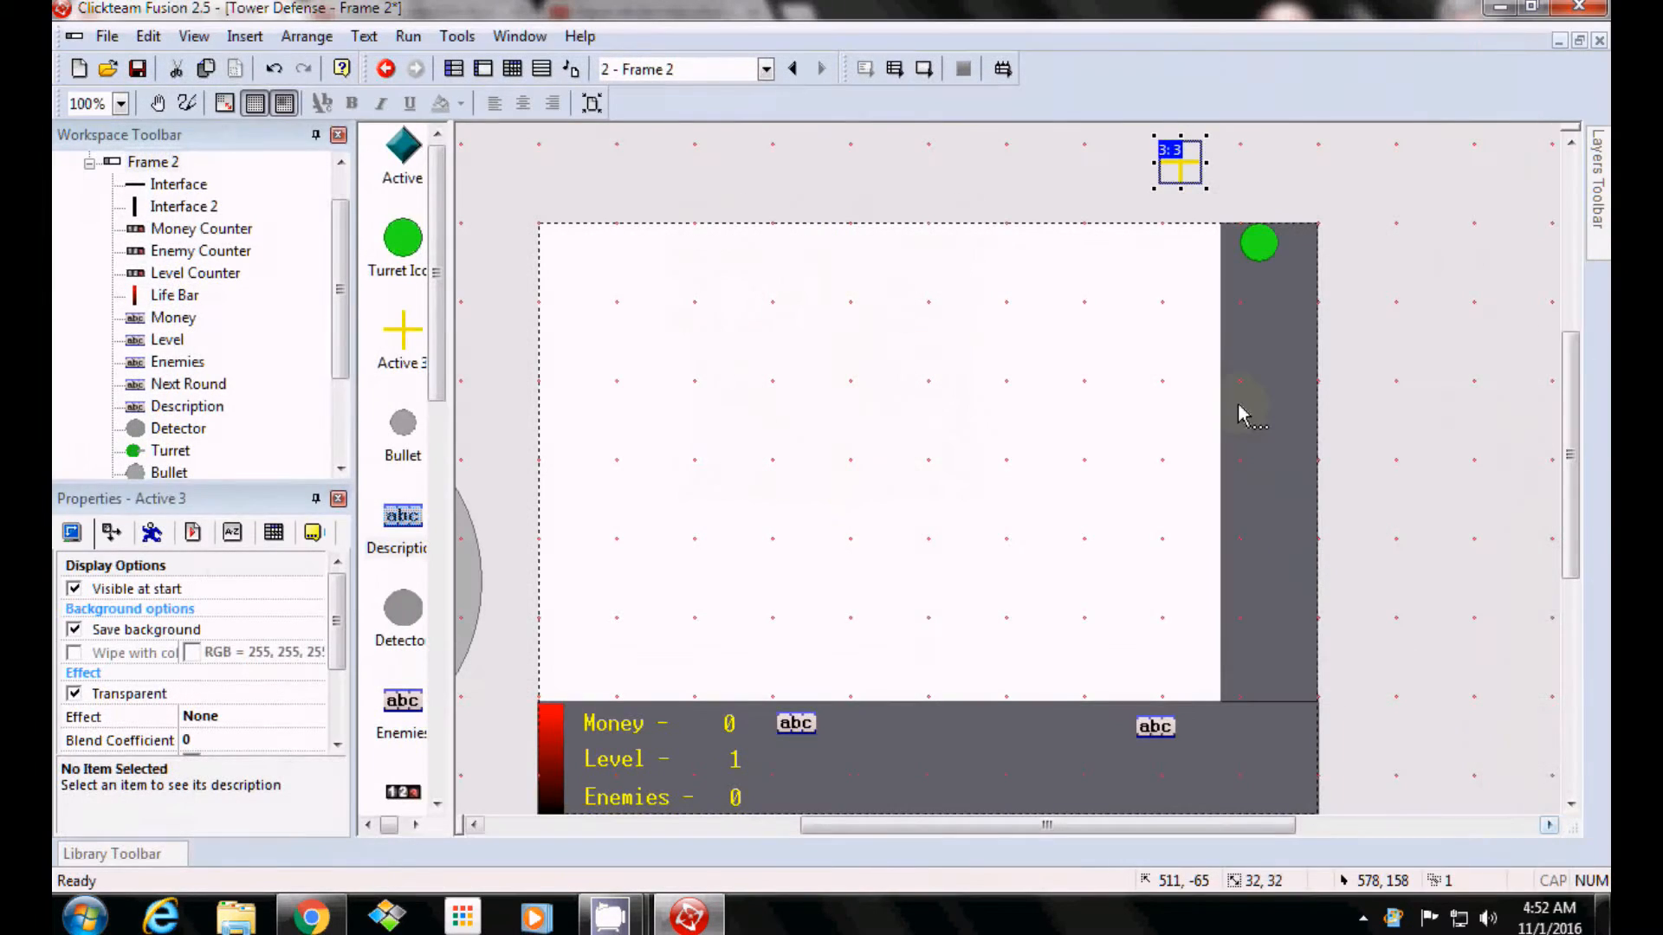
Centre the action point and hot spot of Turret Icon's green circle image at 16, 16 and save the image changes.
left_click(1259, 247)
double_click(1258, 250)
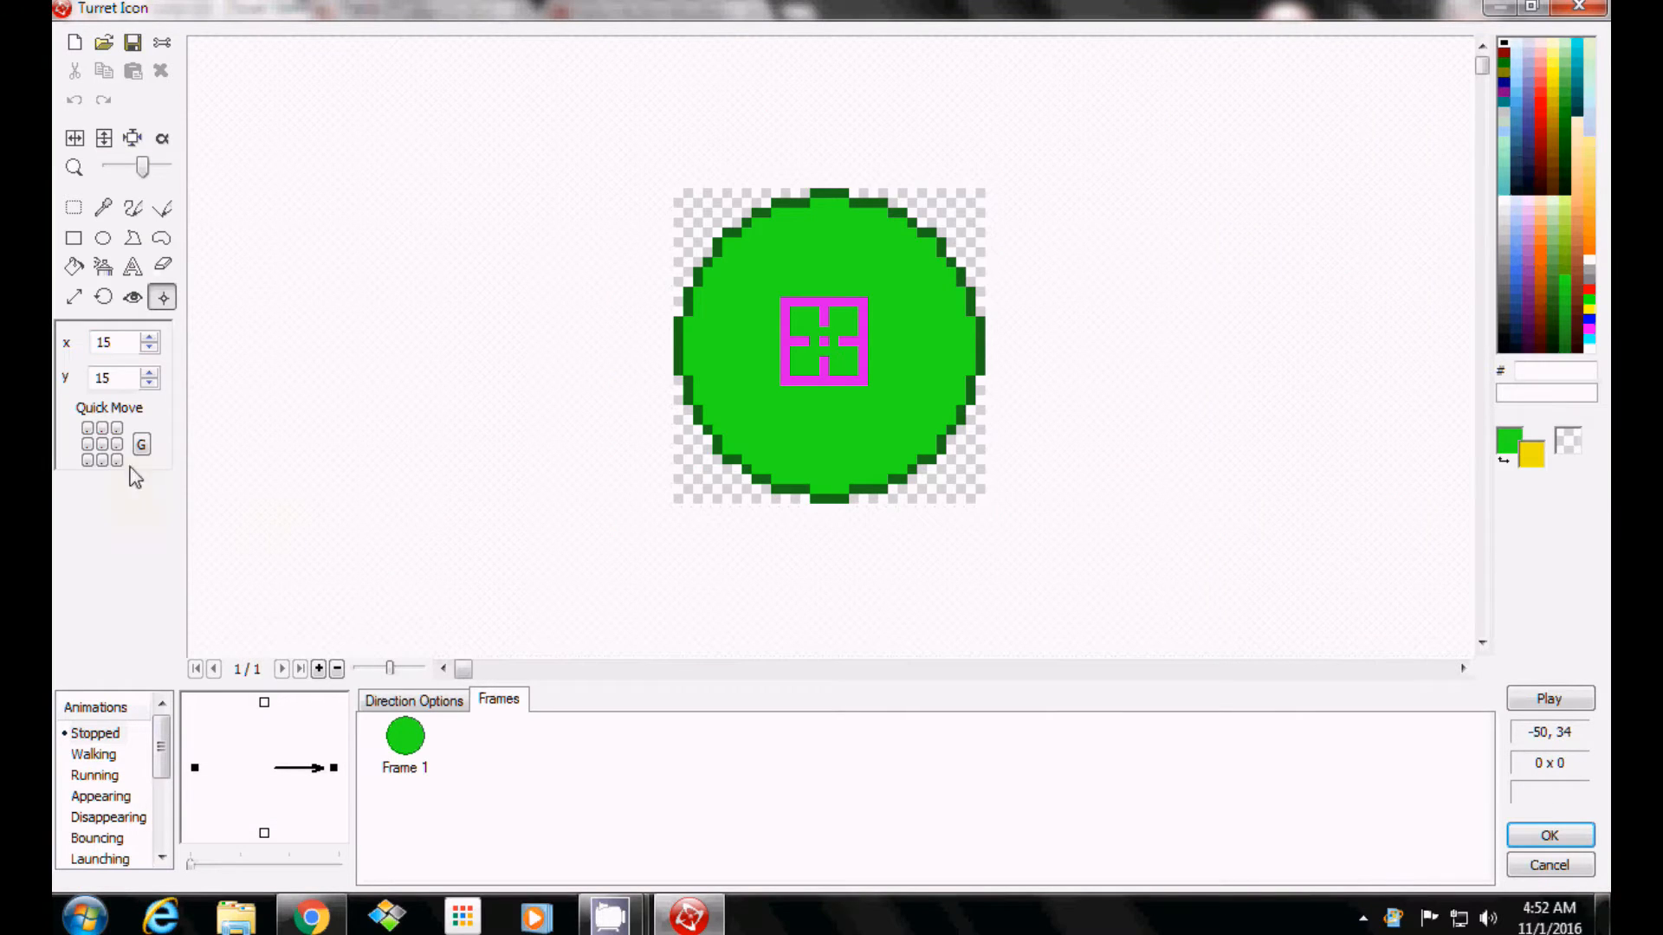
left_click(104, 445)
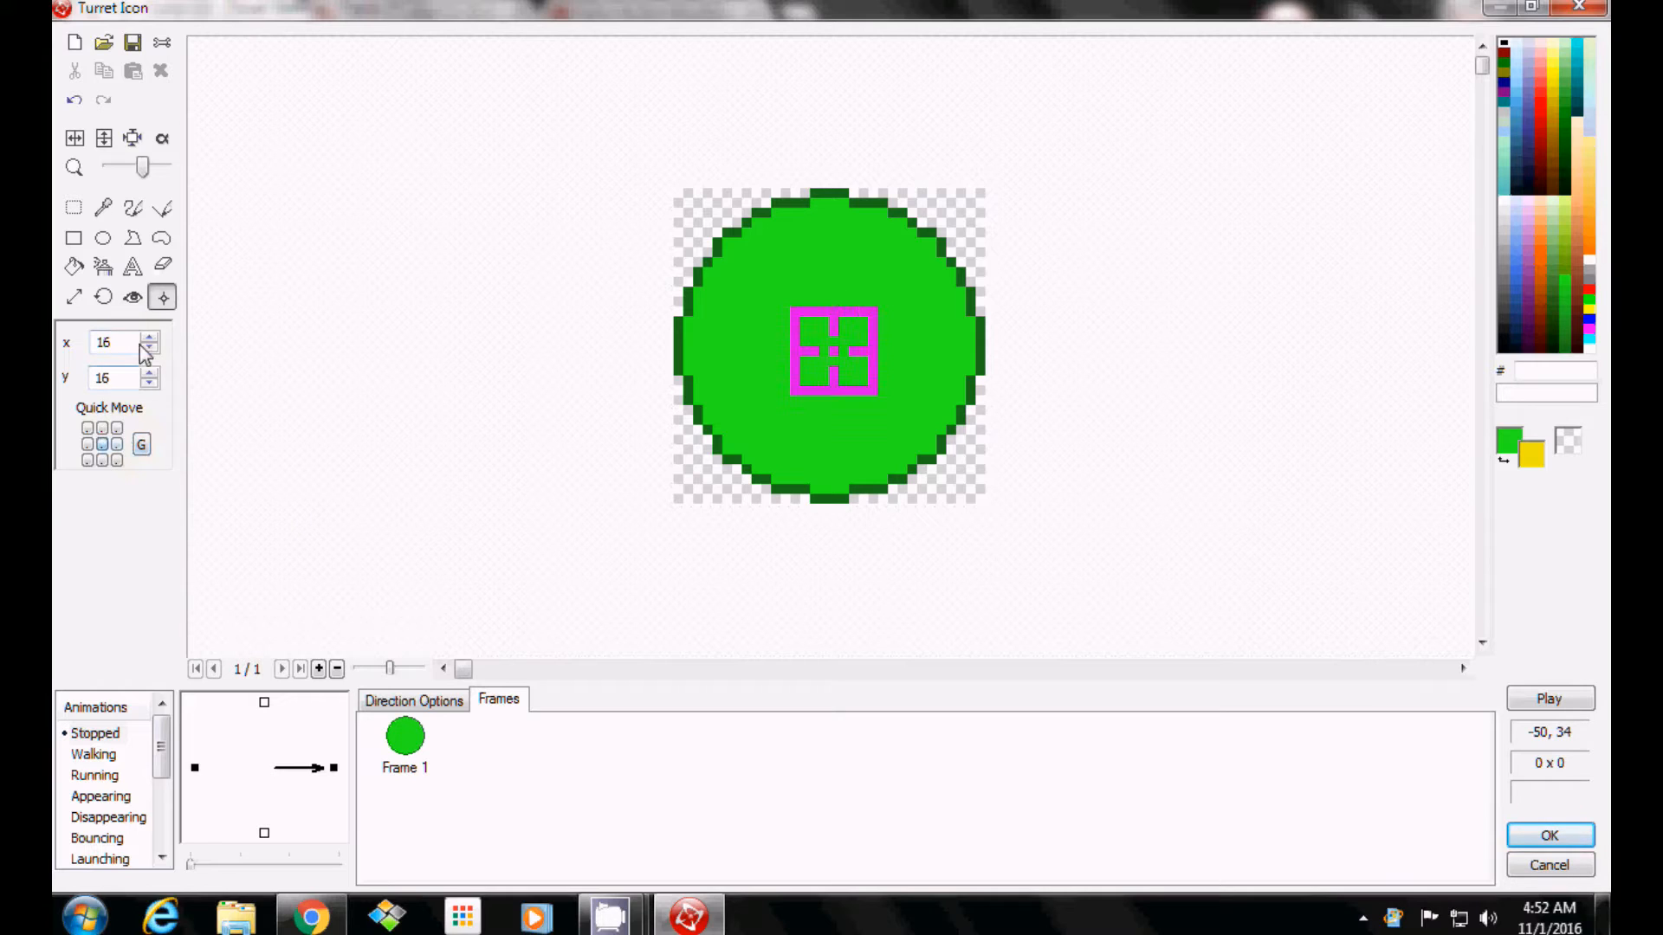
left_click(132, 297)
left_click(102, 446)
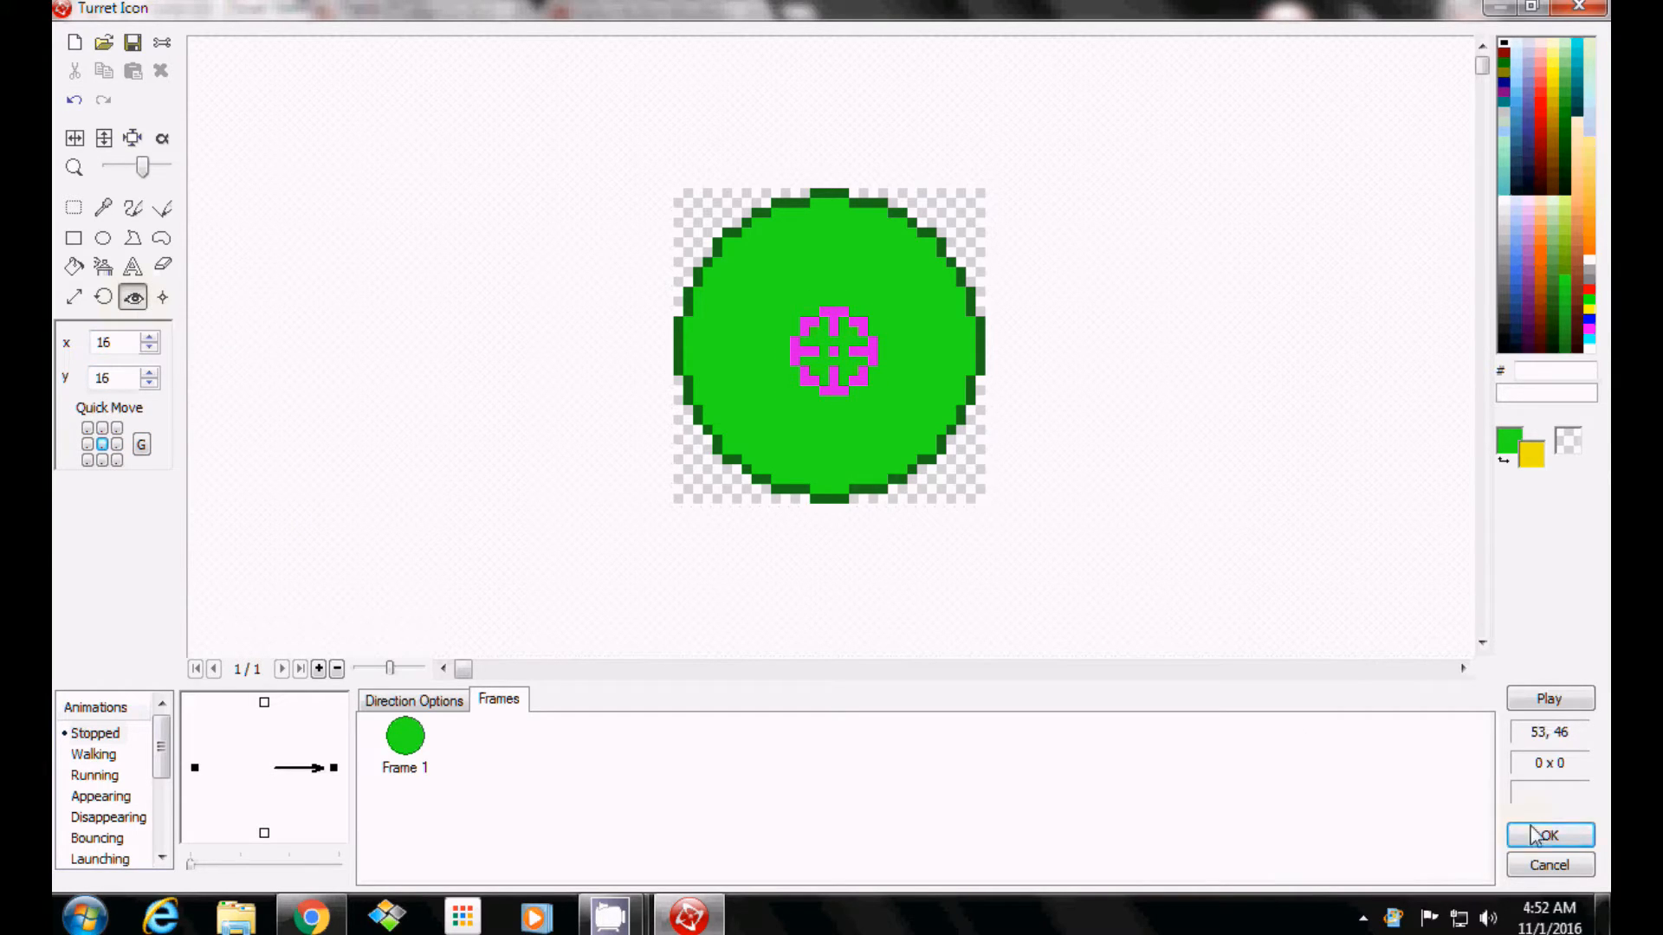
left_click(1589, 835)
left_click(909, 275)
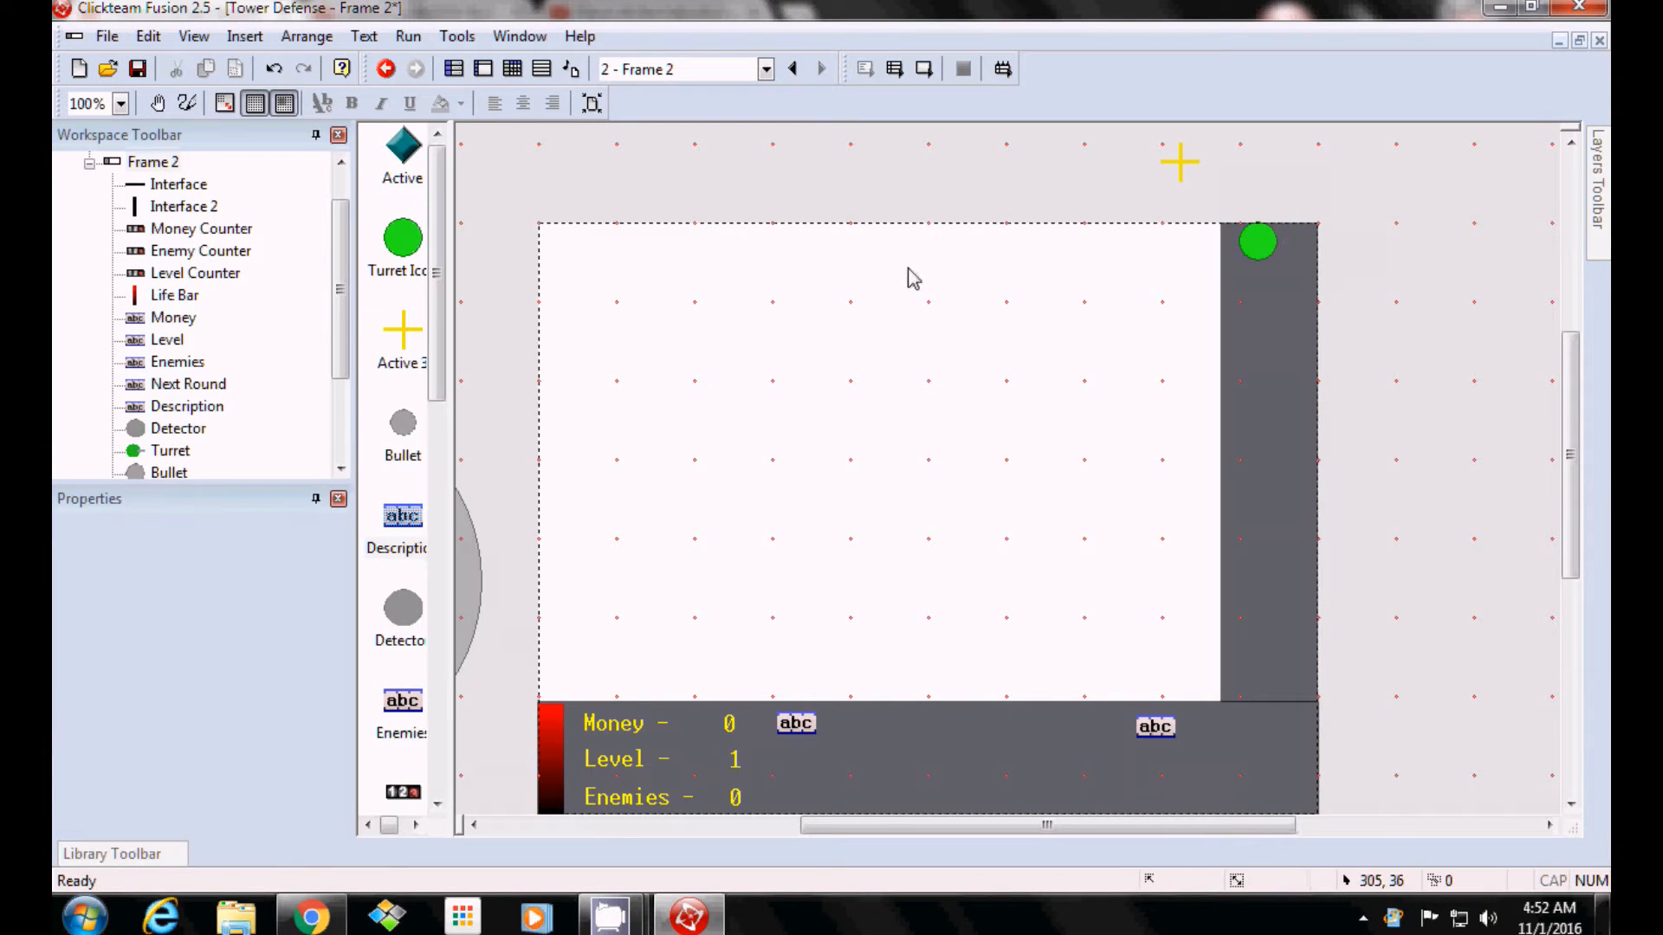
left_click_drag(1235, 827, 1173, 823)
scroll(916, 367, "up", 5)
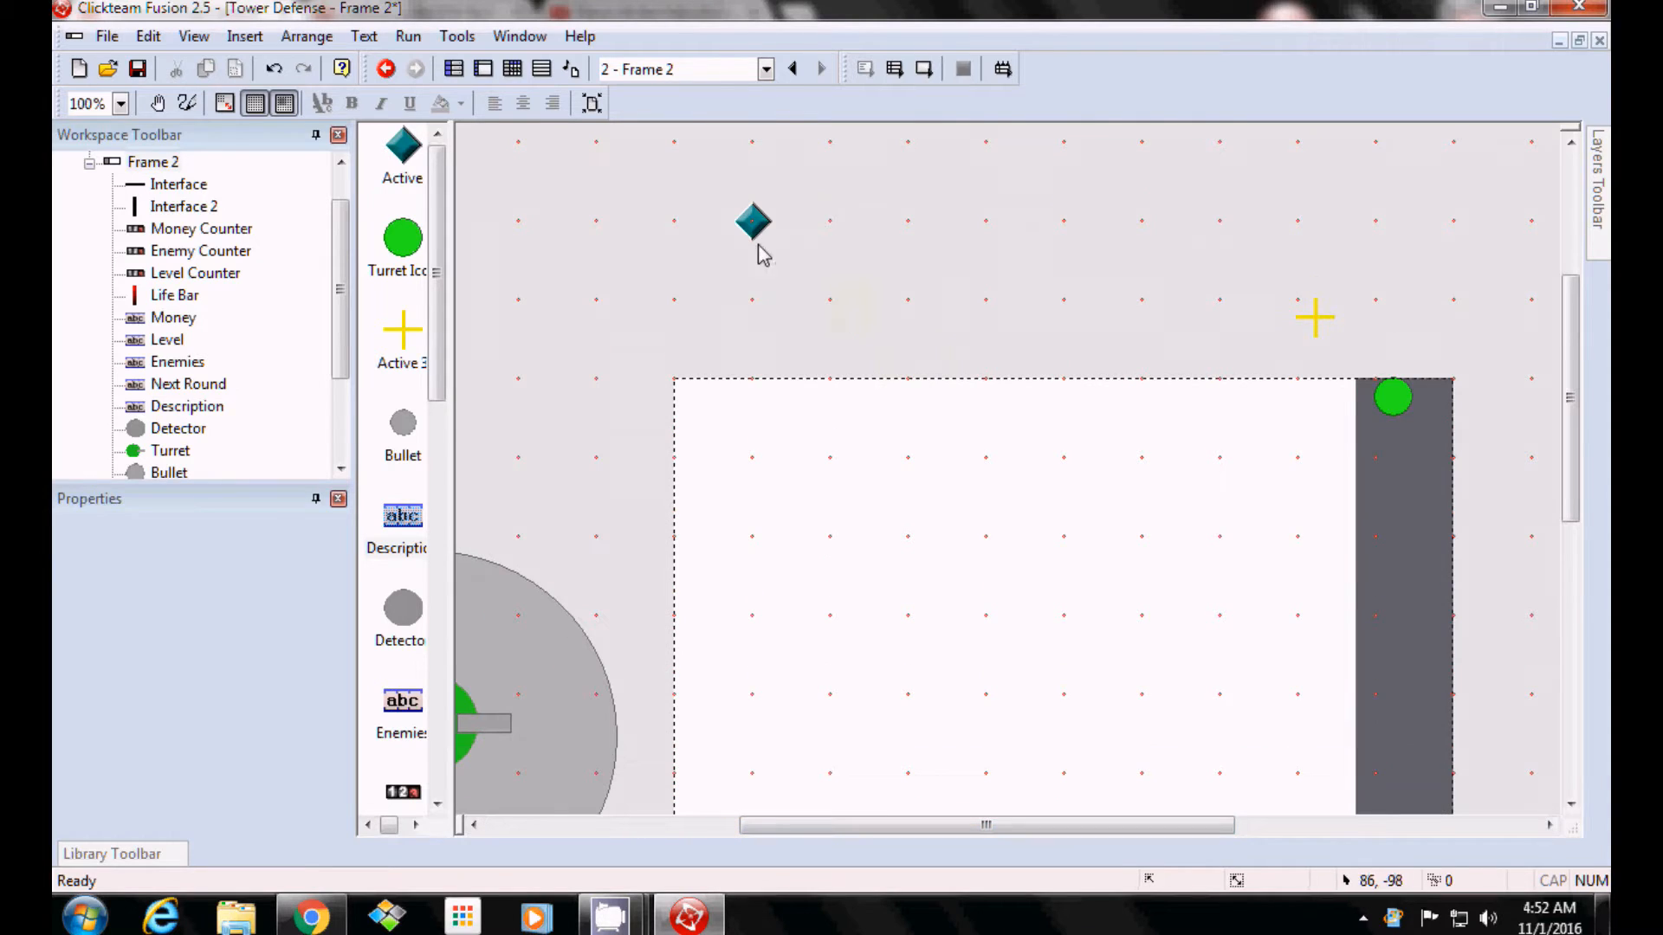
Clear the image of the diamond-shaped Active object and resize its blank canvas to 64 by 64.
double_click(753, 223)
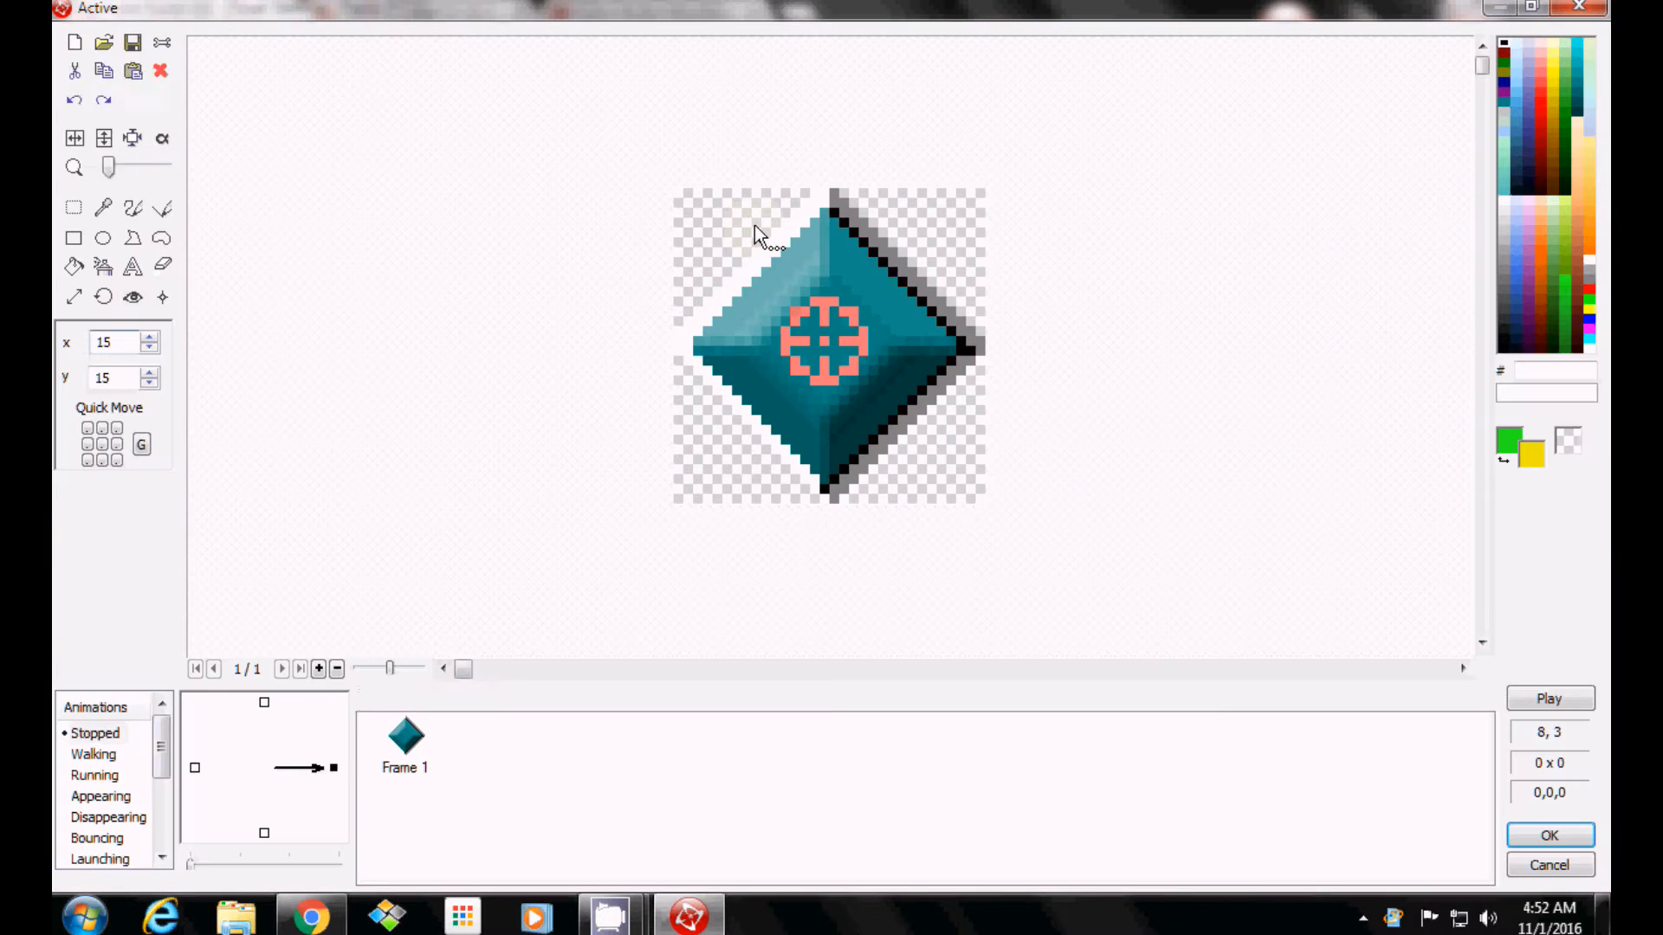
left_click(74, 43)
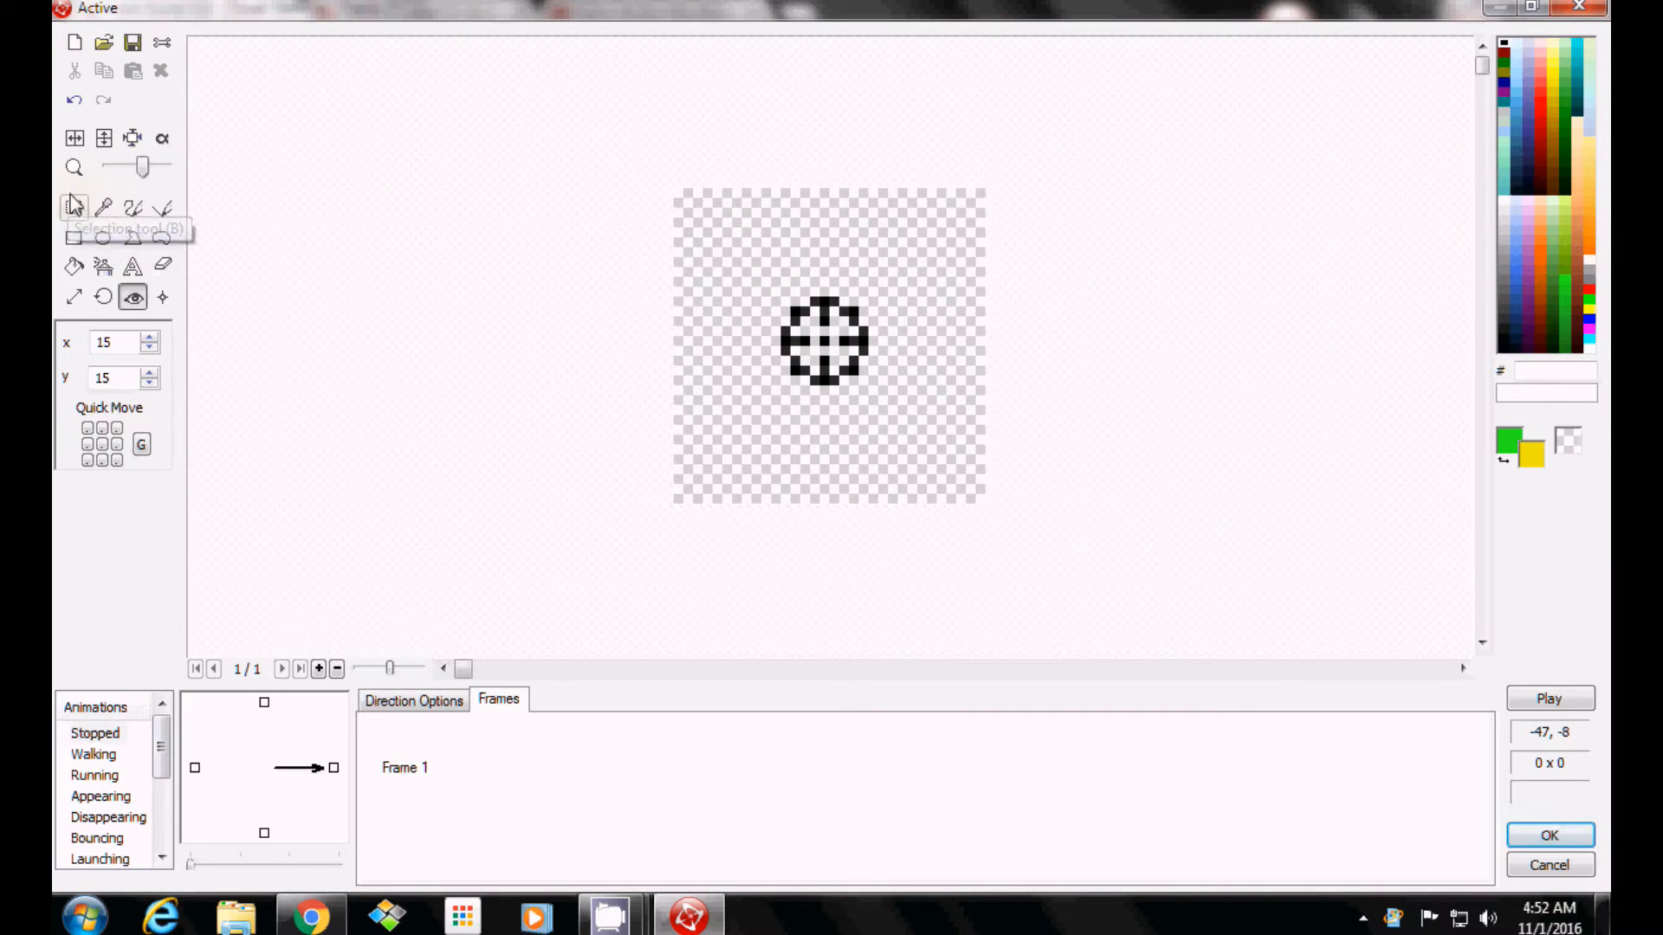
left_click(73, 298)
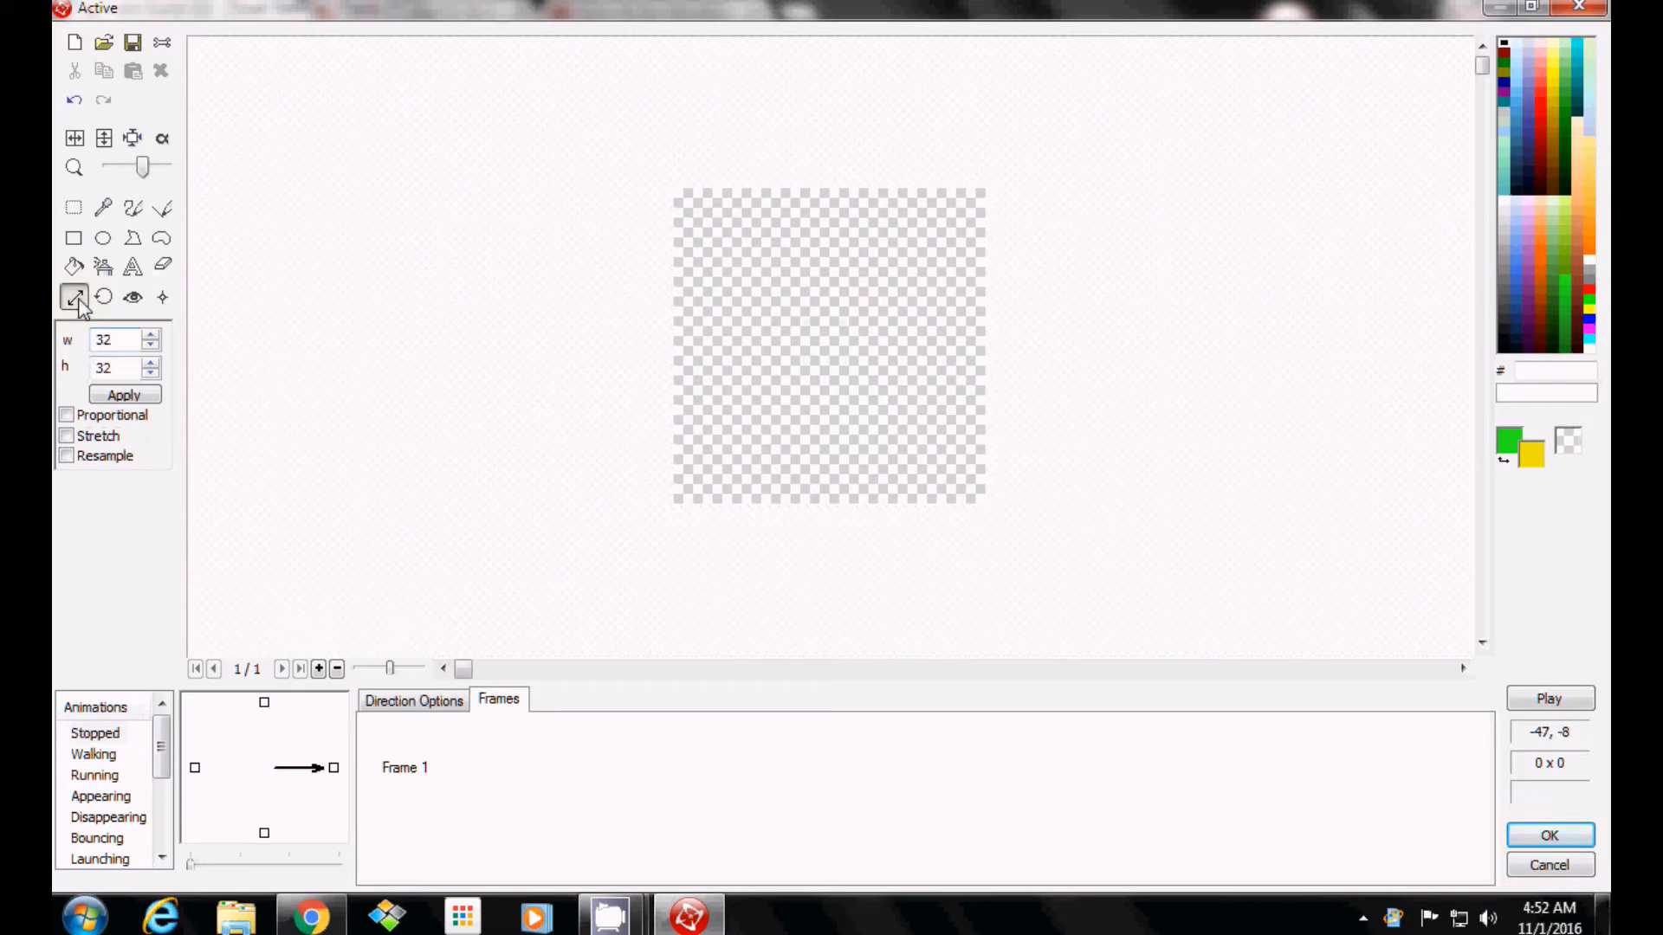
double_click(127, 338)
type("64")
key("Tab")
type("64")
left_click(140, 398)
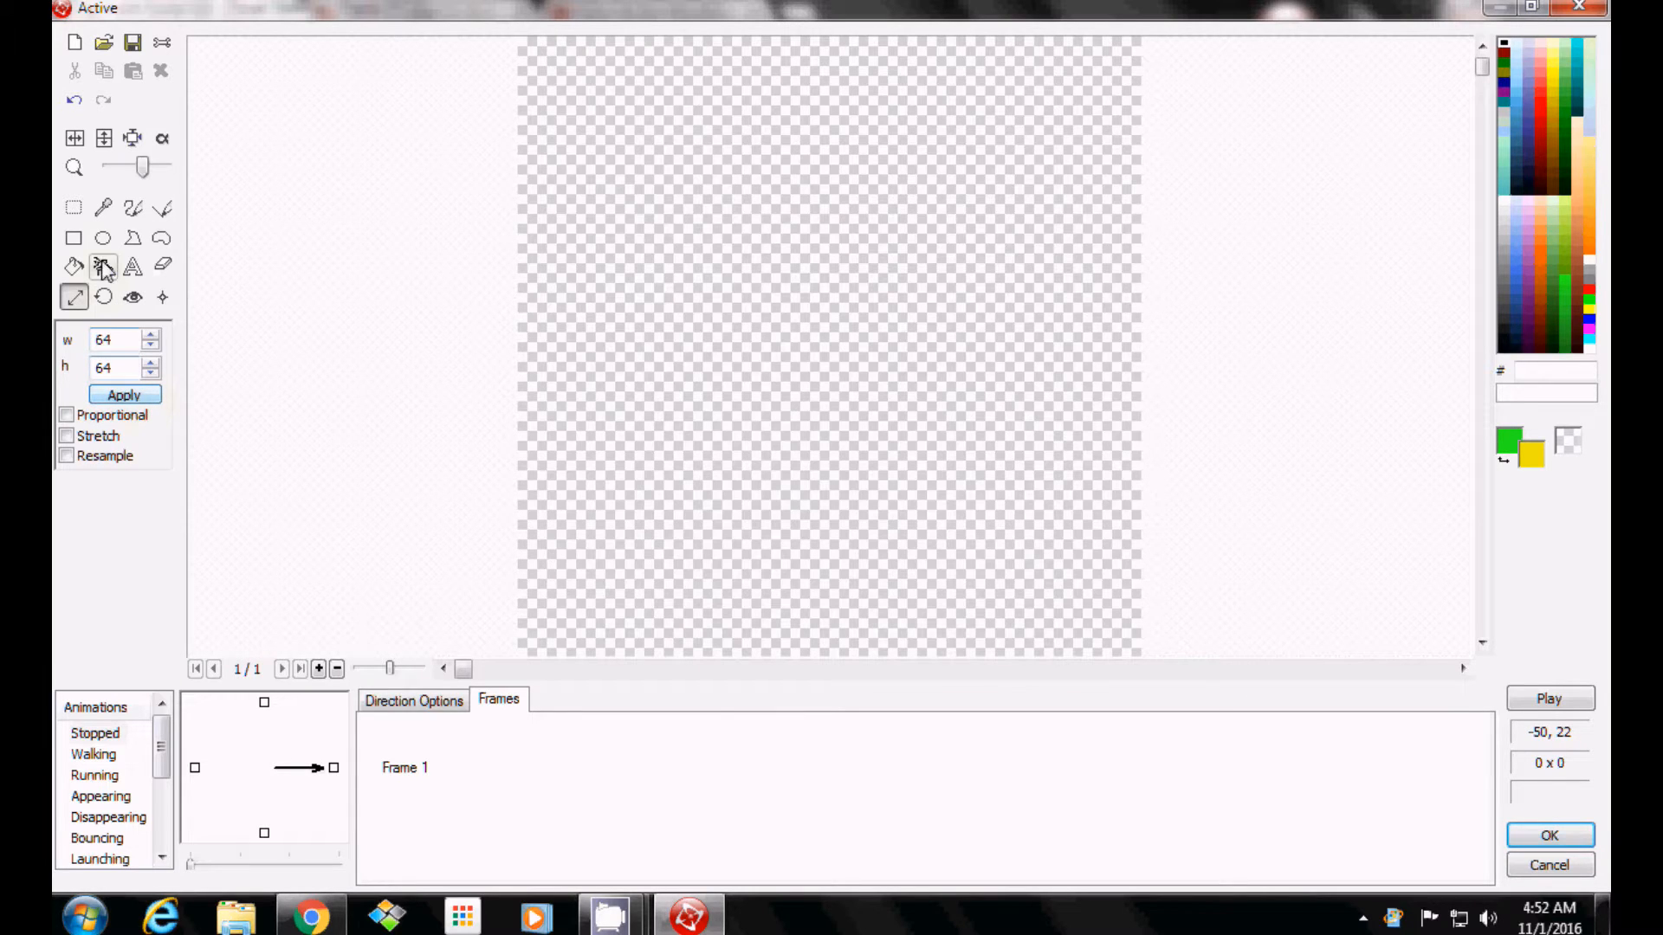
Fill the right-facing image with dark green (1F731F) and the left-facing image with bright green, and save the image changes.
left_click_drag(142, 166, 132, 169)
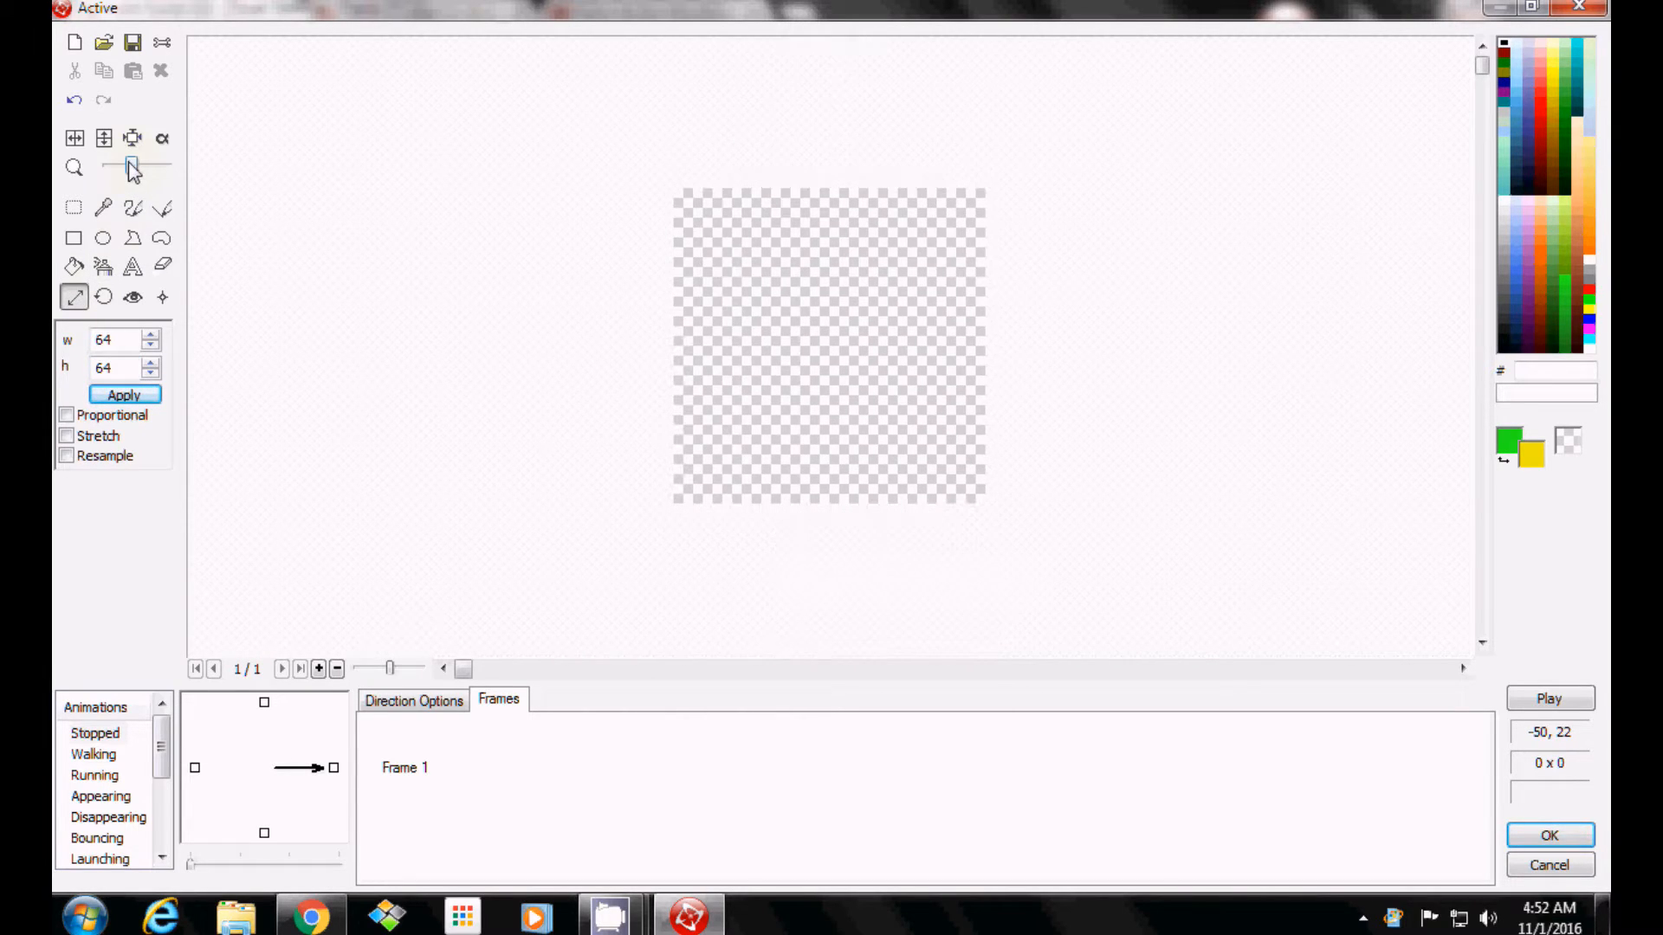
left_click(73, 267)
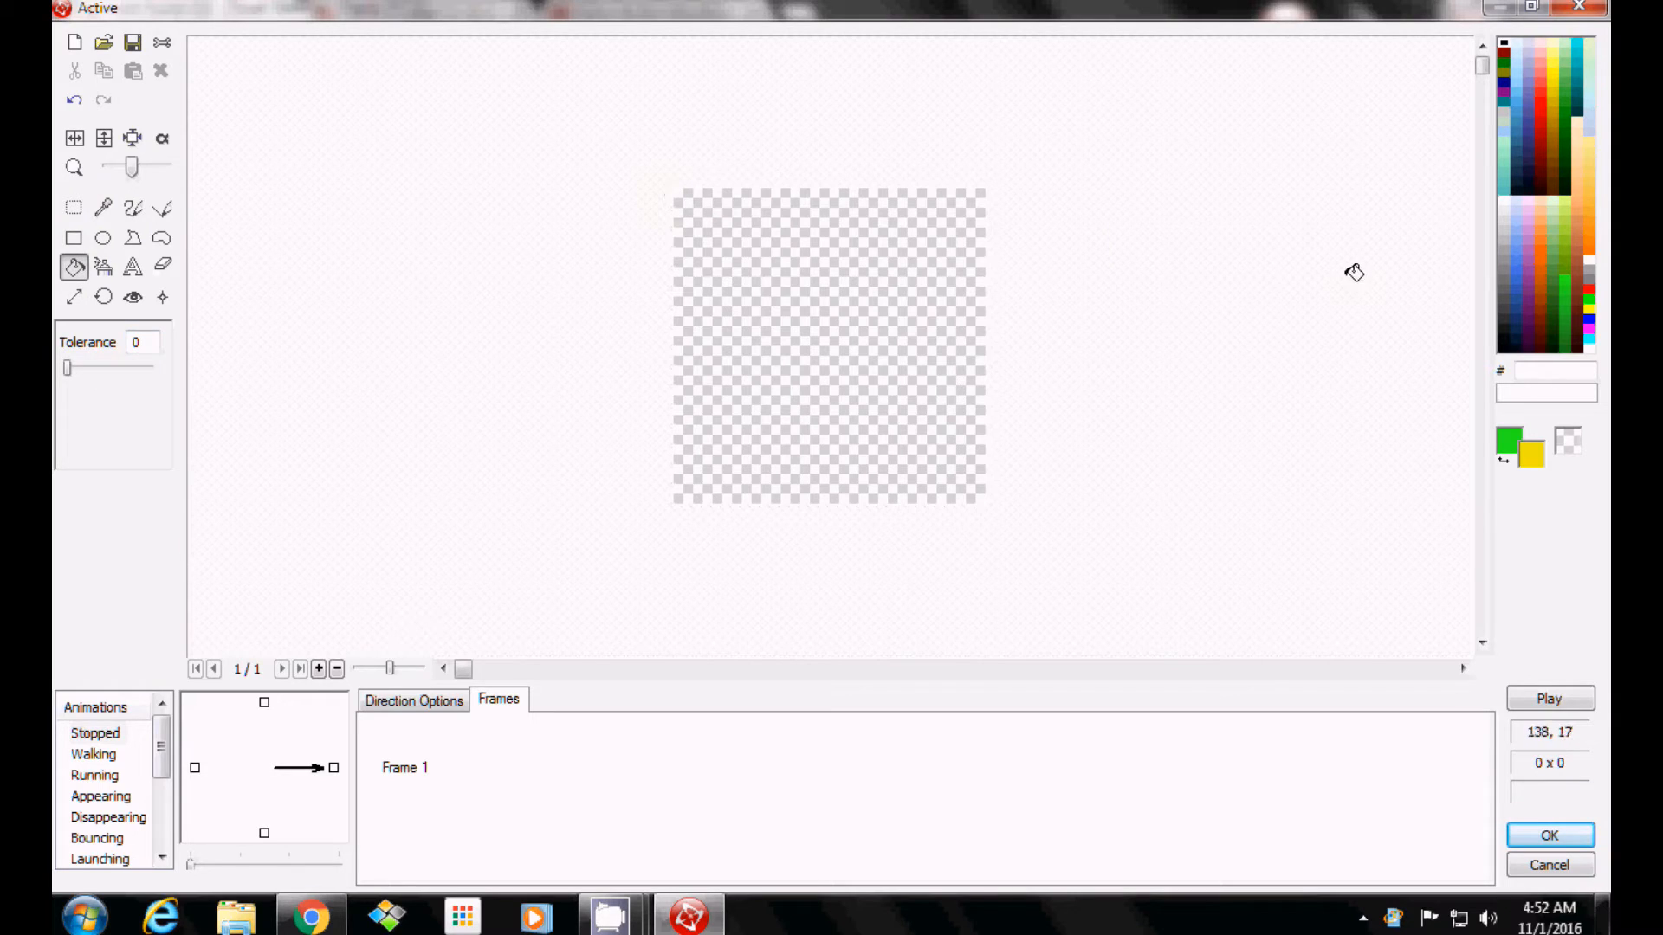
left_click(1565, 346)
left_click(982, 340)
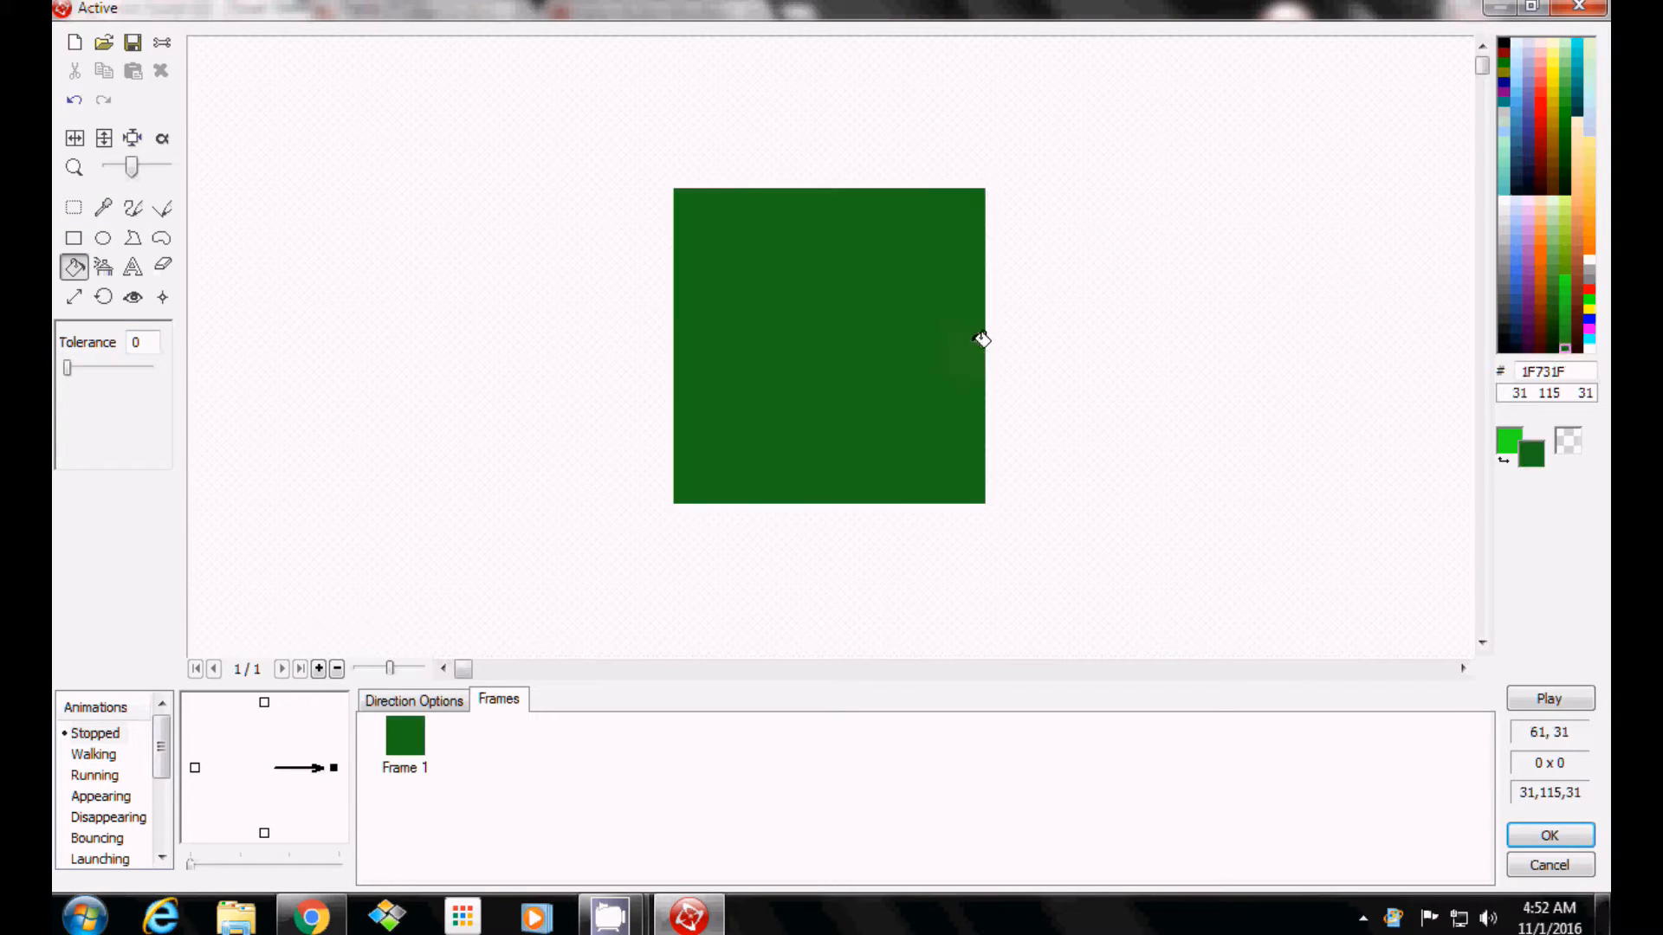
left_click(195, 770)
left_click(910, 388)
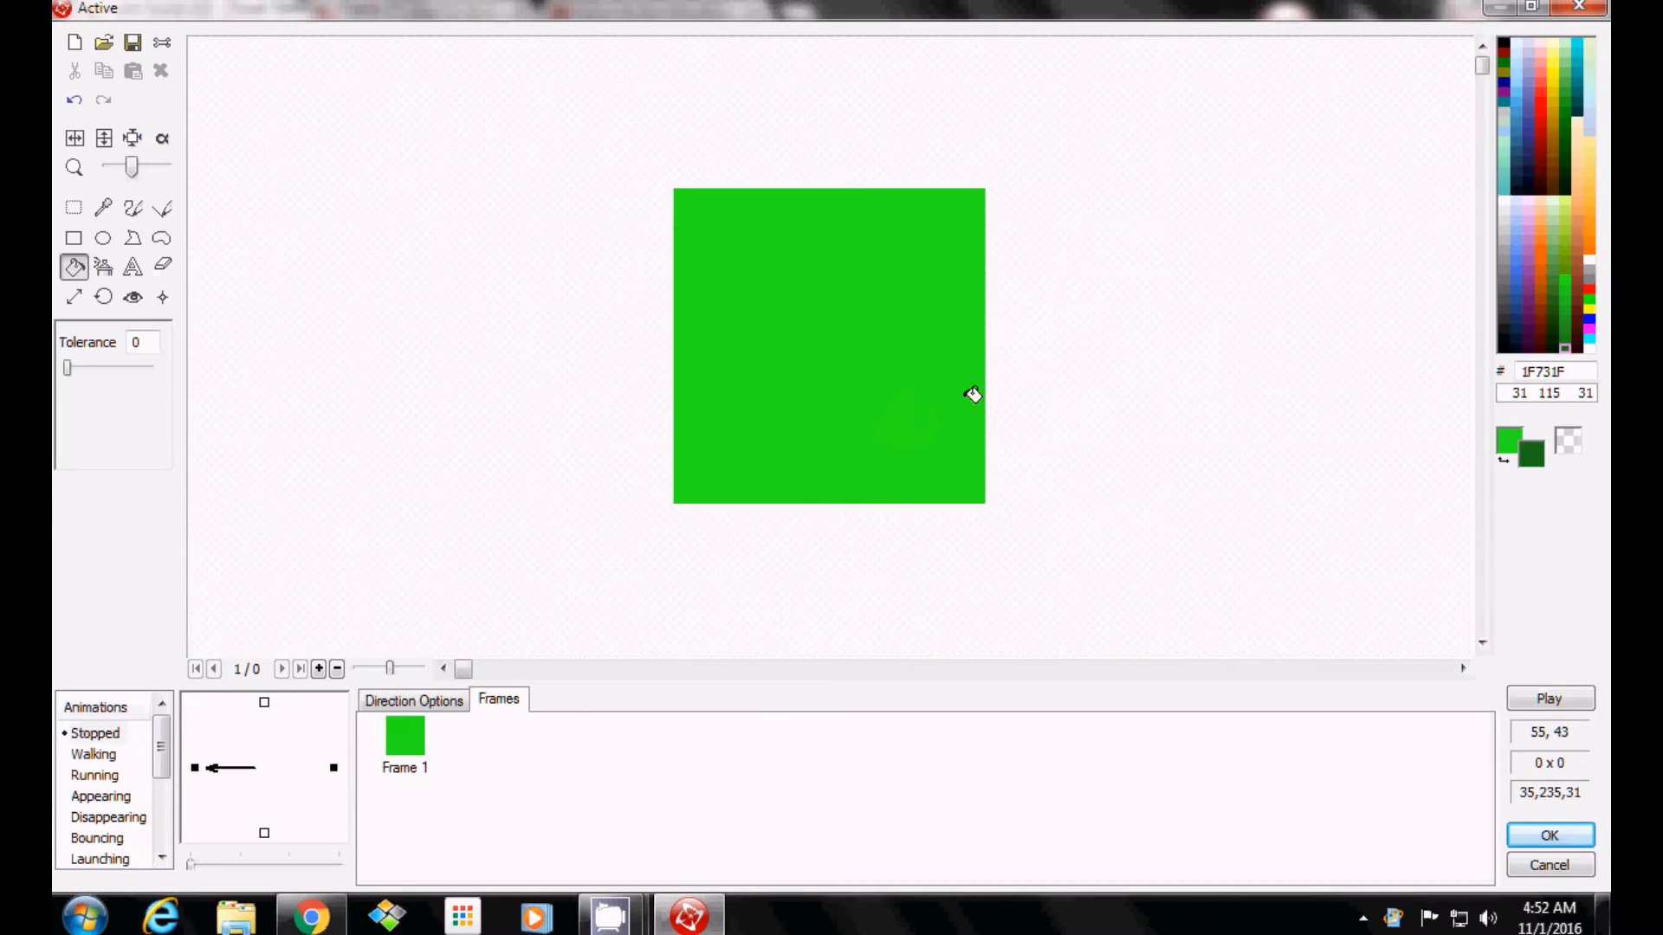
left_click(1573, 836)
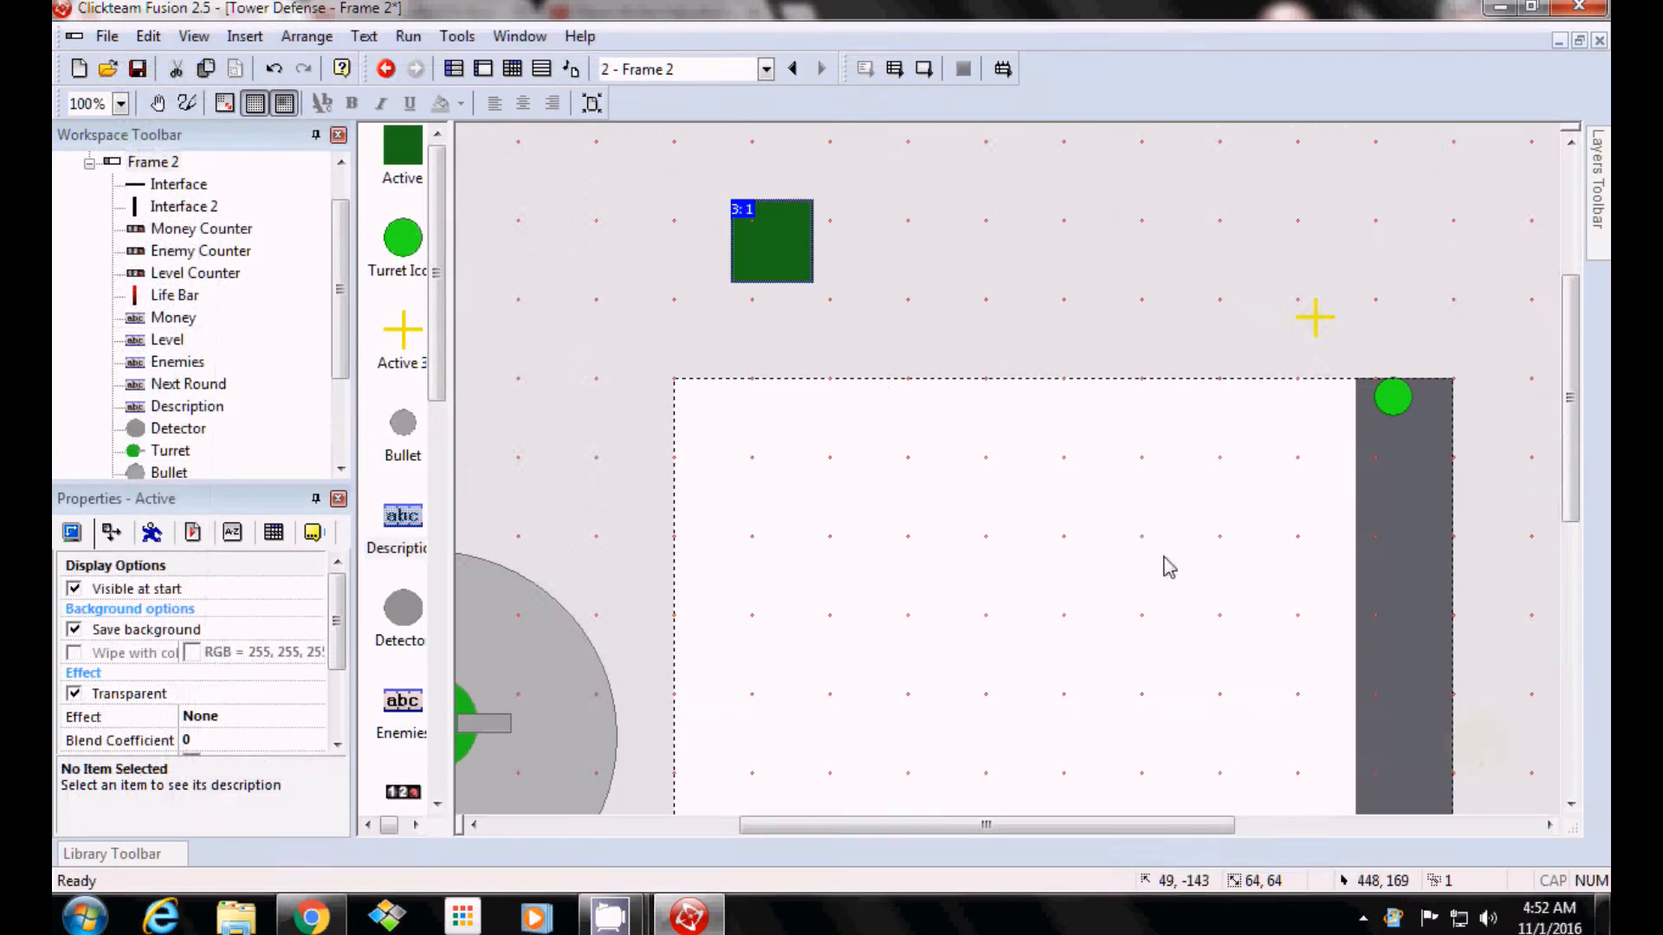
Move the dark green Active square to 0, 0 in the upper-left corner of the play area.
left_click_drag(761, 230, 716, 417)
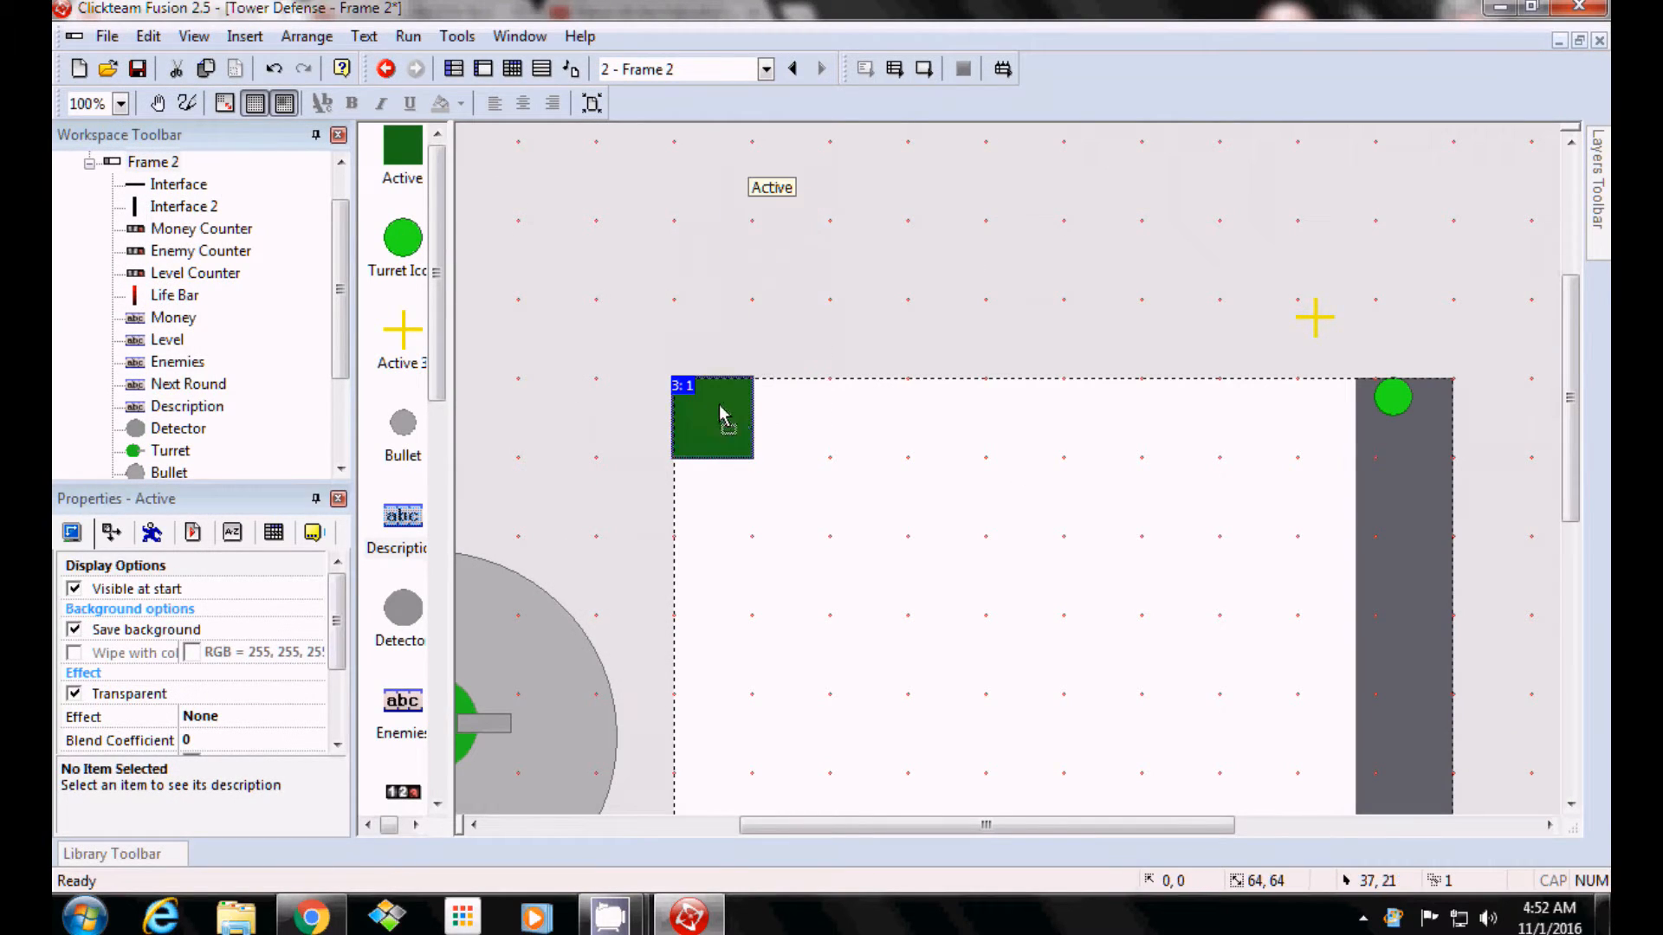
left_click(966, 322)
left_click(194, 36)
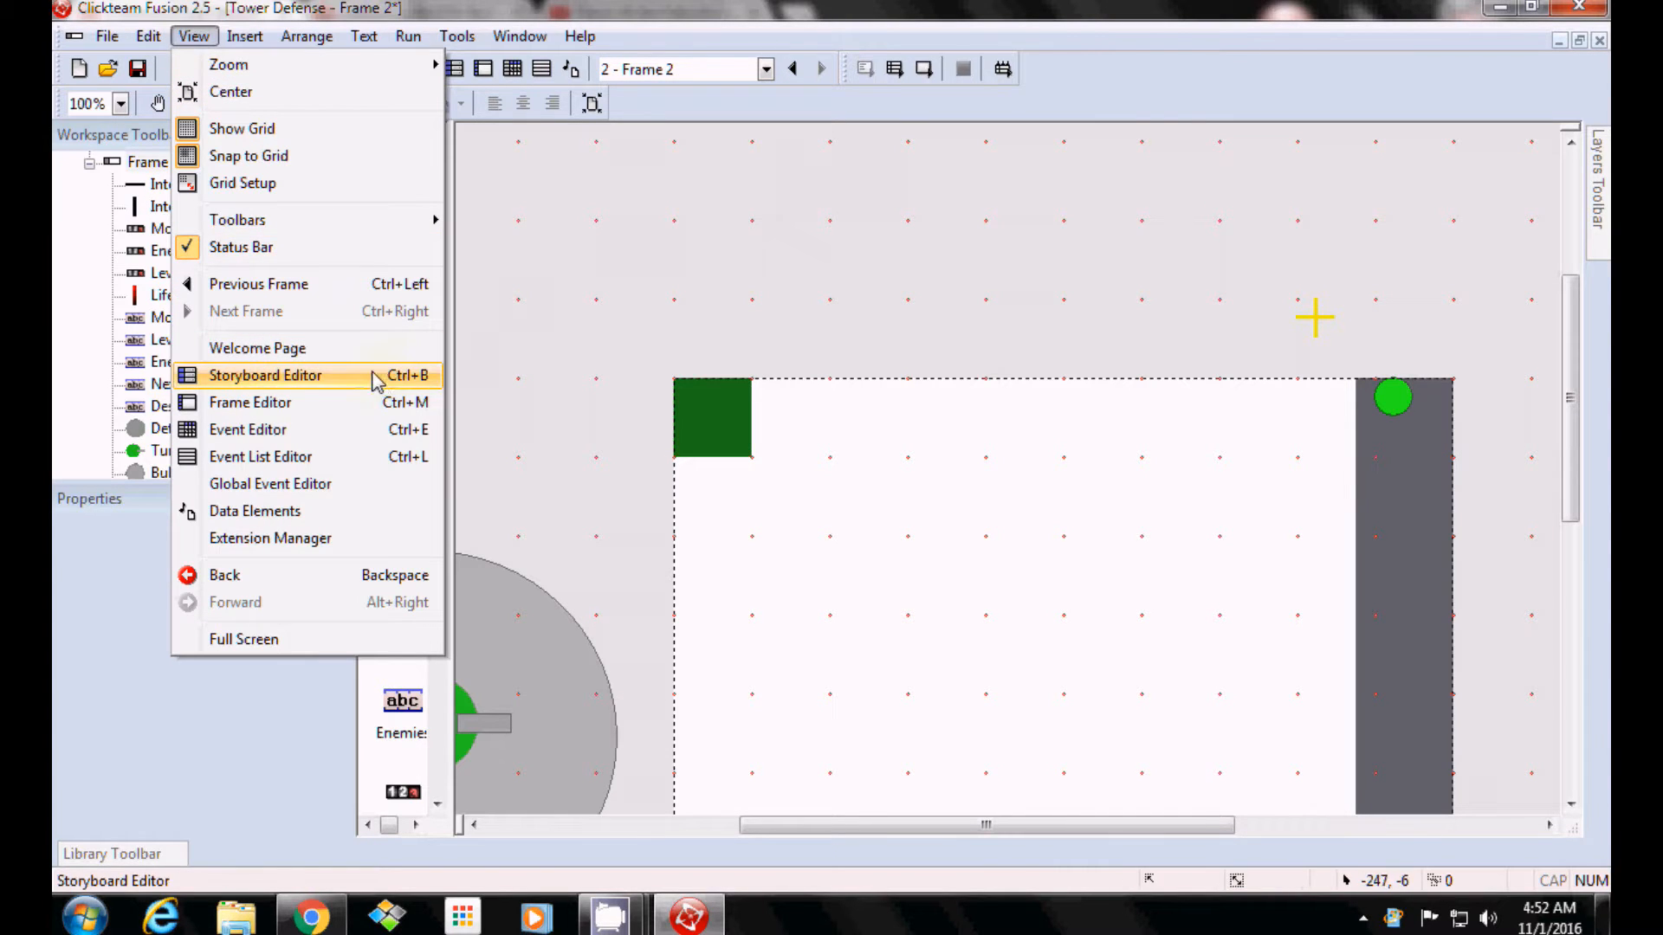
left_click(562, 260)
scroll(597, 364, "down", 3)
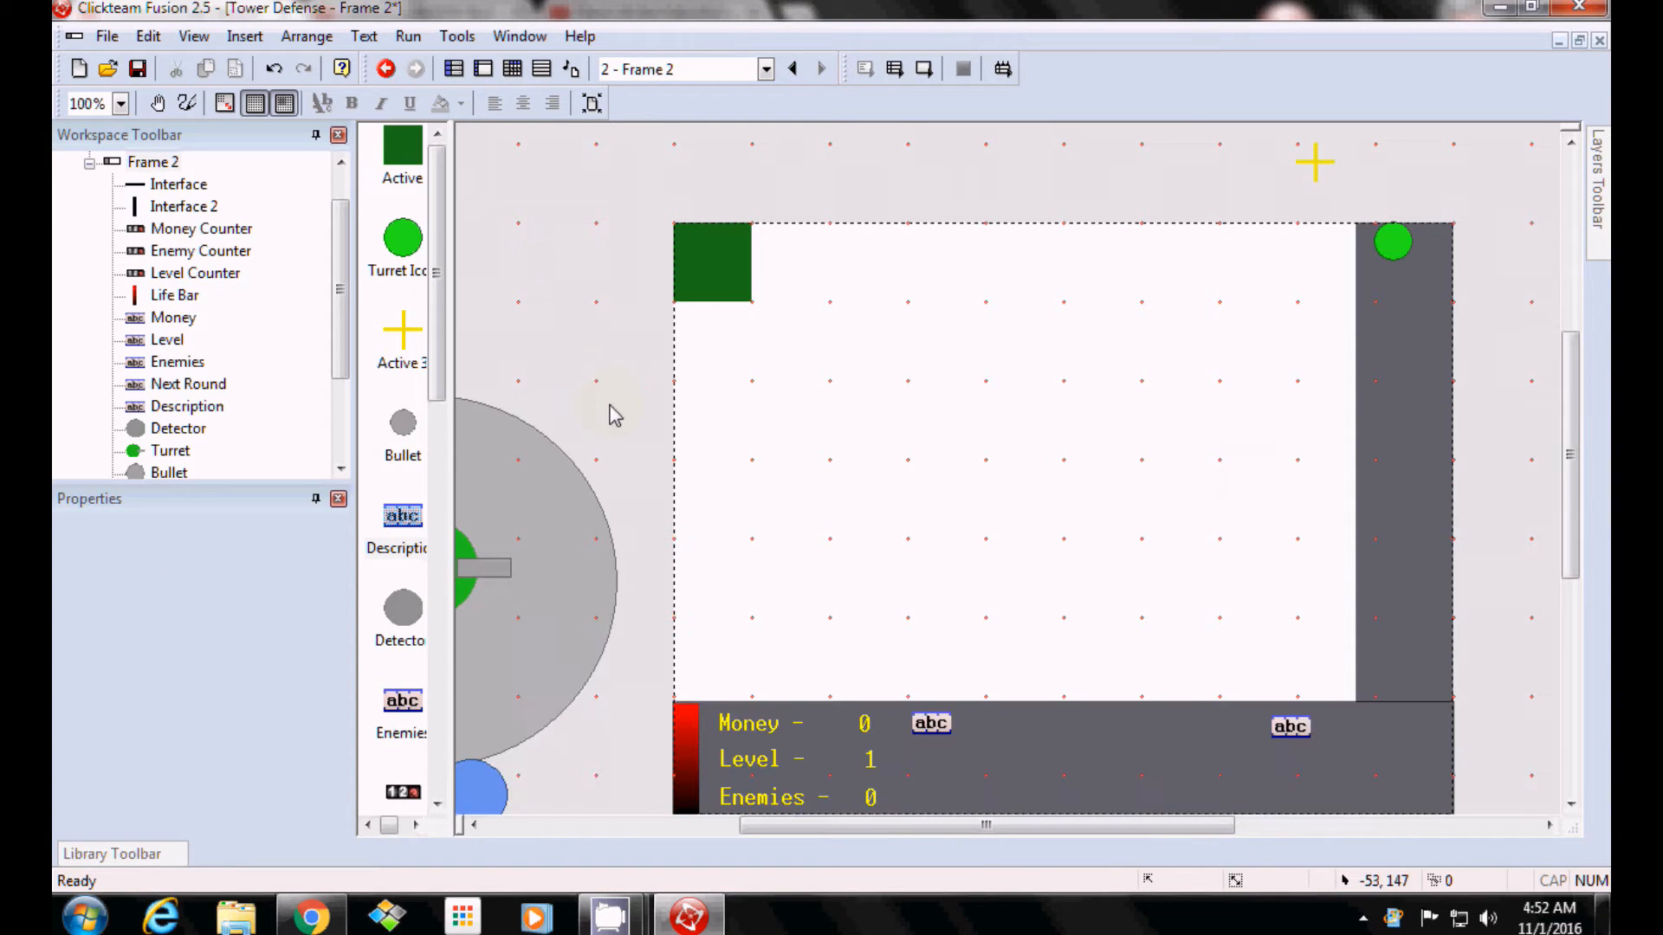
Try duplicating the dark green square into 8 rows and 2 columns, and undo the duplication.
left_click(742, 264)
right_click(721, 262)
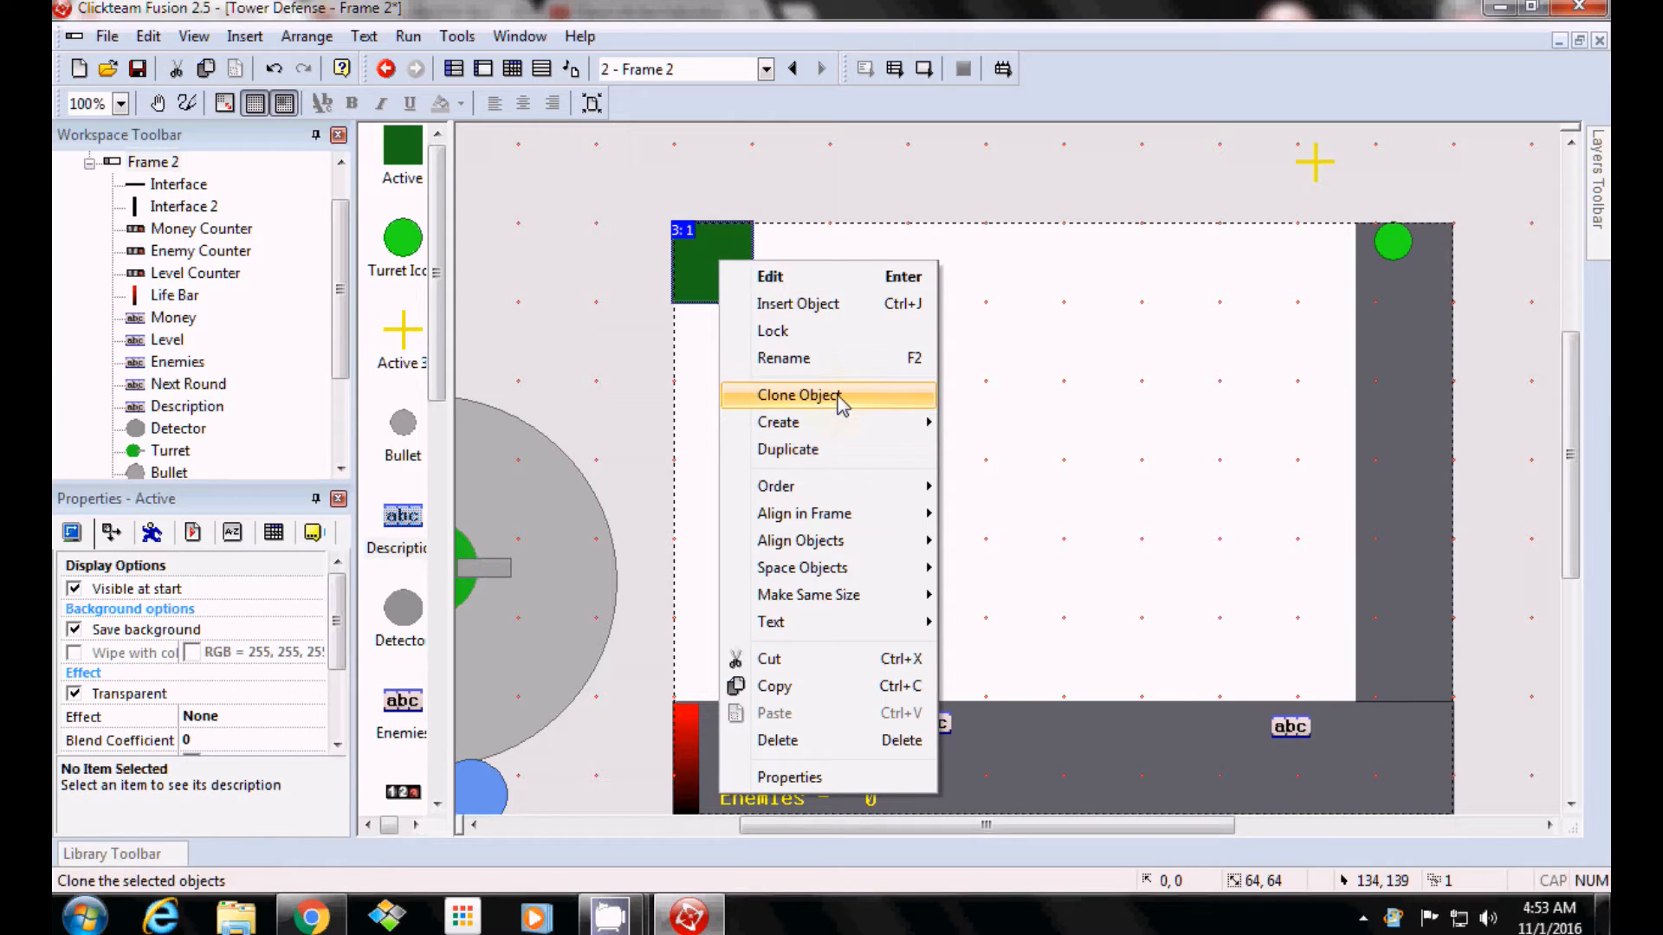
left_click(788, 449)
left_click(707, 427)
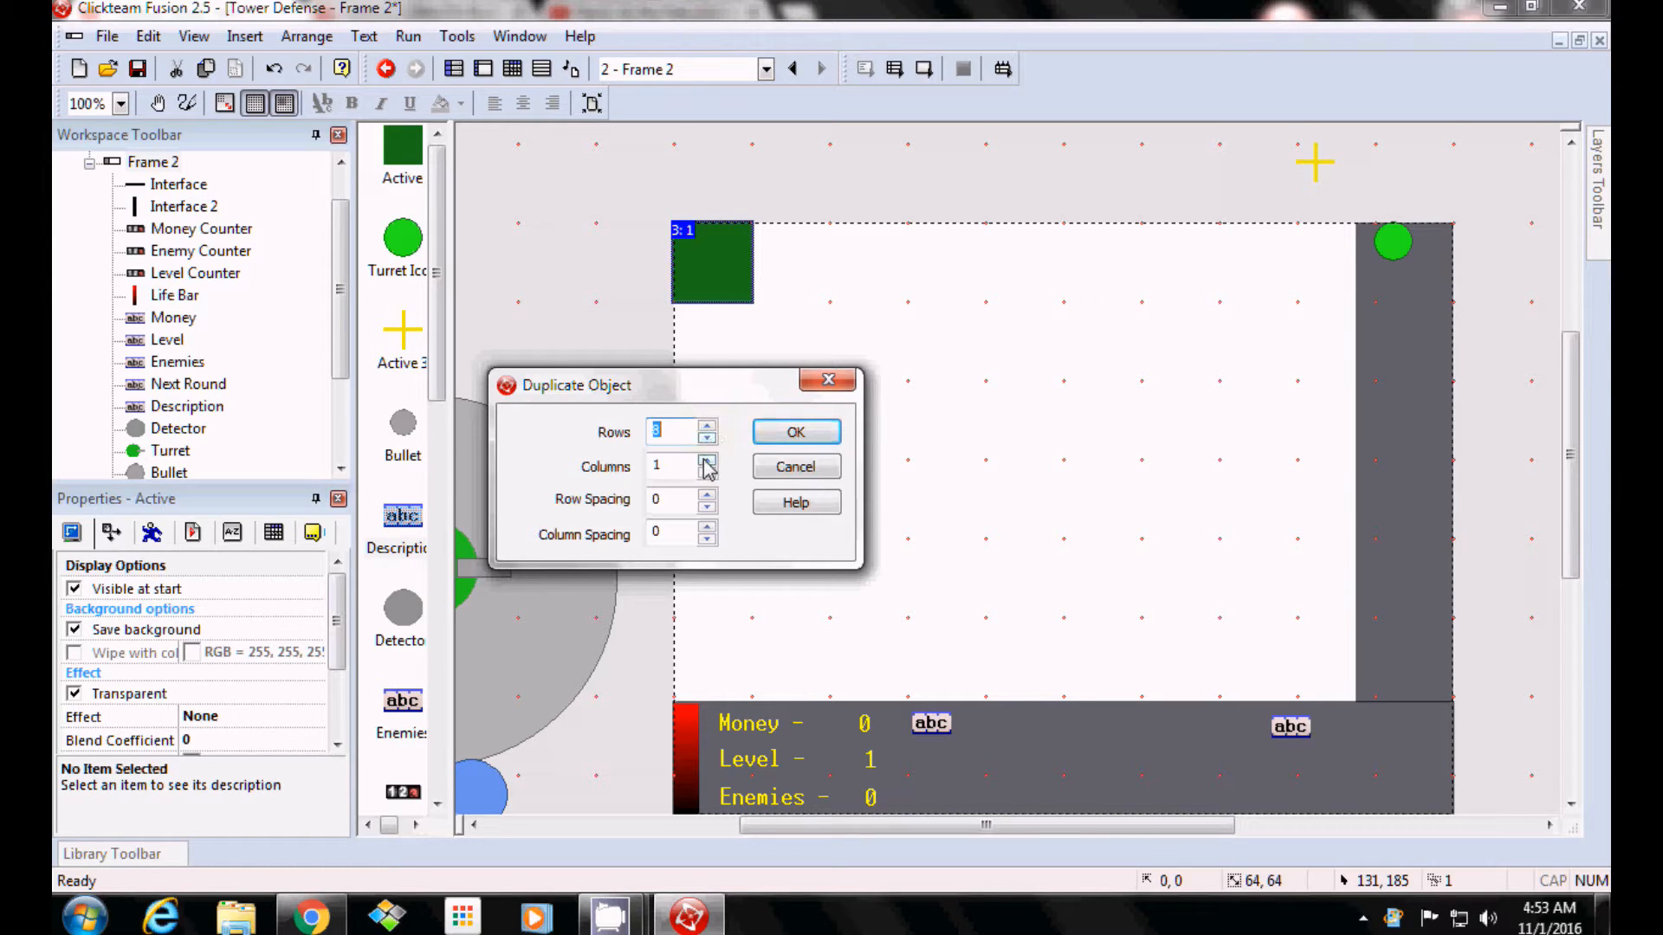
left_click(706, 462)
left_click(707, 474)
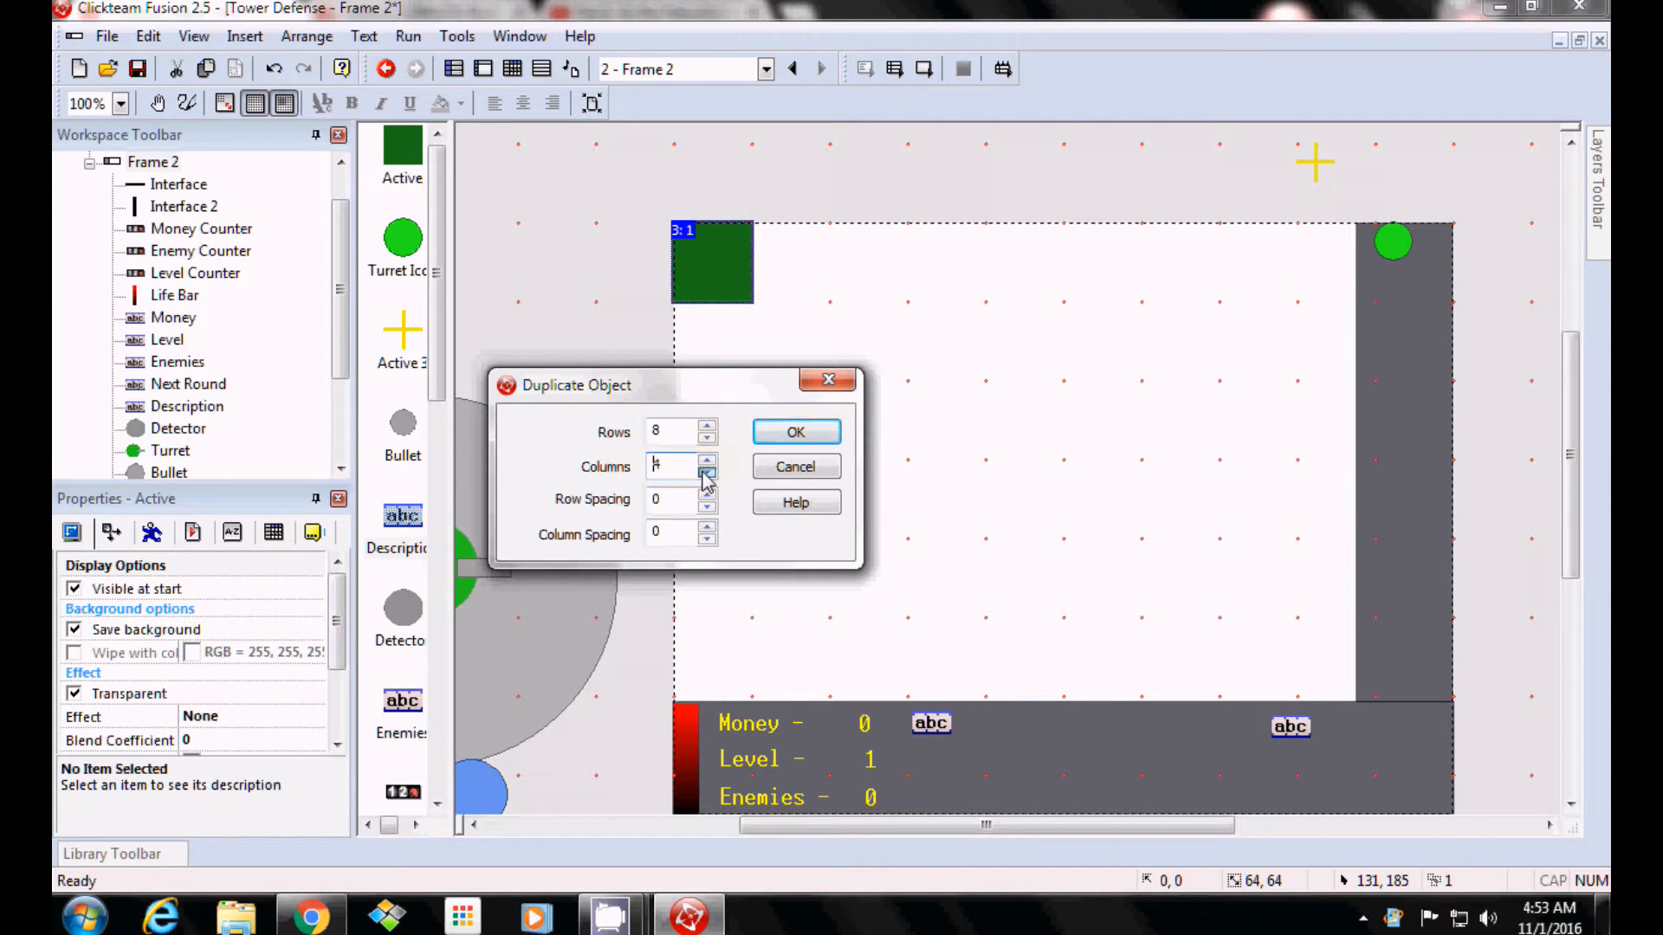
left_click(770, 433)
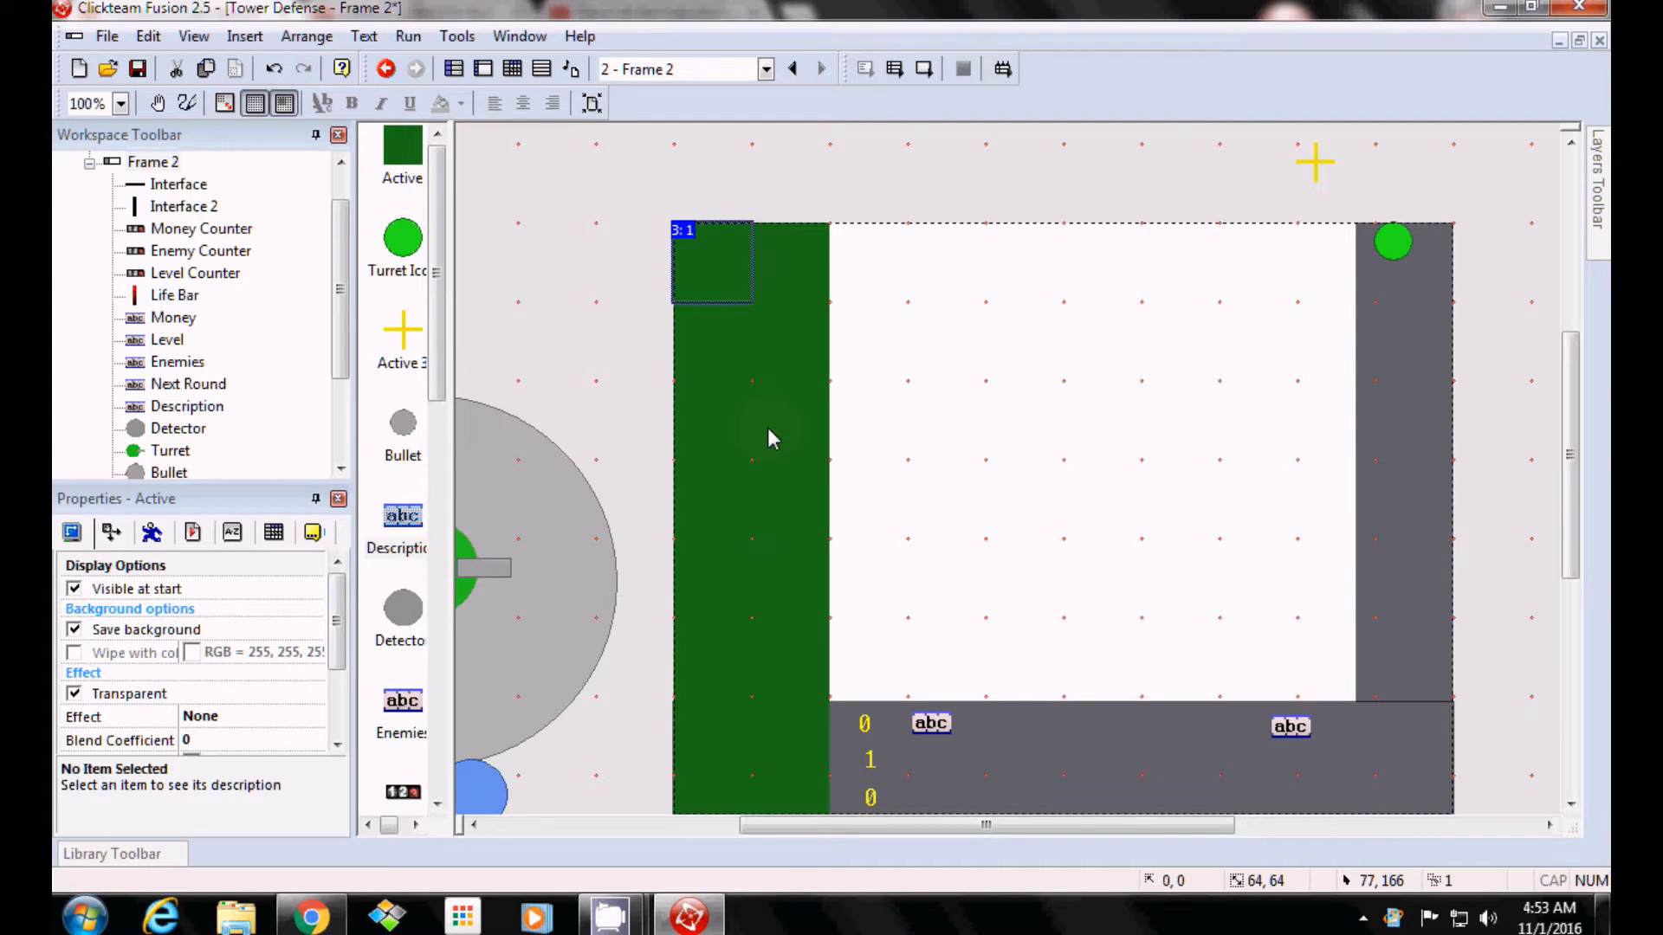
key("ctrl+z")
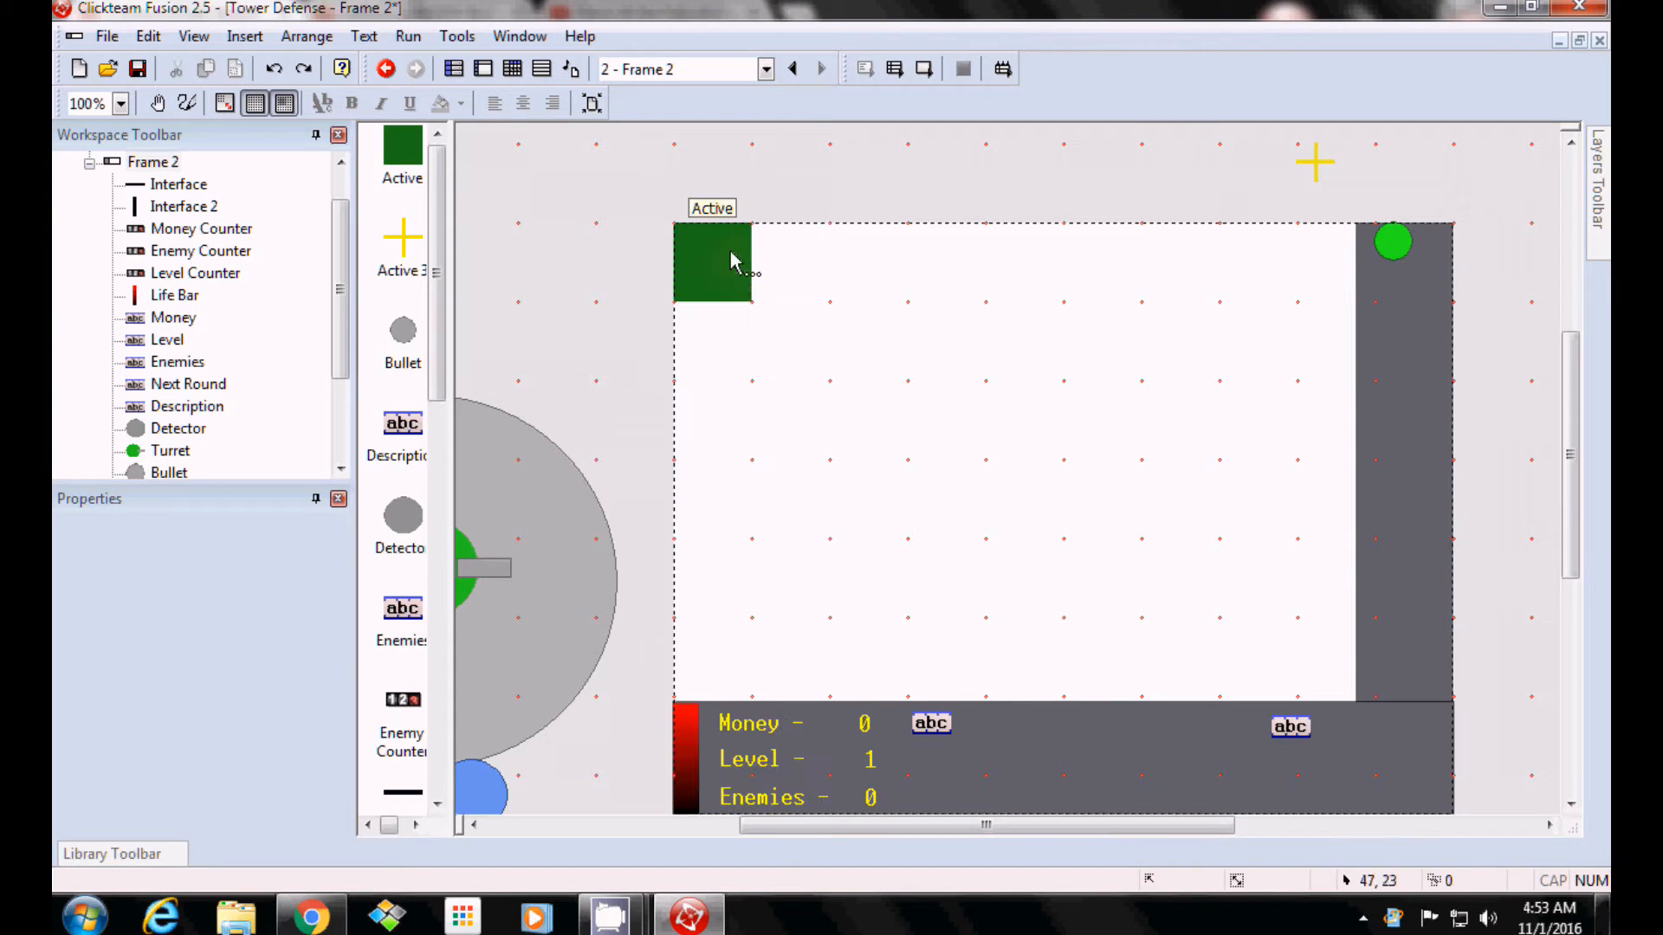
Try duplicating the dark green square into 2 rows and 8 columns, and undo the duplication.
right_click(719, 273)
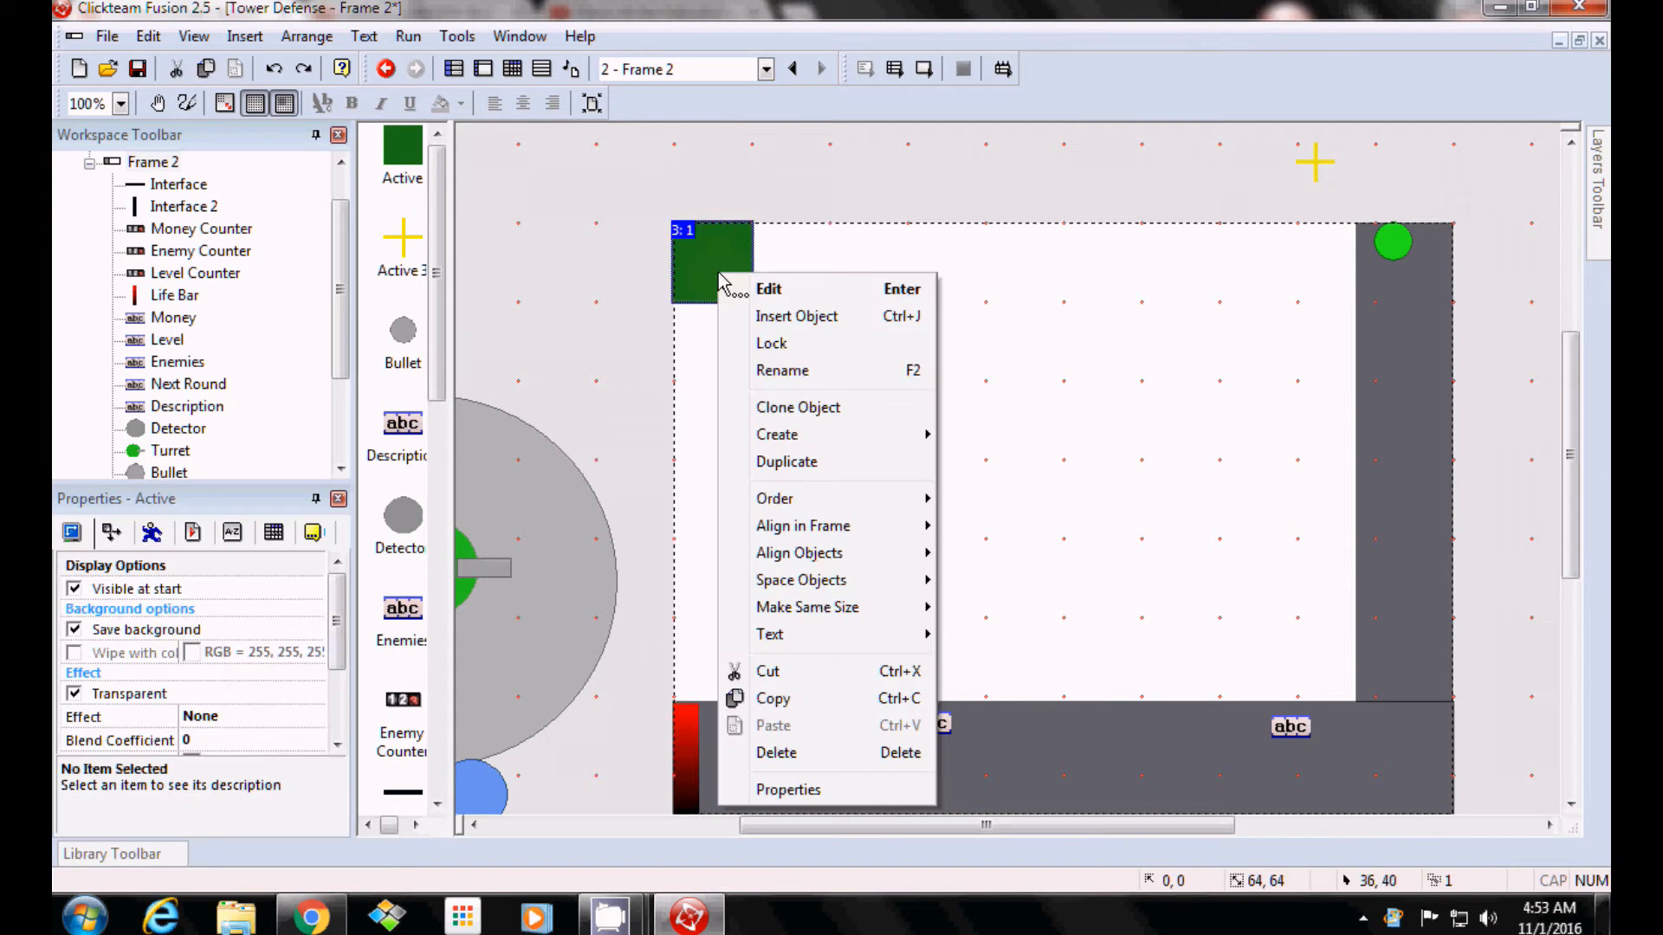
left_click(810, 468)
type("2")
key("Tab")
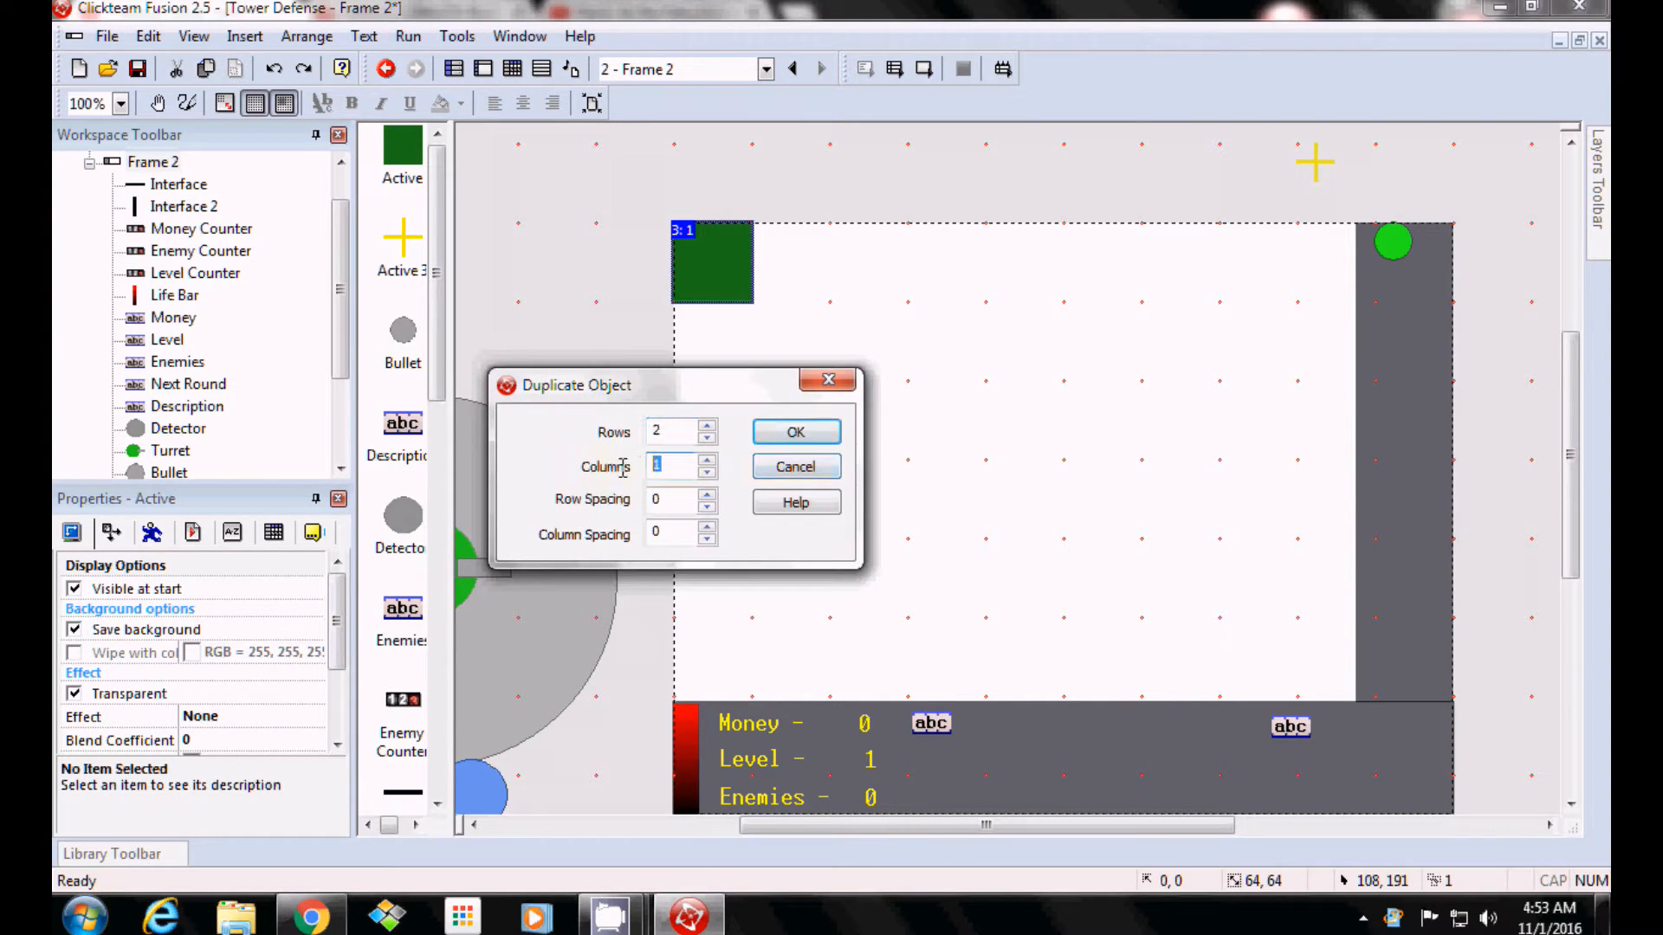
type("8")
left_click(823, 433)
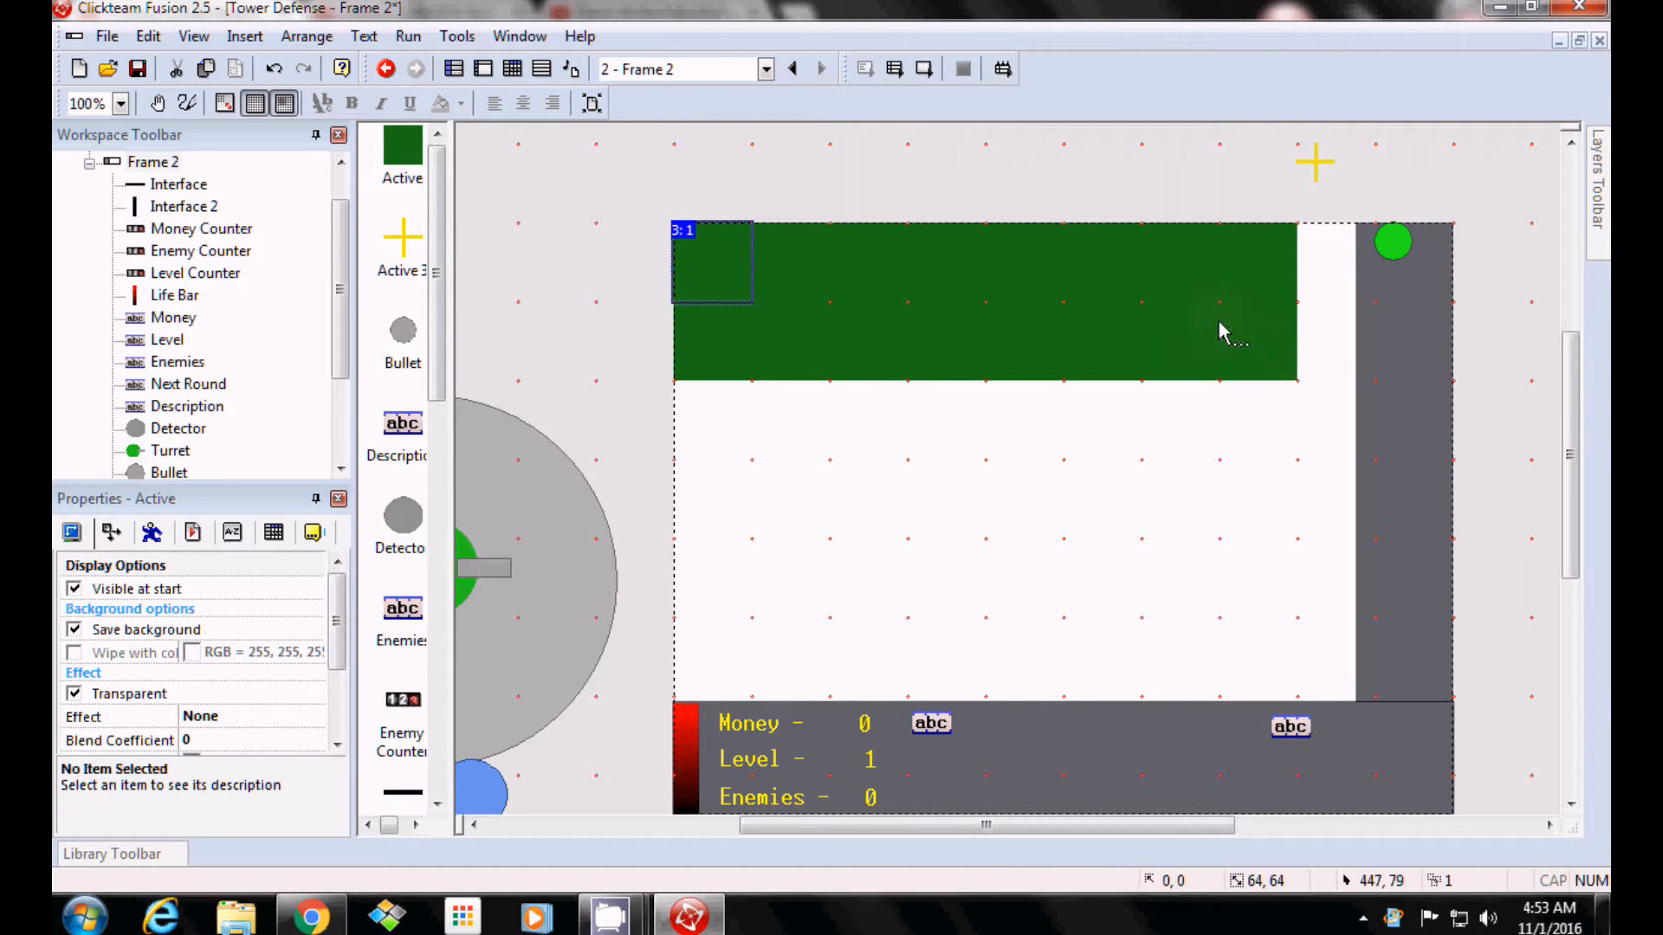
key("ctrl+z")
Try duplicating the dark green square into 10 rows and 2 columns, and undo the duplication.
left_click(717, 284)
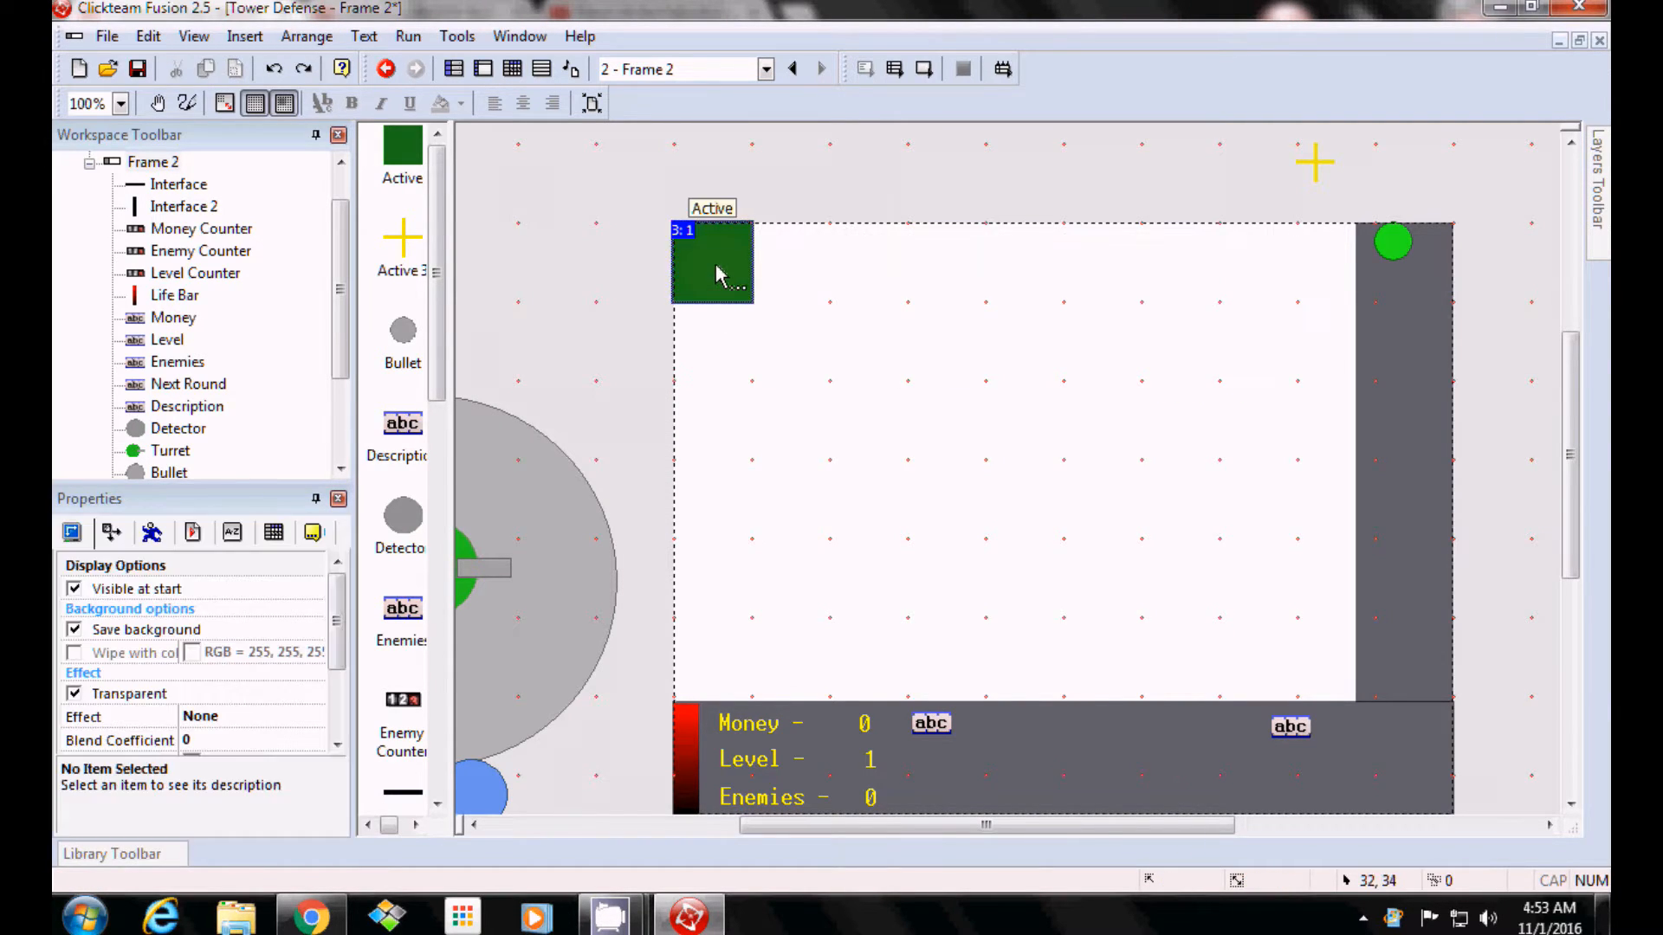
right_click(693, 271)
left_click(780, 455)
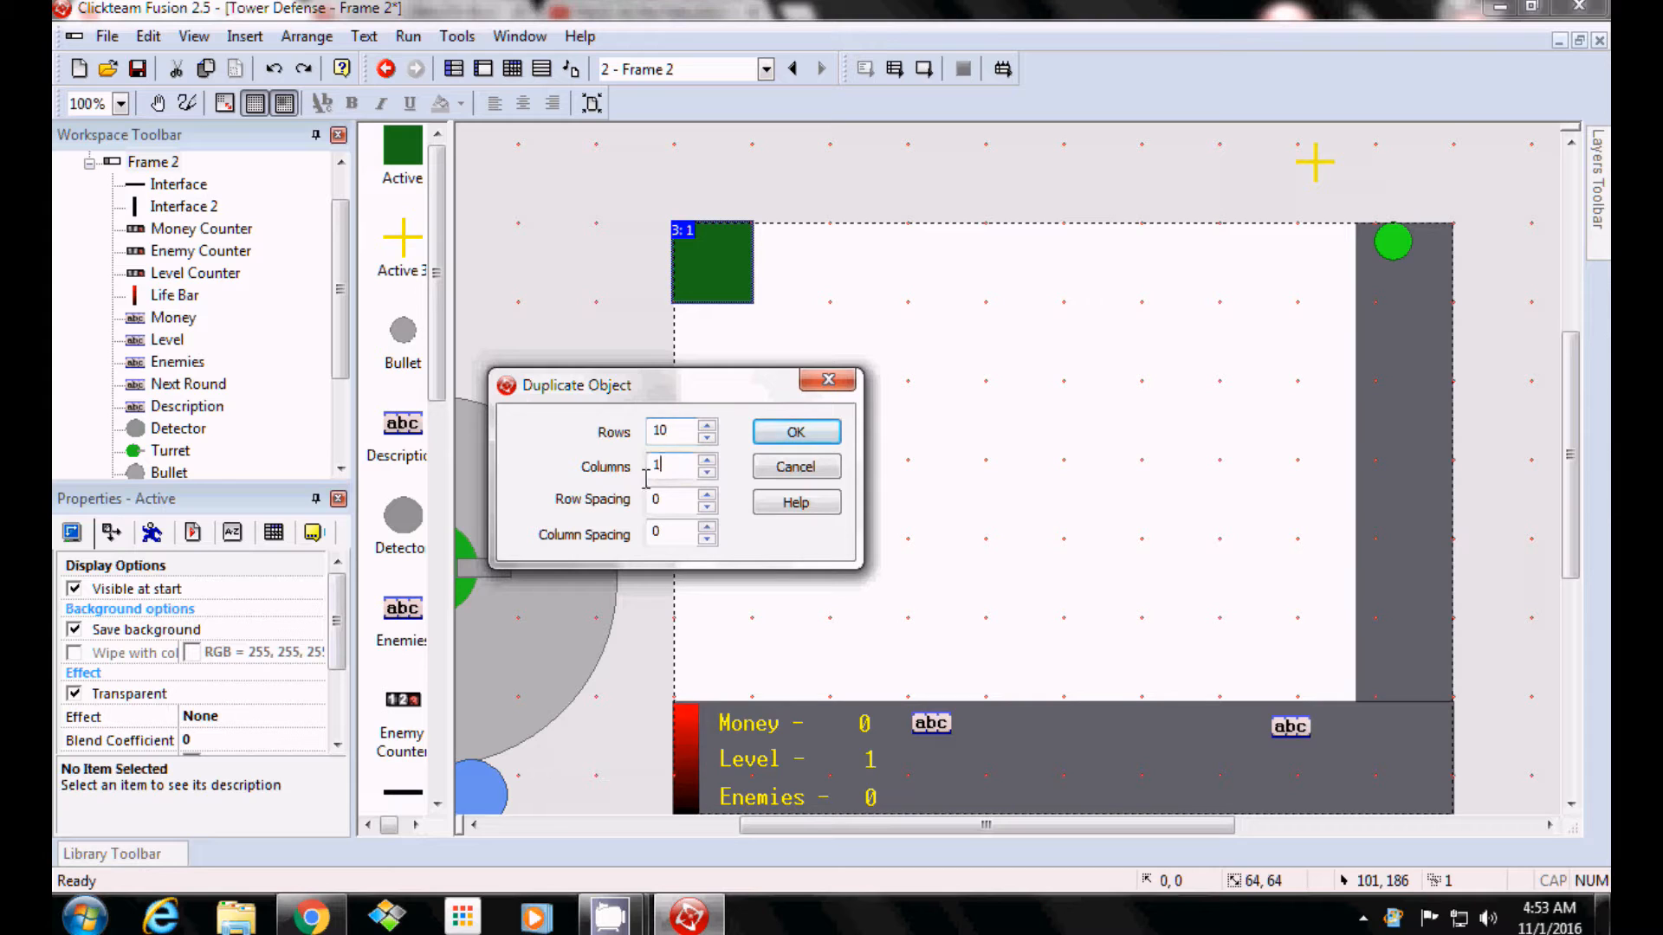
left_click(796, 432)
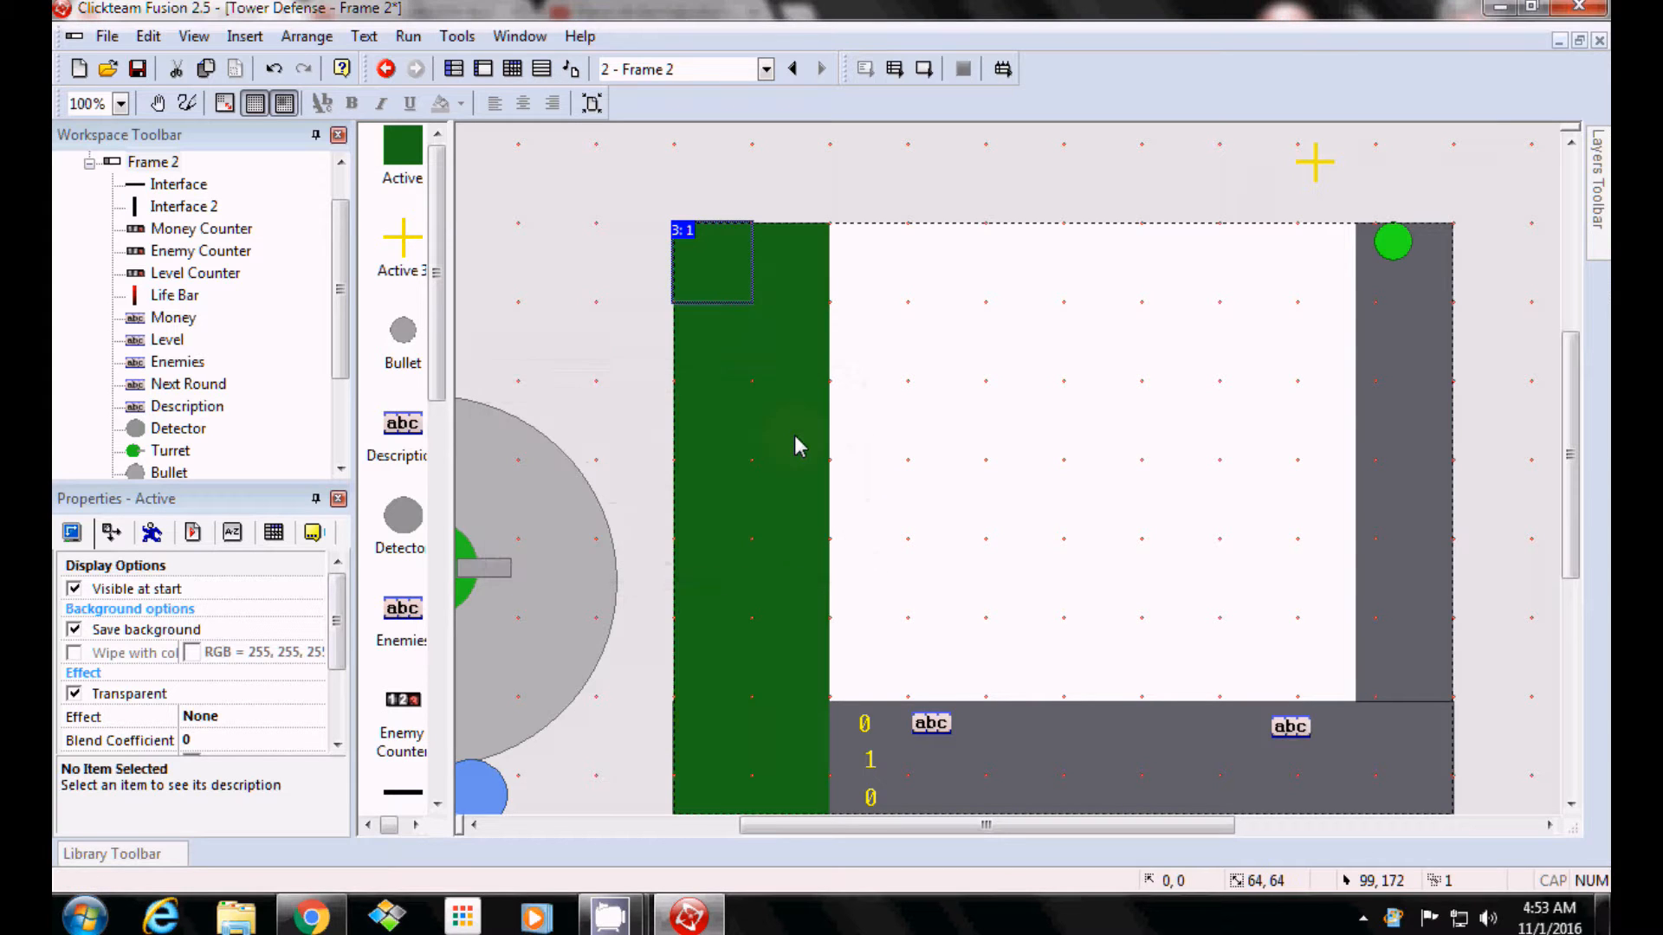
key("ctrl+z")
Duplicate the dark green square into 2 rows and 10 columns with no spacing, across the full frame width.
left_click(693, 242)
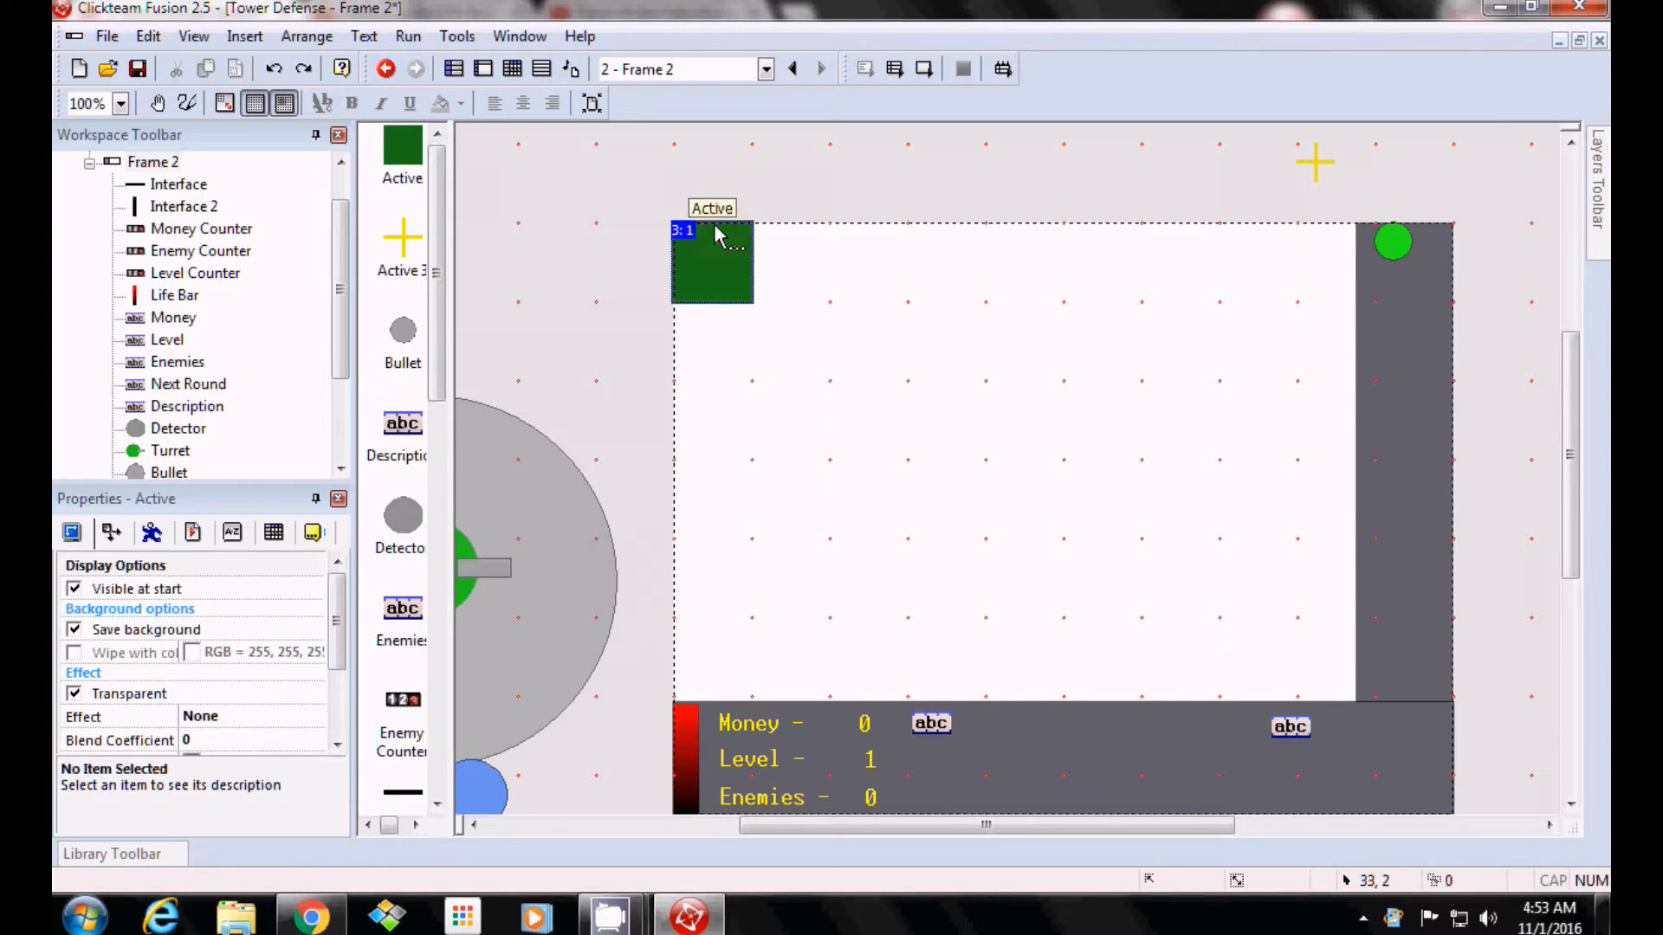
right_click(714, 227)
left_click(814, 416)
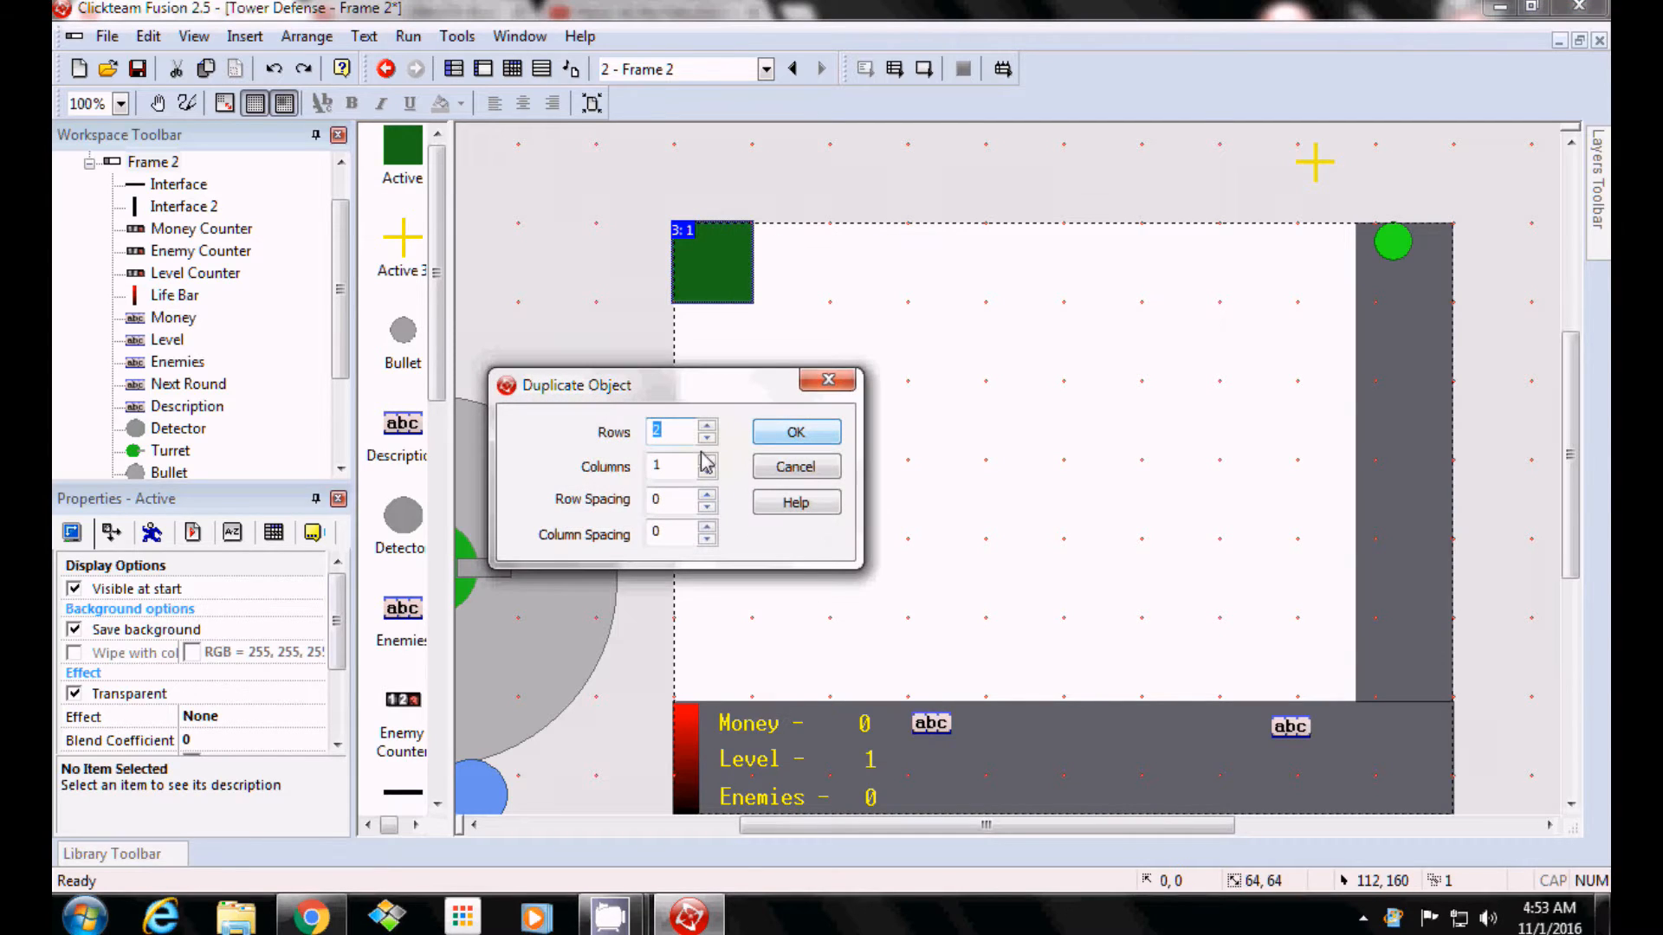
key("Tab")
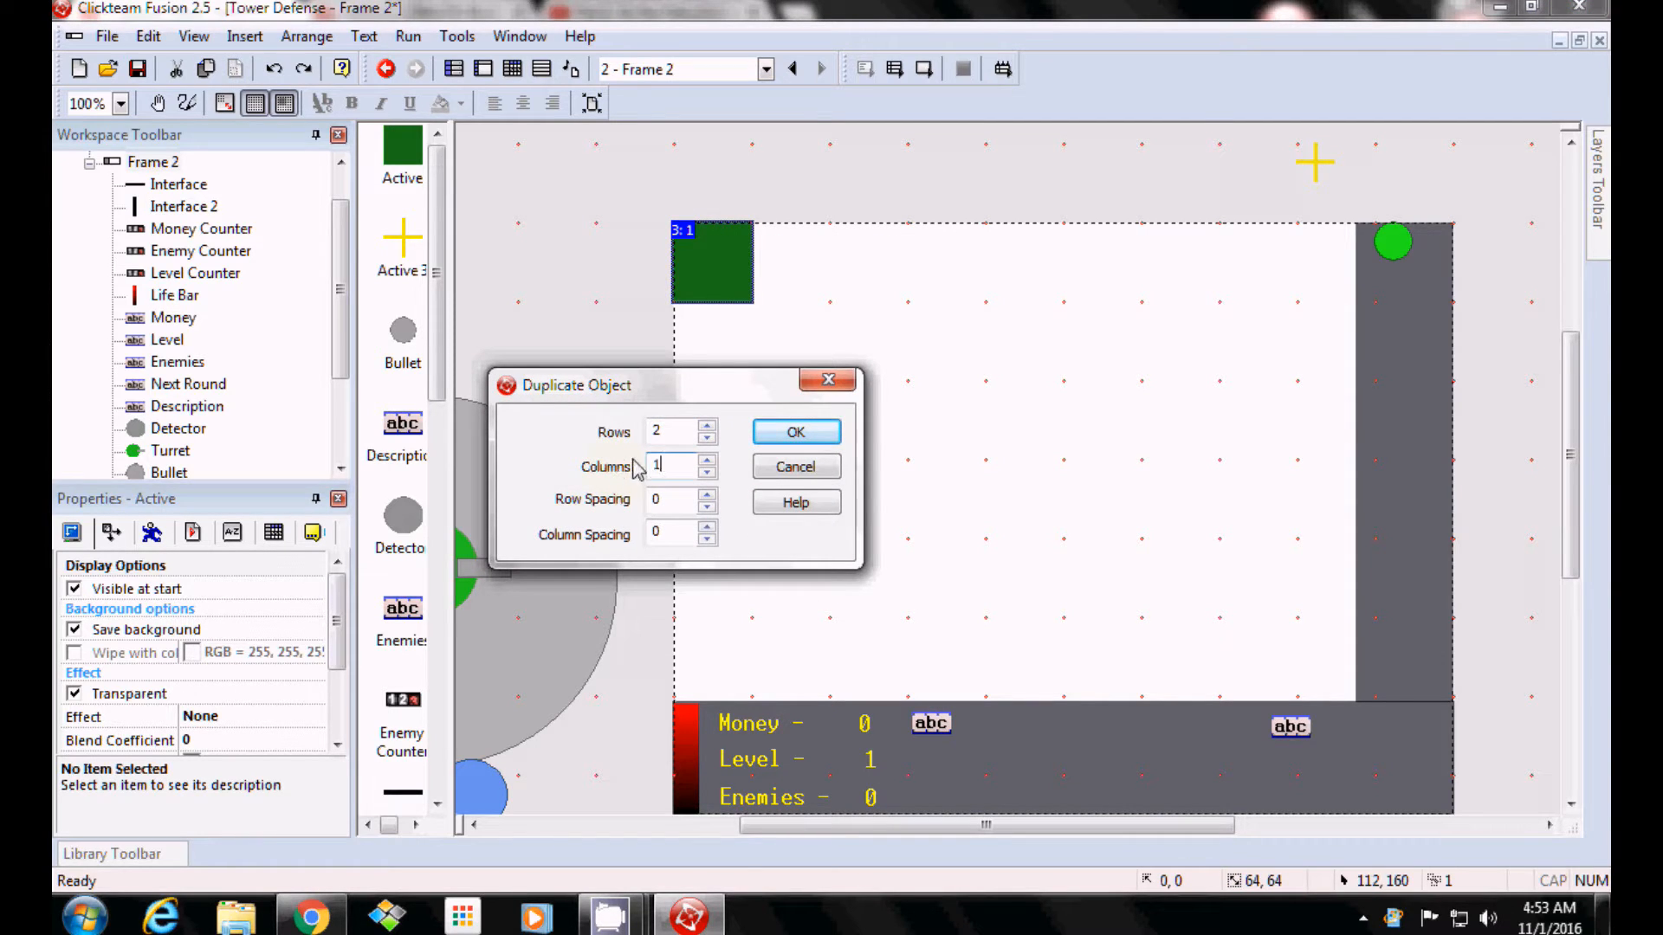
type("10")
left_click(832, 432)
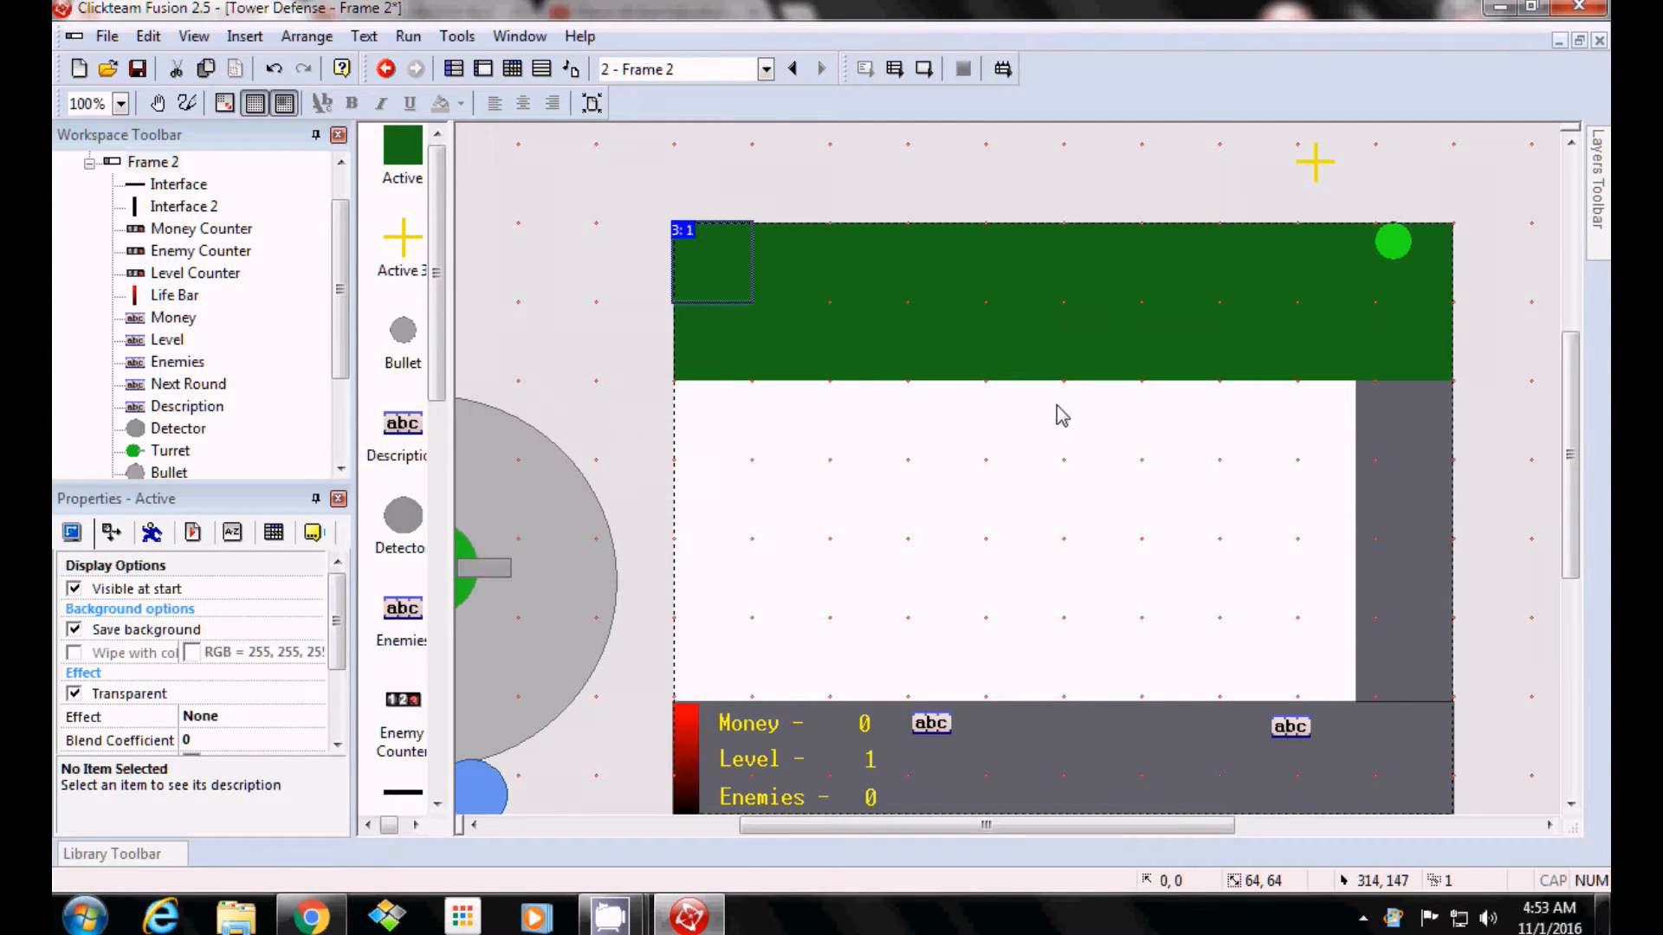
Try placing the green squares' layer at the bottom of the layer order, beneath the interface and blank layers.
mouse_move(1606, 193)
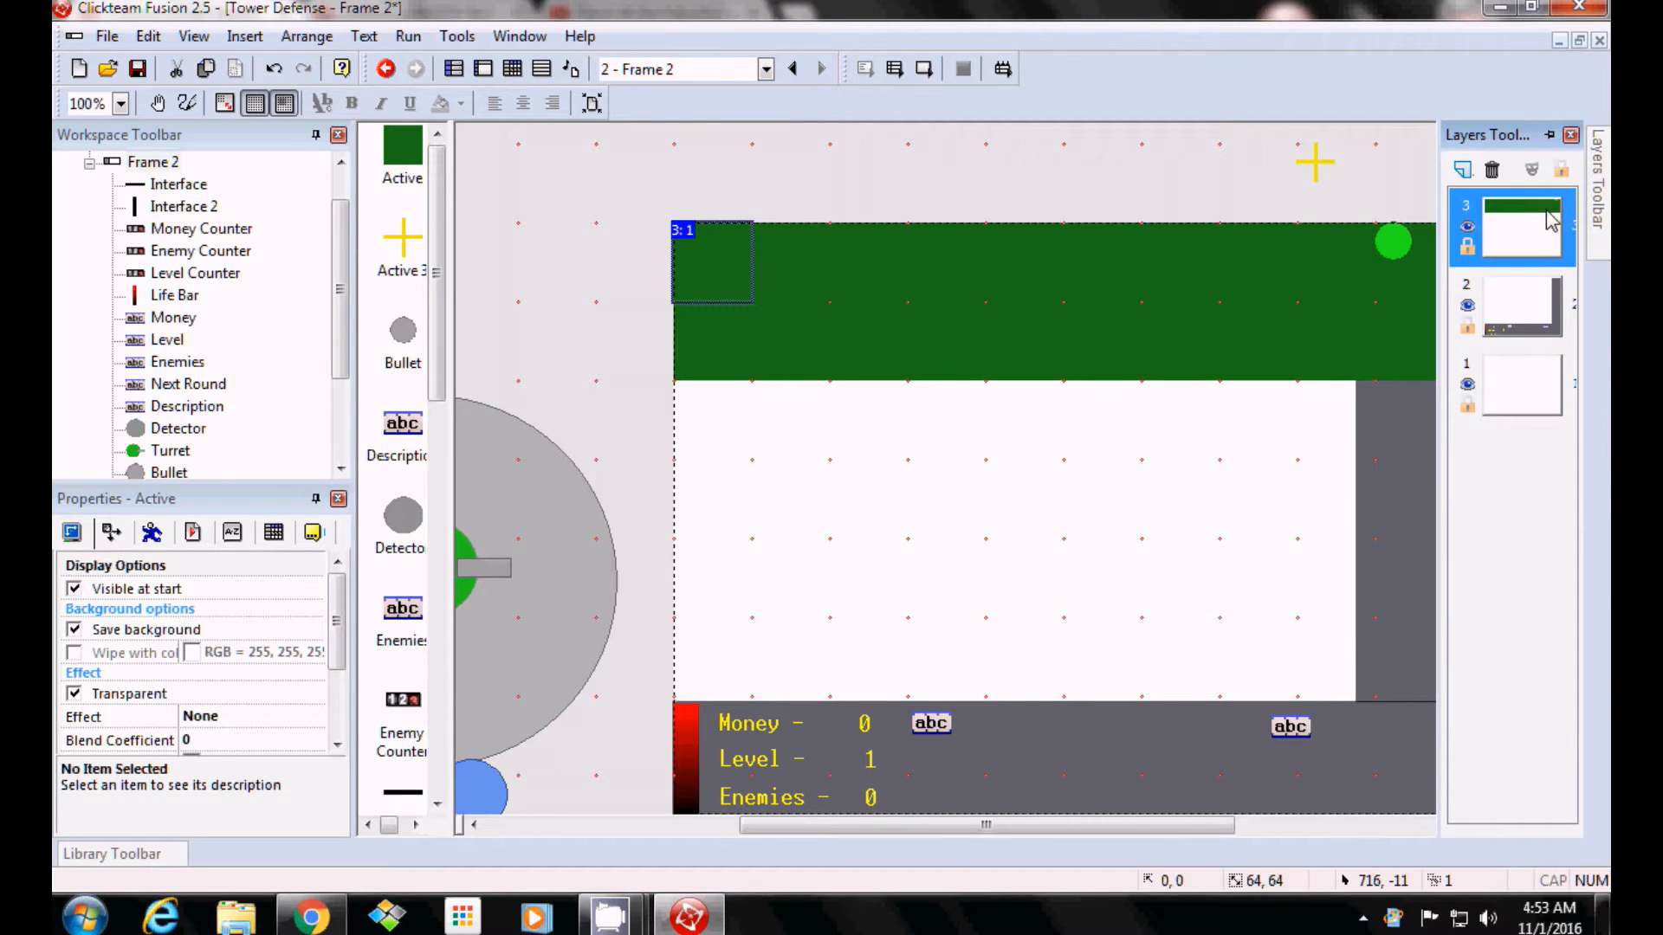
left_click_drag(1546, 210, 1526, 407)
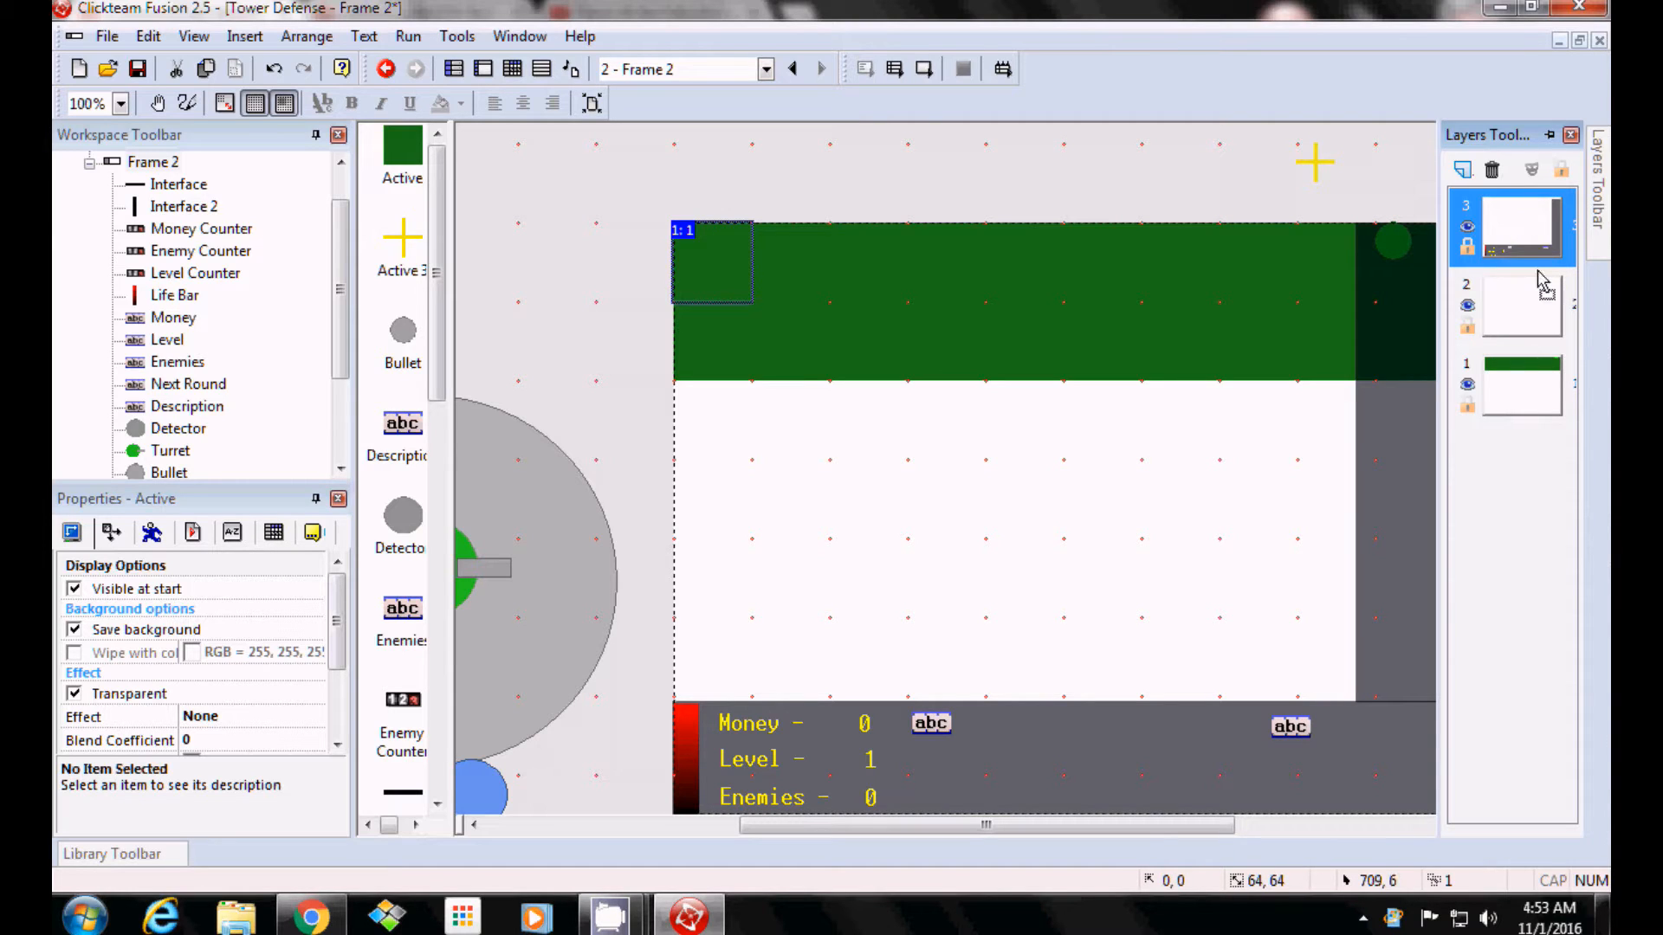
left_click_drag(1533, 303, 1533, 232)
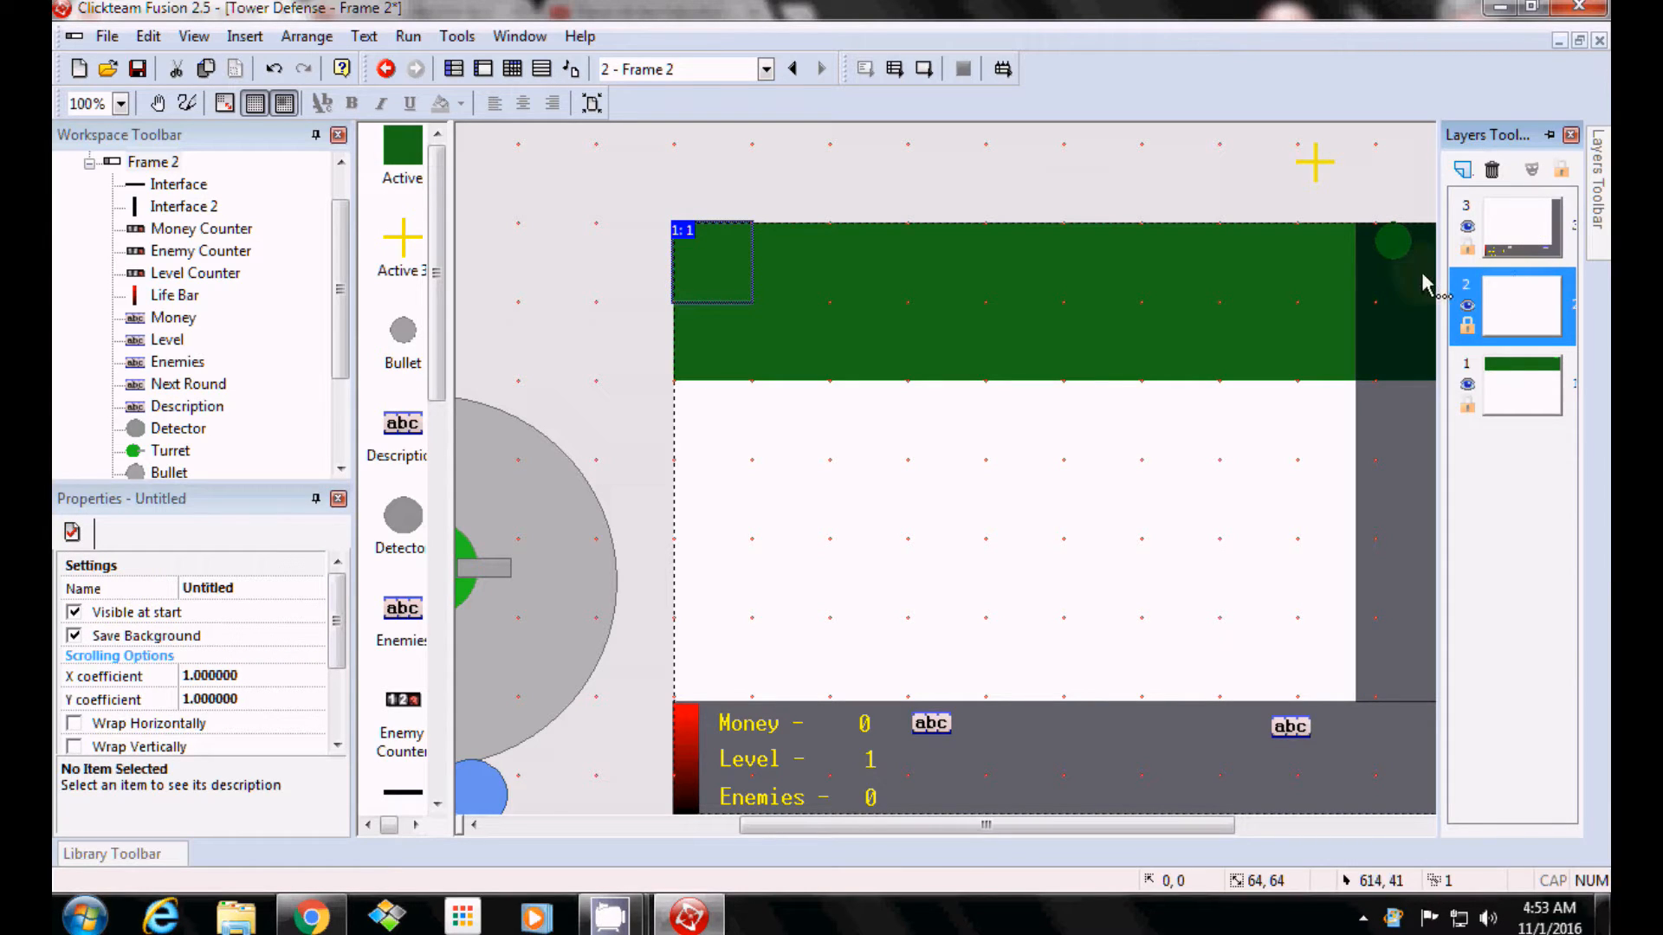
Try moving the vertical Interface 2 bar to 576, 0, and undo the move.
left_click(1397, 252)
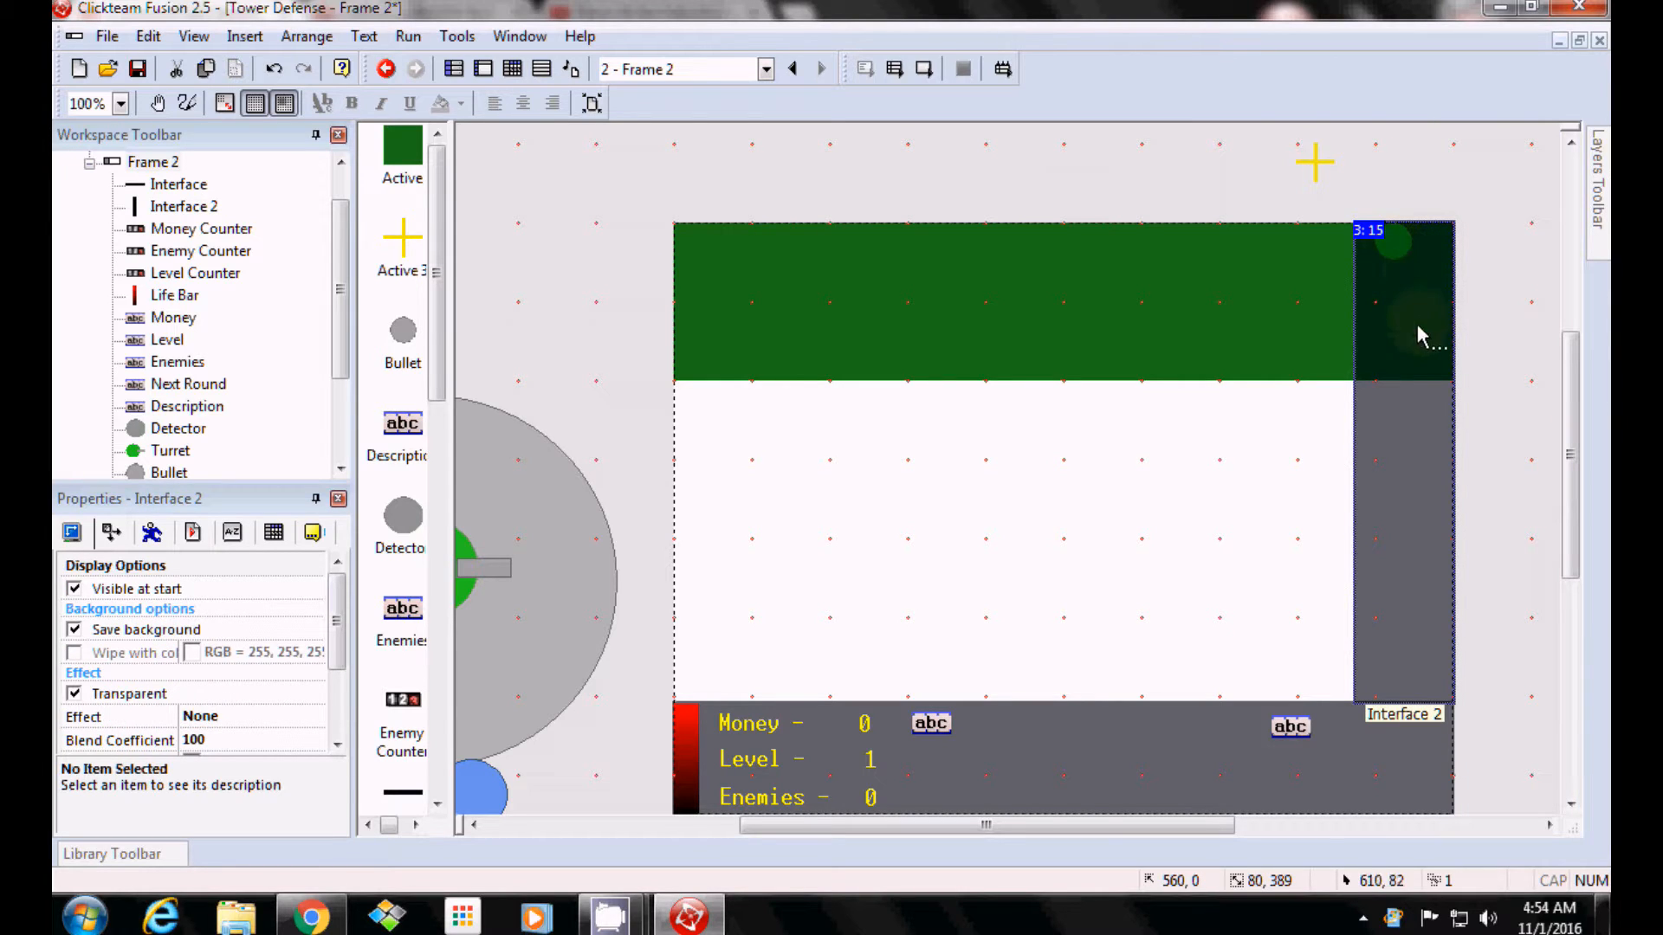
left_click_drag(1412, 520, 1392, 525)
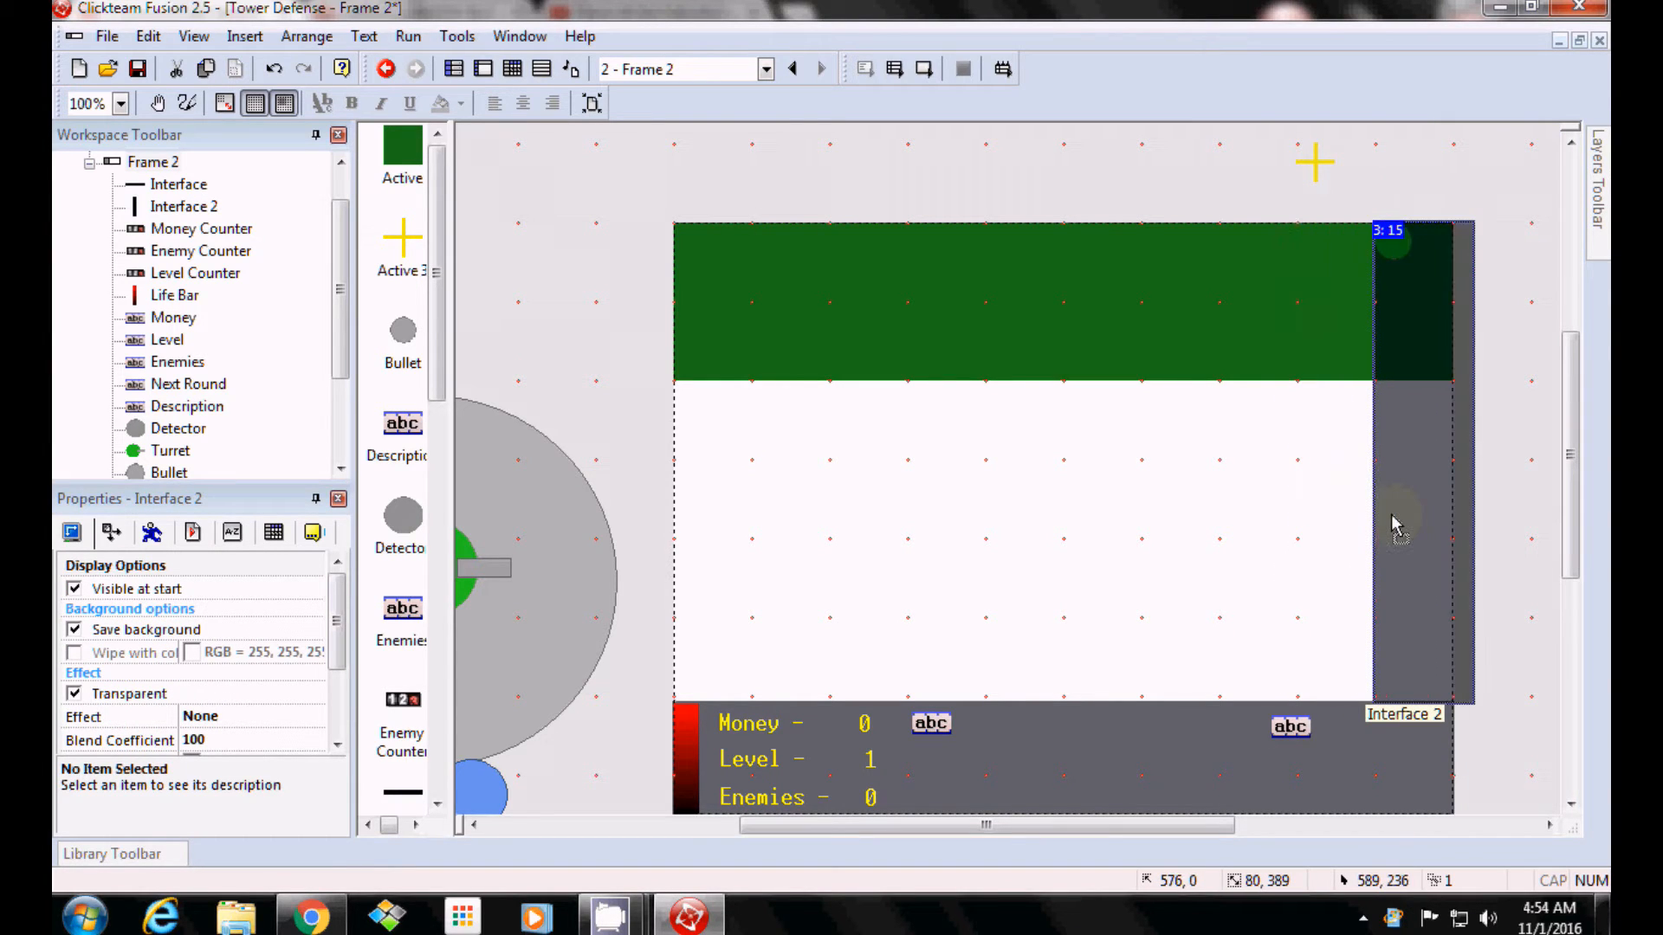
key("ctrl+z")
key("ctrl+z")
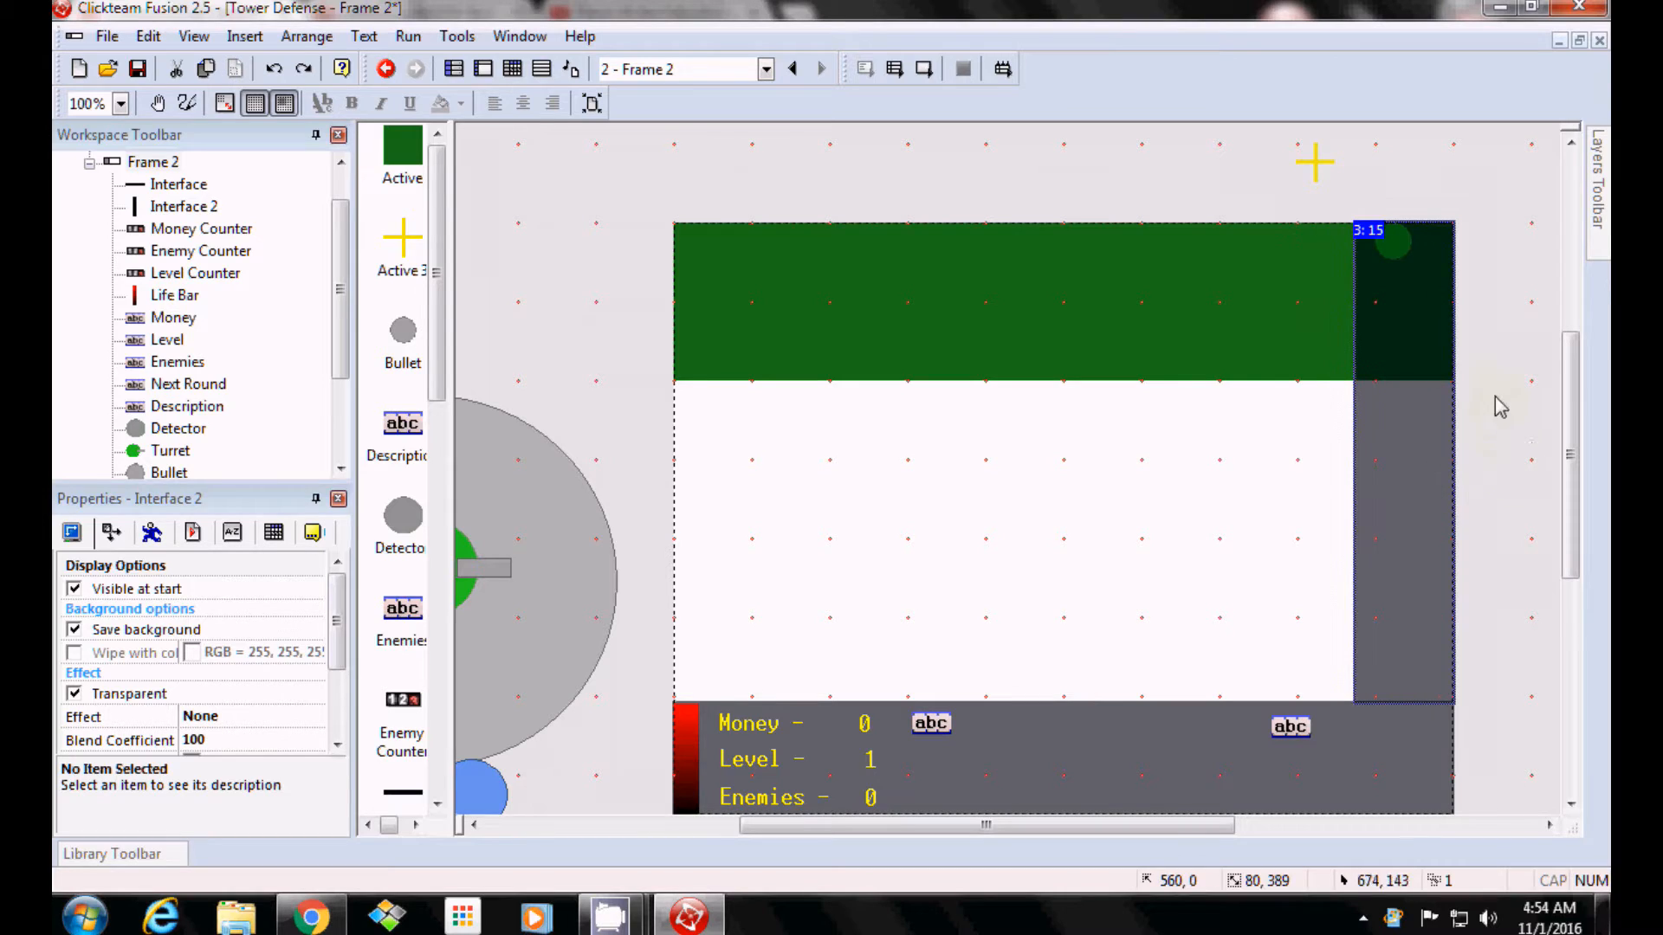
Return the green squares' layer to the top of the layer order, above the interface layer.
mouse_move(1600, 173)
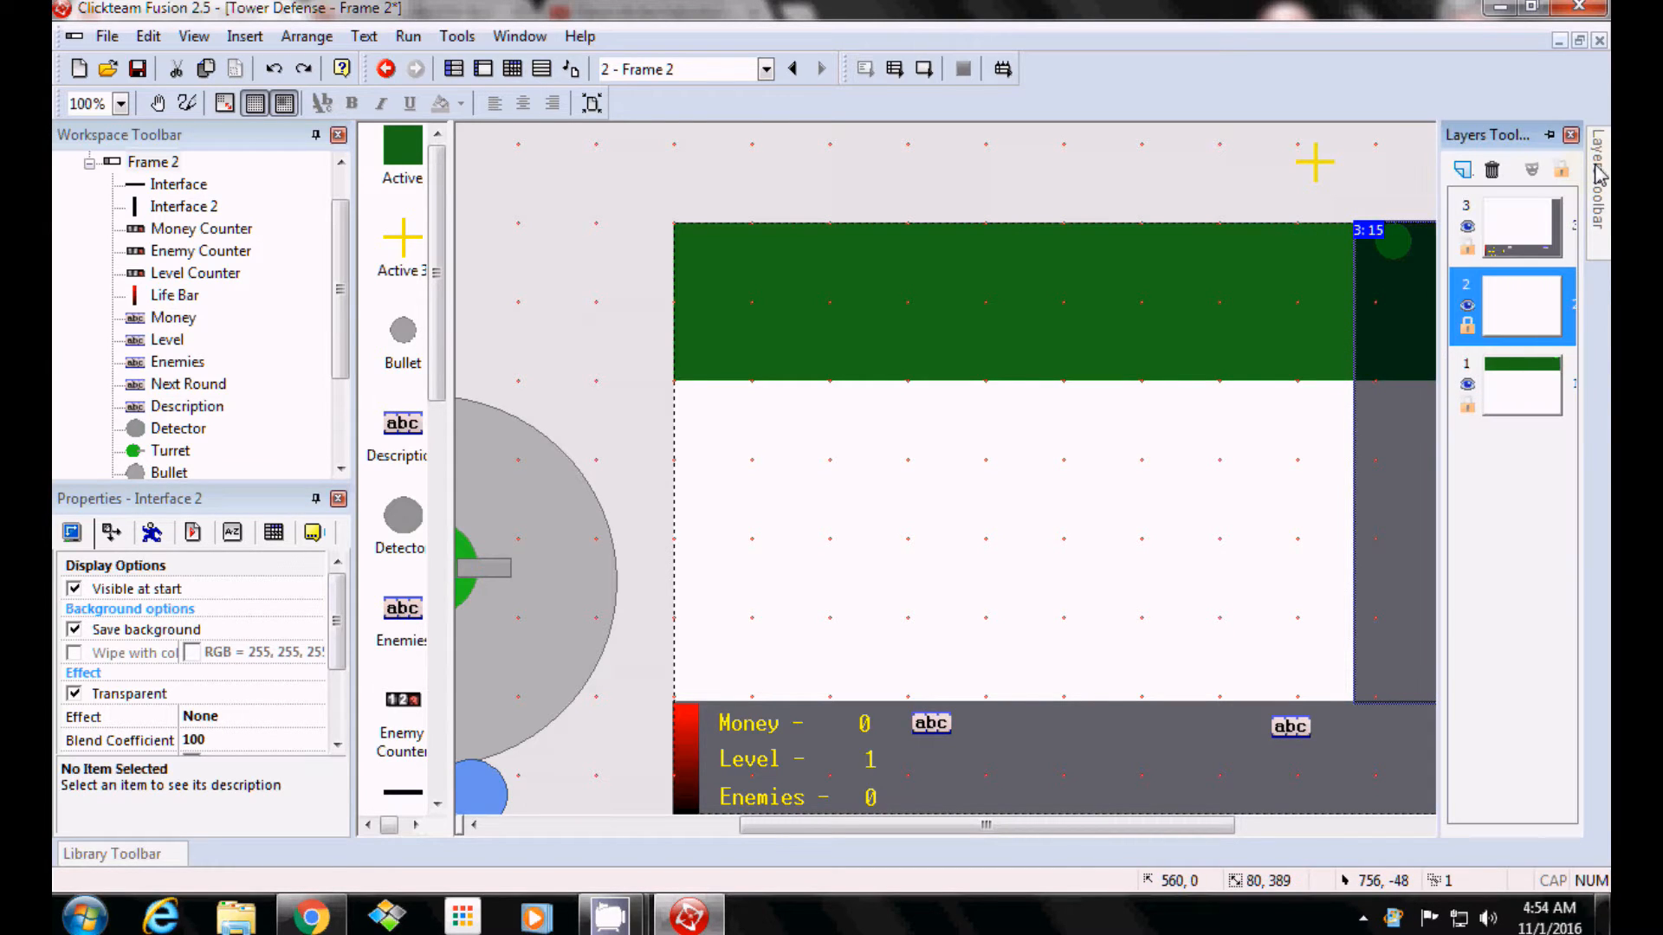
left_click(1524, 224)
left_click_drag(1512, 381, 1517, 234)
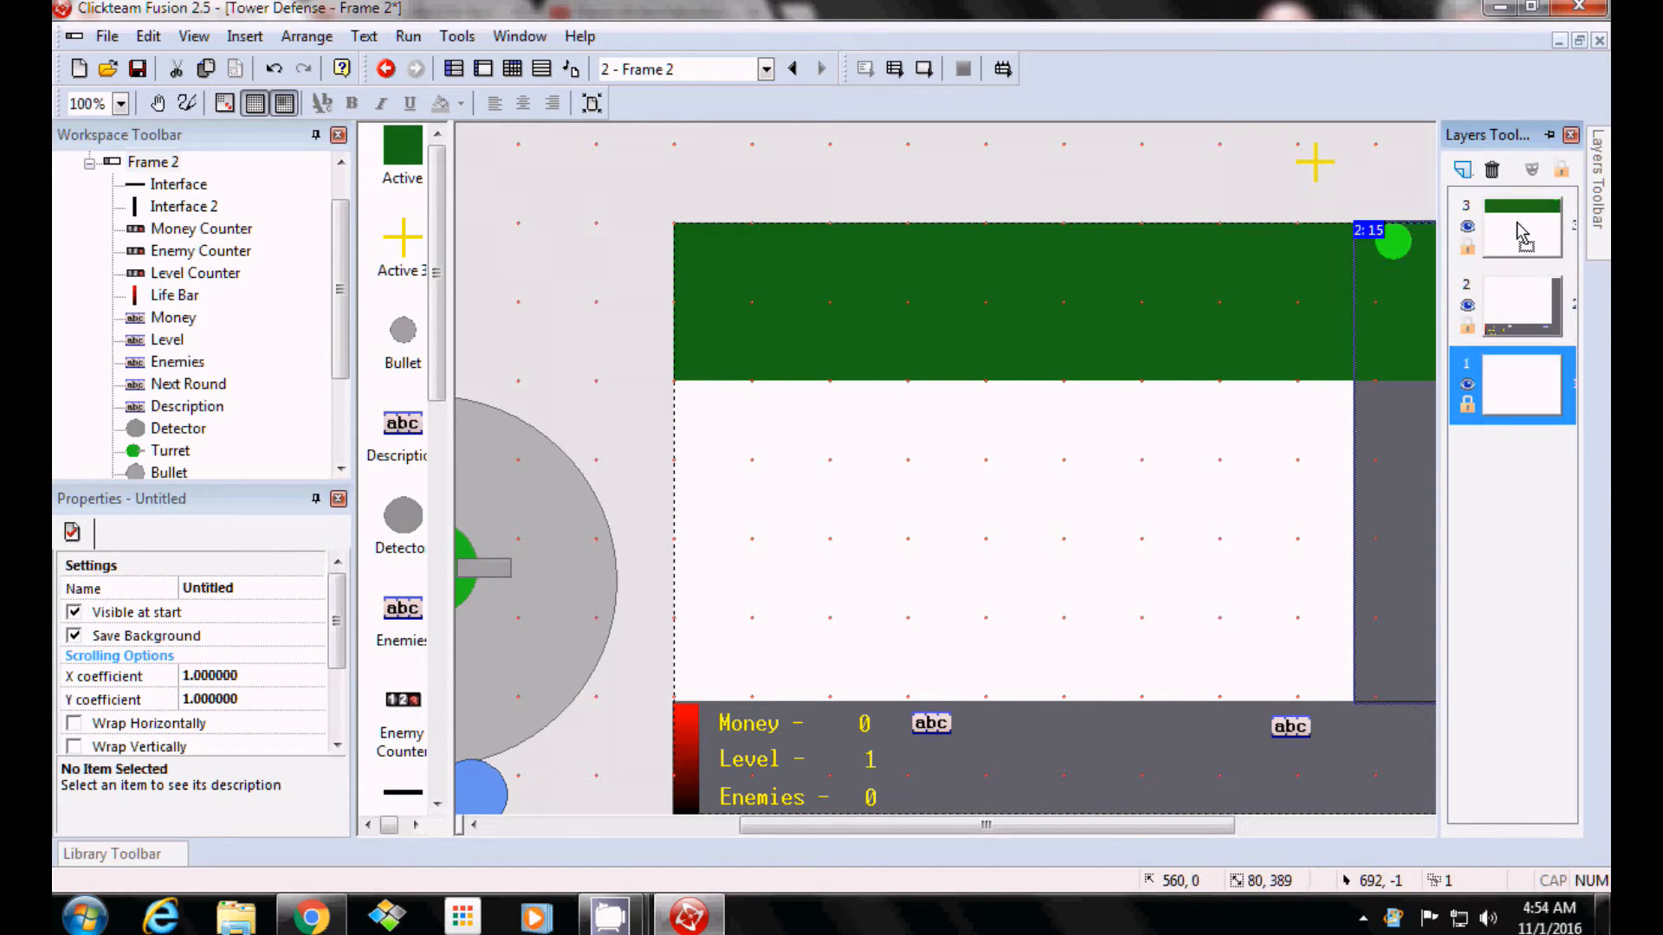
Move the Turret Icon and the yellow cross from the green squares' layer to layer 2, the interface layer.
left_click(1275, 265)
left_click(1391, 245)
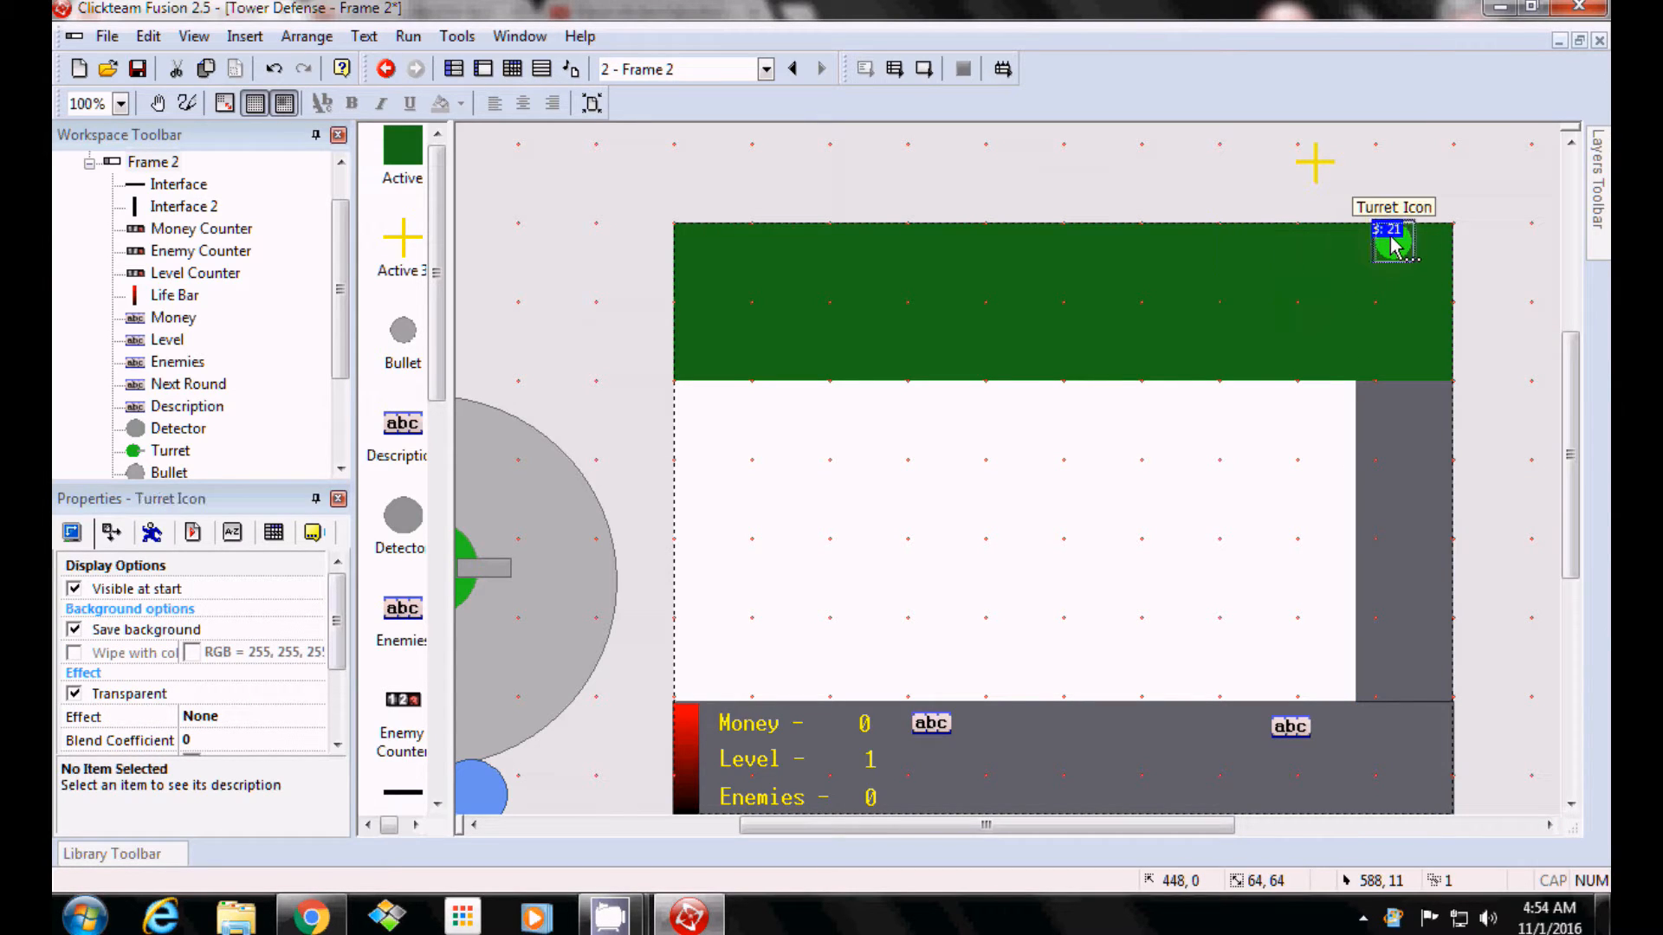
left_click(1403, 317)
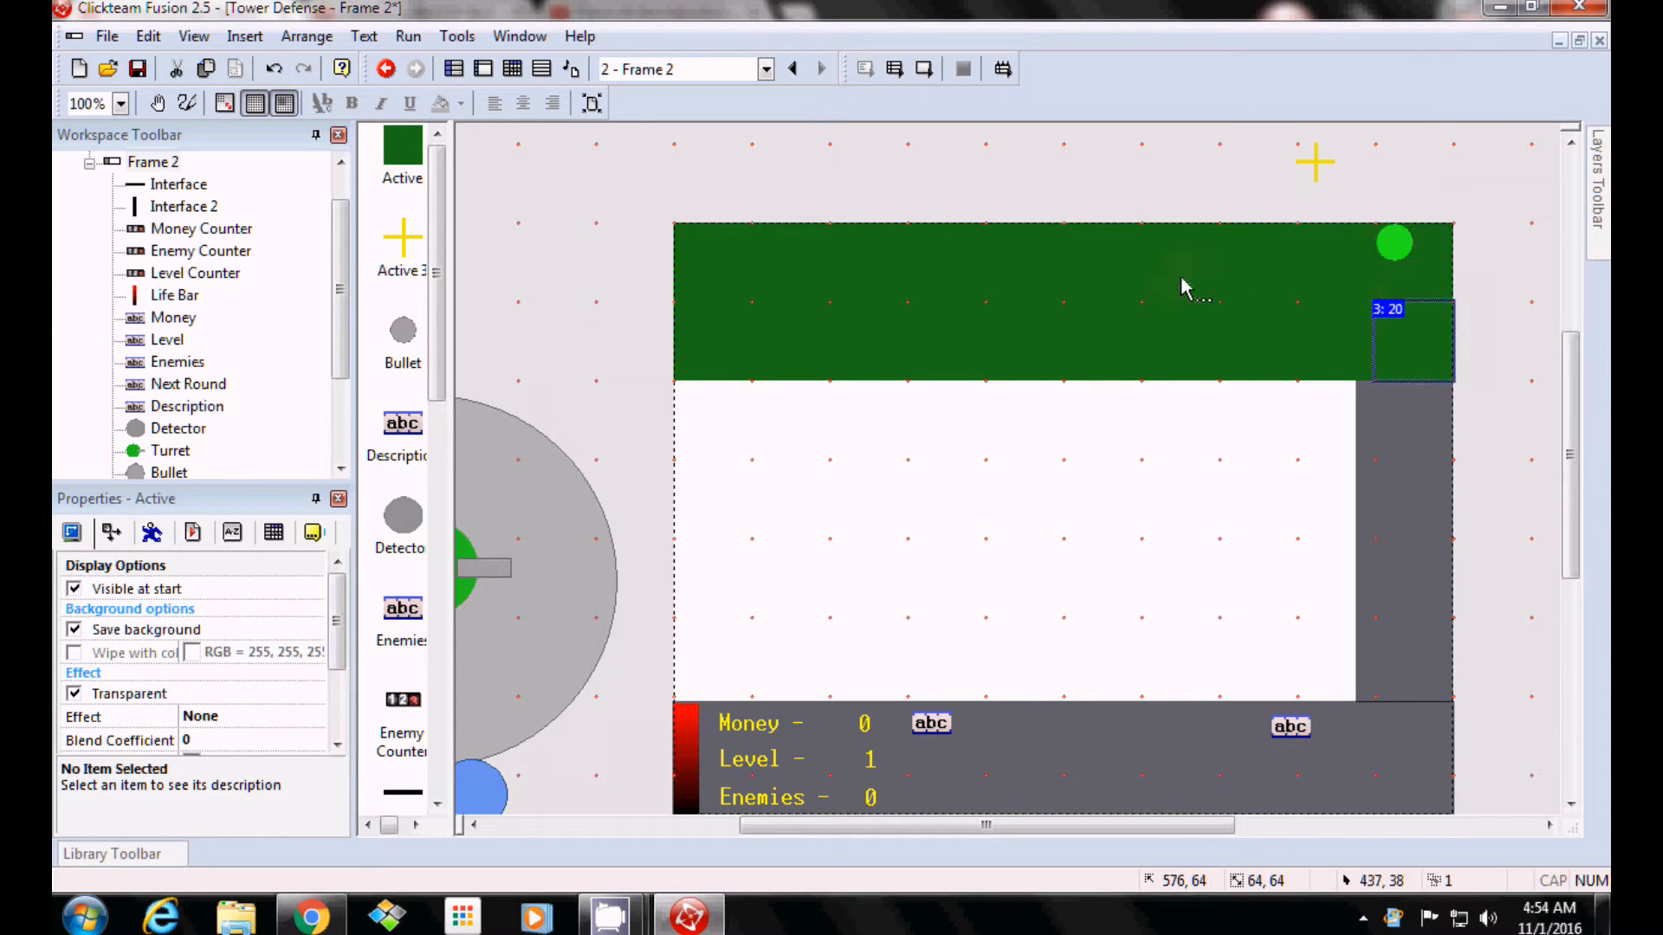
left_click(1394, 245)
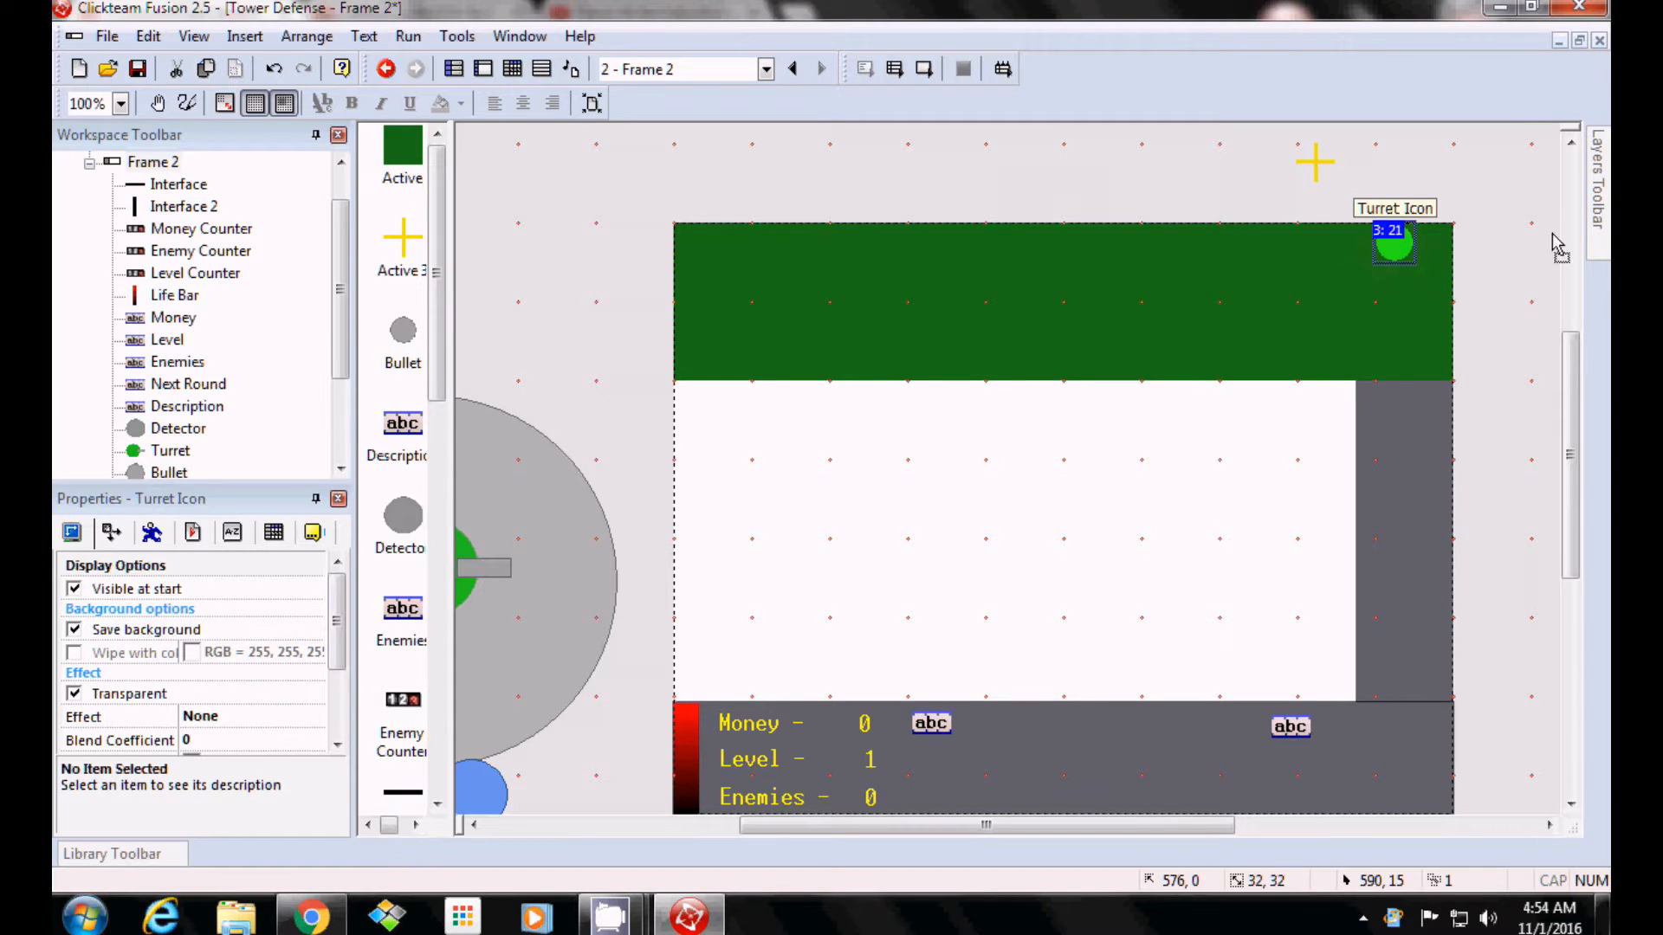
left_click_drag(1554, 233, 1595, 231)
left_click_drag(1531, 313, 1531, 314)
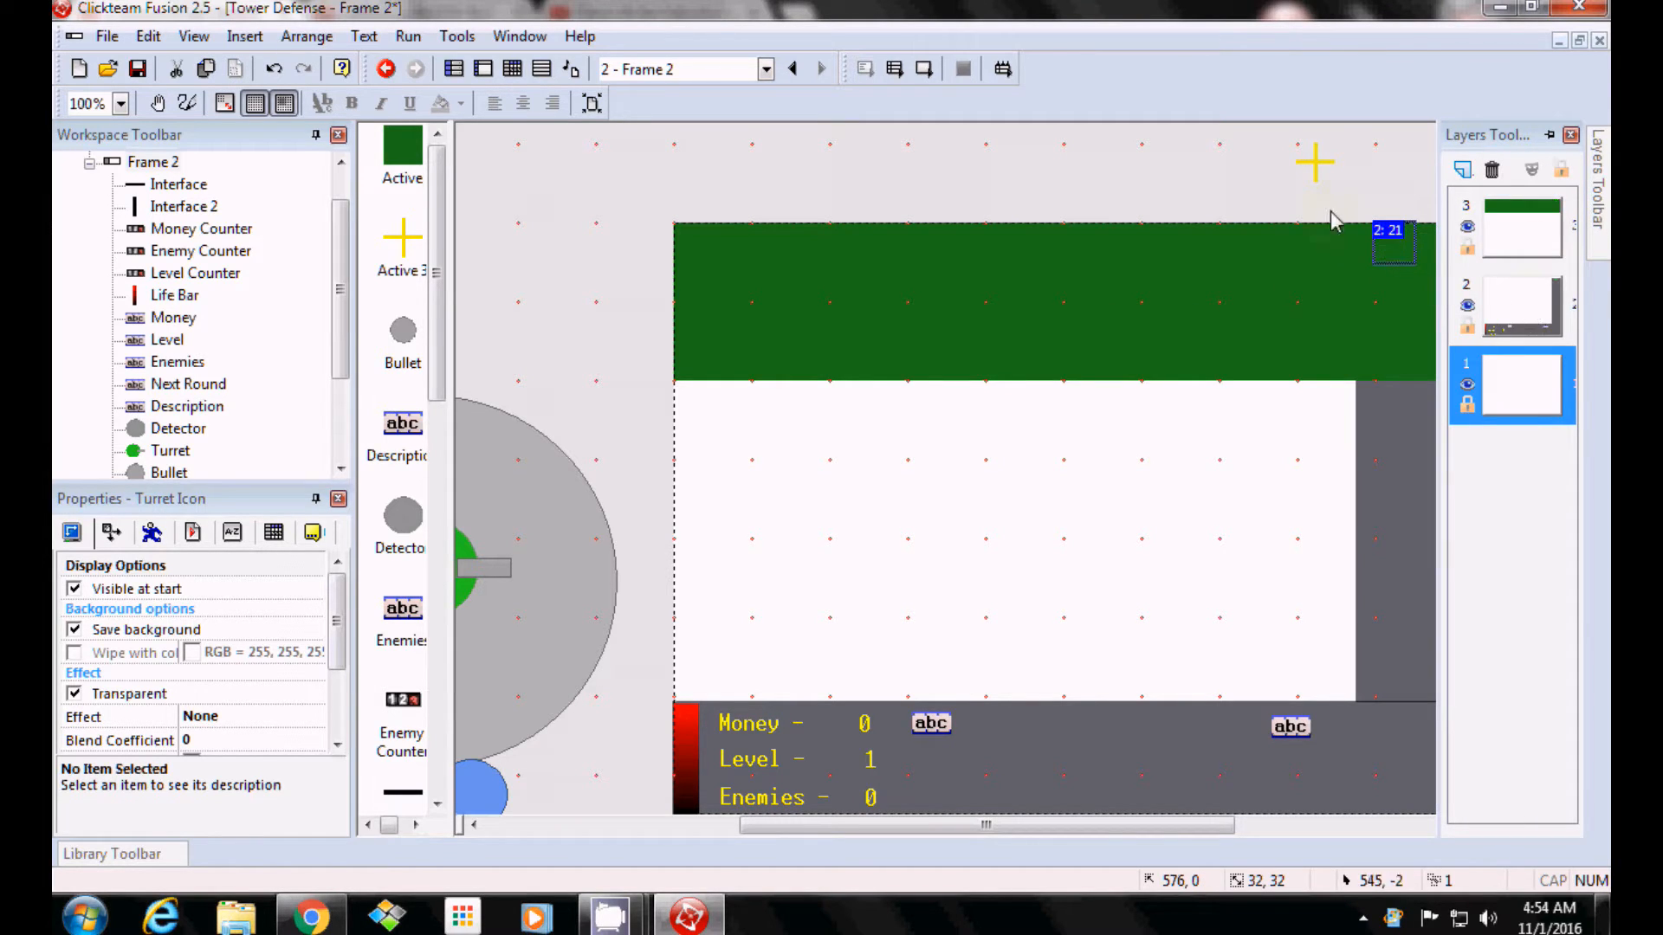
left_click_drag(1314, 164, 1601, 344)
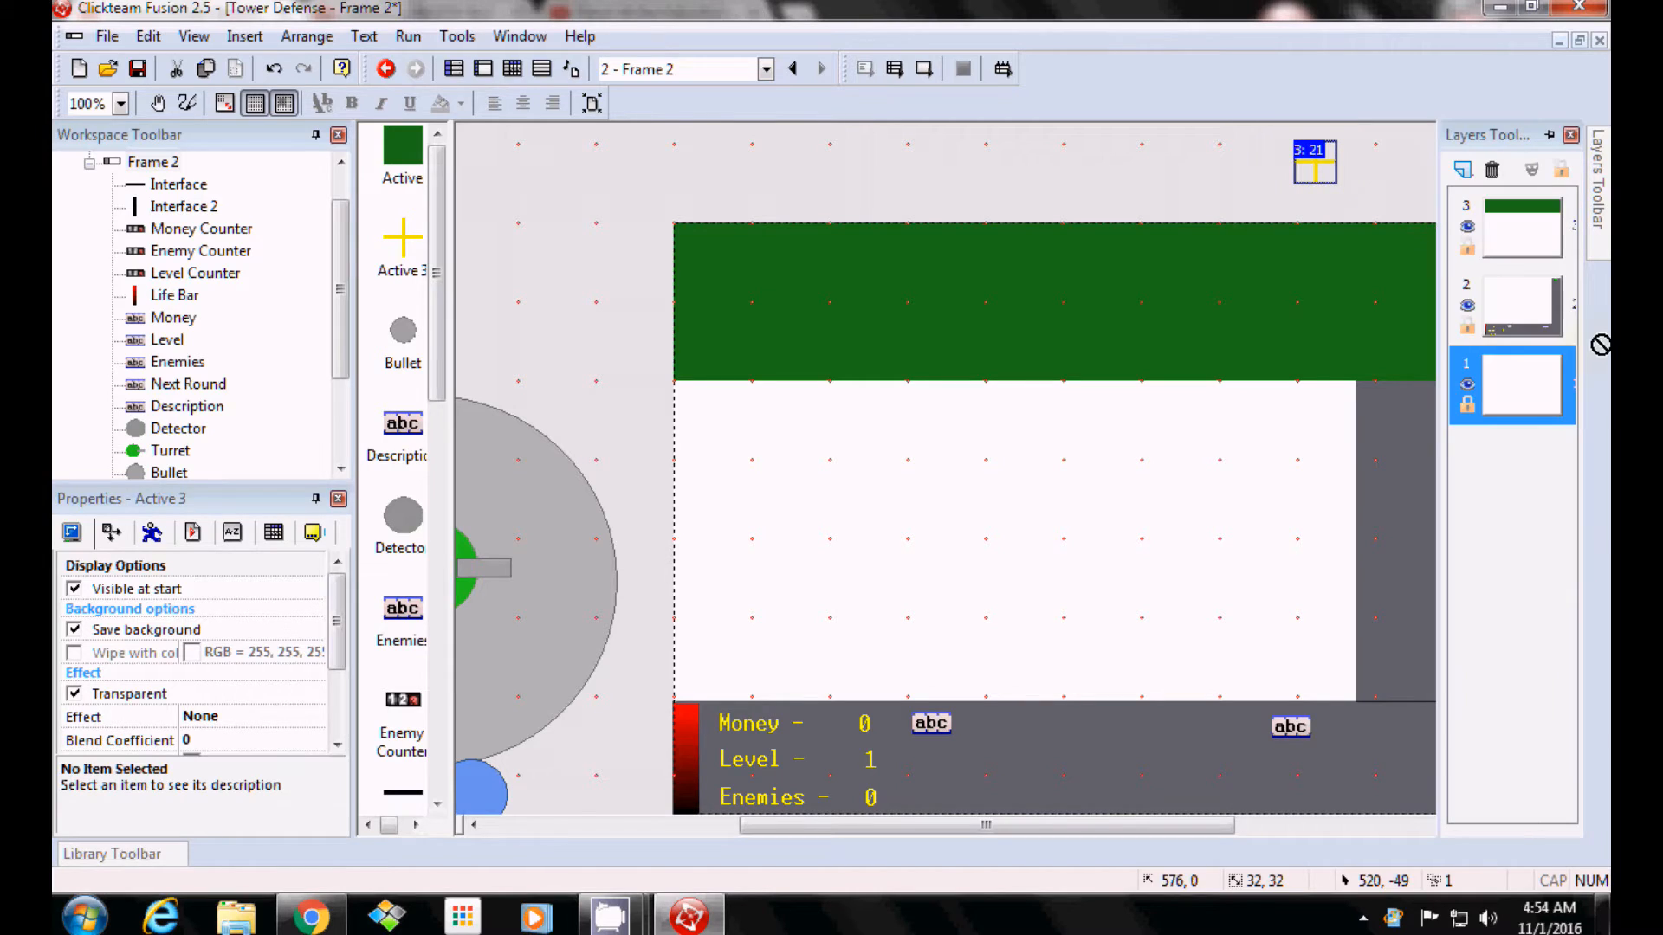
left_click_drag(1518, 305, 1518, 305)
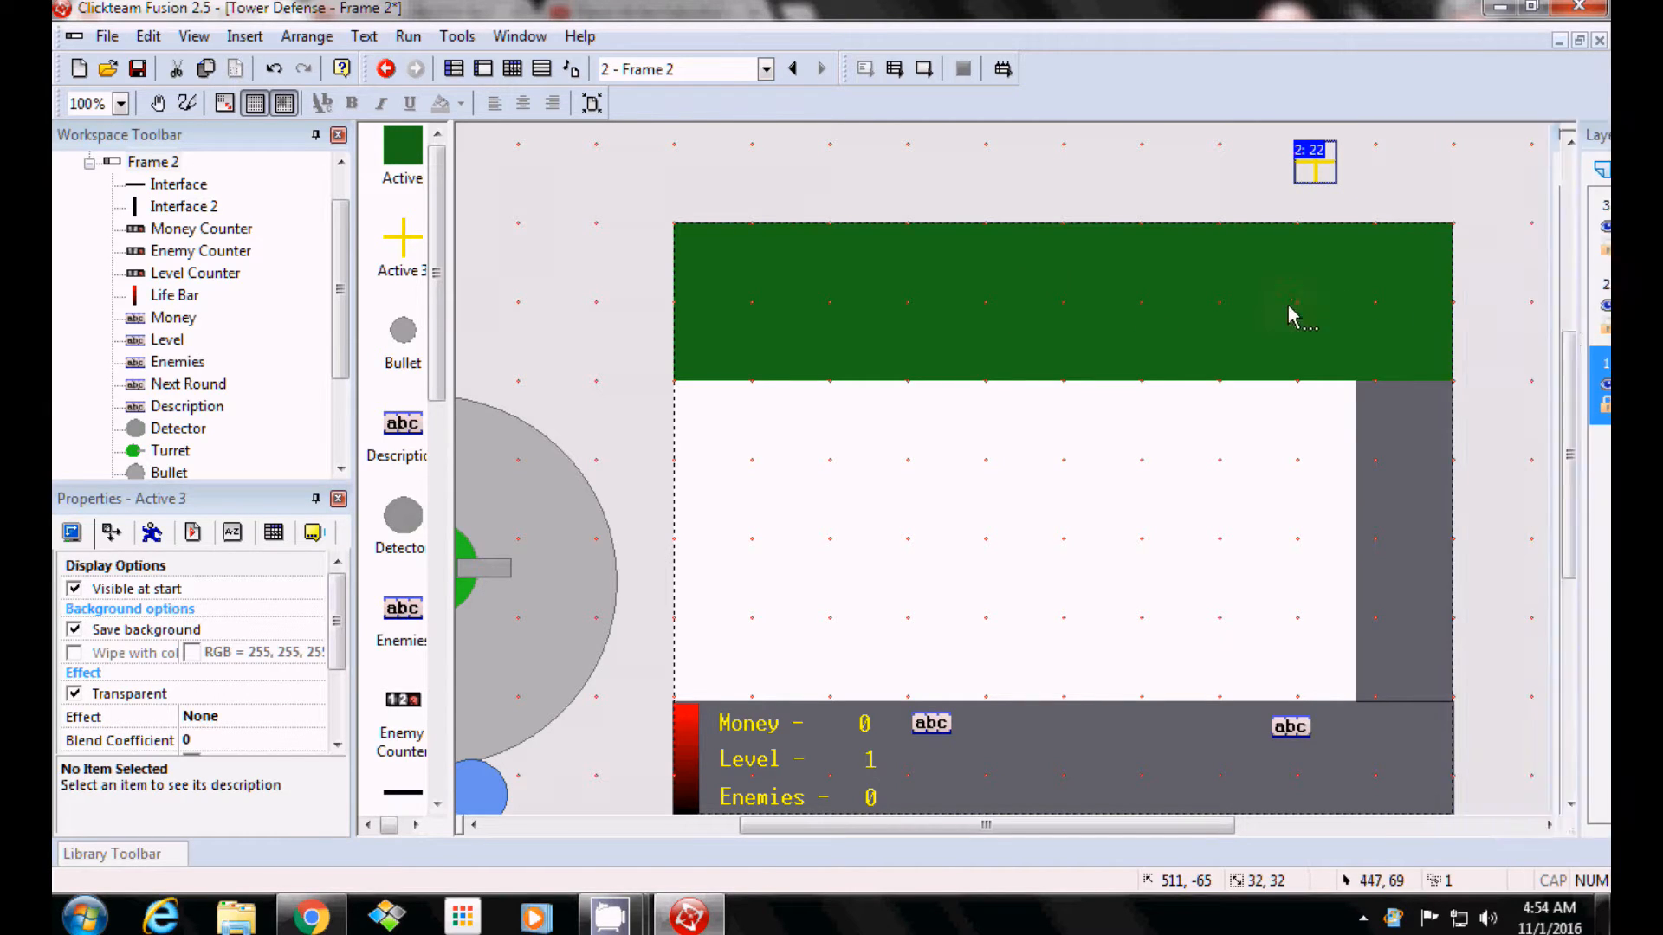
Try placing the green squares' layer beneath the interface and blank layers, and return it to the top of the layer order.
mouse_move(1601, 186)
left_click_drag(1494, 232, 1528, 400)
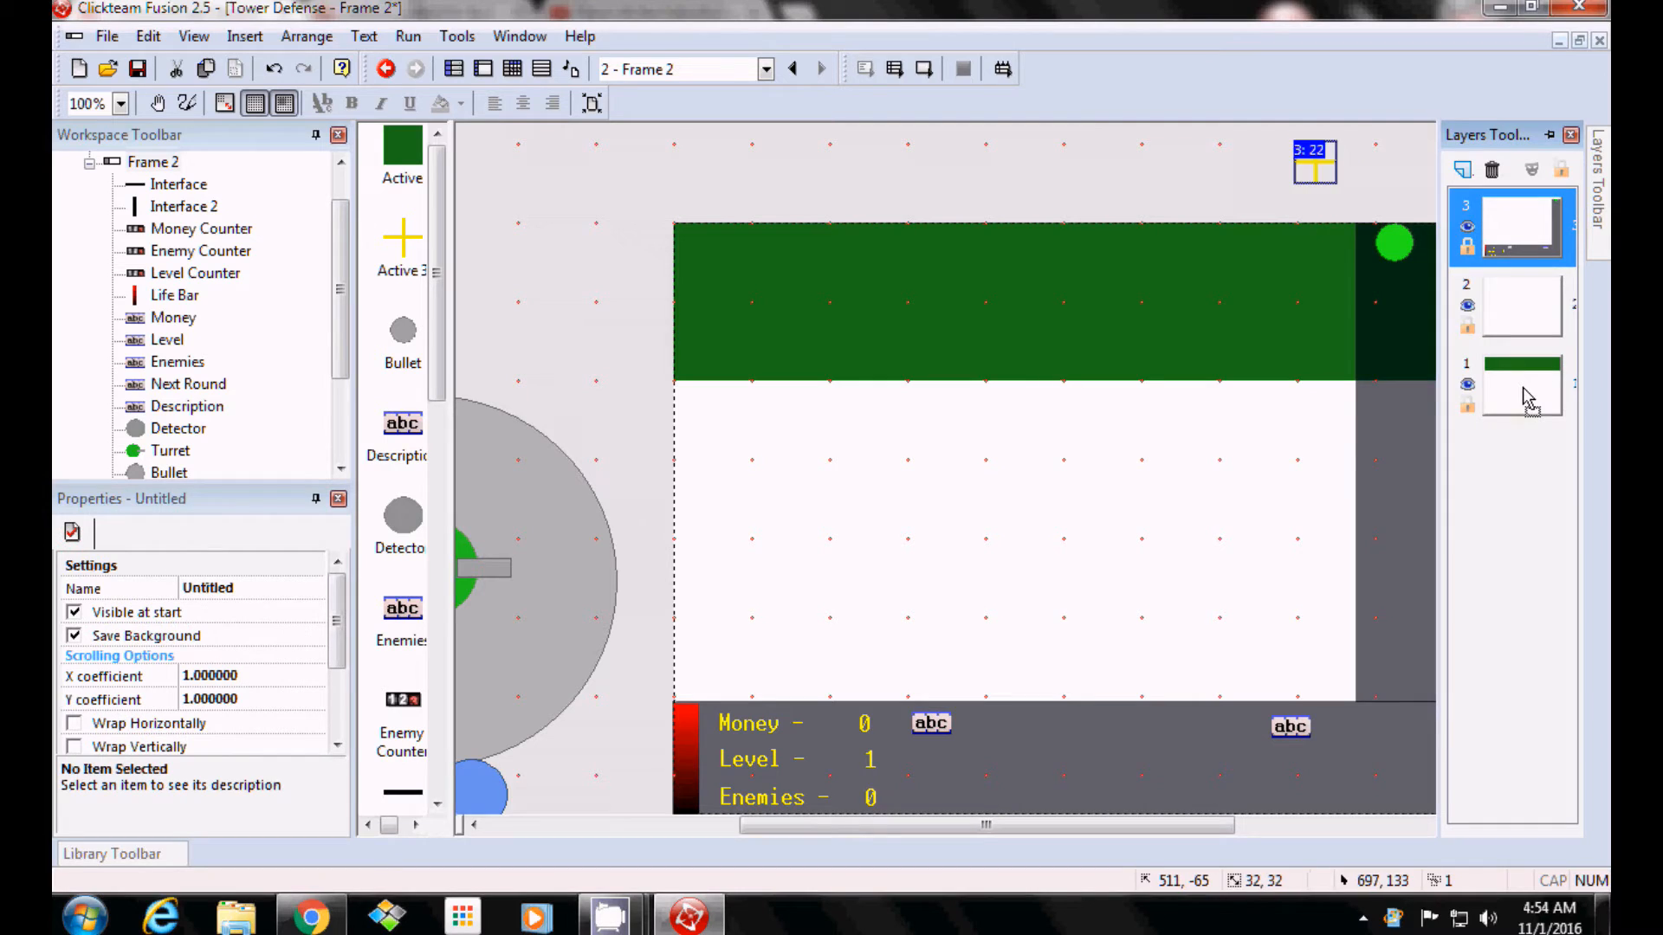
left_click(1320, 314)
left_click(1301, 215)
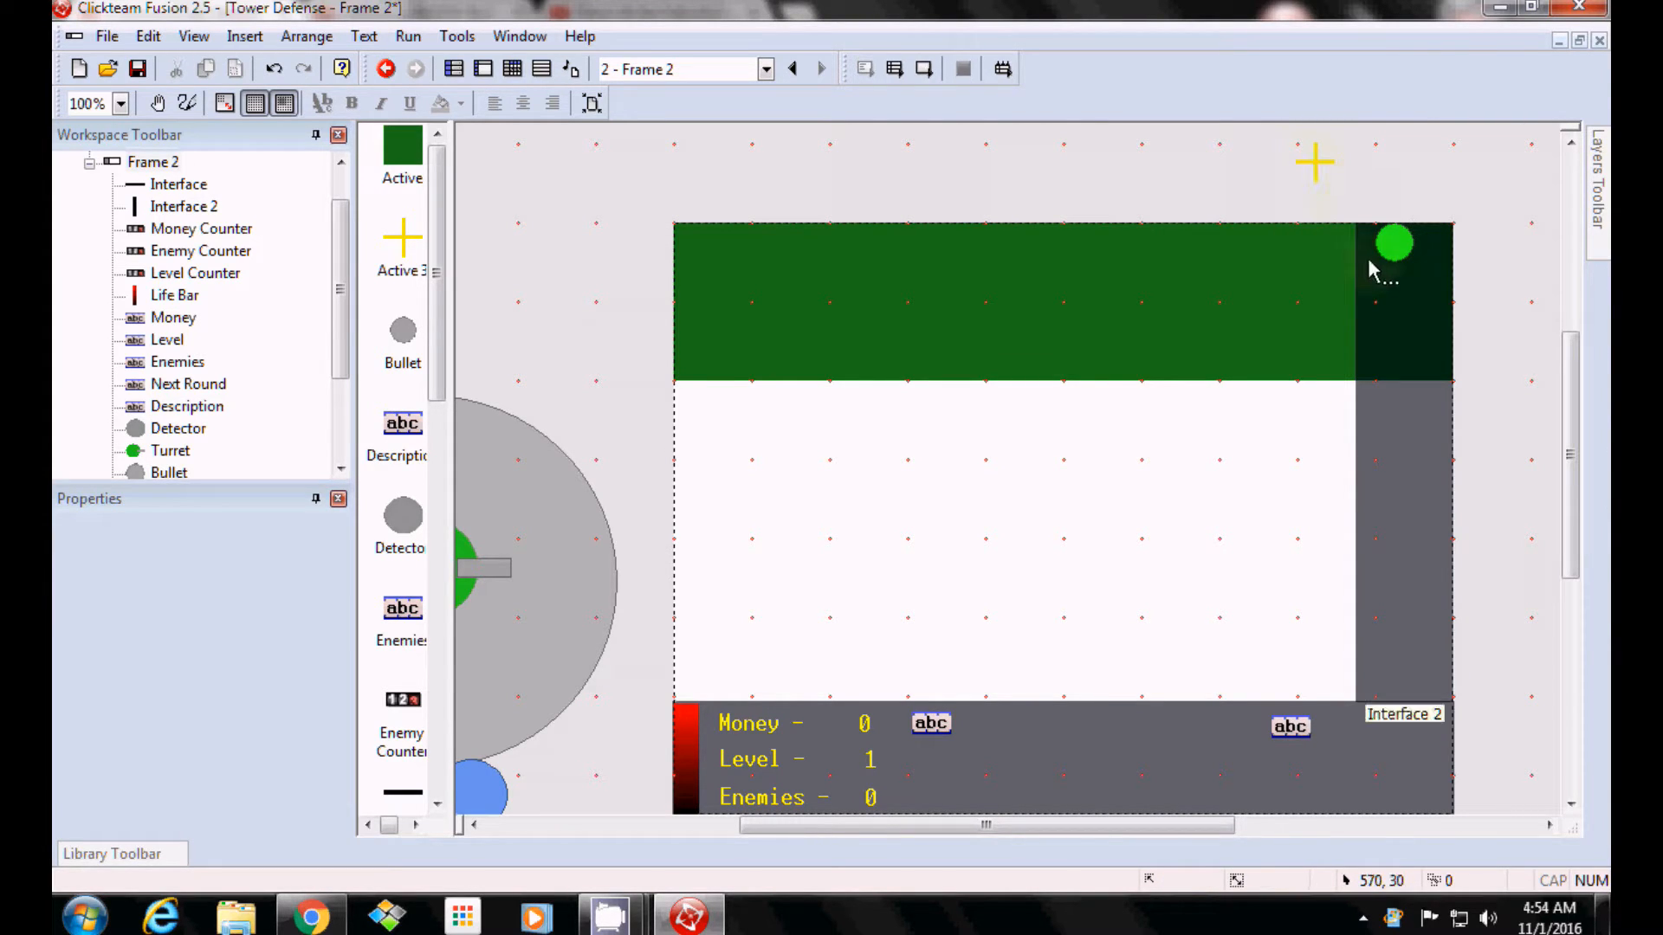
left_click(1338, 273)
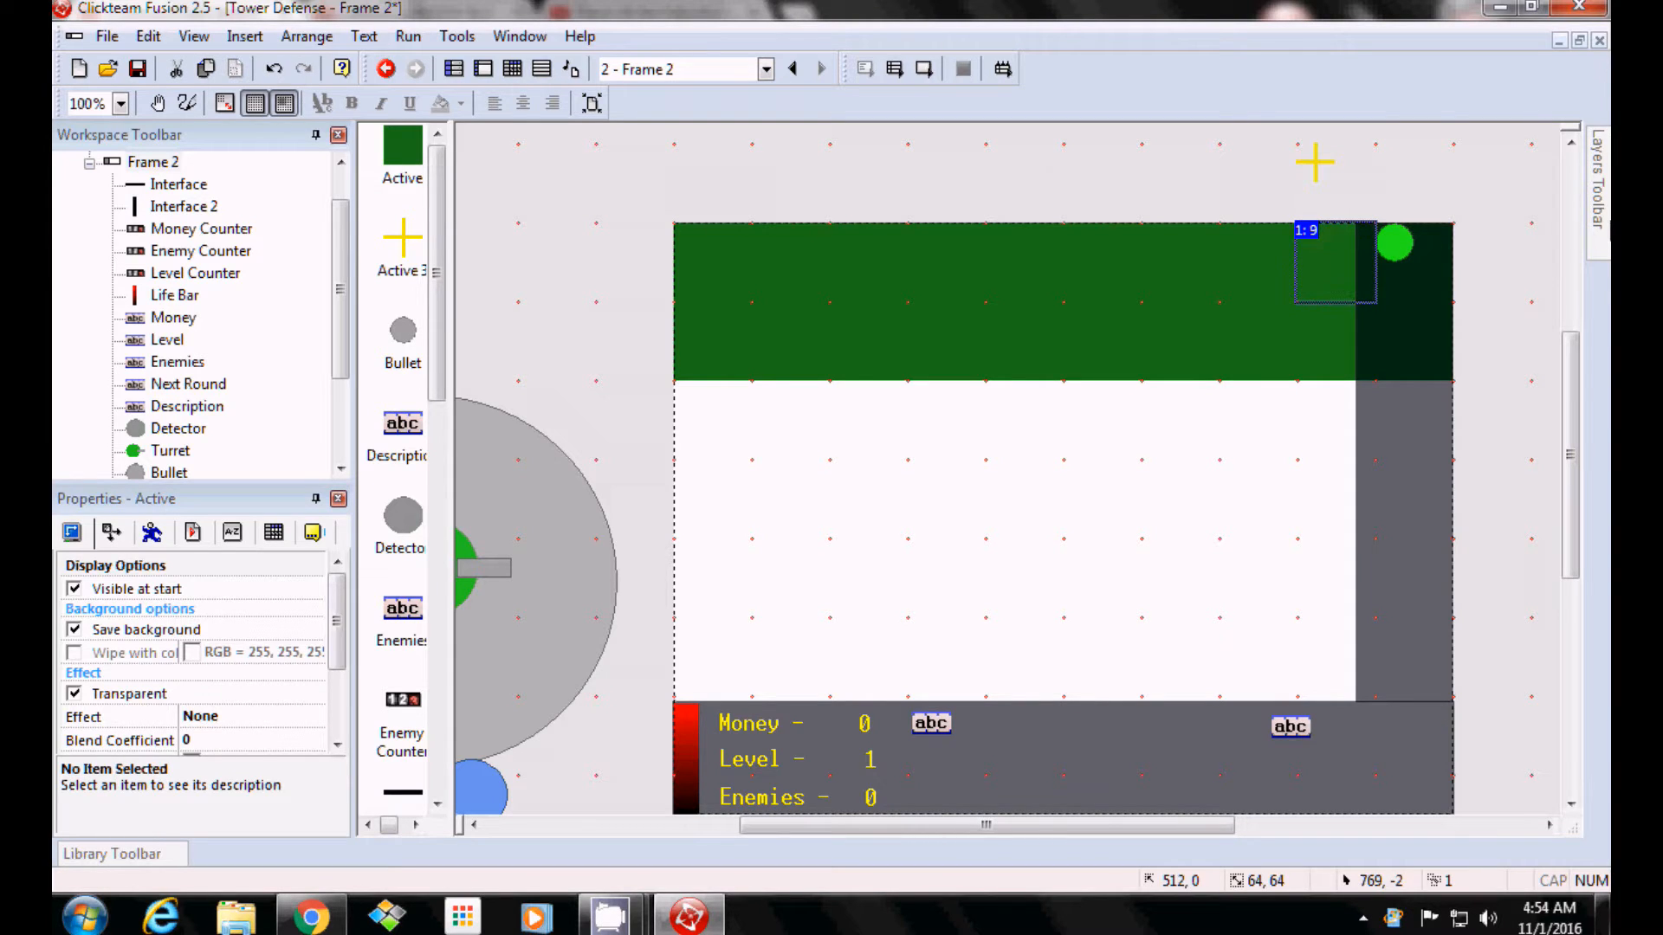
mouse_move(1598, 182)
left_click(1541, 348)
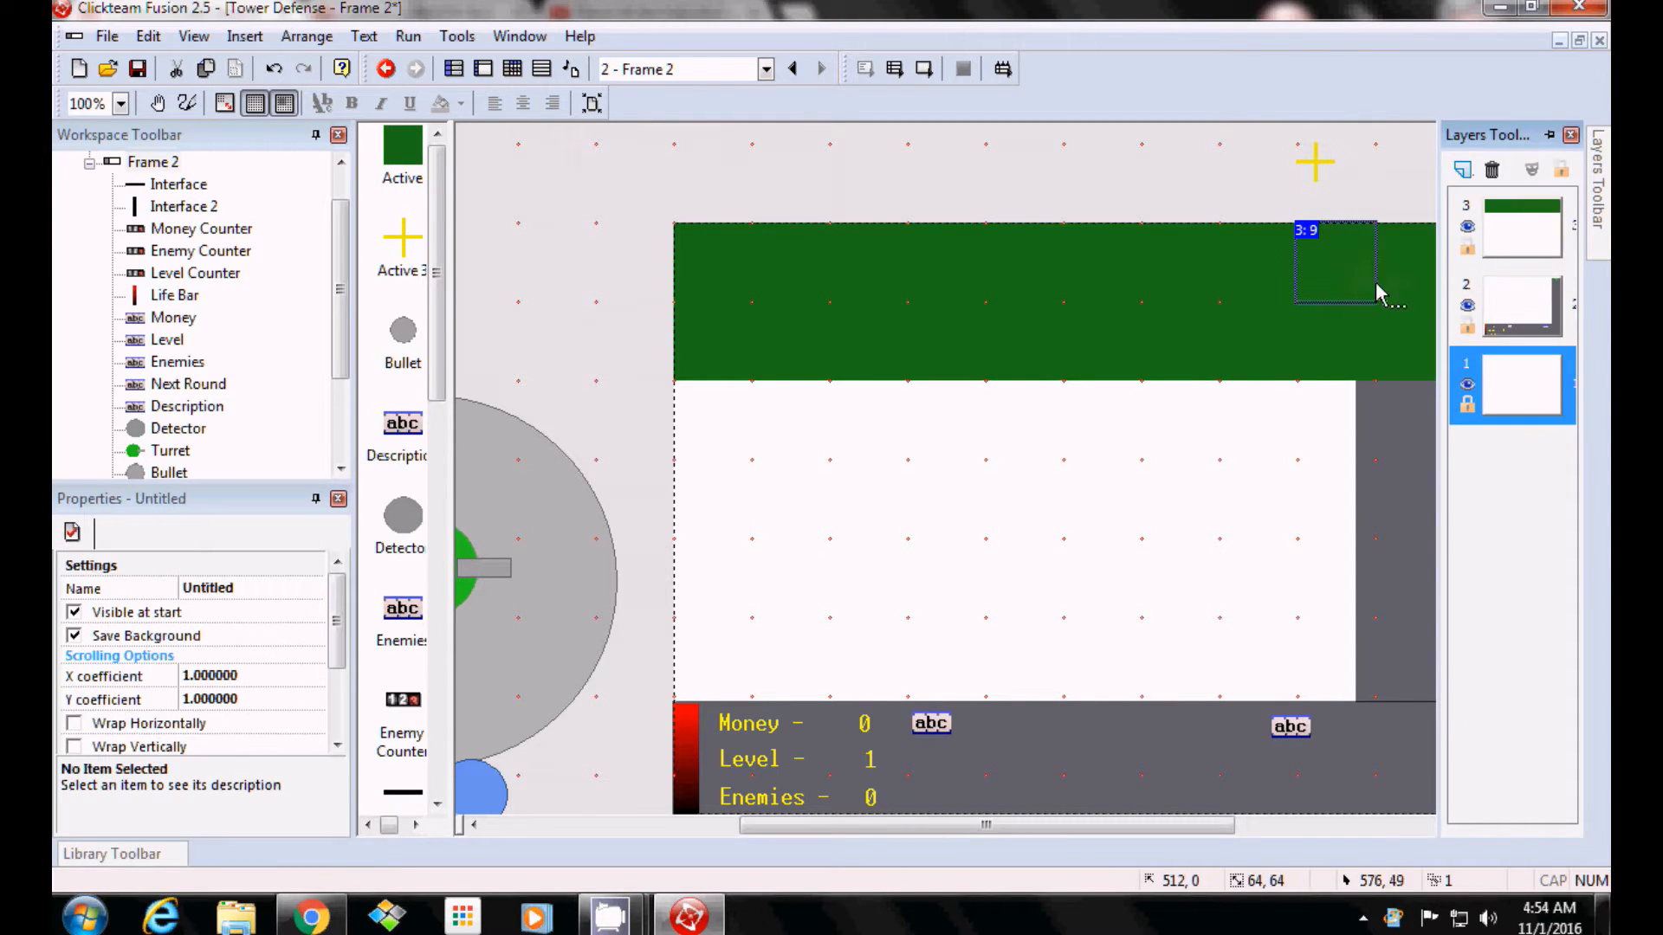
Delete the two green squares of the last column, at 576, 0 and 576, 64, over the vertical interface bar.
left_click(1391, 261)
right_click(1390, 260)
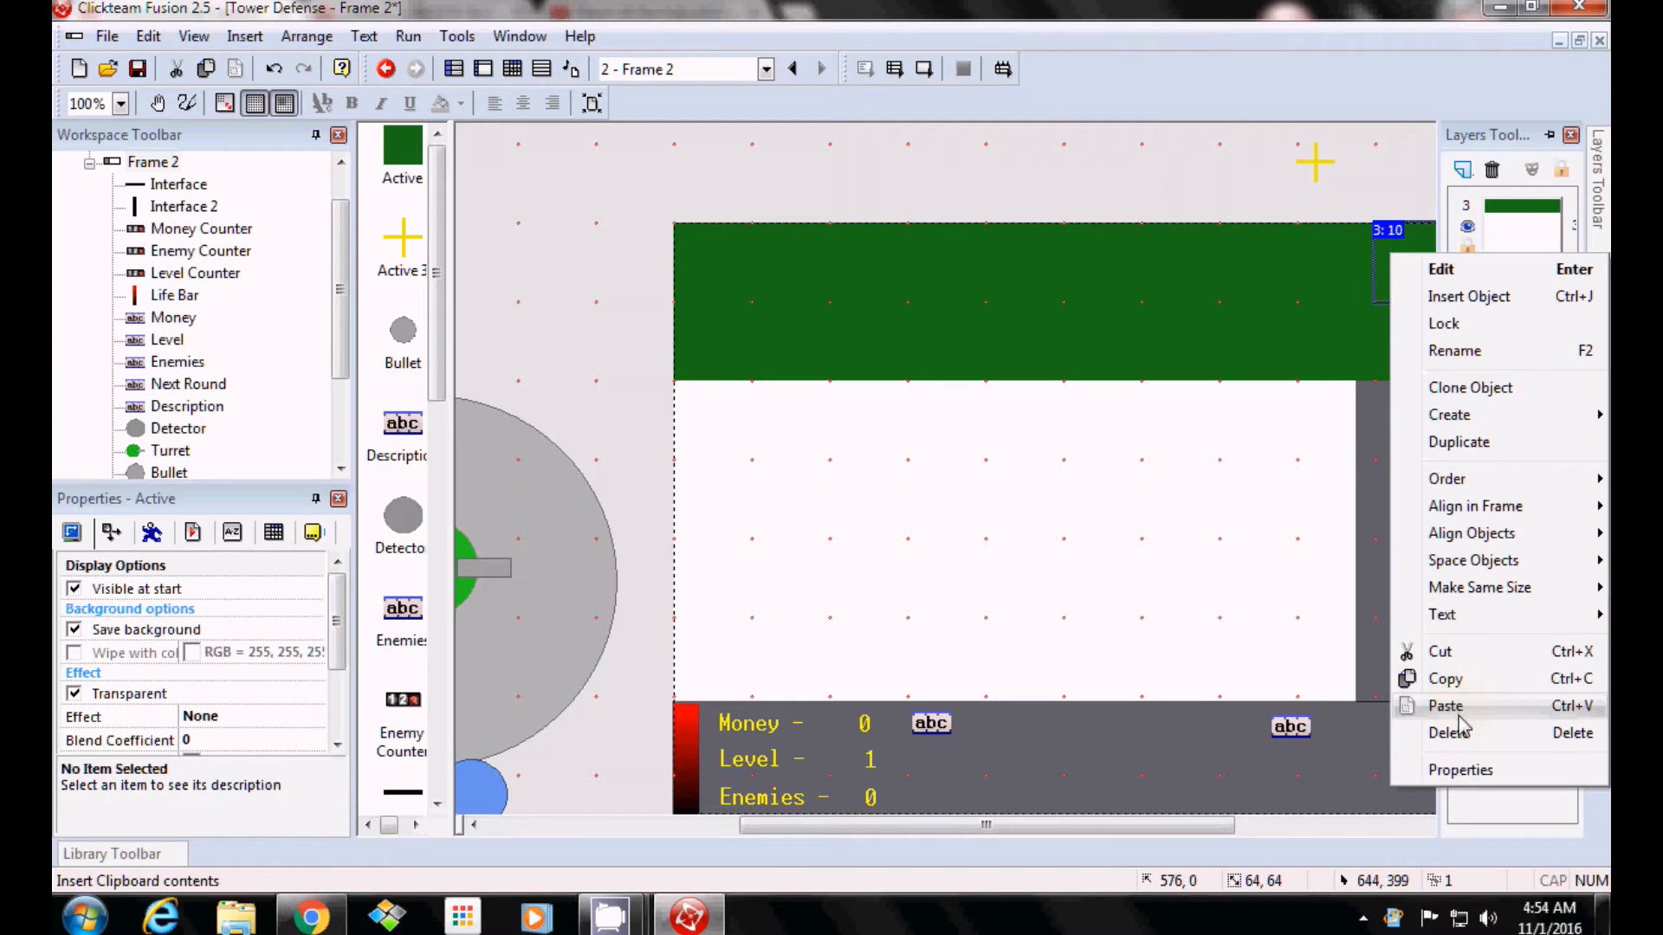
left_click(1444, 733)
right_click(1383, 351)
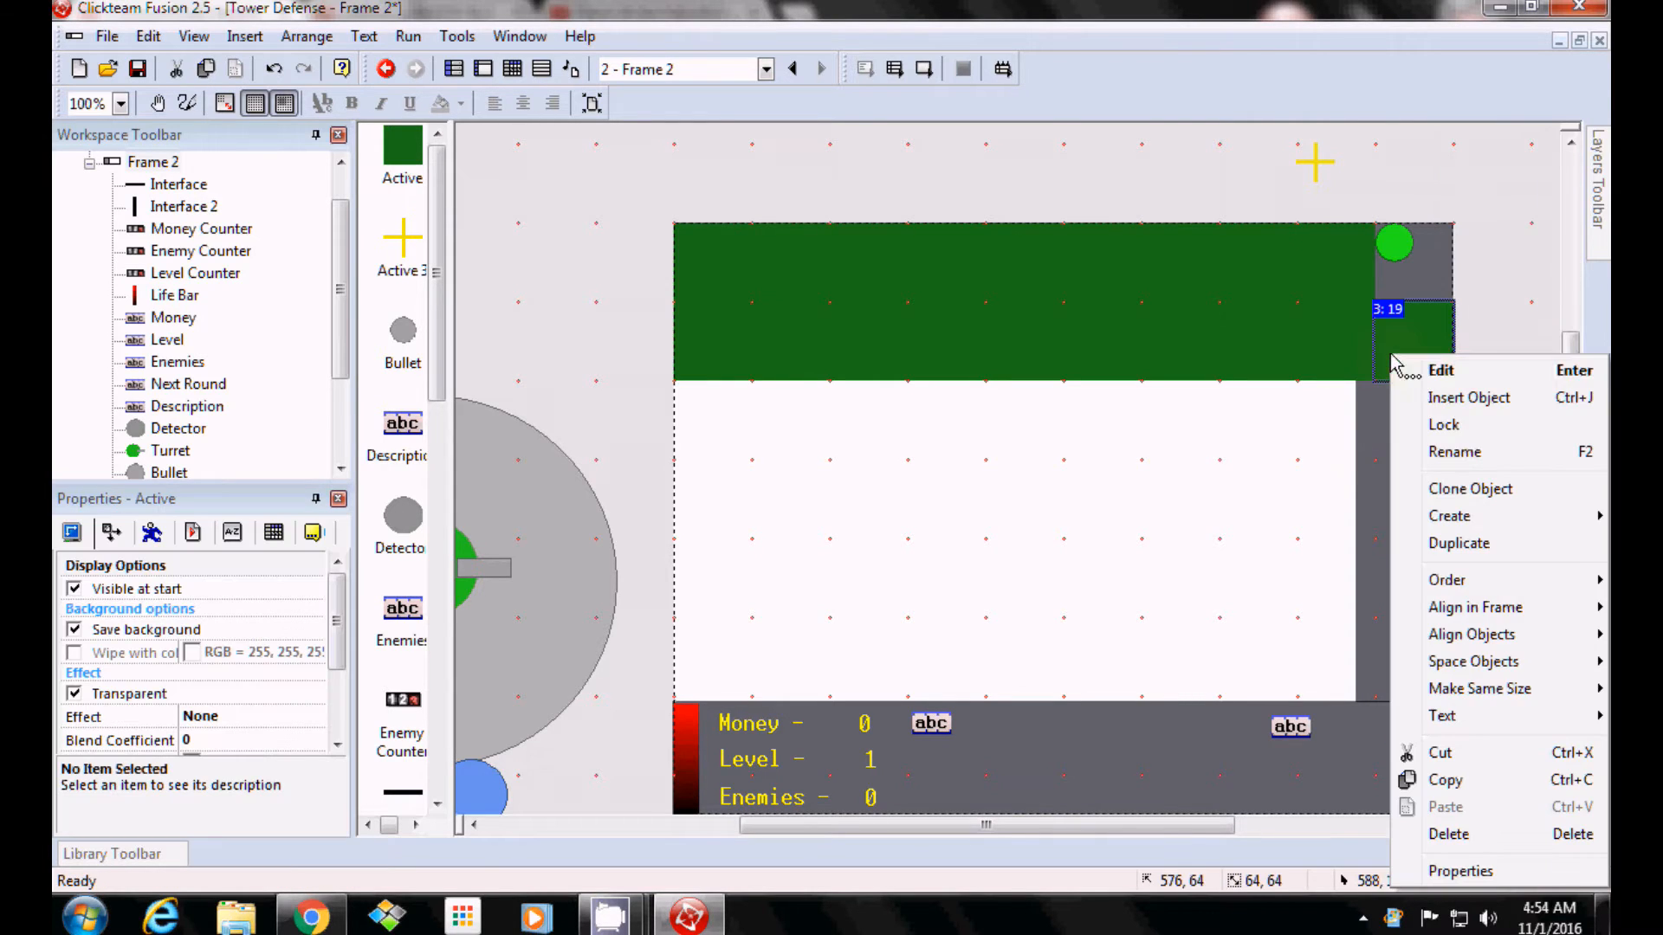
left_click(1449, 833)
right_click(1344, 252)
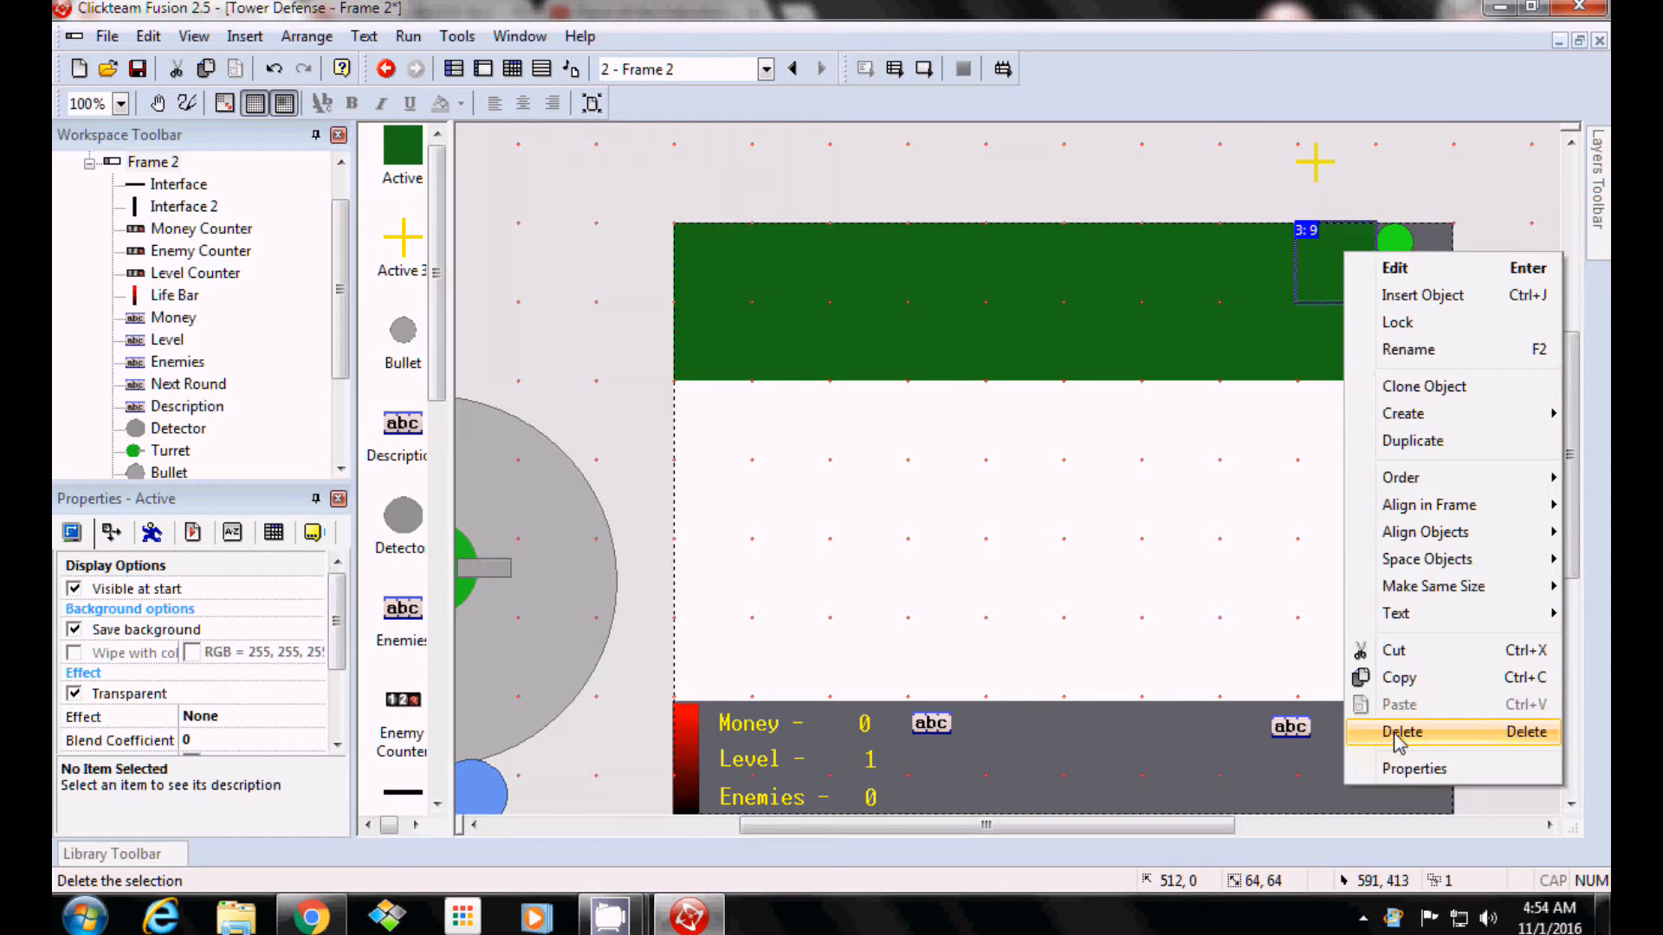
left_click(1470, 166)
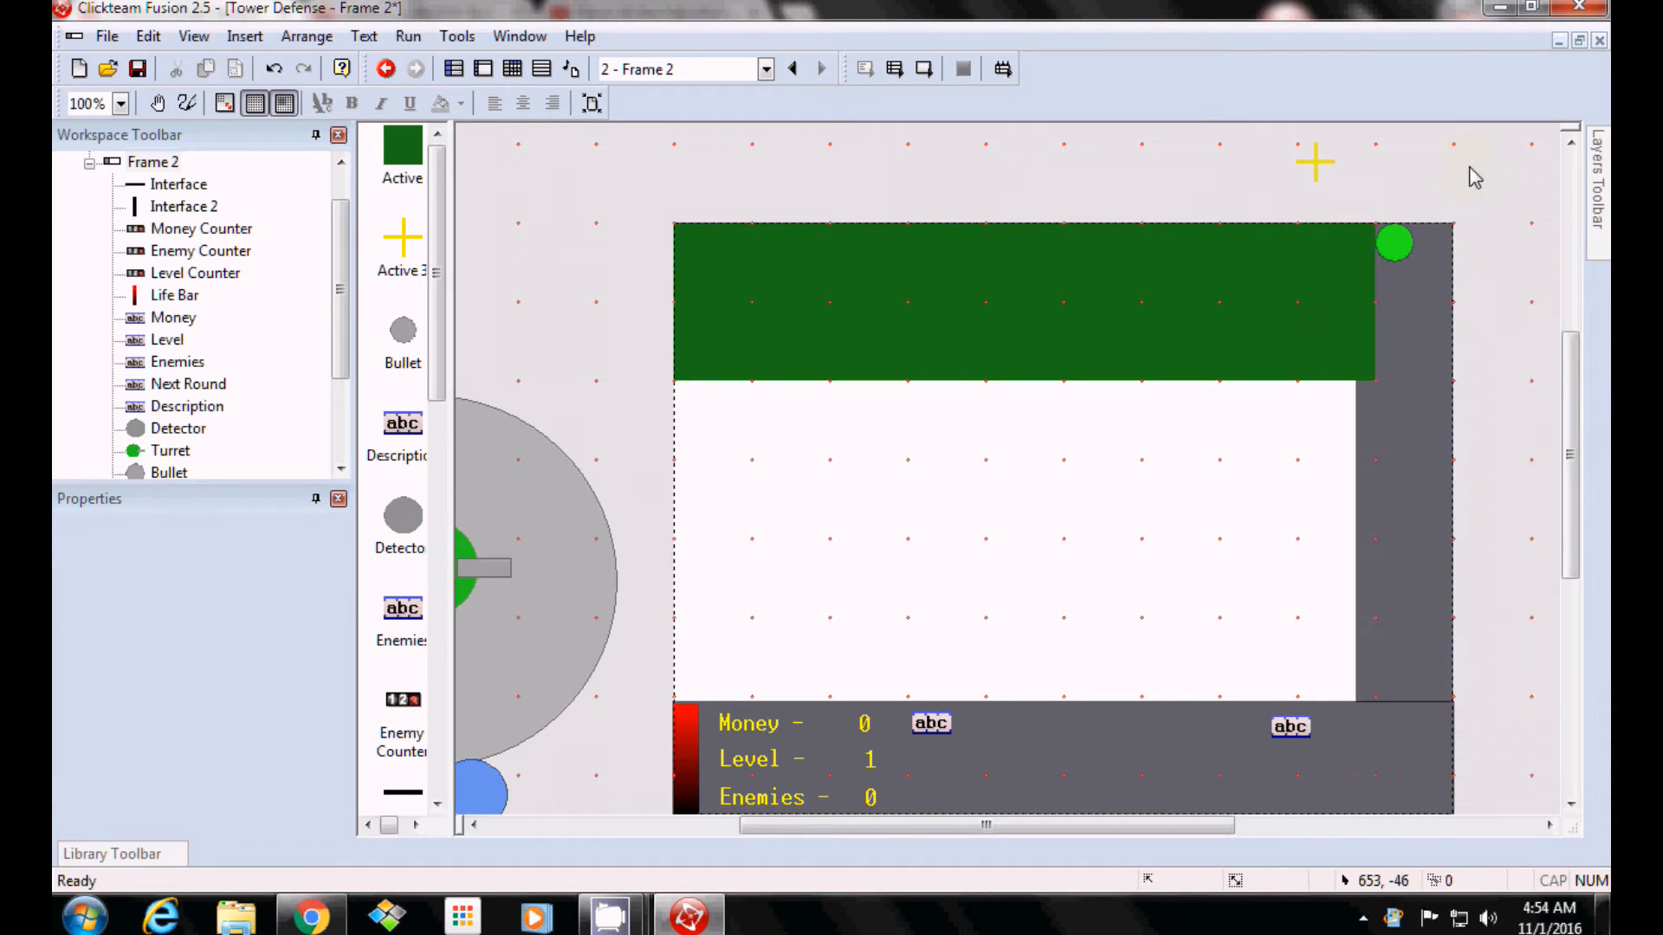
right_click(1344, 269)
left_click(1505, 197)
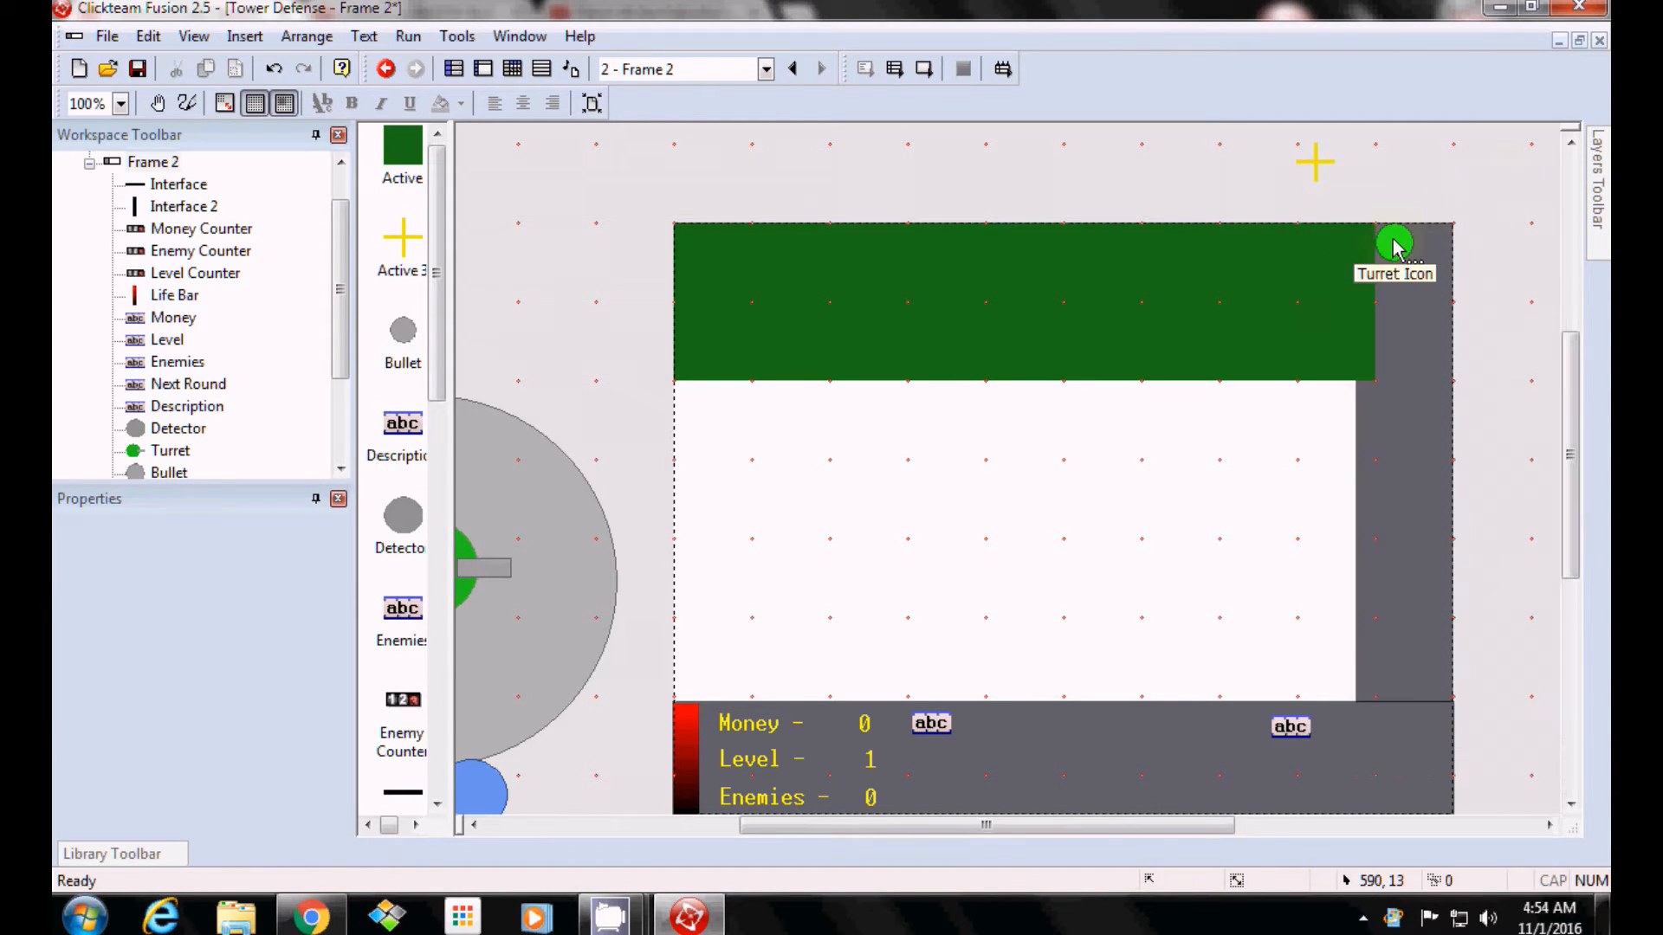
Place the trimmed green squares' layer at the bottom of the layer order, with the interface layer on top.
mouse_move(1603, 236)
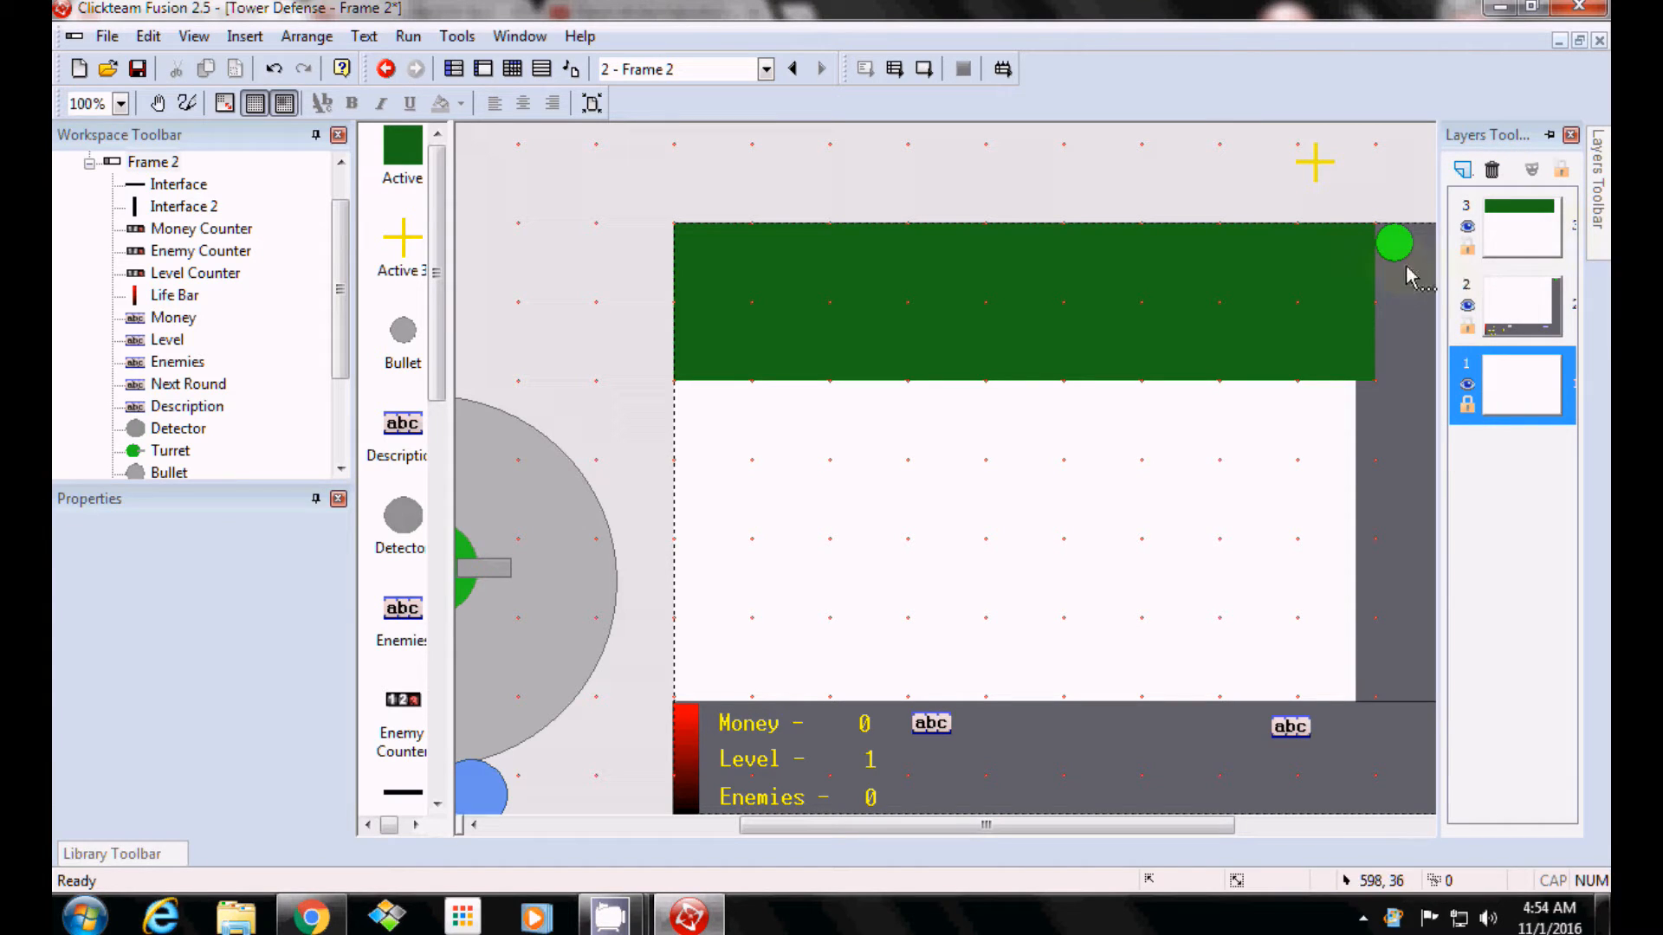
left_click(1533, 245)
left_click_drag(1537, 277, 1537, 406)
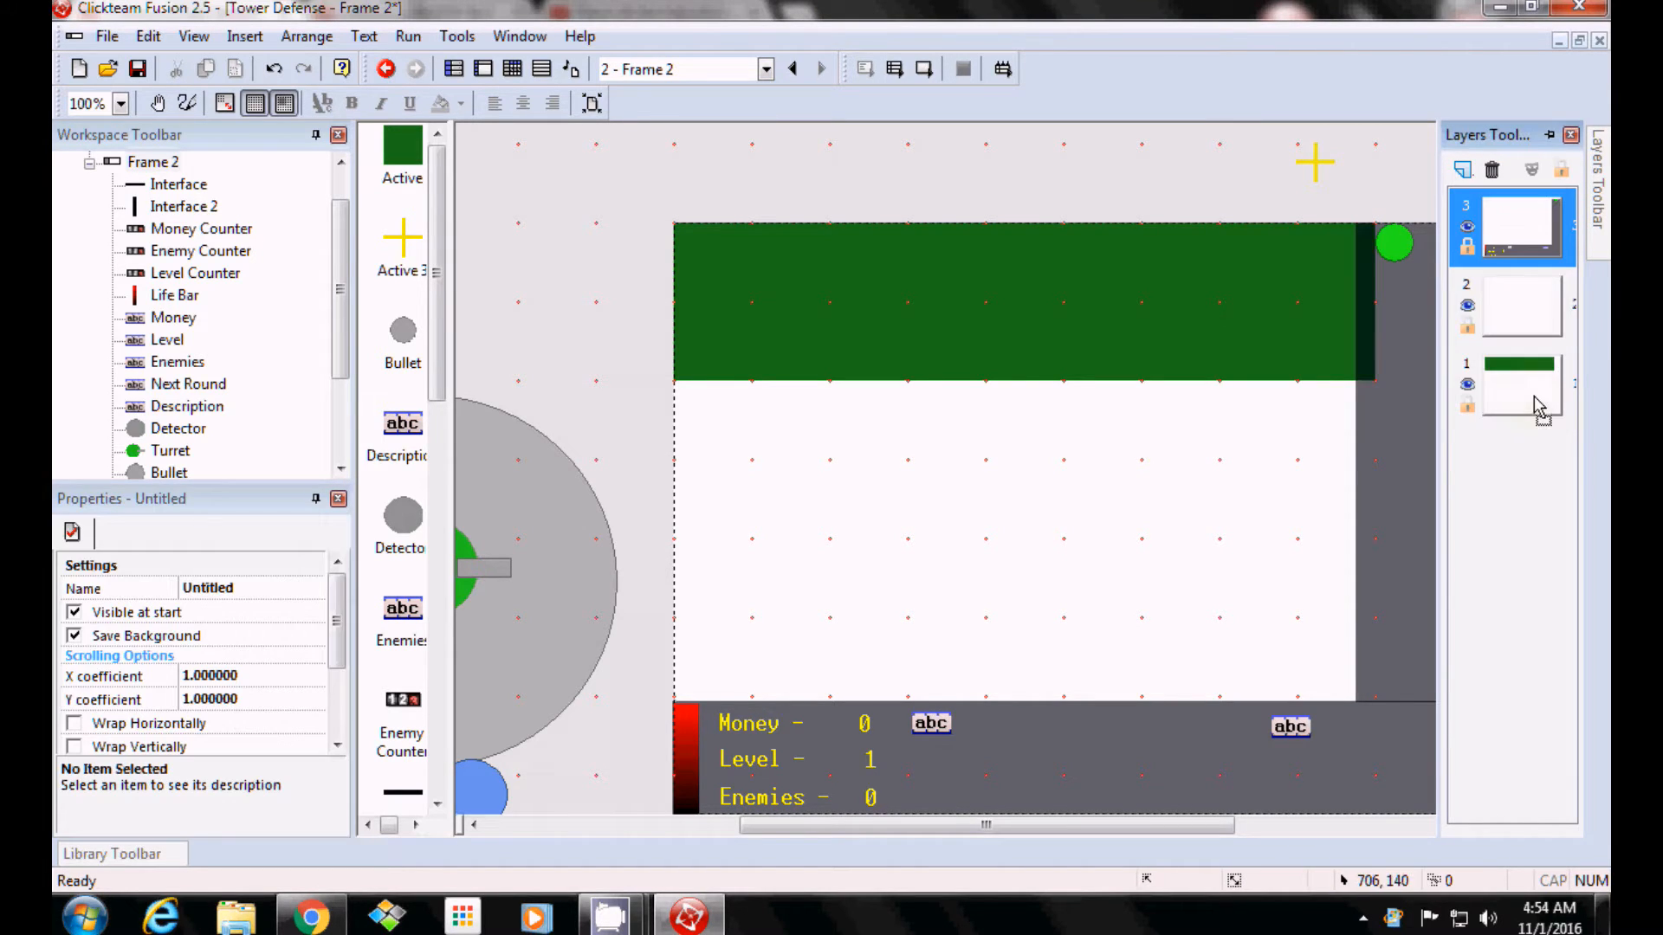
left_click(1196, 151)
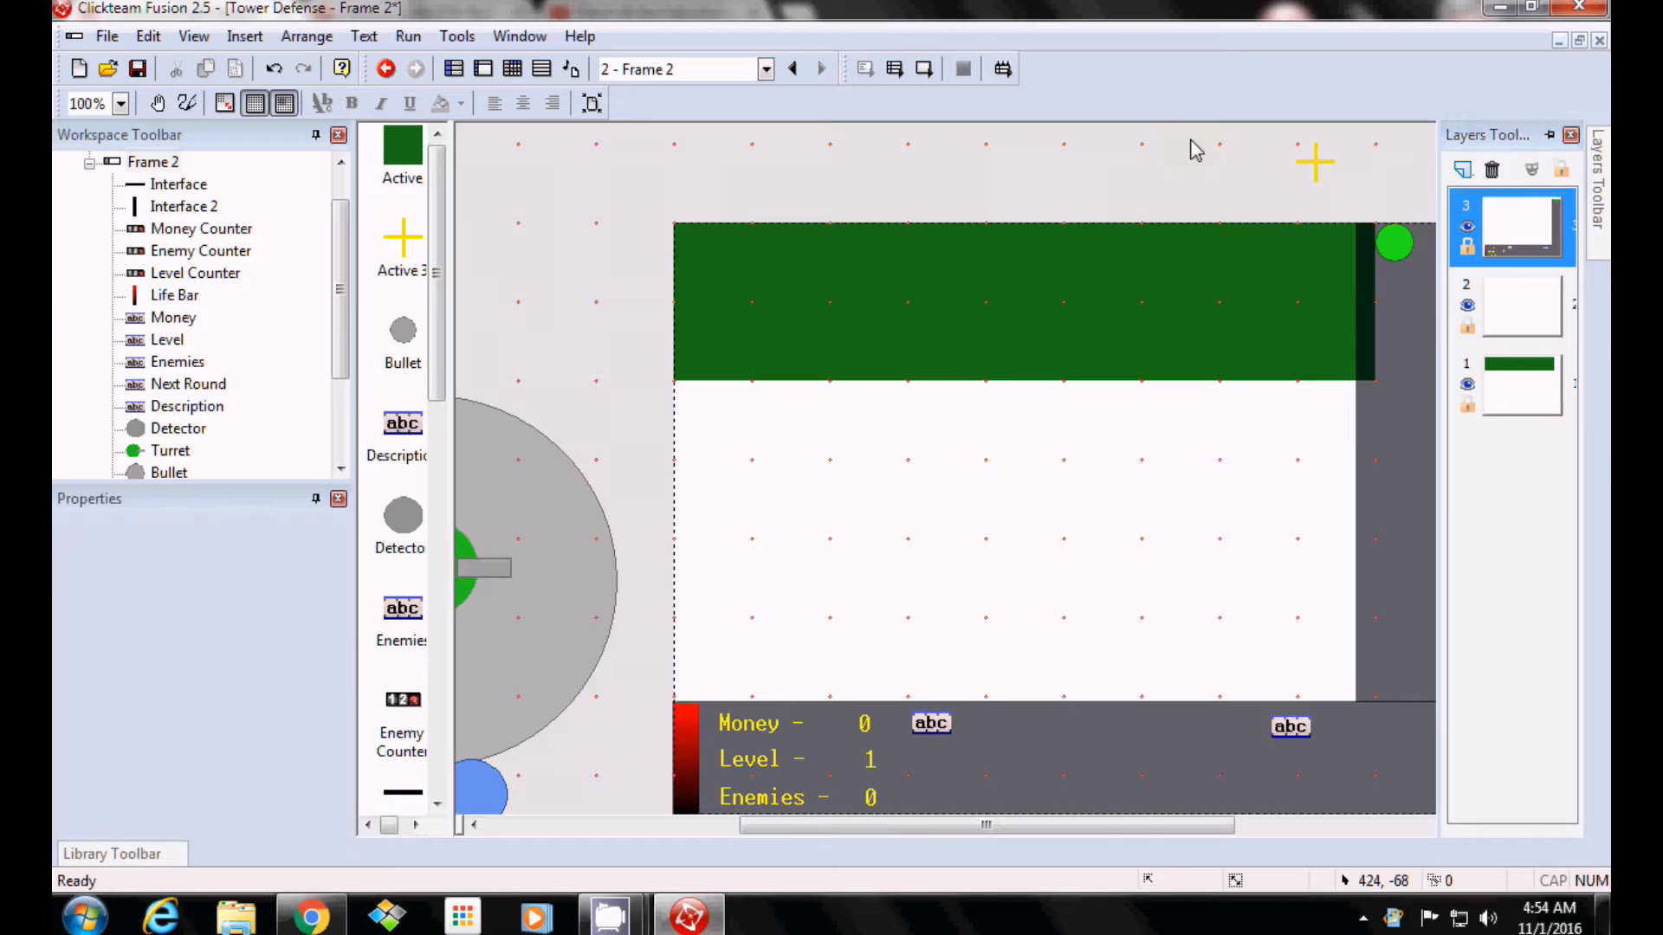
Rename the yellow cross object above the frame as Cursor.
left_click(1313, 166)
right_click(1314, 161)
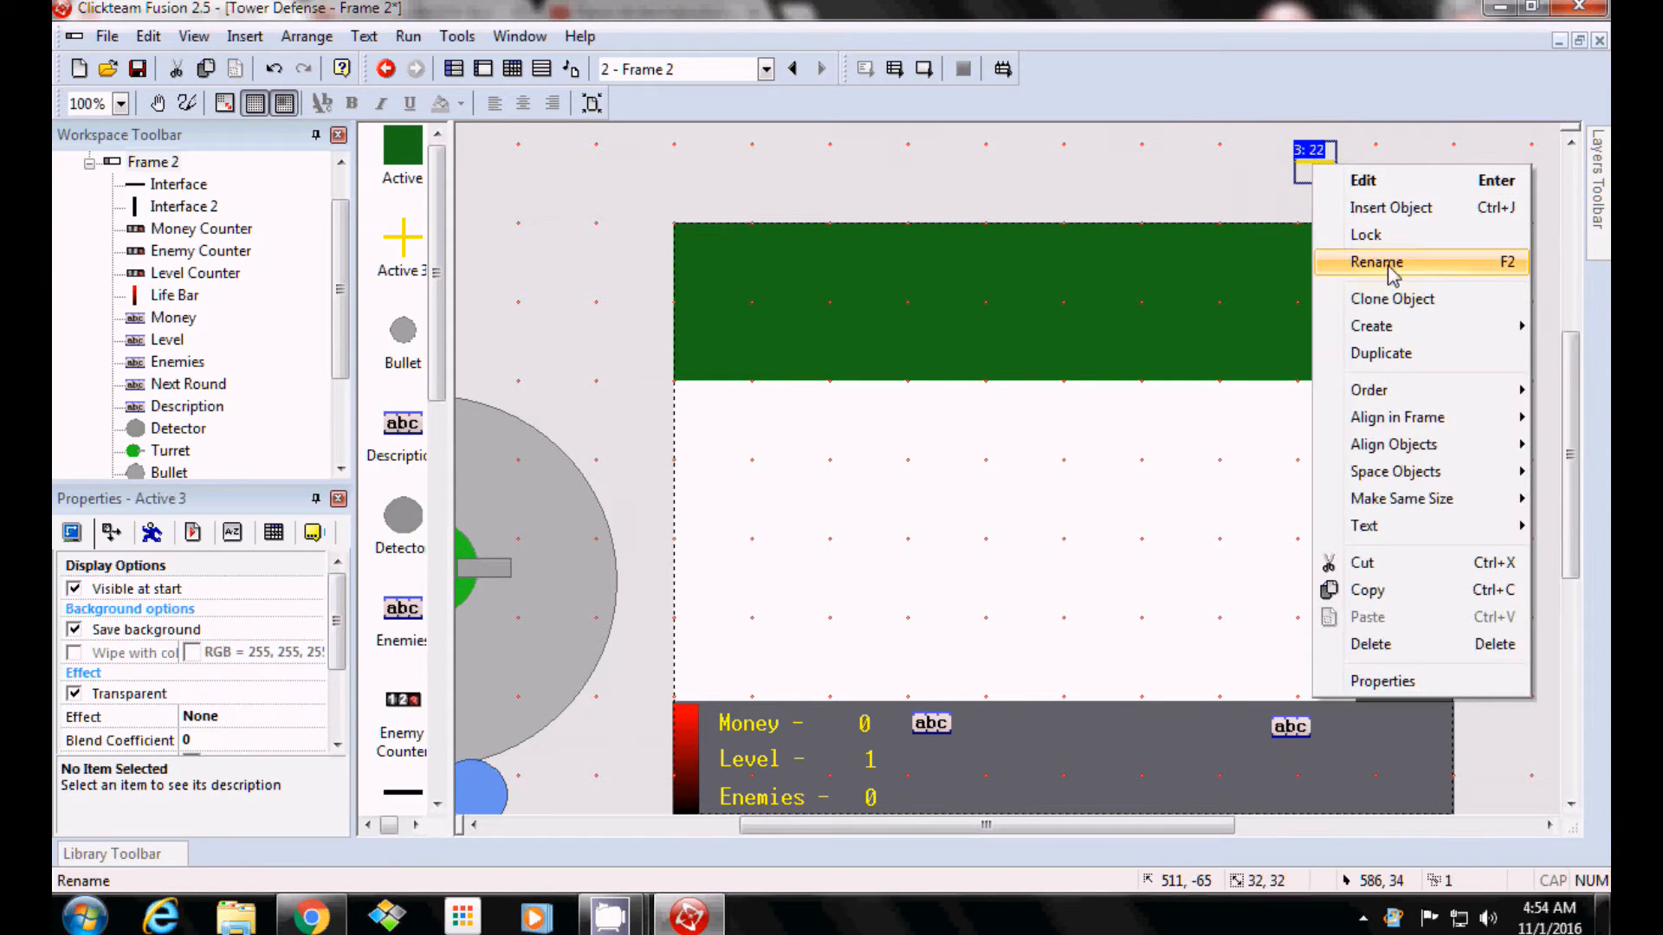
left_click(1384, 259)
type("C")
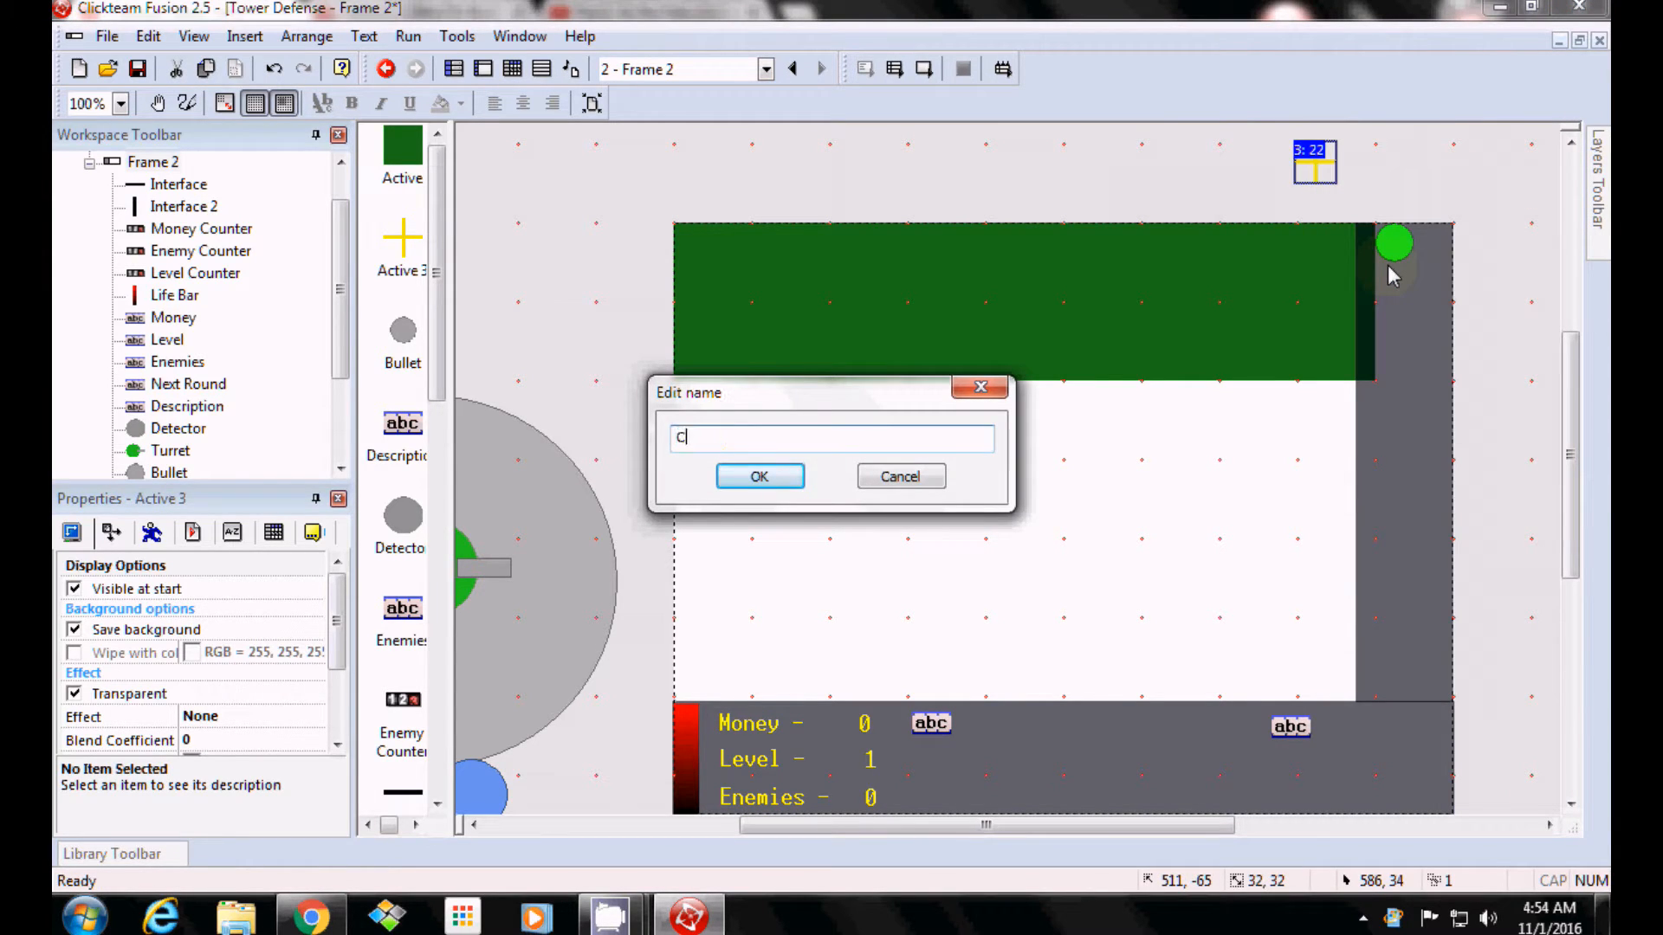
type("ursor")
key("Return")
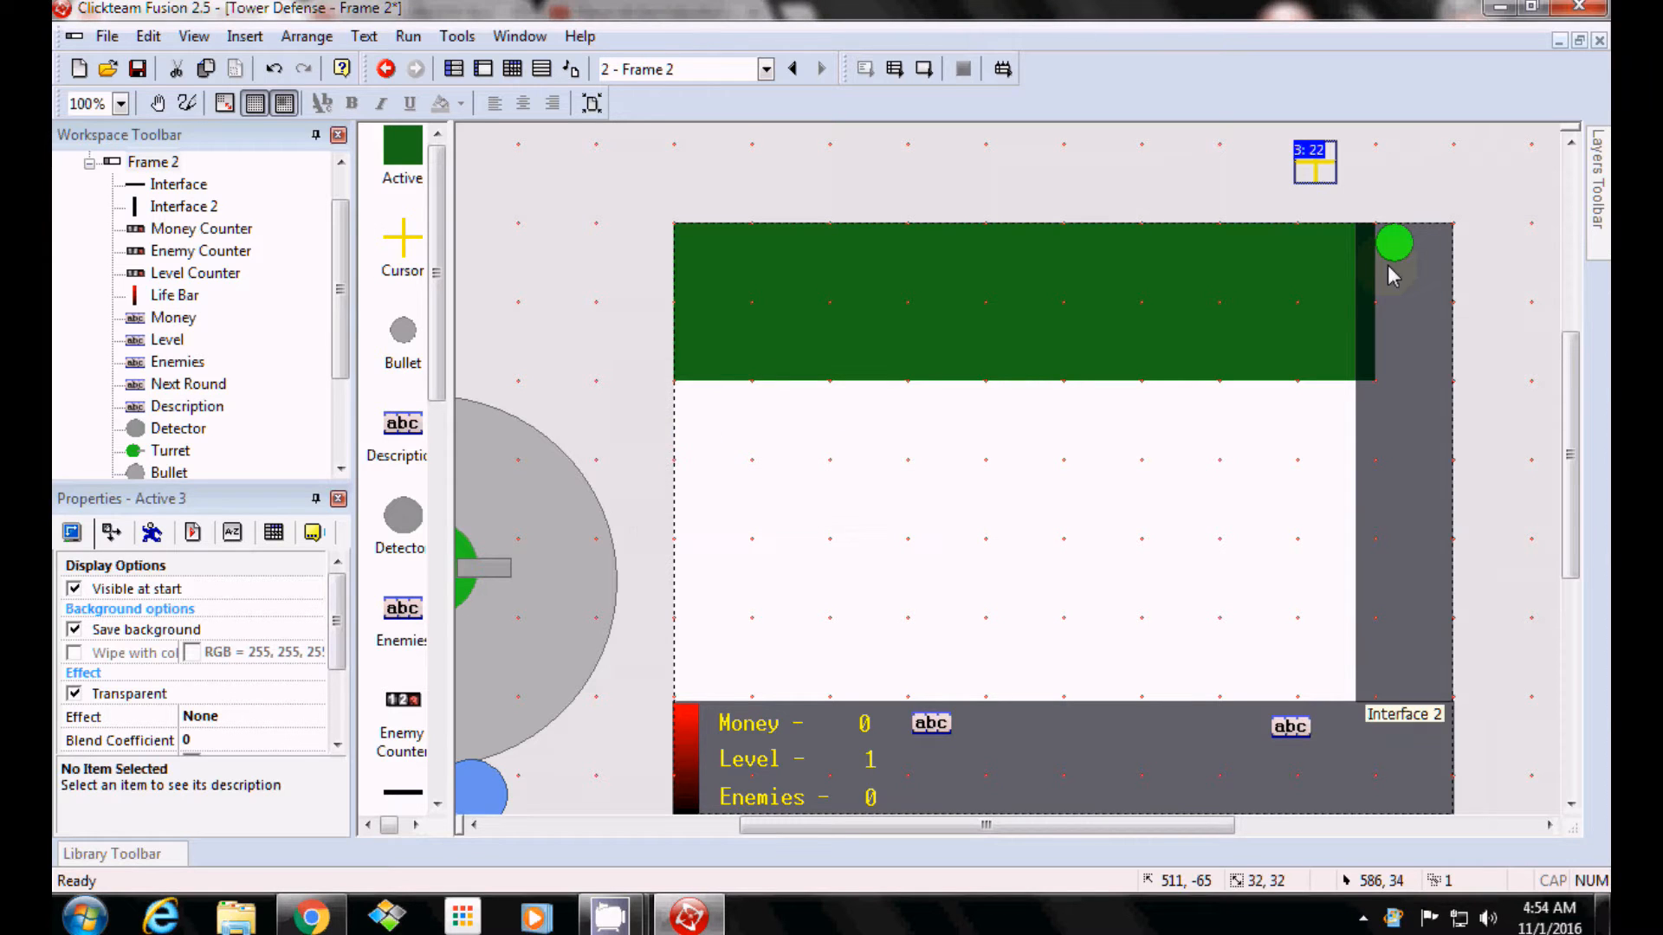
Rename the green square object as Placment Tile.
right_click(742, 245)
left_click(856, 343)
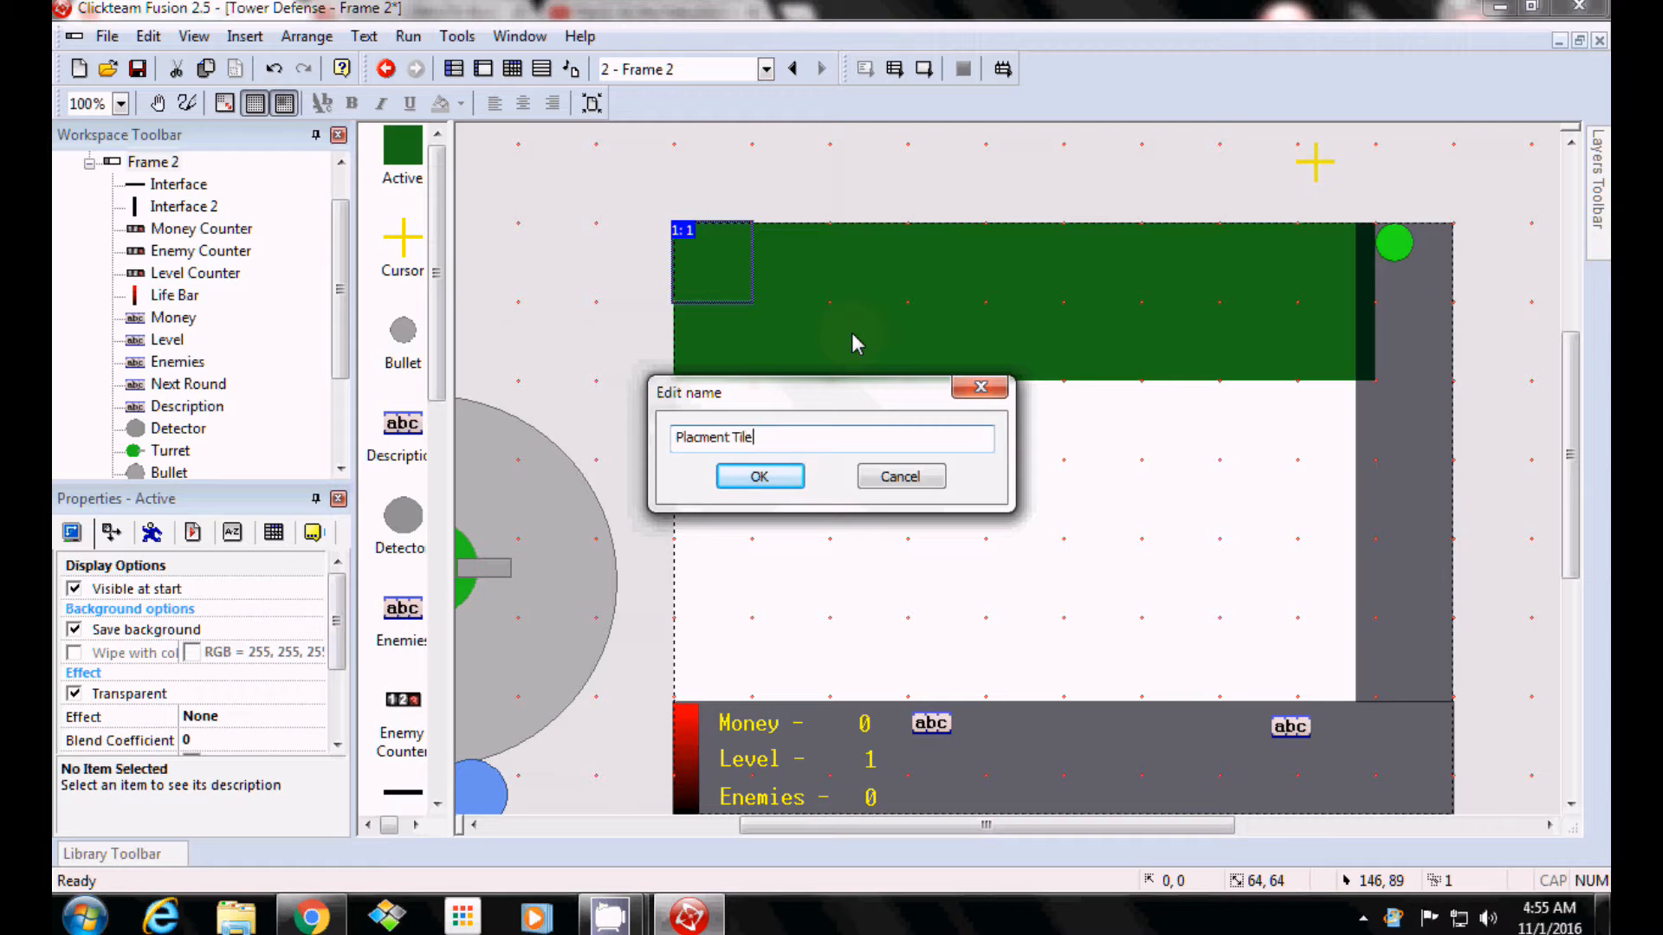
type("Placment Tile")
left_click(760, 475)
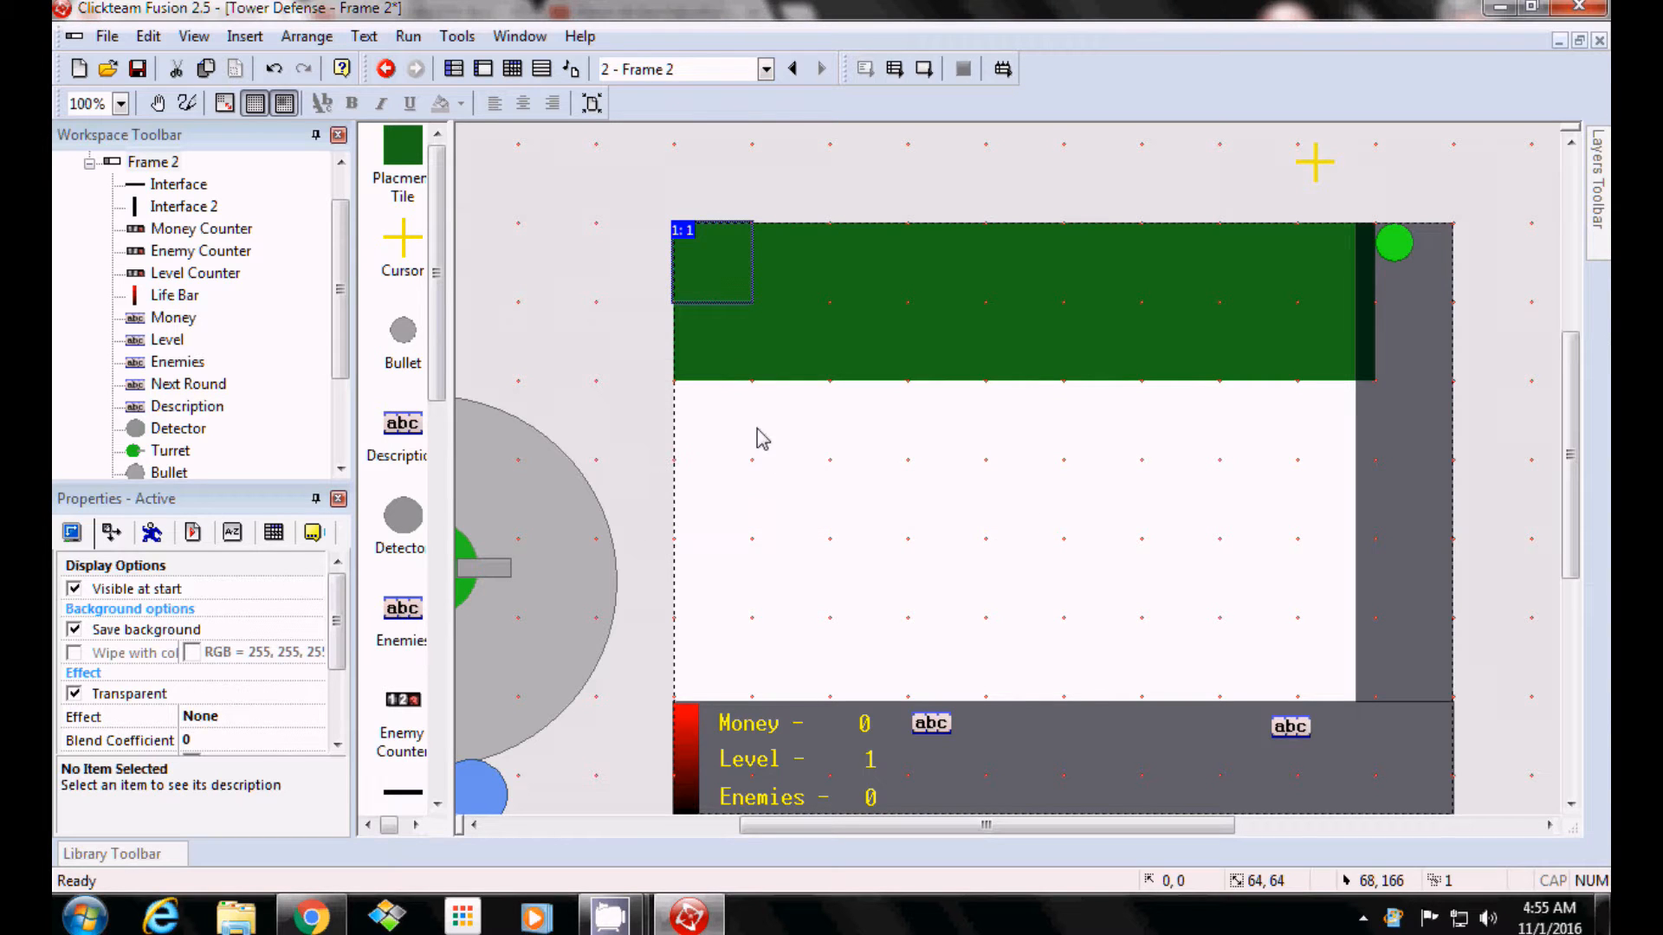
Set the initial direction of the green tile's static movement to face right.
left_click(151, 532)
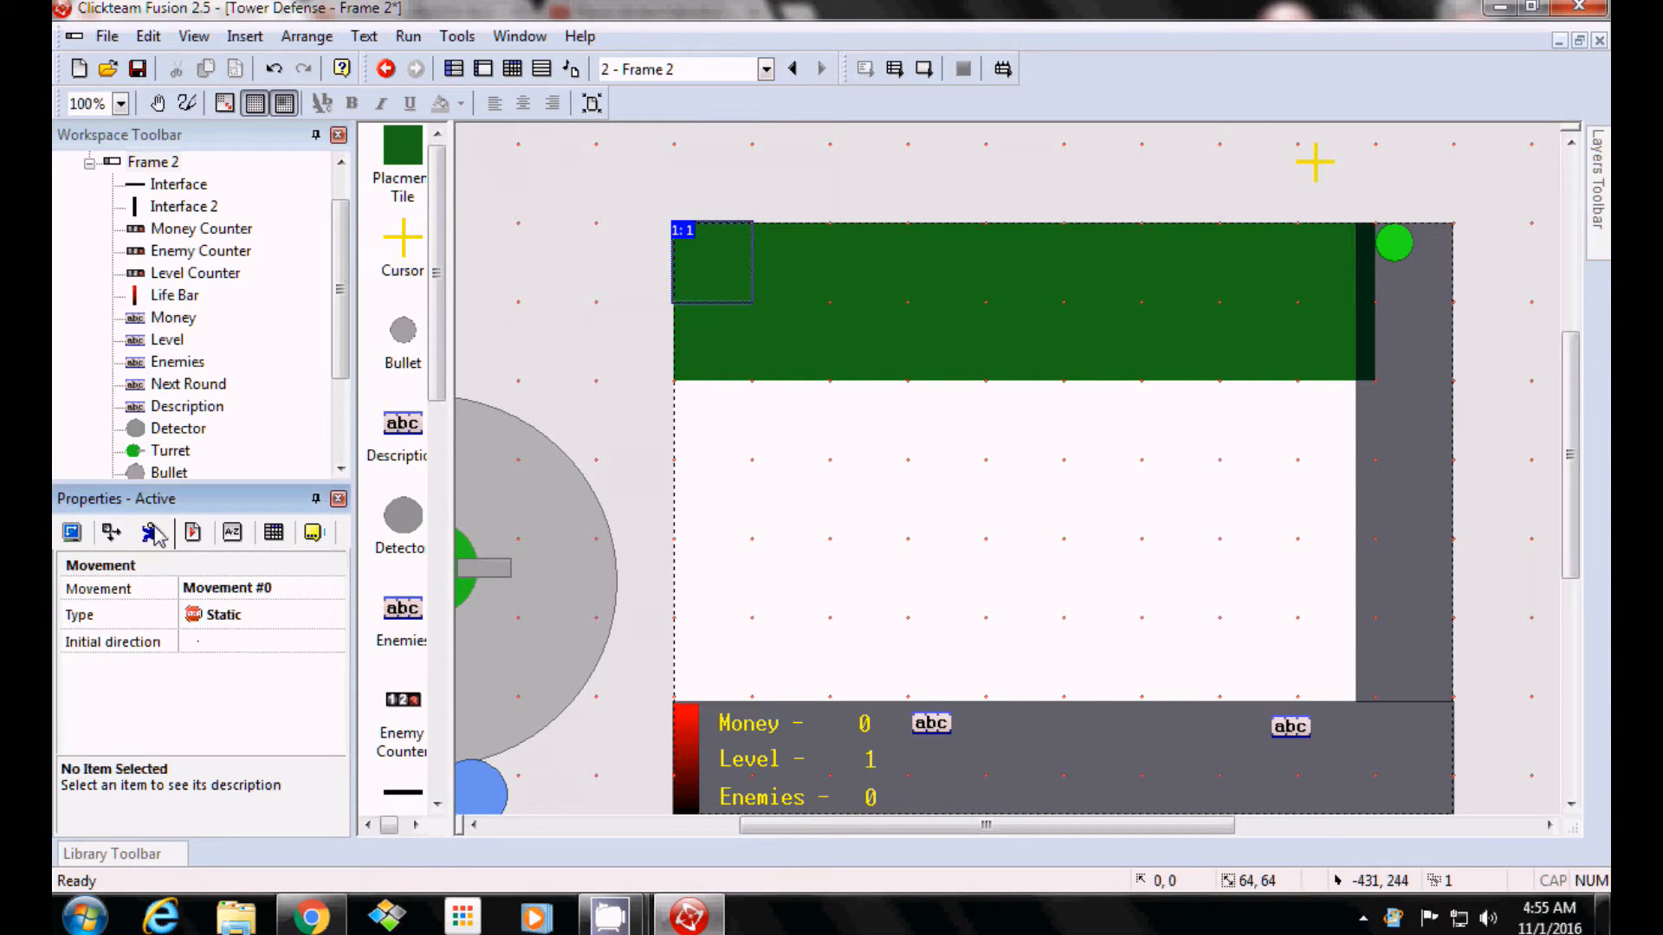
left_click(252, 615)
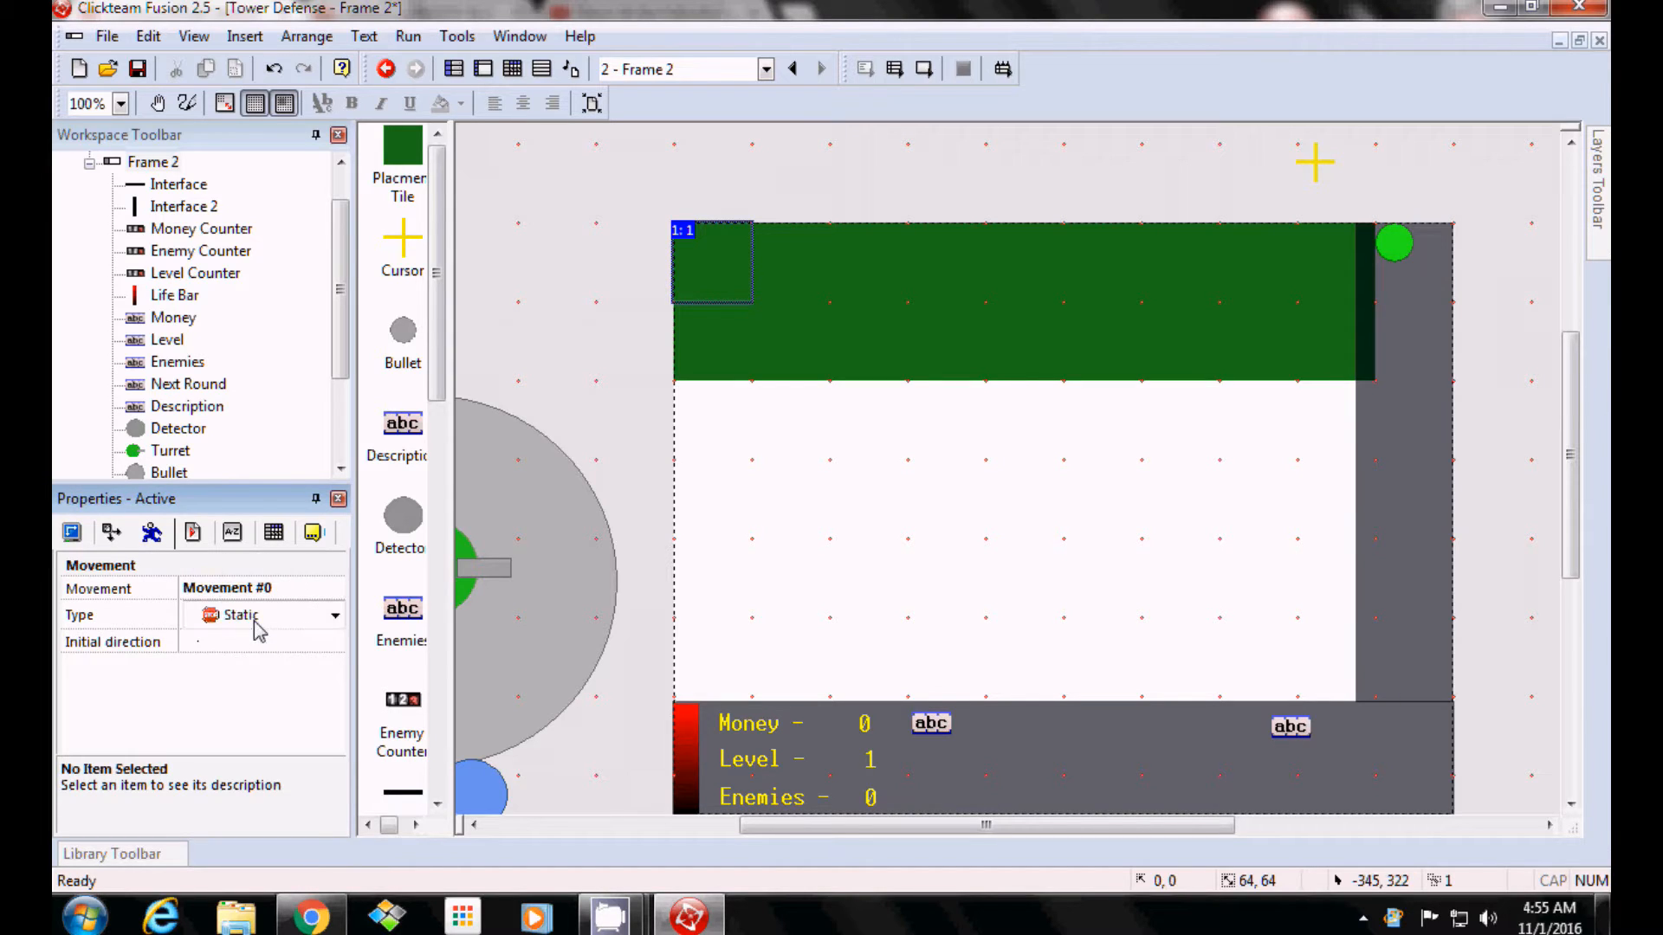
left_click(185, 738)
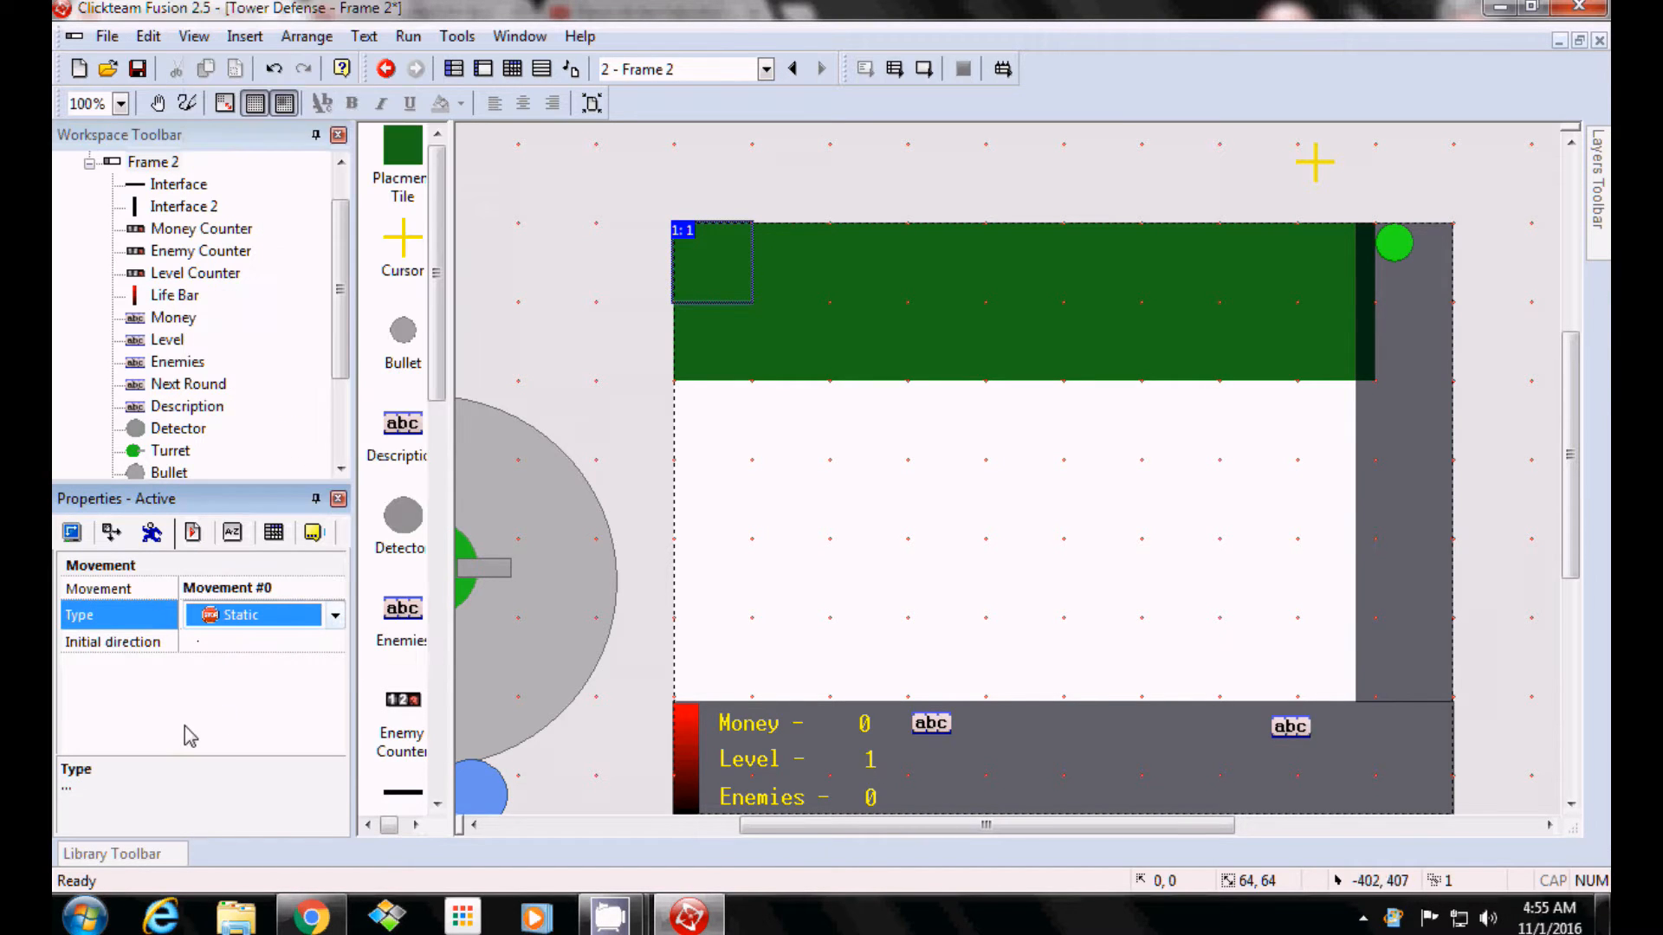
left_click(280, 644)
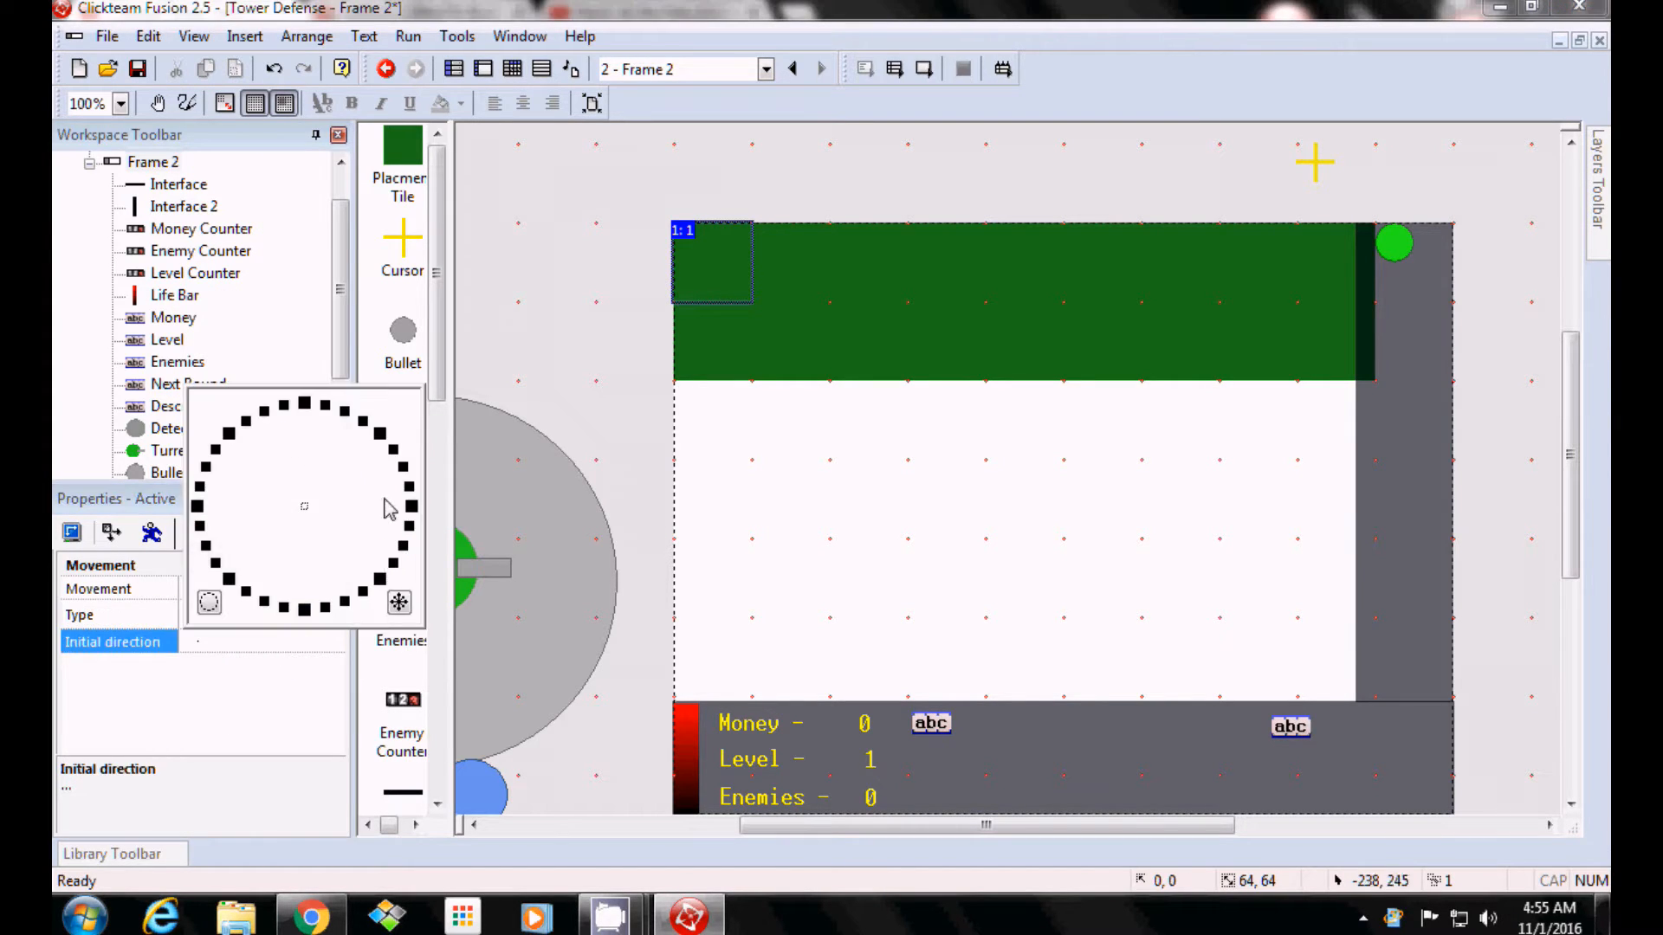
left_click(411, 506)
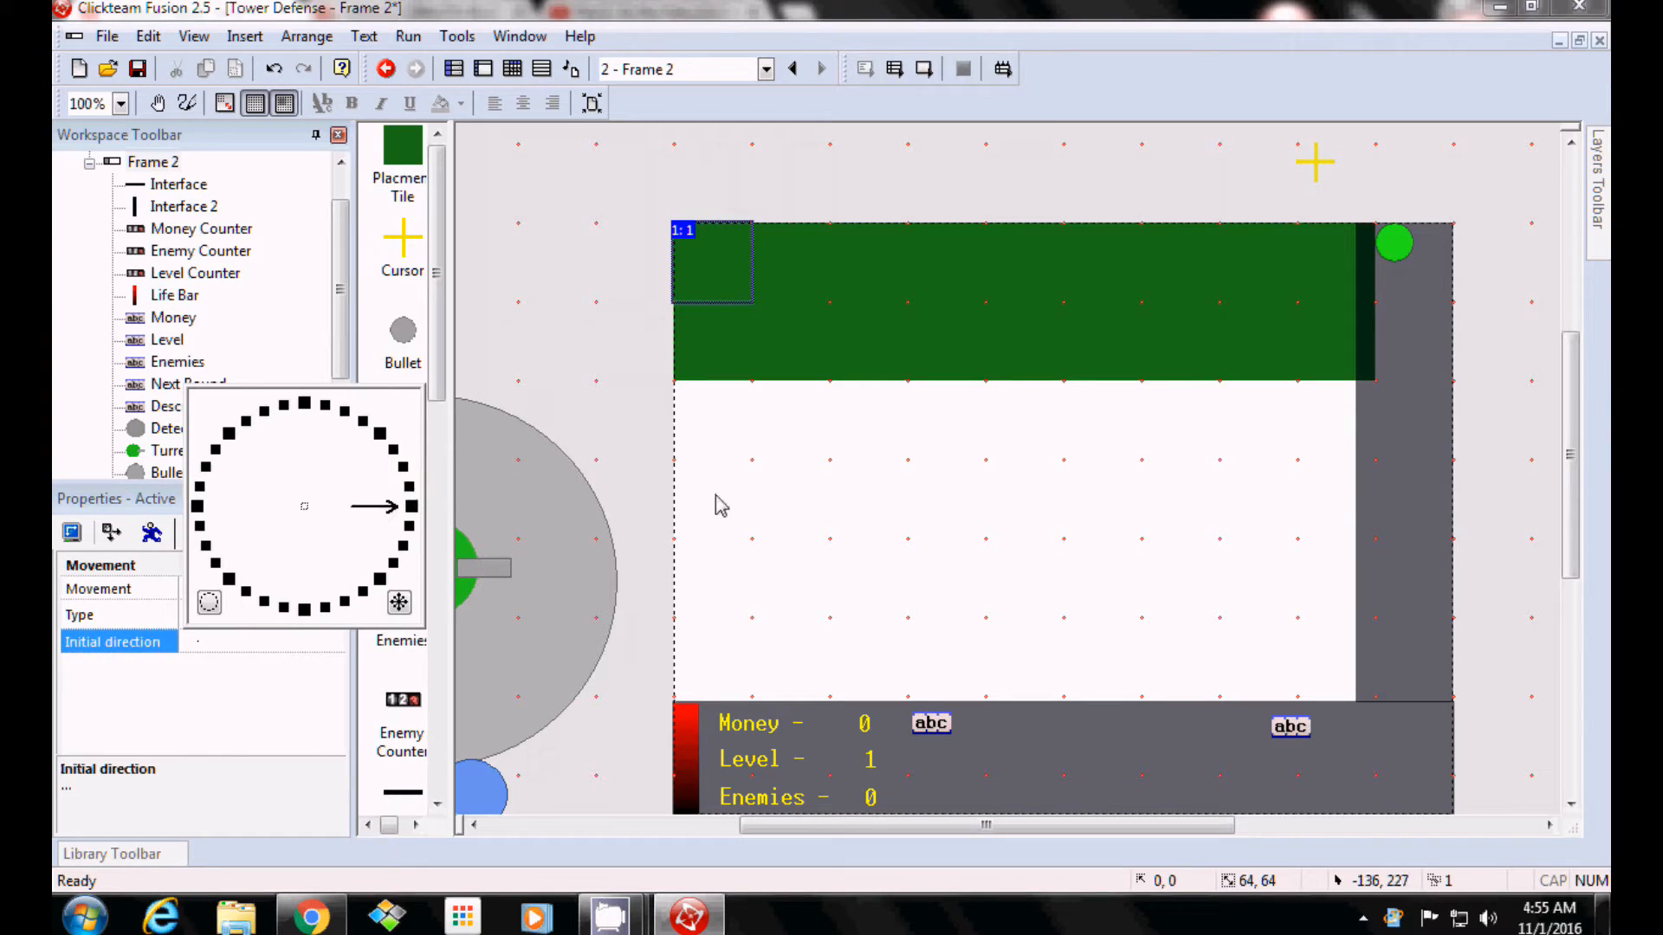
Set the initial direction of the Turret Icon's movement to face right.
left_click(1409, 260)
left_click(195, 645)
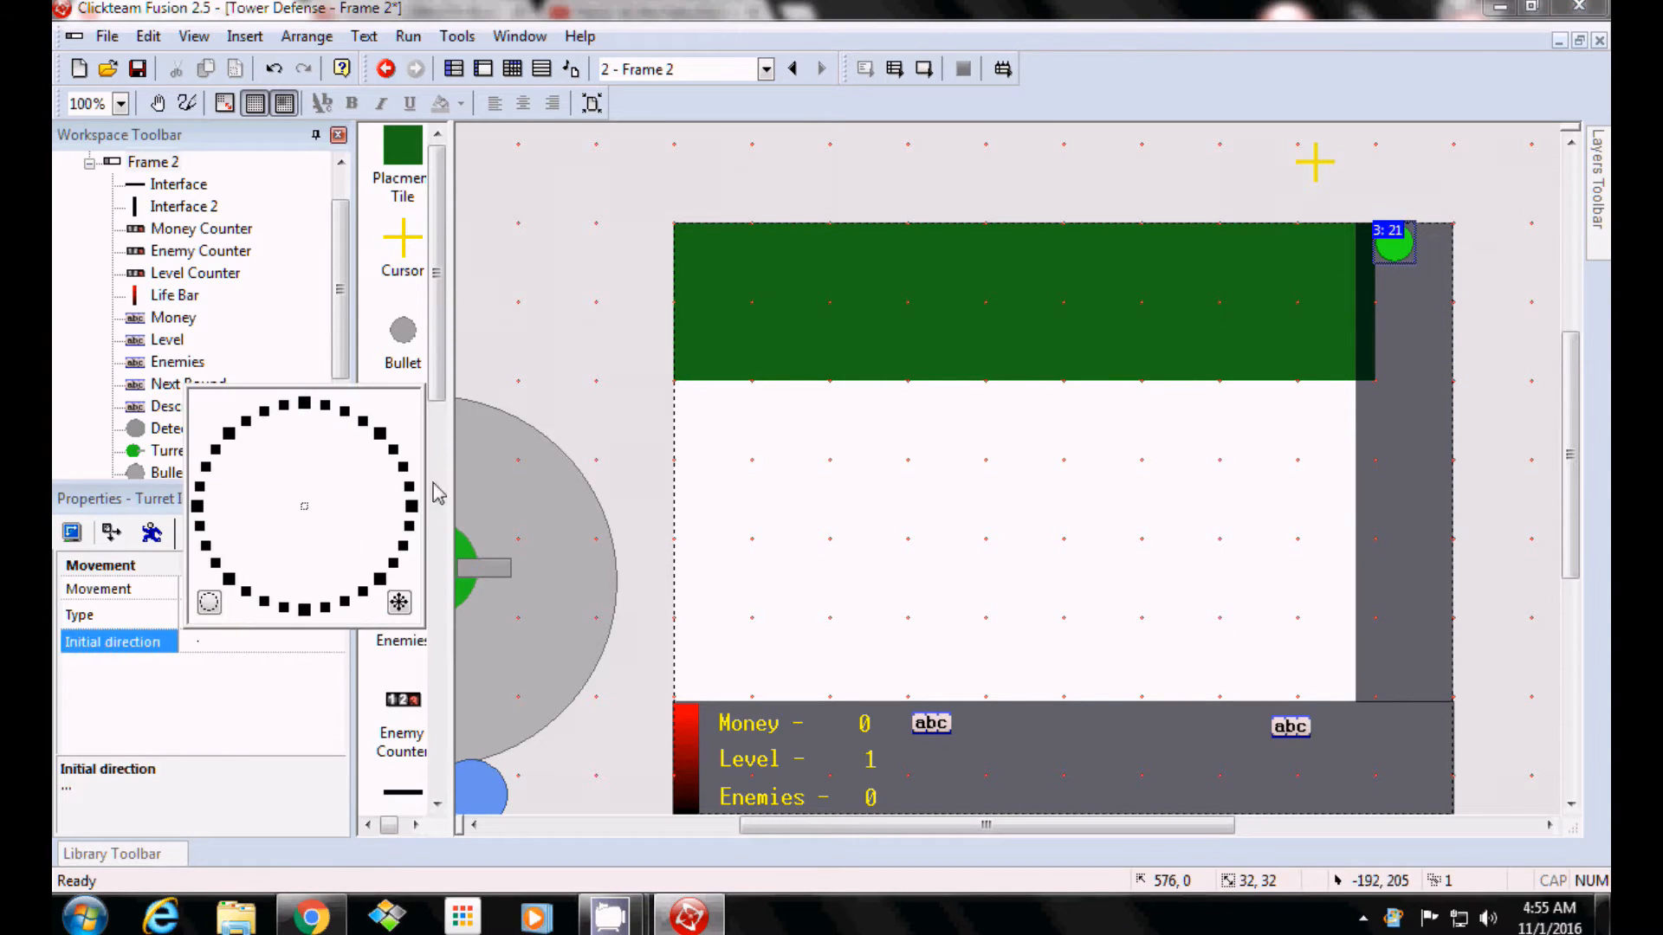
left_click(411, 506)
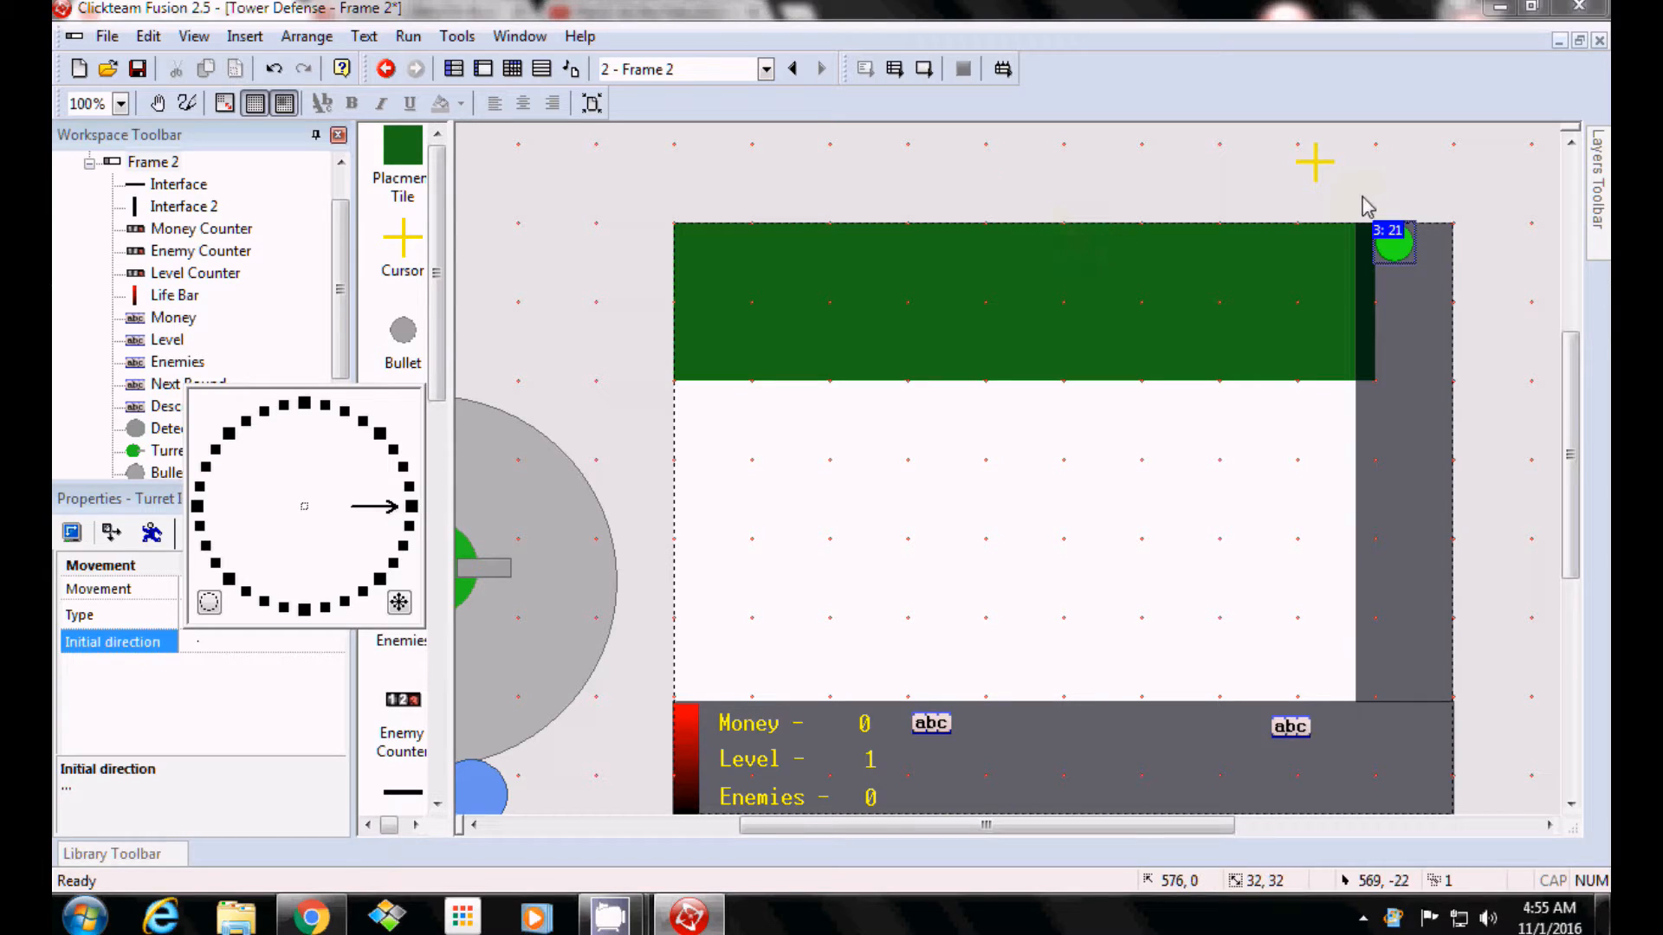
left_click(1144, 189)
In the Turret's movement list, delete Movement #1 and add a new second movement in its place.
left_click_drag(1115, 834, 933, 833)
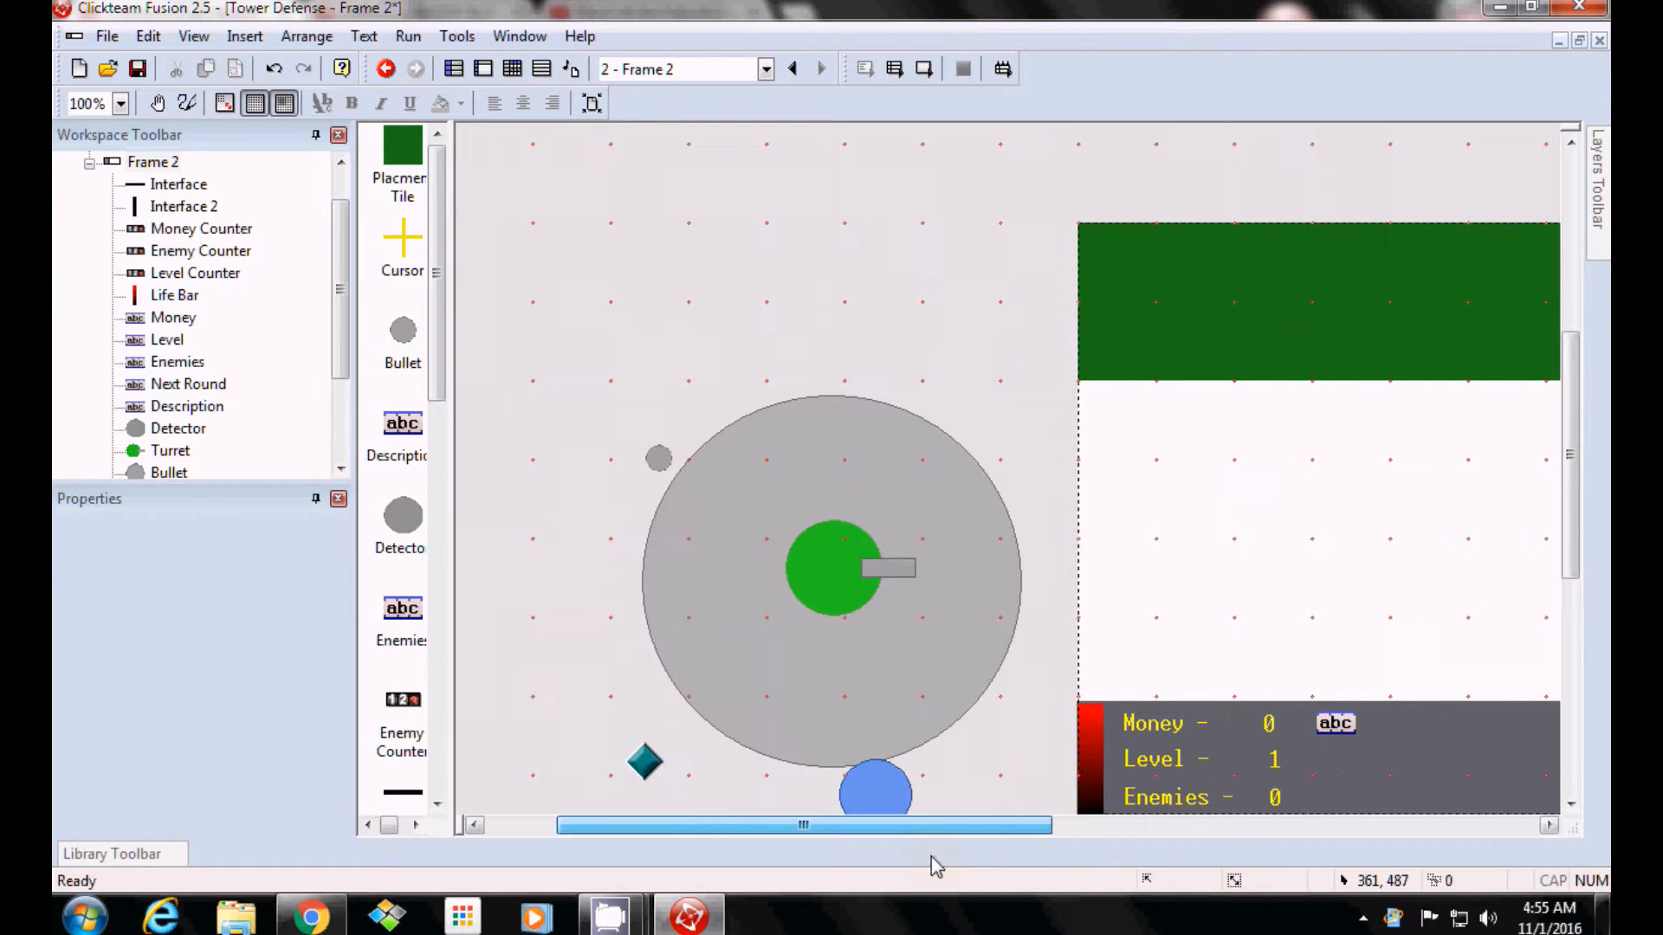
scroll(996, 511, "down", 1)
left_click(845, 474)
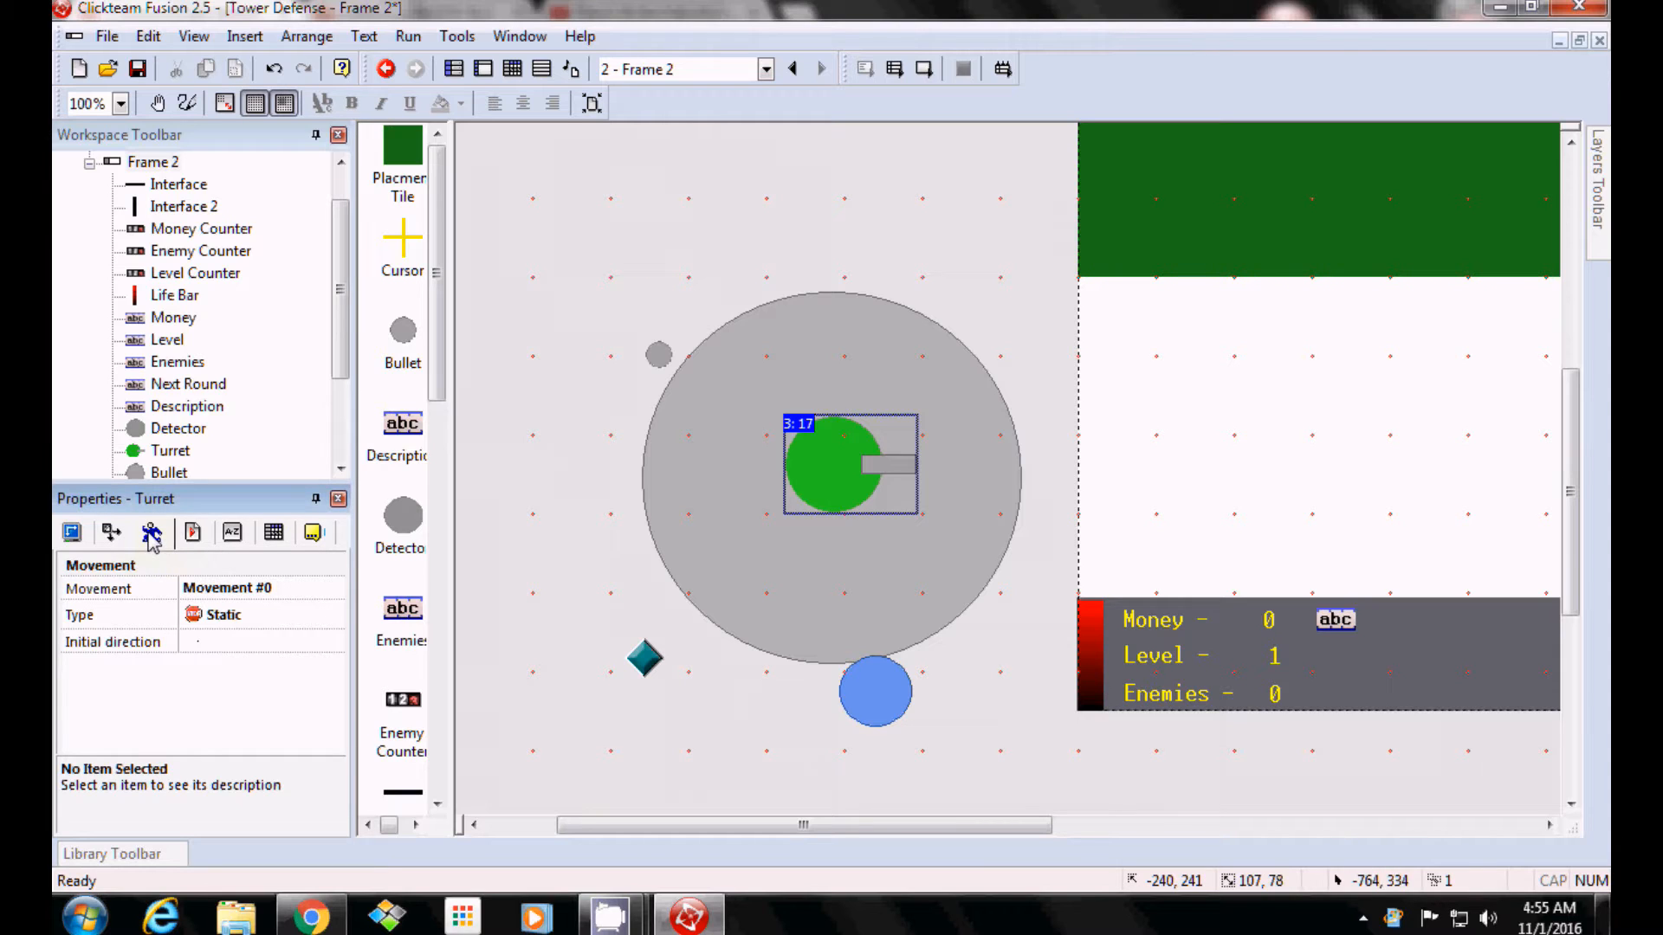
left_click(110, 533)
left_click(77, 535)
left_click(153, 533)
left_click(223, 617)
left_click(192, 702)
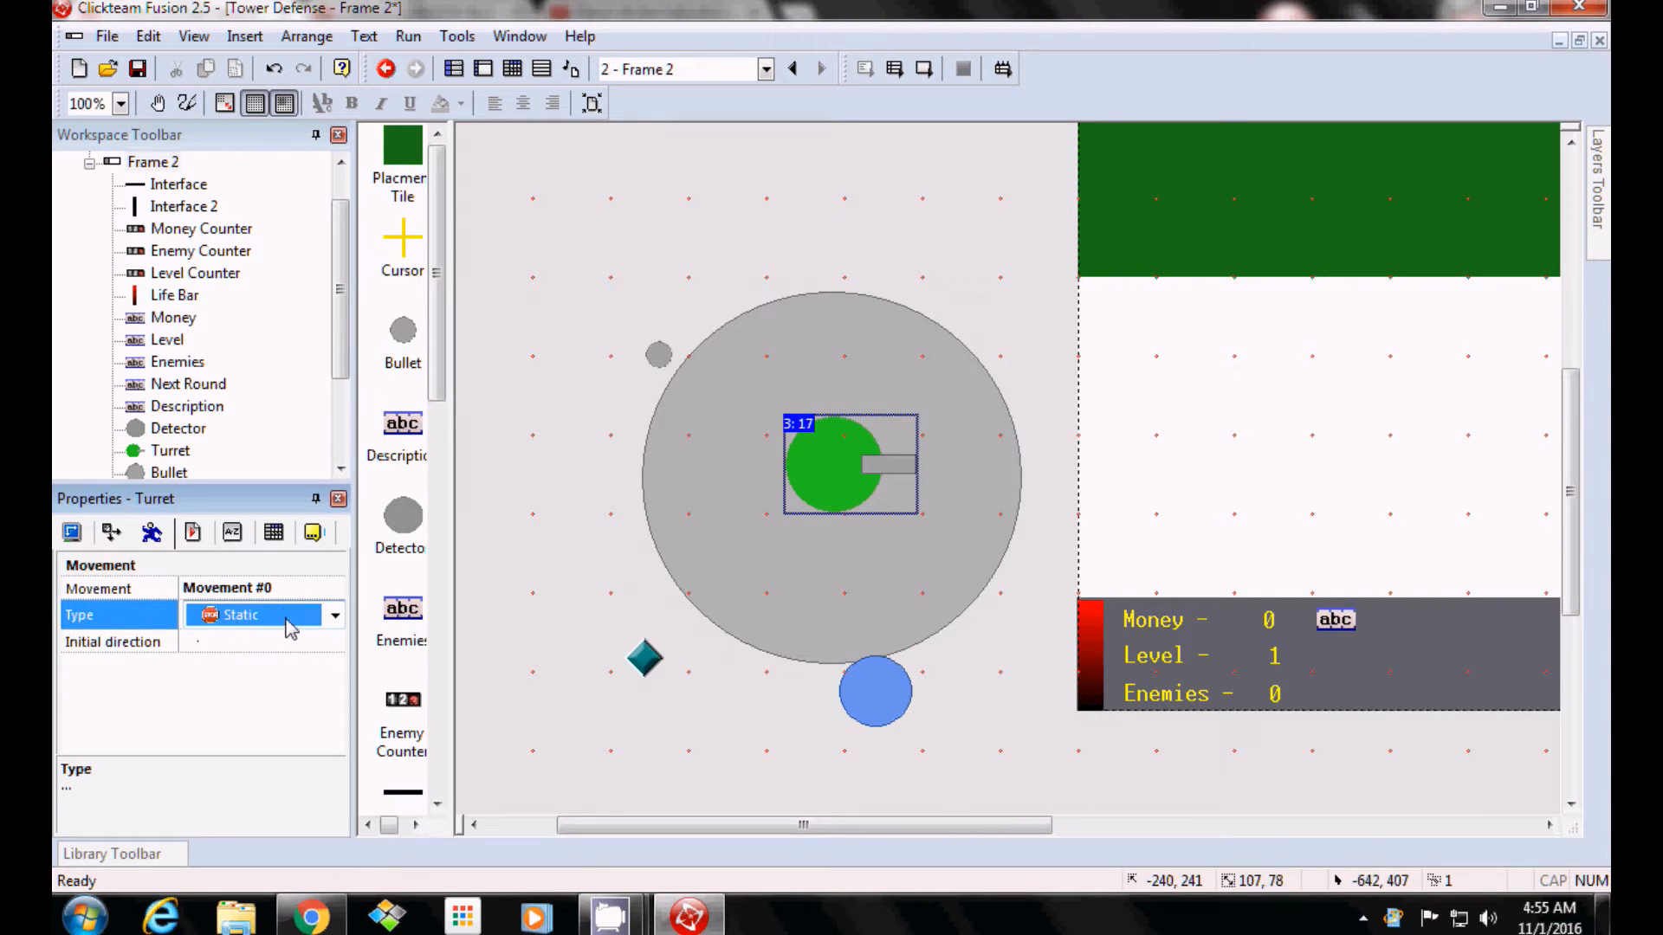
left_click(260, 590)
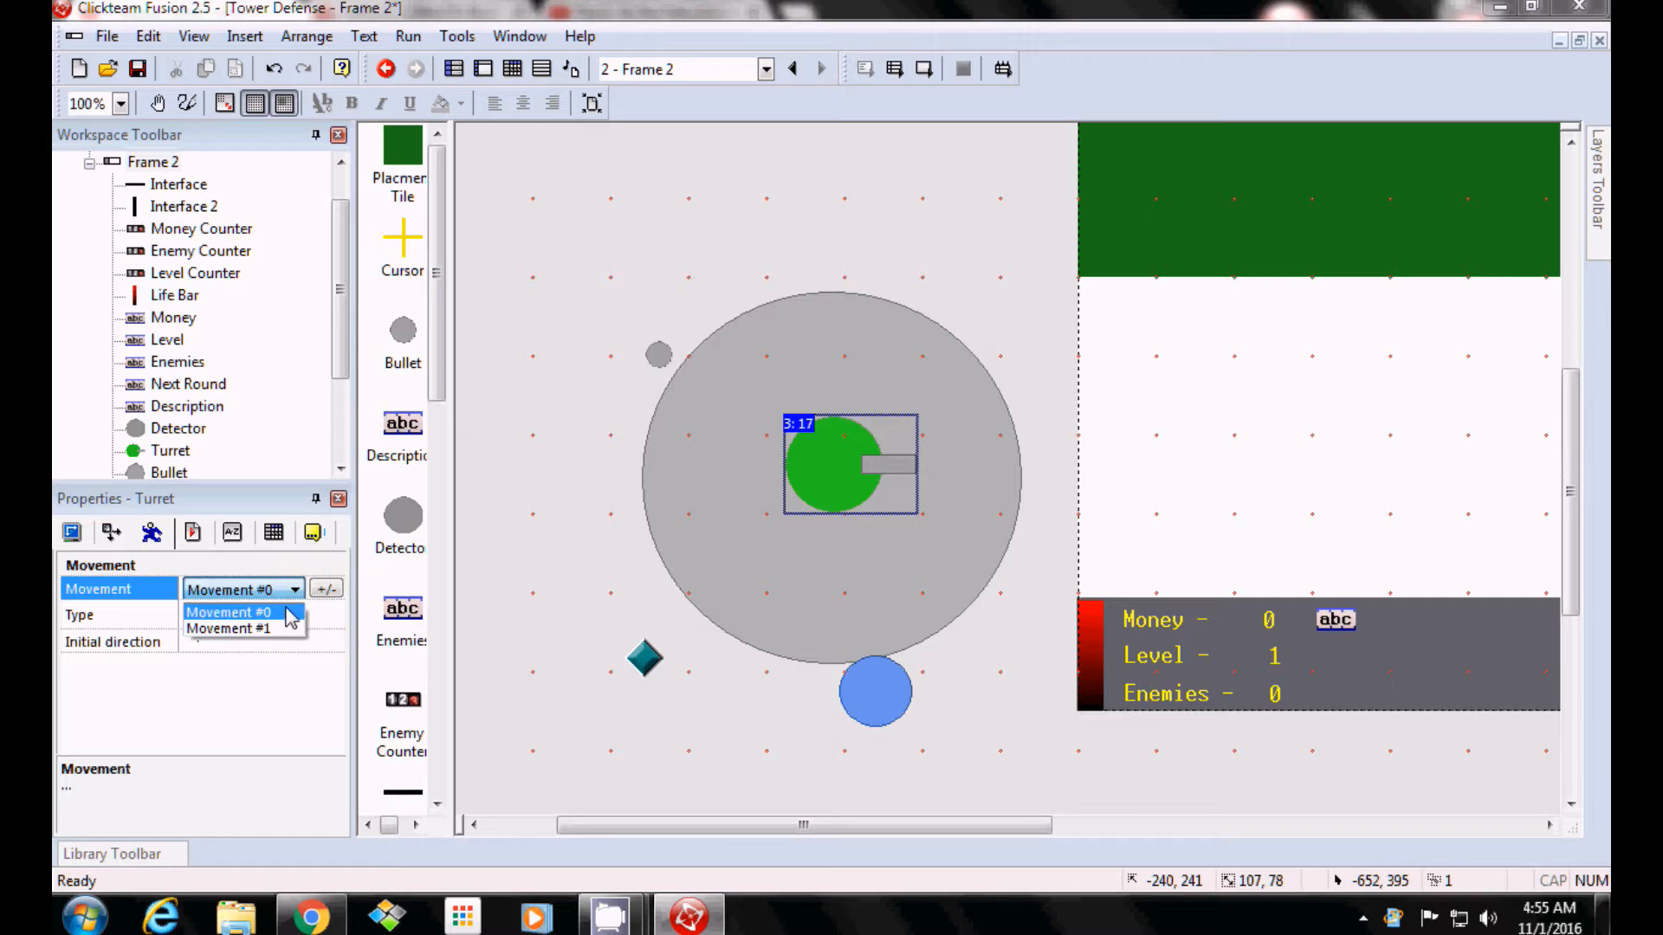
left_click(327, 589)
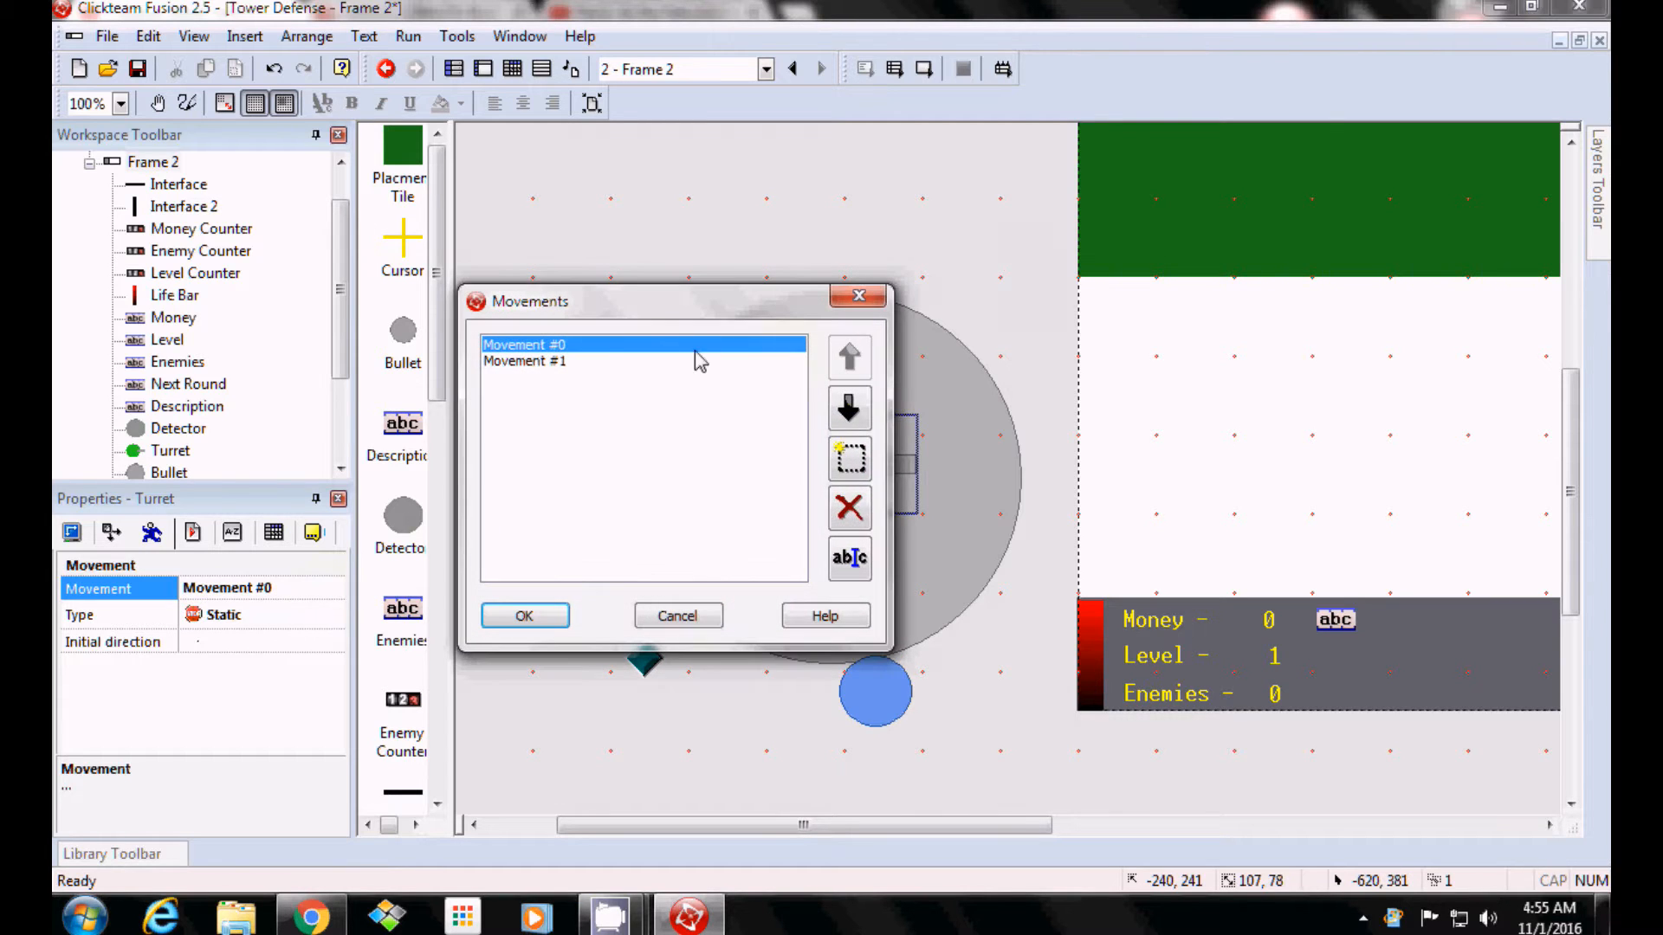
left_click(555, 361)
key("Delete")
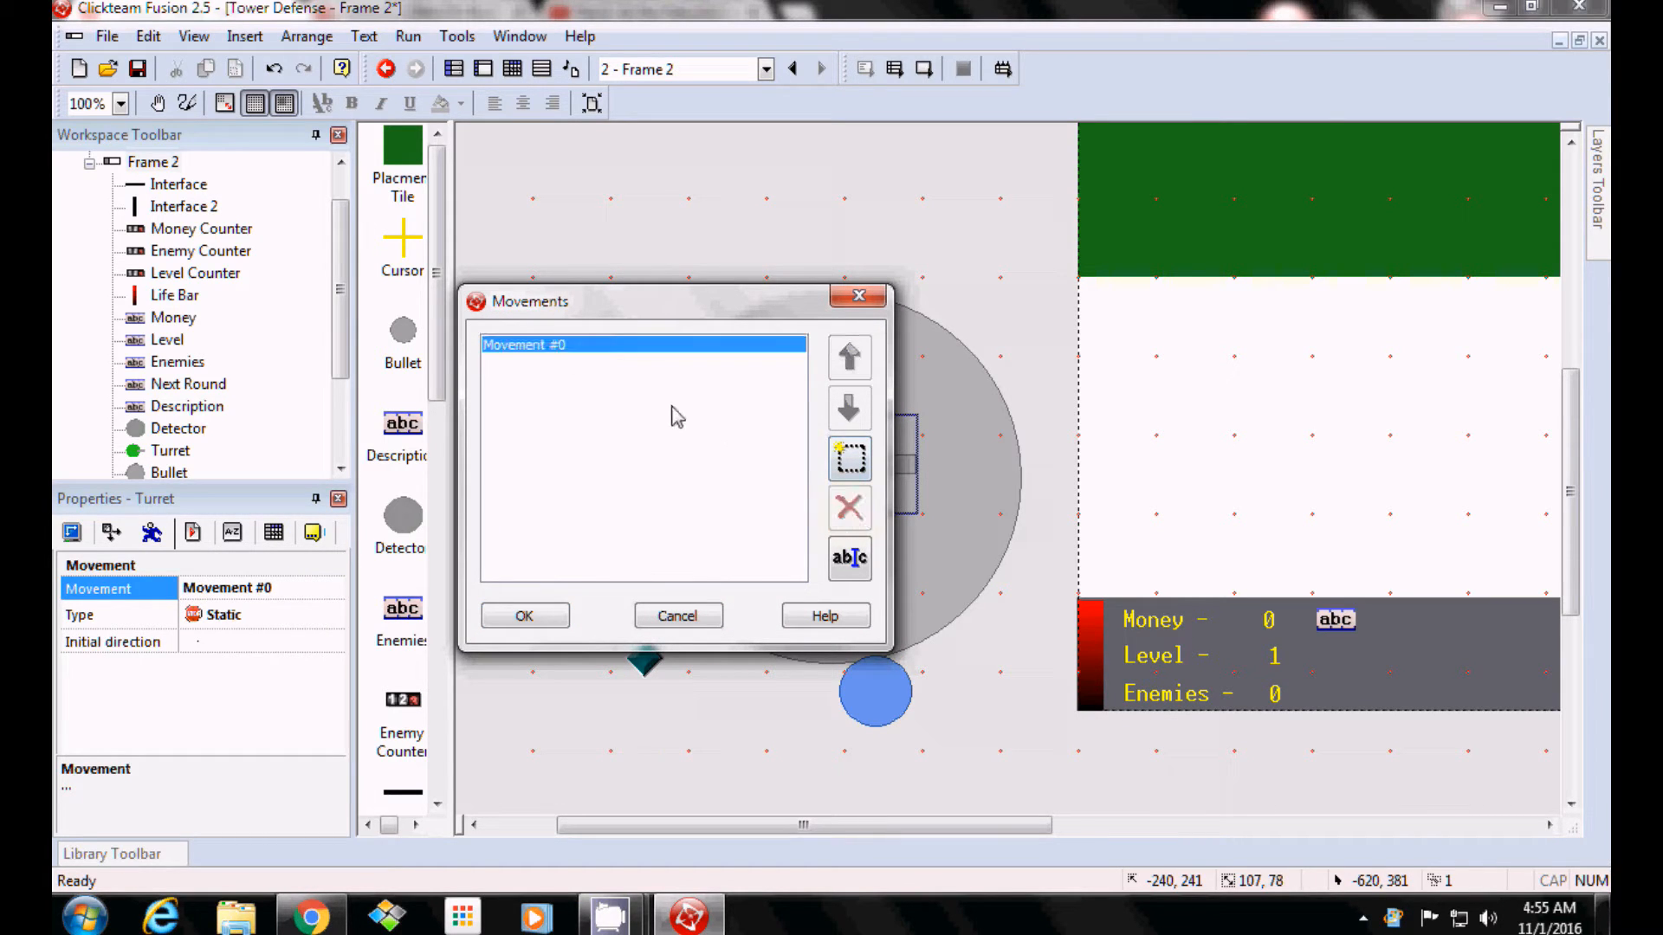
left_click(850, 459)
left_click(525, 615)
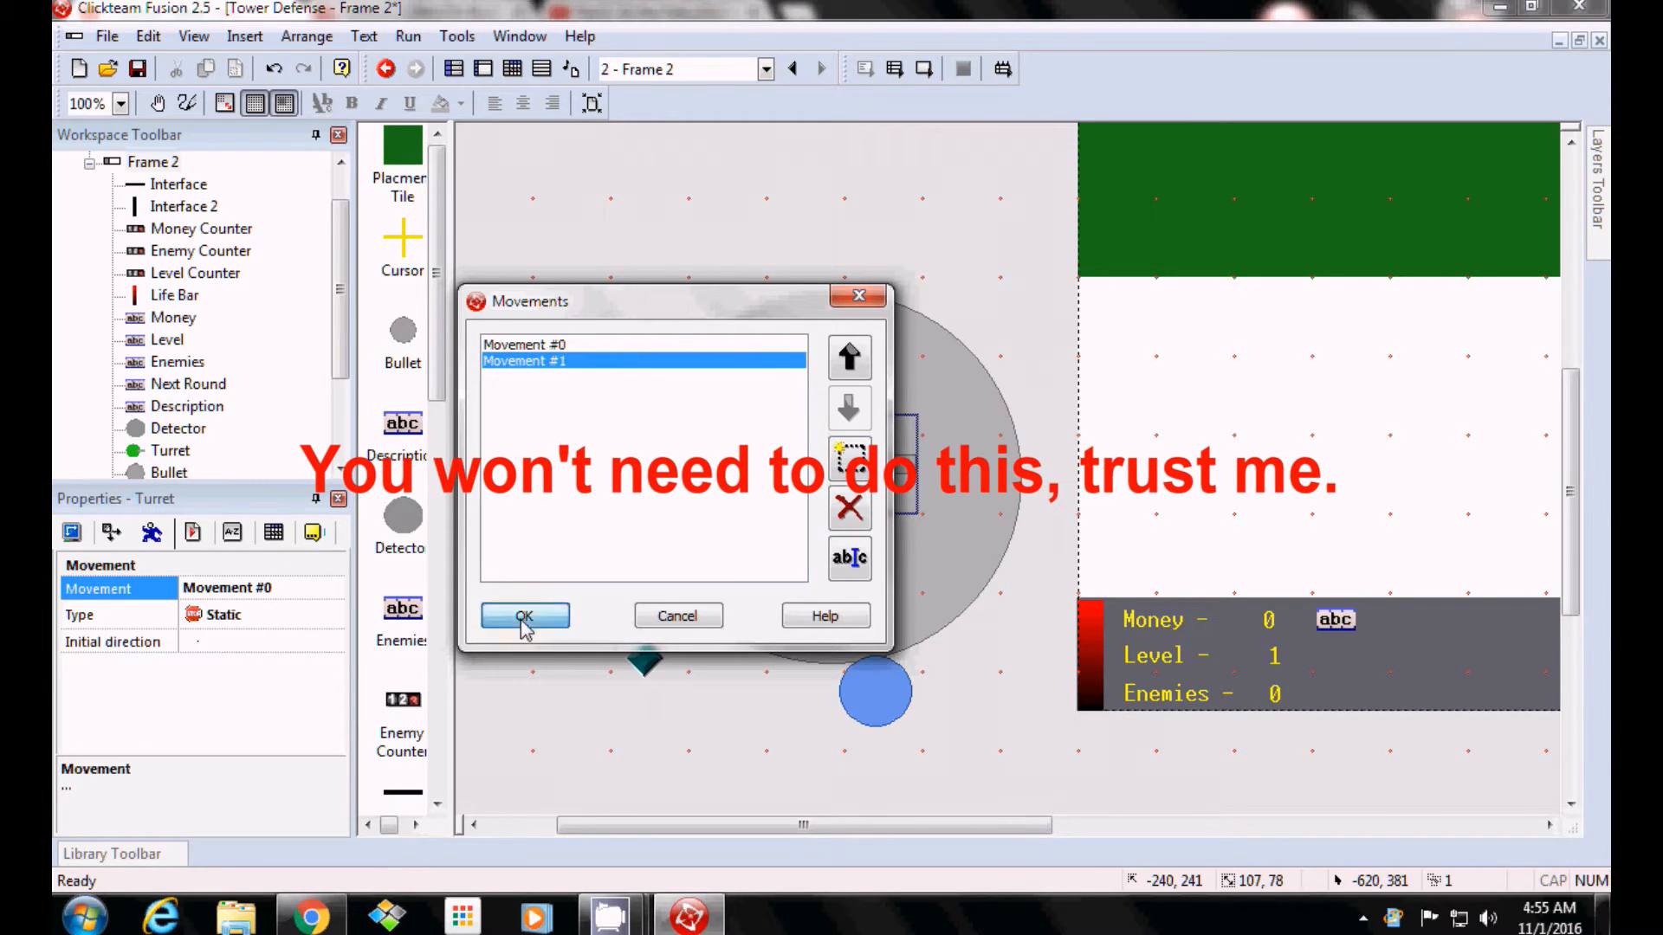
Set the Turret's second movement to the Drag and Drop type with drag method None (user controlled).
left_click(276, 615)
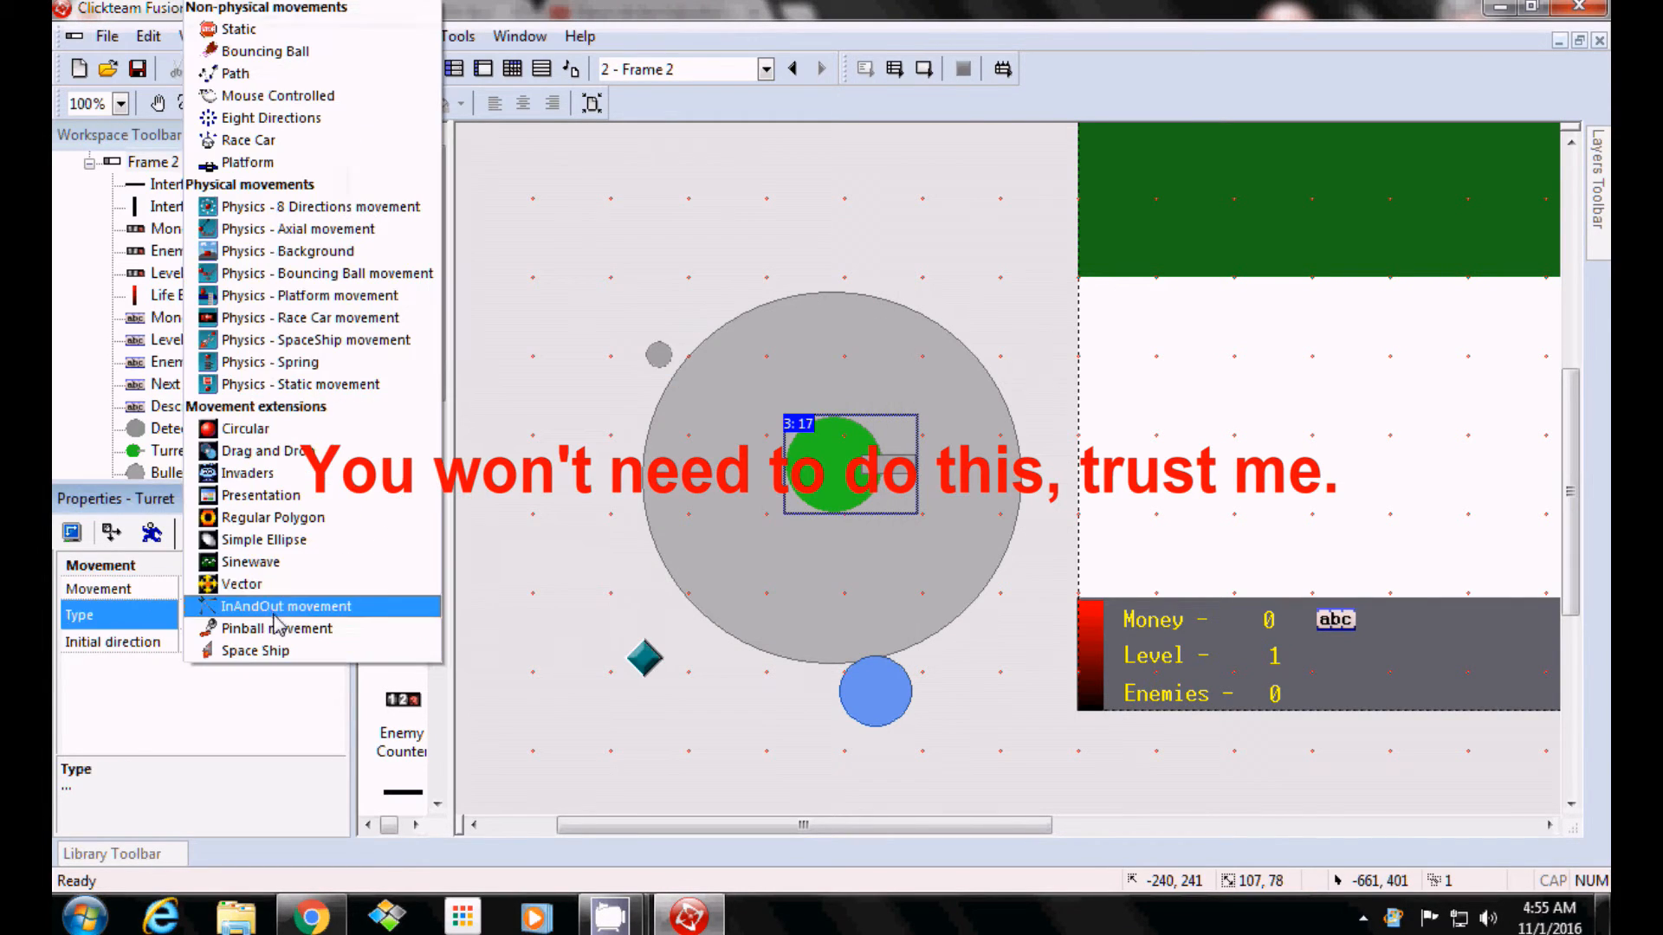
left_click(260, 451)
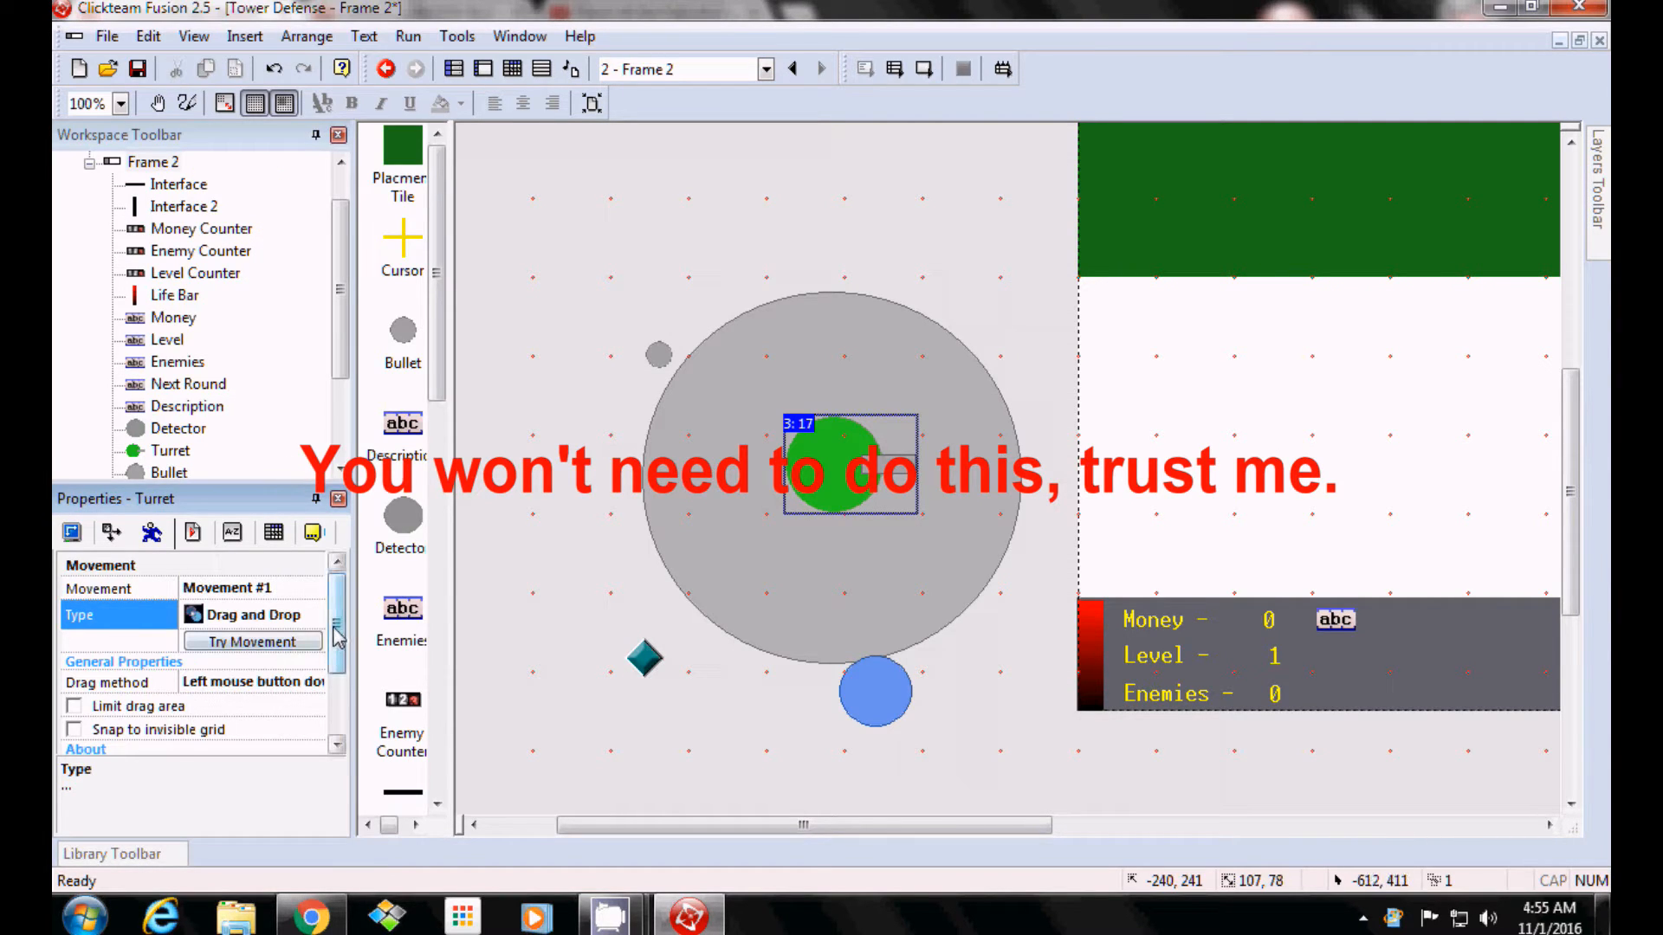
scroll(338, 640, "down", 1)
left_click(229, 622)
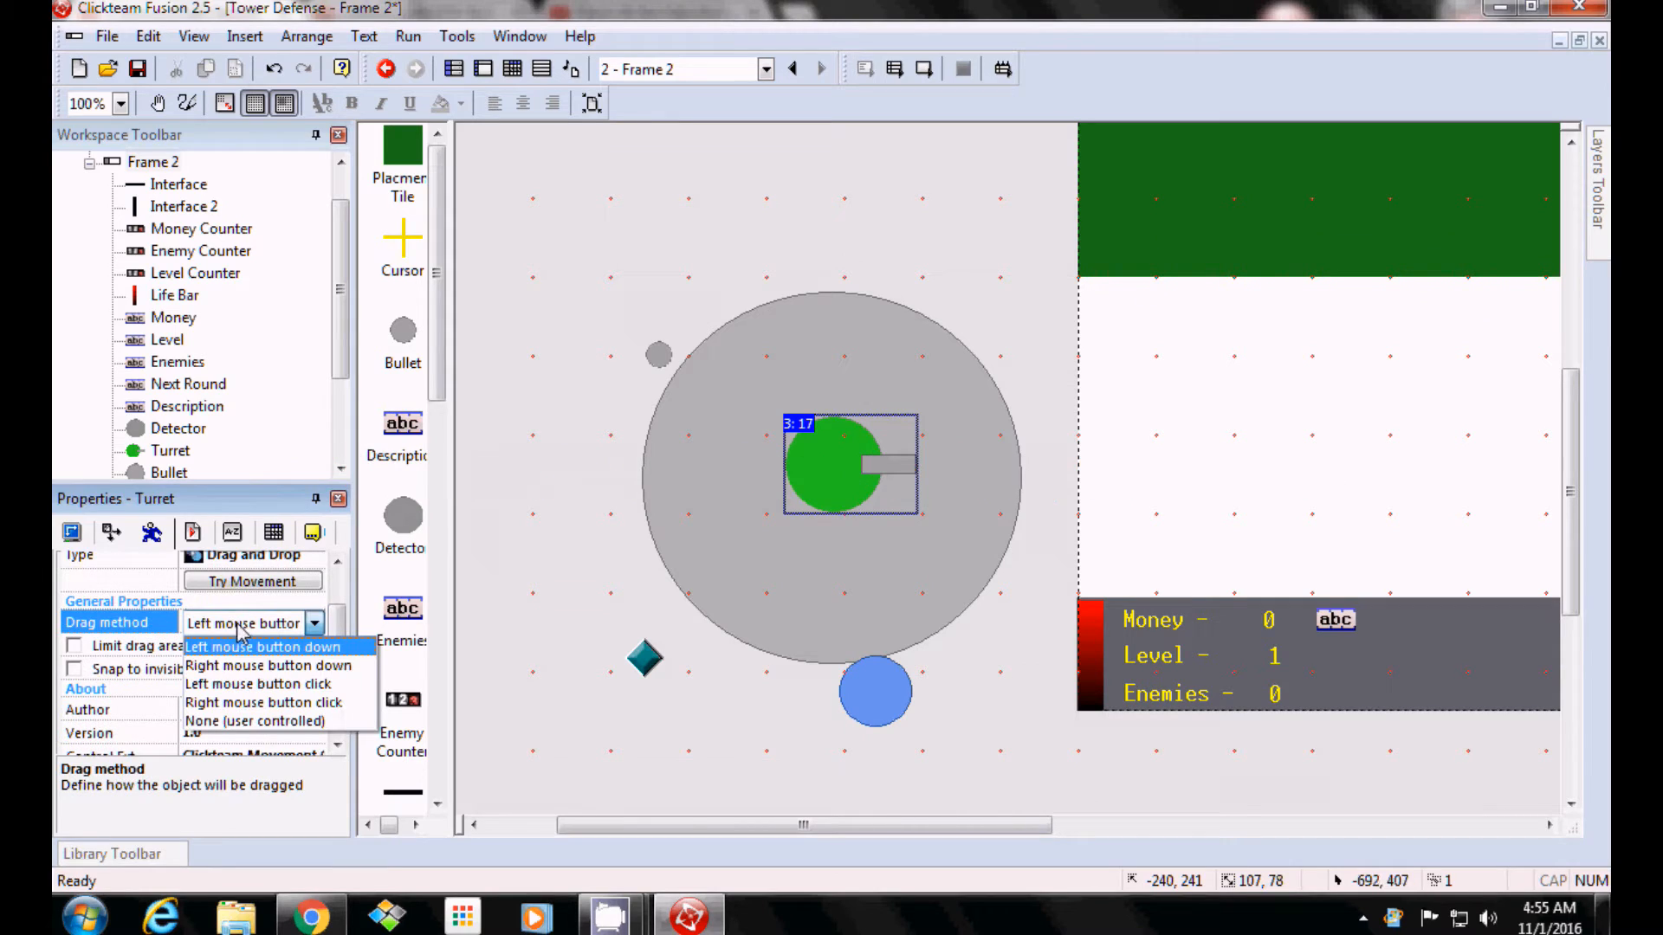
left_click(251, 722)
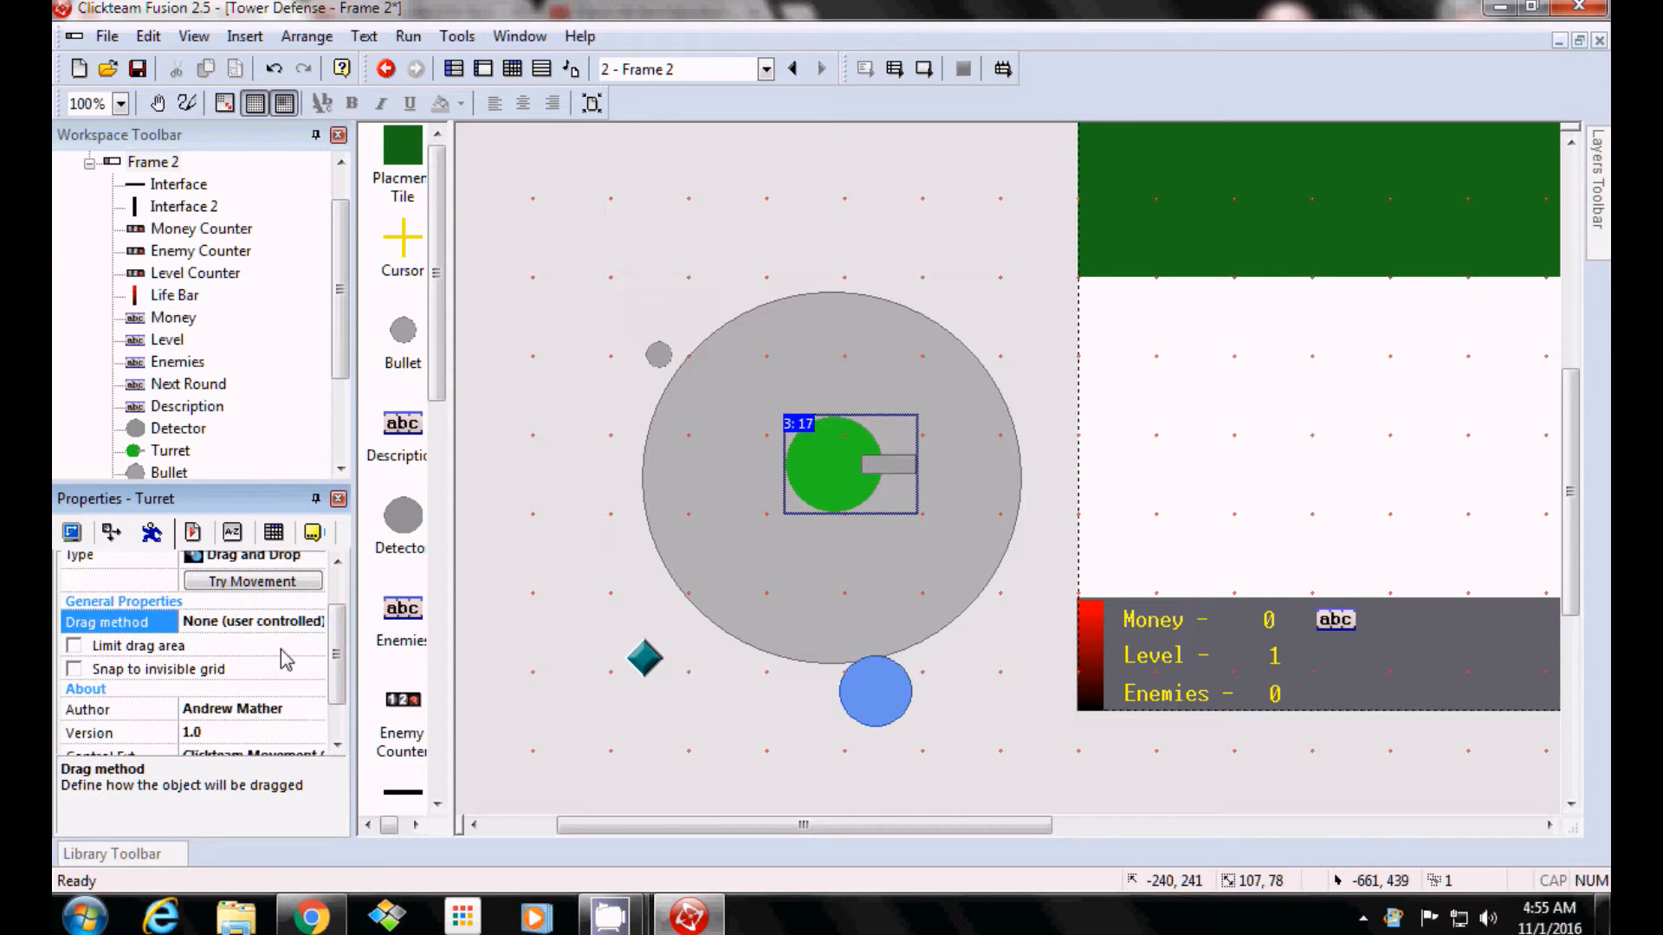
scroll(334, 667, "down", 1)
scroll(346, 650, "up", 2)
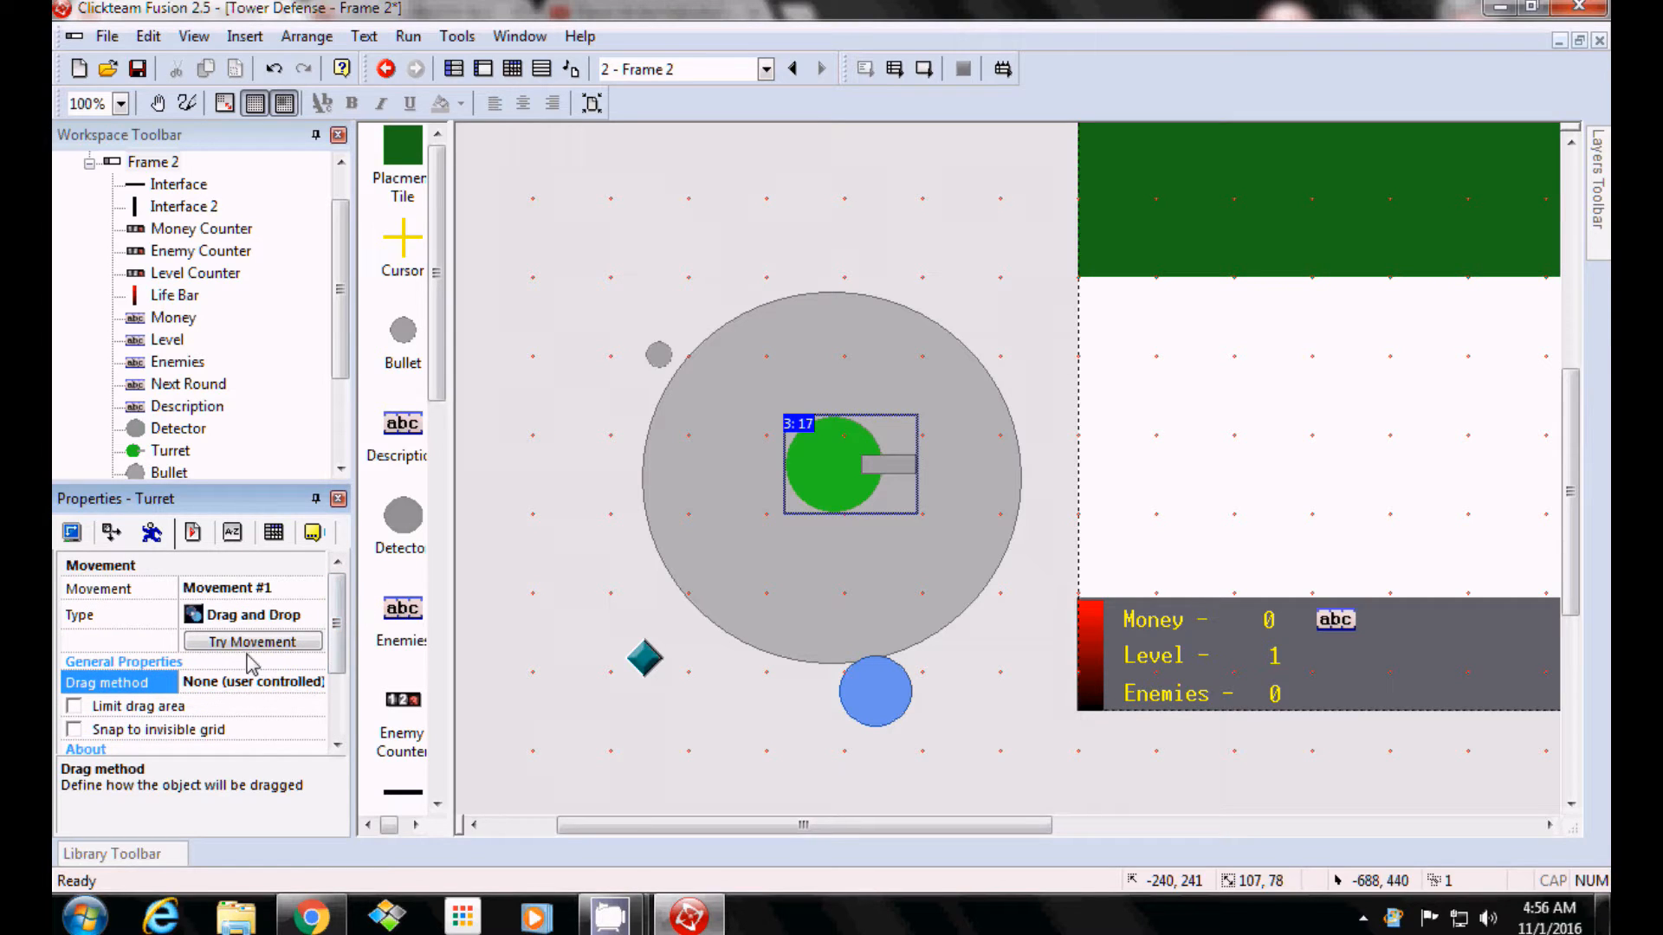
Switch the Turret's movement selection back to Movement #0 and deselect the object.
left_click(249, 591)
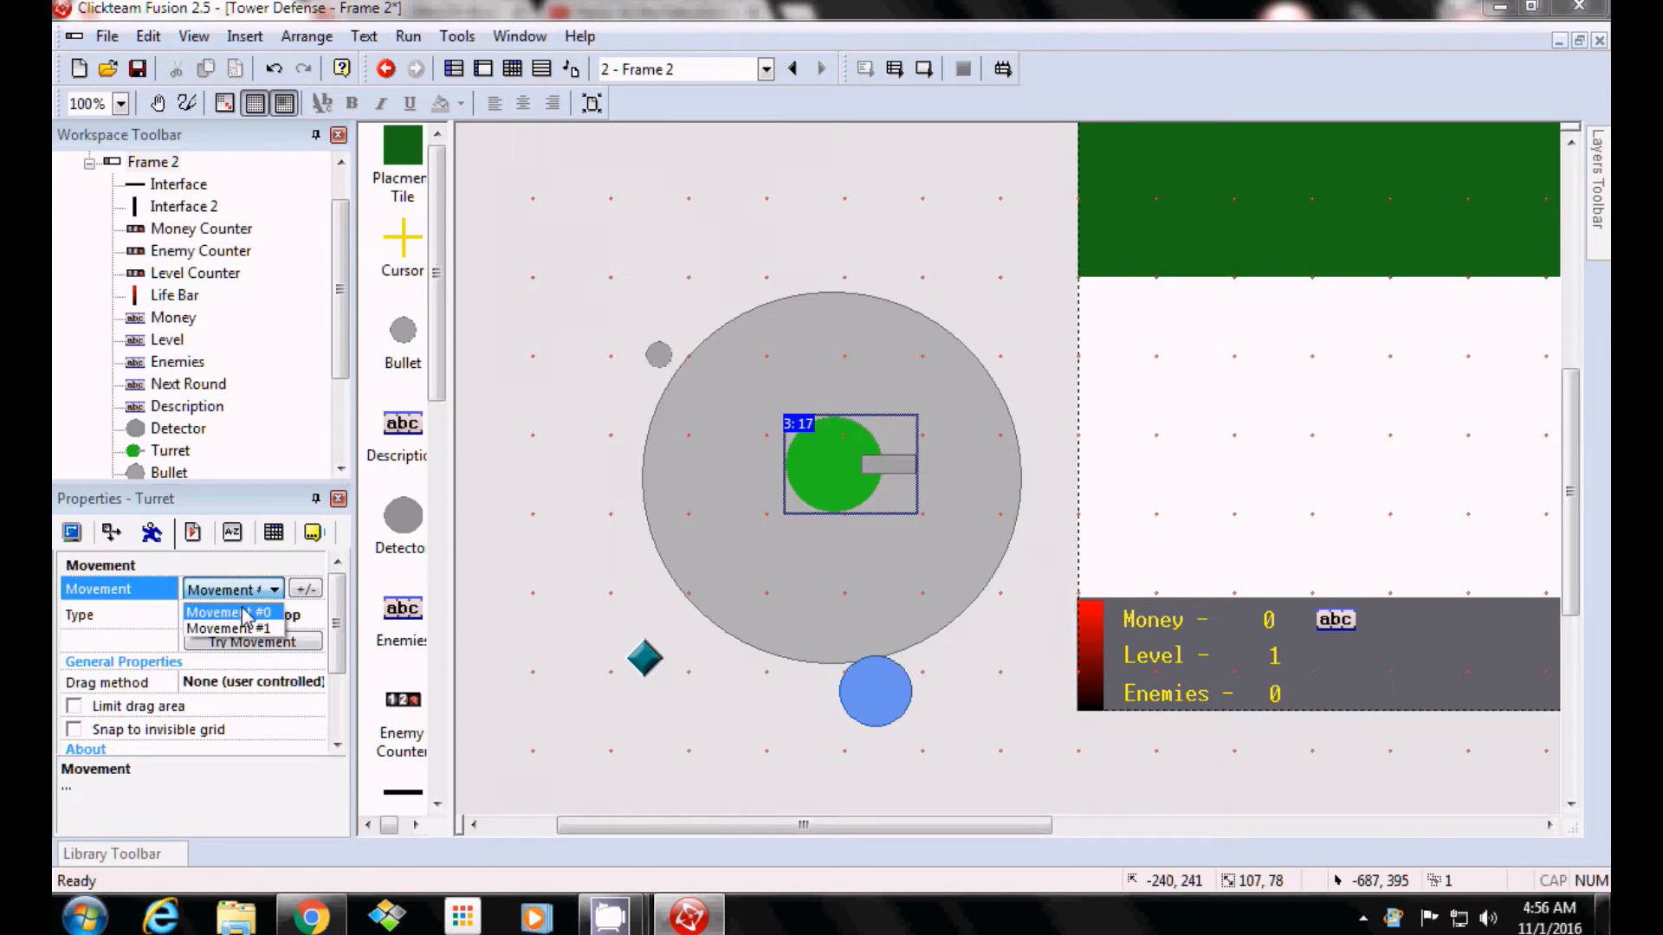
left_click(234, 613)
left_click(557, 437)
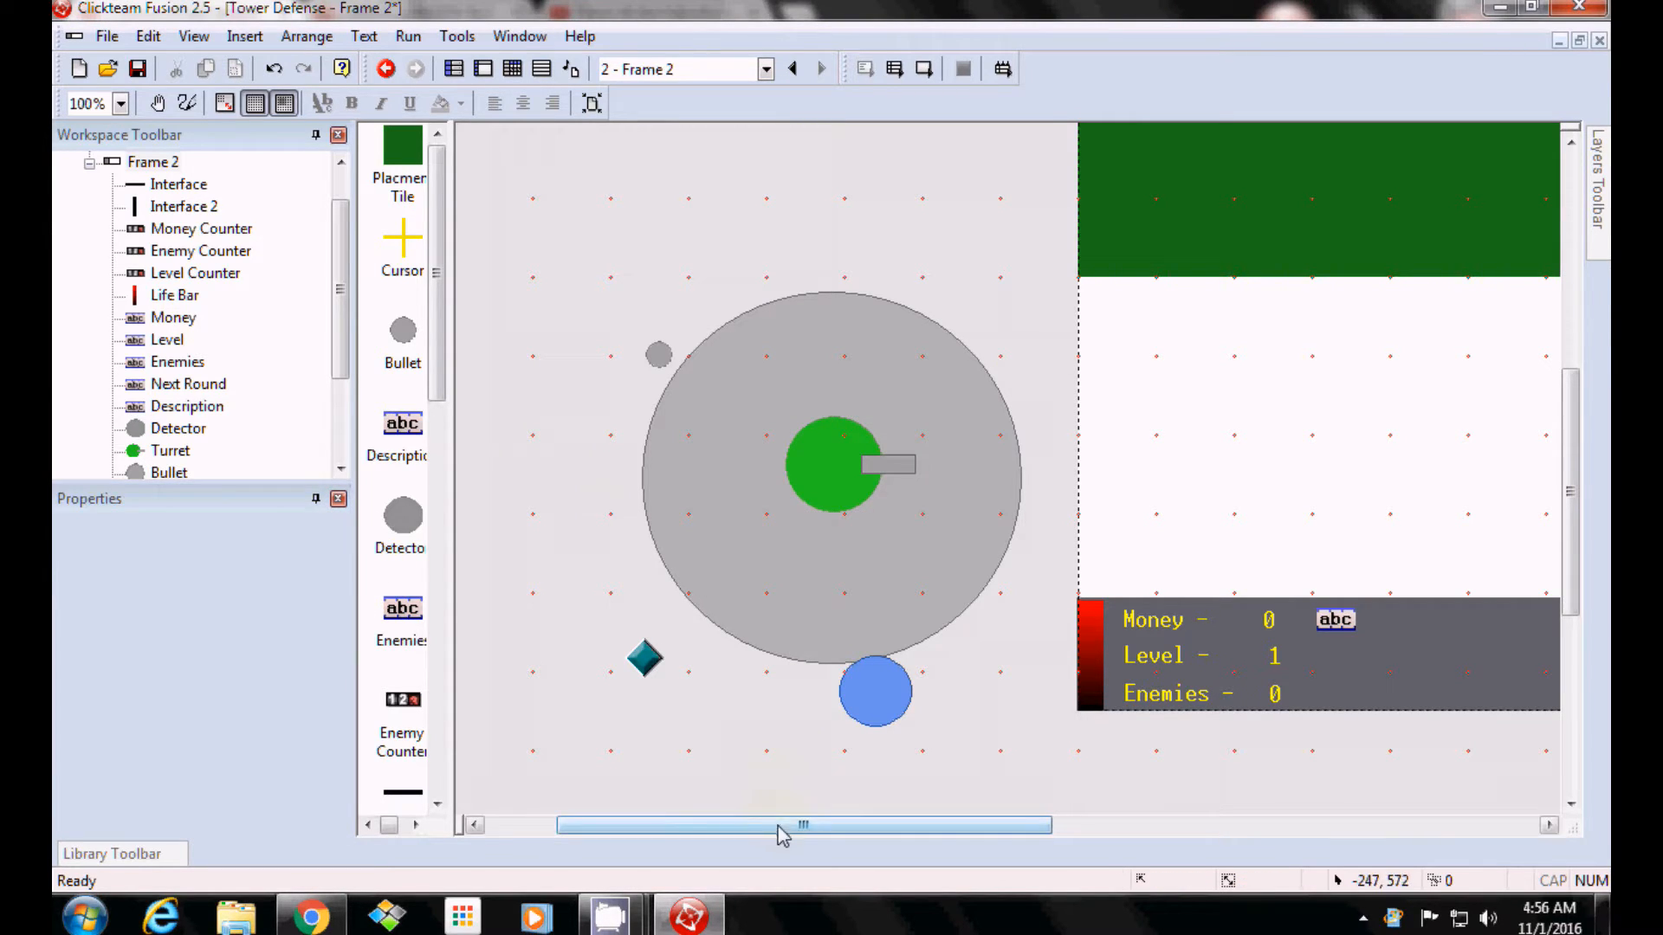
Open the Event Editor for Frame 2 at the Turret Placement group.
left_click_drag(782, 833, 1005, 823)
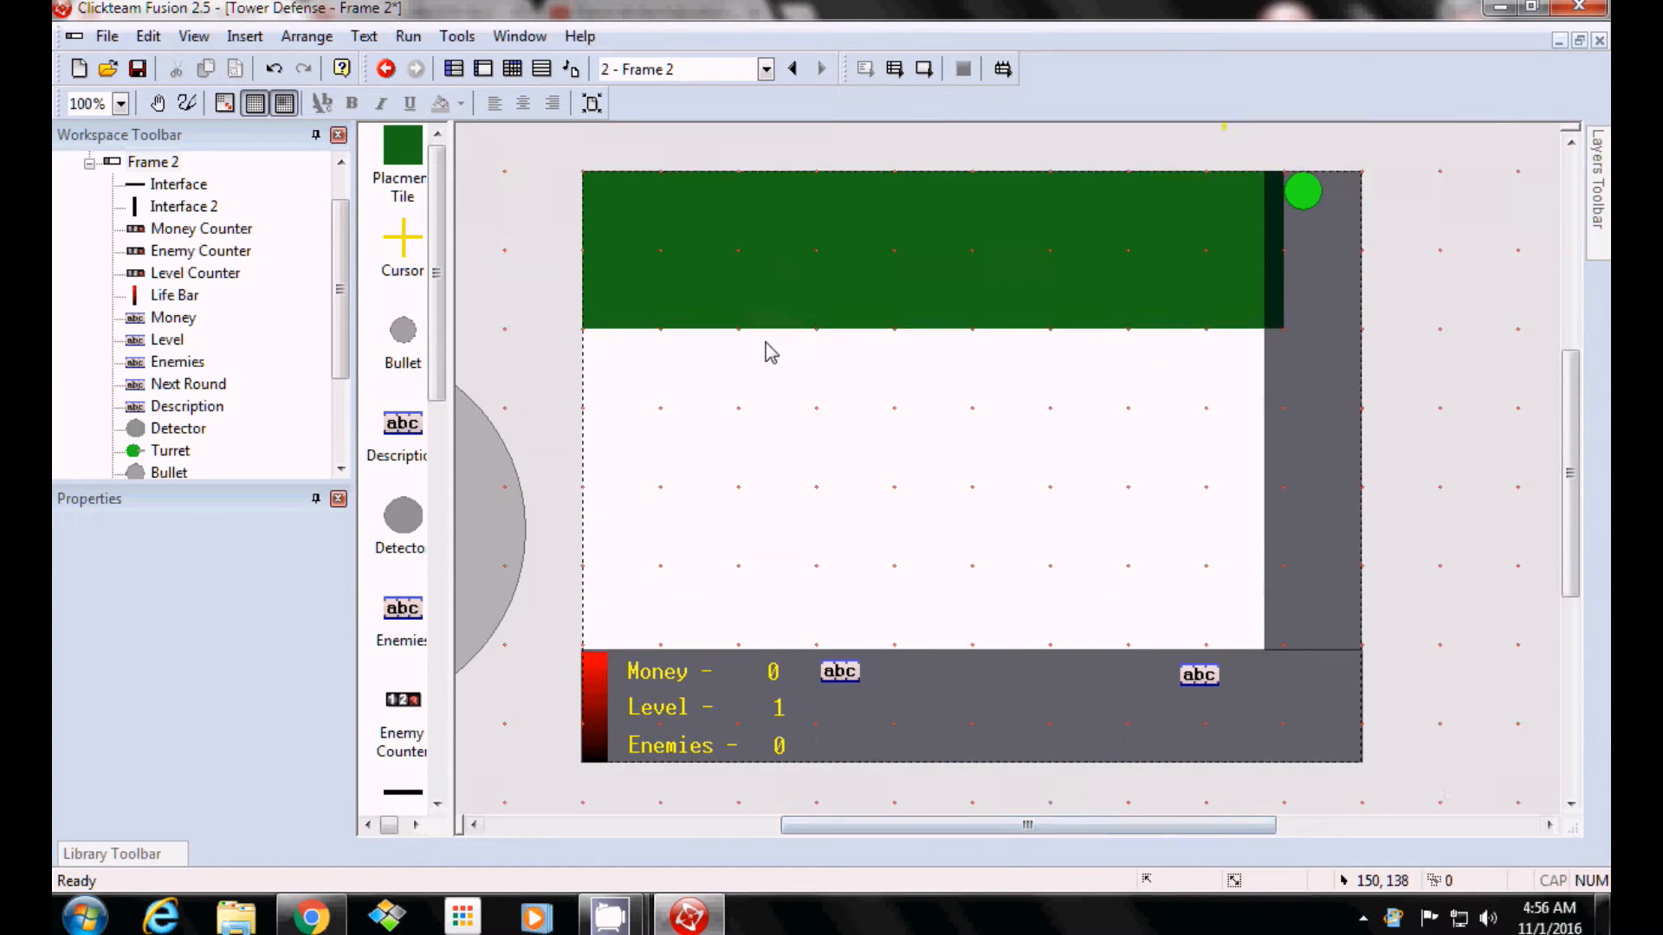
scroll(771, 352, "up", 1)
left_click(809, 345)
left_click(831, 476)
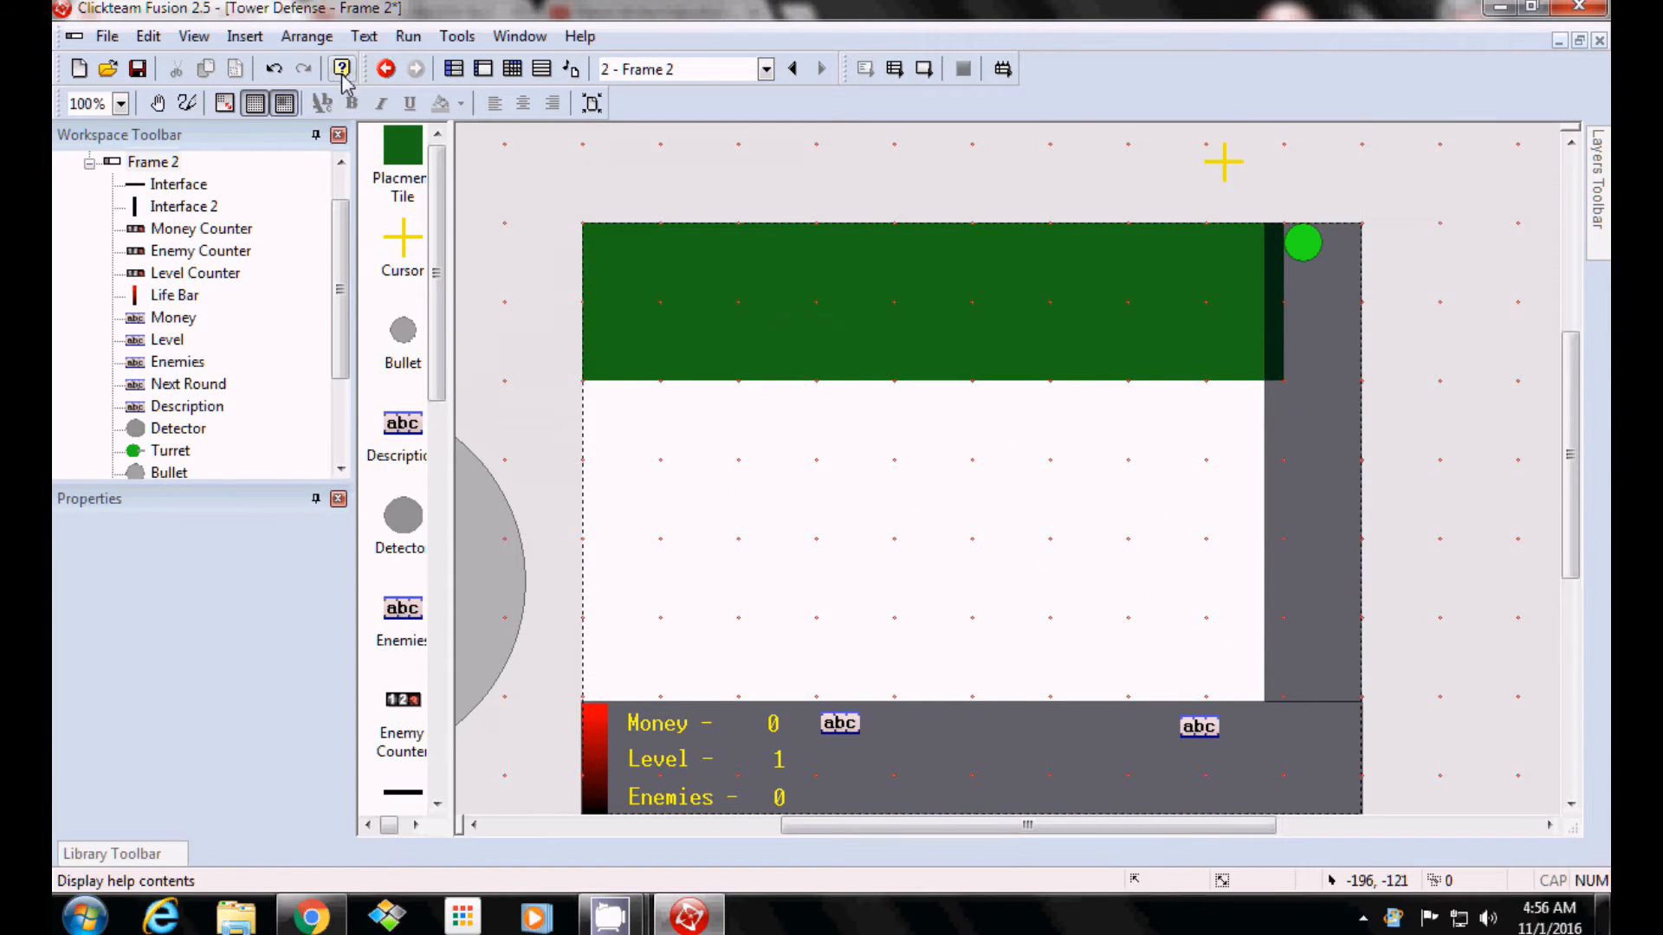
left_click(194, 35)
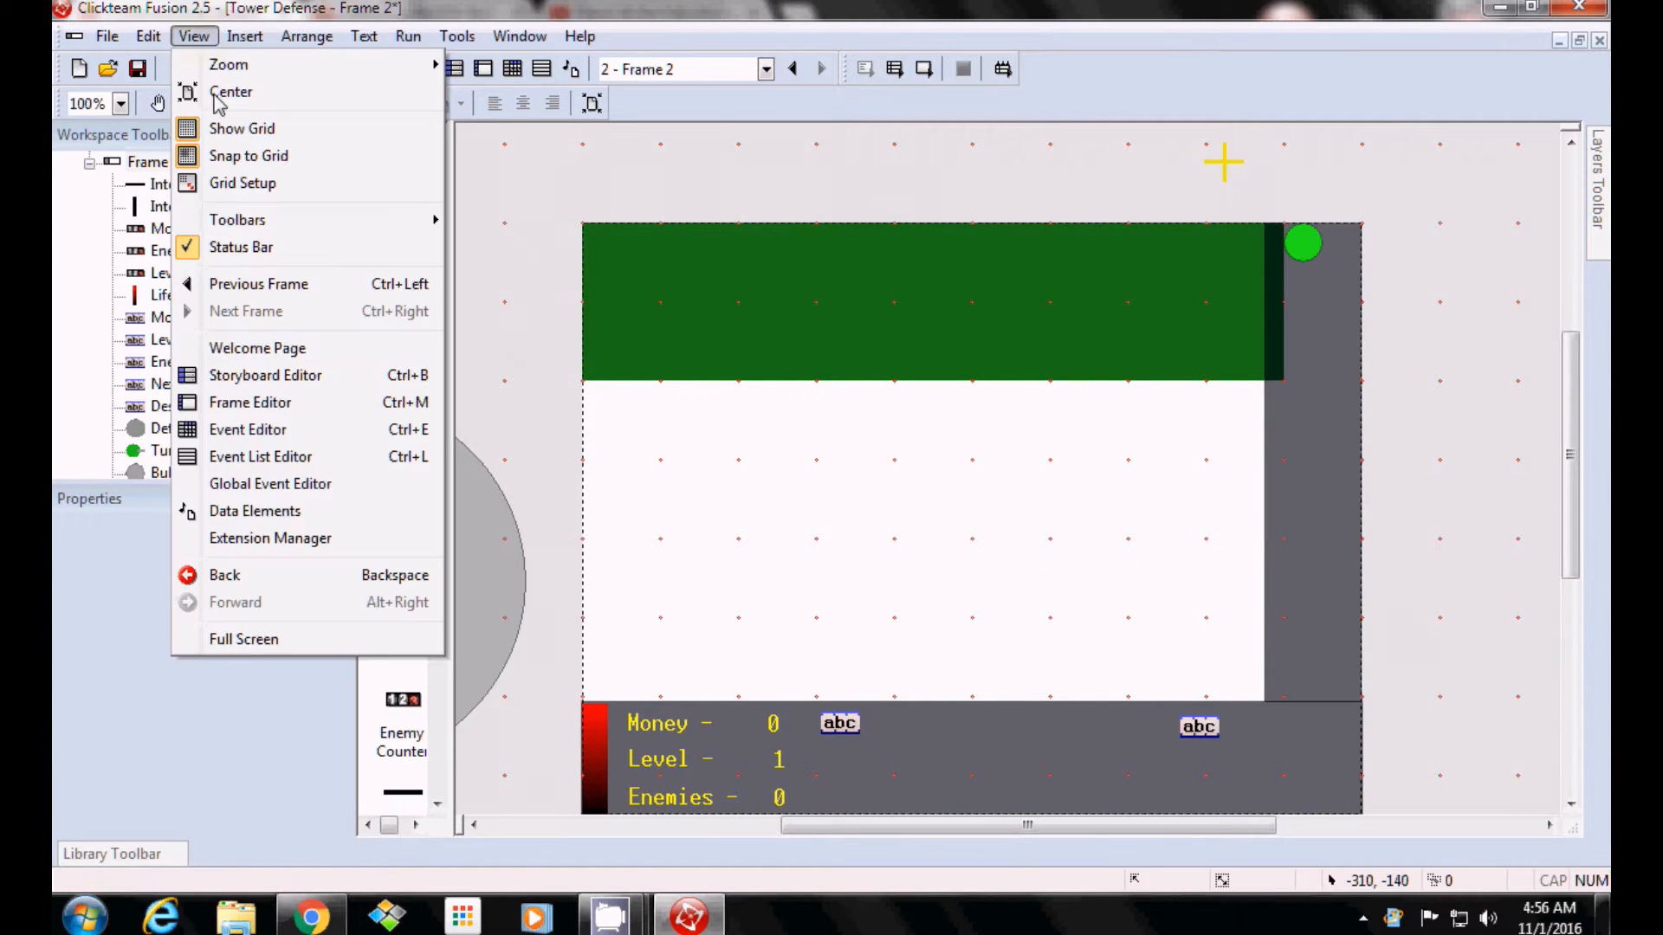
left_click(261, 431)
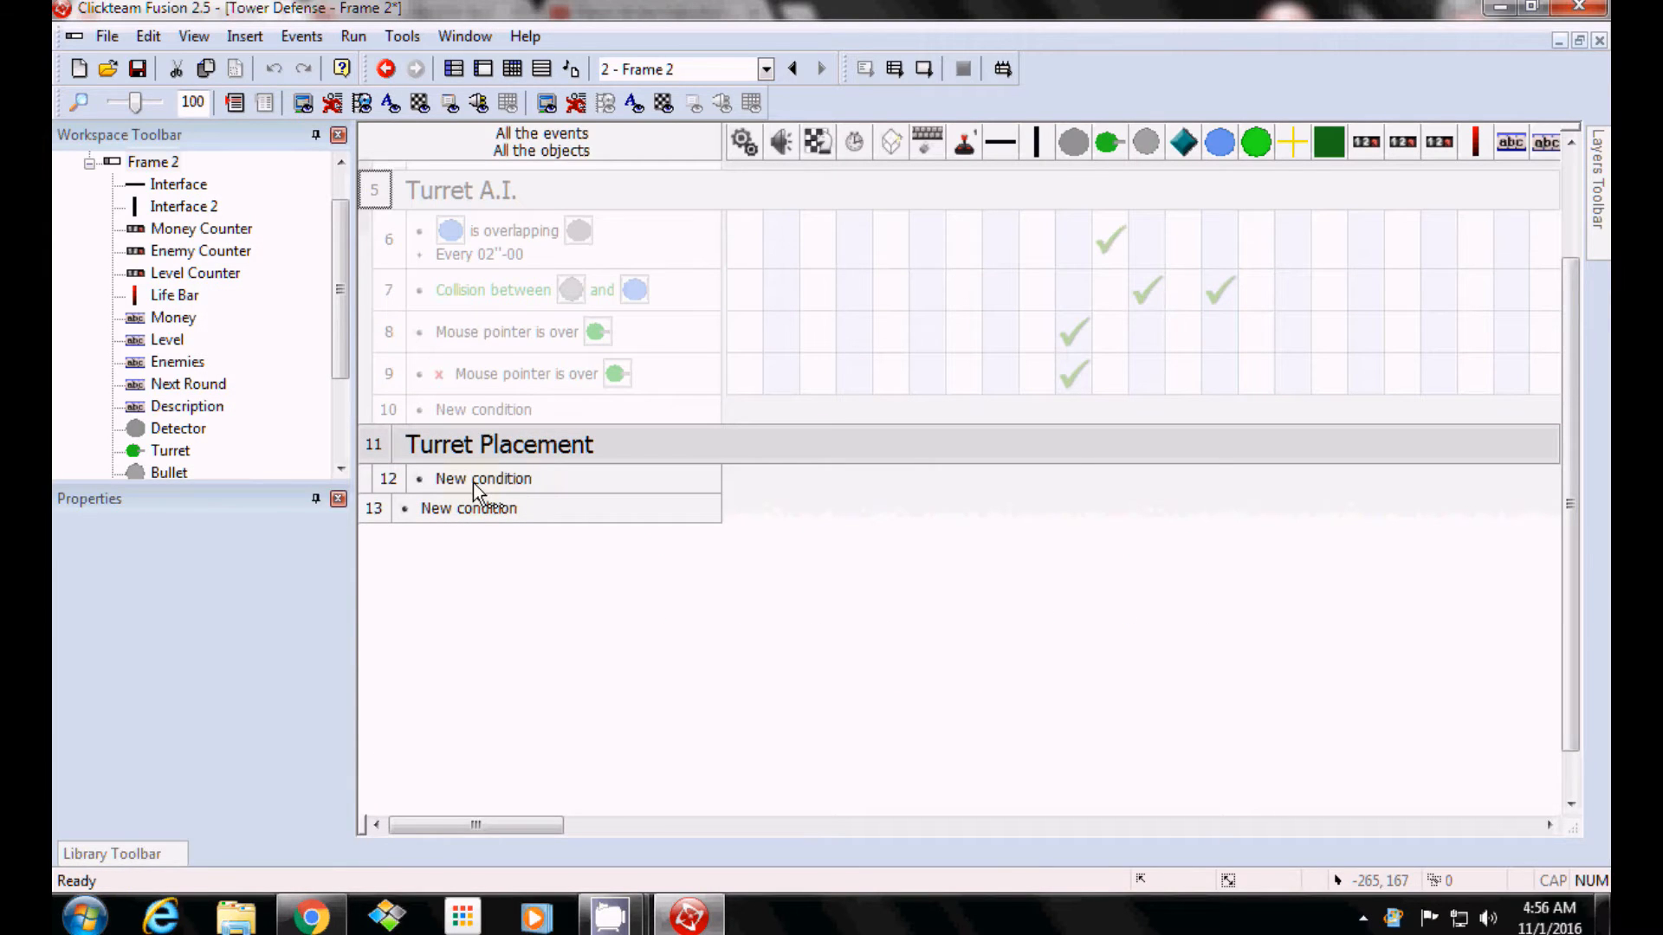
scroll(473, 480, "up", 3)
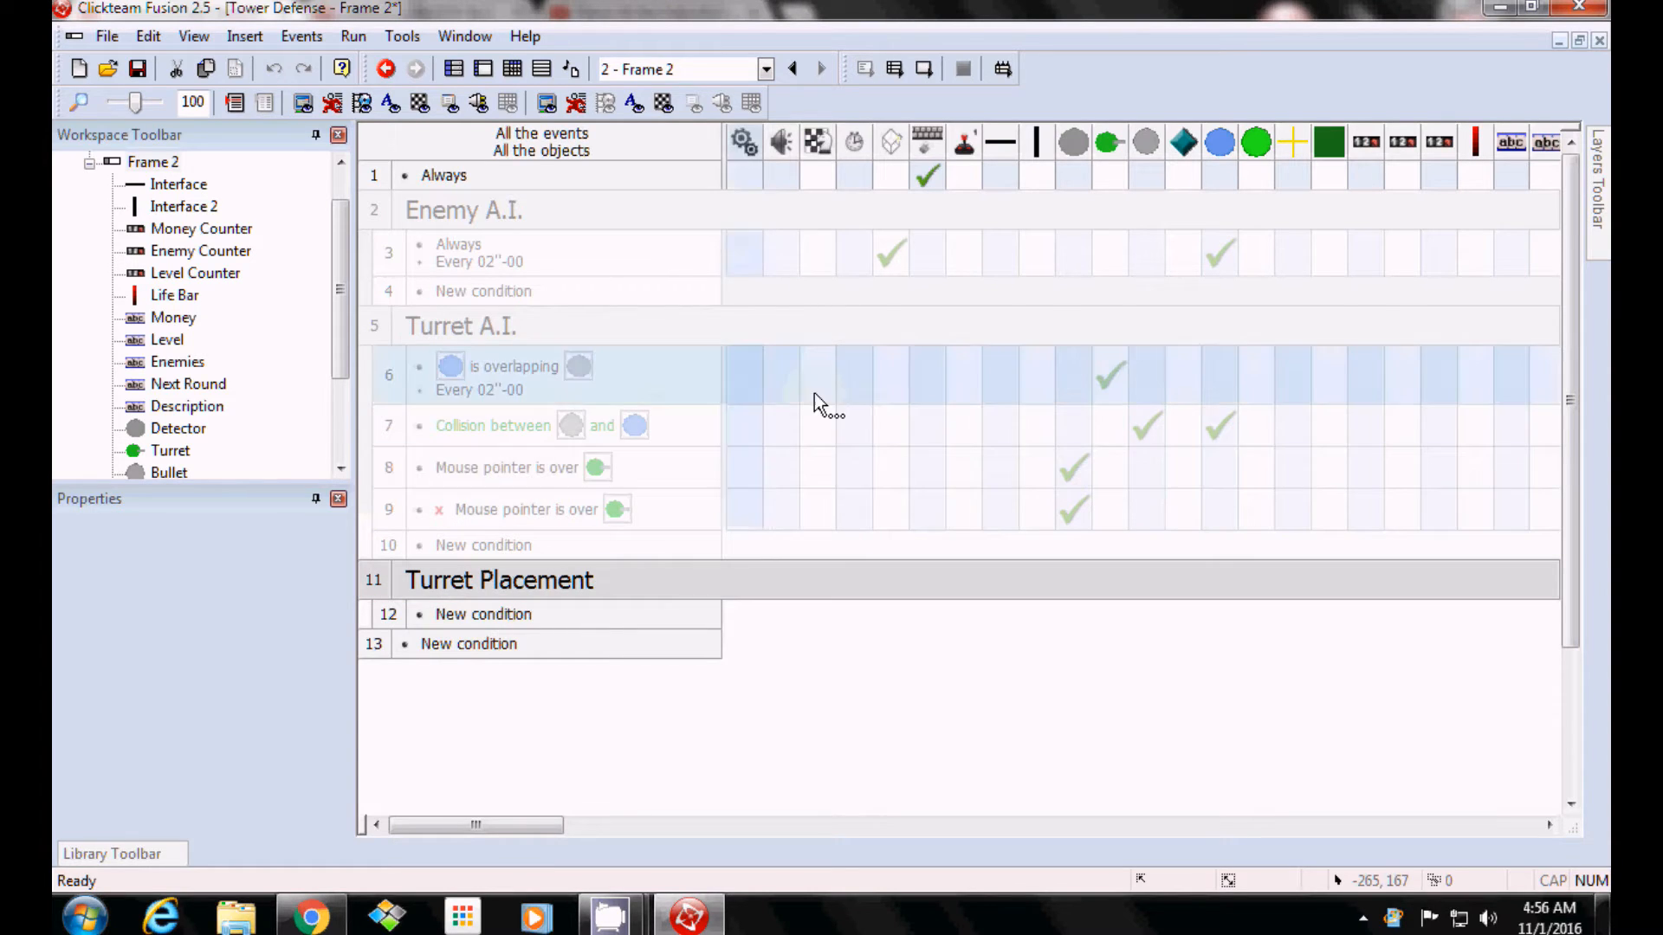
scroll(785, 445, "down", 2)
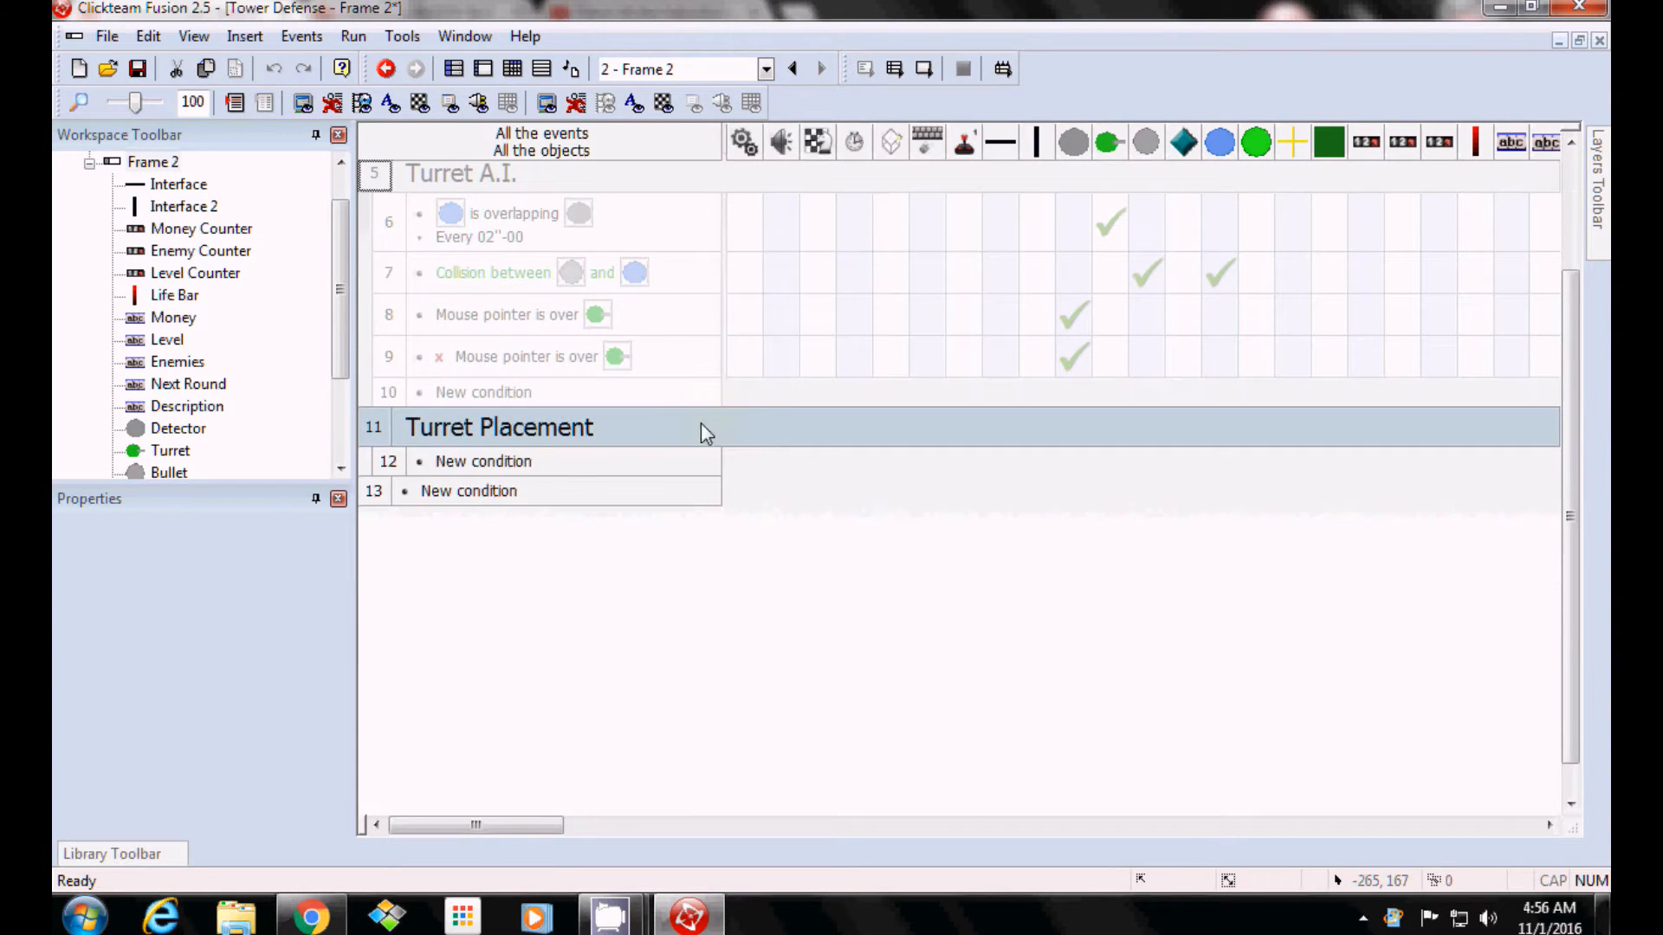
Add an event to the Turret Placement group that checks for the mouse pointer over the Turret Icon.
left_click(478, 462)
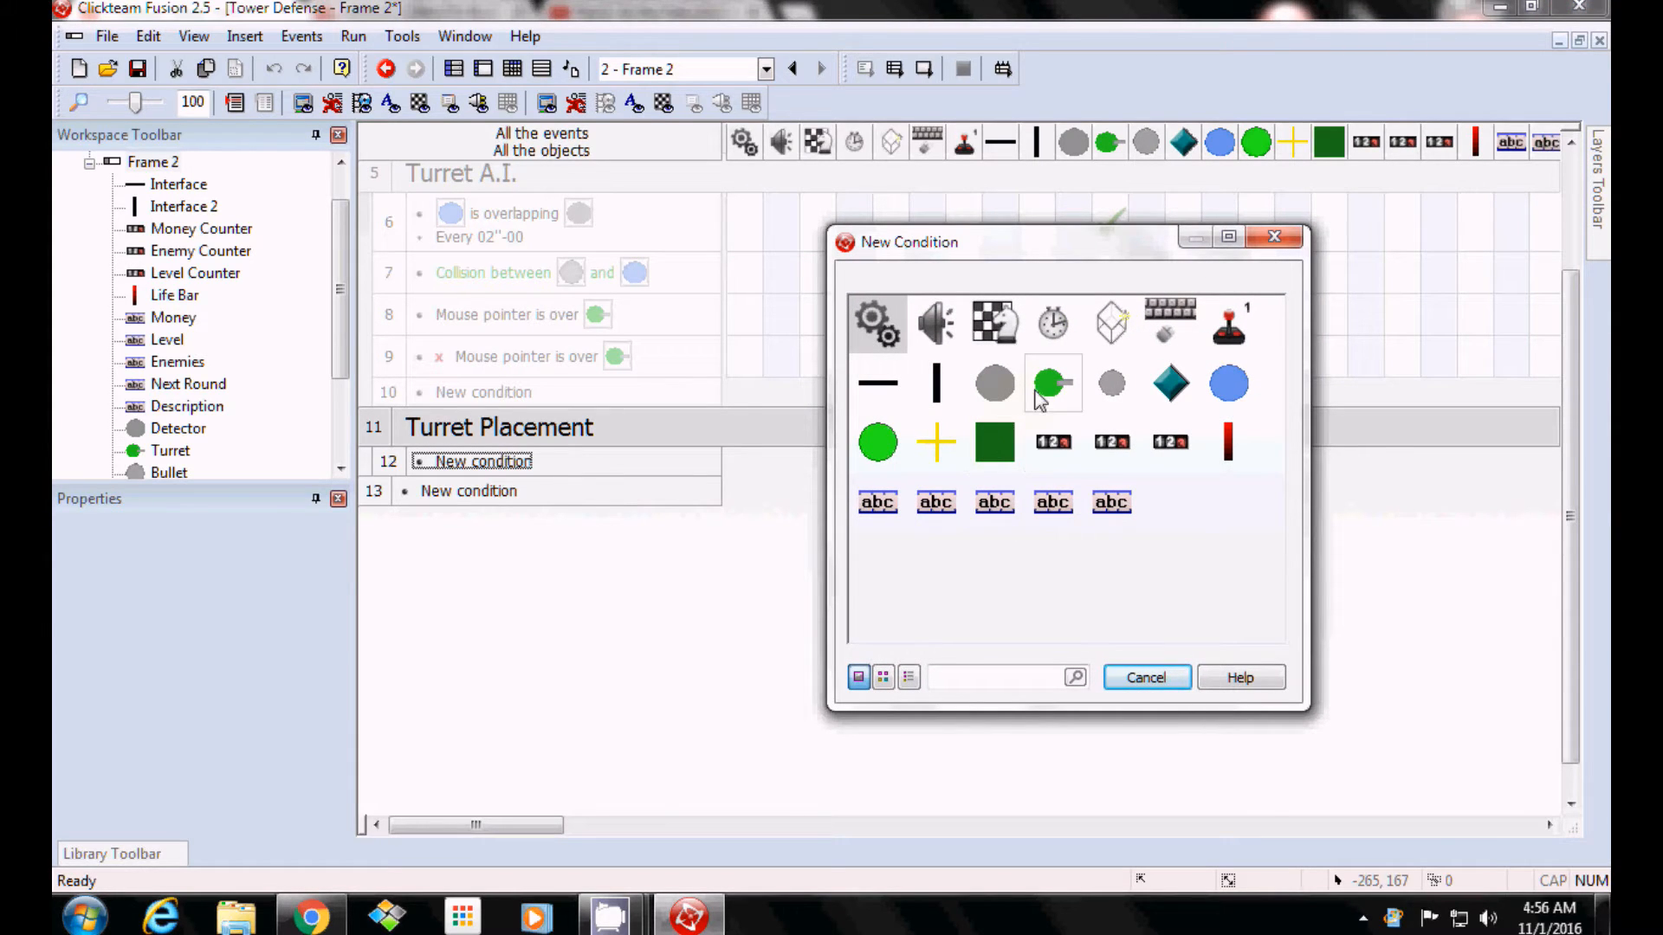
left_click(1179, 319)
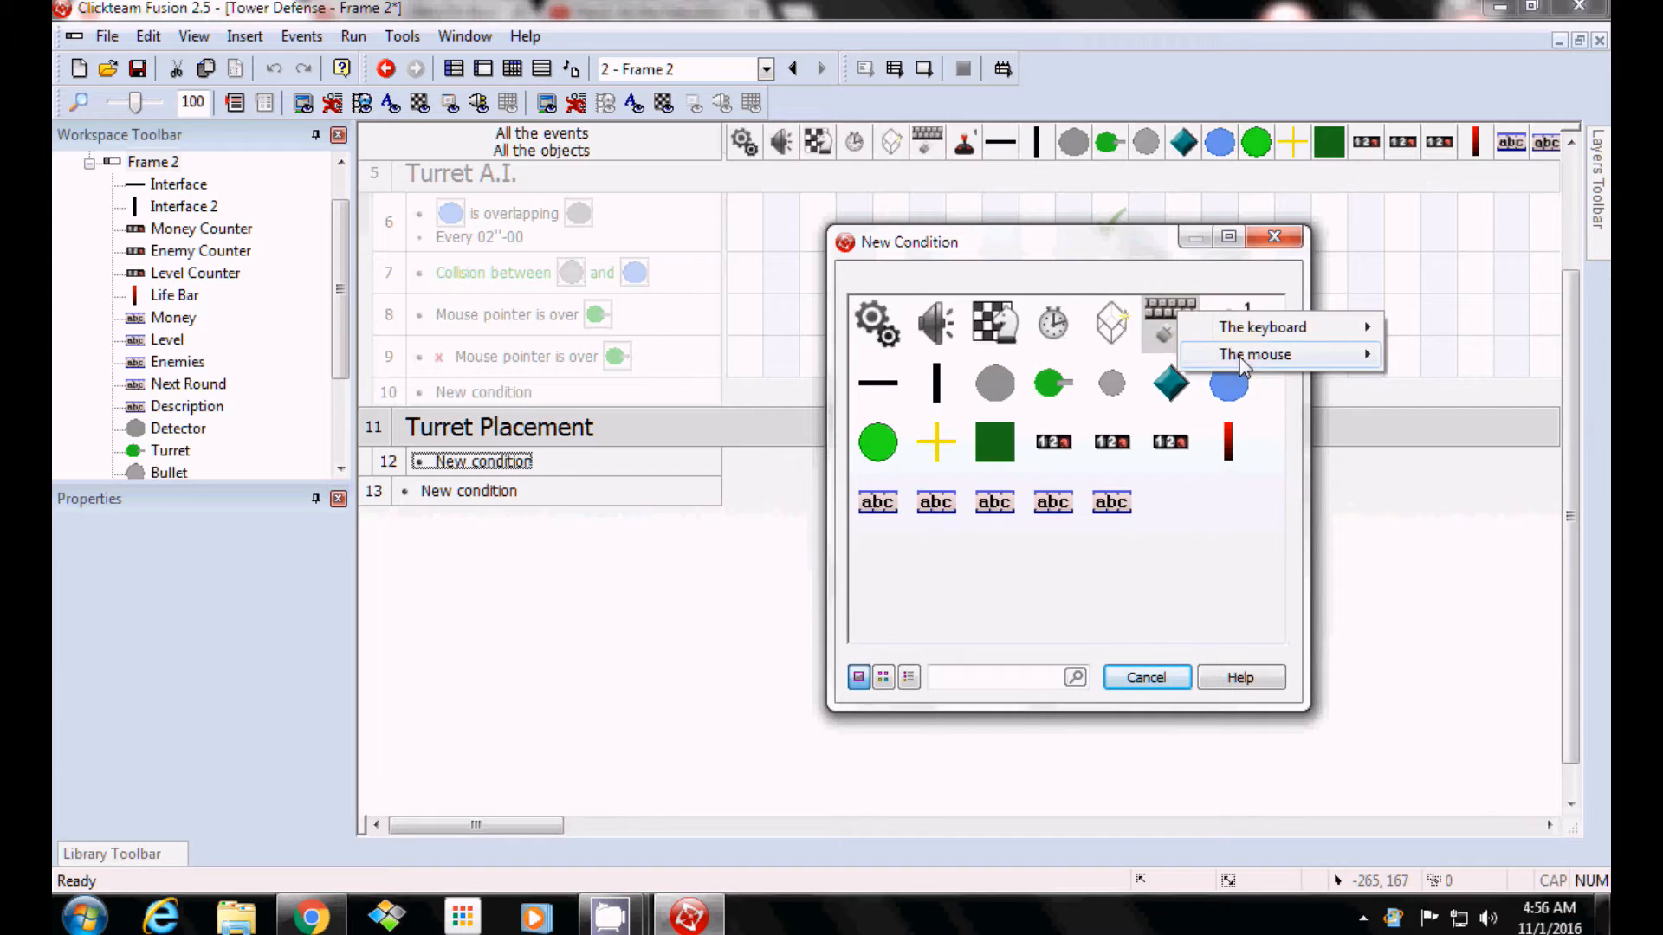
mouse_move(1255, 355)
left_click(983, 382)
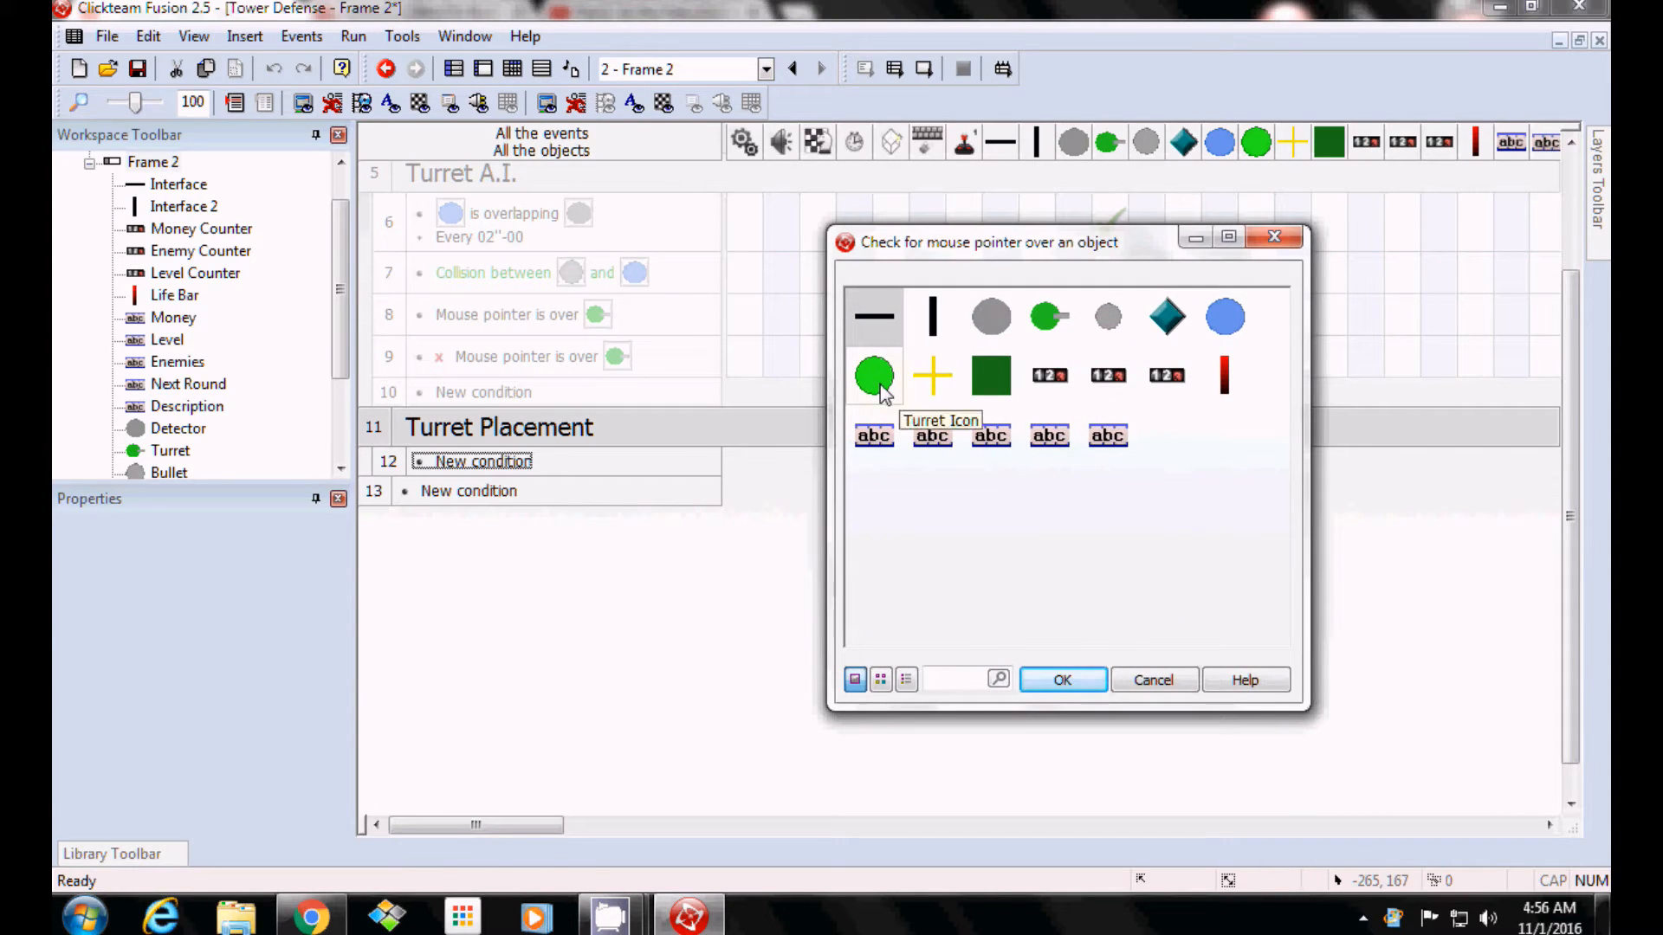
left_click(877, 381)
left_click(1062, 683)
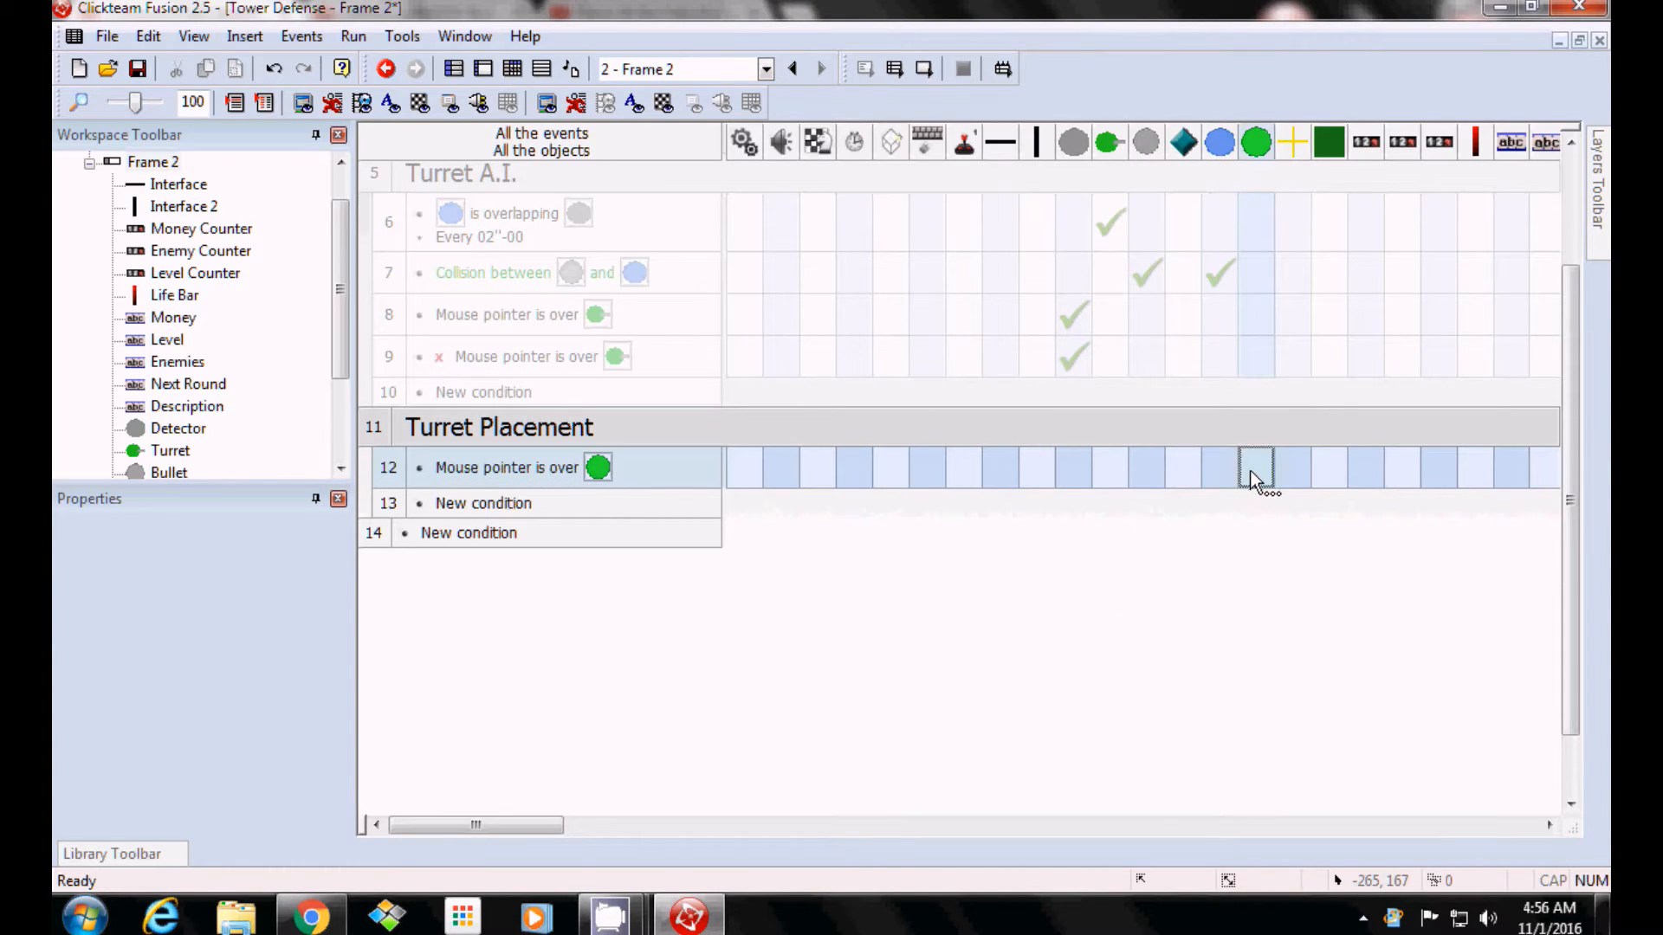
Make the mouse-over event set the Turret Icon's direction to 16 only, facing left.
left_click(1255, 469)
mouse_move(1334, 118)
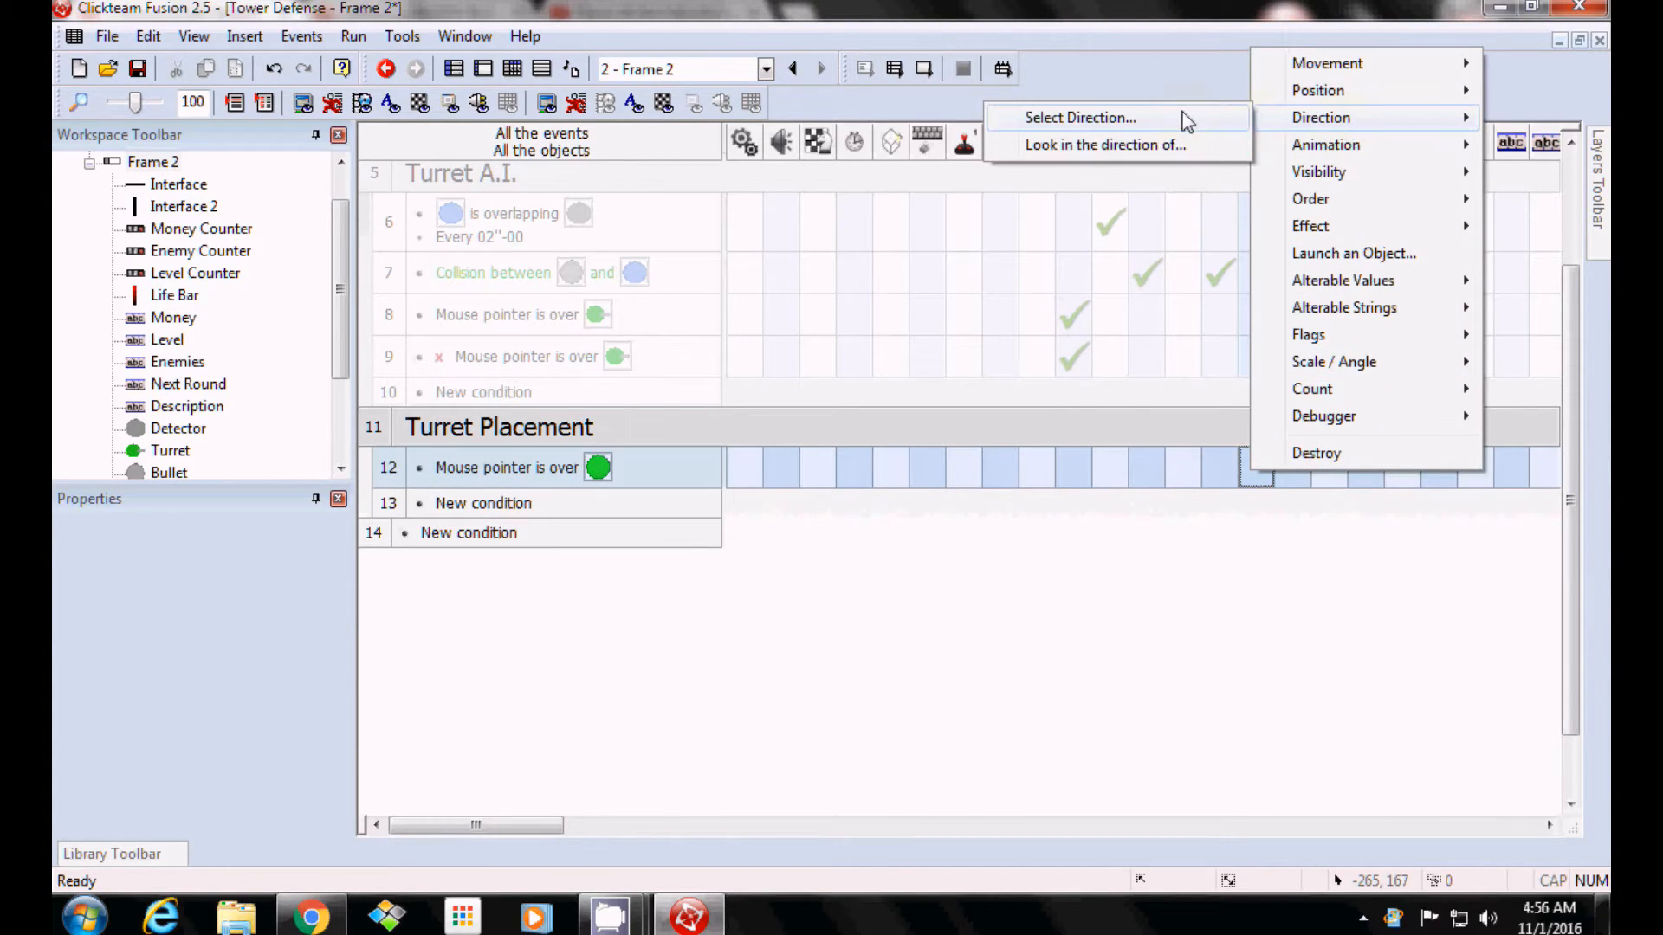
left_click(1187, 117)
left_click(832, 456)
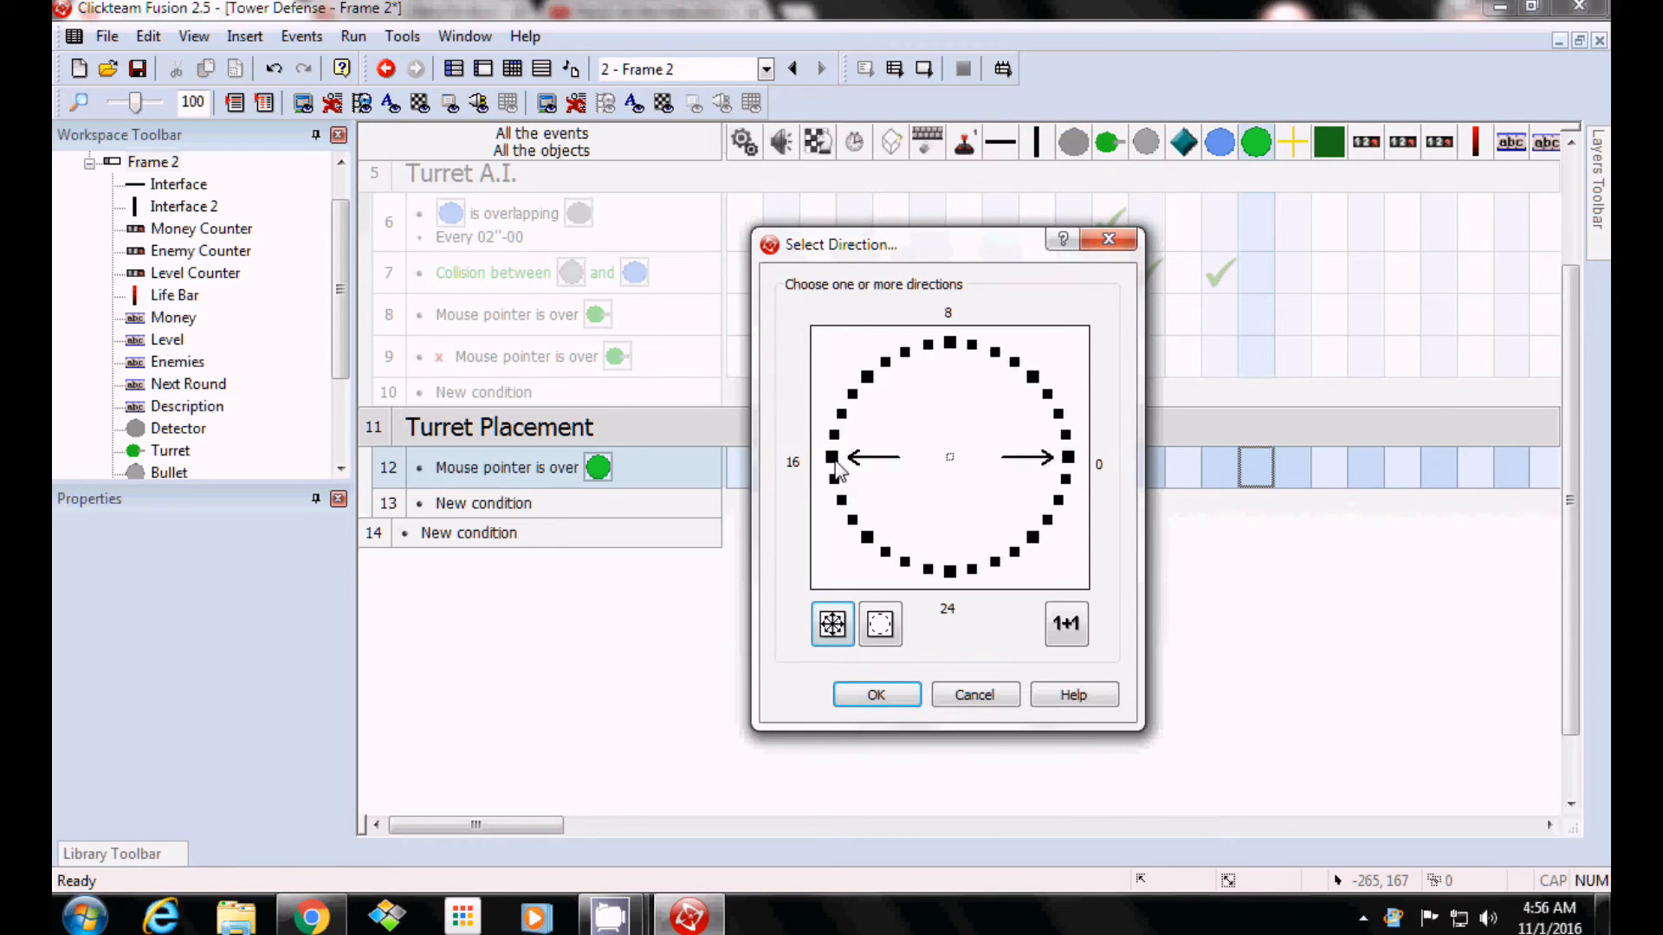
left_click(1068, 457)
left_click(876, 693)
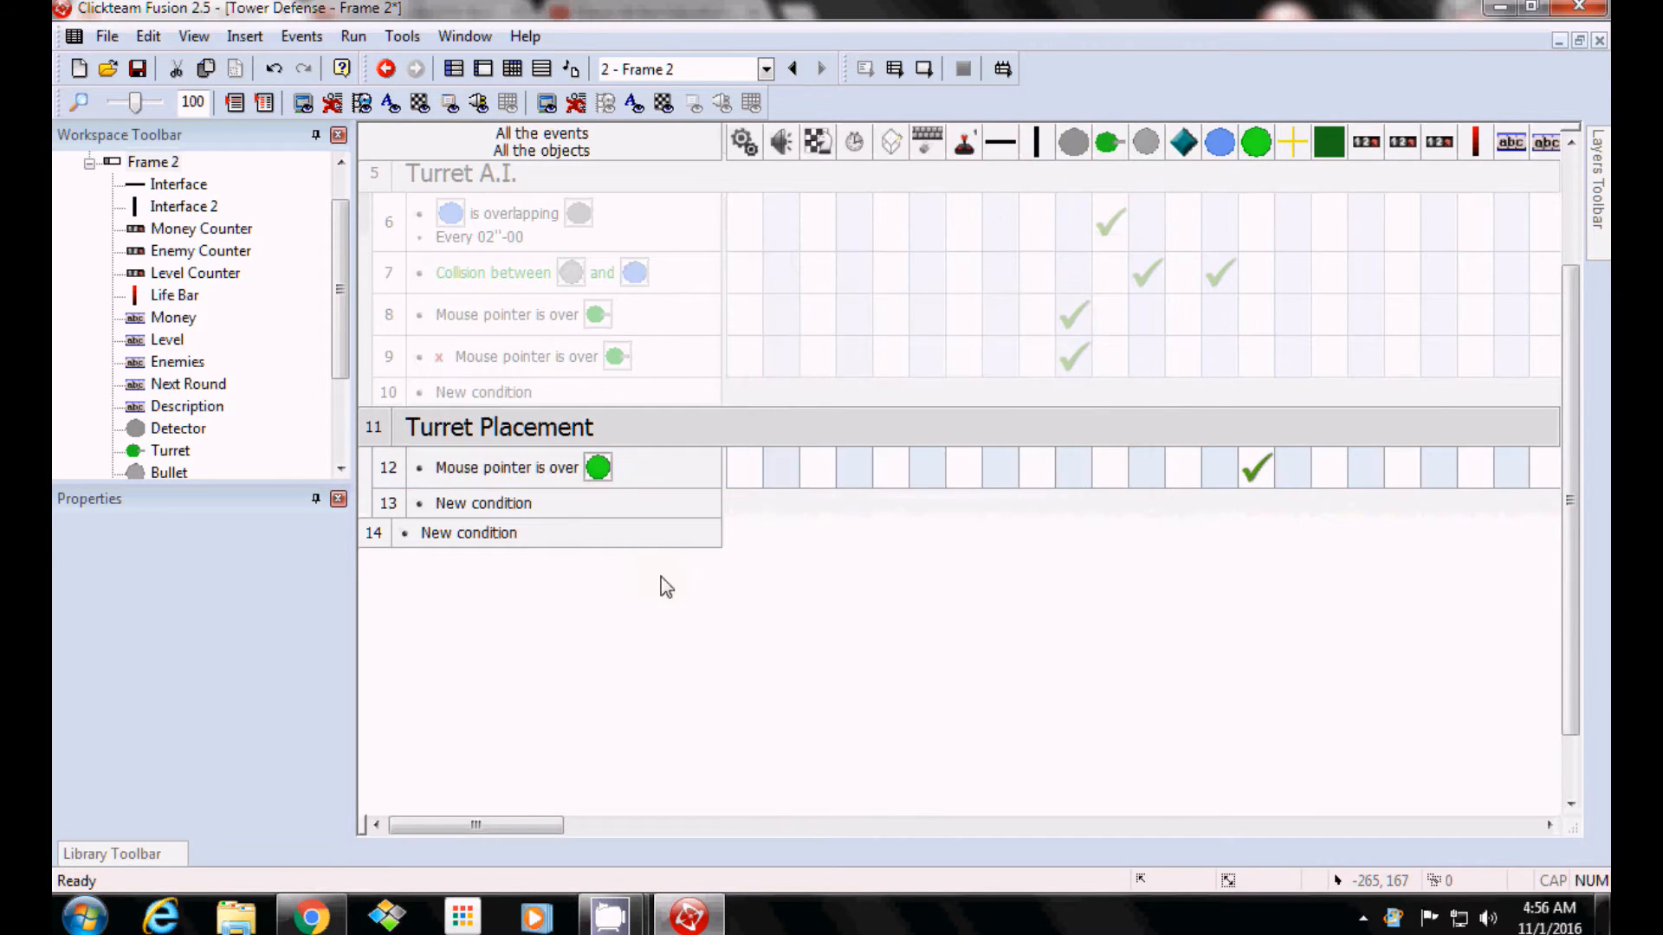
Duplicate the Turret Icon mouse-over event within the Turret Placement group and negate the copy's condition.
left_click(390, 468)
left_click_drag(374, 533, 393, 516, "ctrl")
left_click(431, 543)
right_click(462, 538)
left_click(529, 633)
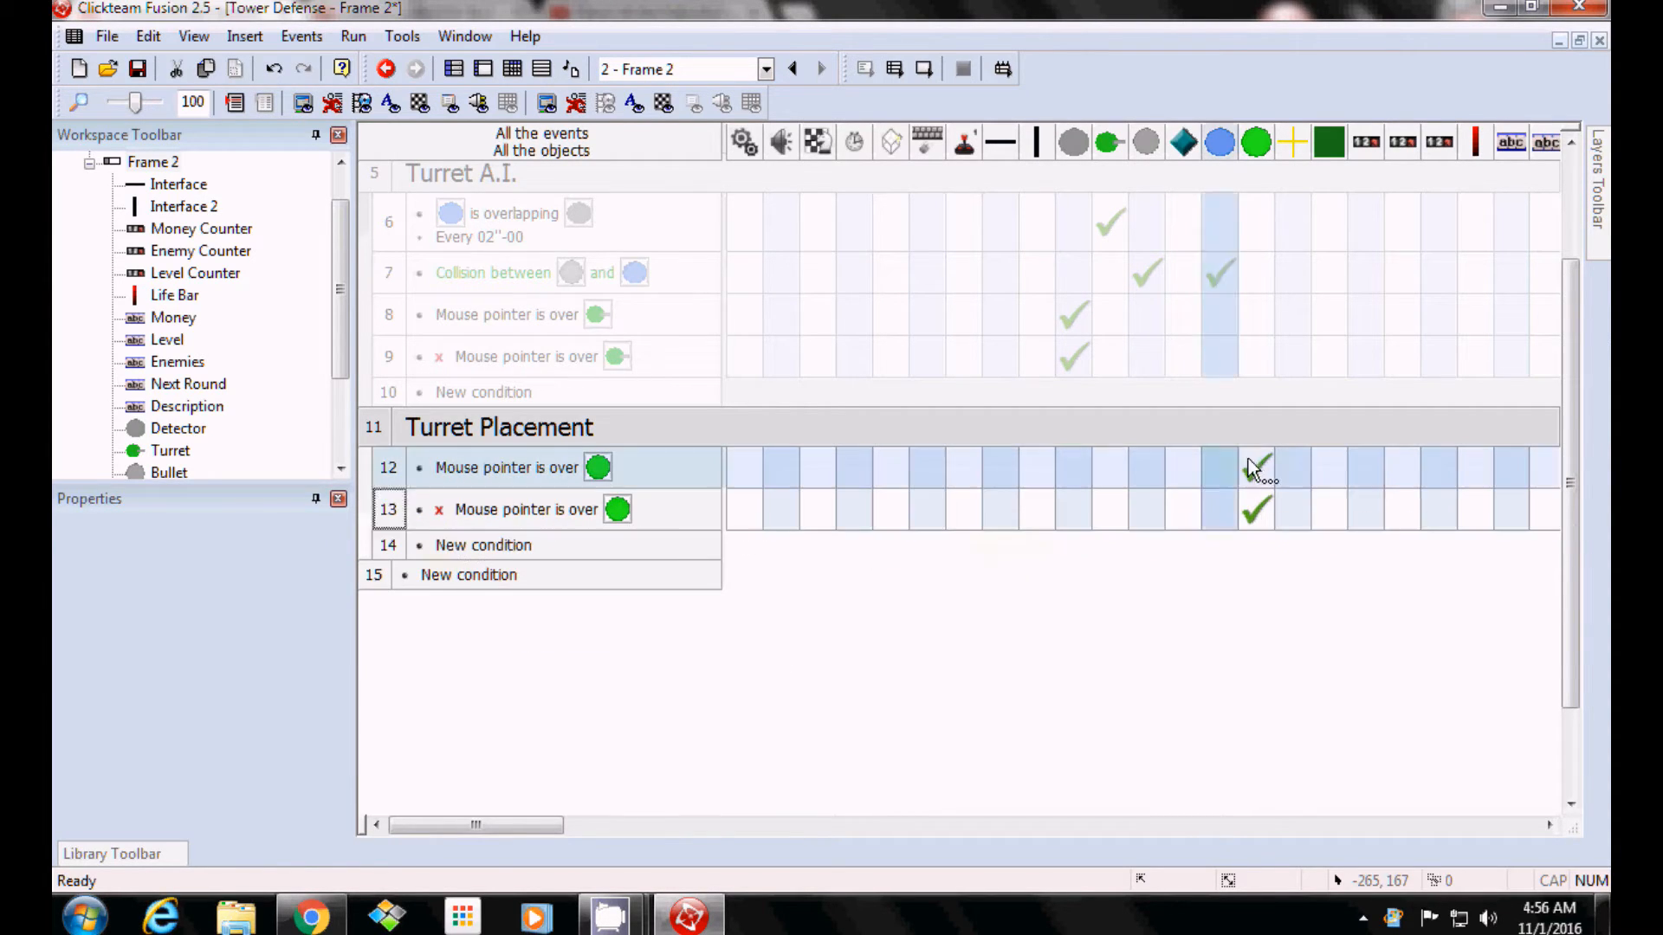
Edit the negated event's action so the Turret Icon's direction is 0, facing right.
right_click(1256, 512)
left_click(1307, 471)
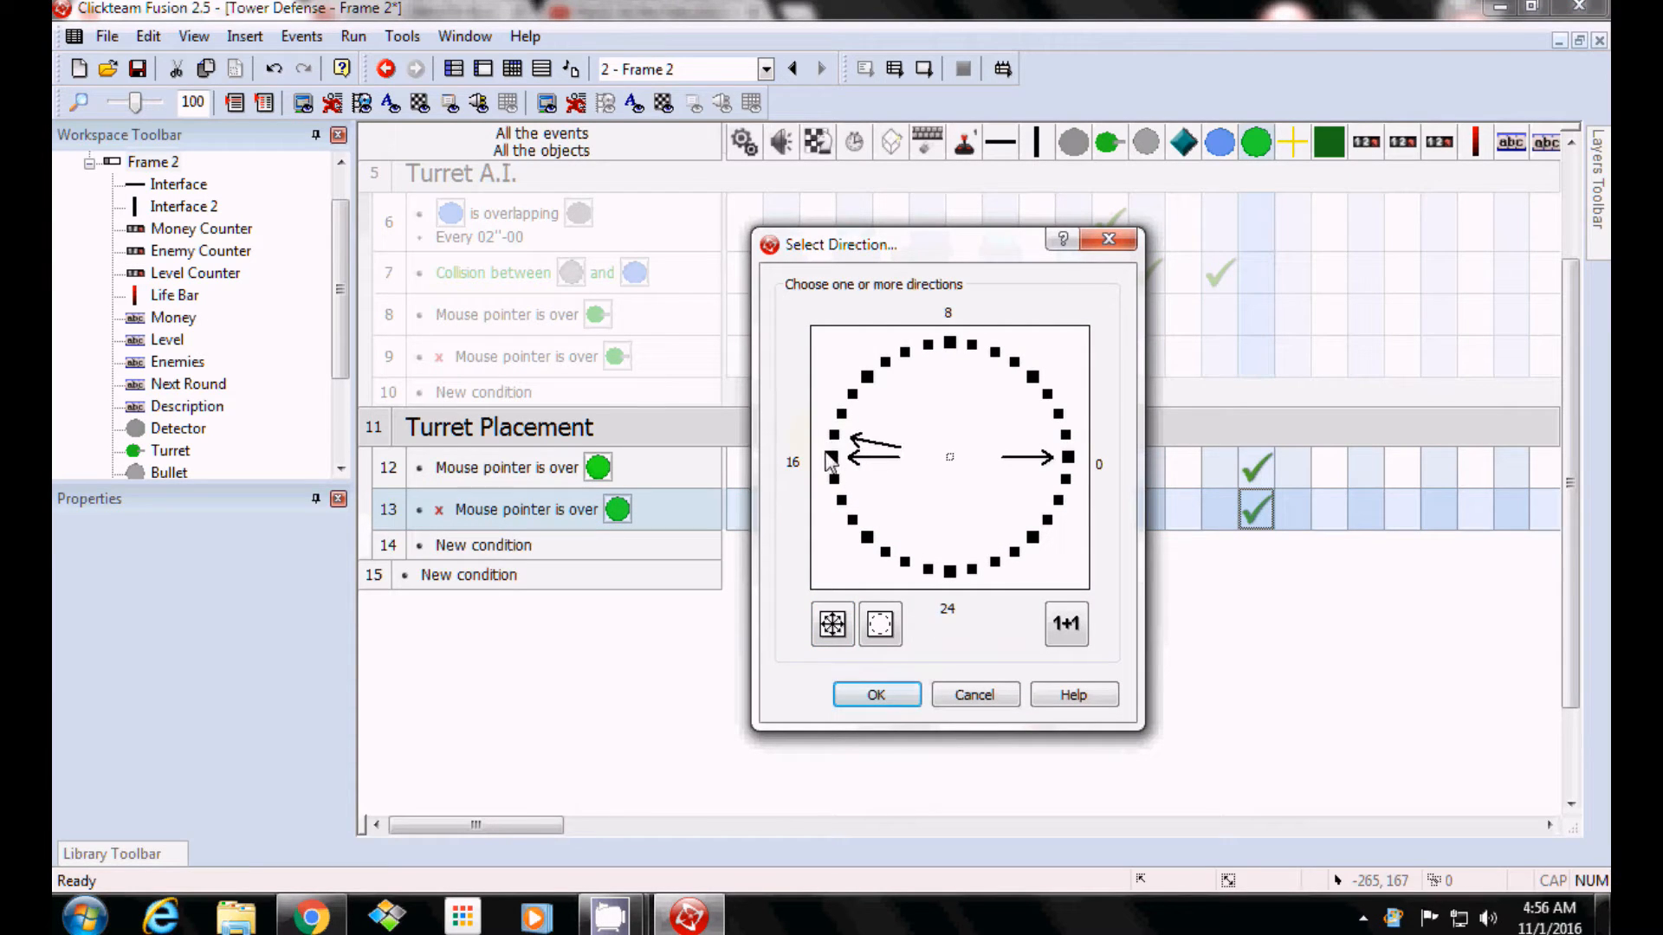
left_click(876, 693)
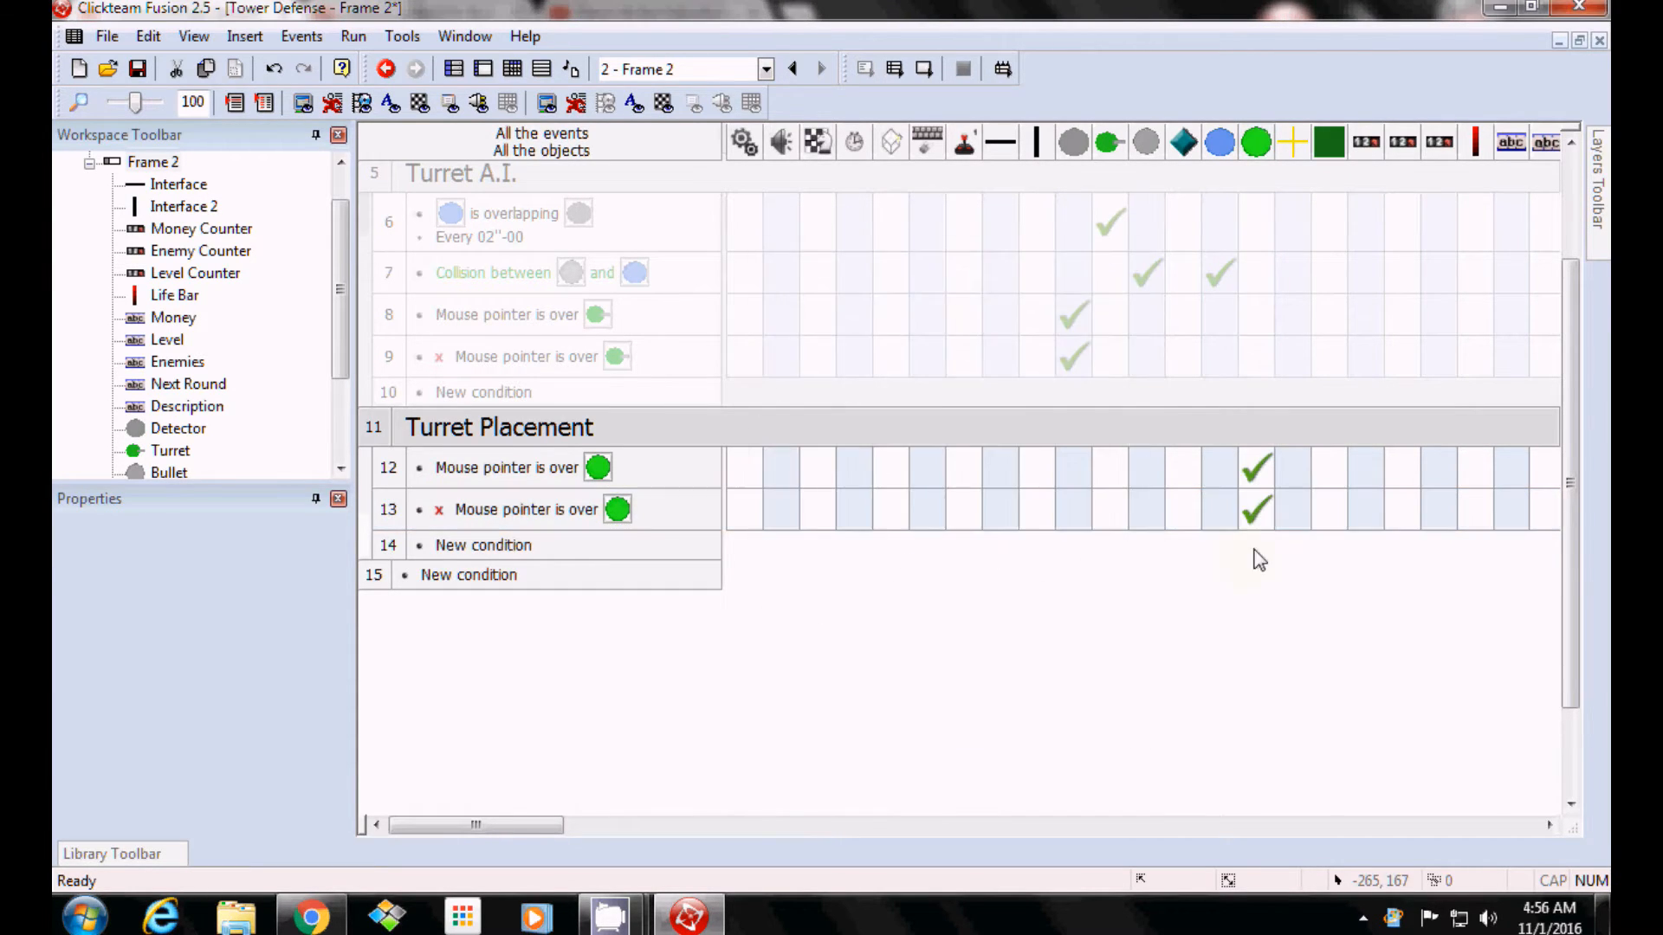
Add an event for a left-button user click on the Turret Icon and copy the mouse-over event's direction action into it.
double_click(481, 546)
left_click(1169, 322)
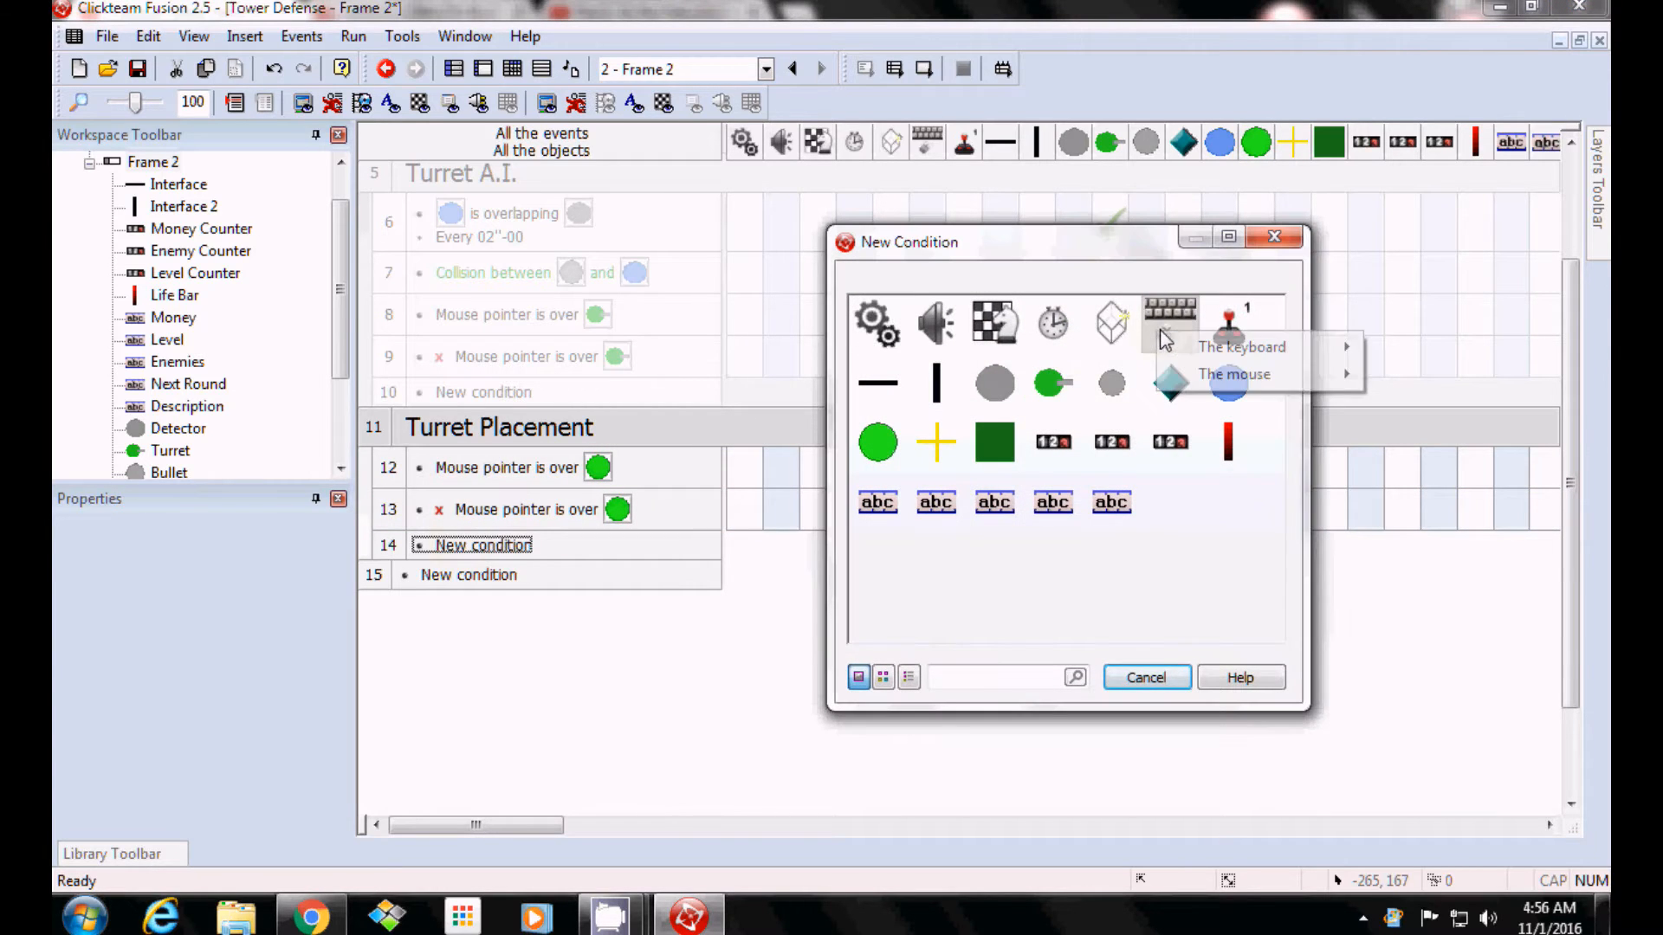
mouse_move(1295, 375)
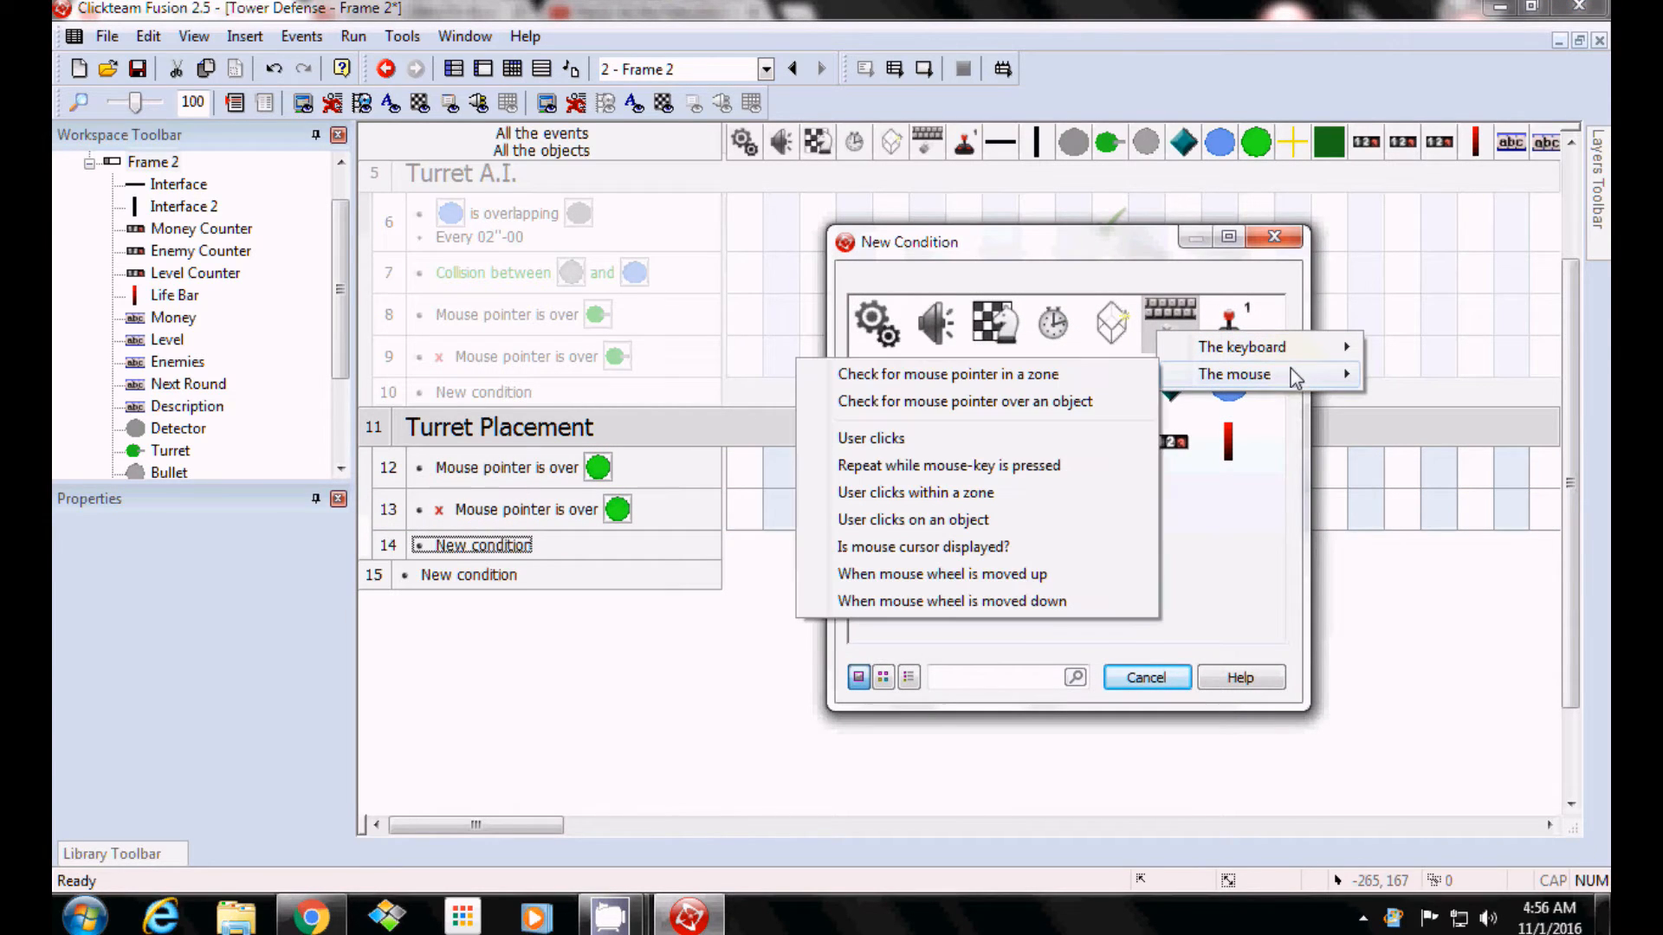
left_click(972, 520)
left_click(201, 345)
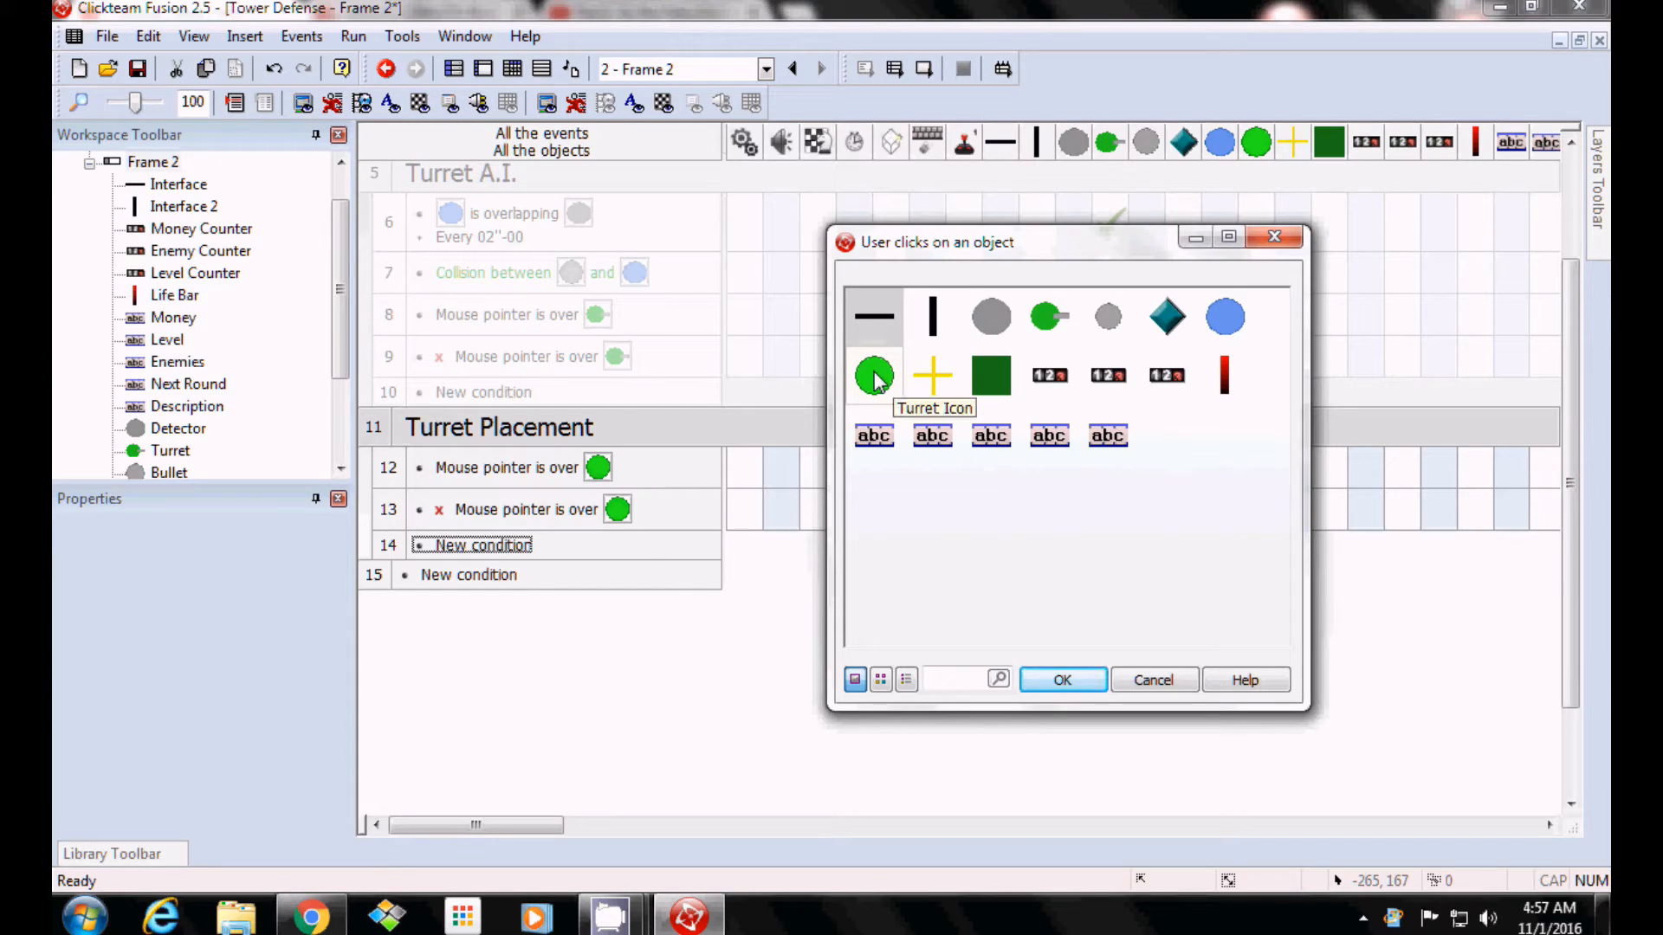
left_click(875, 377)
left_click(1078, 689)
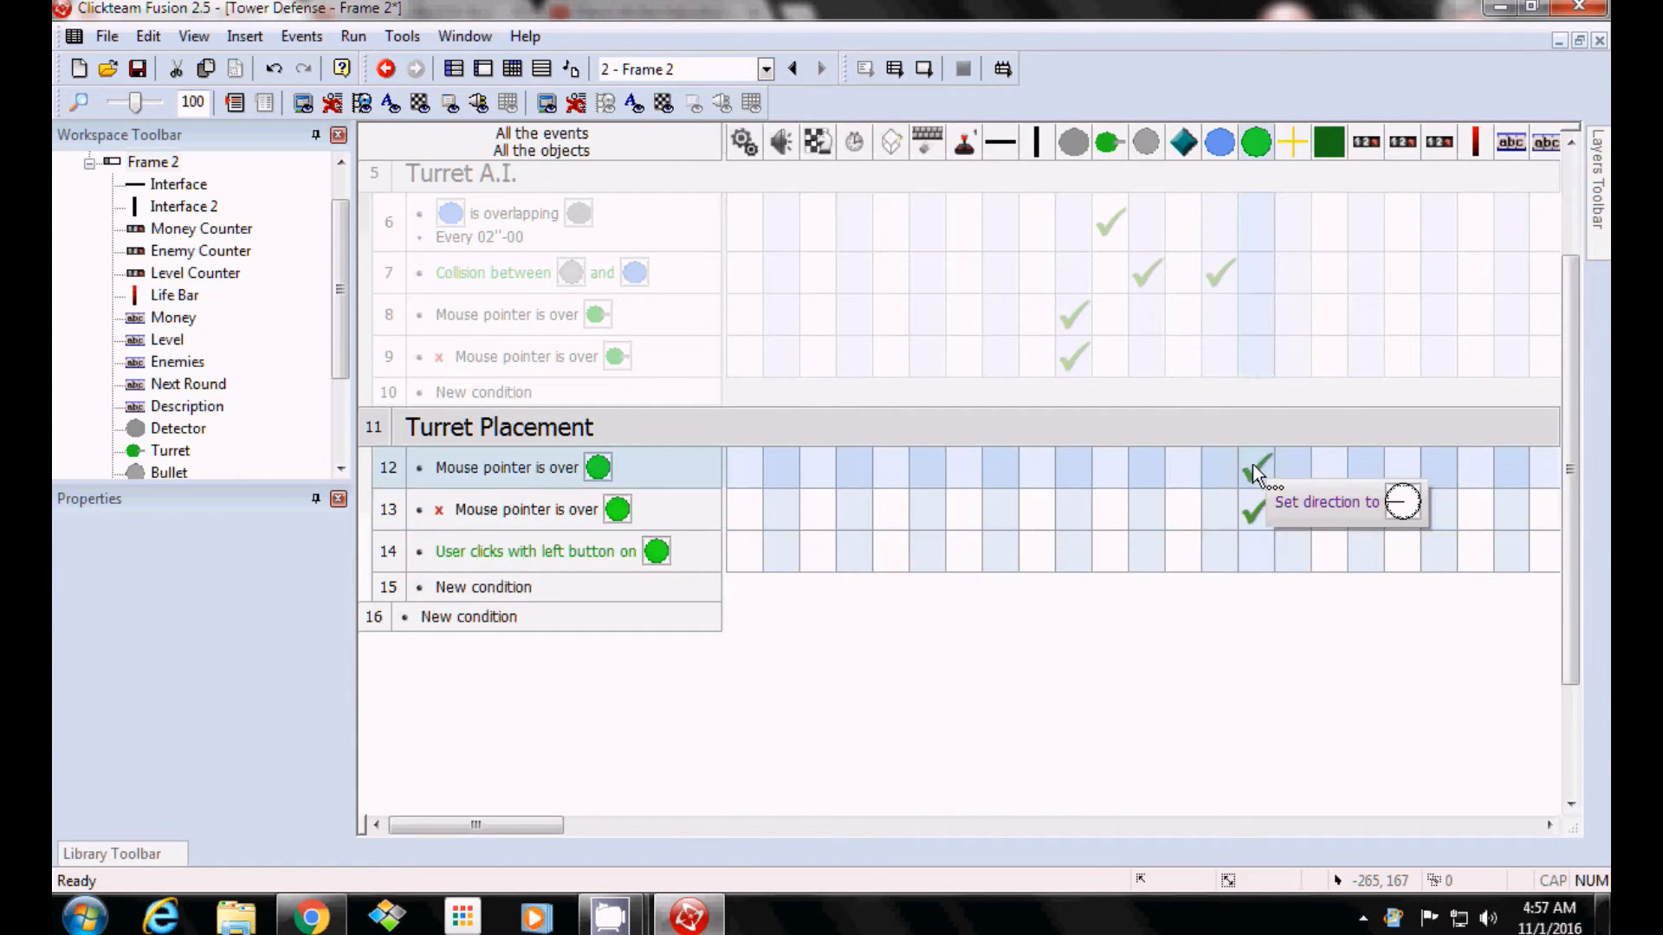
left_click_drag(1253, 466, 1258, 554)
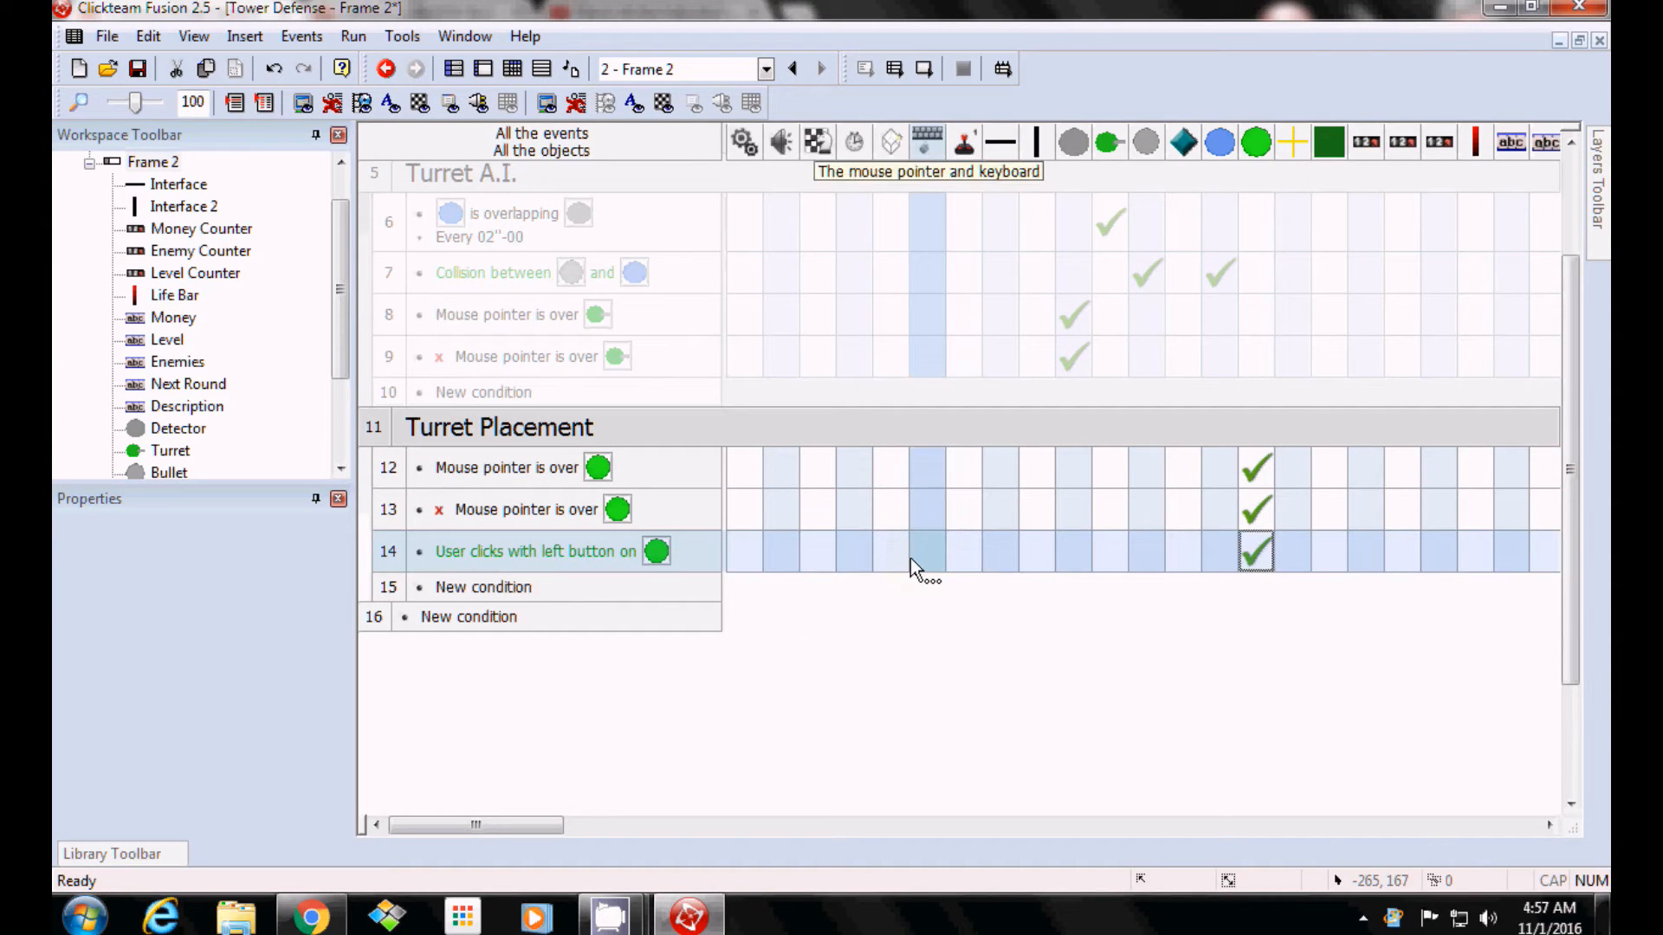
left_click(885, 556)
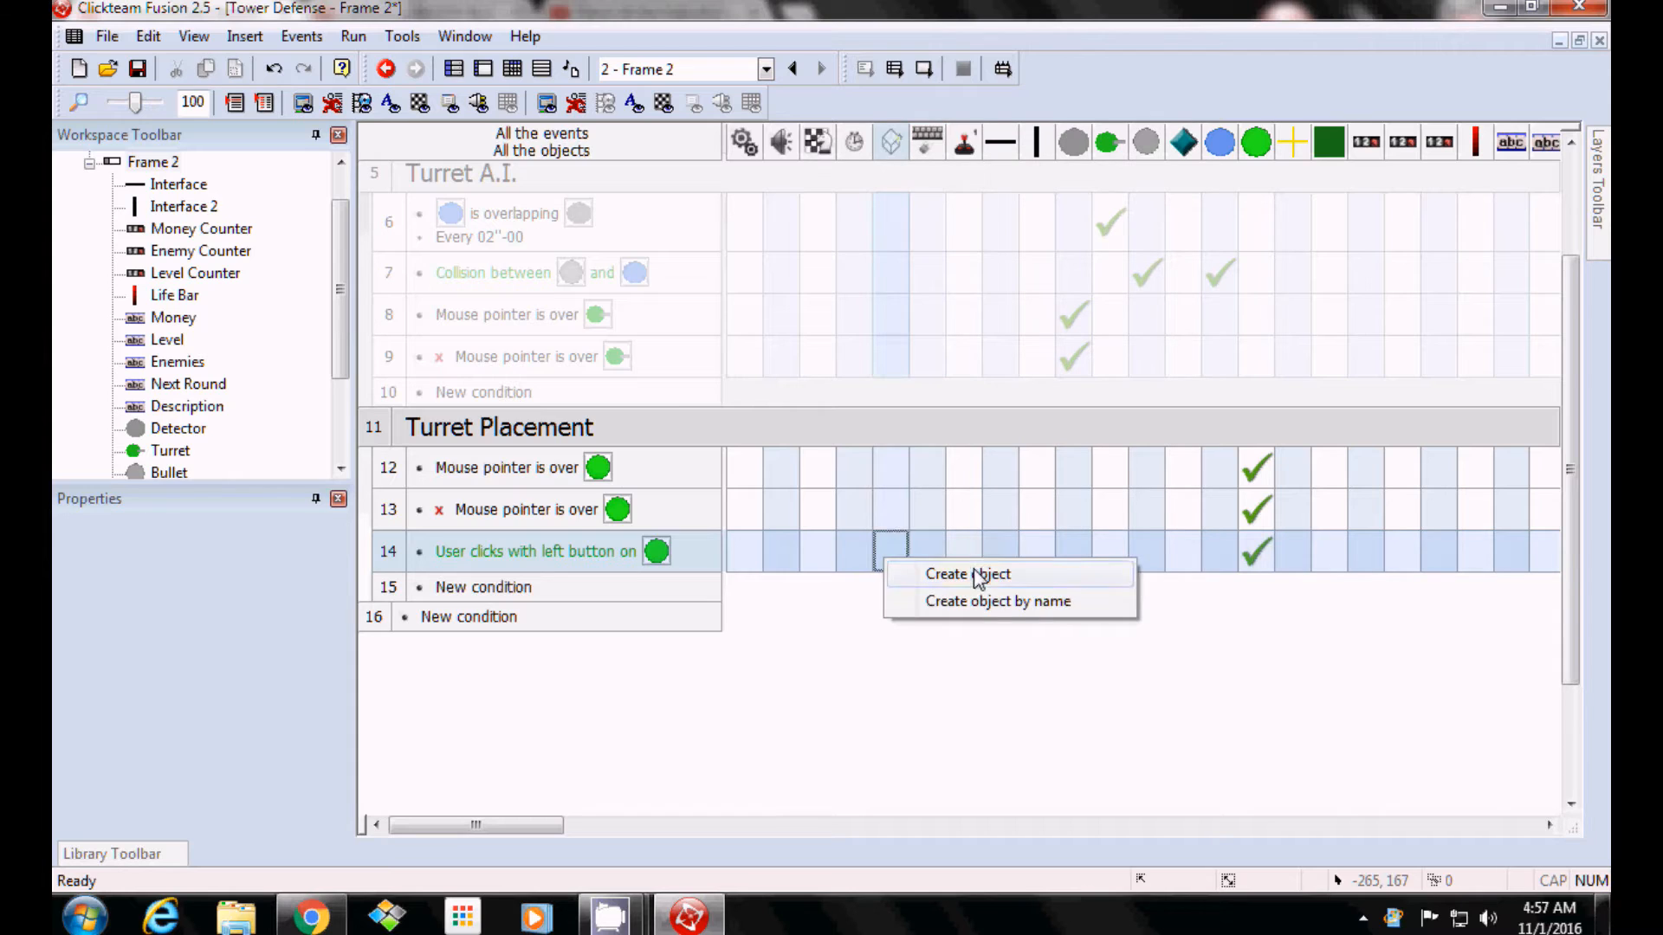
left_click(970, 574)
left_click(876, 396)
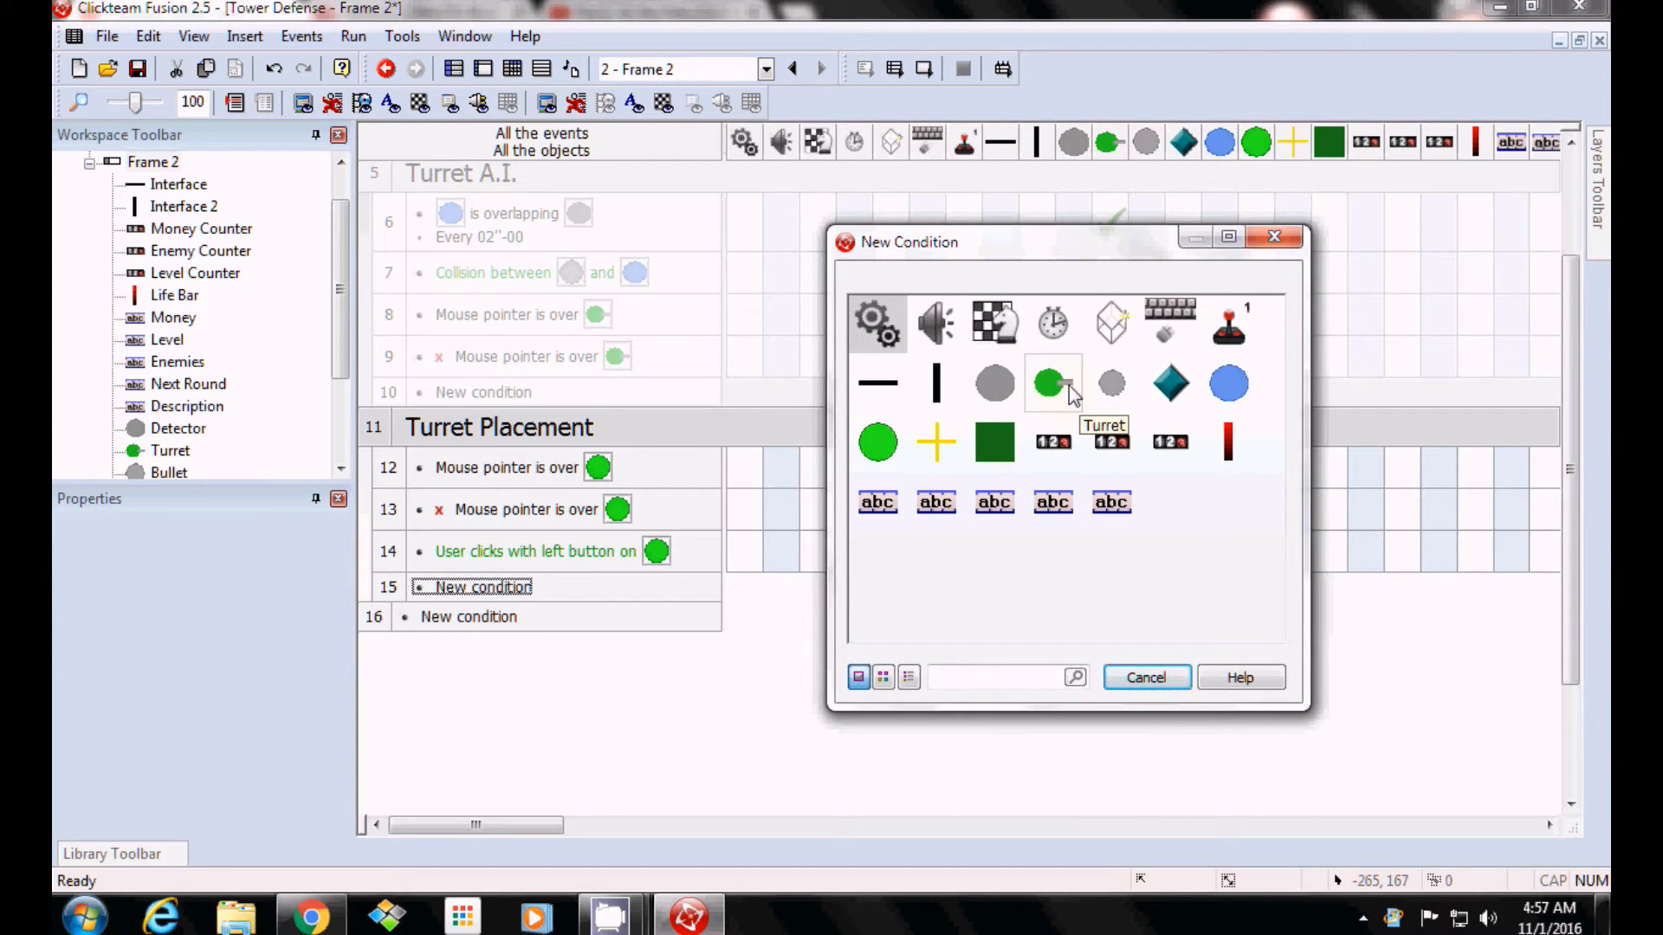
Add a Turret Placement event that checks whether the Turret Icon is facing direction 16 only.
left_click(888, 450)
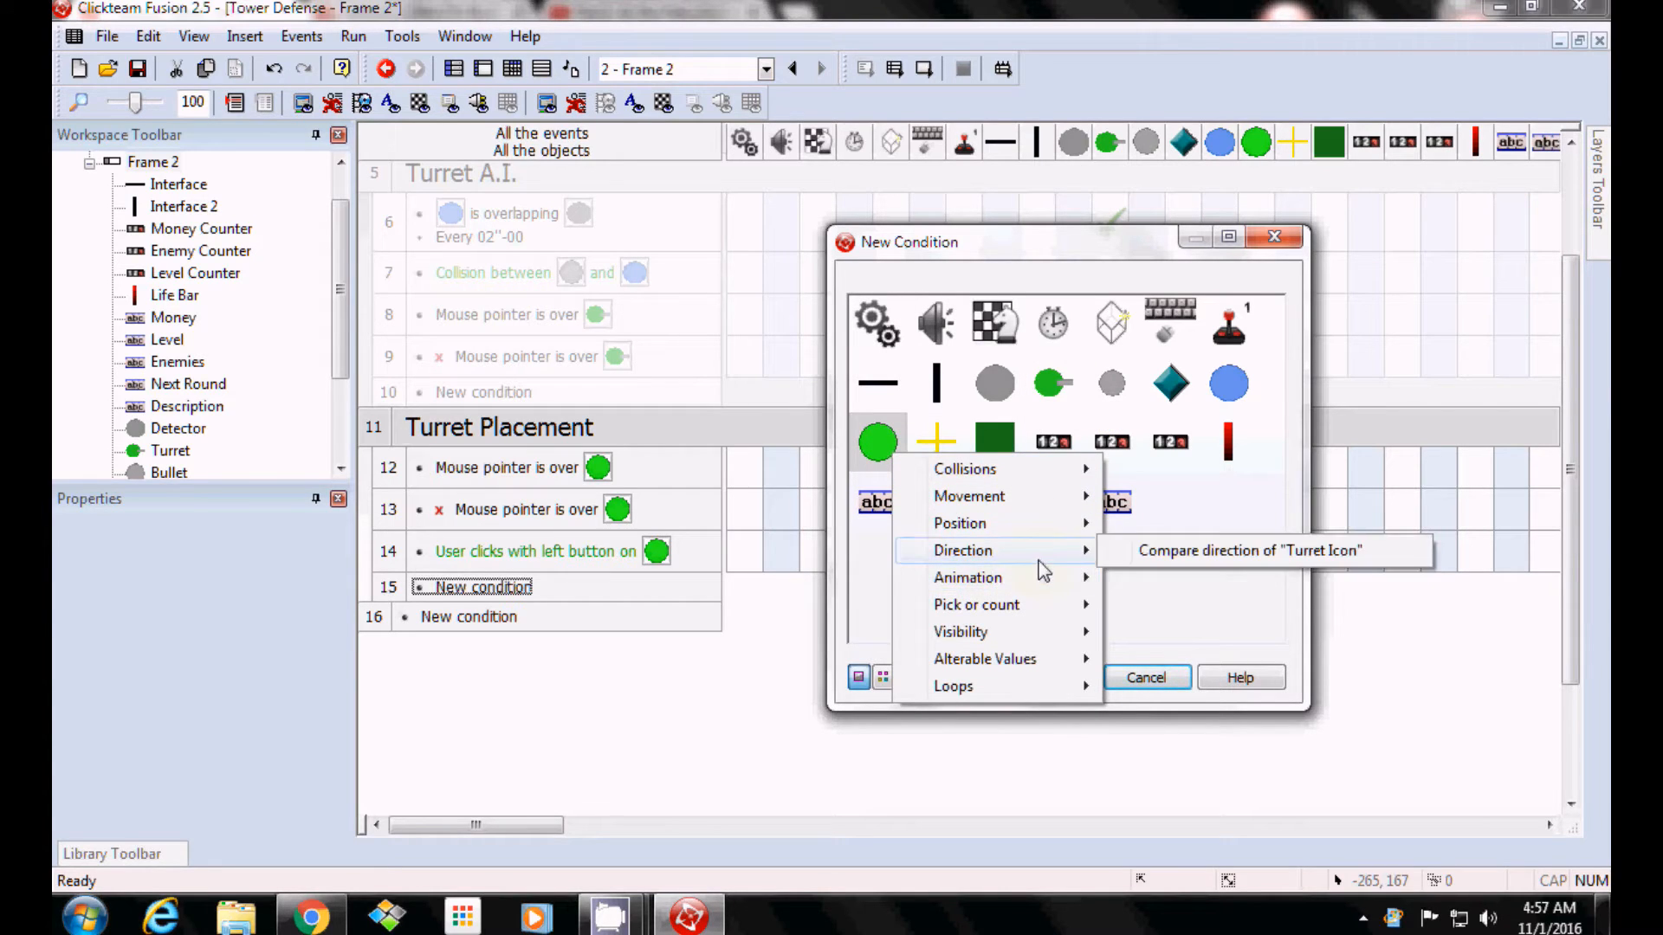
left_click(1140, 556)
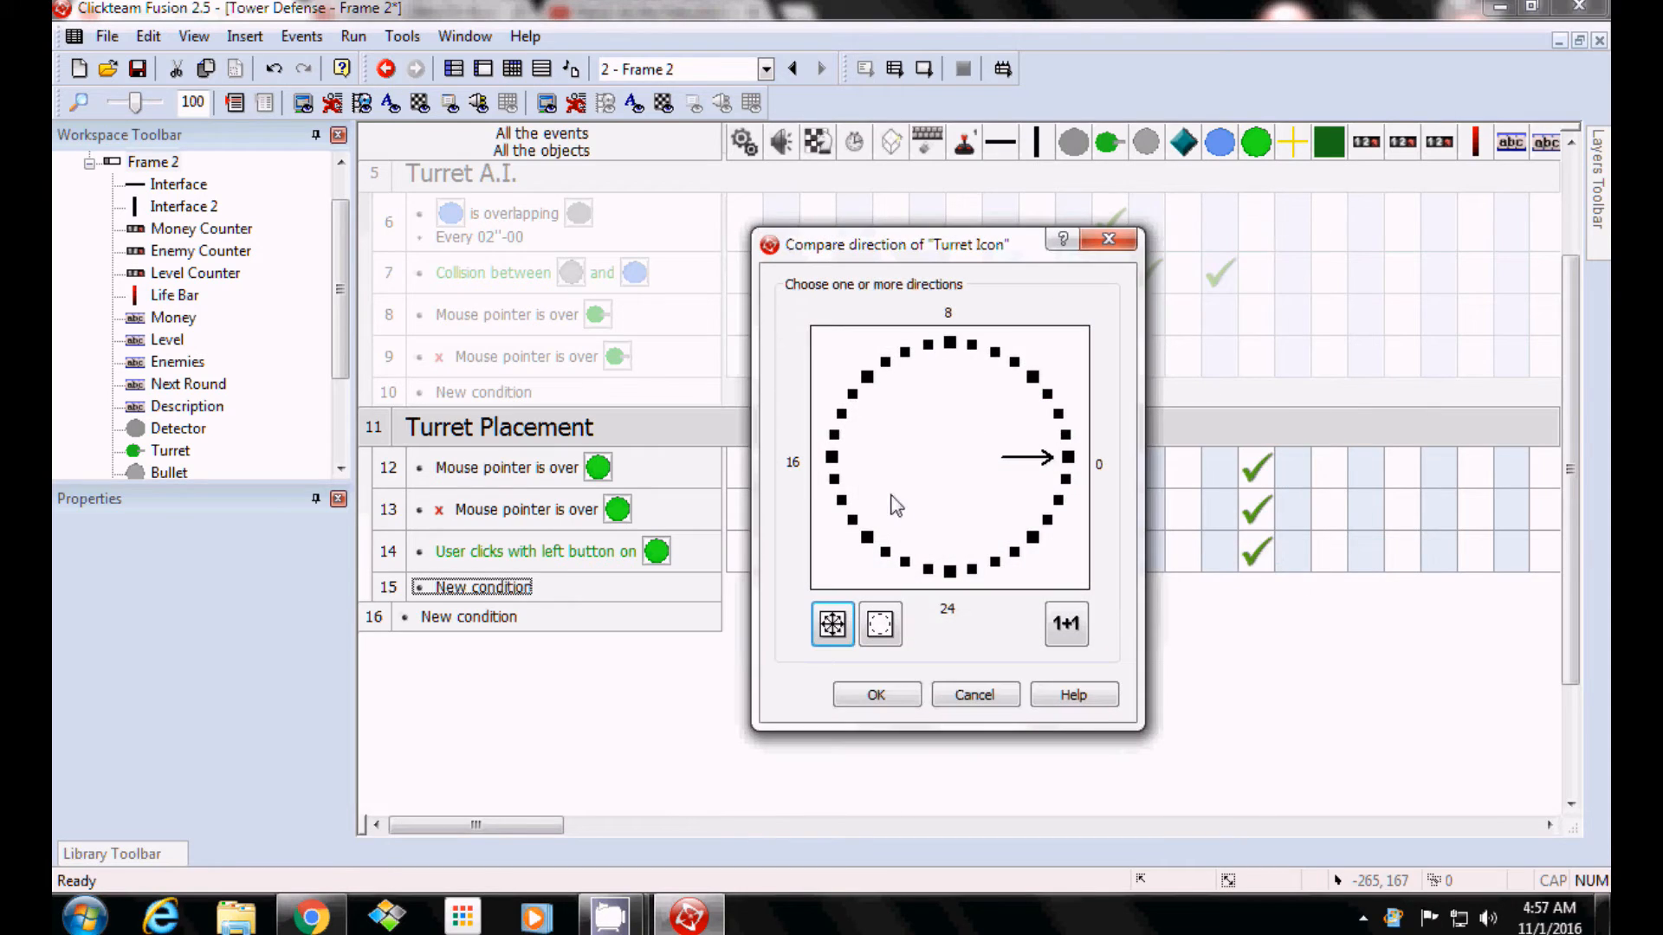
left_click(831, 458)
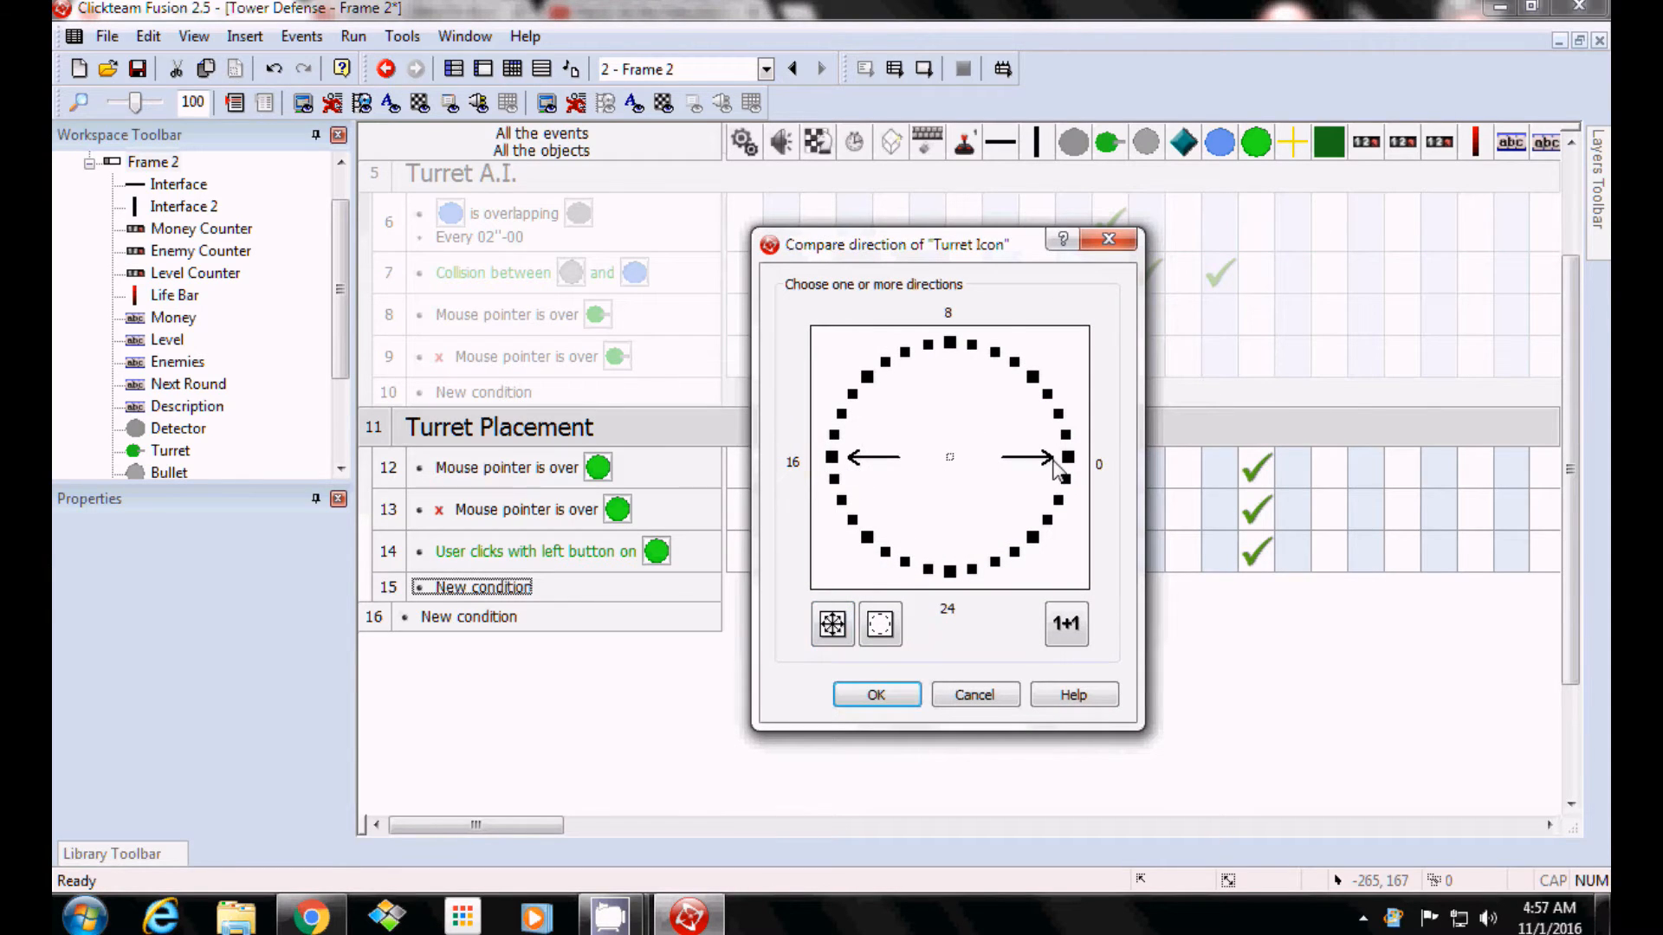
left_click(920, 695)
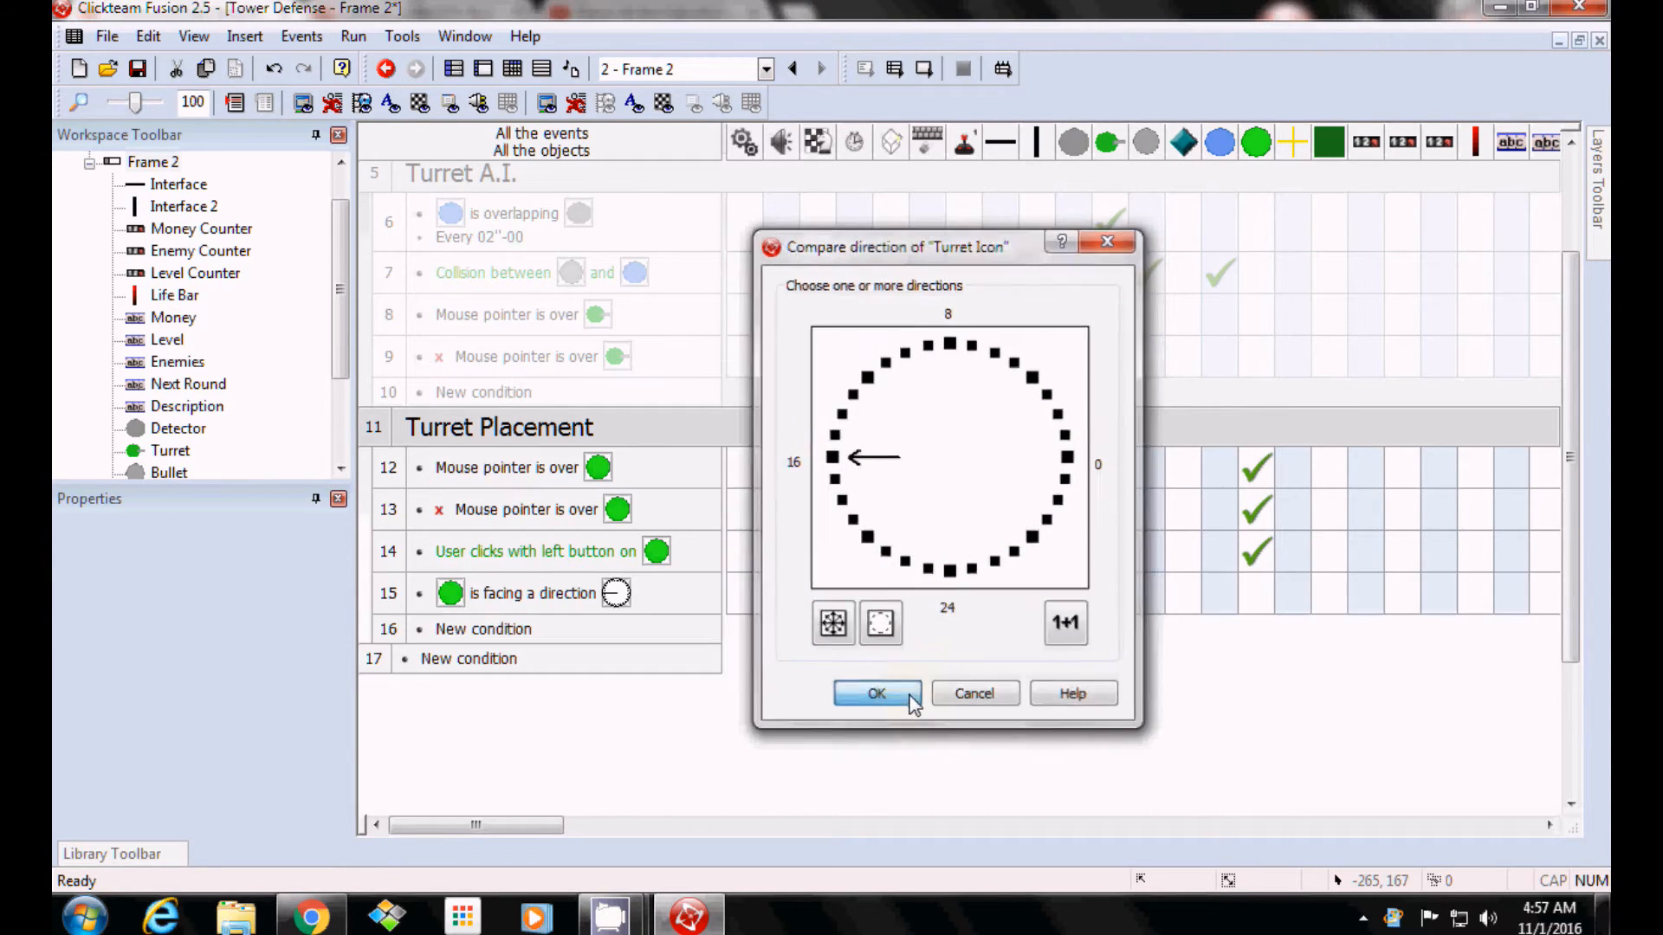
Add a second condition to the Turret Icon direction event, checking for the mouse pointer over the Placment Tile.
right_click(598, 596)
left_click(661, 655)
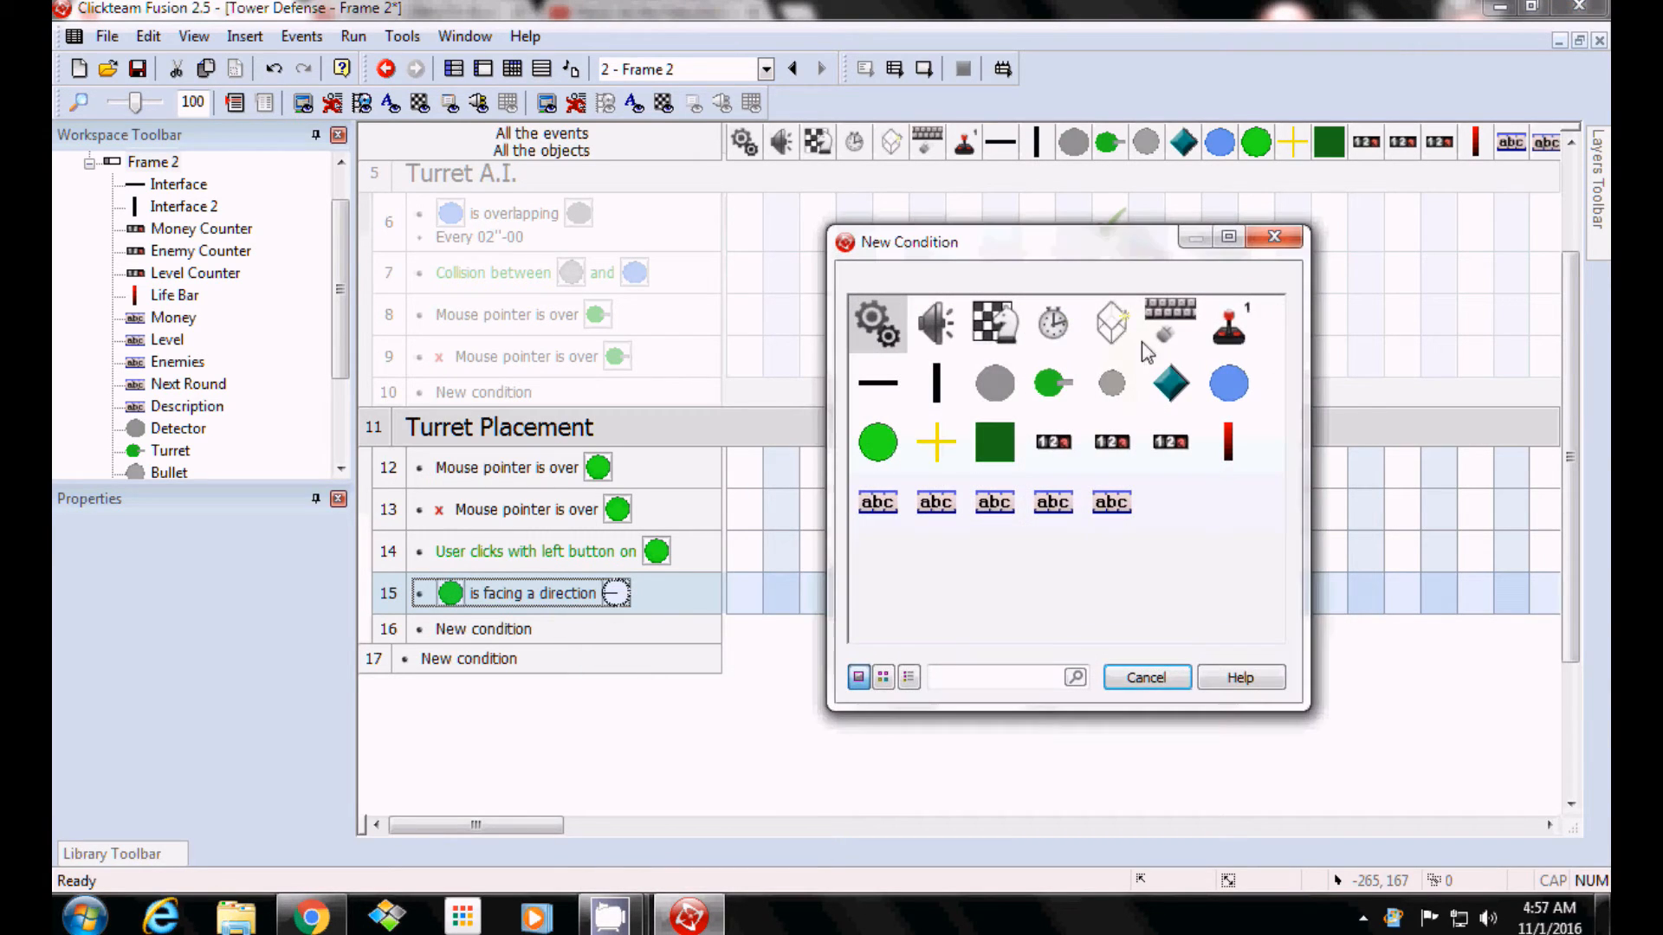
left_click(1170, 322)
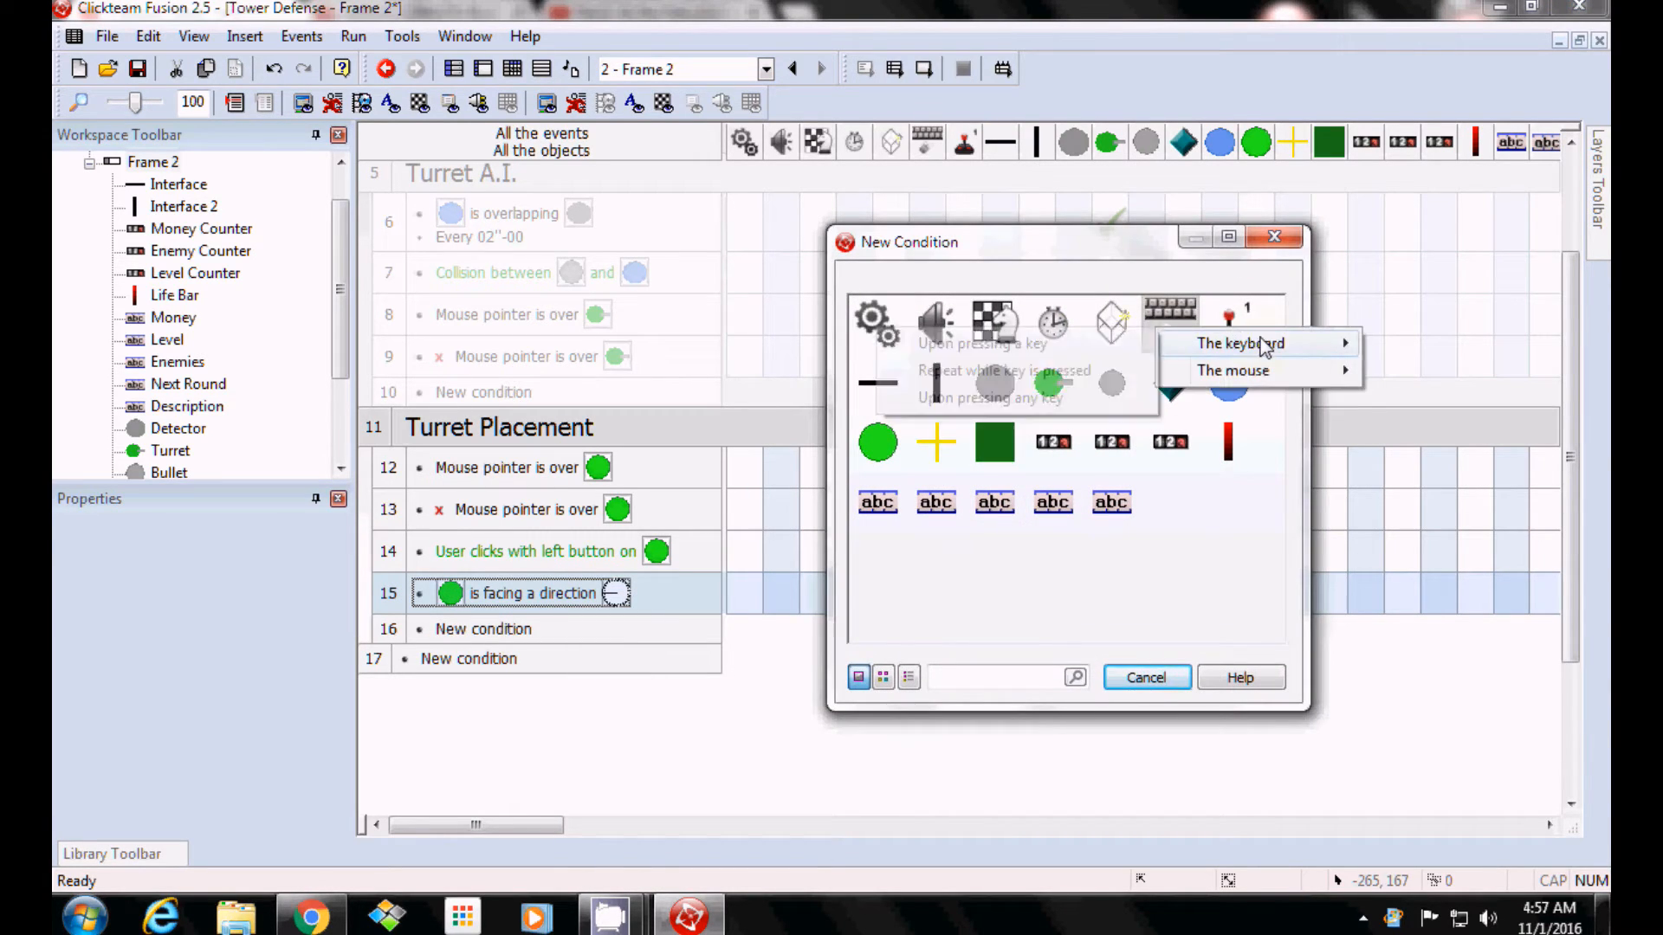
mouse_move(1266, 378)
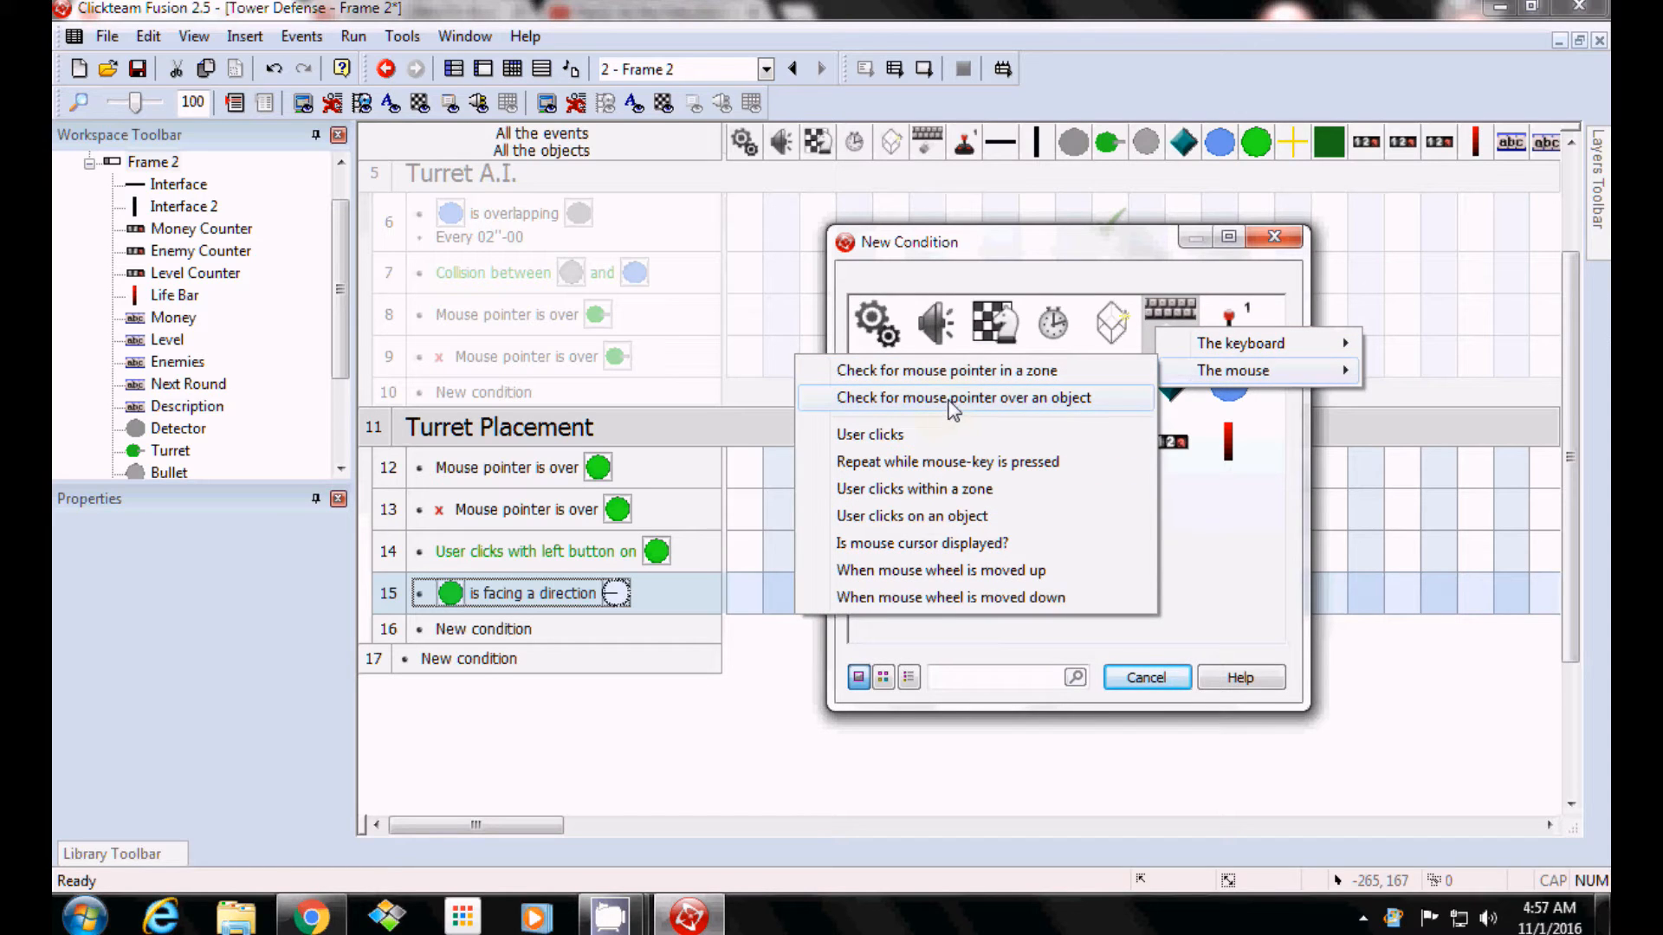
left_click(953, 398)
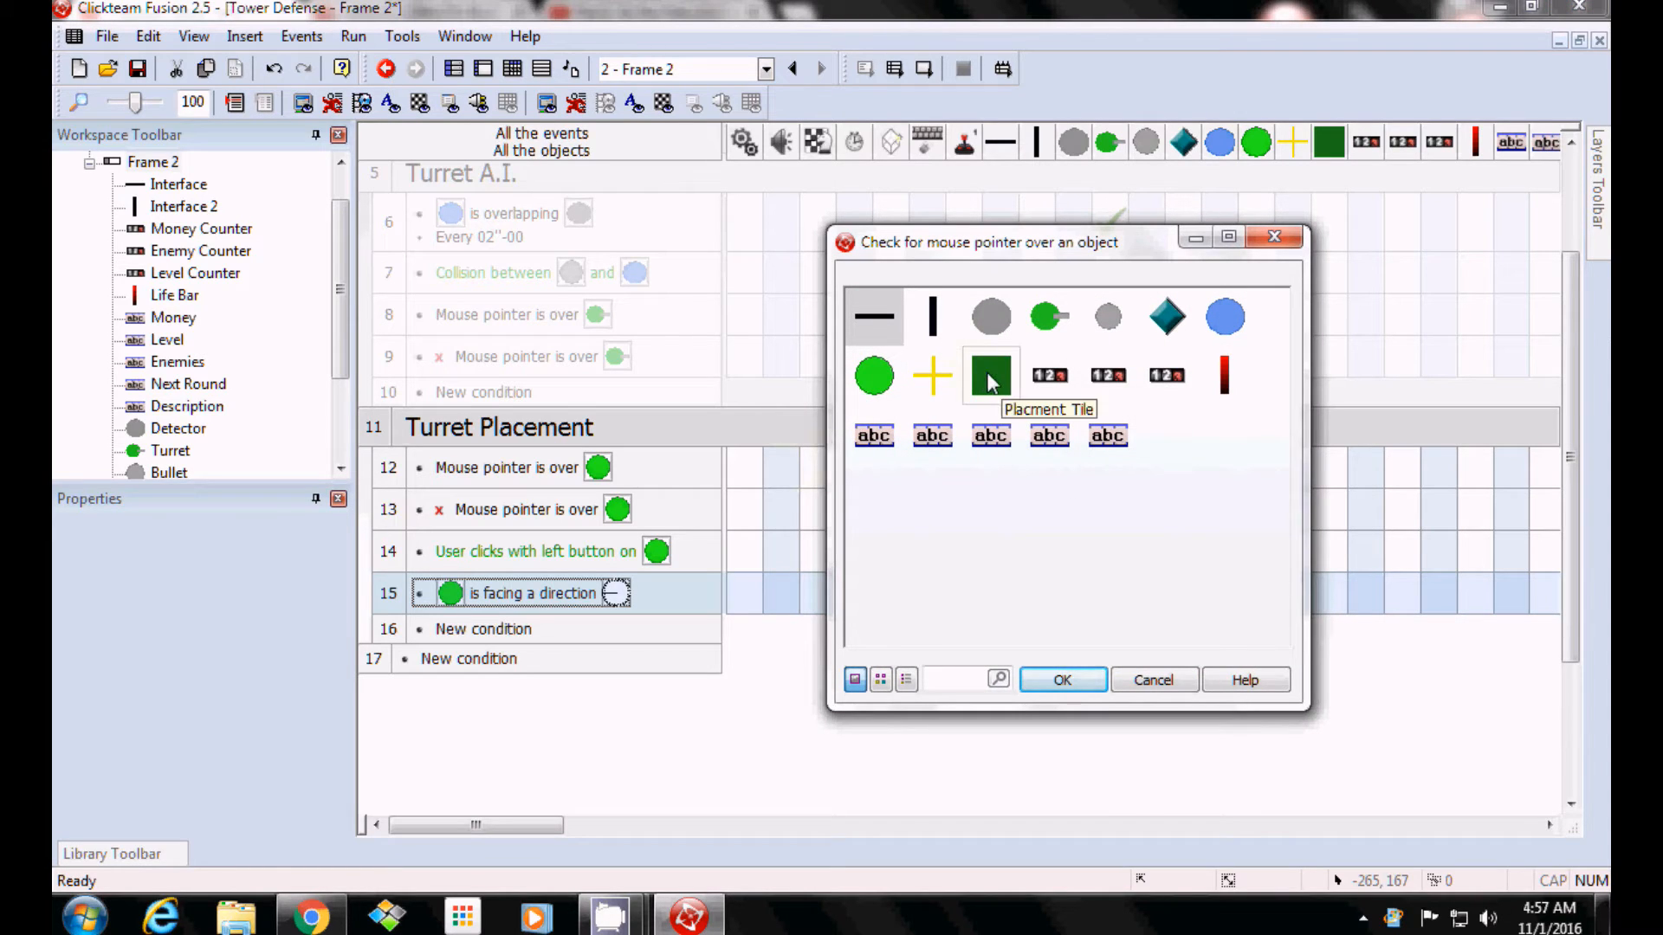
left_click(992, 381)
left_click(1073, 682)
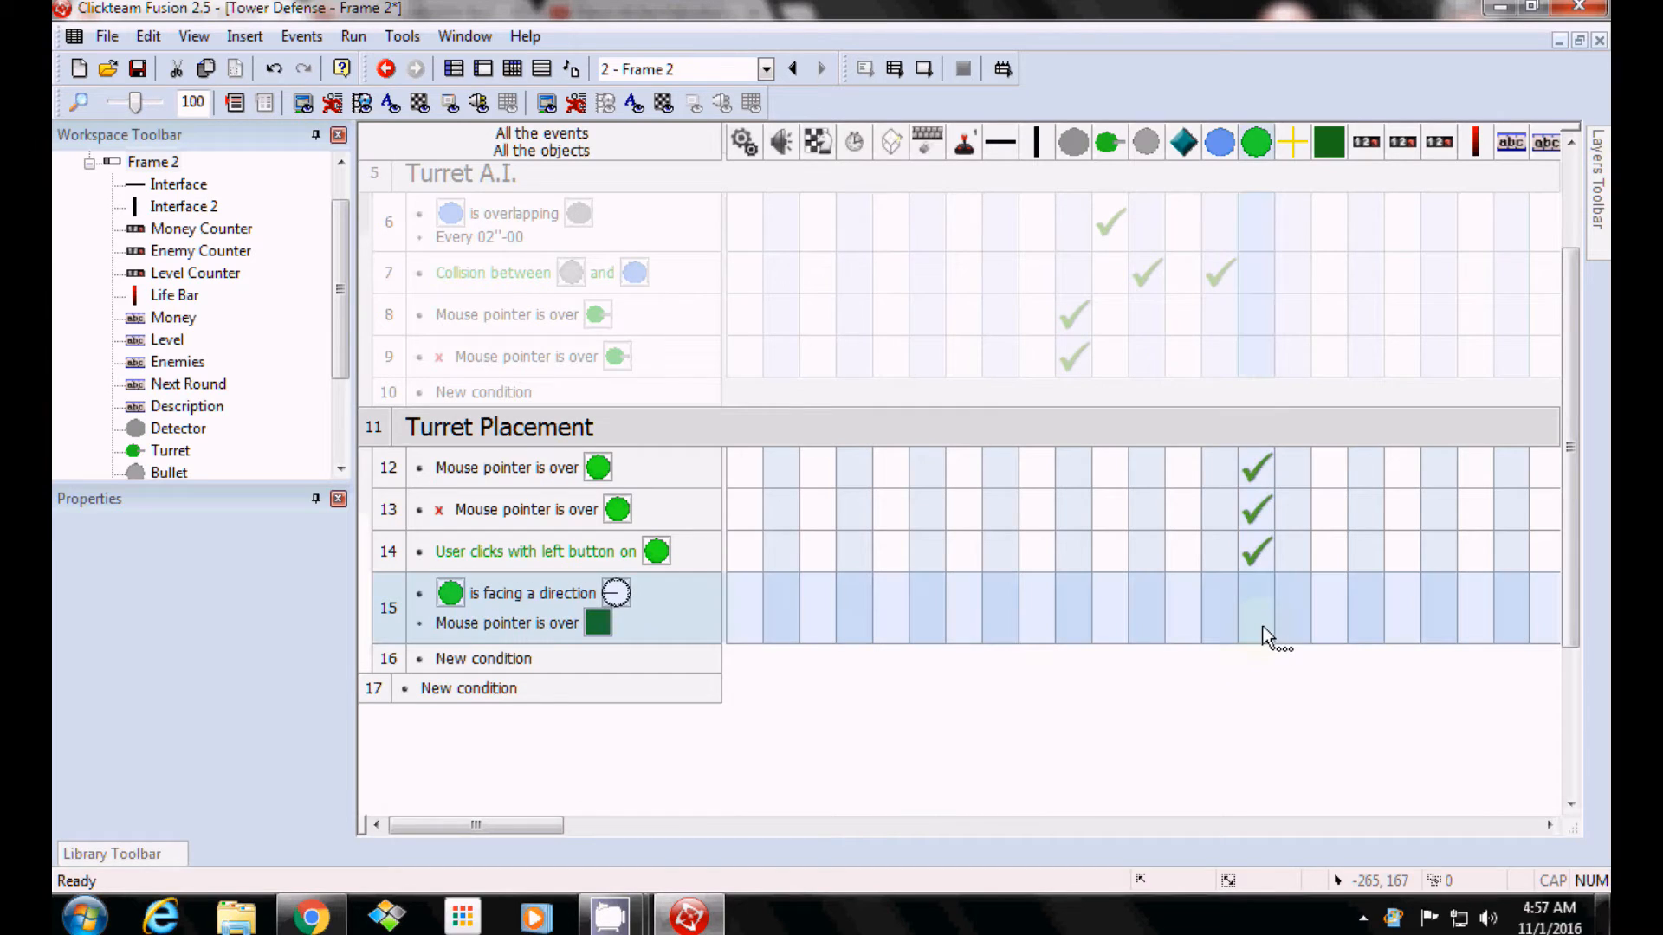
Add an action to this event that sets the Placment Tile's direction to 16 only.
left_click(1338, 635)
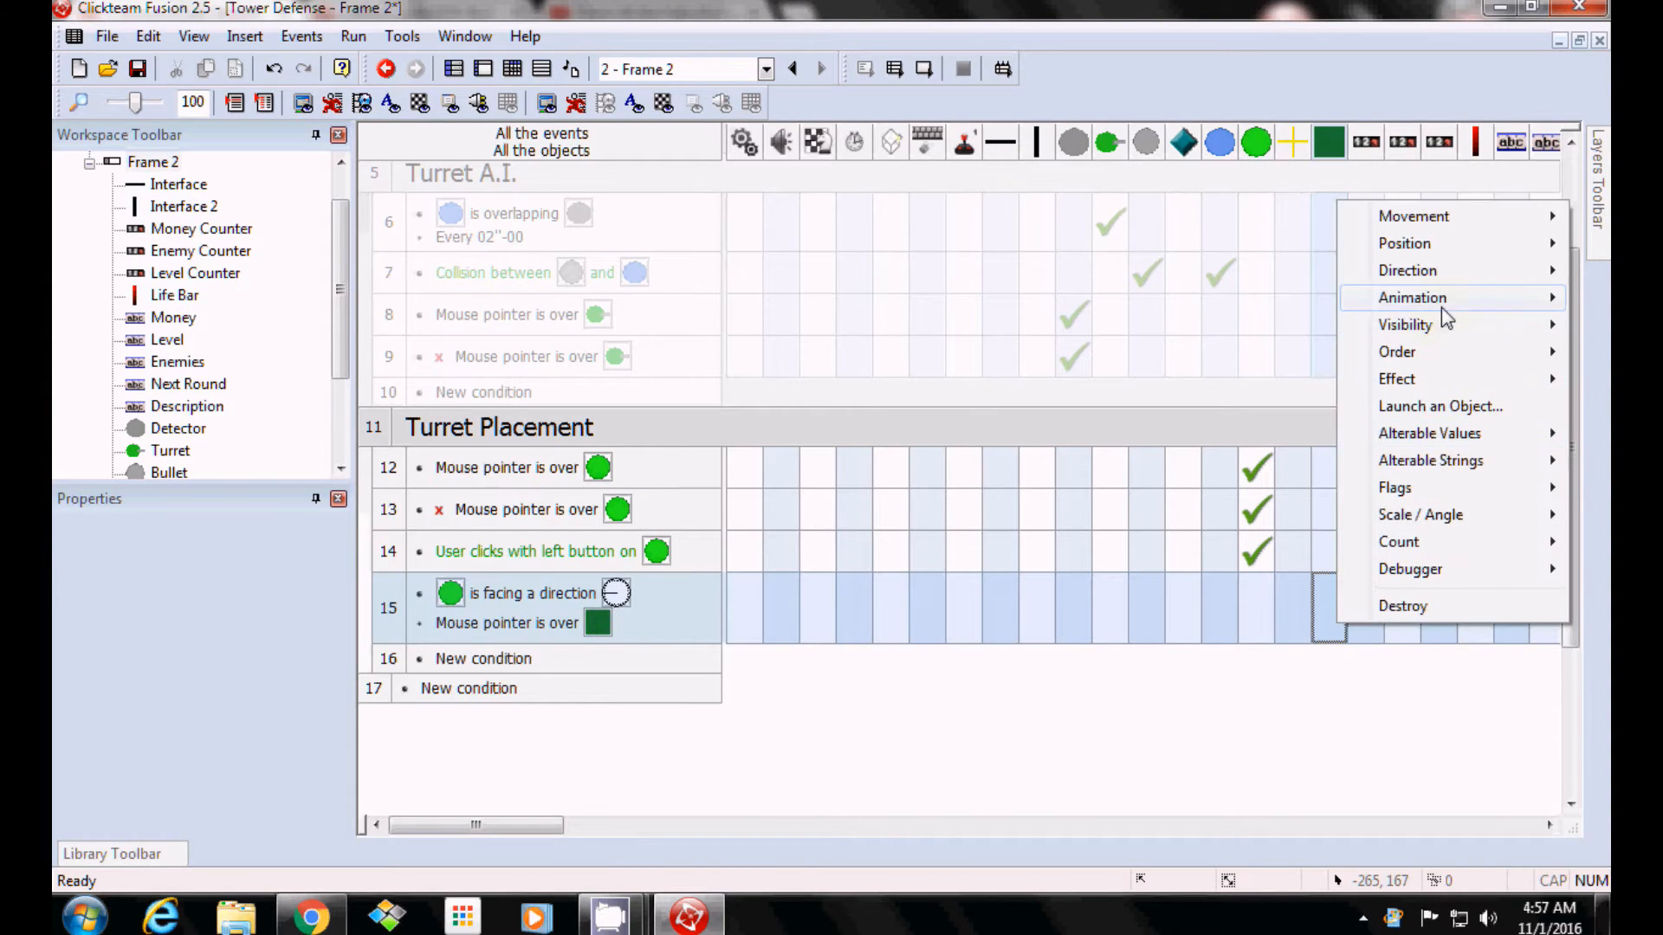
mouse_move(1438, 274)
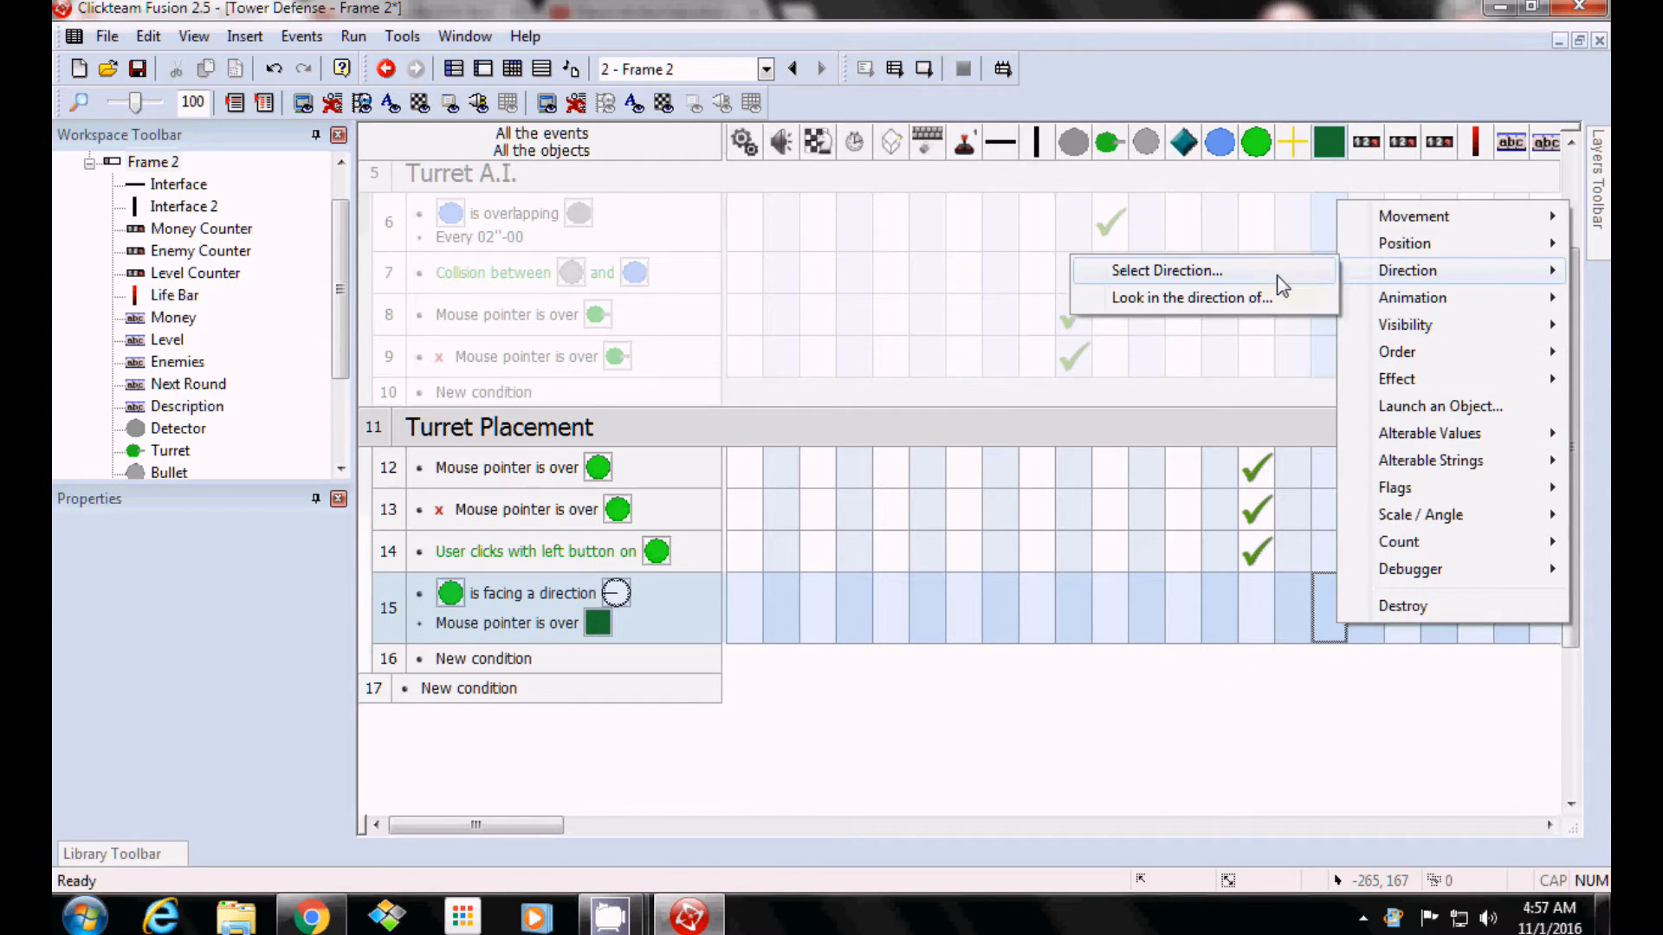
left_click(1247, 273)
left_click(881, 622)
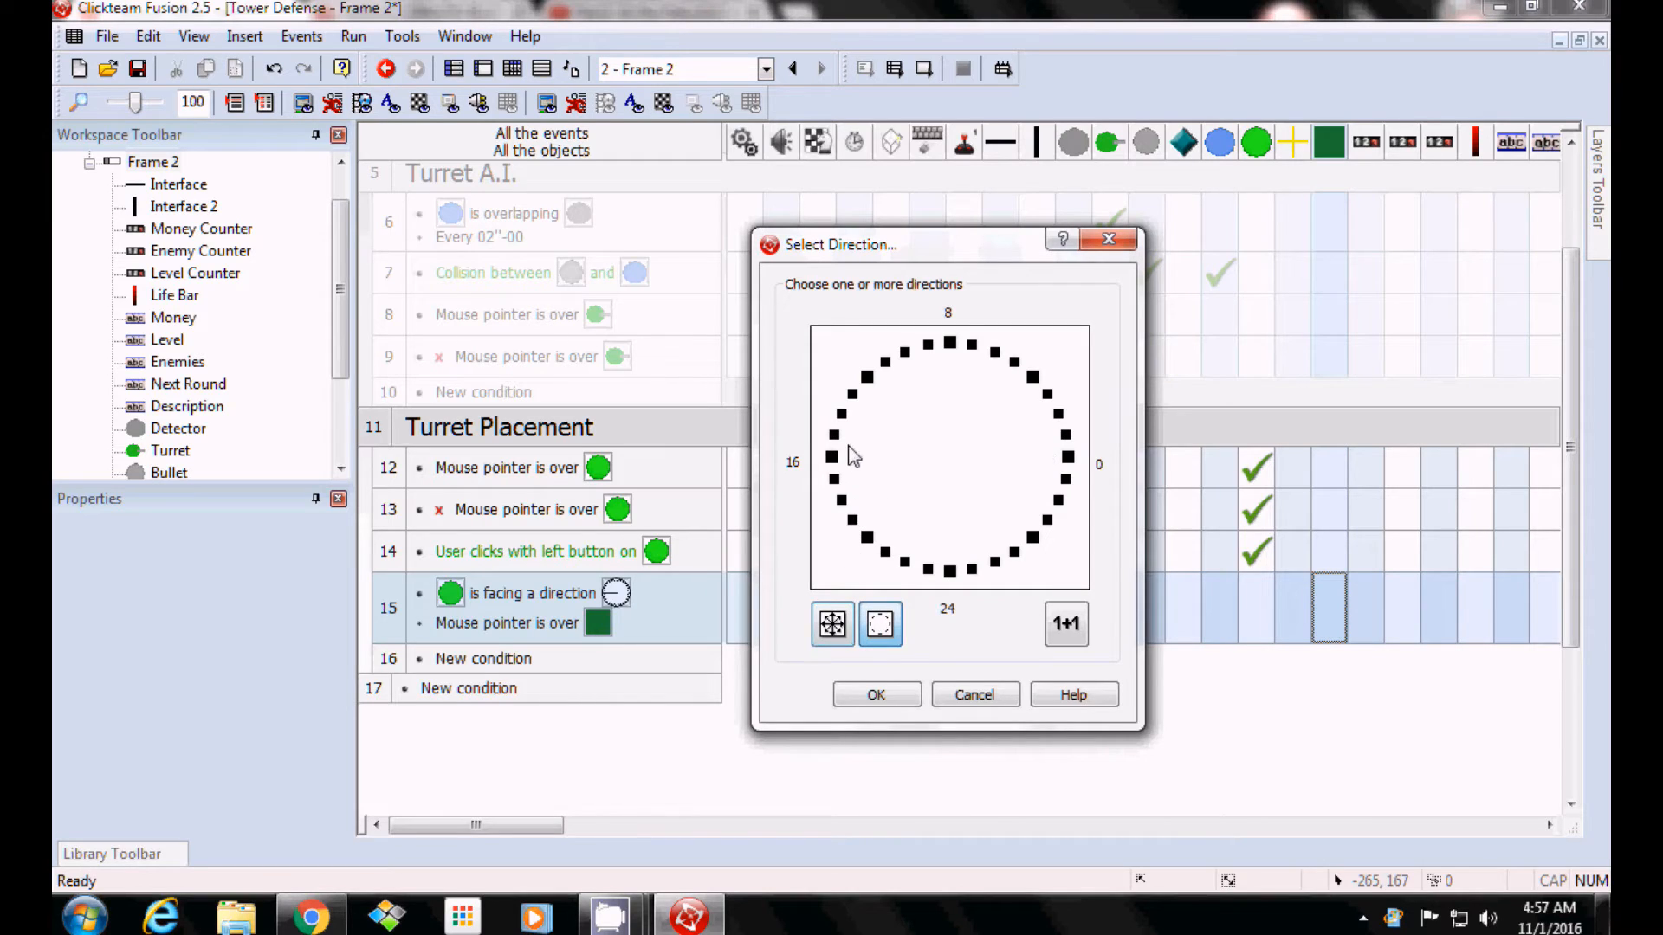
left_click(834, 460)
left_click(875, 694)
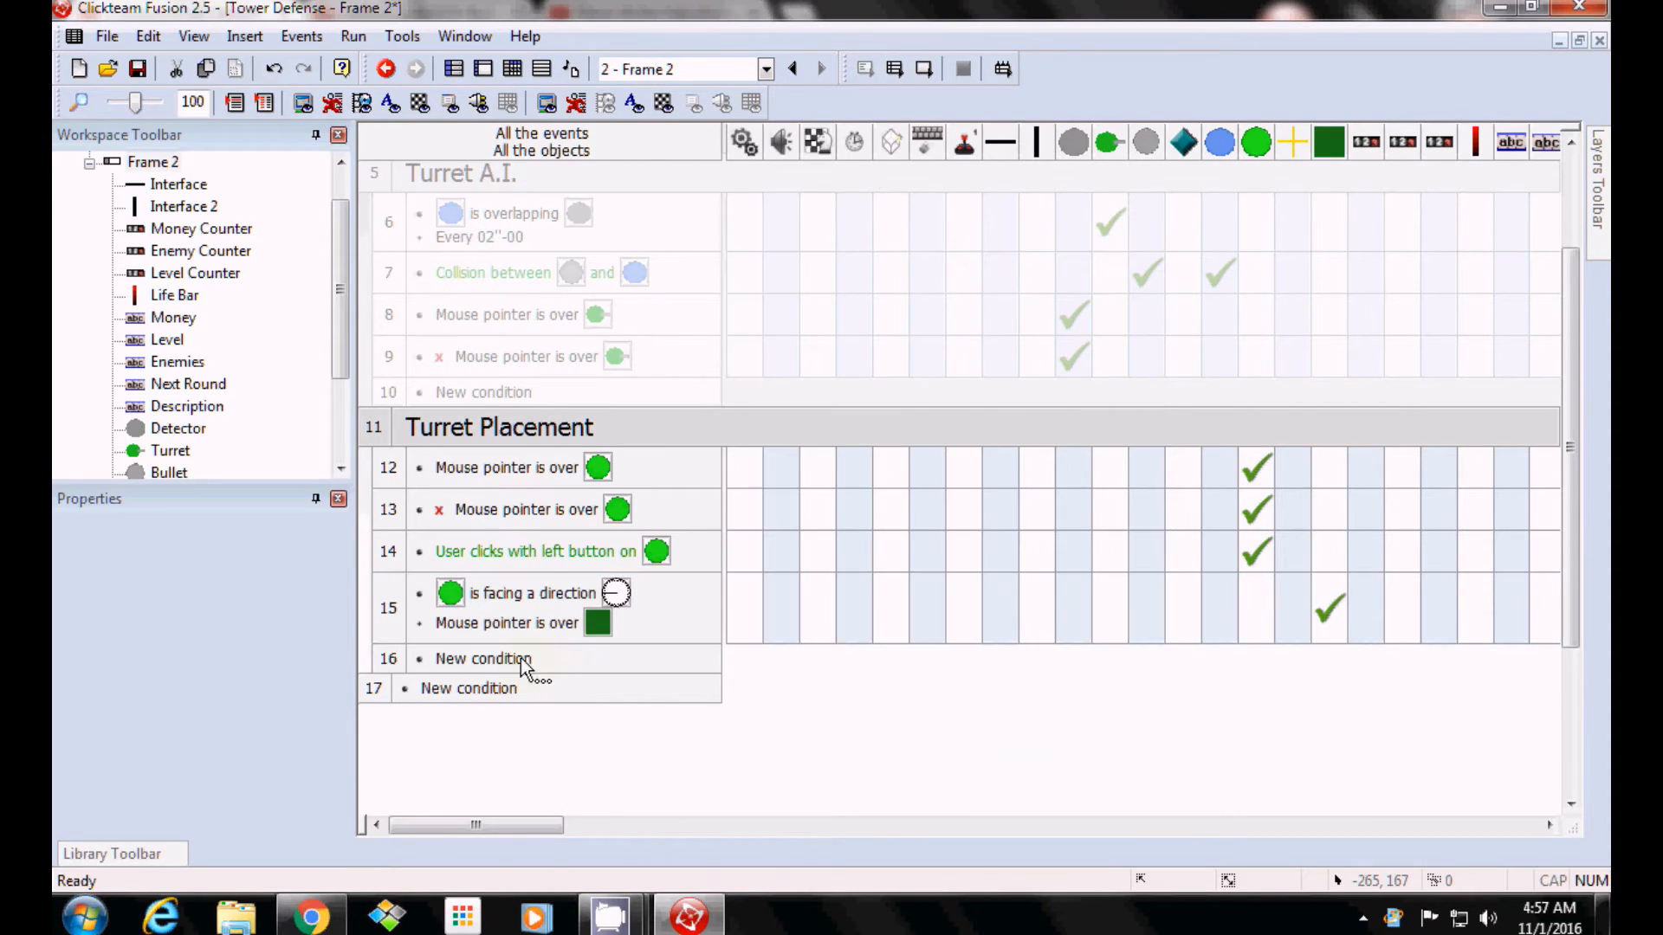
Add a new Turret Placement event that checks whether the Placment Tile is facing direction 16 only.
double_click(518, 660)
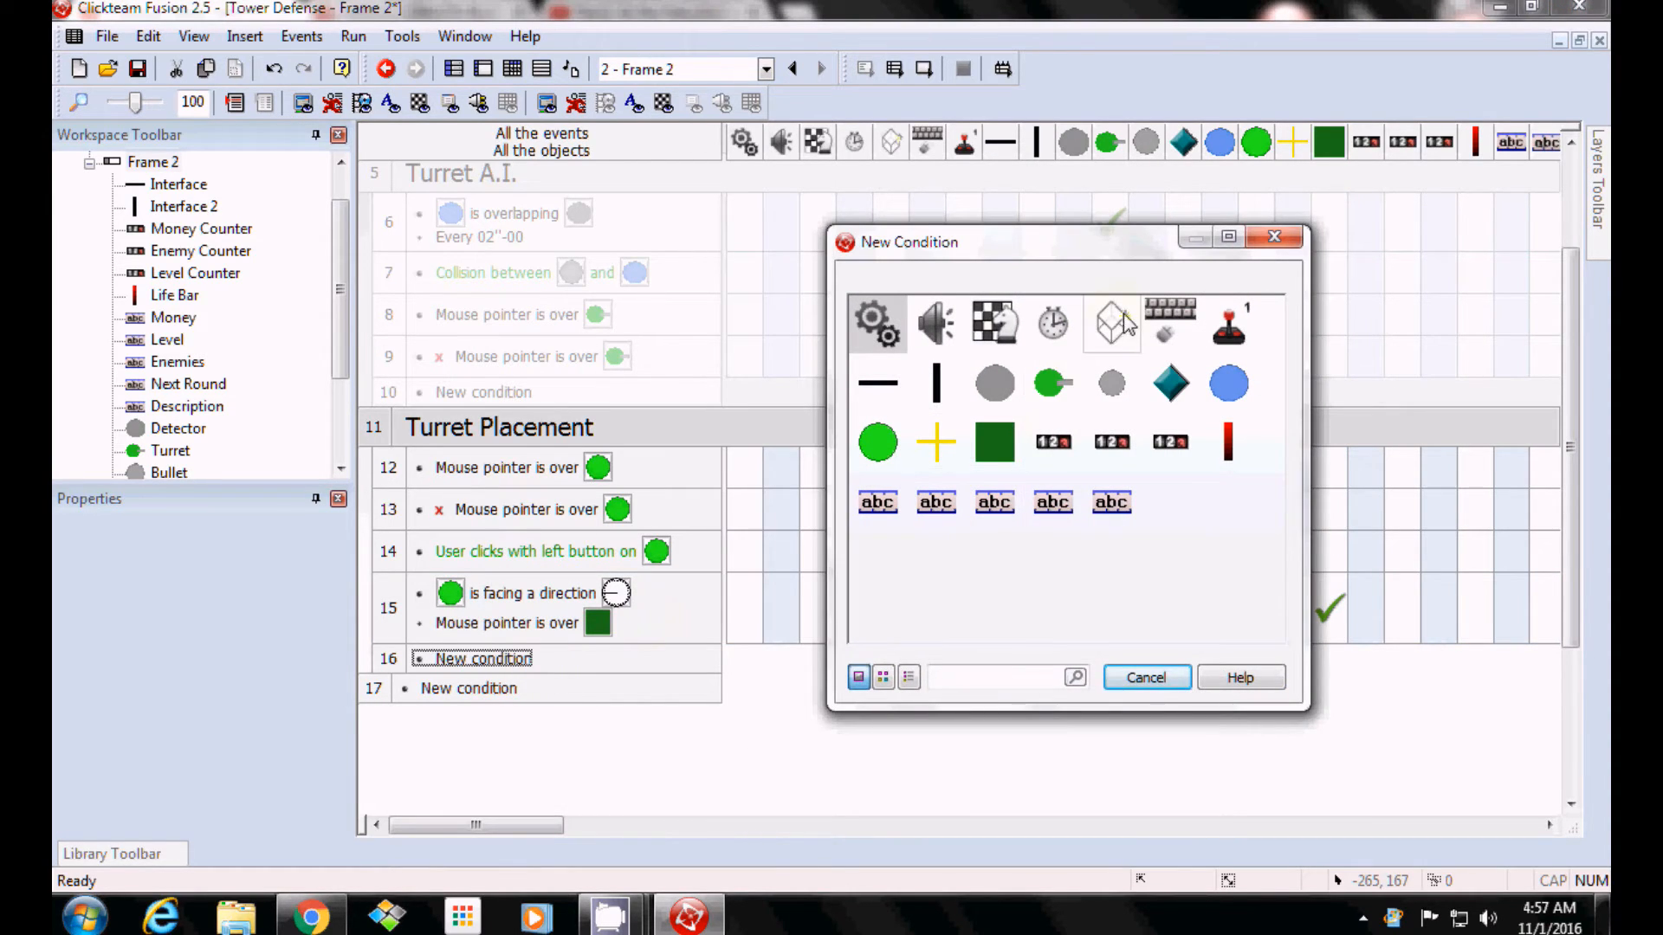
left_click(1003, 442)
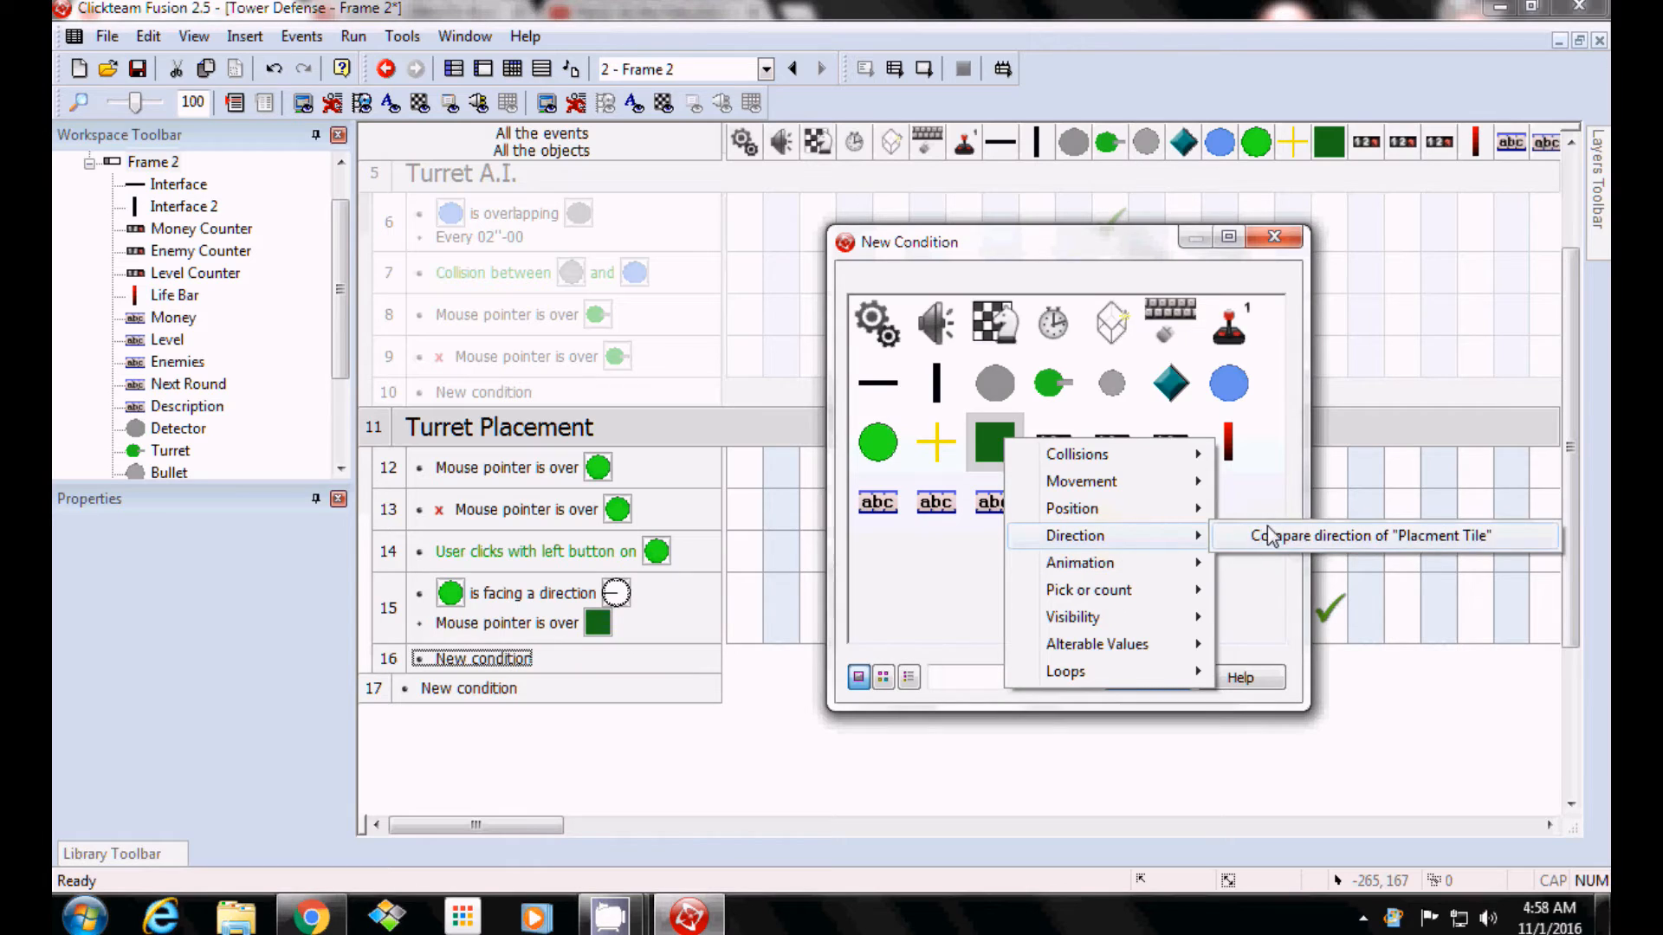
left_click(1161, 539)
left_click(832, 459)
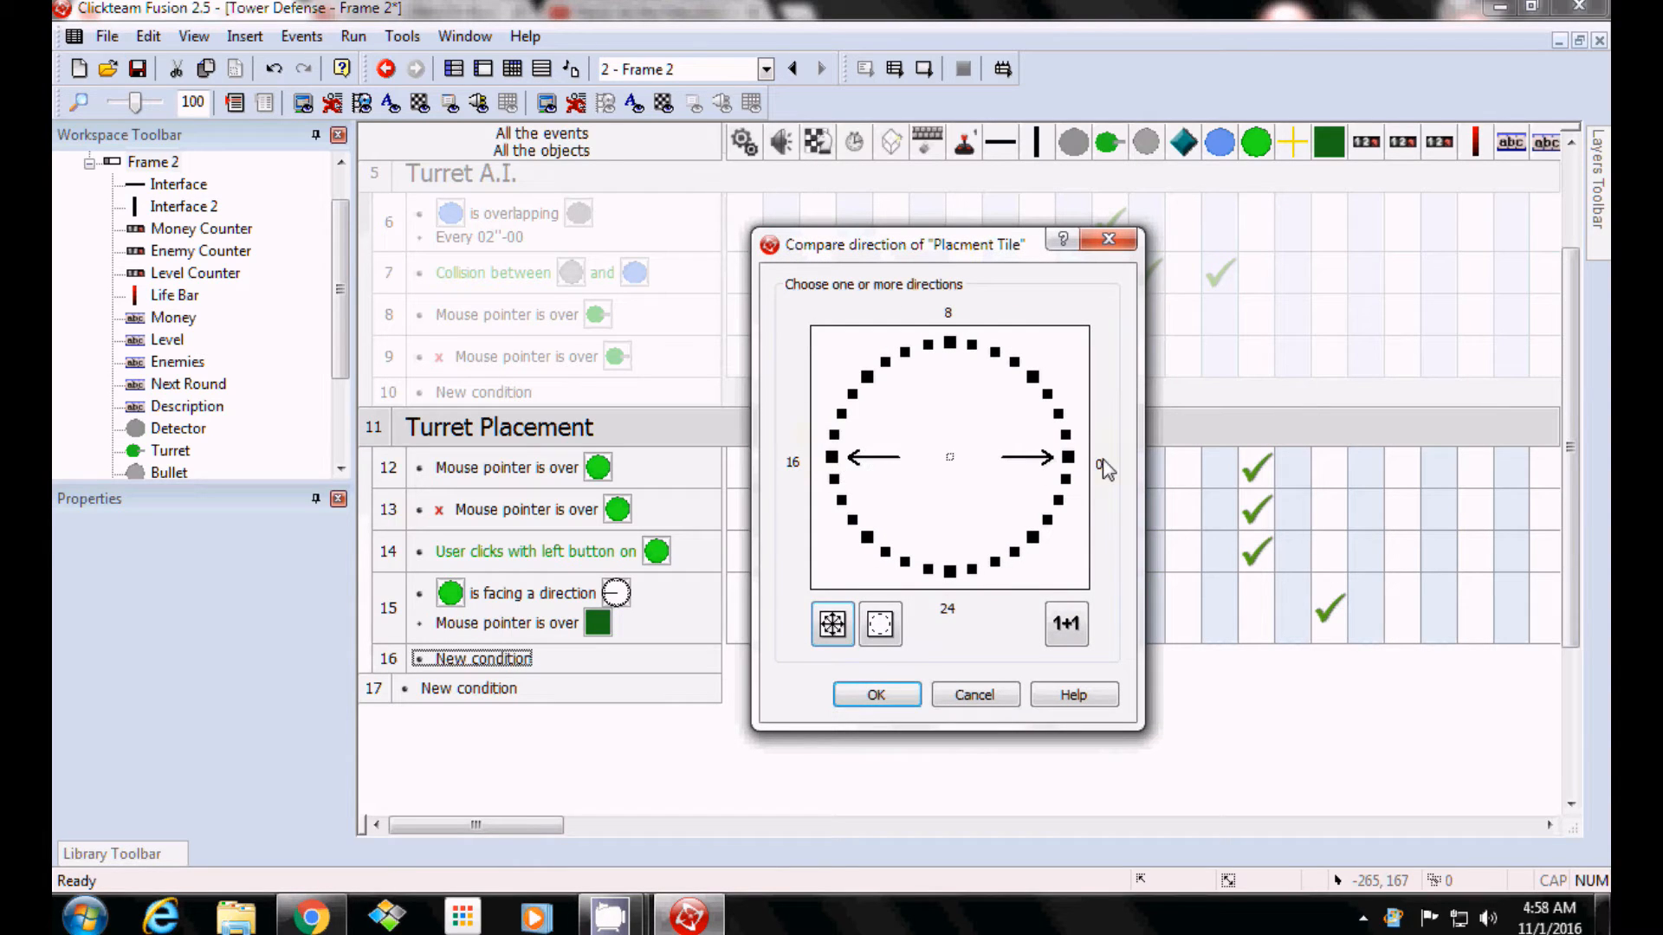
left_click(876, 693)
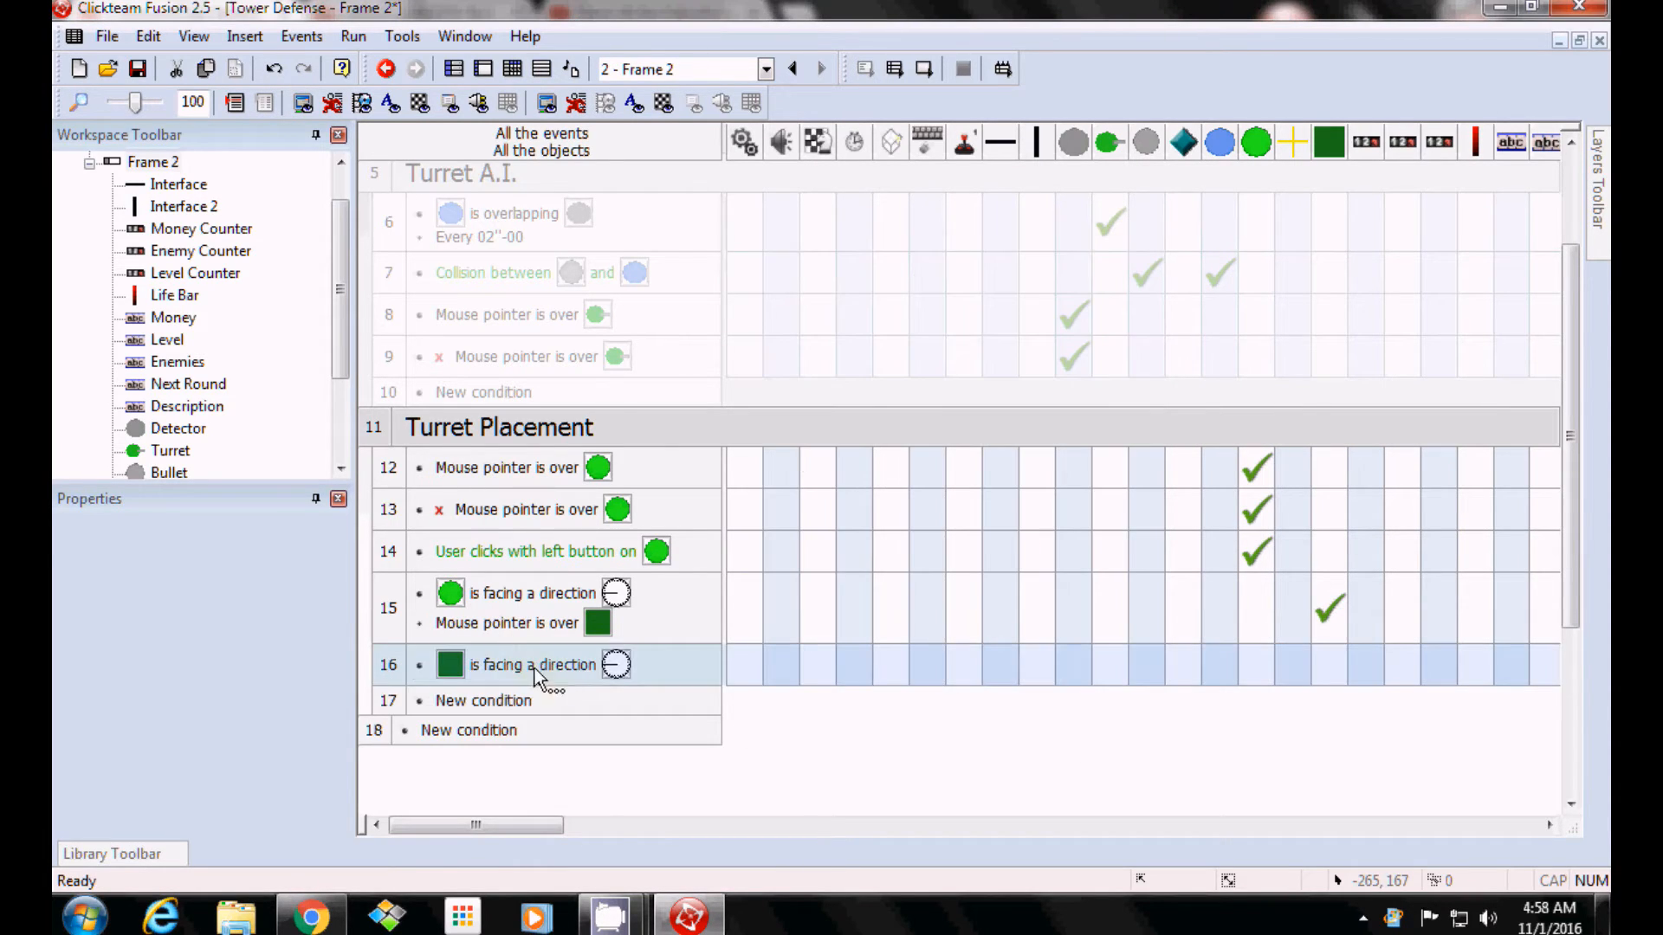
Insert an additional mouse condition into the Placment Tile direction event.
right_click(537, 664)
left_click(593, 437)
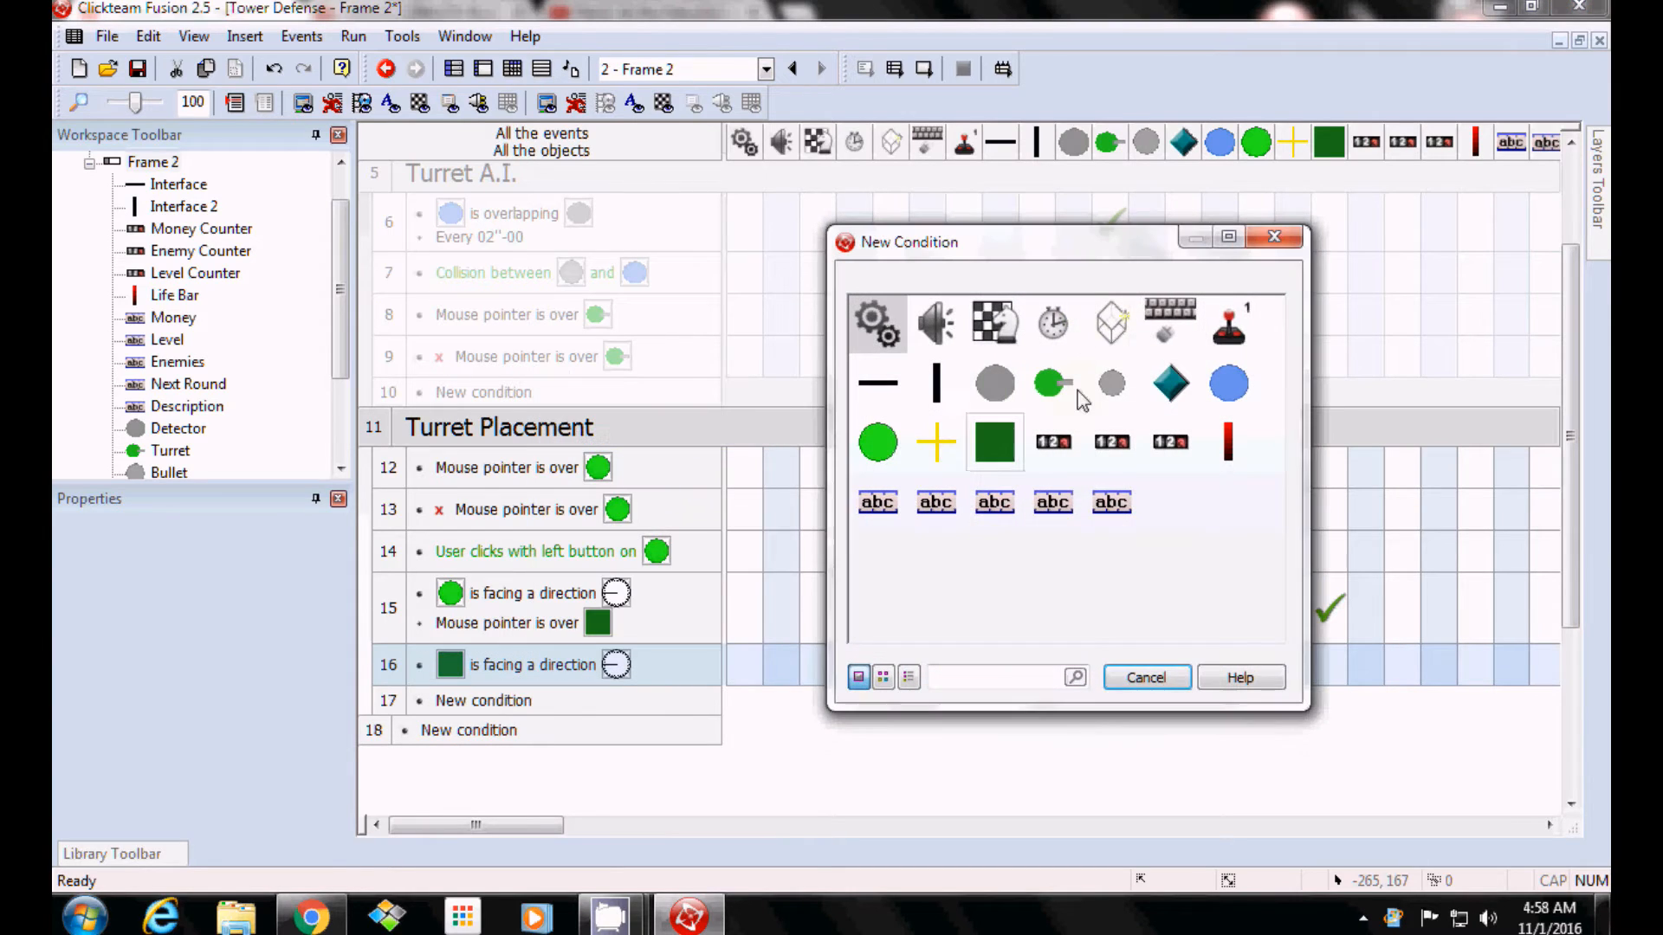
left_click(1169, 325)
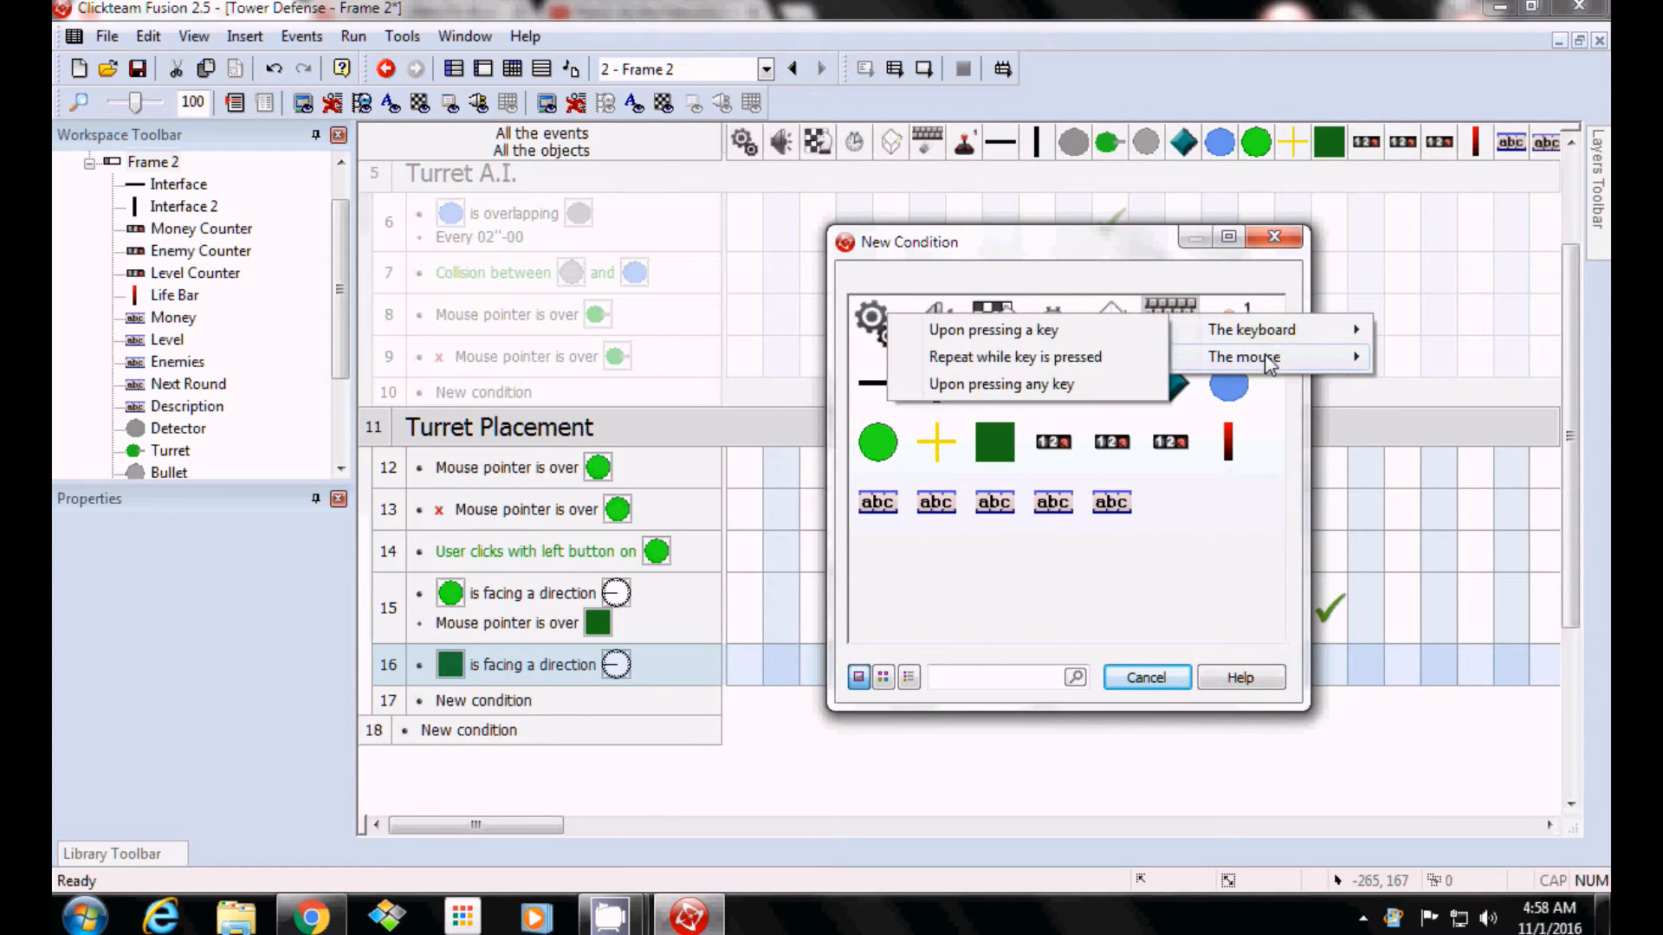
Add a condition to event 16 for the user left-clicking the Placment Tile, and place it above the facing-direction condition.
mouse_move(1243, 357)
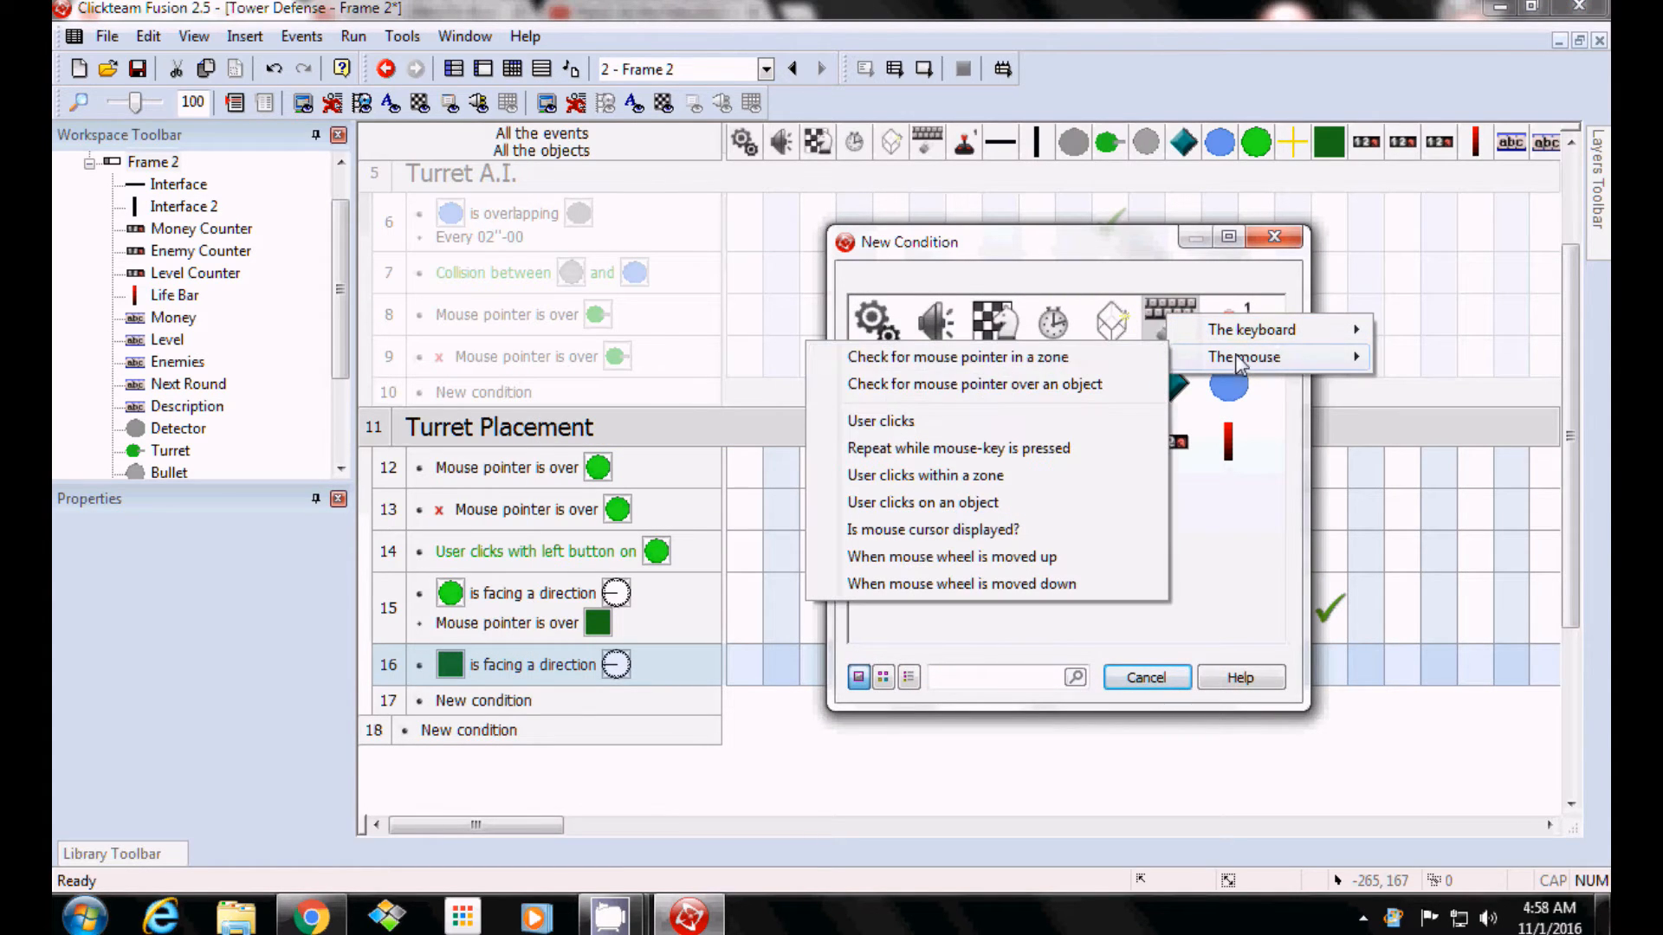
left_click(961, 504)
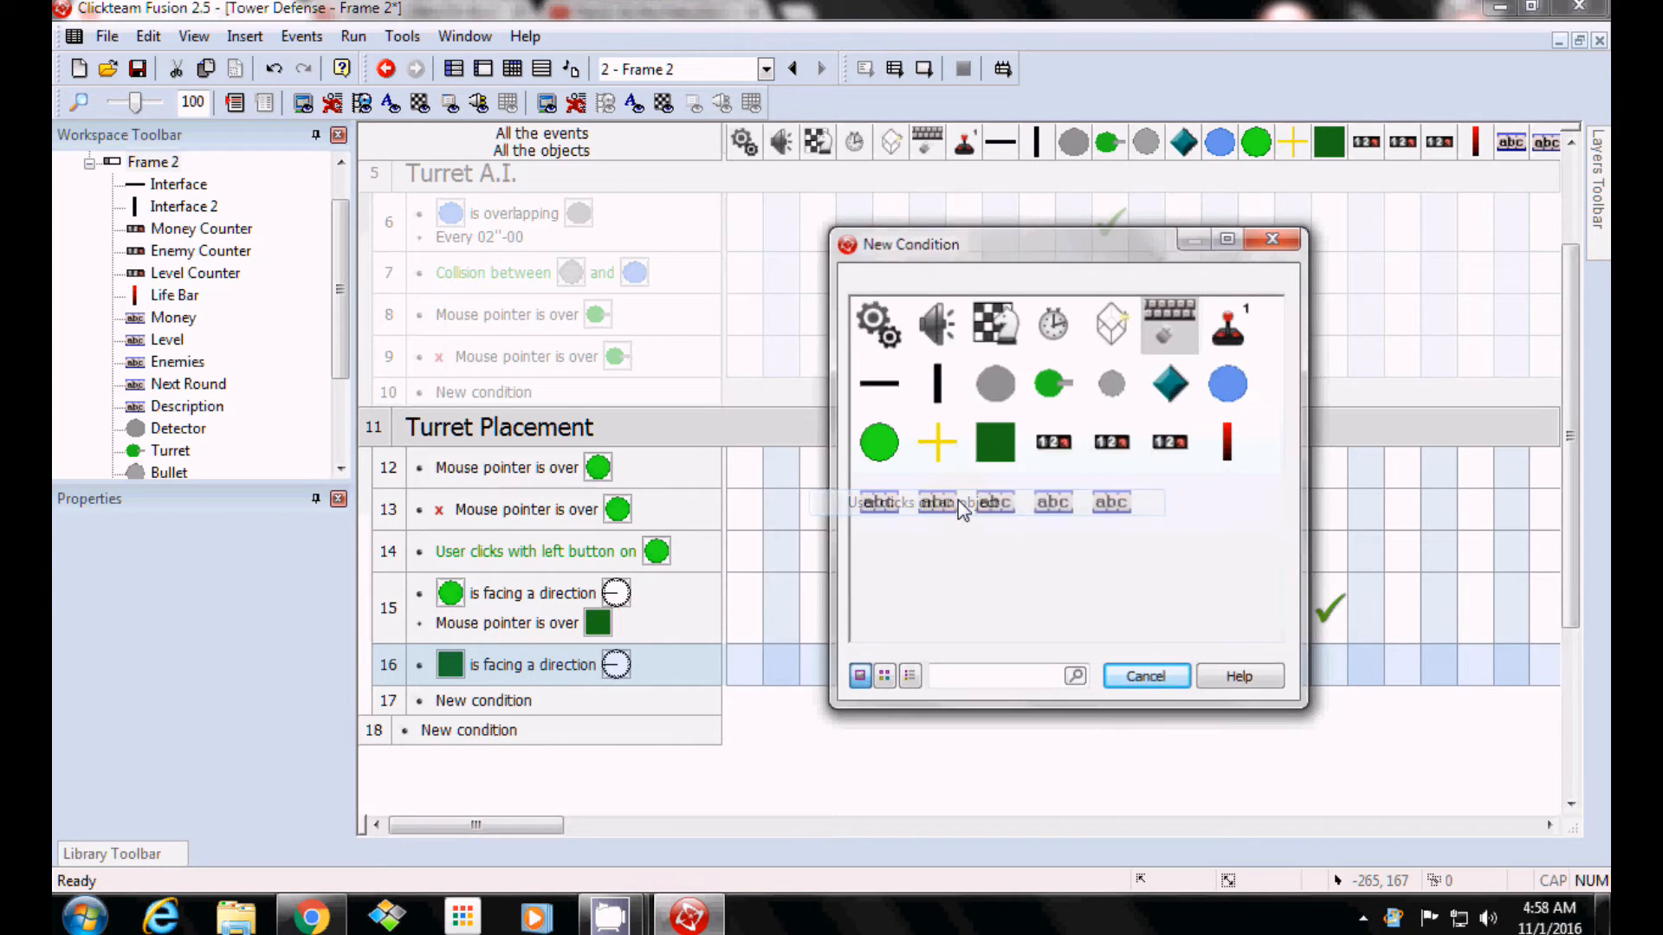
left_click(201, 351)
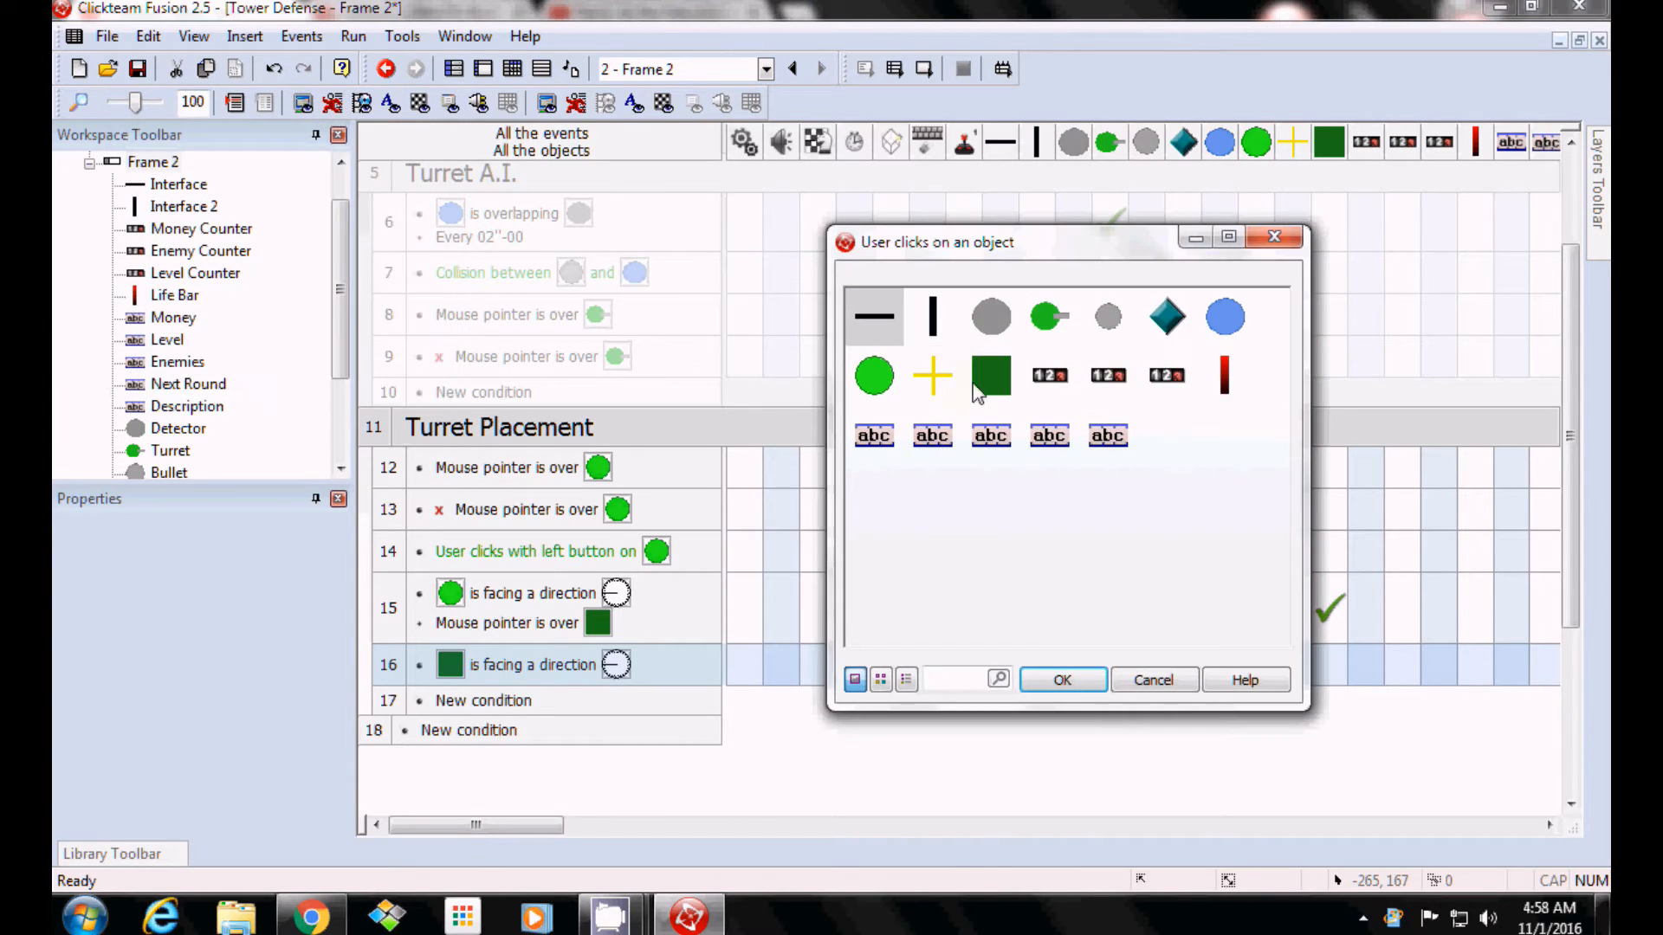
left_click(1088, 684)
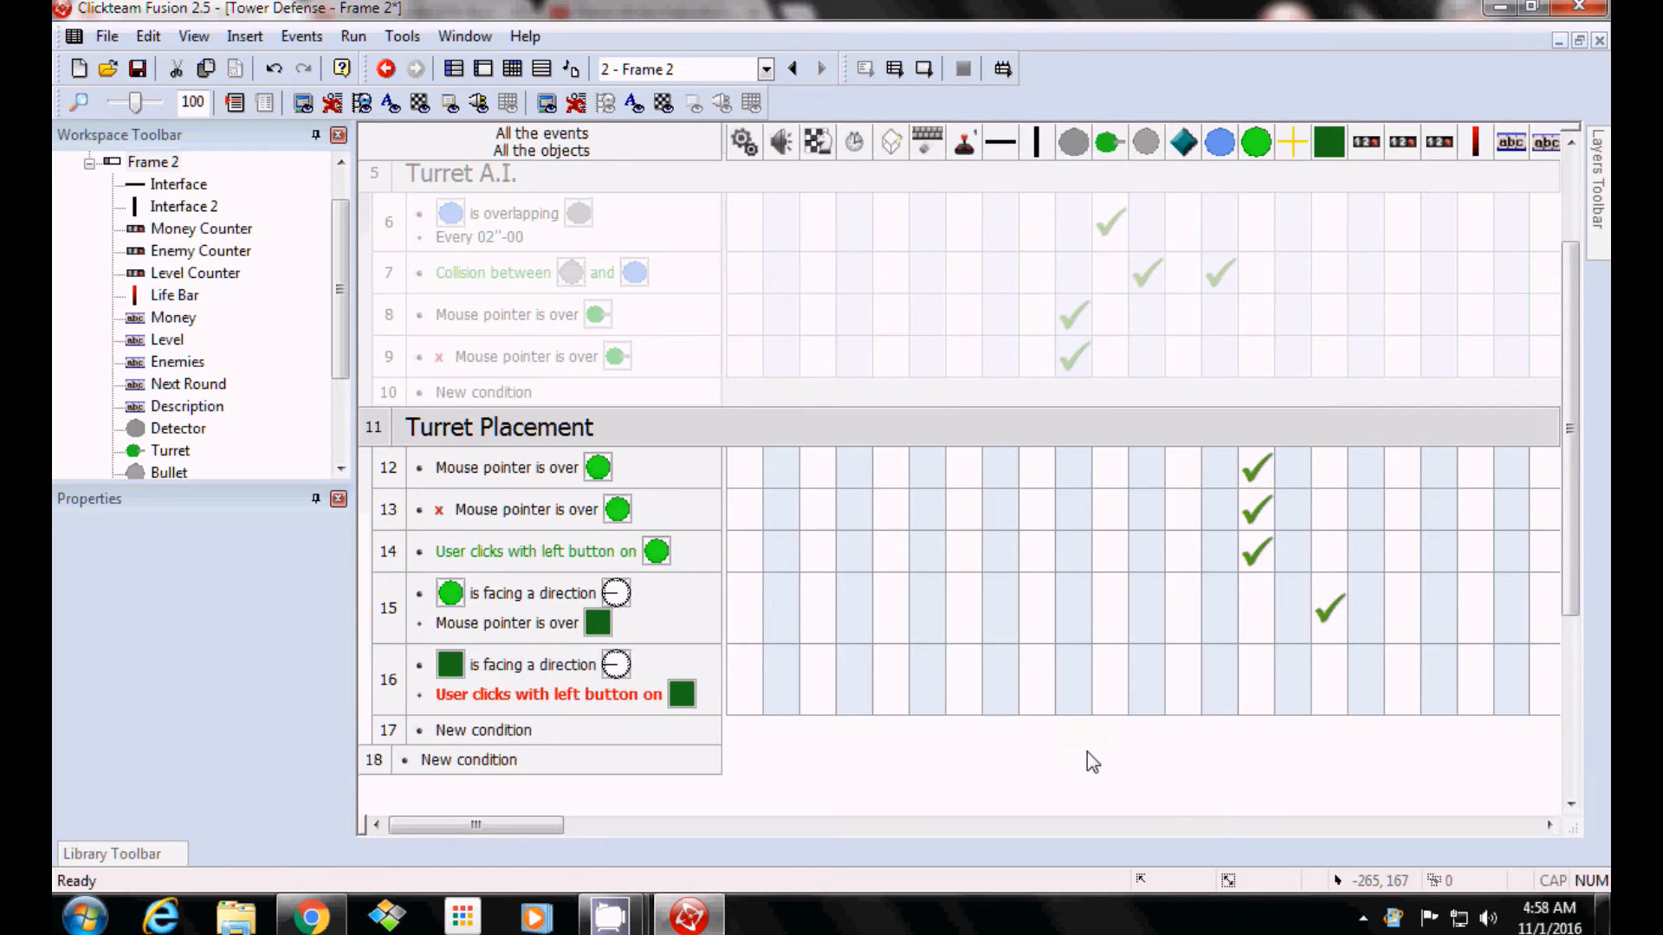
scroll(866, 693, "down", 3)
left_click(586, 548)
left_click_drag(586, 546, 590, 520)
Insert an "Only one action when event loops" limit condition in event 16 and place it last in the event.
right_click(633, 522)
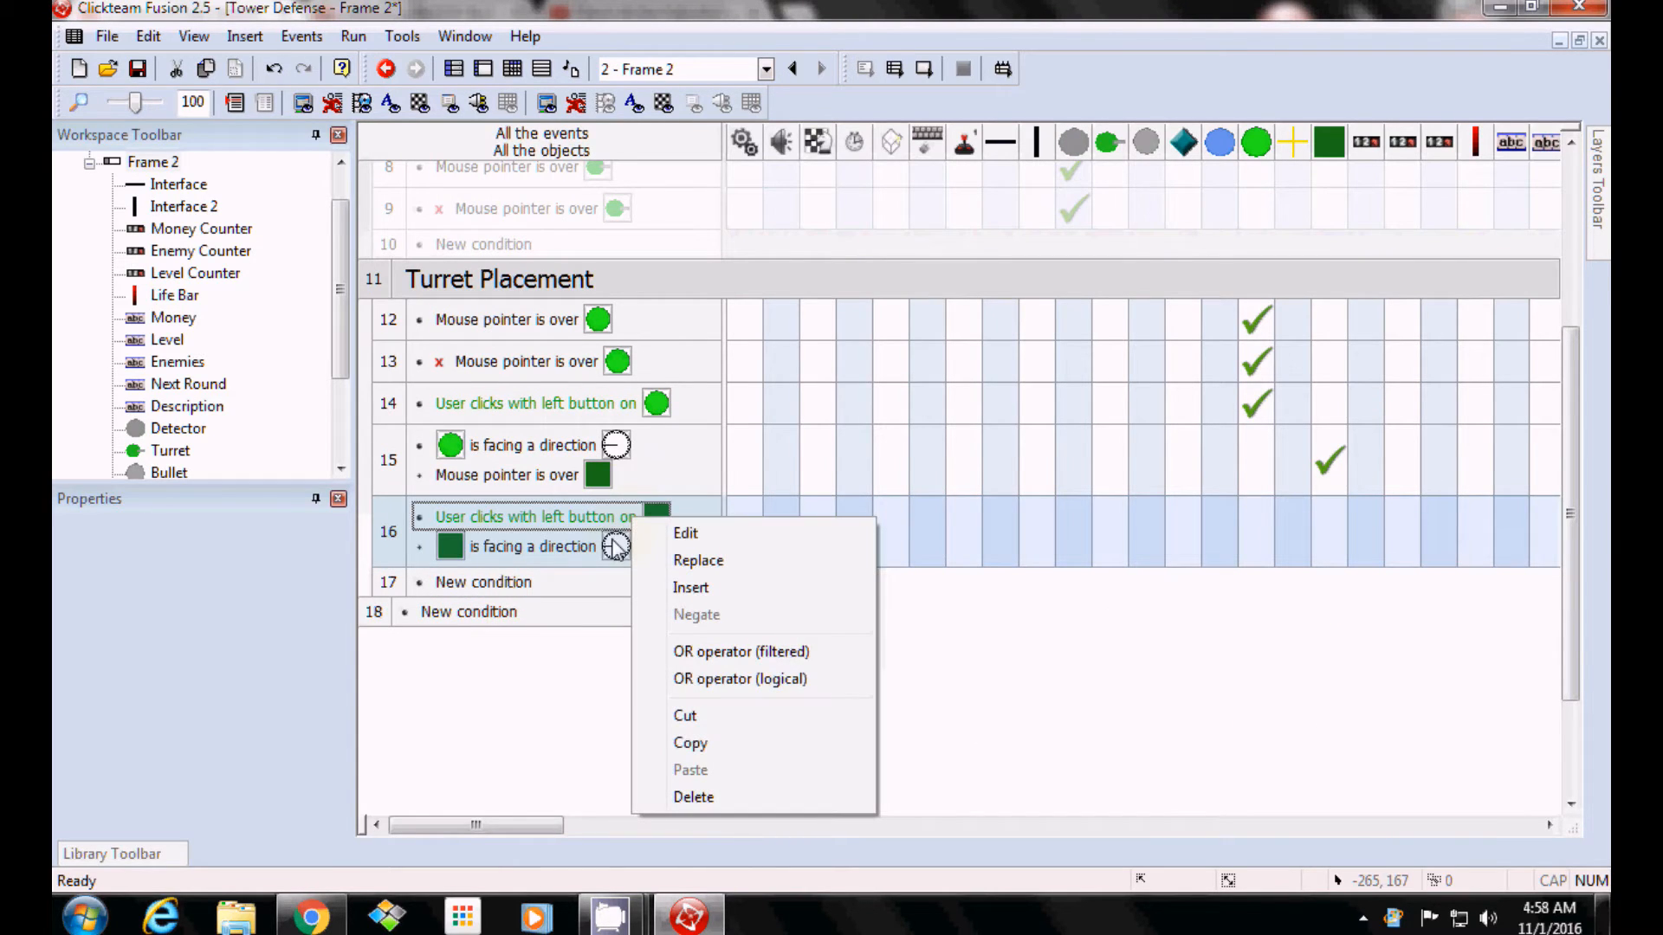
left_click(736, 588)
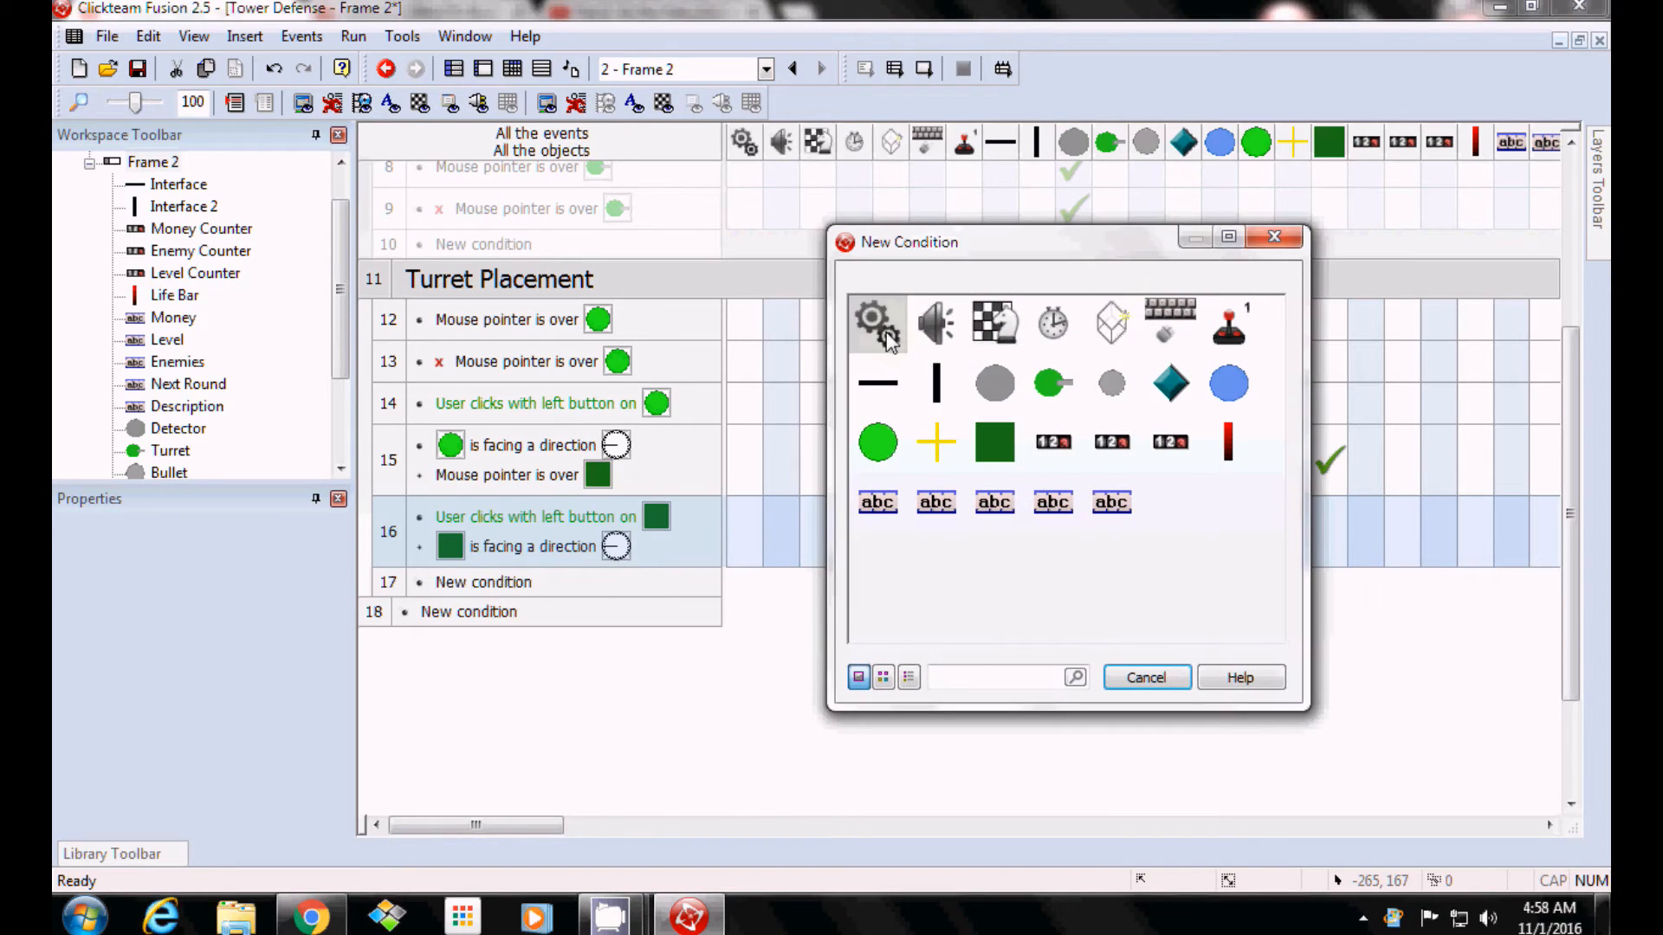
left_click(890, 340)
mouse_move(1040, 515)
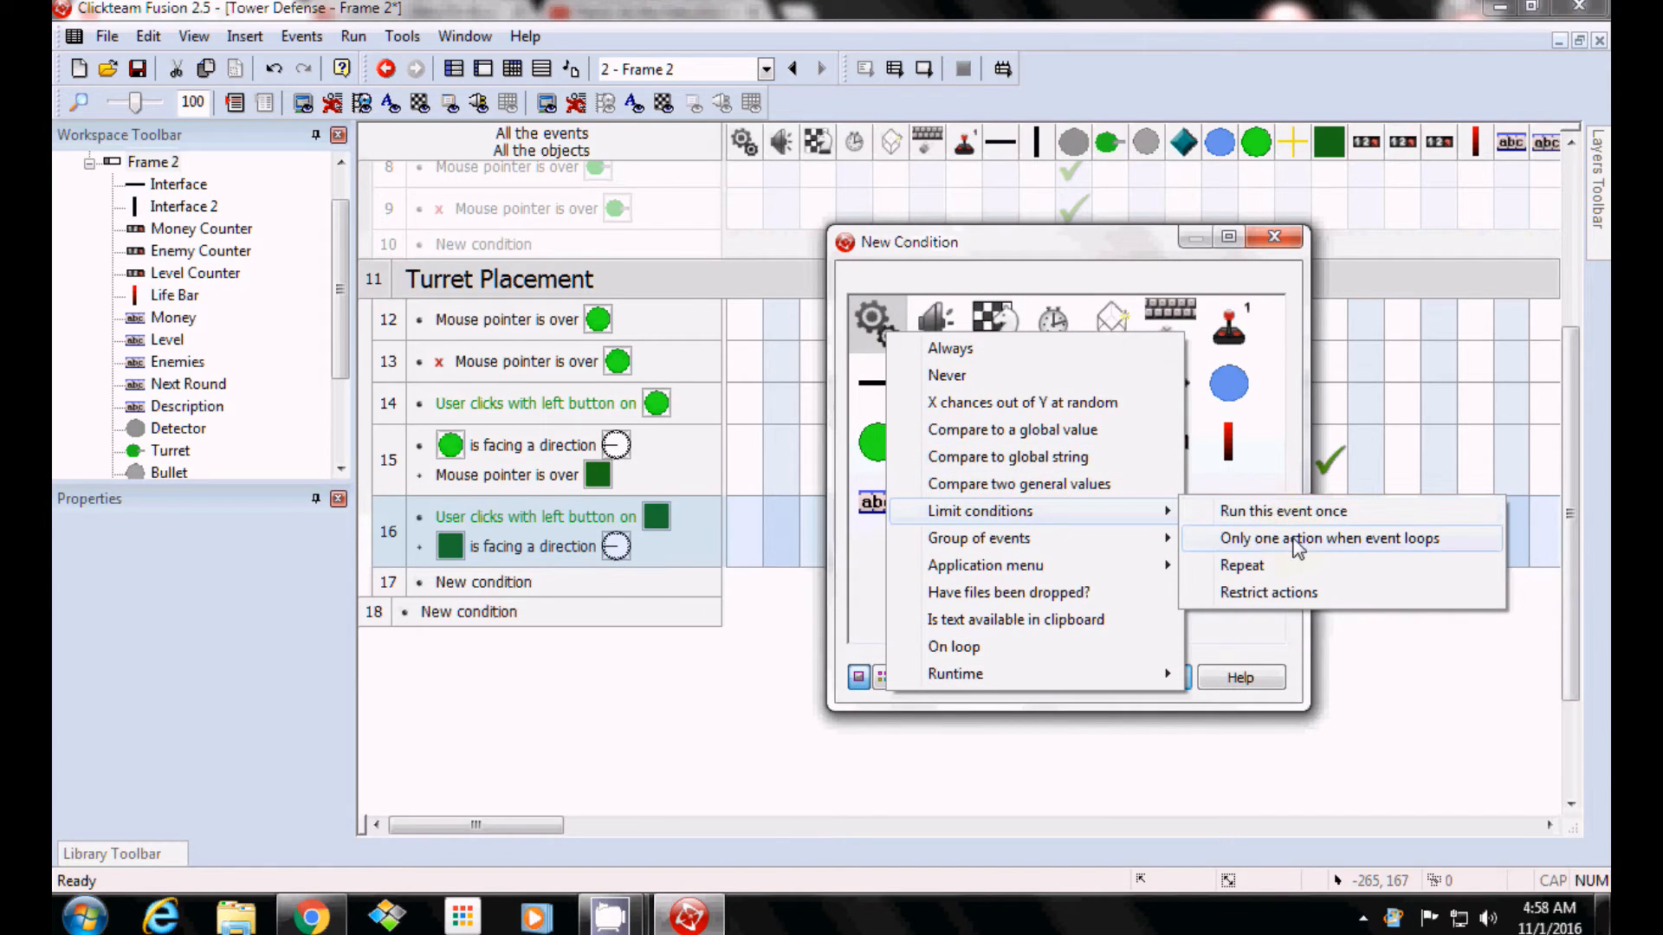
left_click(1323, 547)
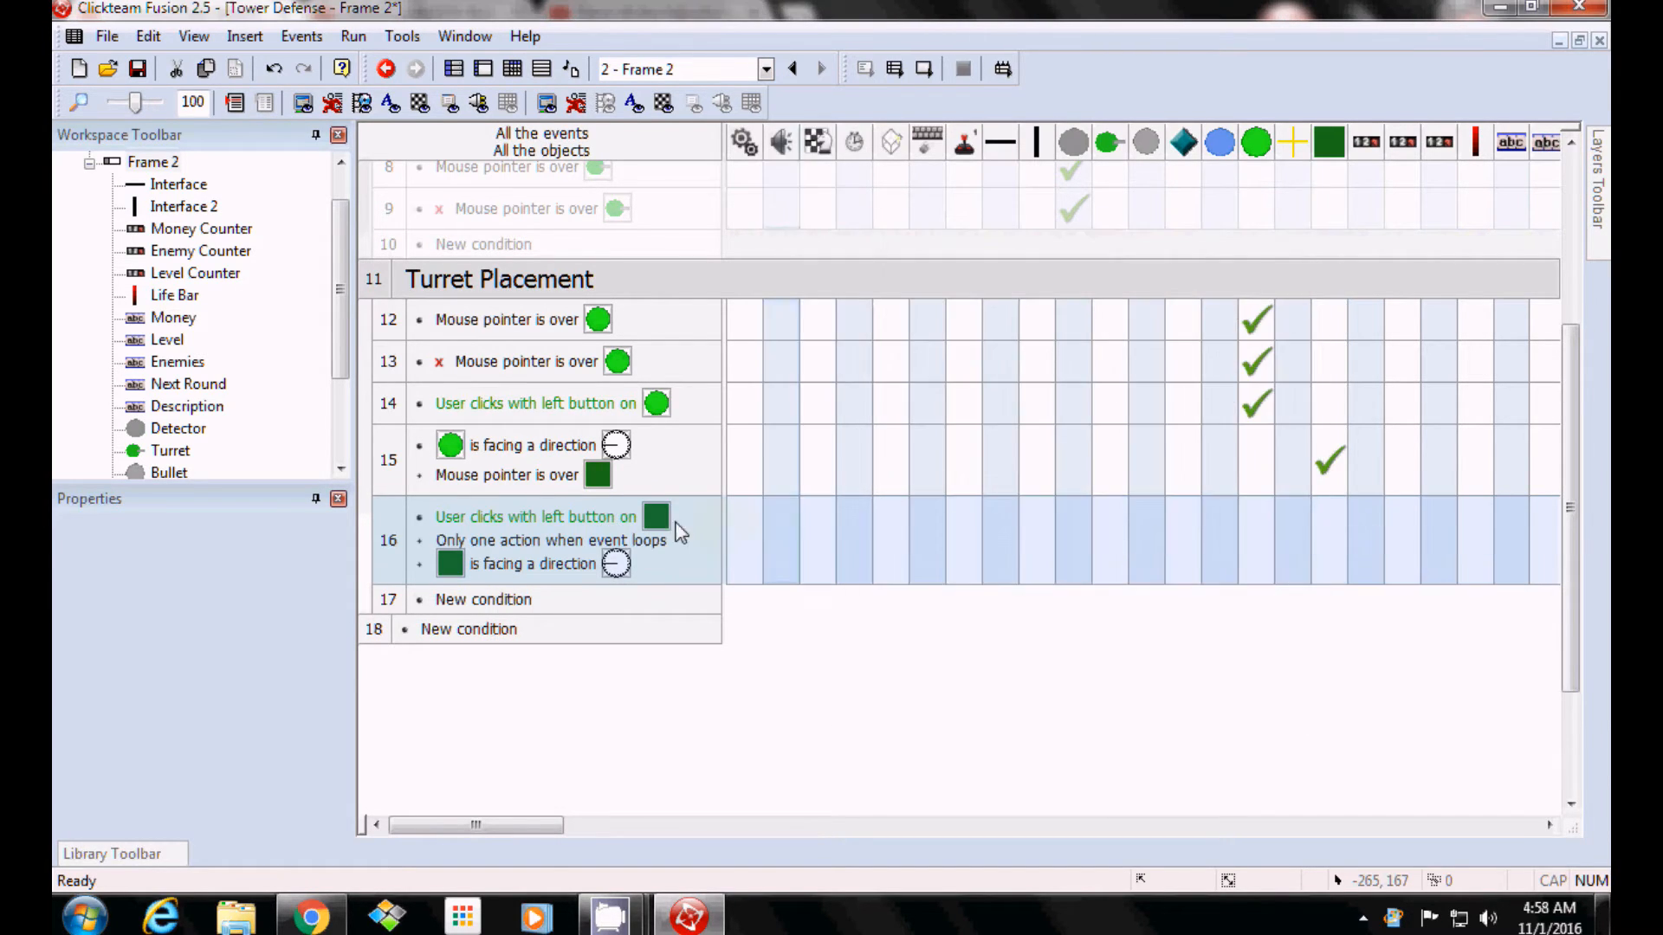
left_click_drag(622, 551, 610, 578)
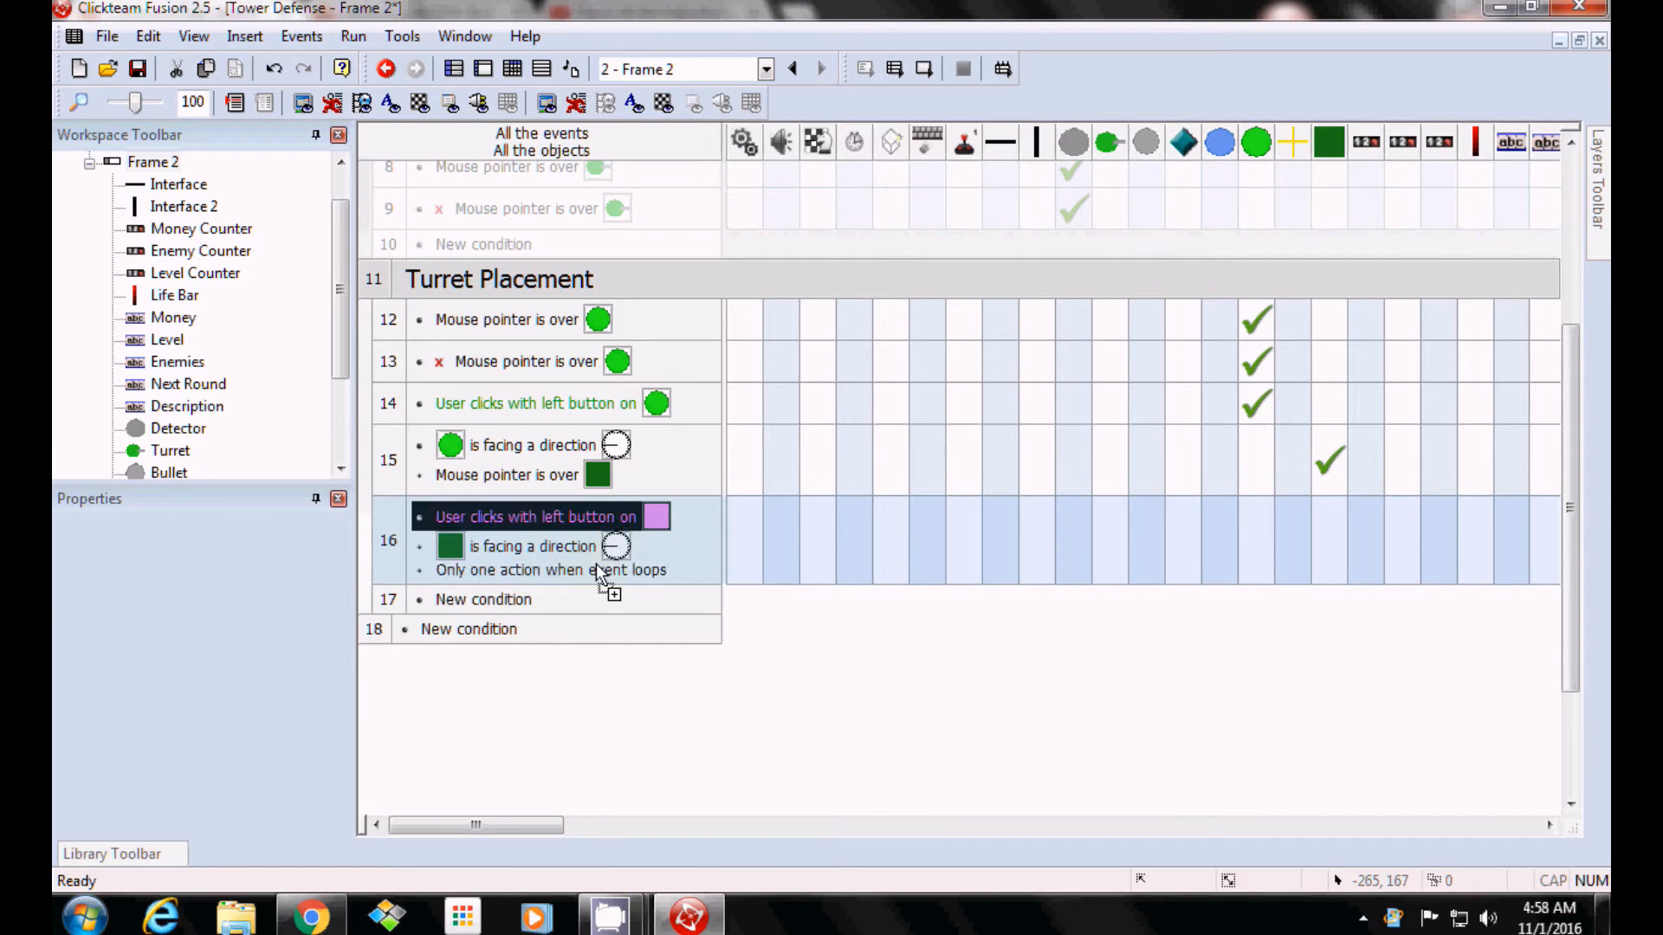
left_click(818, 665)
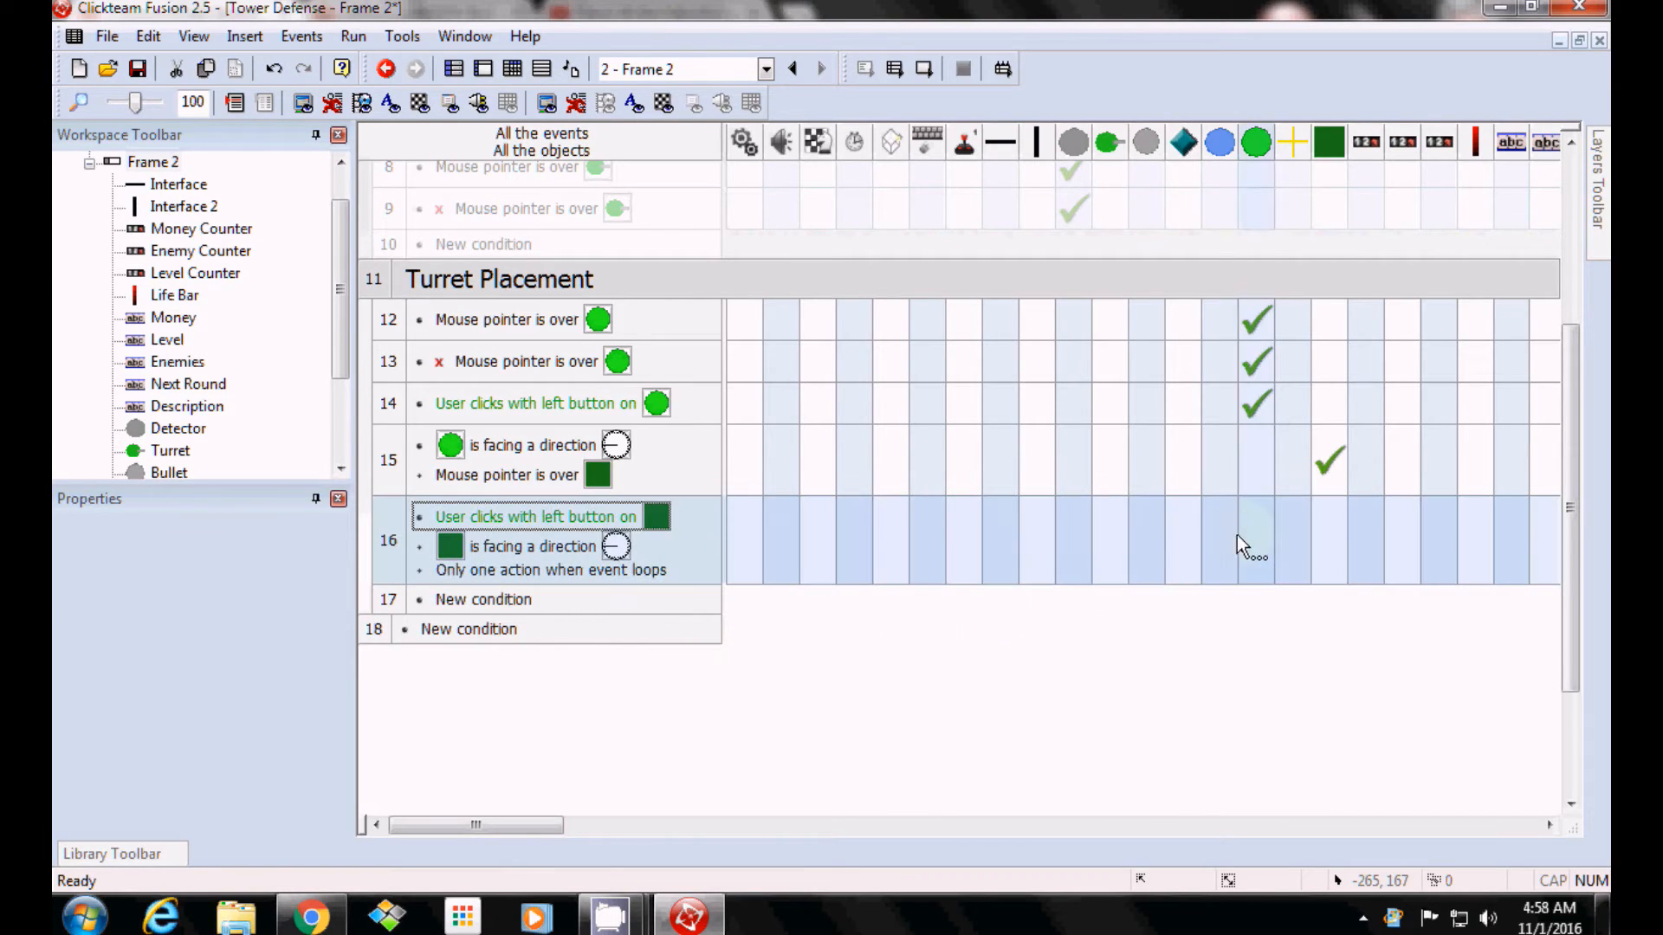
Add an action to event 16 that creates a Turret at 0, 0 relative to the Placment Tile.
right_click(892, 548)
left_click(965, 573)
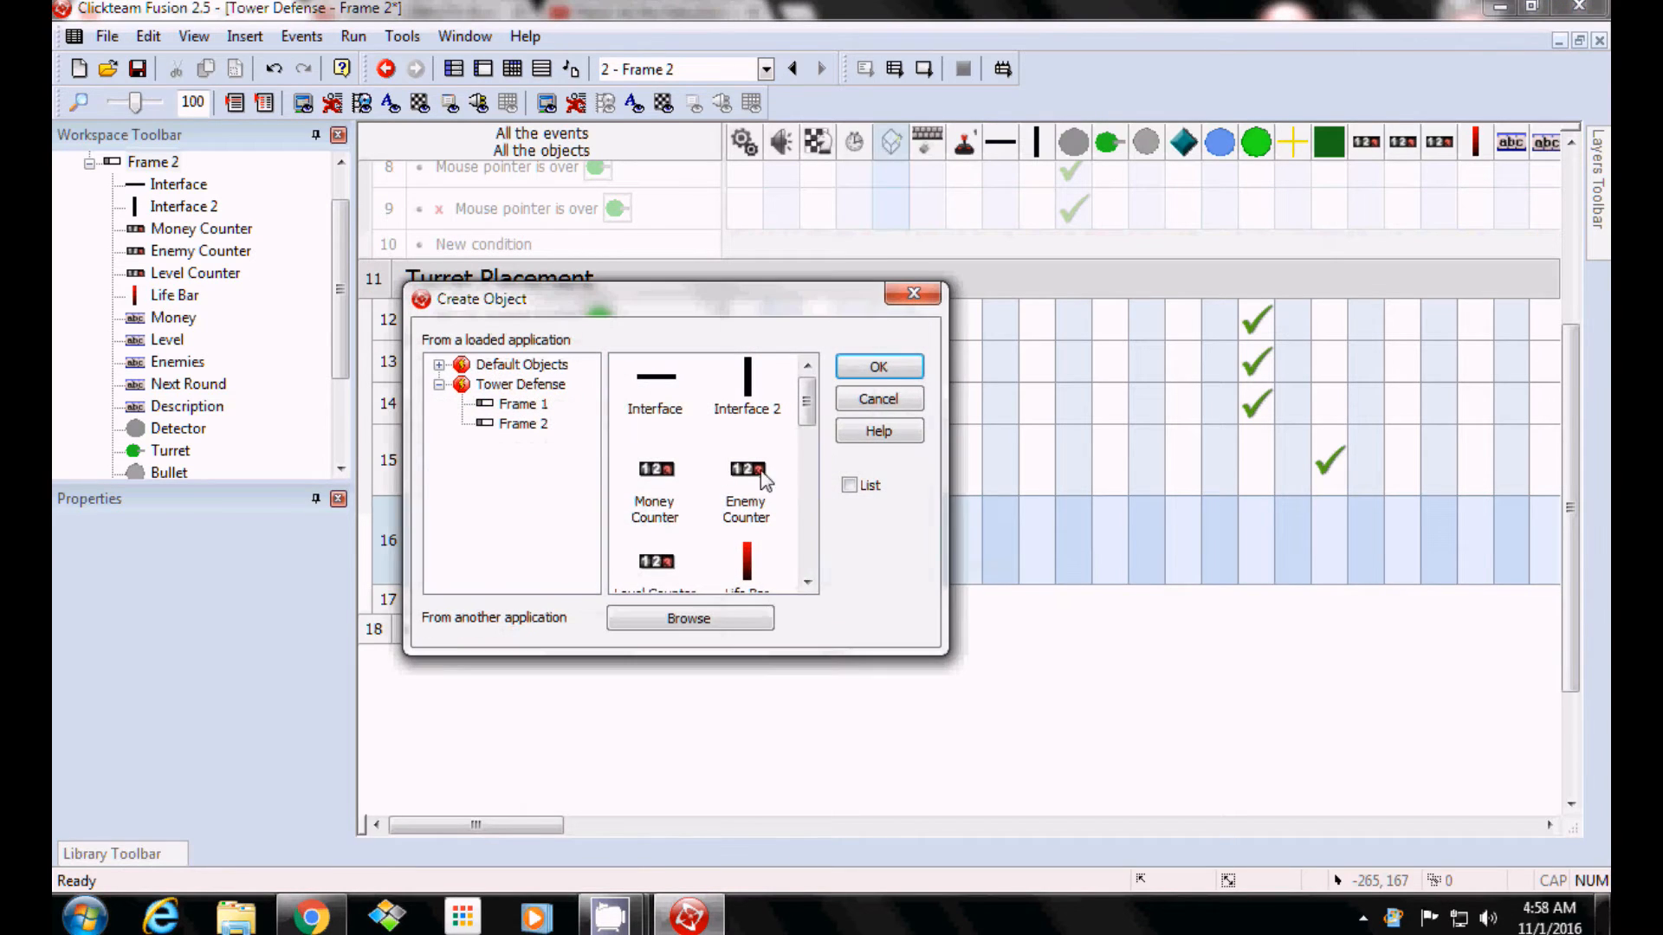
scroll(808, 433, "down", 6)
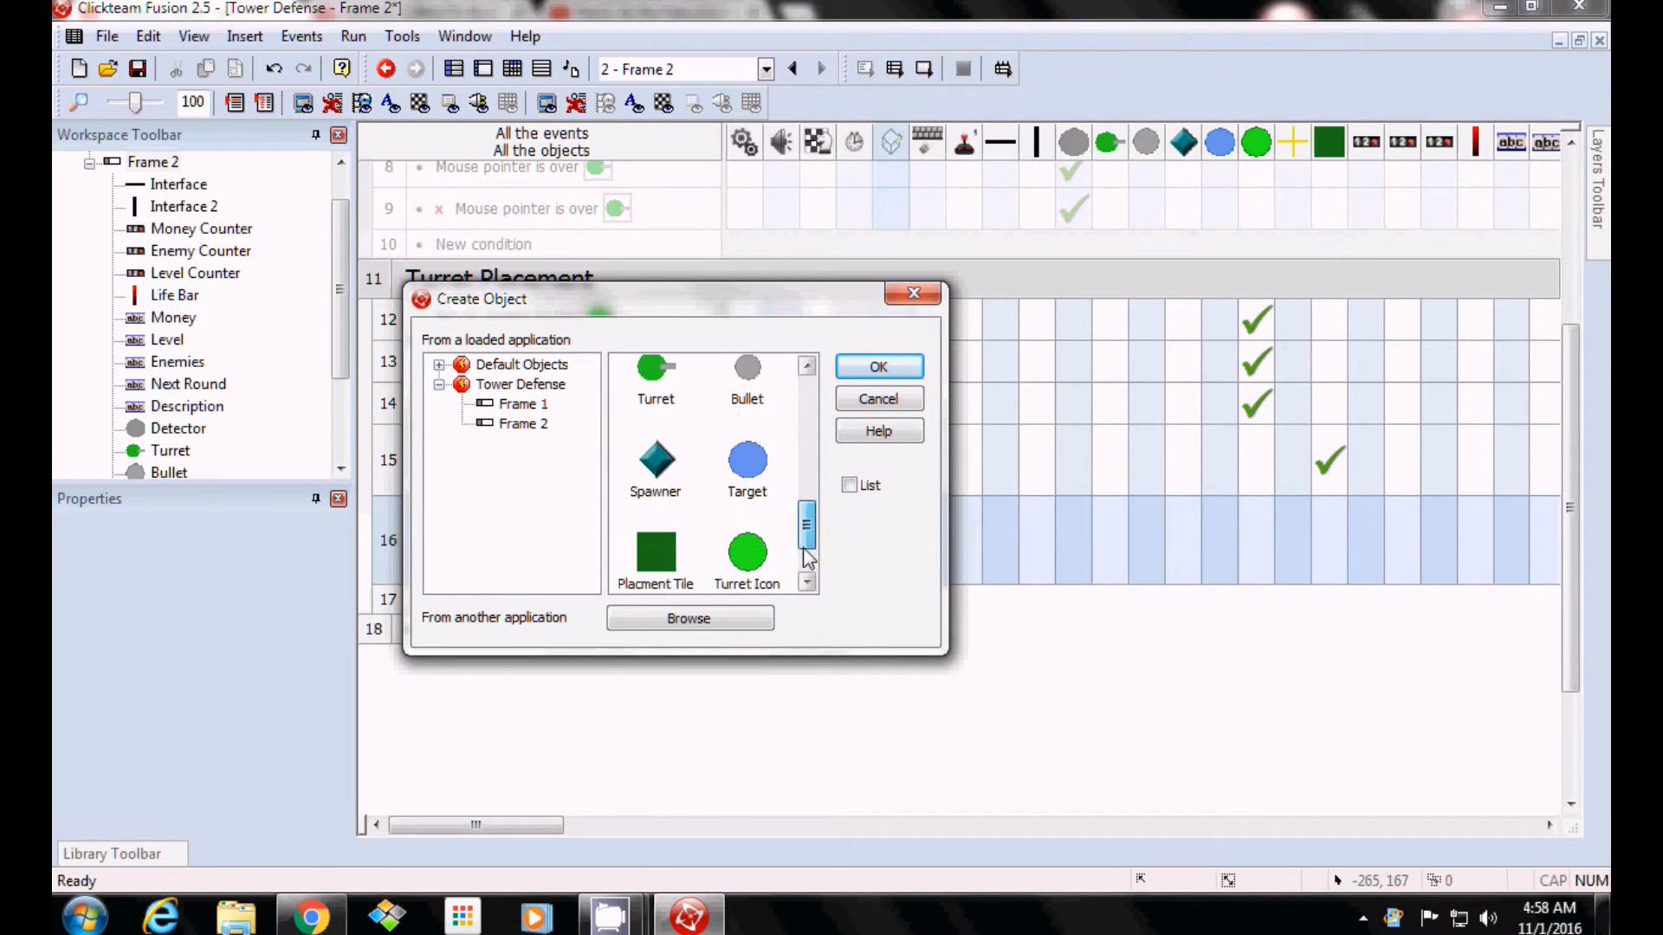
left_click(665, 393)
left_click(867, 372)
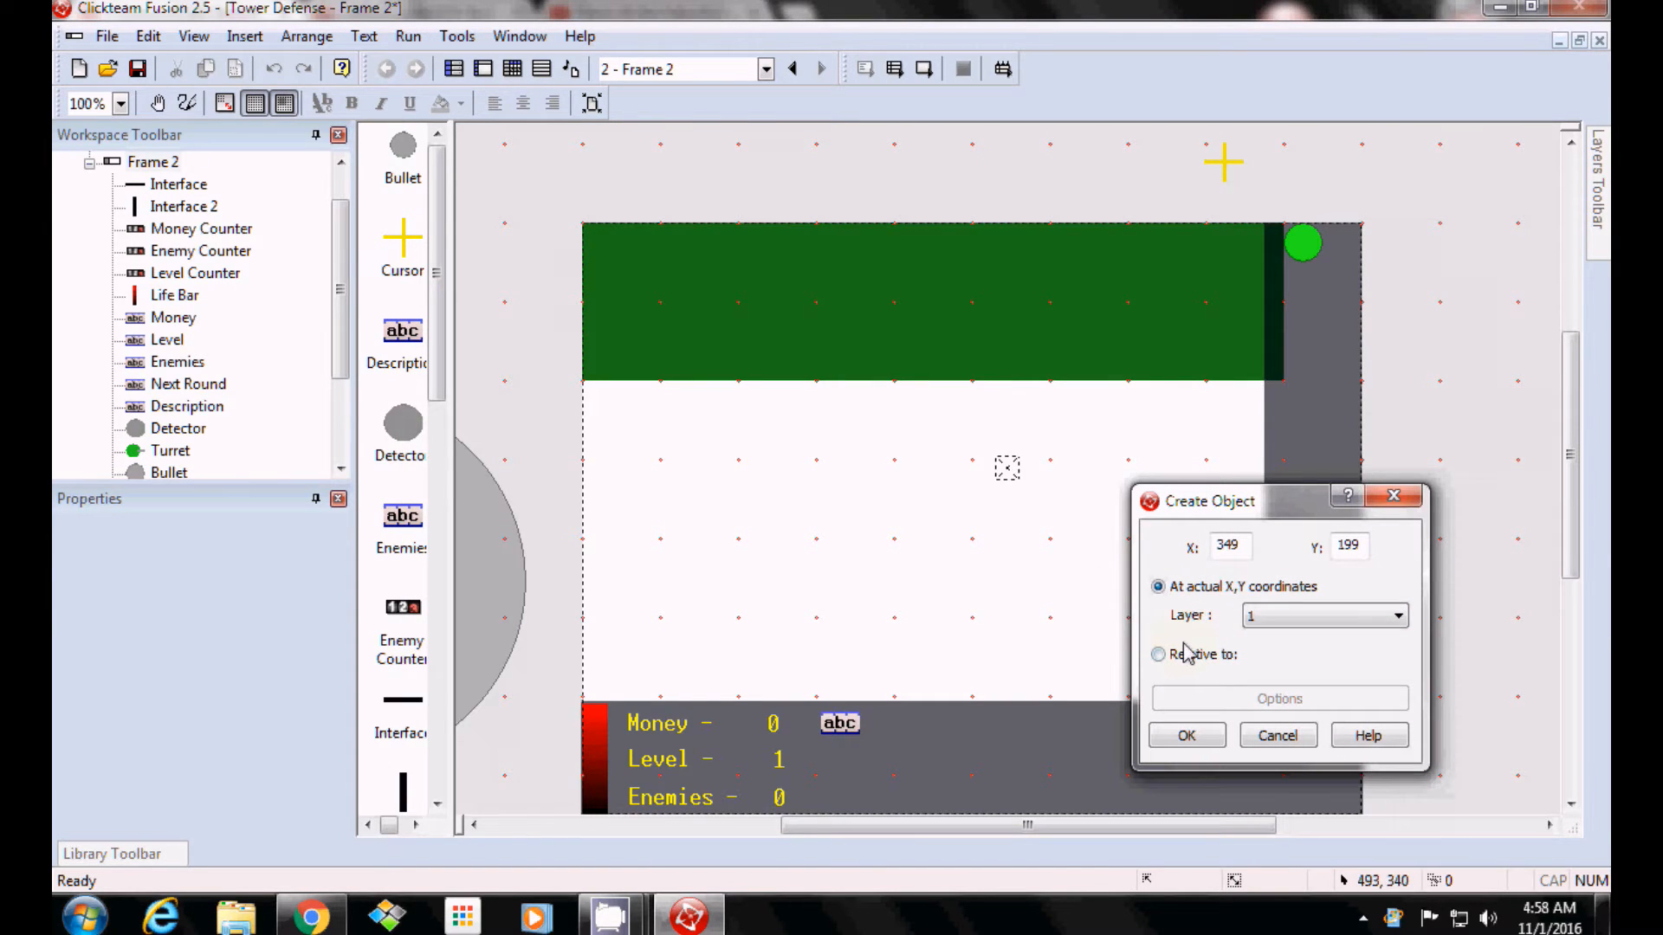
left_click(1189, 654)
left_click(993, 391)
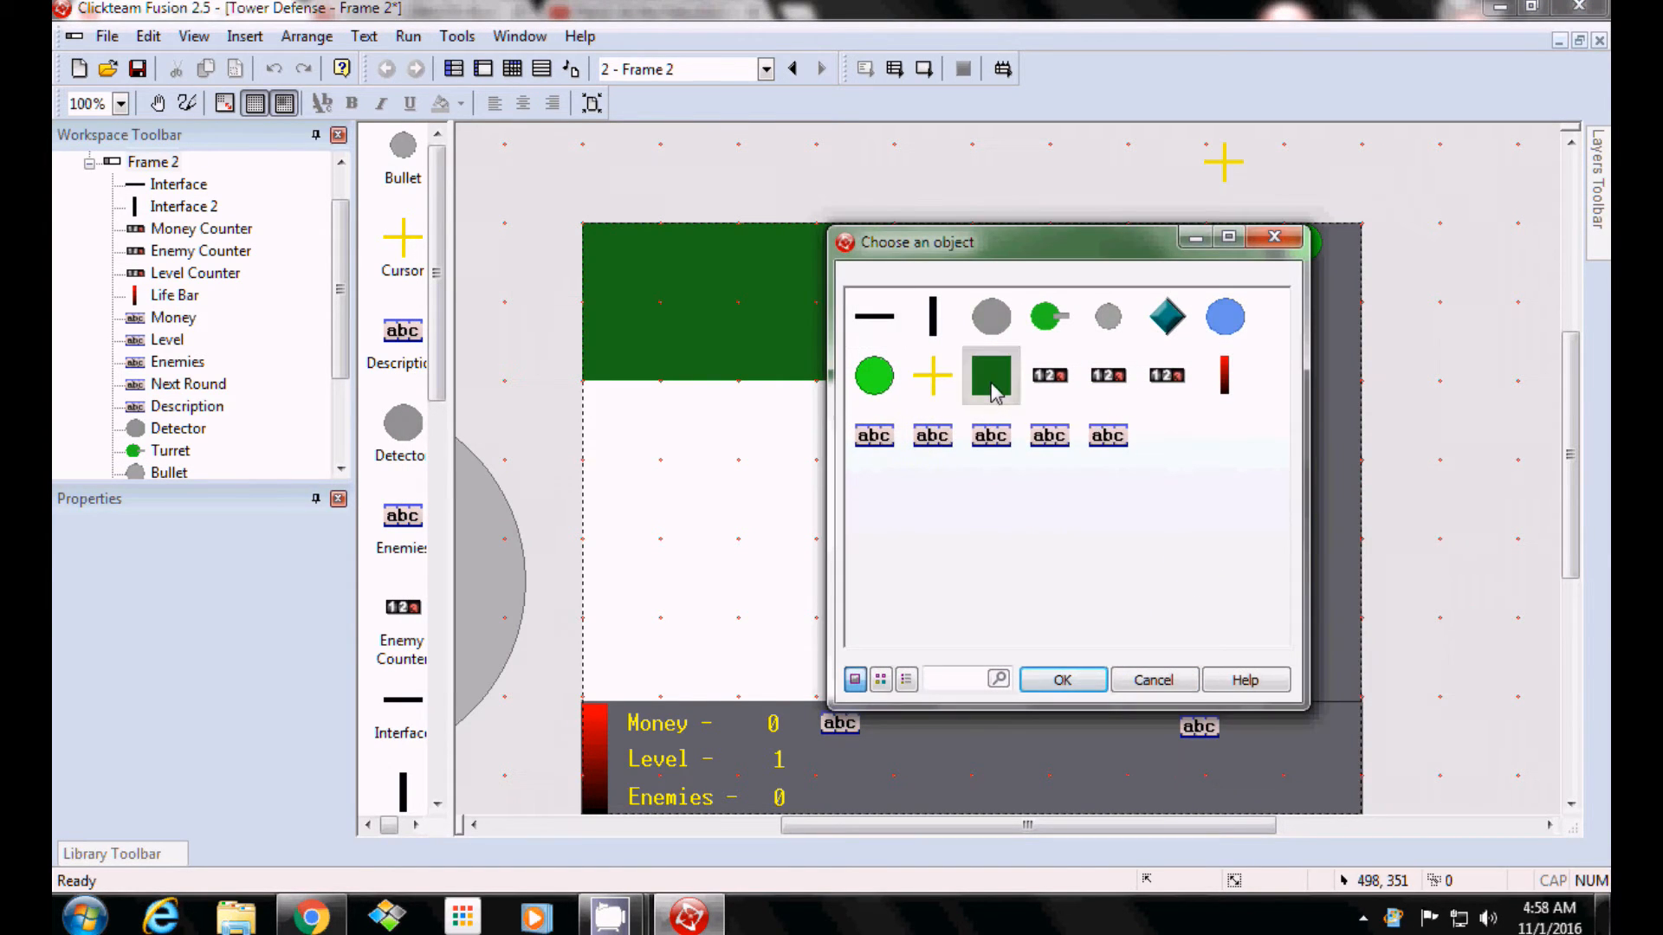
left_click(1075, 683)
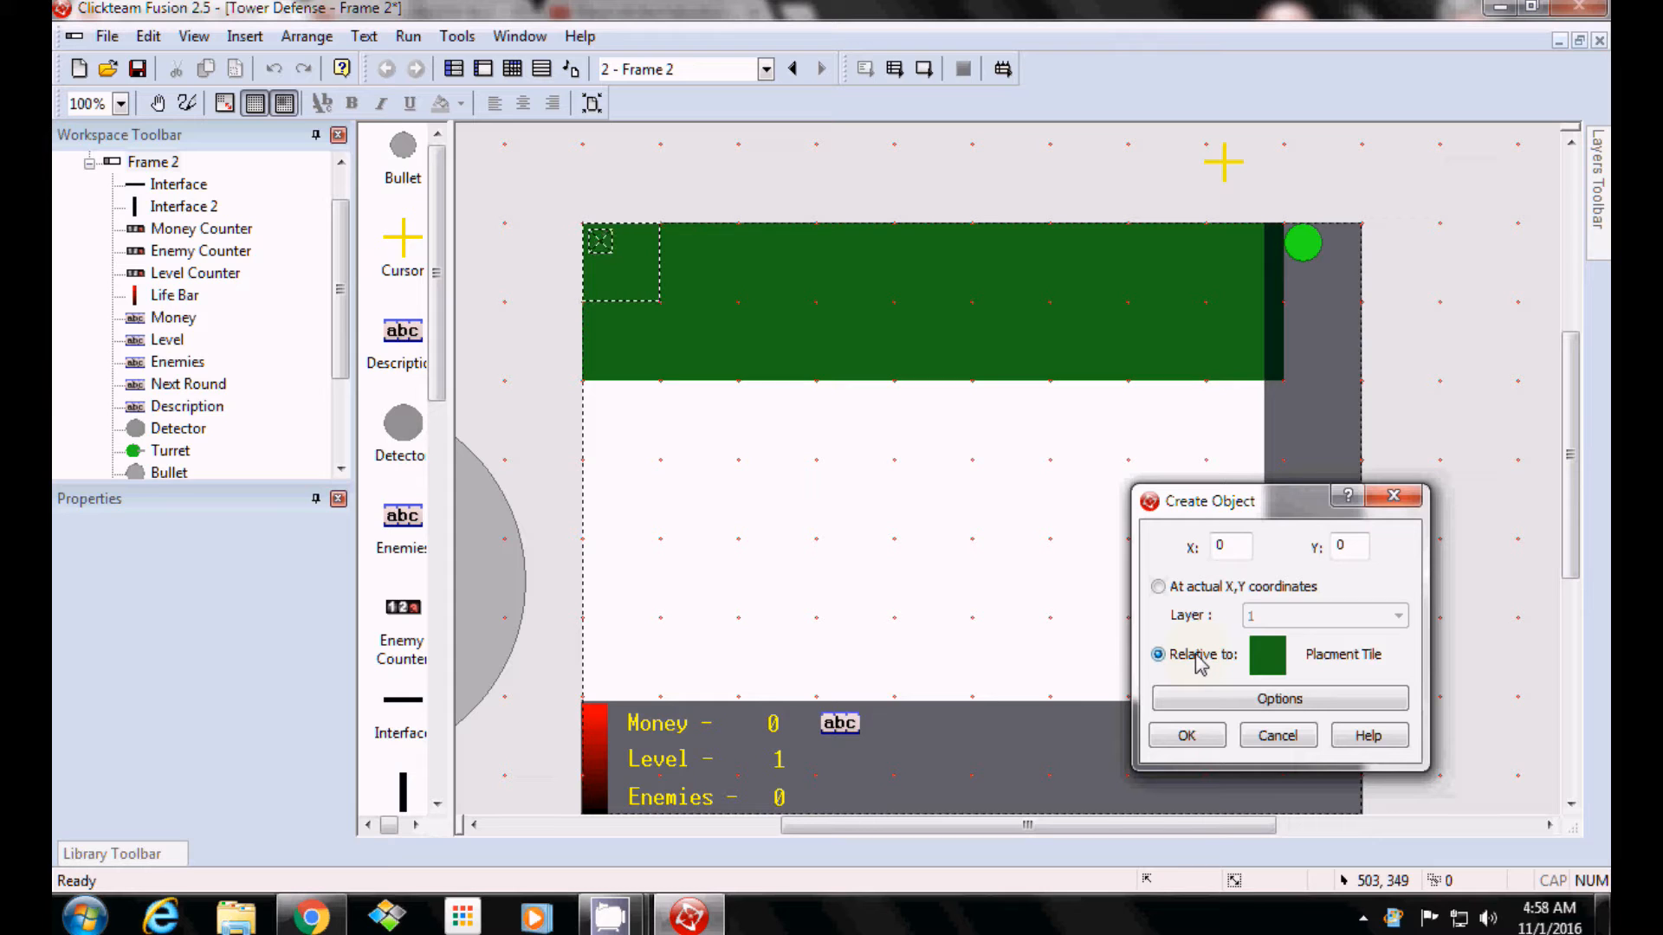
left_click(1185, 735)
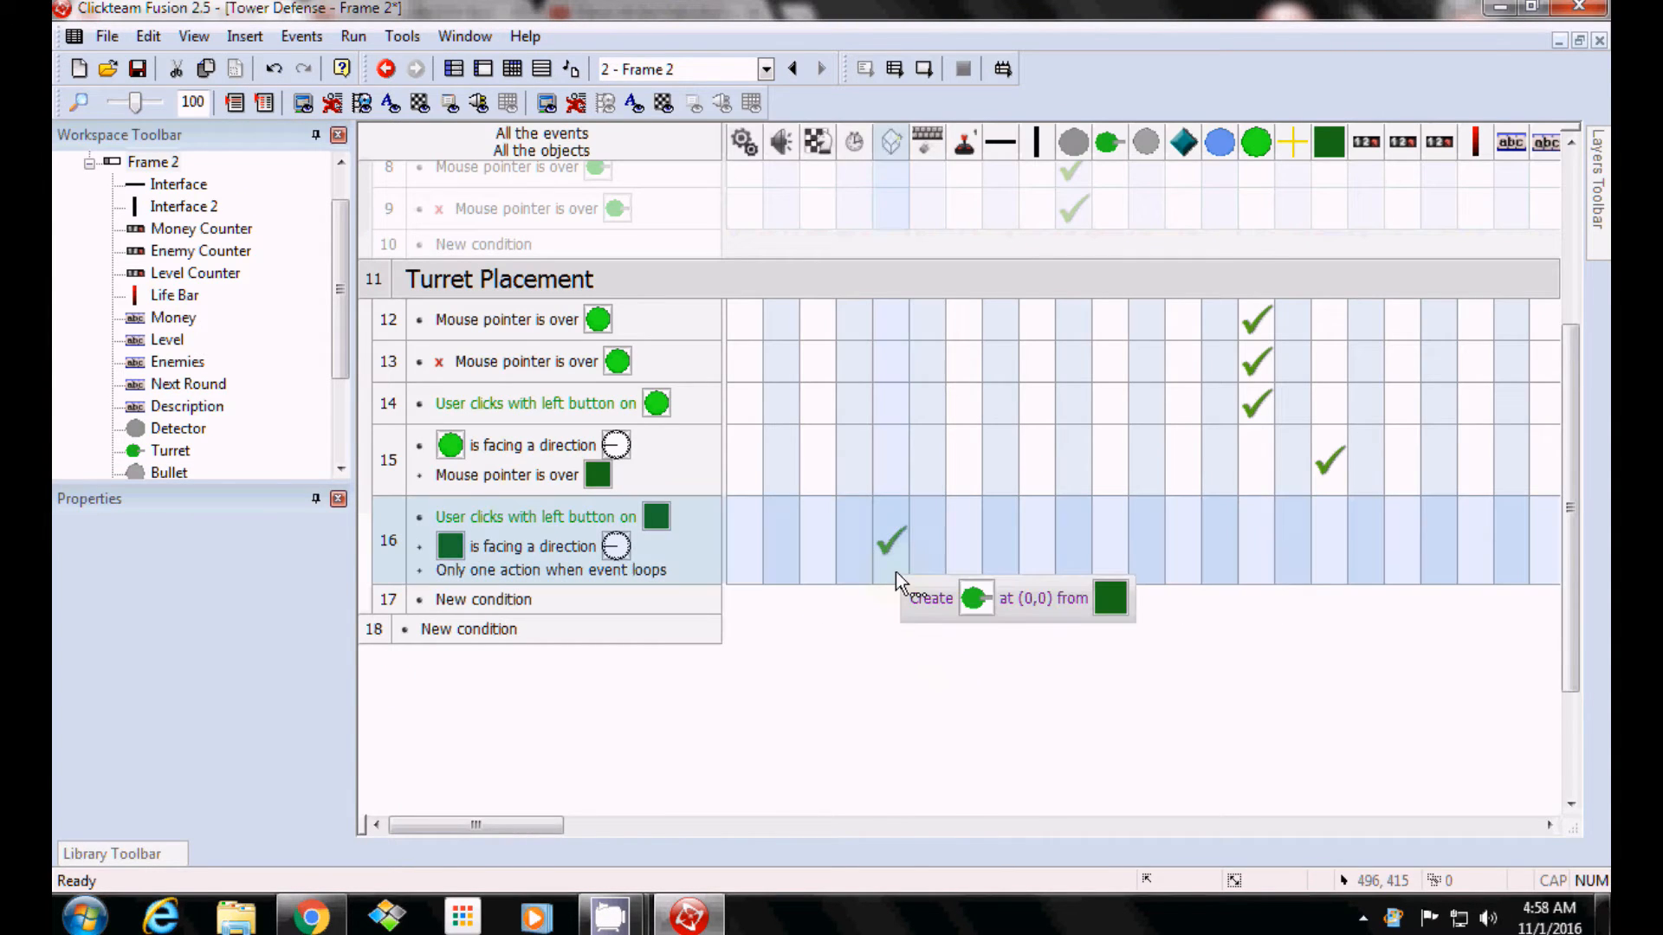
In the frame's Placment Tile image, centre both the hot spot and the action point.
double_click(139, 163)
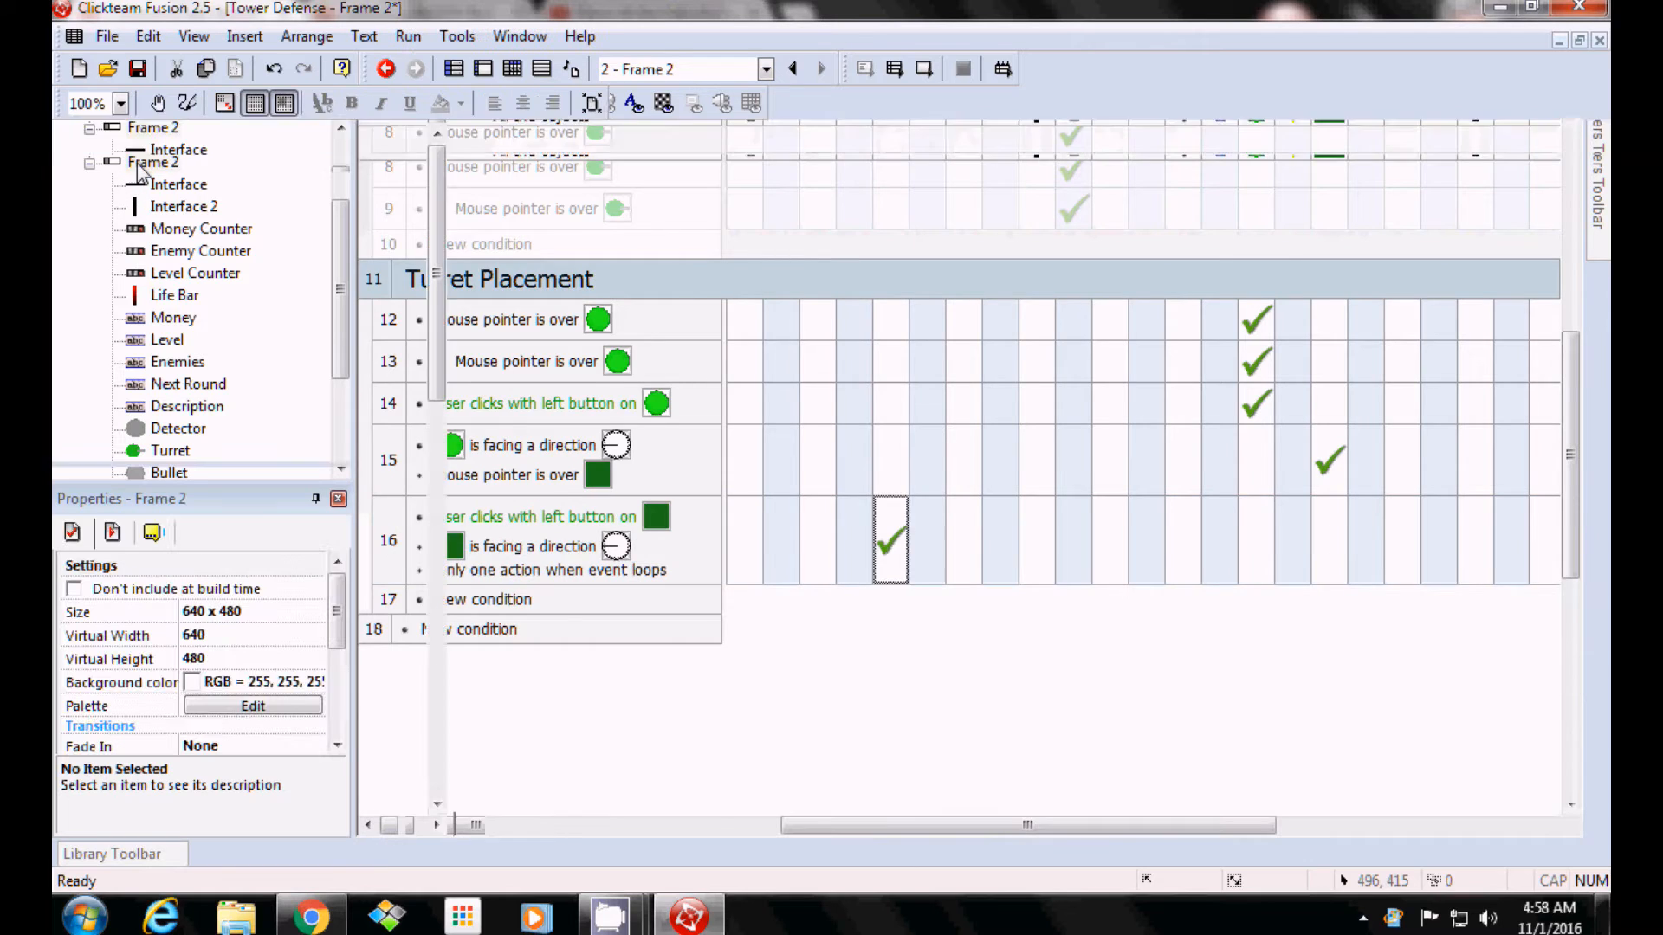
double_click(620, 279)
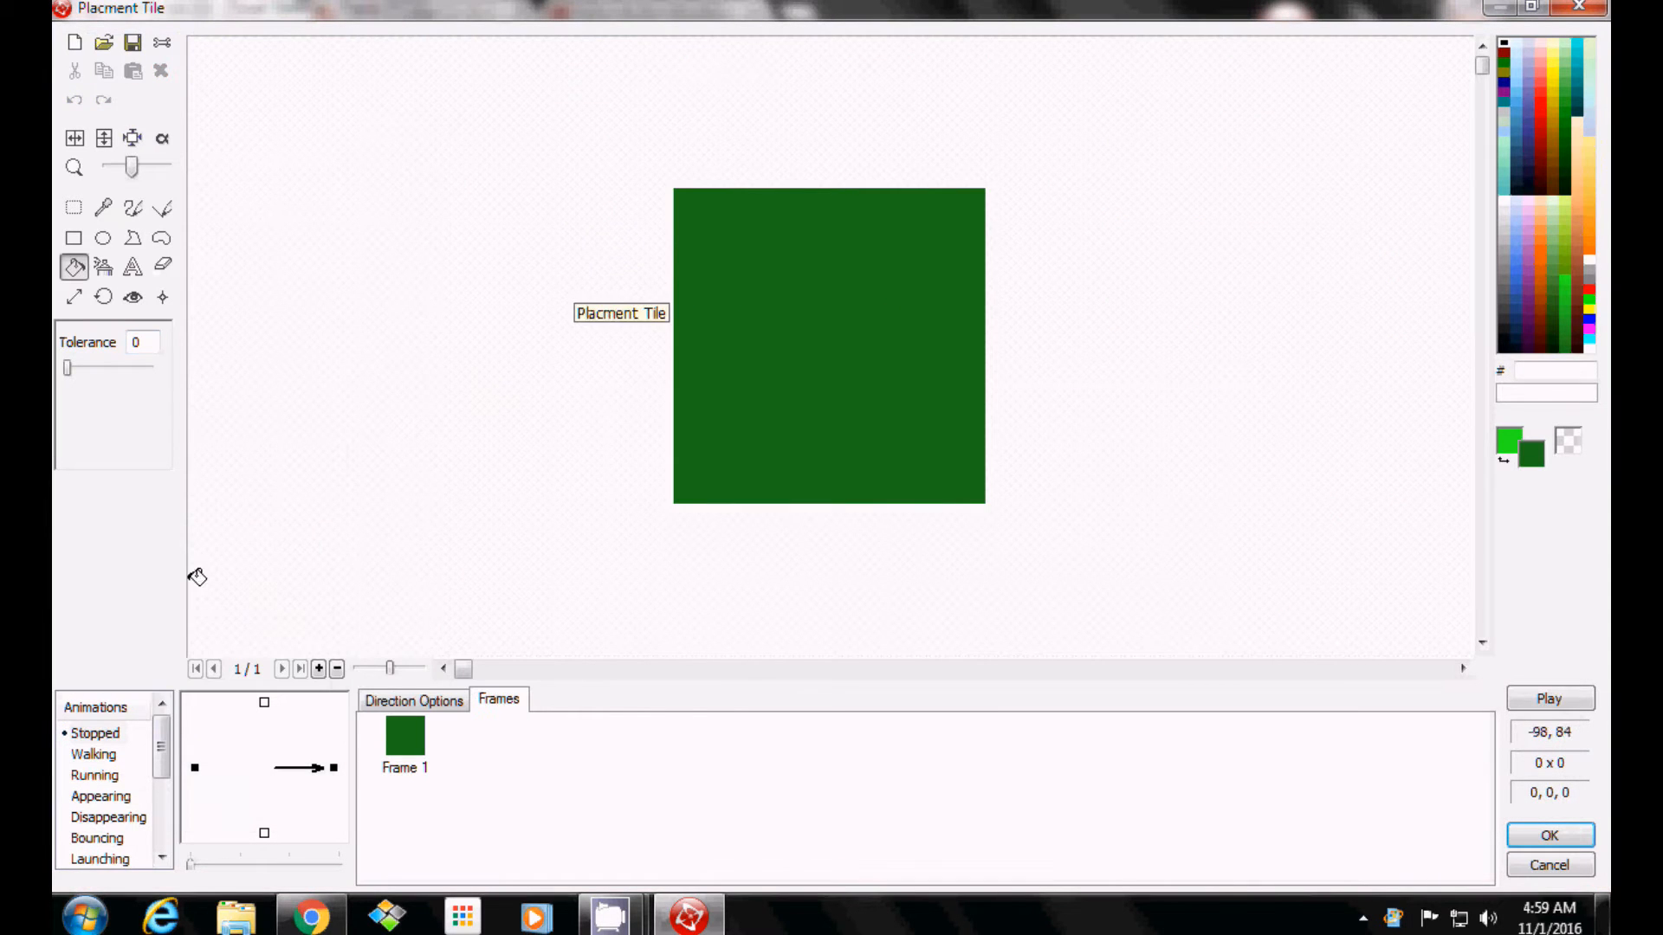
left_click(134, 298)
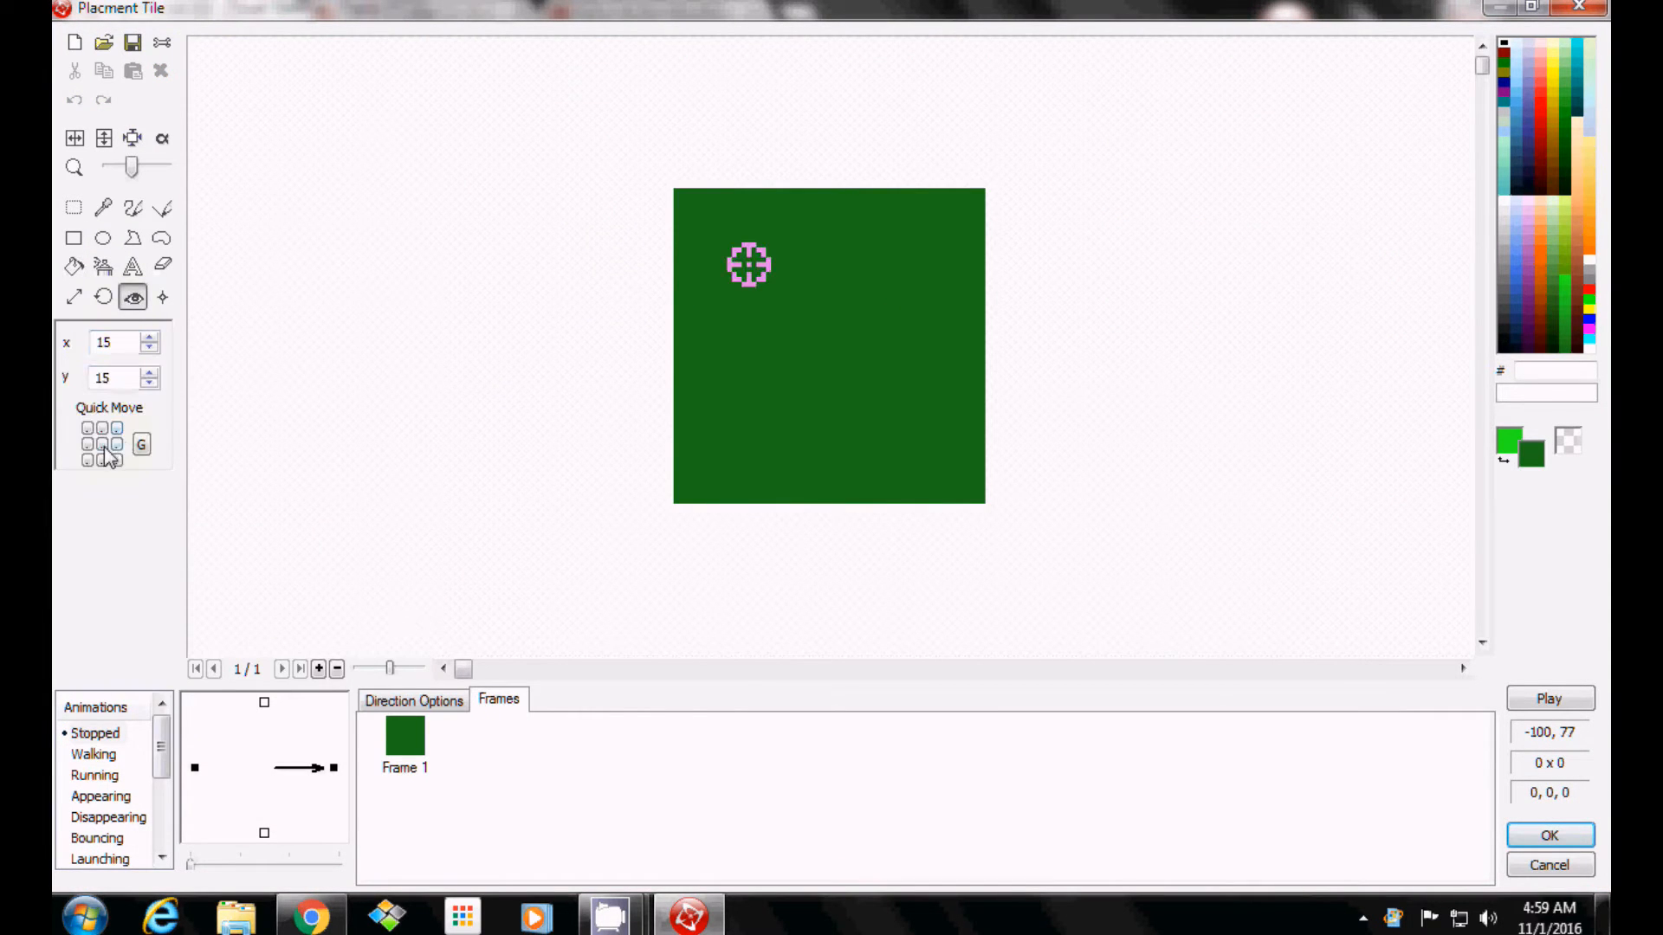
left_click(103, 445)
left_click(163, 297)
left_click(102, 428)
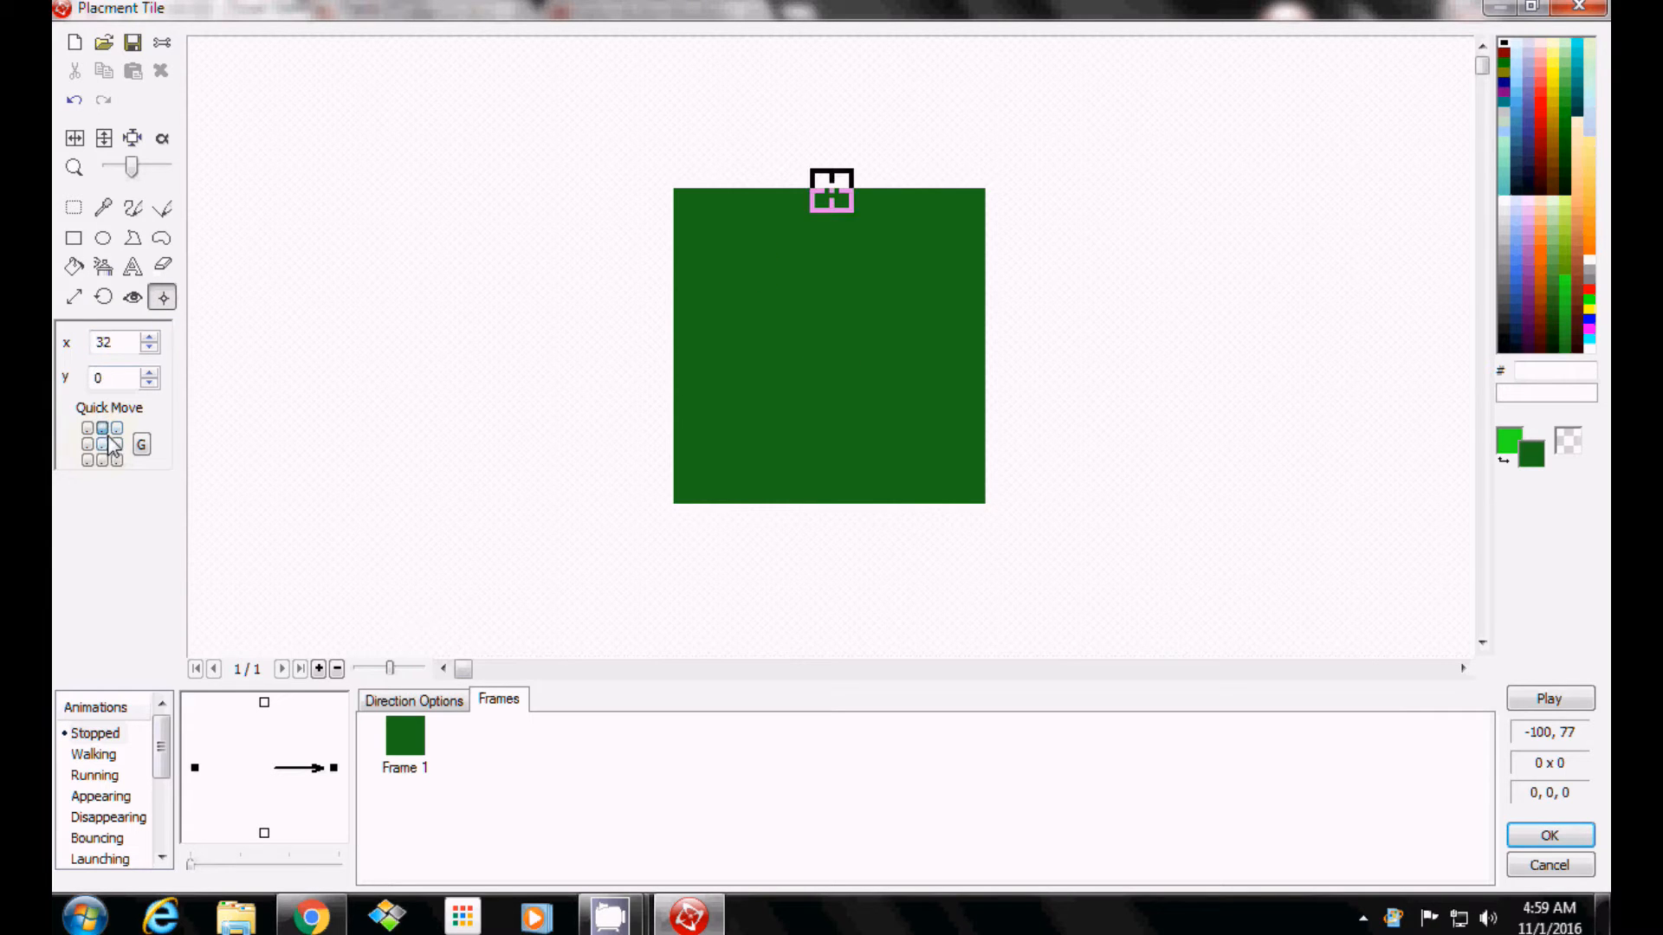
left_click(102, 445)
left_click(1551, 836)
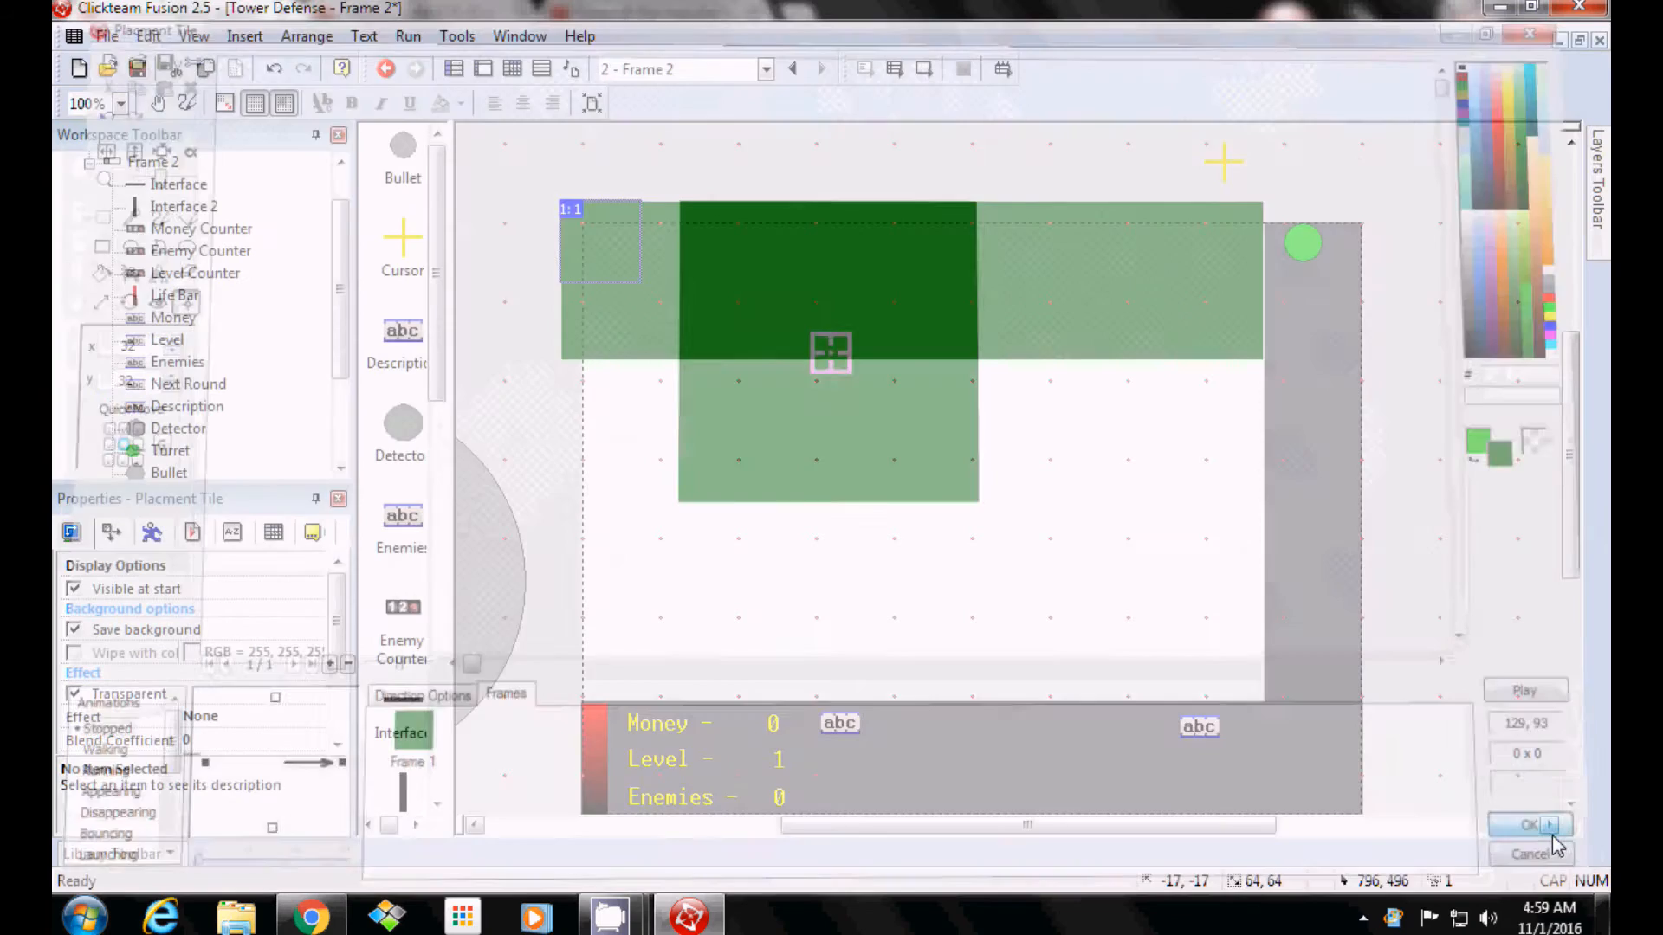
Return to the event editor and add an action to event 16 that creates a Detector relative to the Turret.
left_click(193, 36)
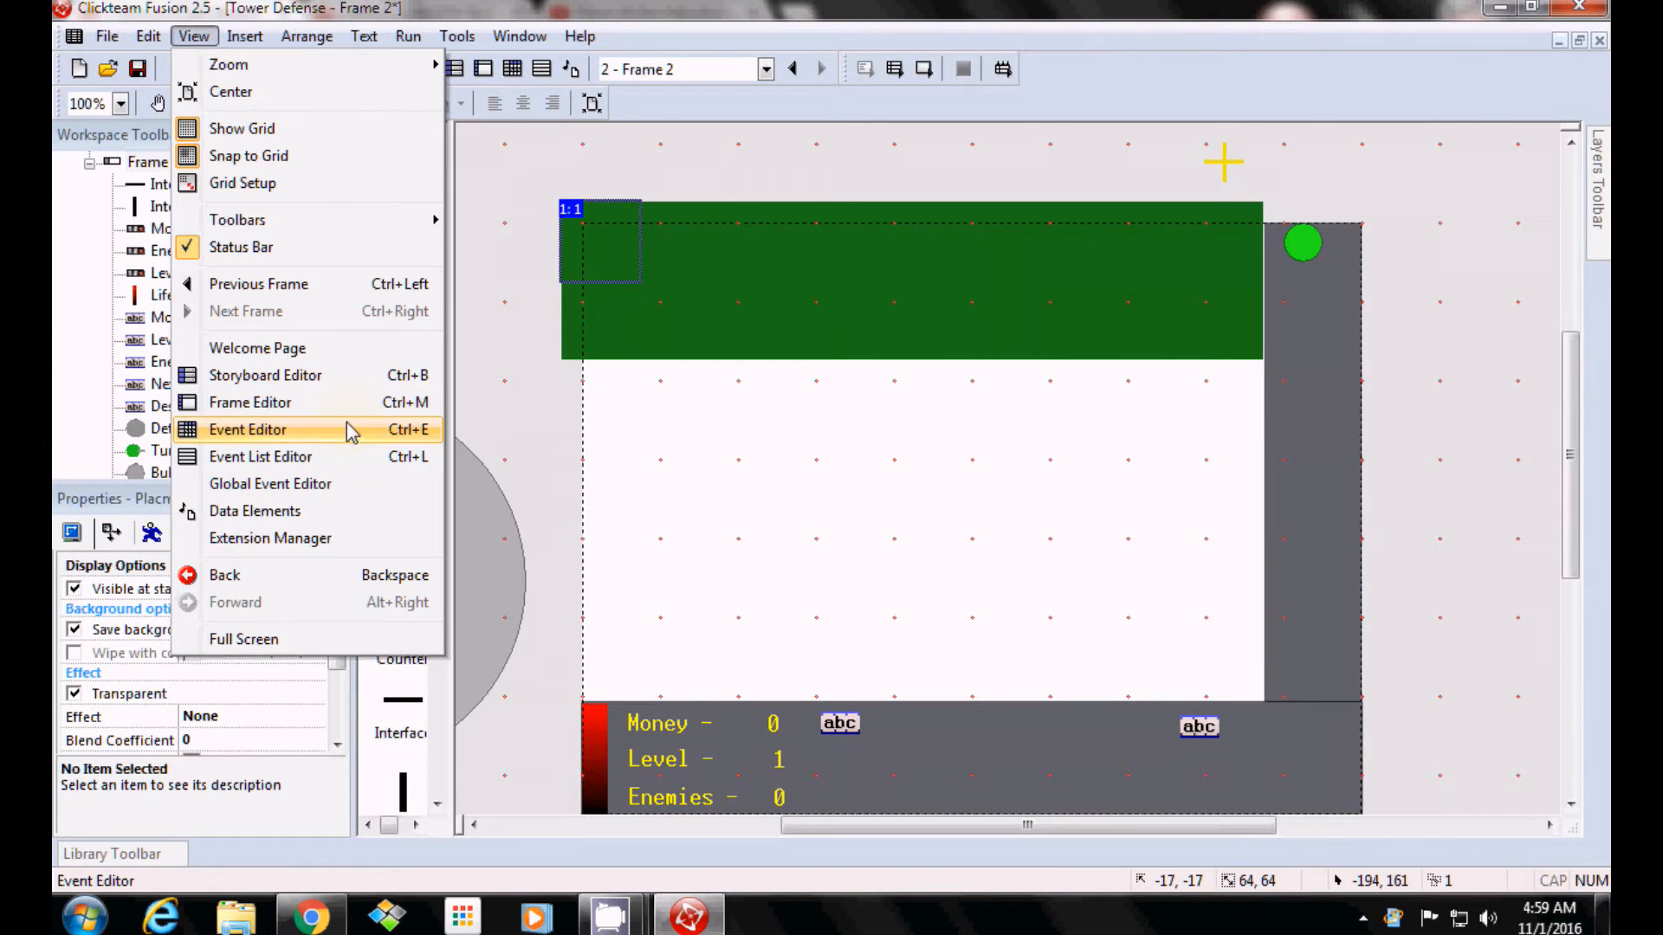
left_click(350, 431)
mouse_move(875, 576)
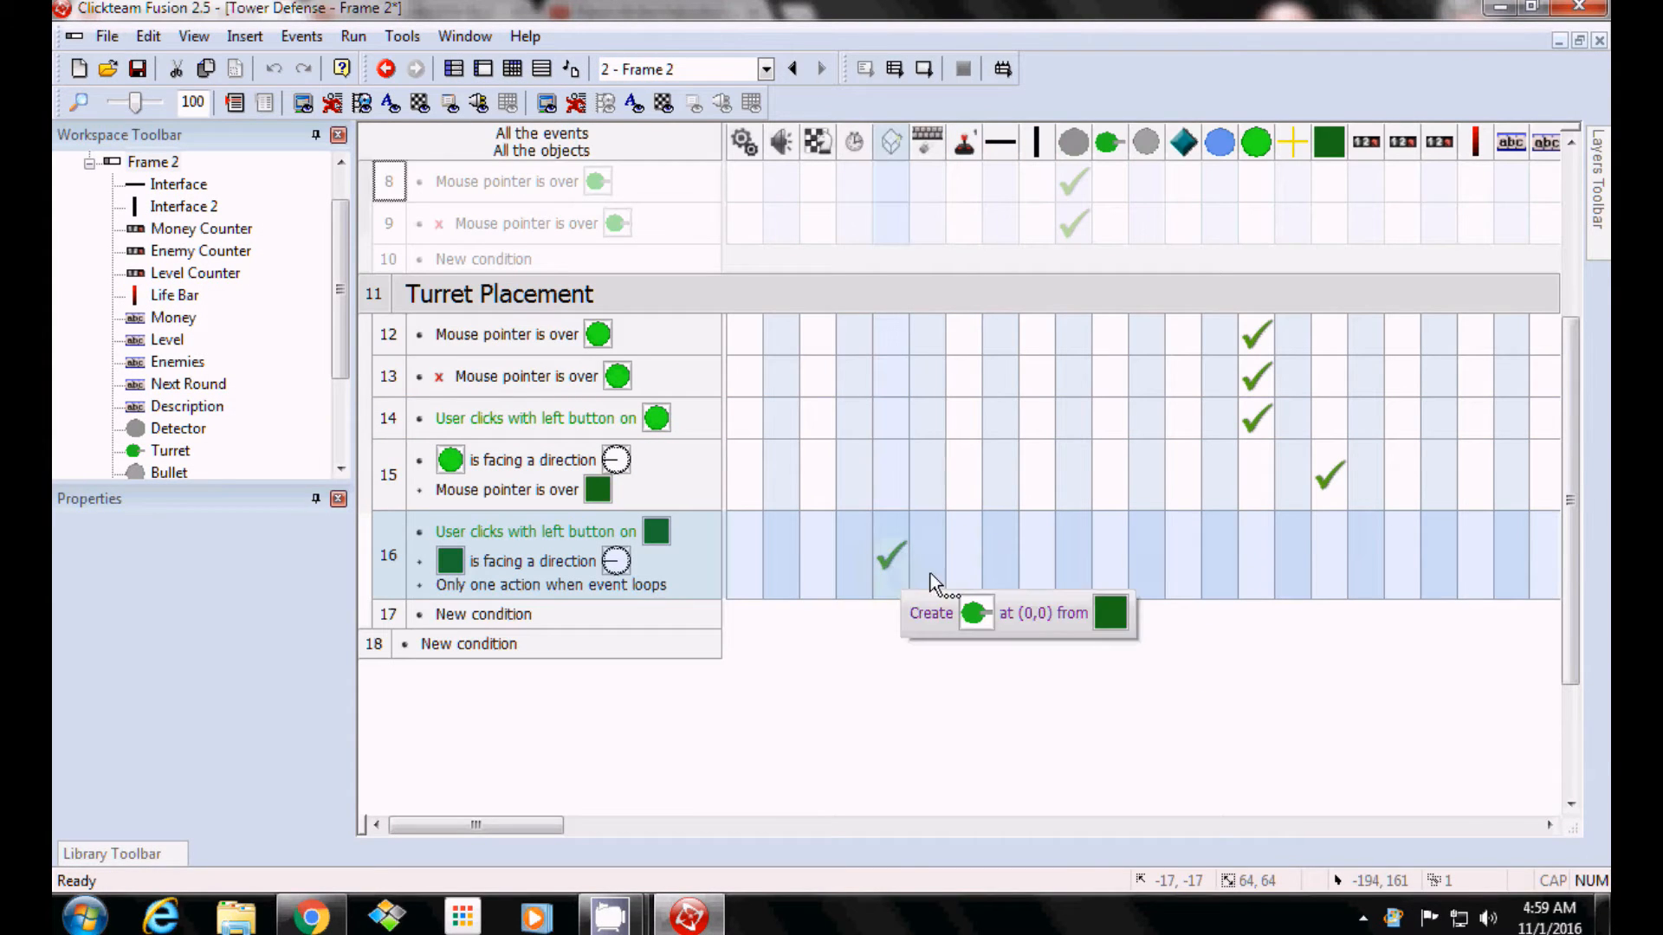
left_click(1276, 677)
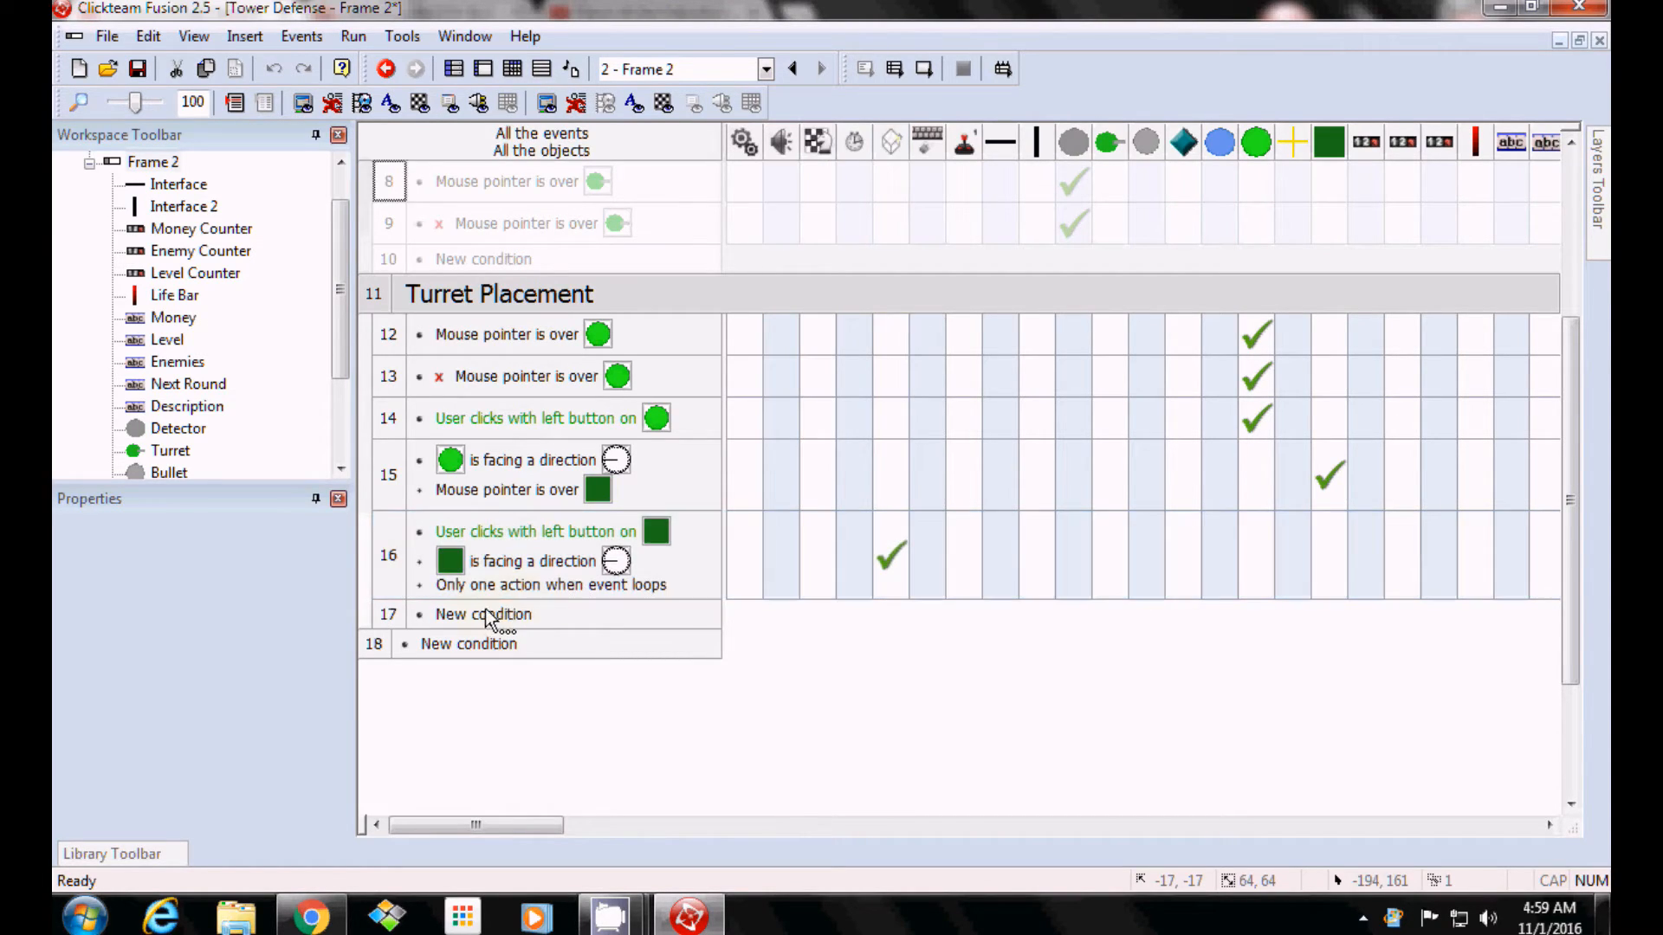
right_click(892, 577)
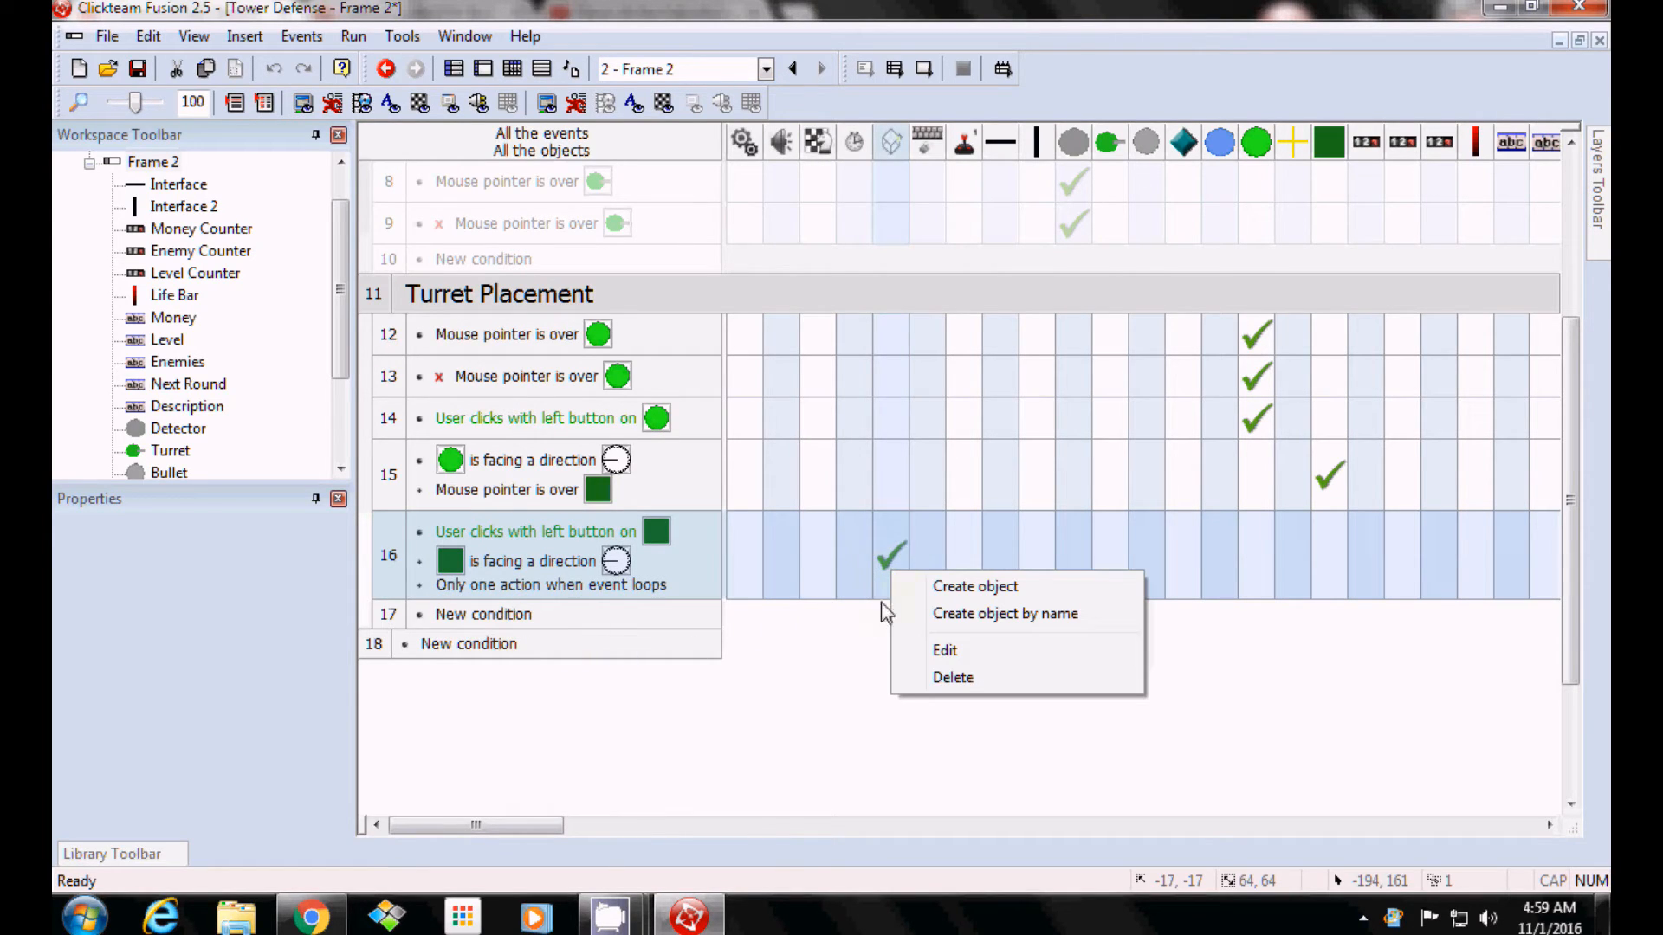
left_click(916, 587)
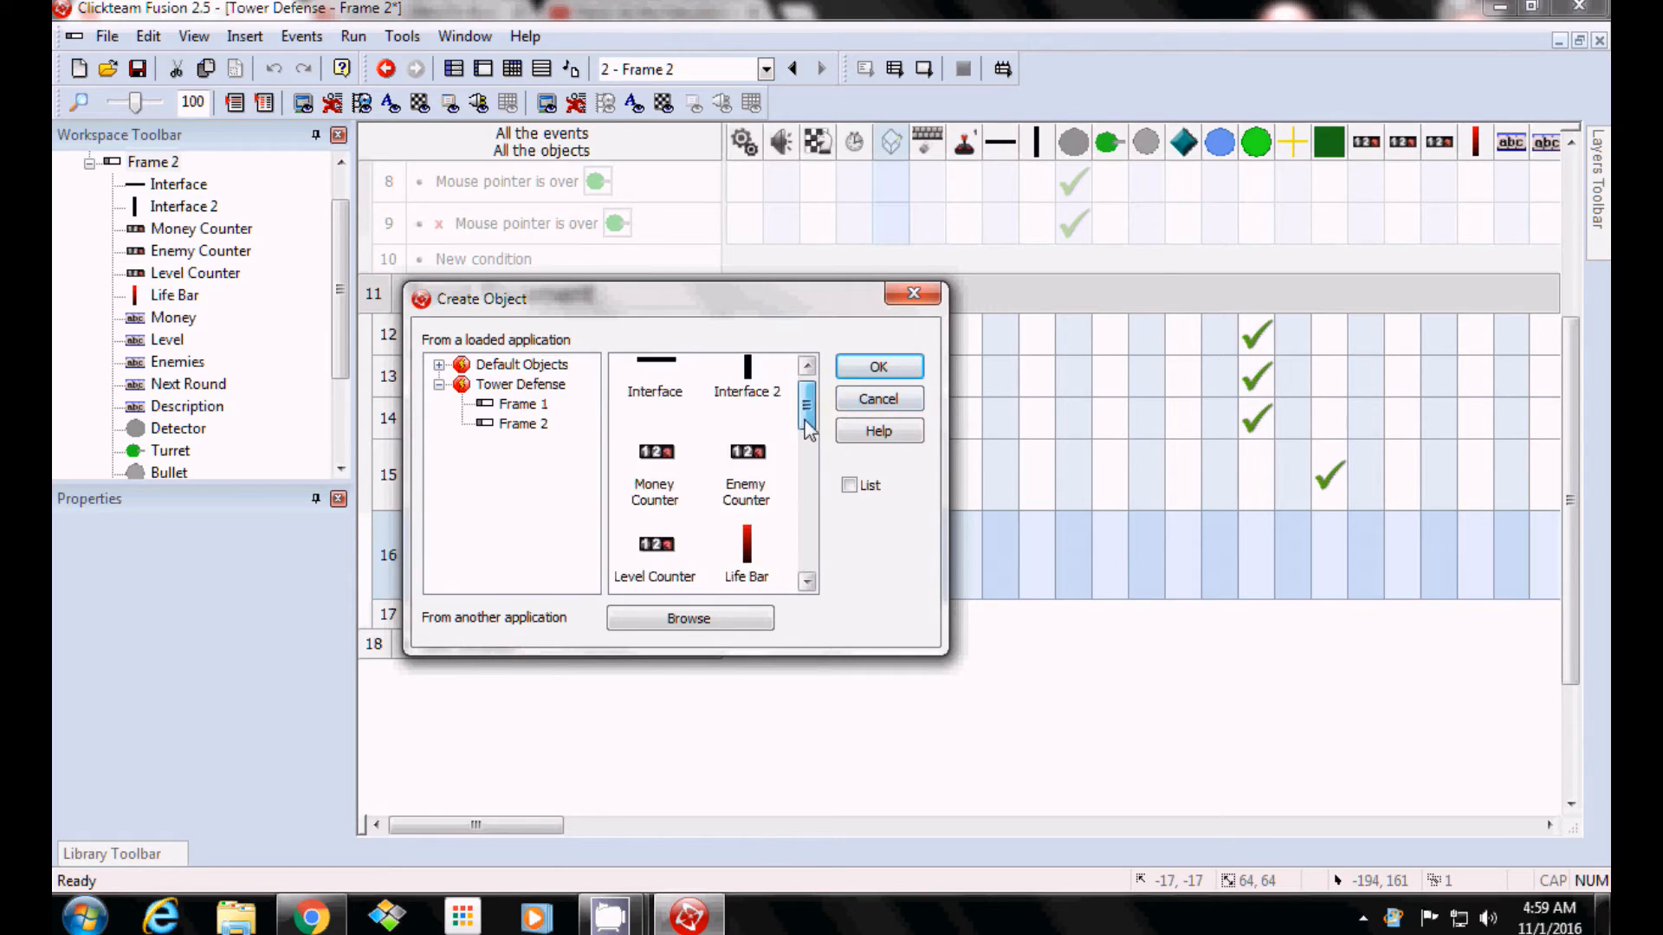
left_click_drag(807, 400, 811, 482)
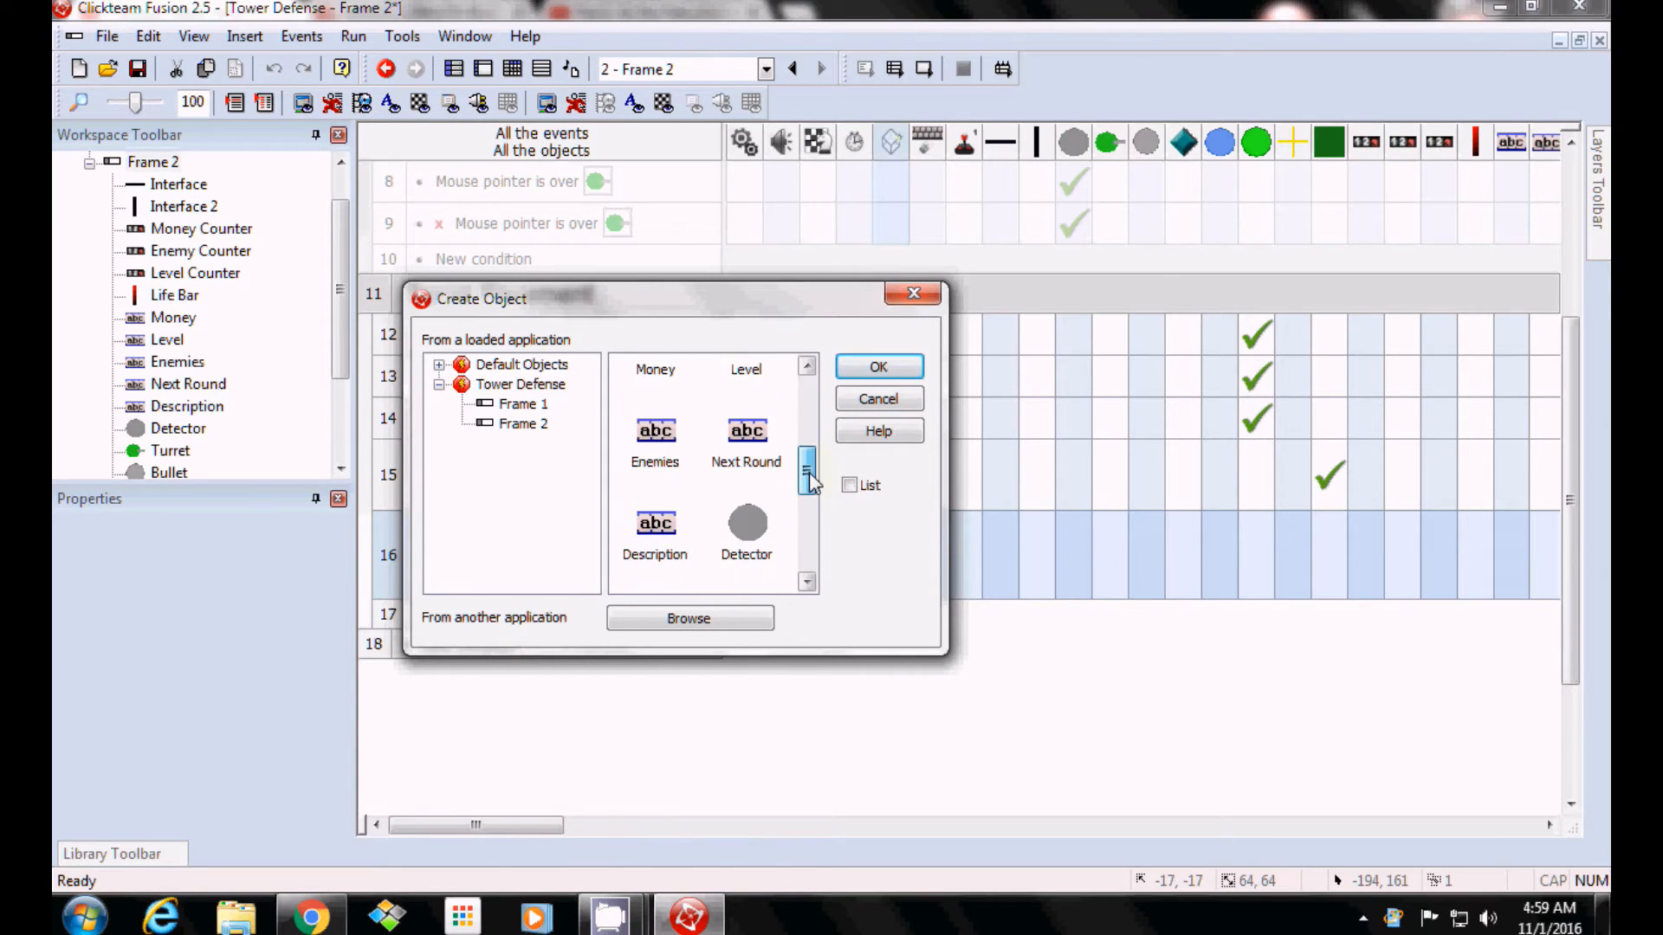
left_click(750, 527)
left_click(877, 367)
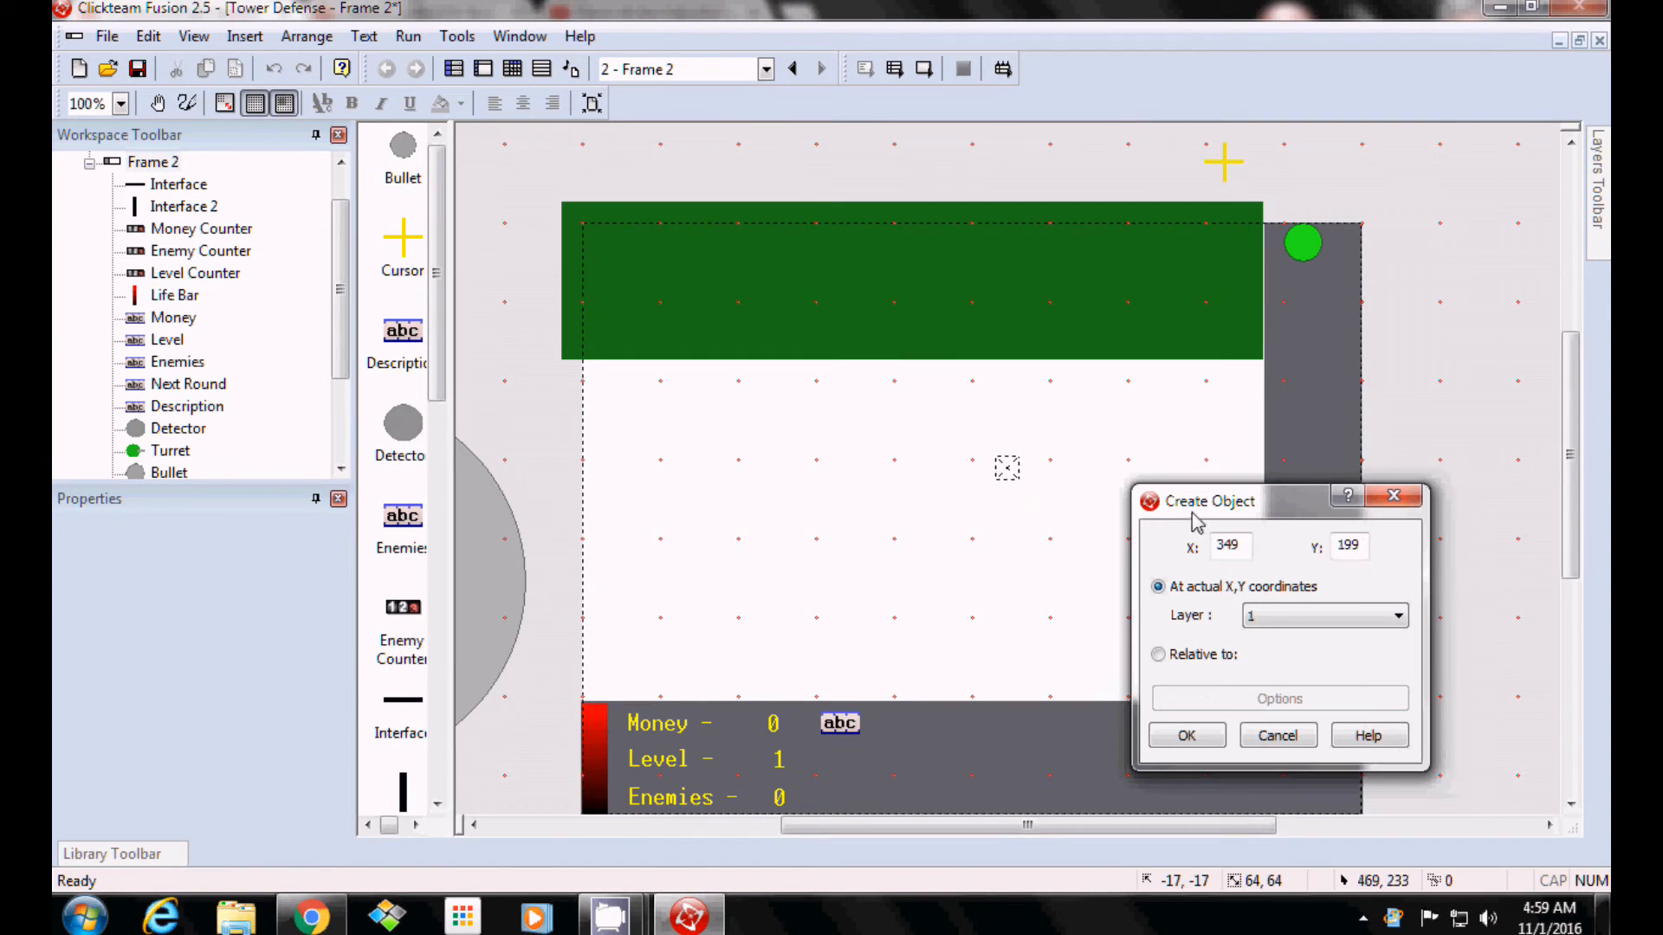
left_click(1217, 658)
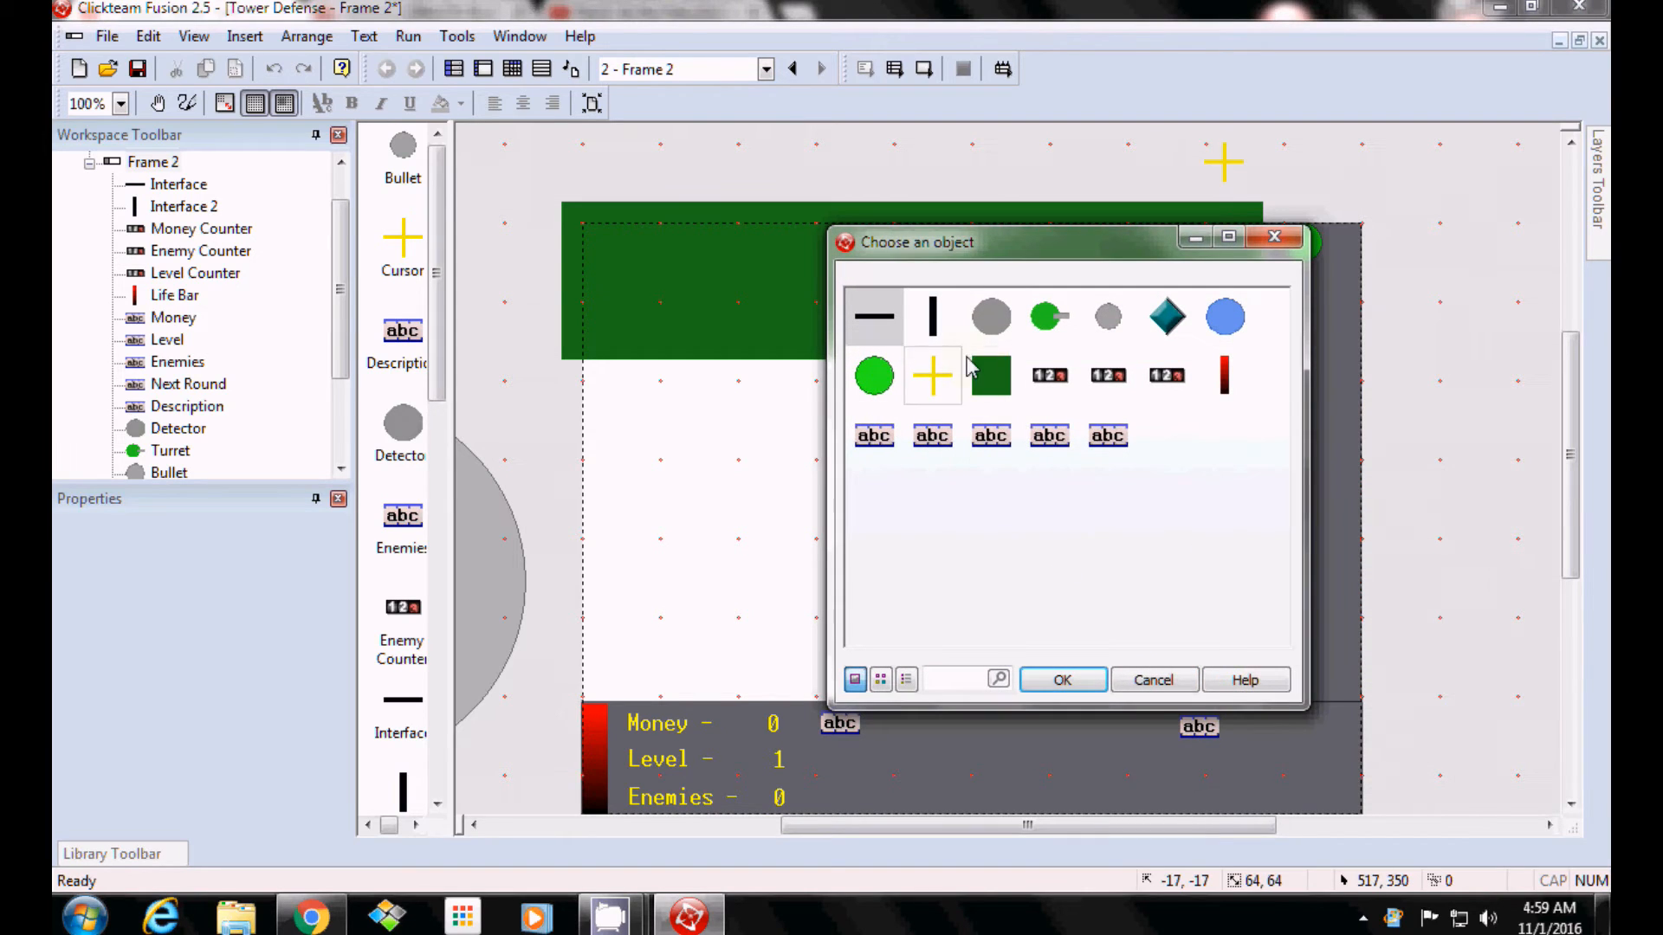
left_click(1049, 319)
left_click(1063, 680)
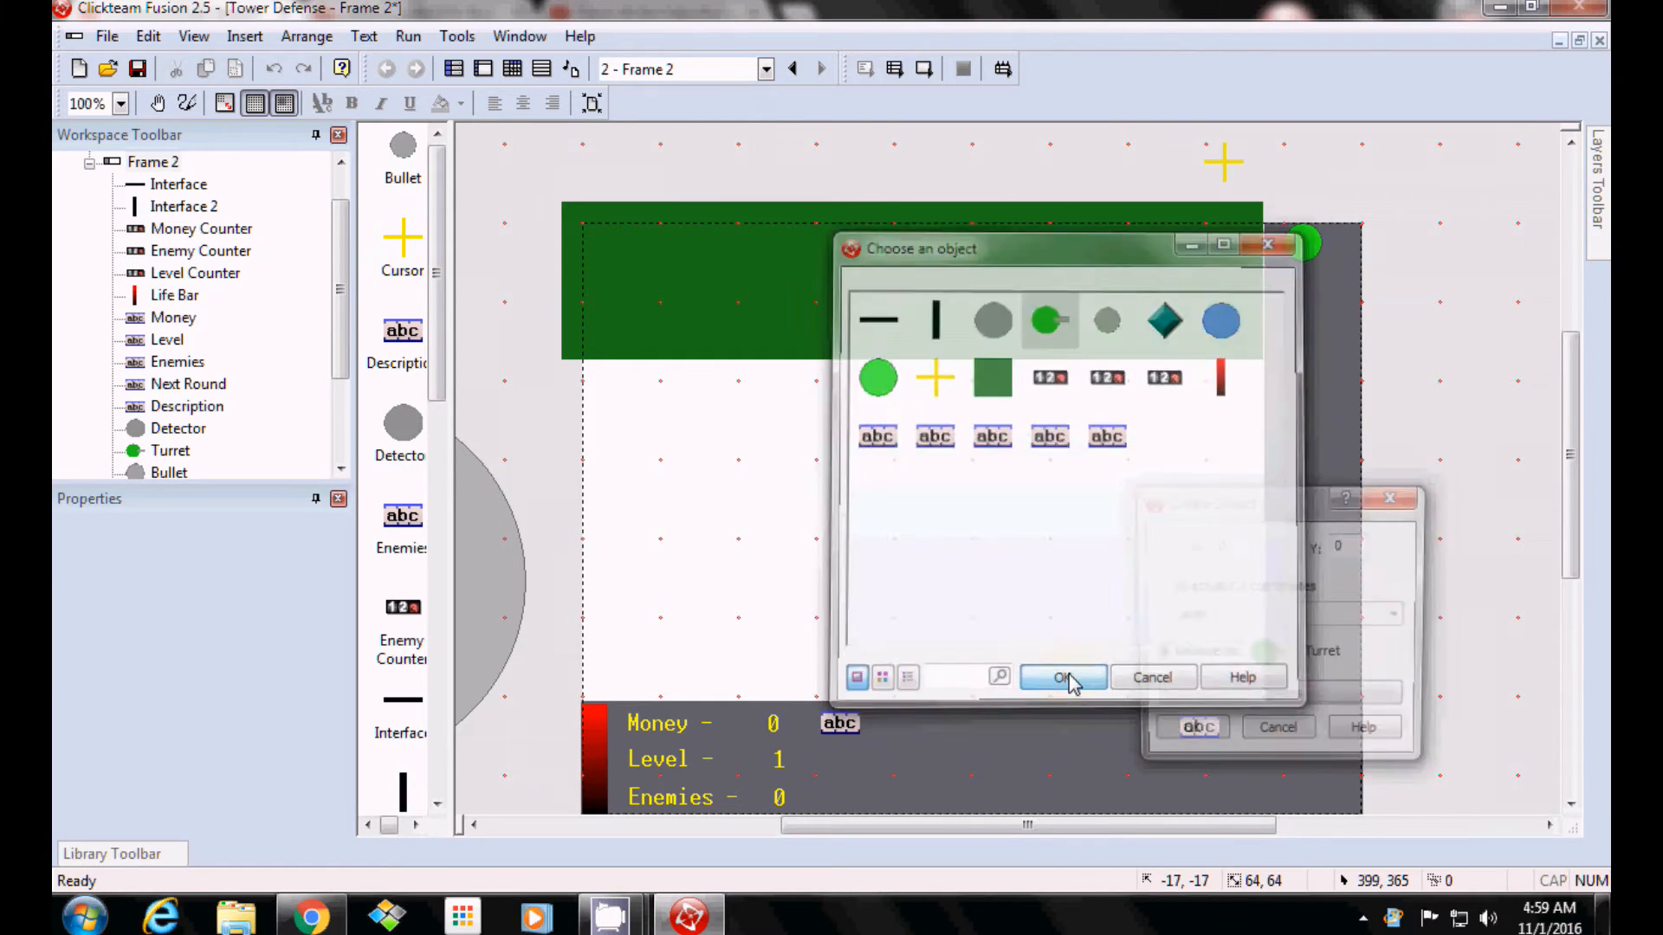
left_click(1187, 734)
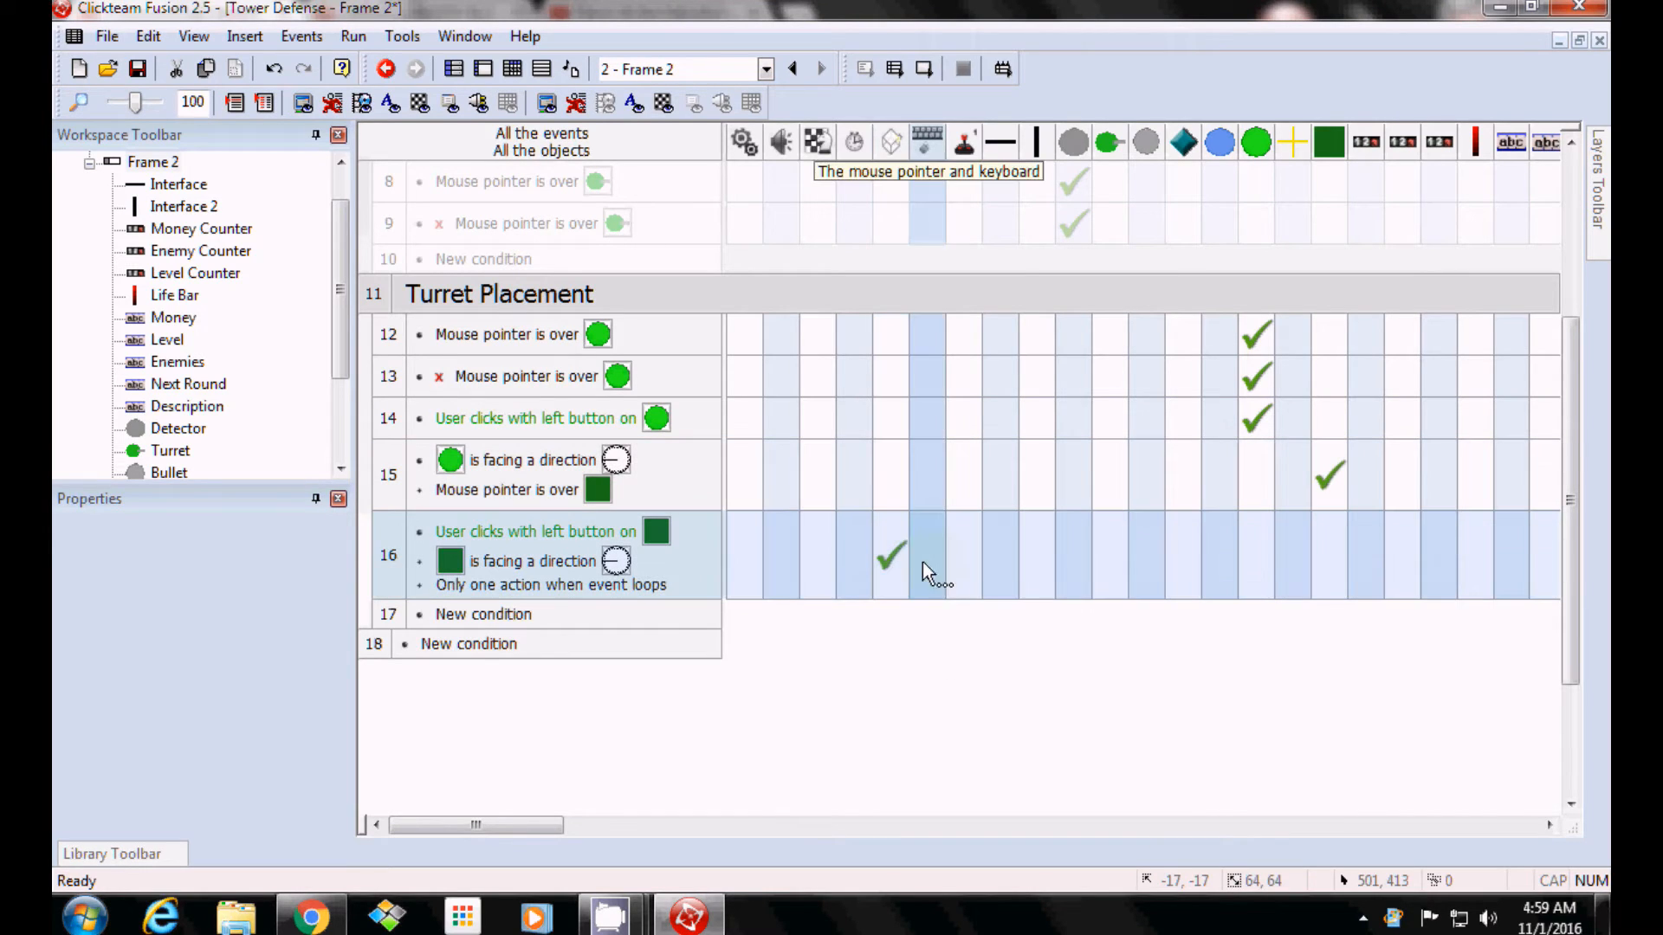
Add an action to event 12 that makes the Description text object reappear.
left_click(892, 554)
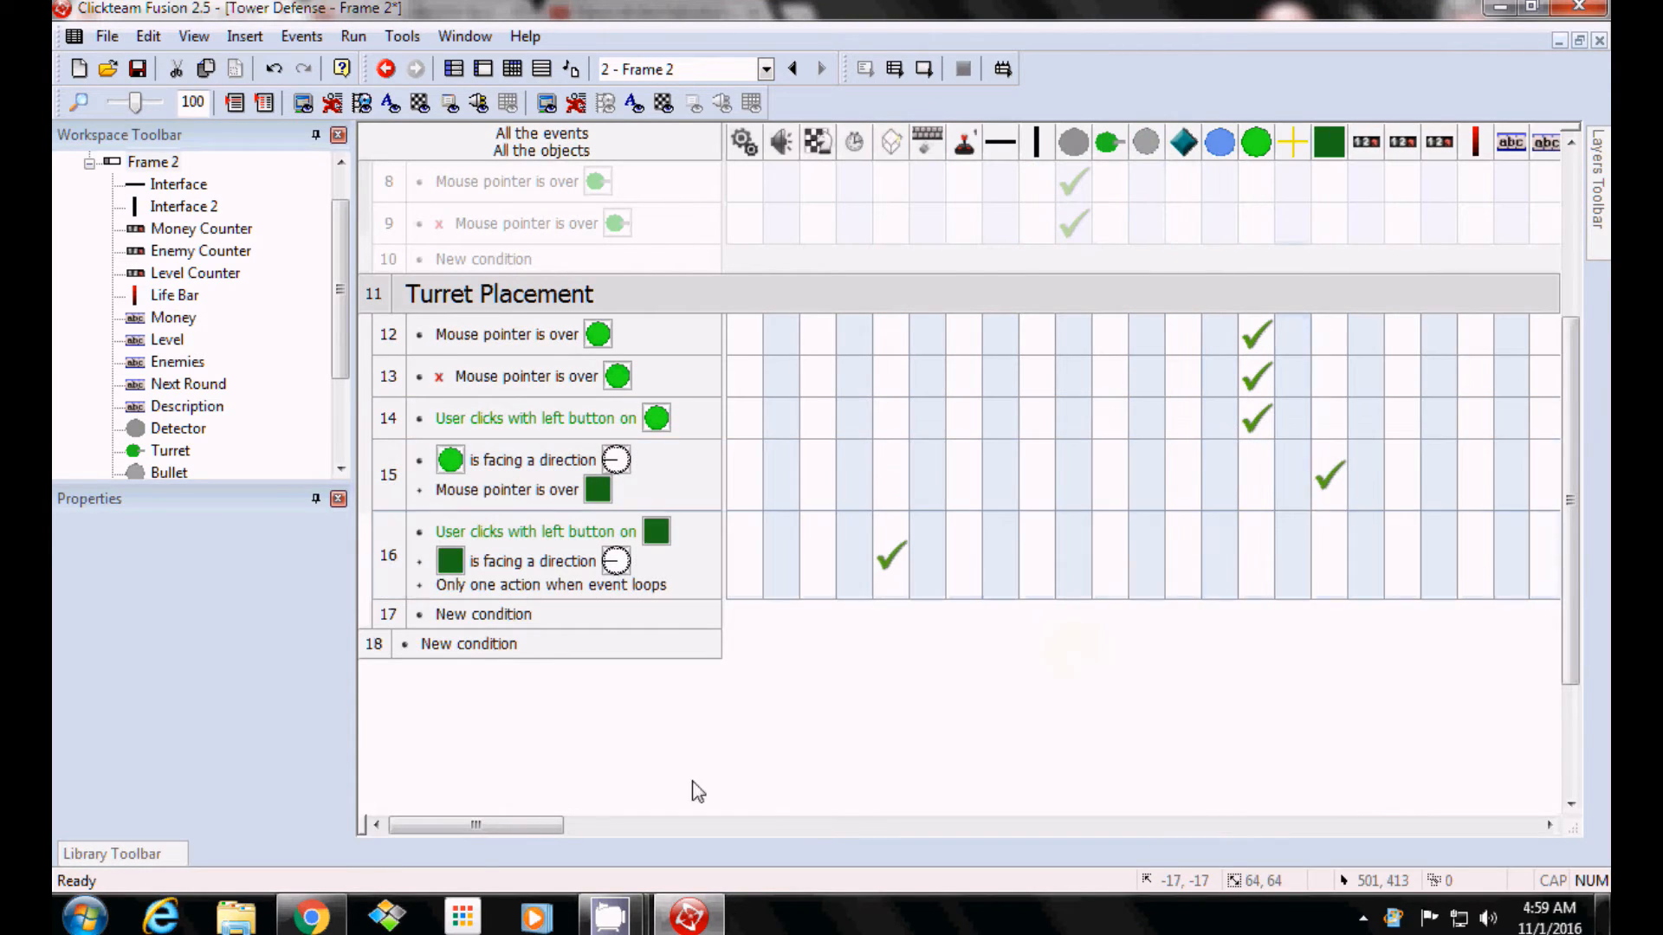
left_click_drag(539, 823, 1085, 822)
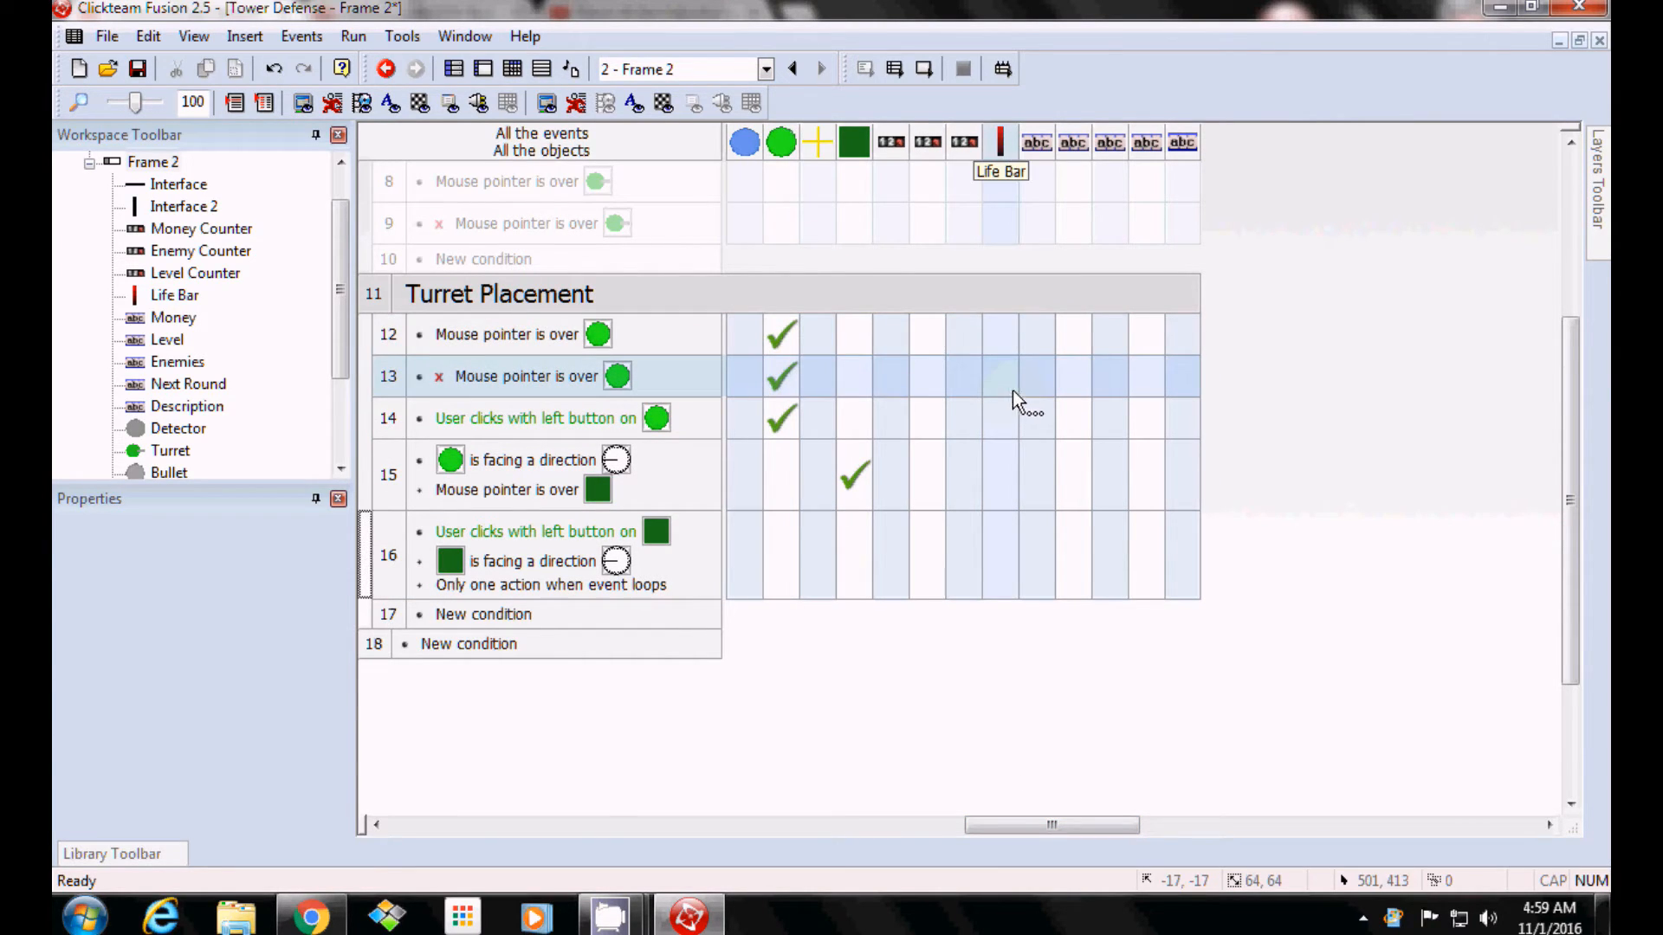
mouse_move(782, 334)
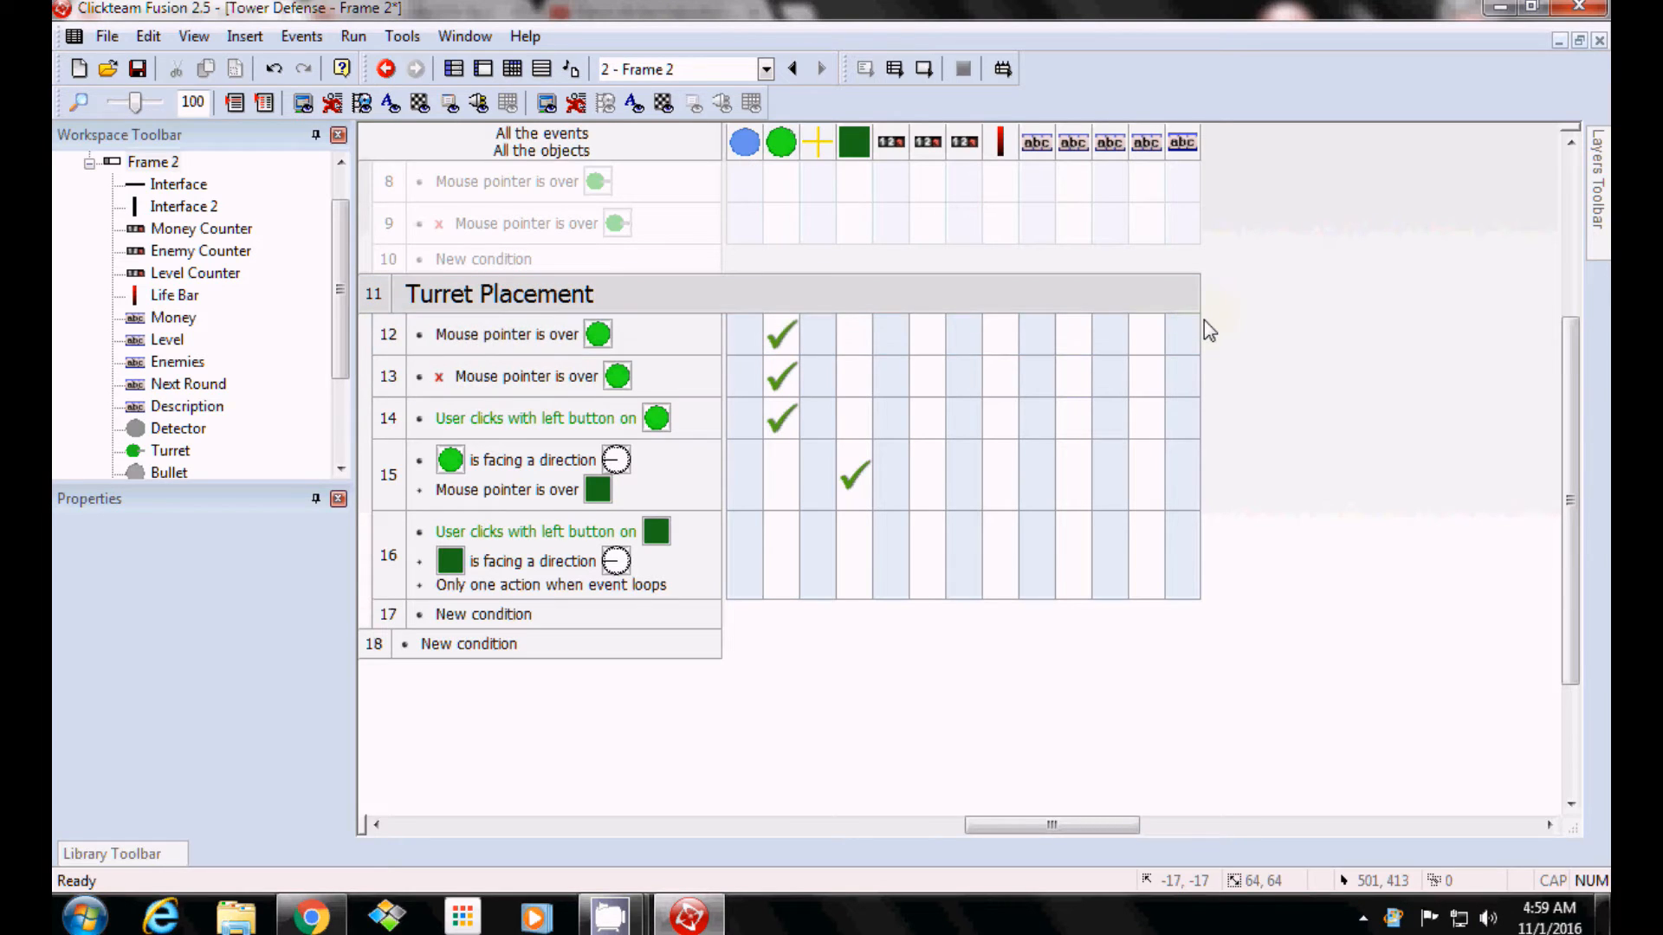
right_click(1184, 331)
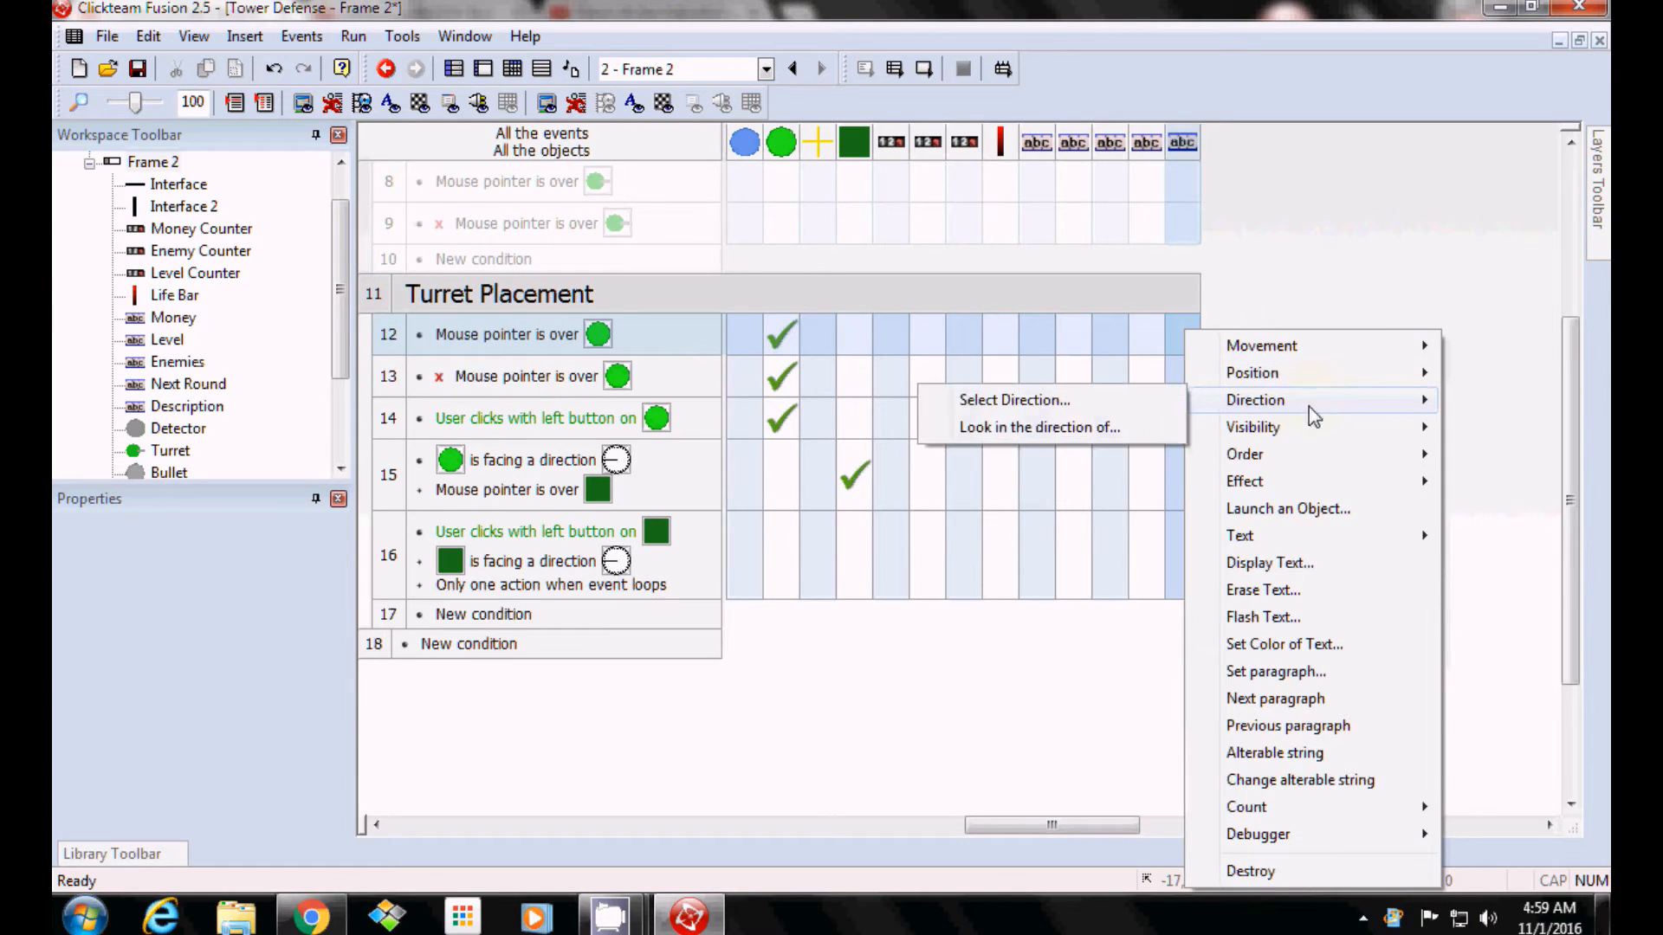
mouse_move(1256, 427)
left_click(1120, 451)
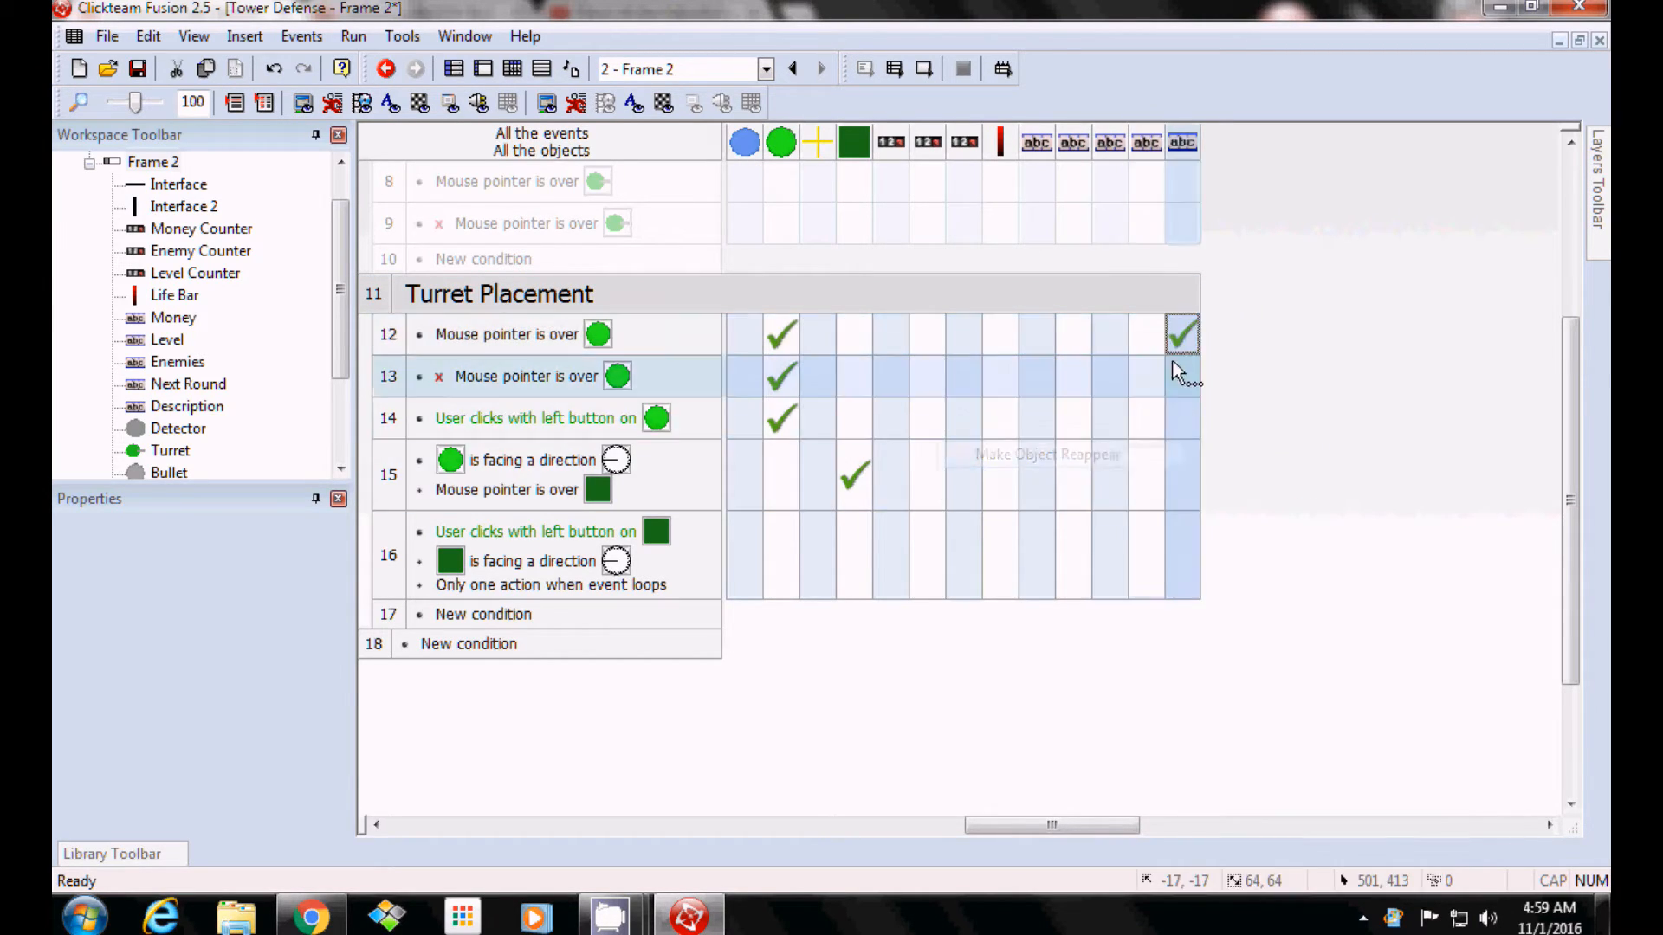
Add a Set paragraph action for the Description text in event 12, using paragraph 1, "Fires a single projectile towards the ta...".
right_click(1180, 336)
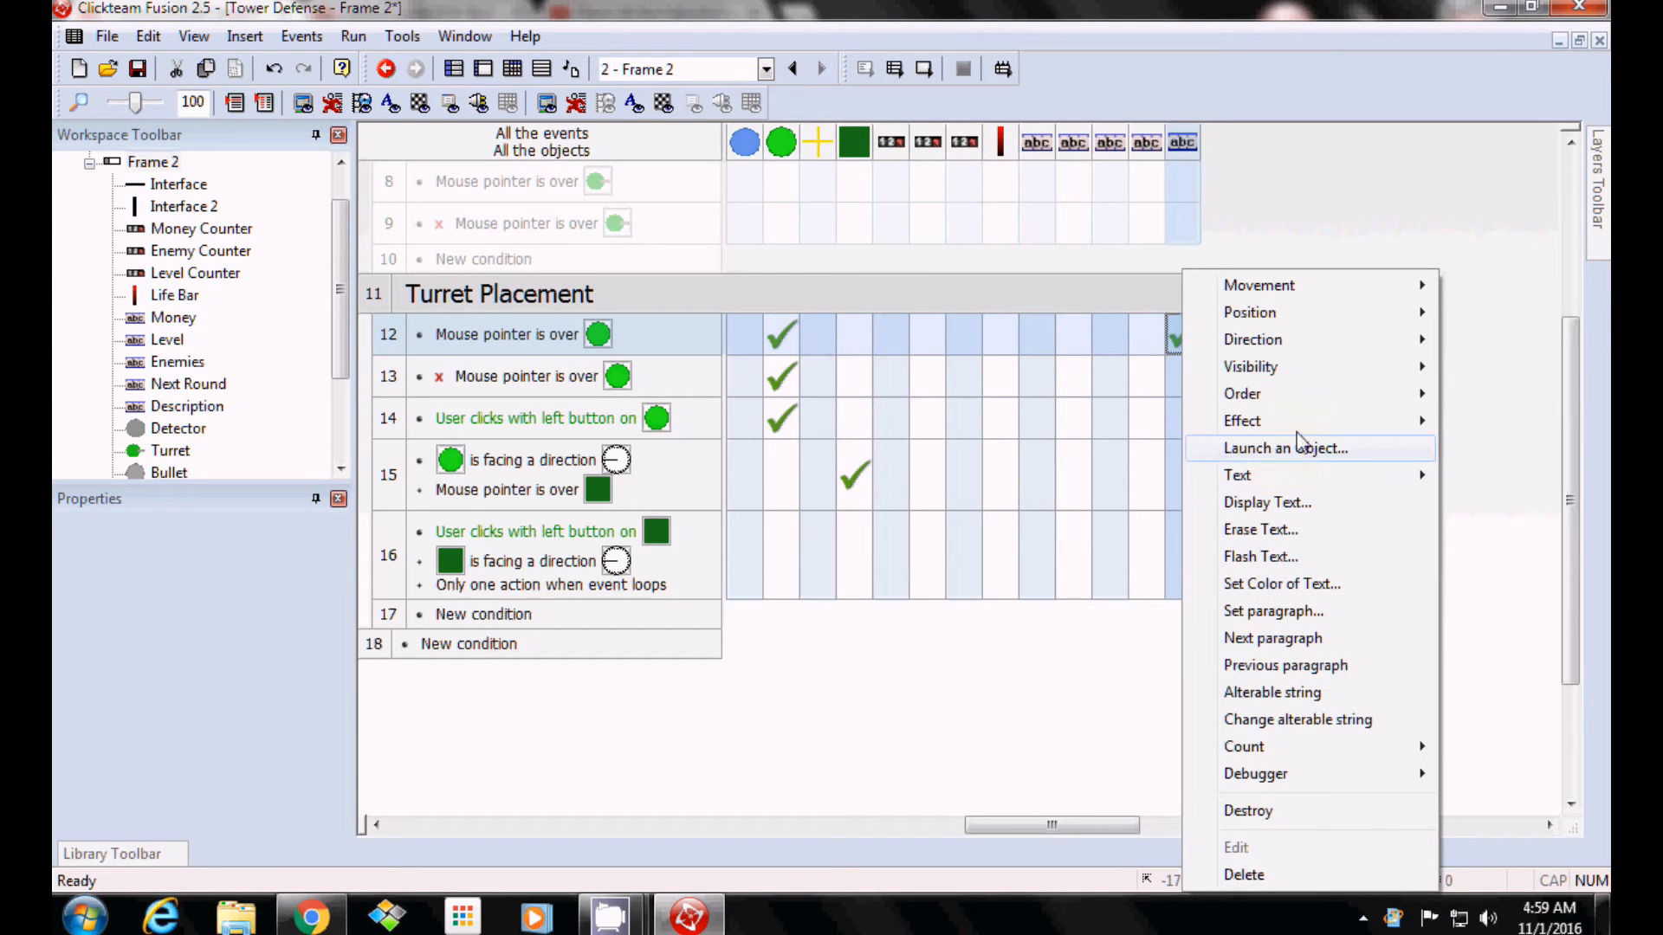
left_click(1273, 611)
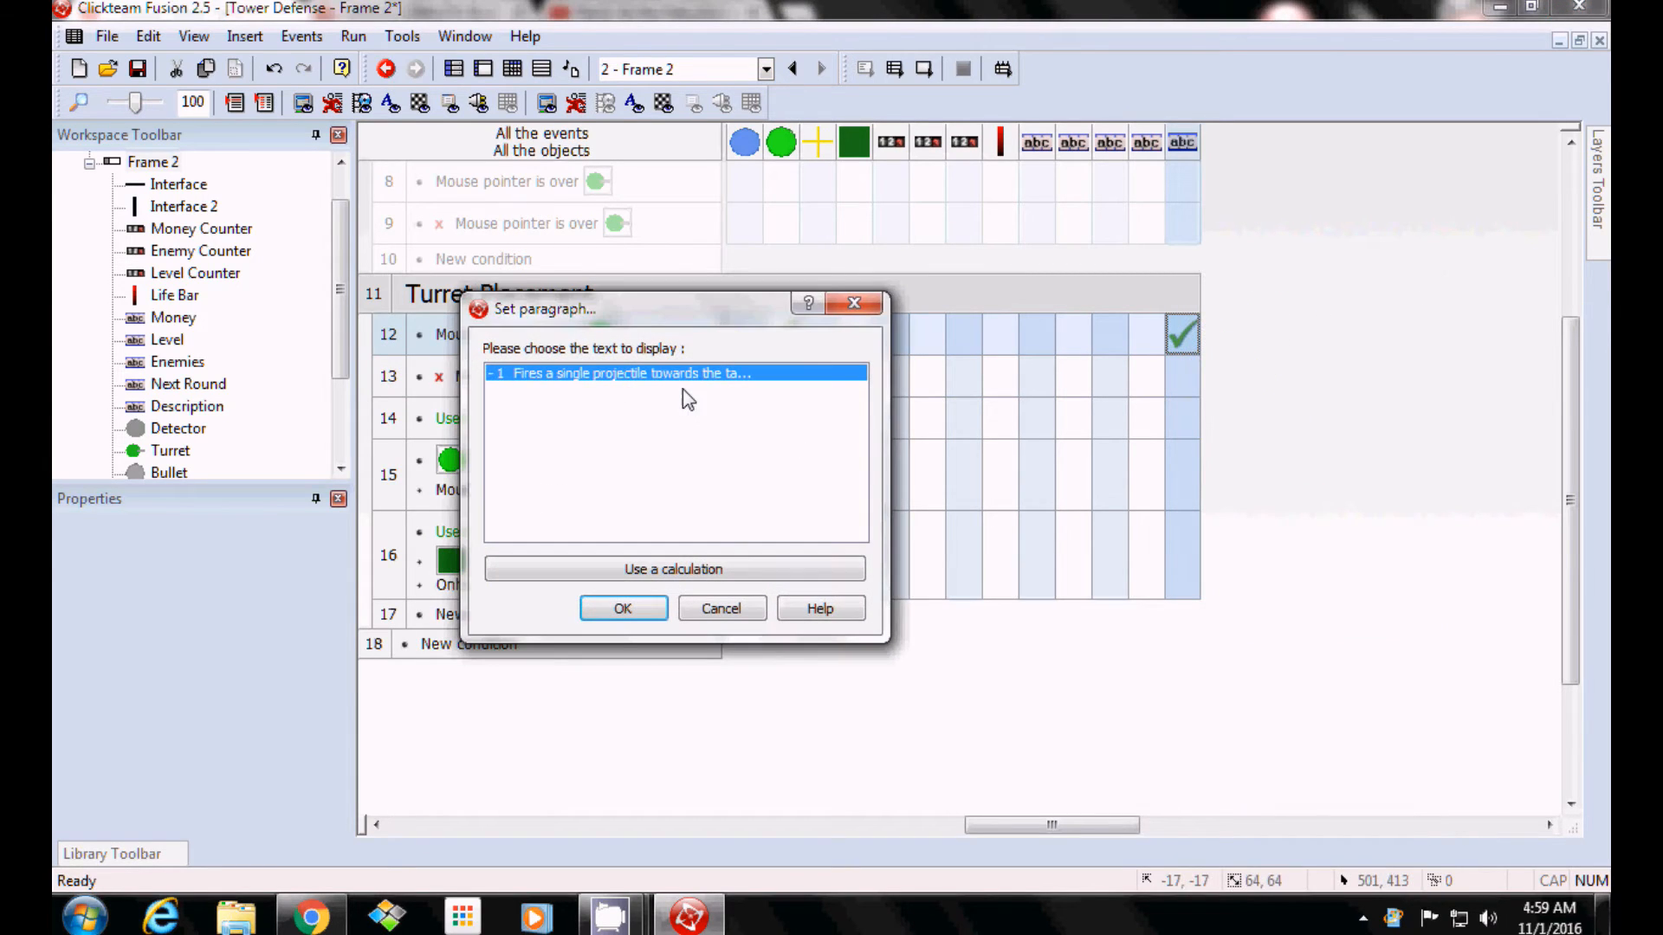
left_click(625, 610)
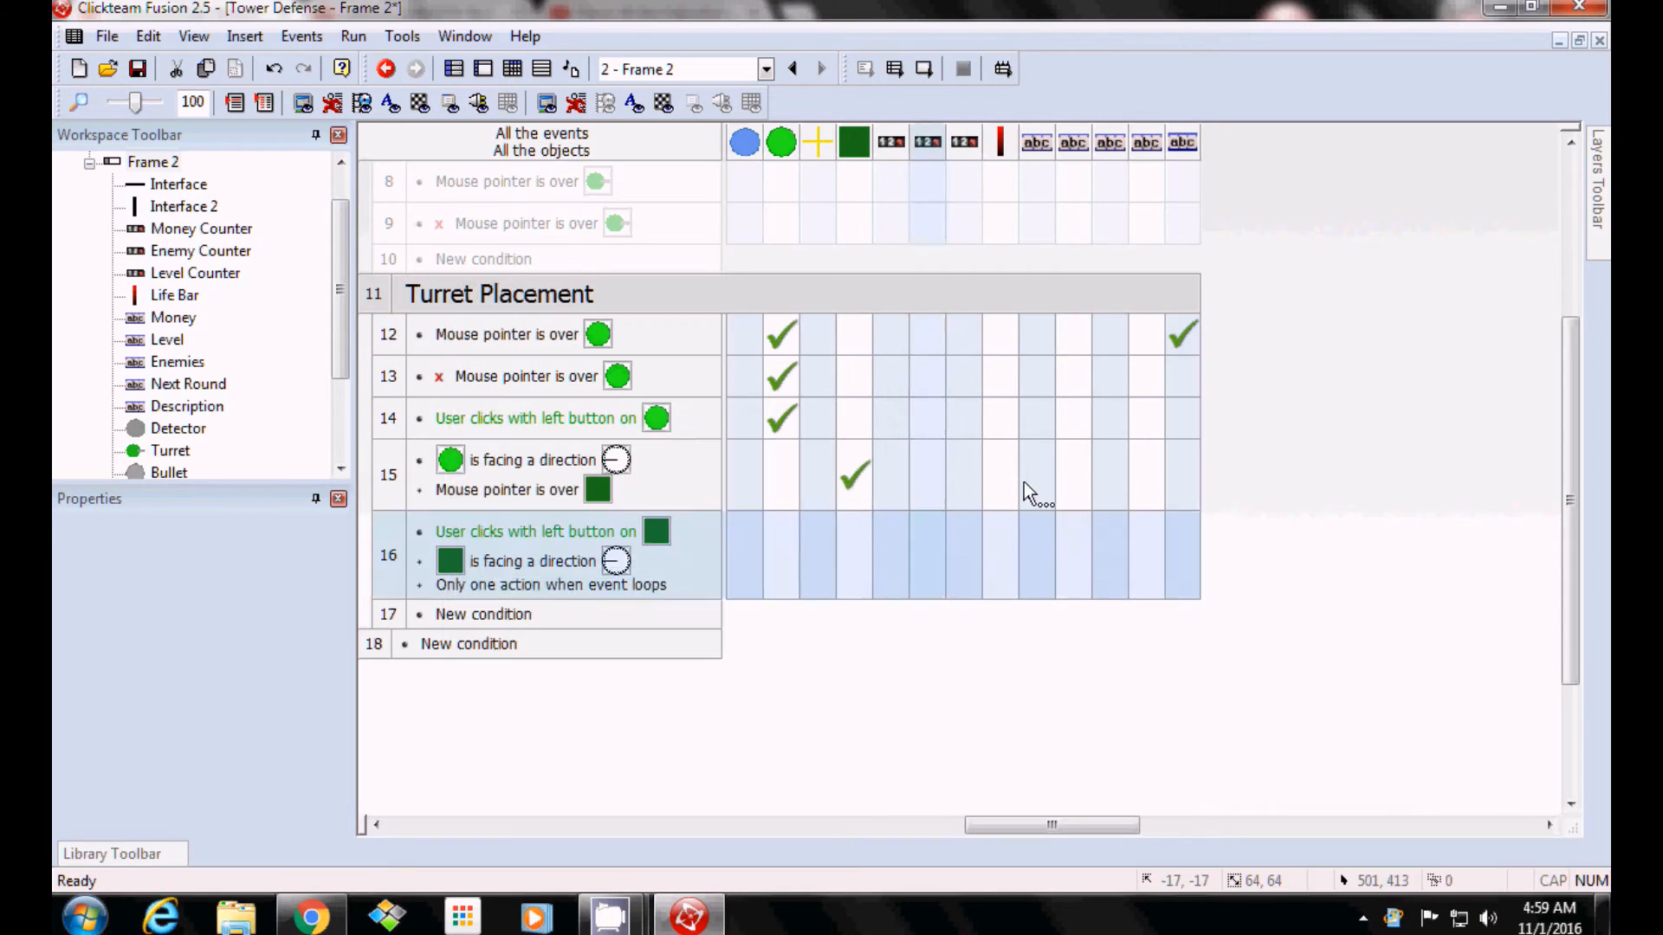
Add an action to event 13 that makes the Description text invisible.
right_click(1187, 387)
mouse_move(1377, 433)
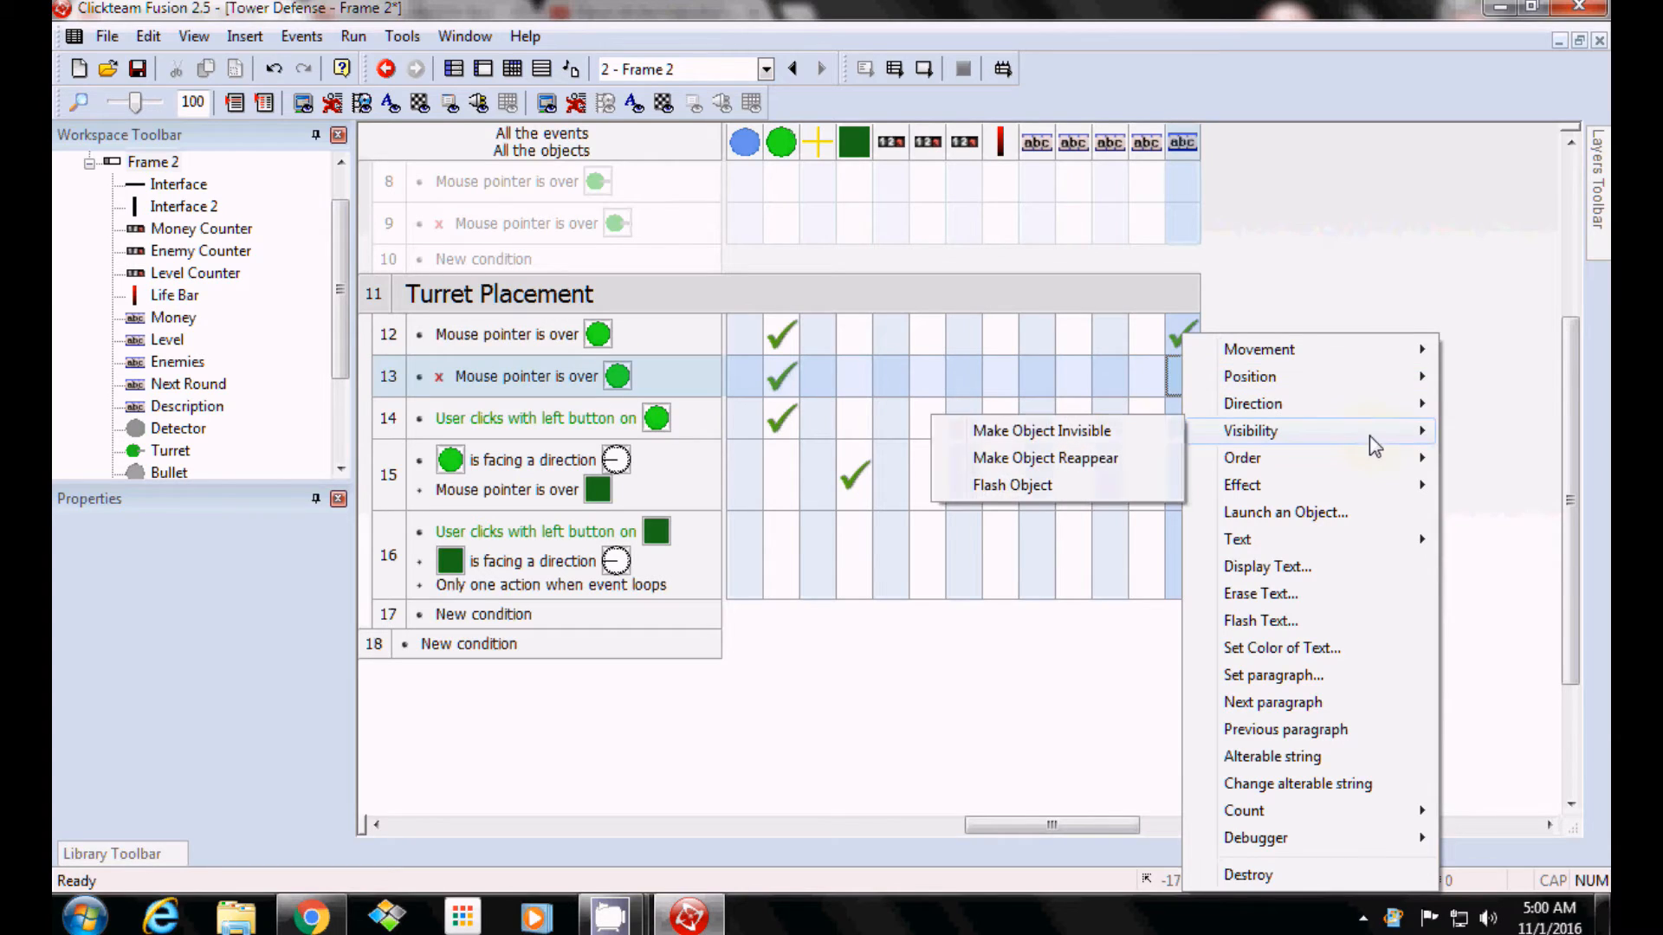
left_click(1048, 431)
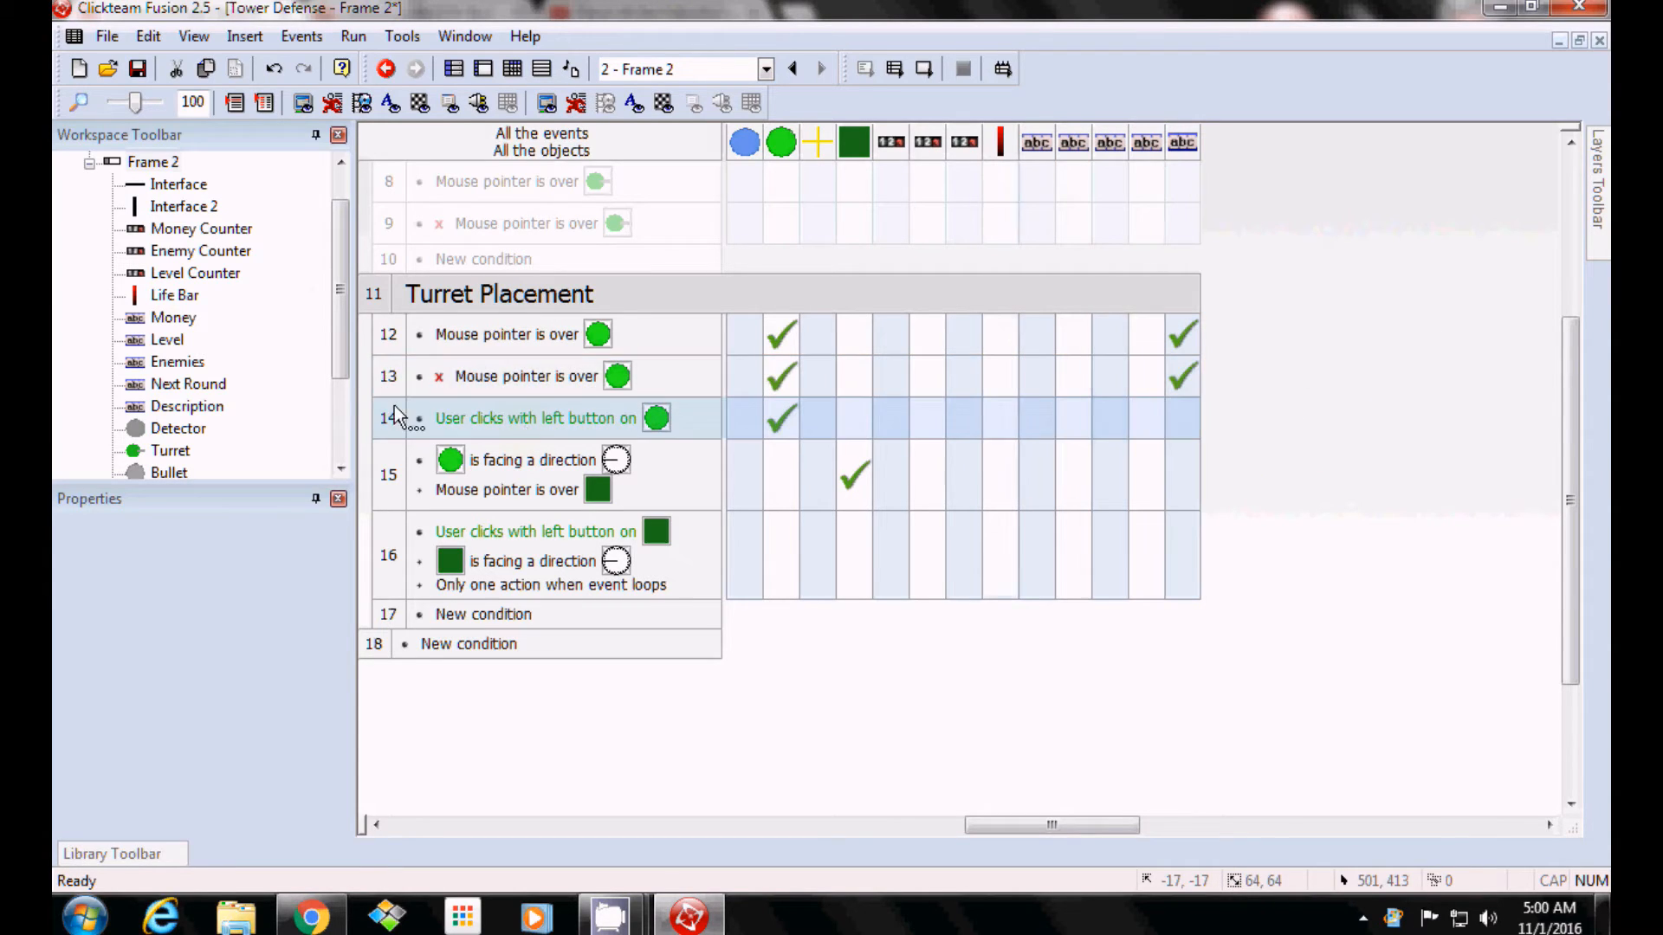
Save the project, run the current frame as a test, and close the game window.
left_click(137, 69)
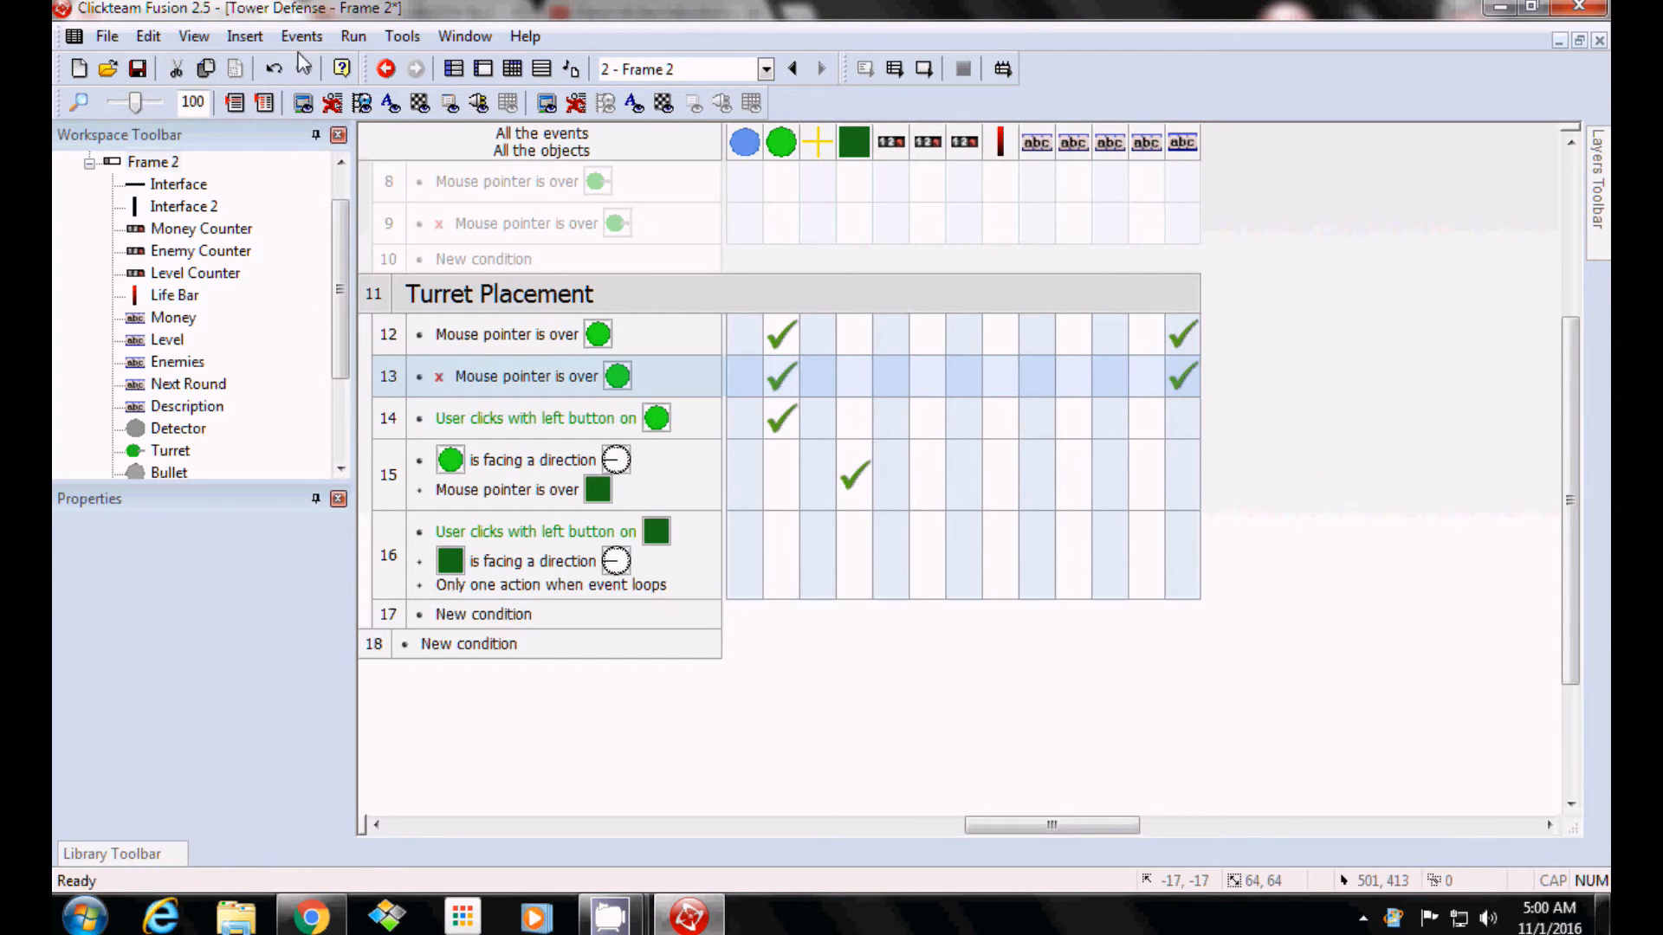
left_click(354, 36)
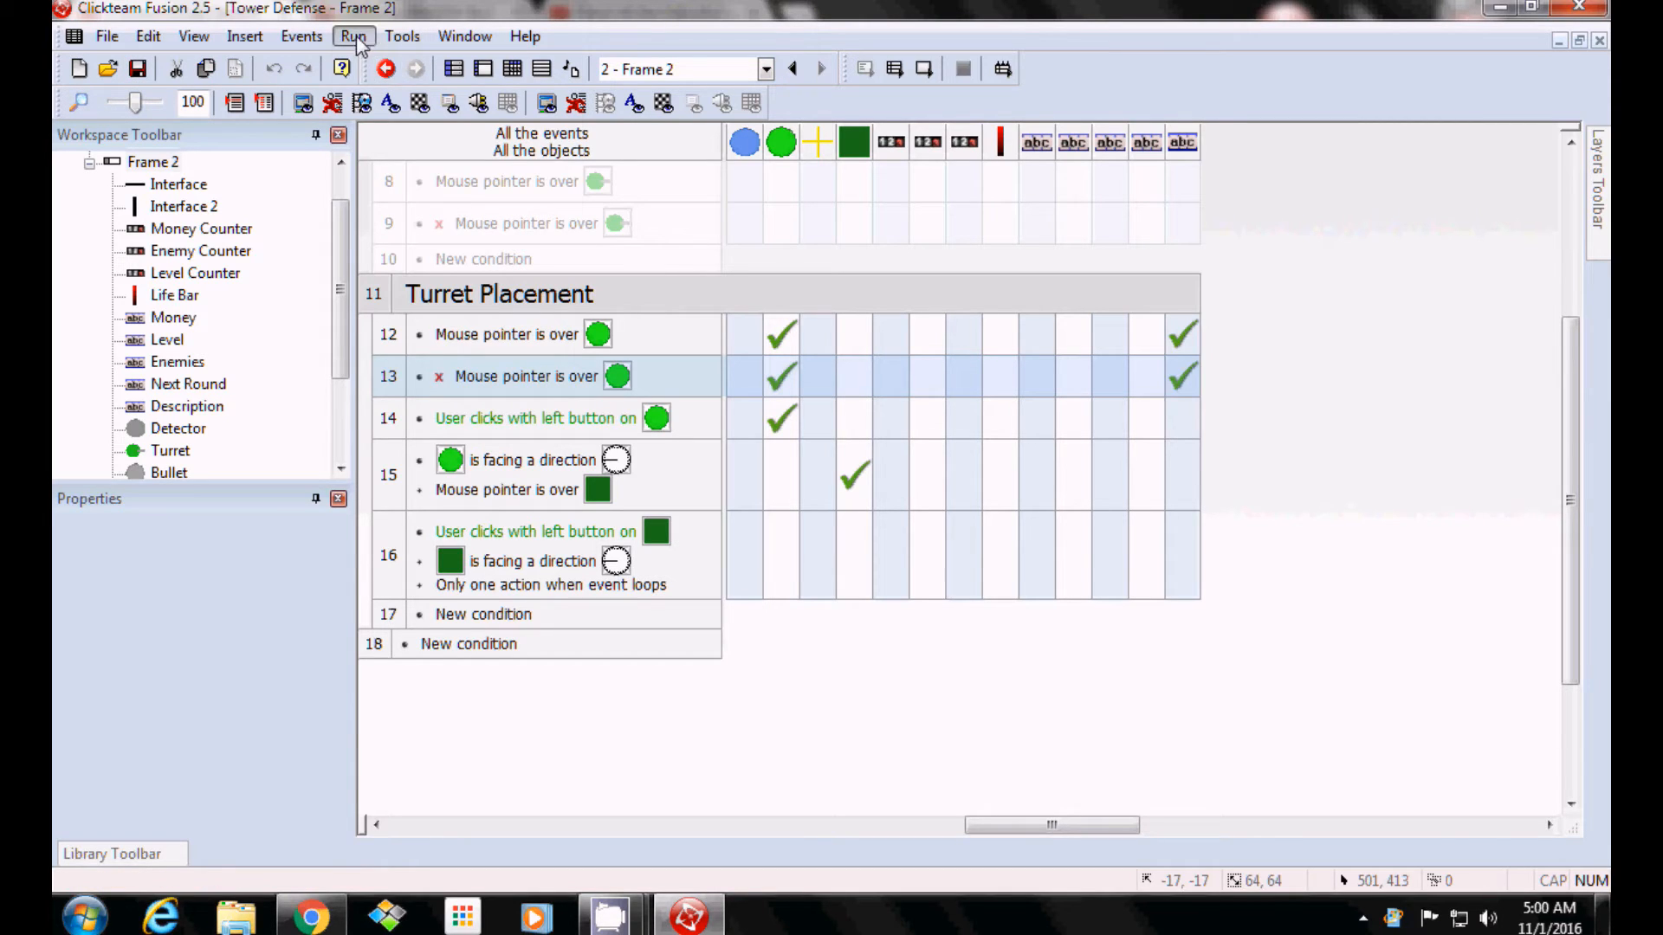
left_click(423, 119)
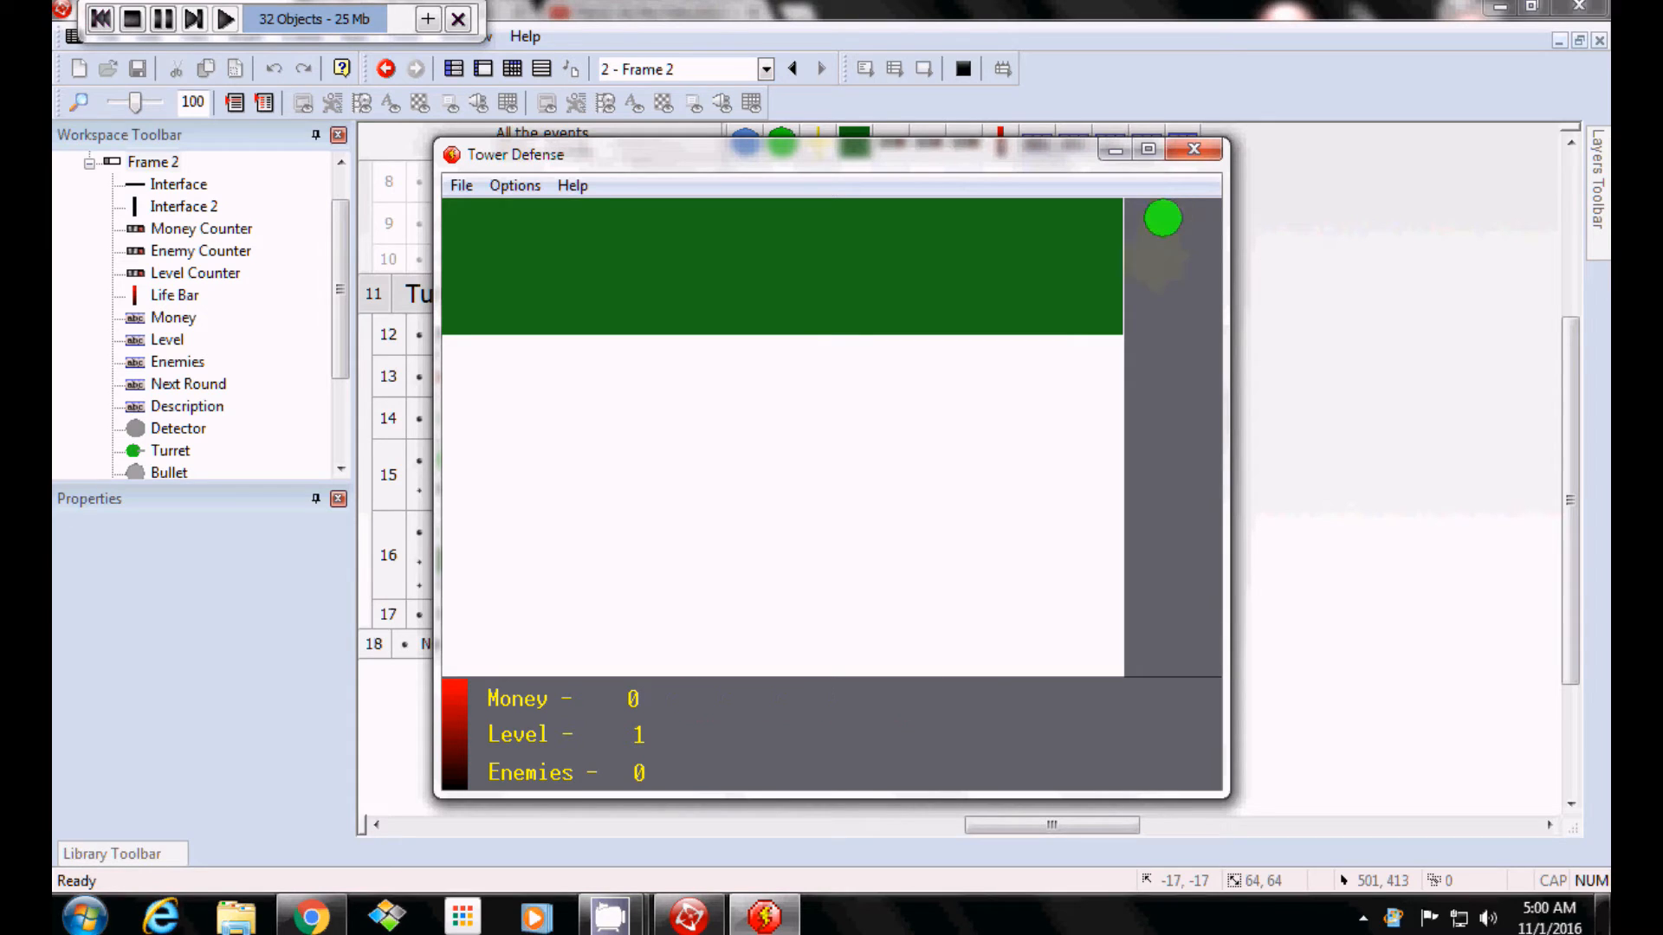
left_click(1193, 149)
Delete the mouse pointer and keyboard action from the Always event at the start of the event list.
left_click_drag(1573, 436, 1551, 225)
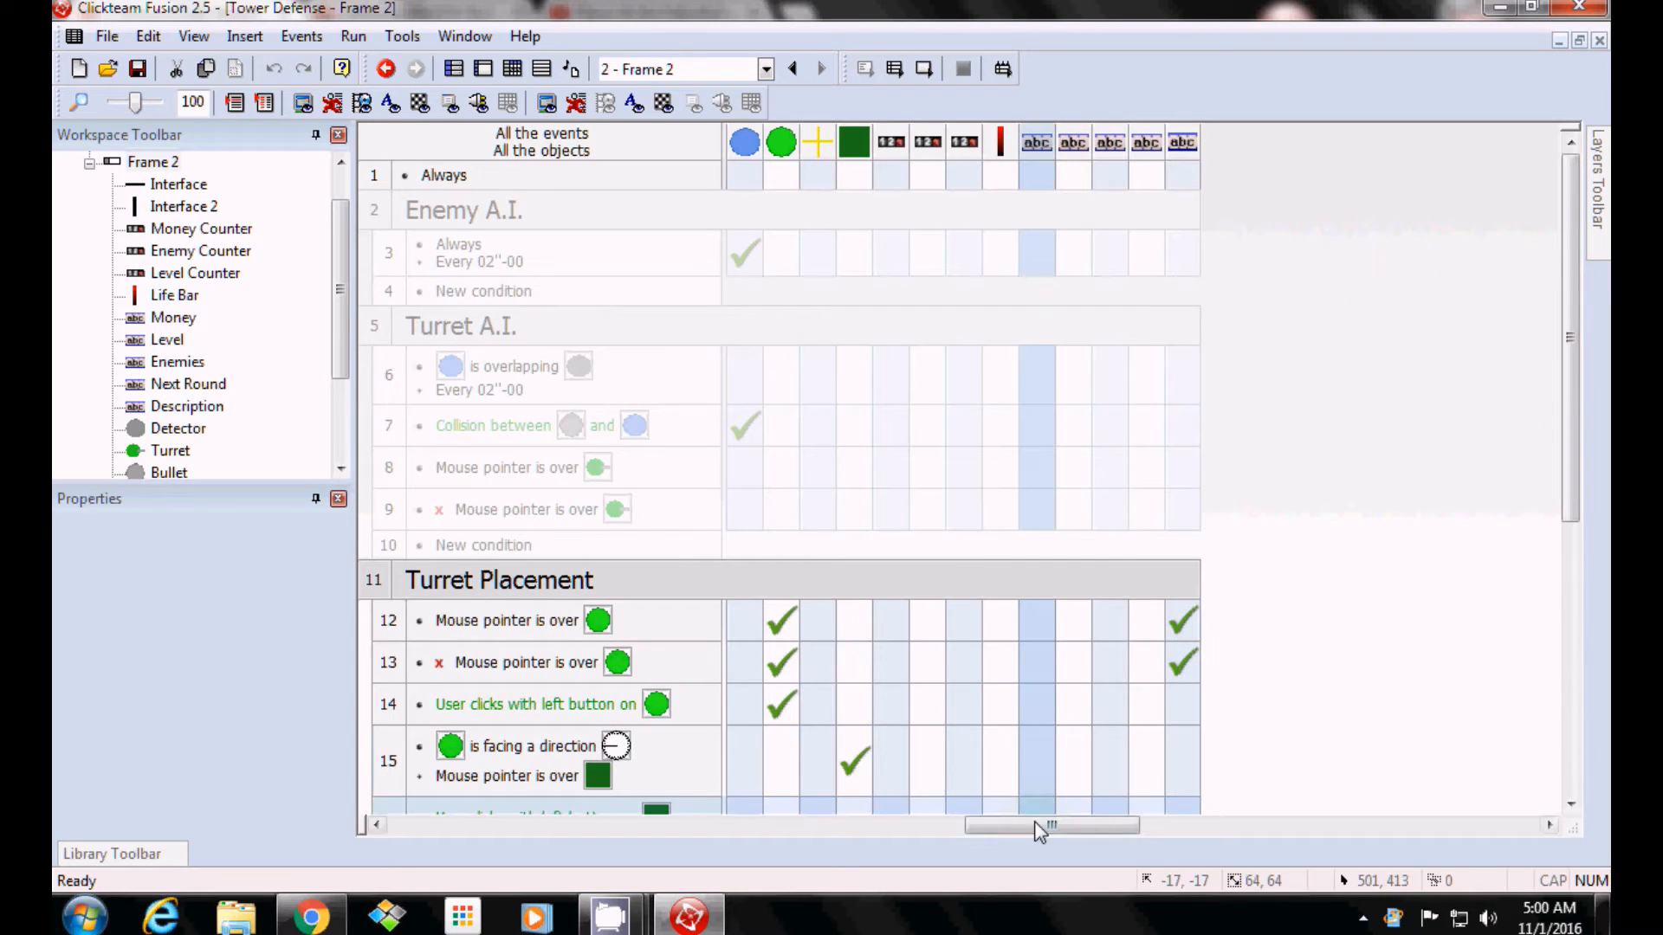
left_click_drag(1039, 825, 463, 824)
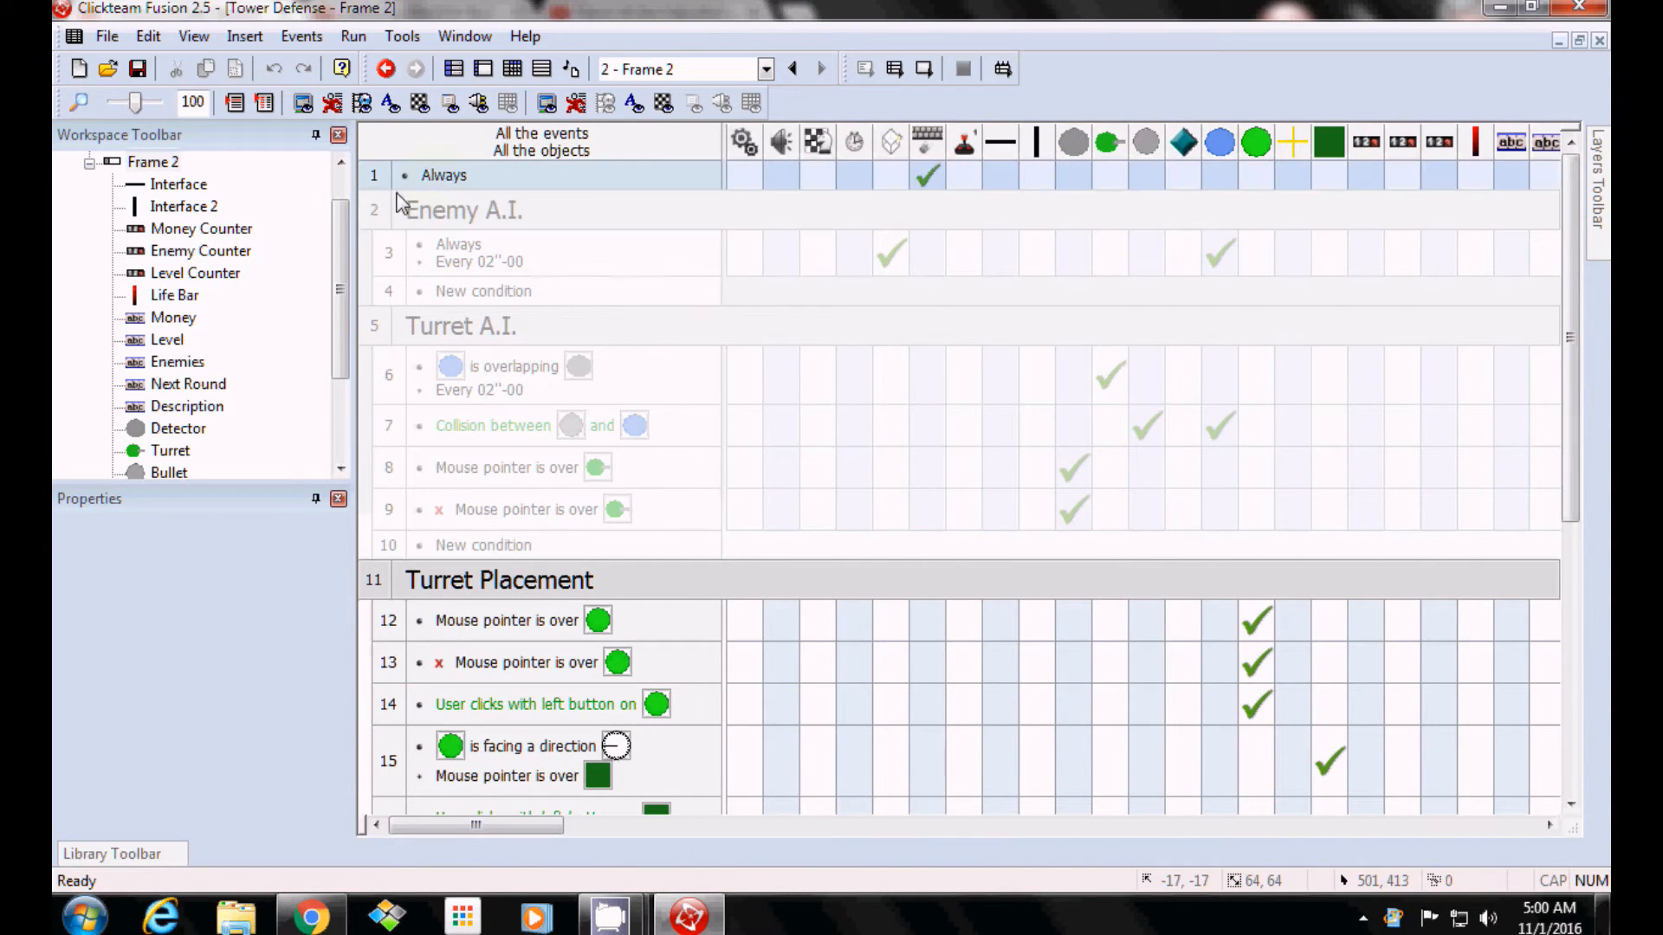
scroll(414, 459, "down", 3)
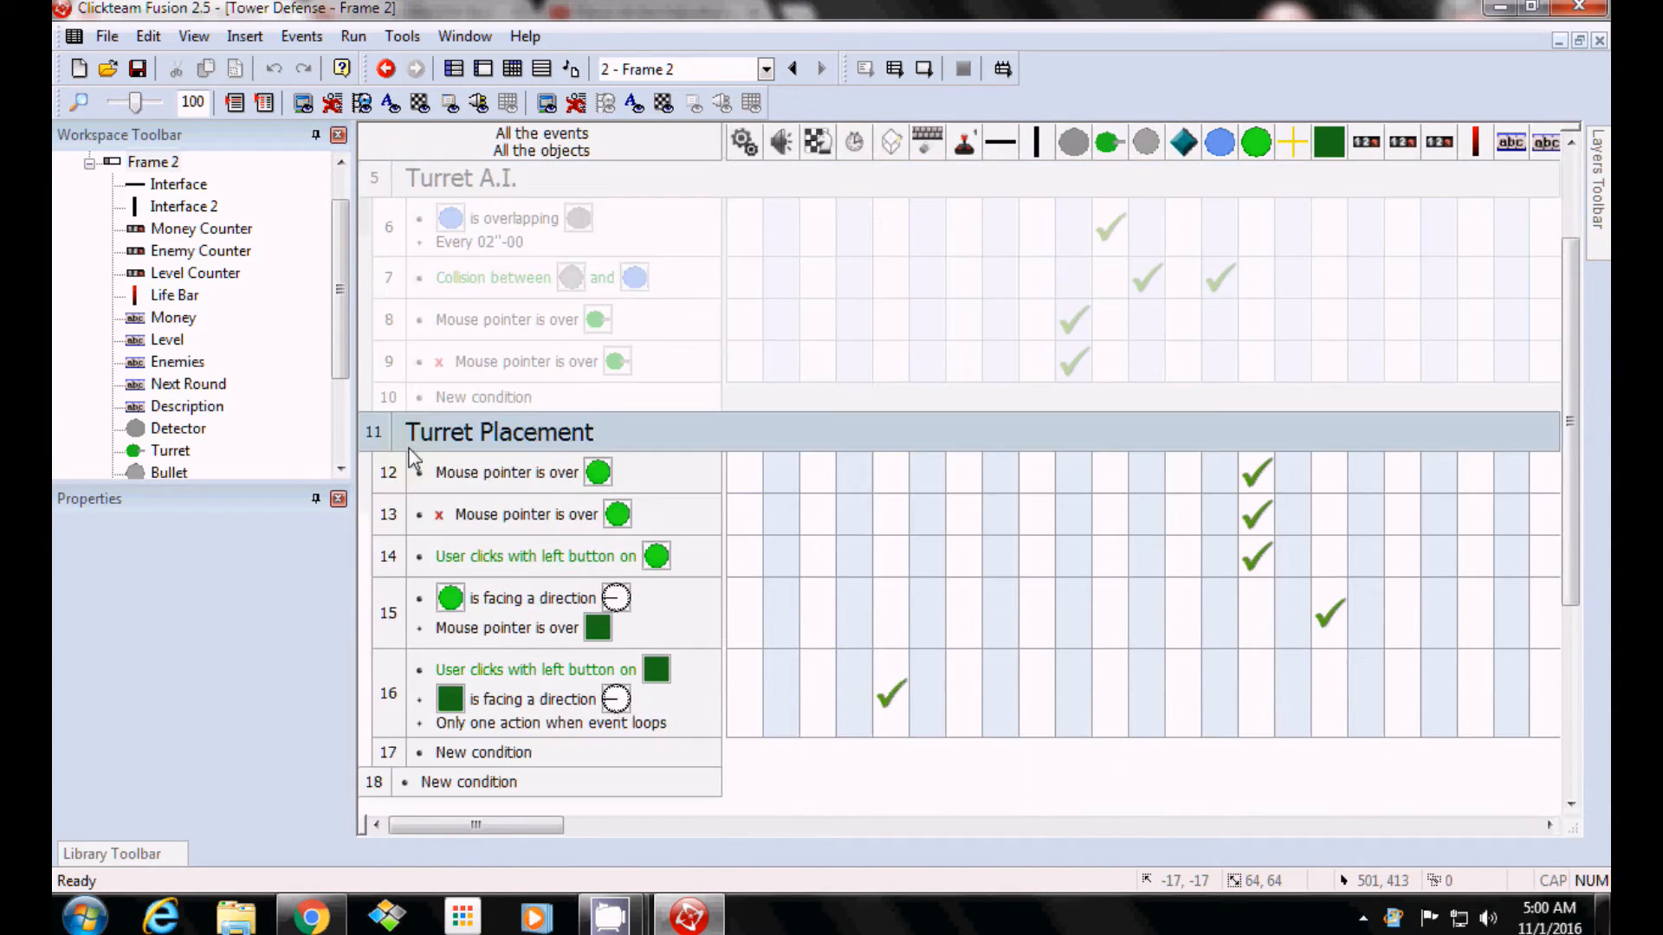
scroll(445, 499, "down", 3)
scroll(620, 531, "up", 6)
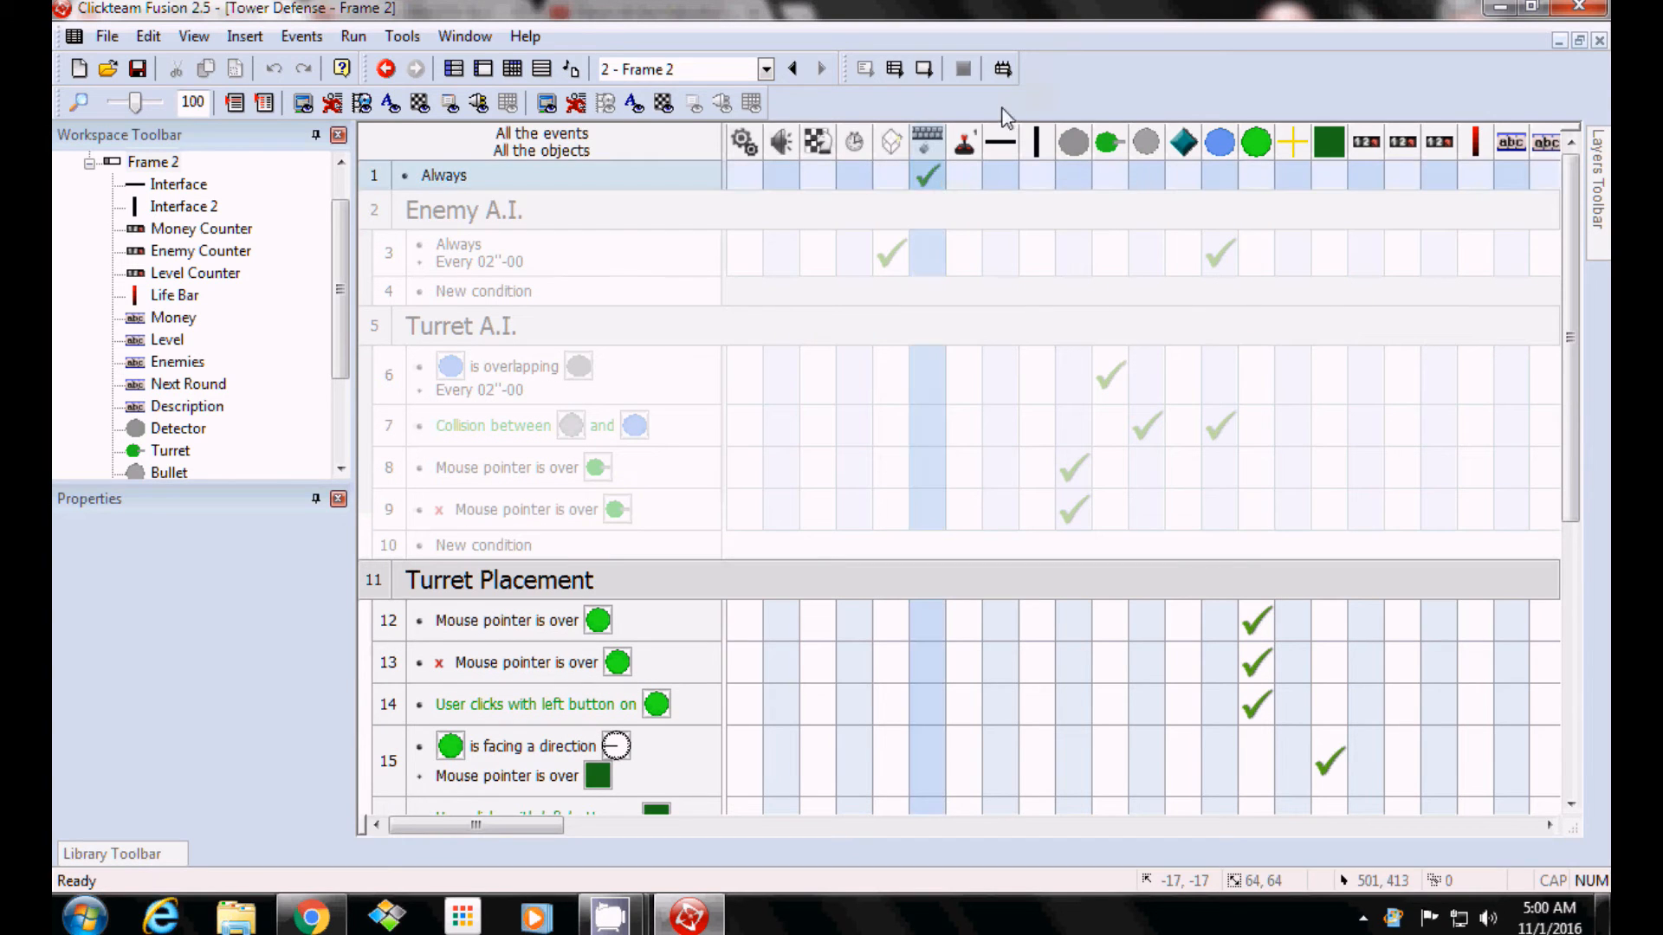
Add a new Always event and move it to the very start of the event list.
scroll(657, 408, "down", 6)
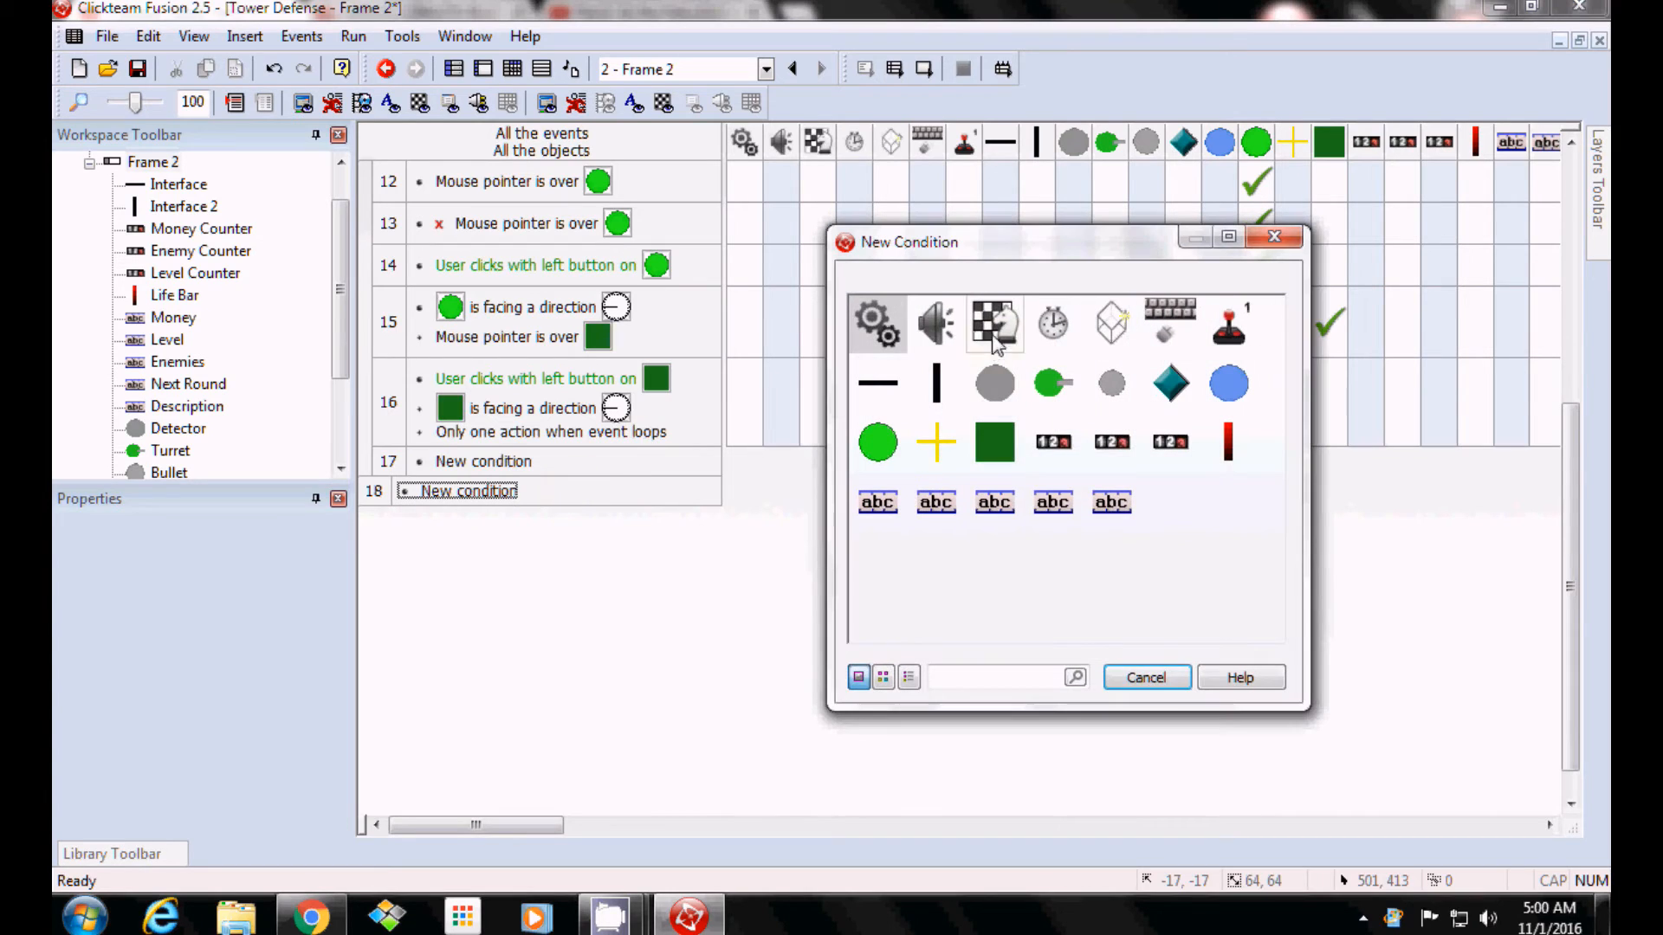
left_click(879, 326)
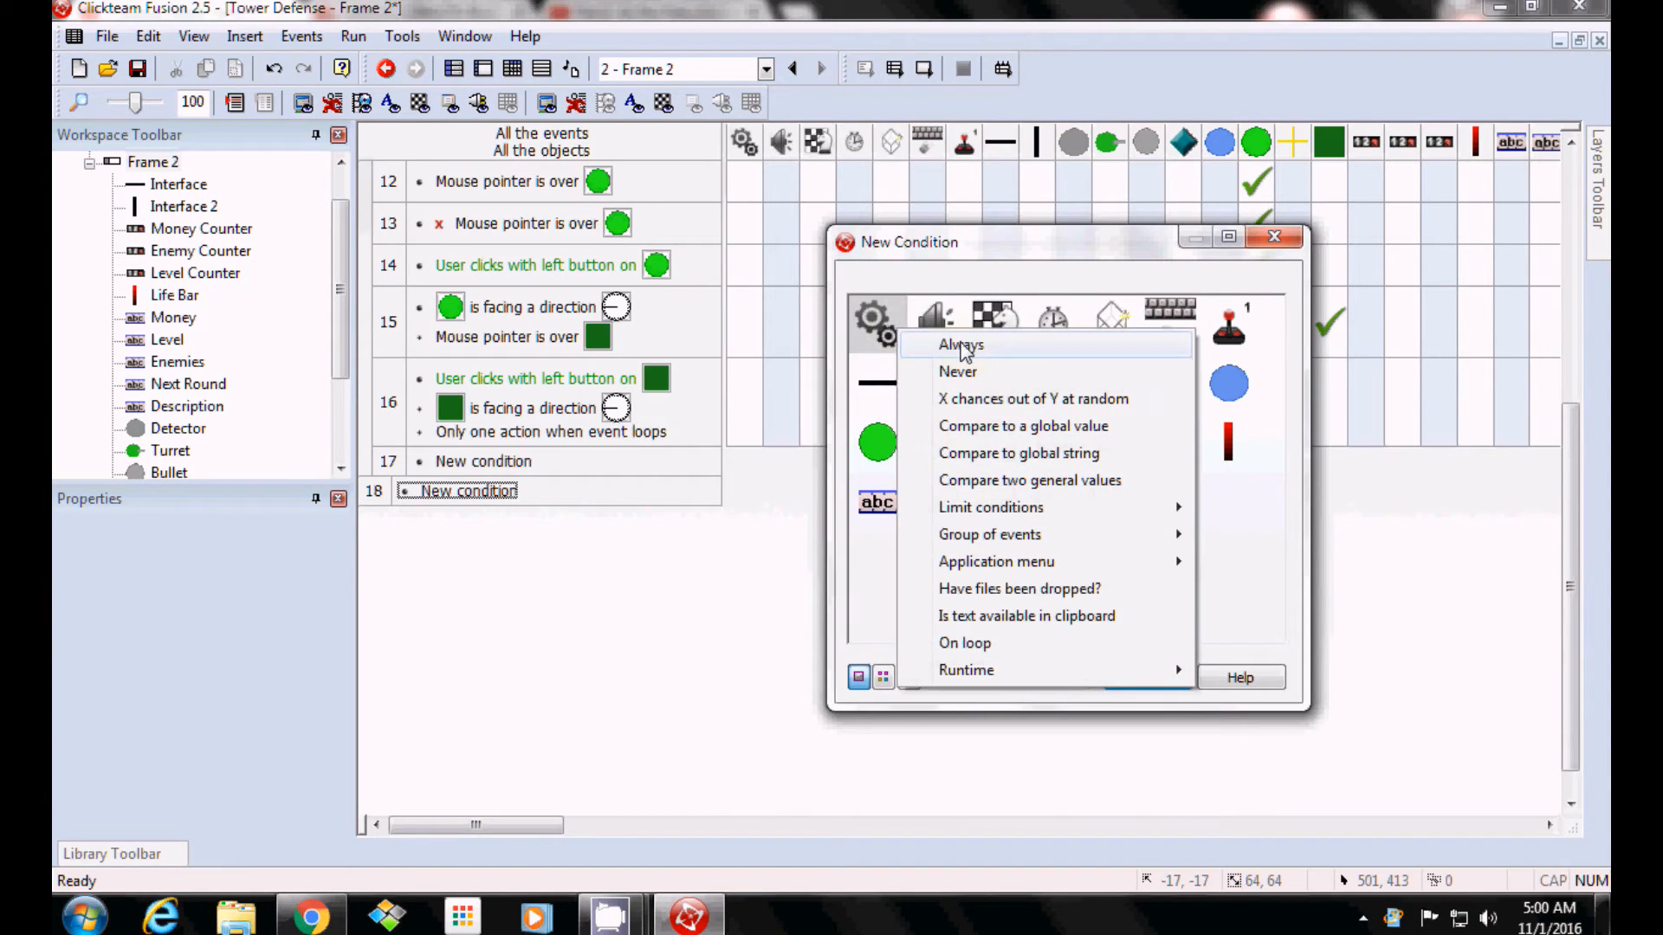
left_click(961, 345)
left_click(381, 491)
scroll(388, 408, "up", 1)
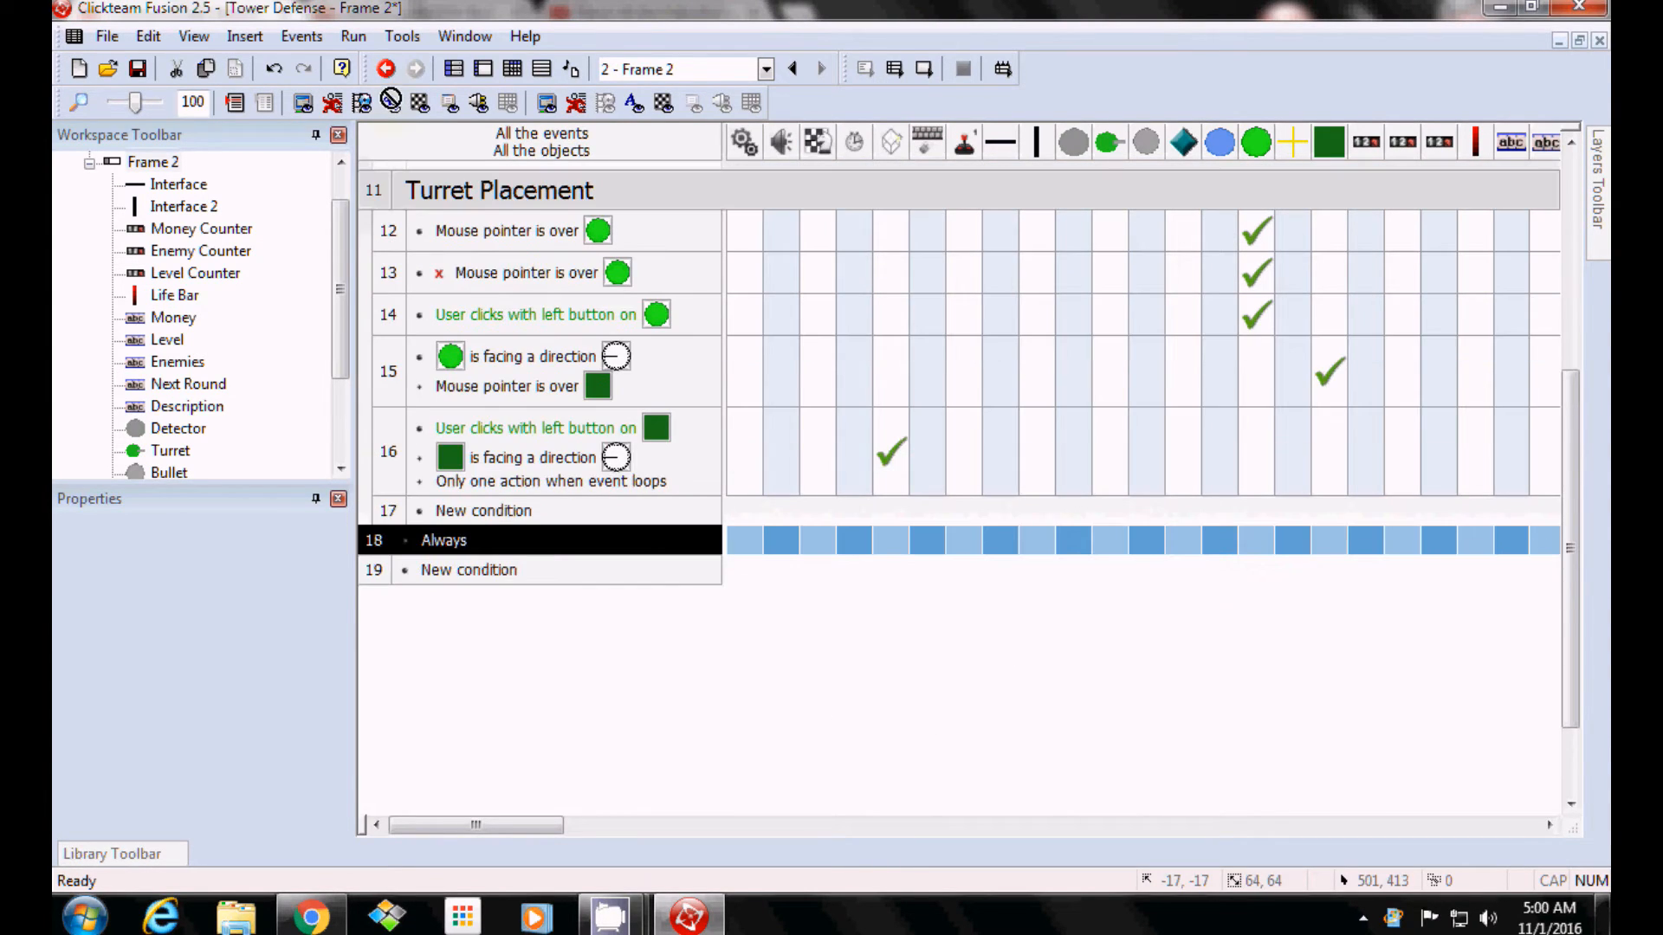
scroll(387, 146, "up", 1)
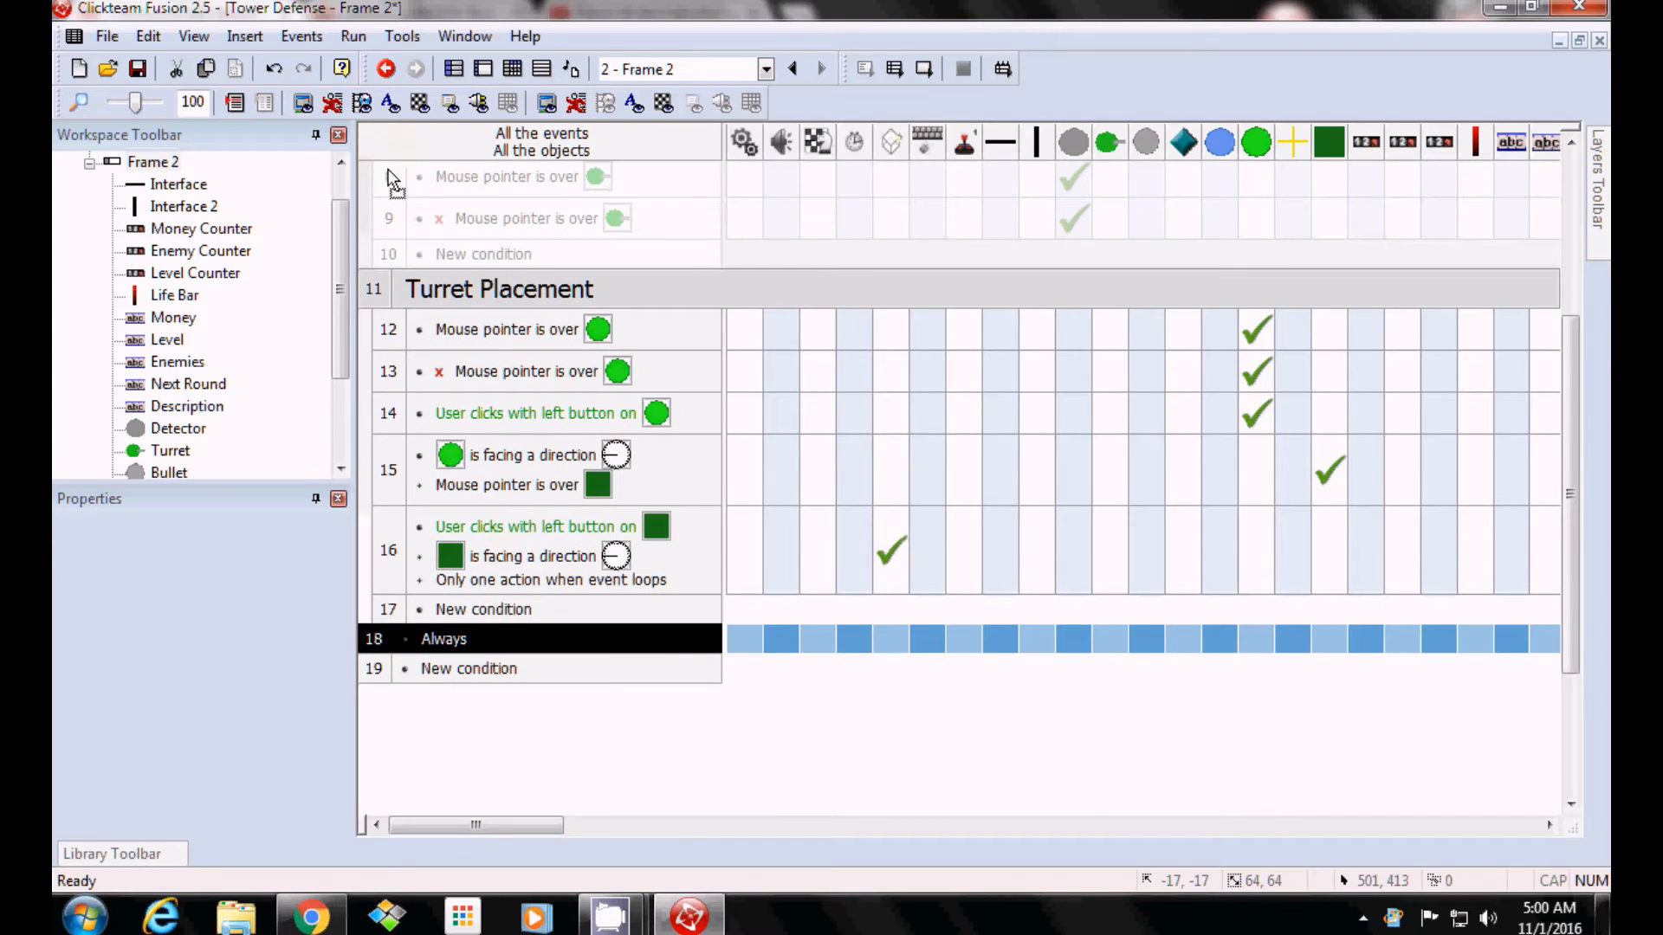
mouse_move(389, 181)
left_mouse_down()
mouse_move(374, 115)
mouse_move(379, 195)
left_mouse_up()
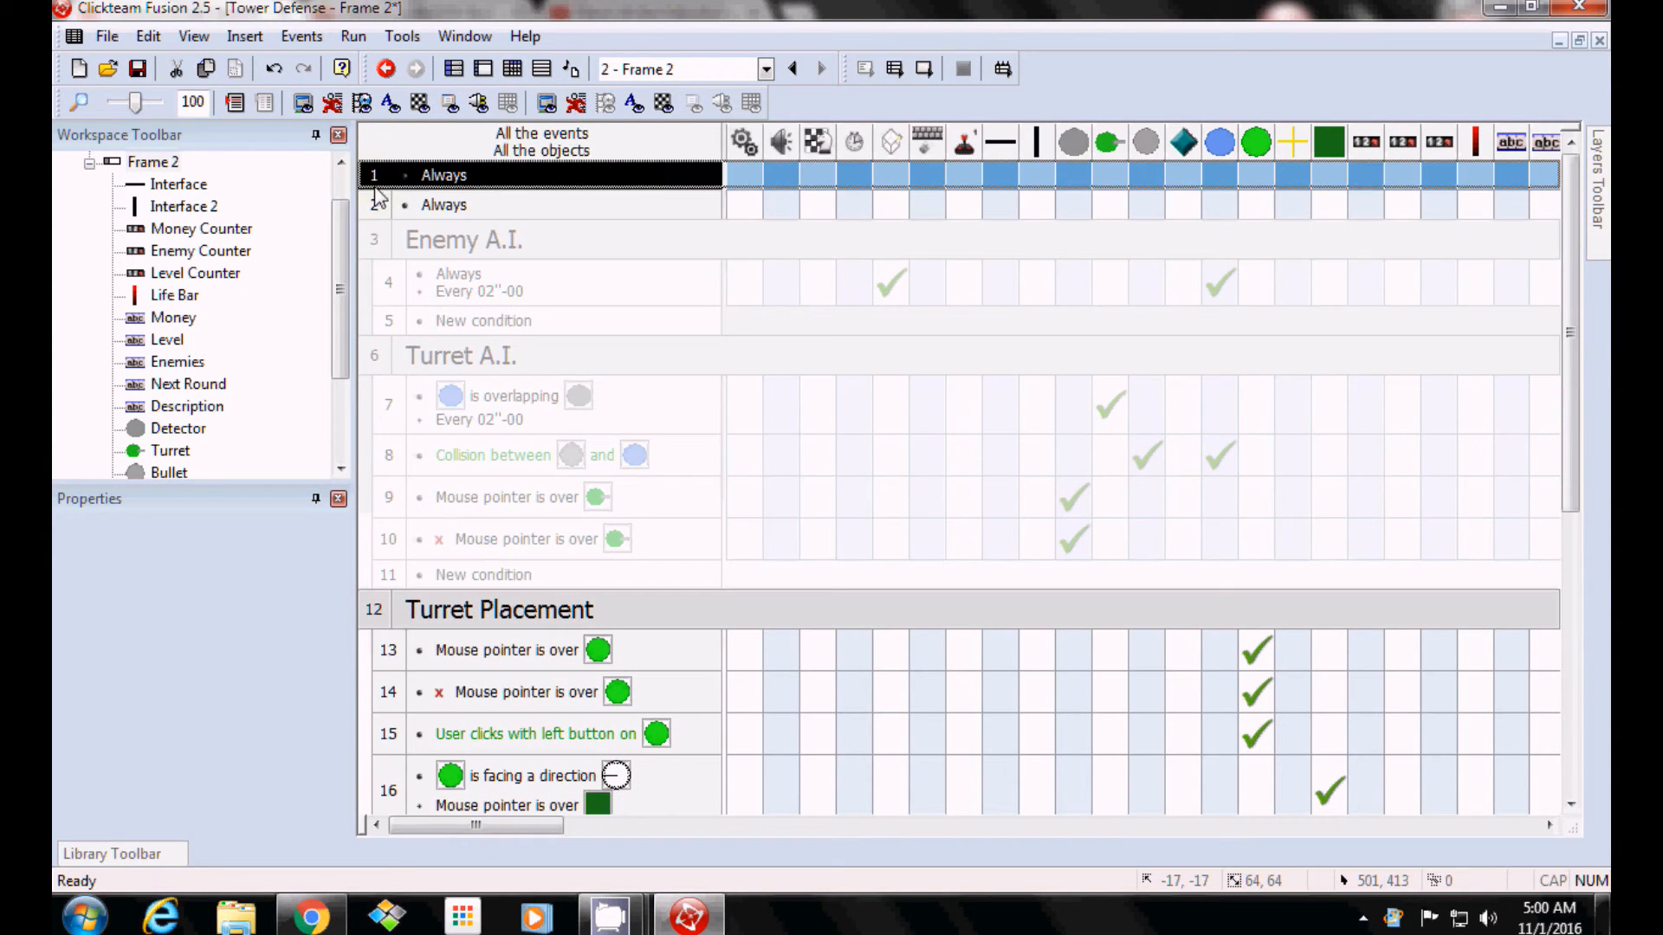
Delete the duplicate Always event so only one precedes the Enemy A.I. group.
right_click(379, 195)
left_click(466, 447)
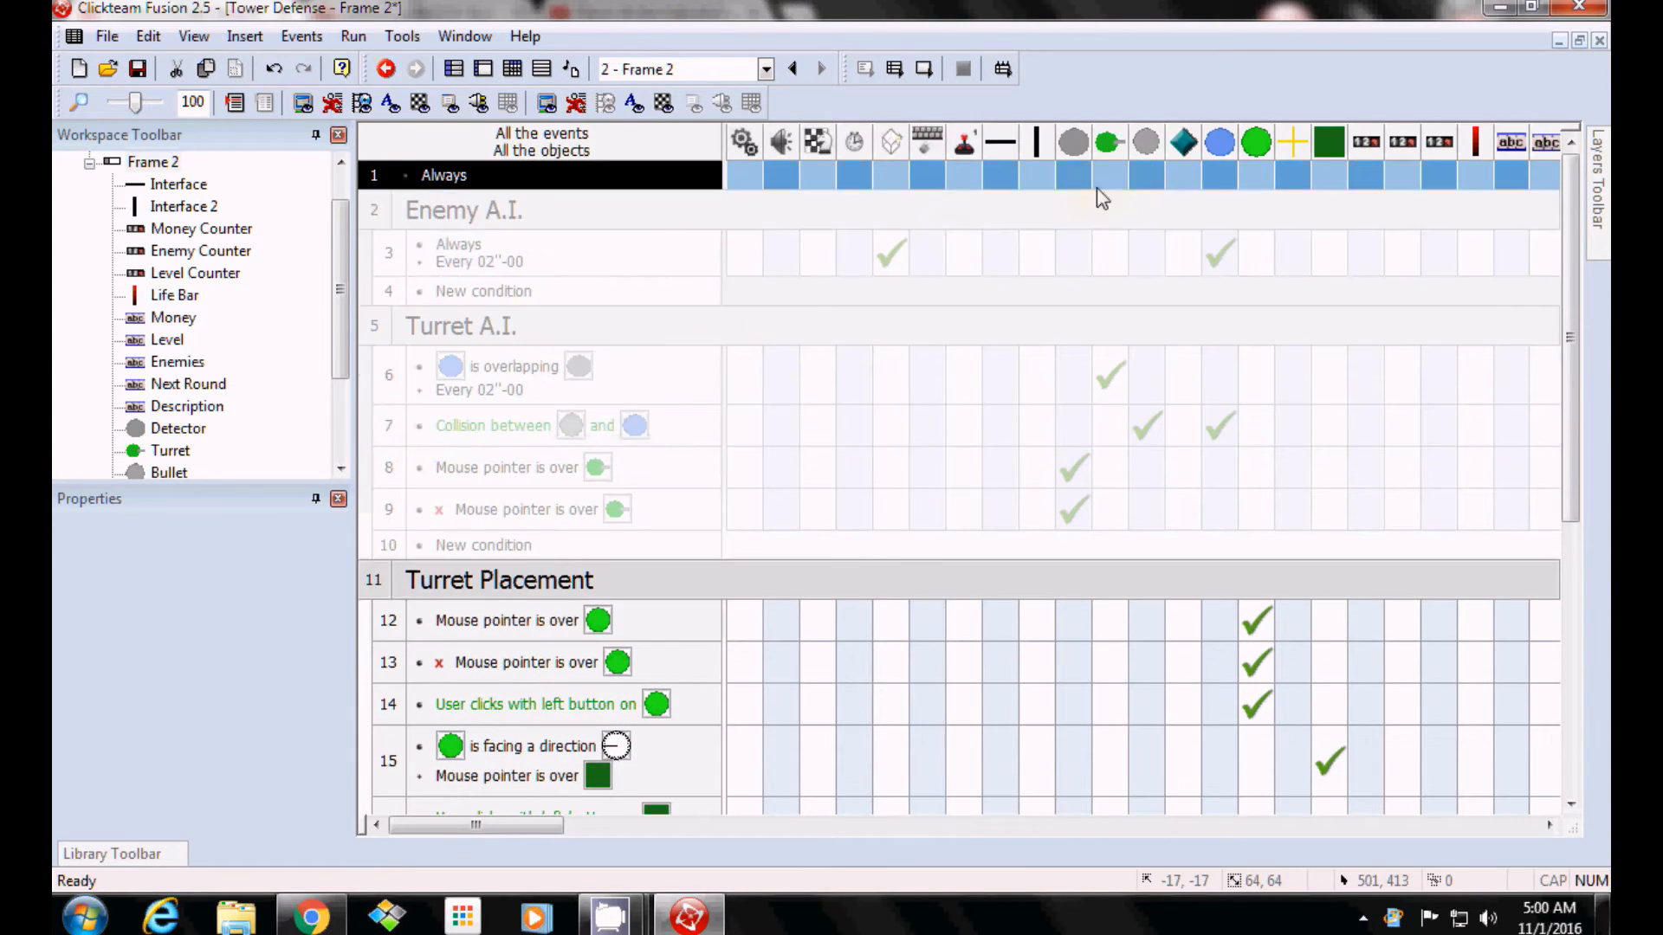
left_click(1090, 181)
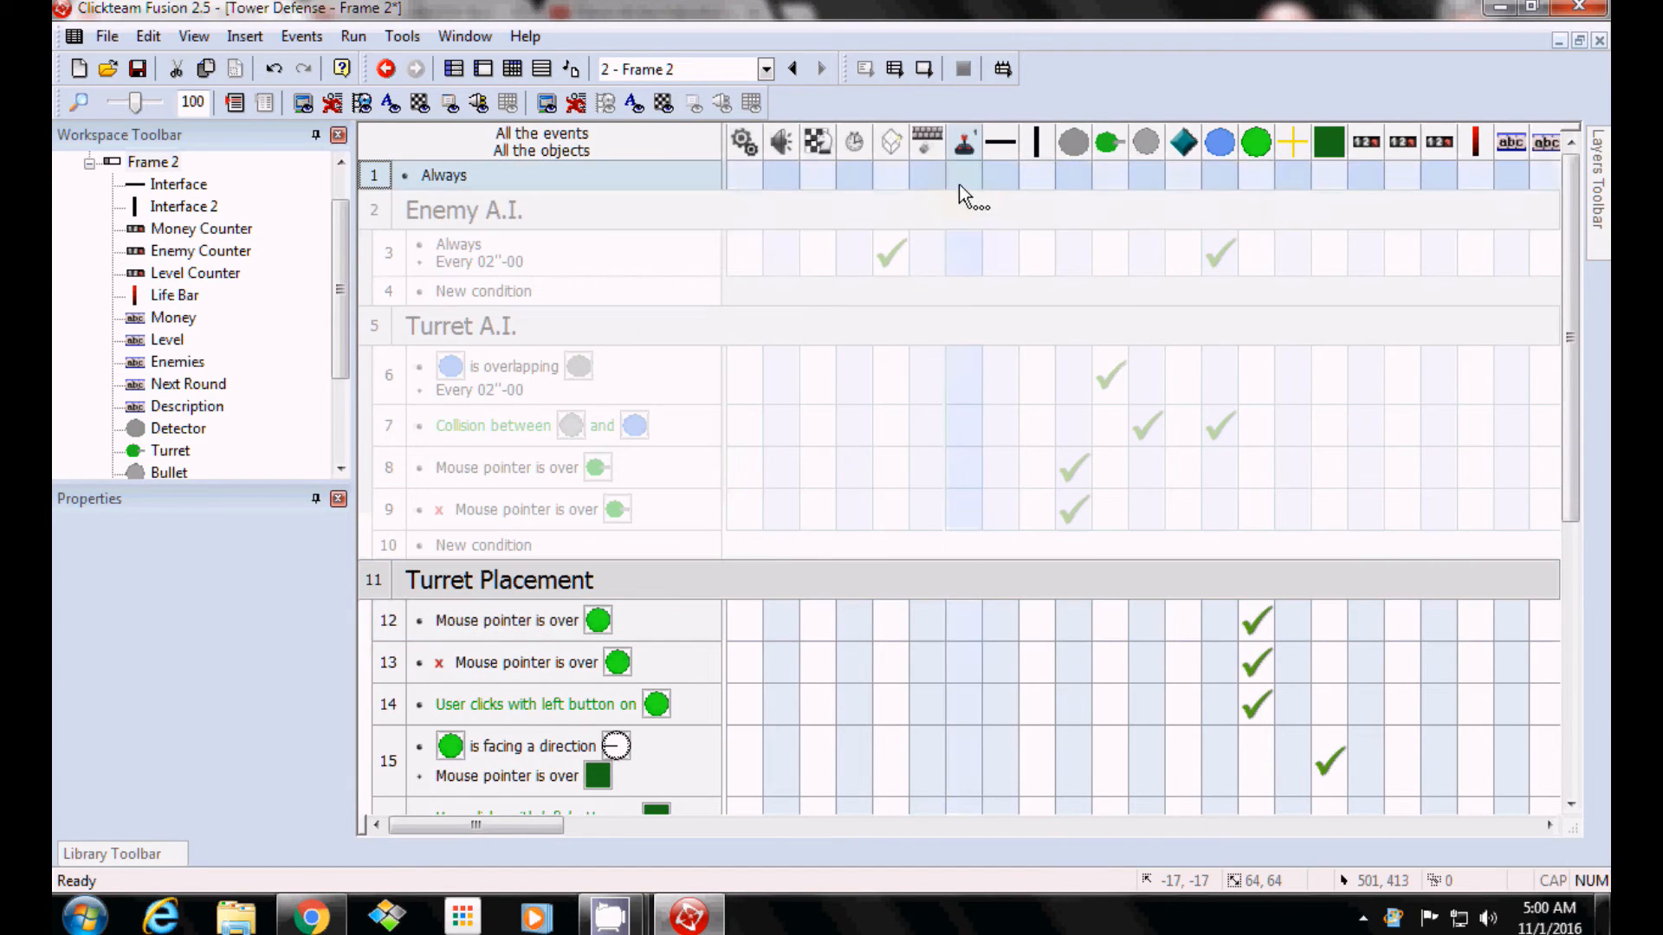
Add an action to the Always event that sets the yellow crosshair's X coordinate to the current X position of the mouse.
left_click_drag(467, 826, 912, 830)
left_click(927, 178)
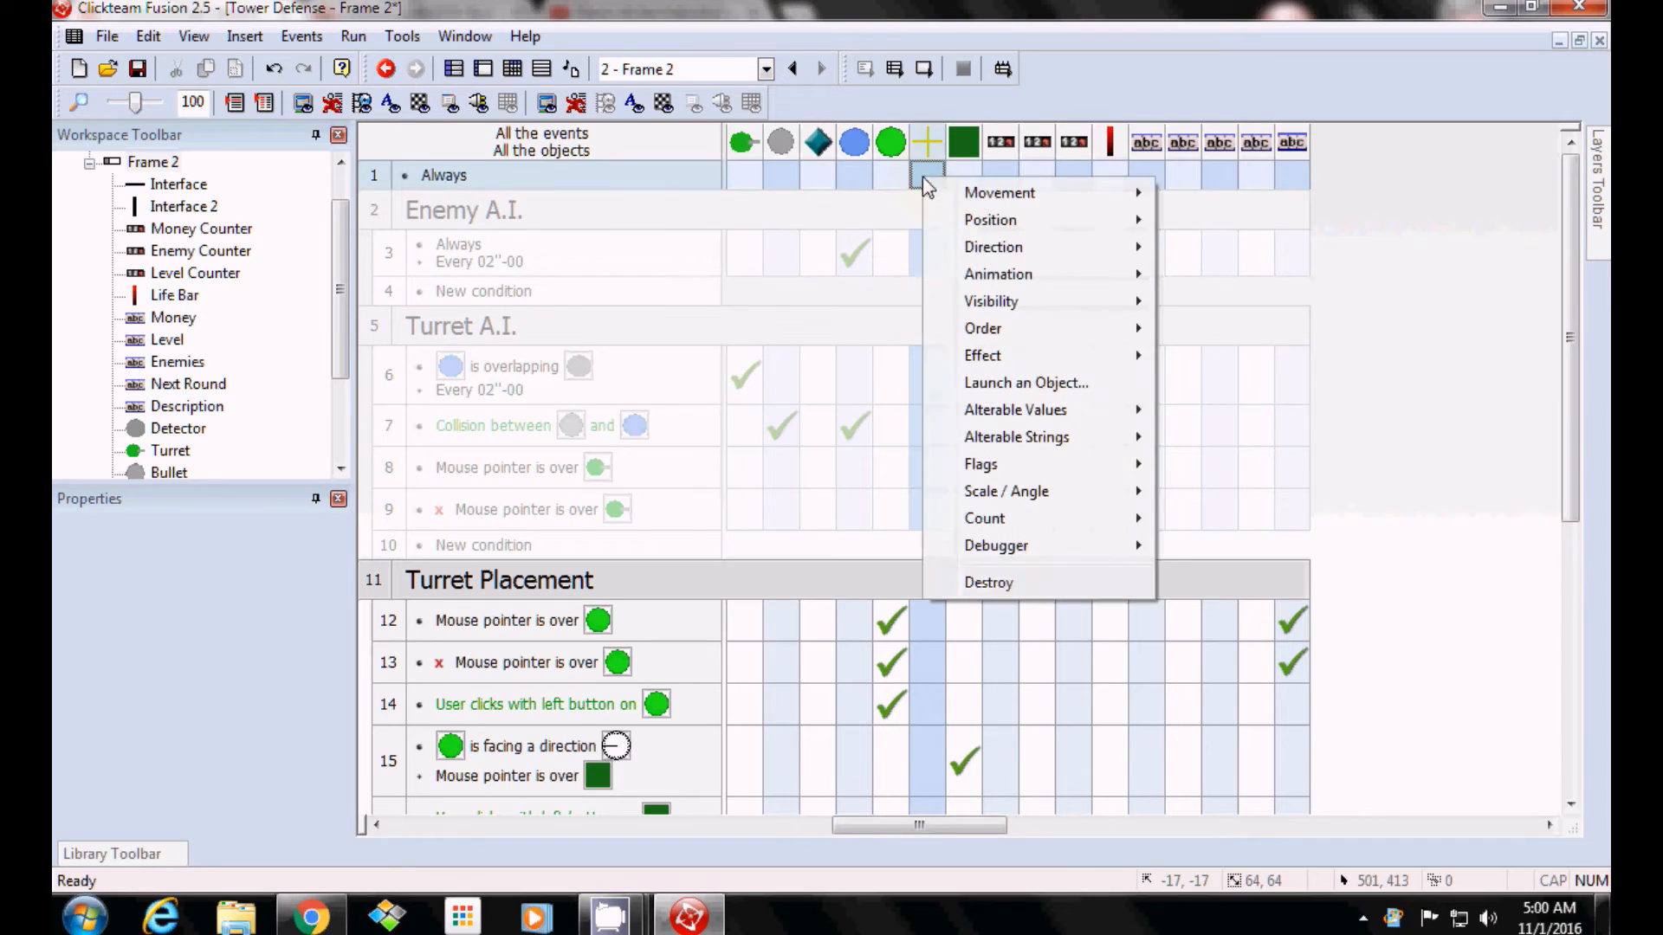
mouse_move(991, 220)
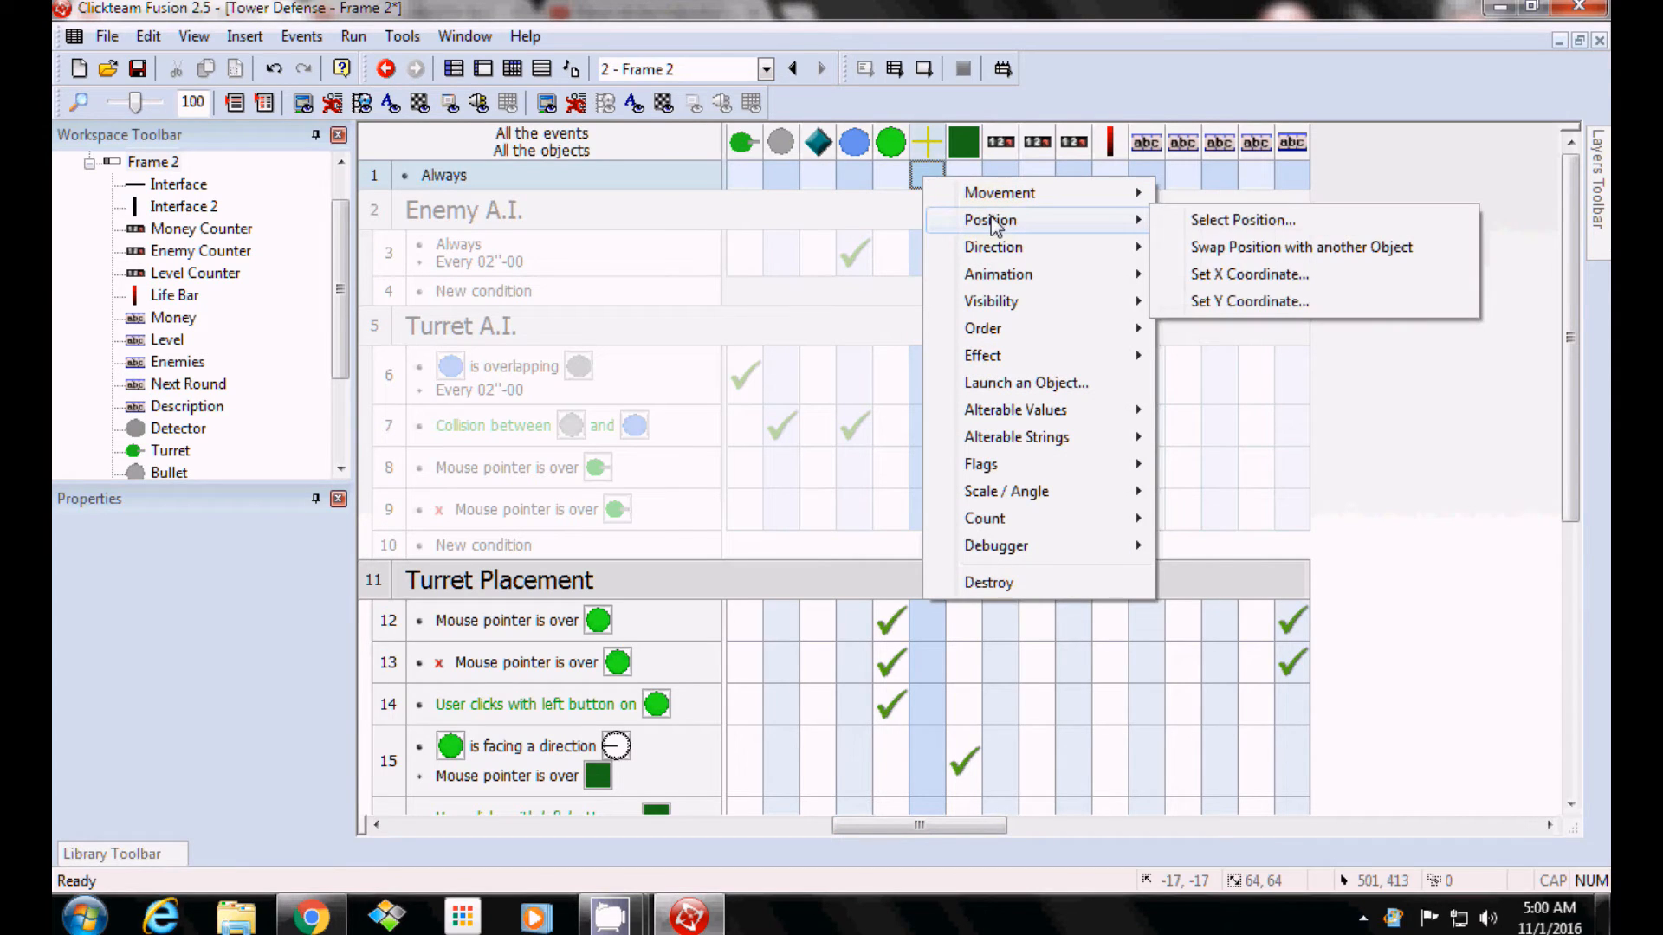
left_click(1249, 276)
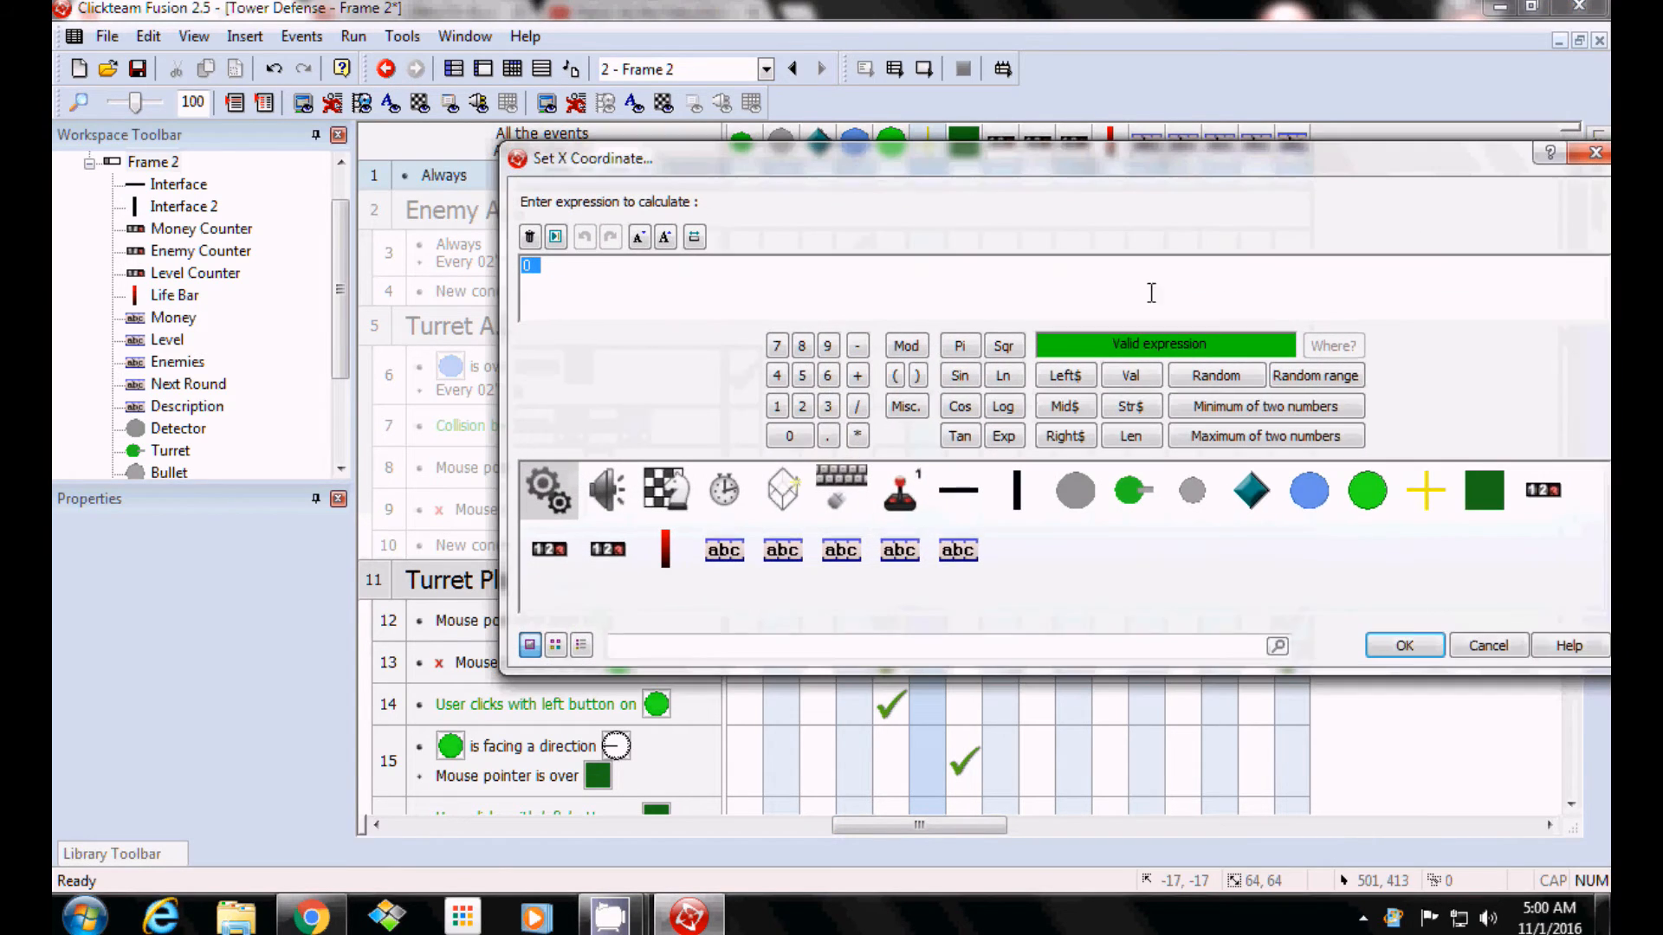
left_click(835, 495)
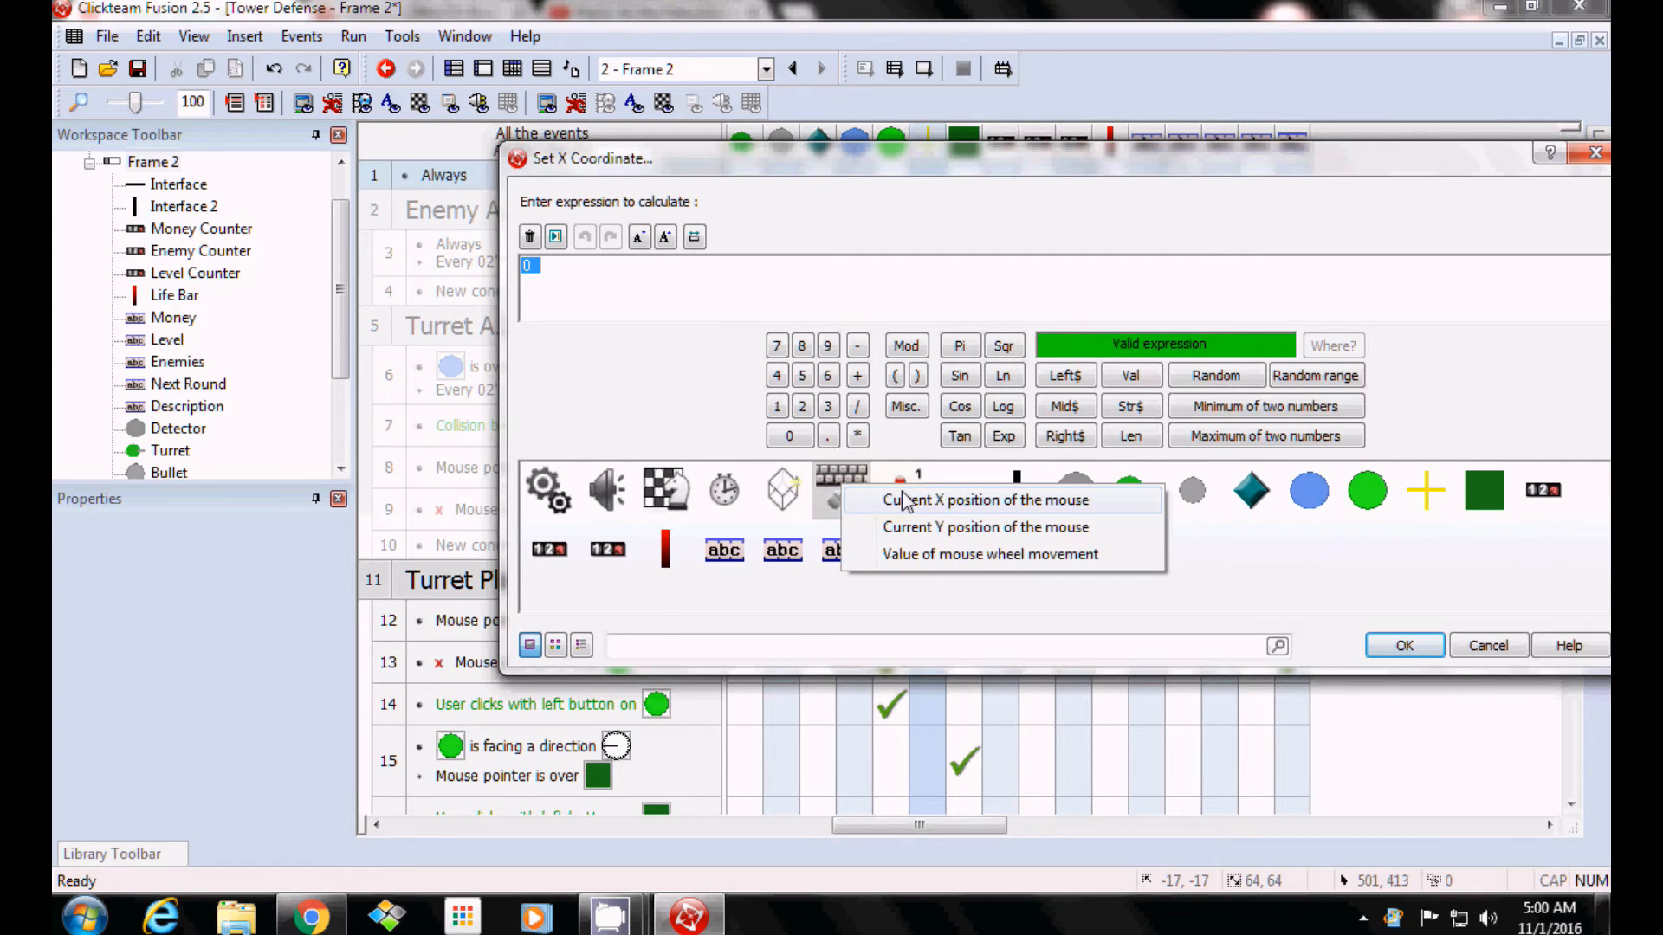
left_click(964, 501)
left_click(1438, 648)
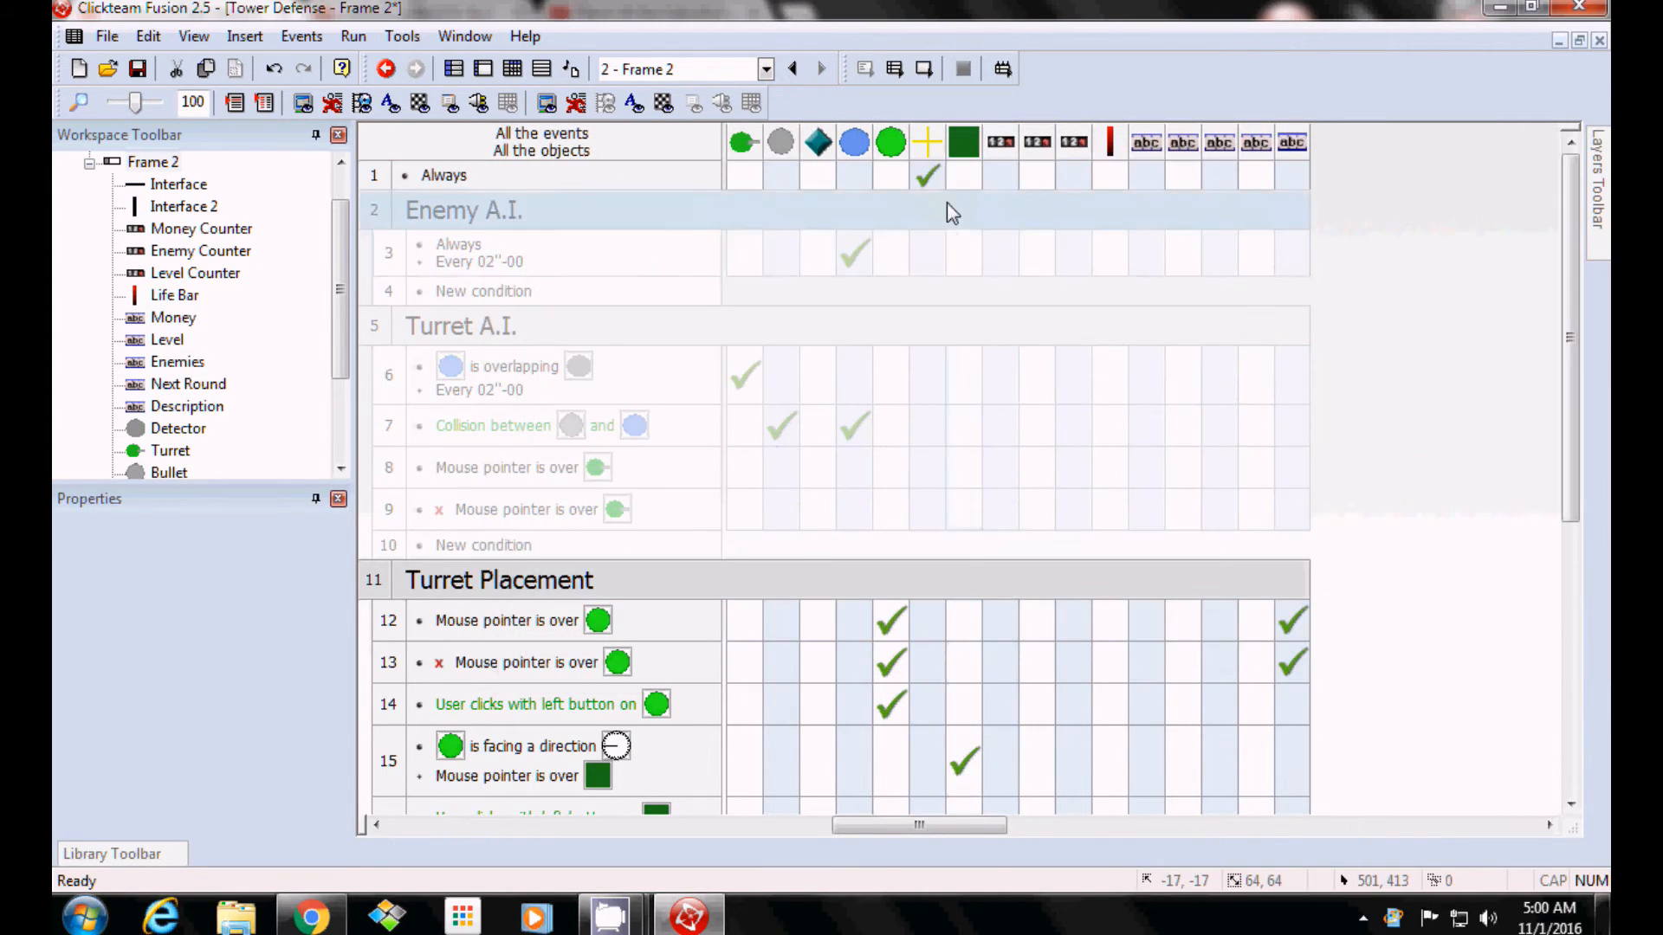
Add an action to the Always event that sets the yellow crosshair's Y coordinate to the current Y position of the mouse.
right_click(928, 175)
mouse_move(1013, 219)
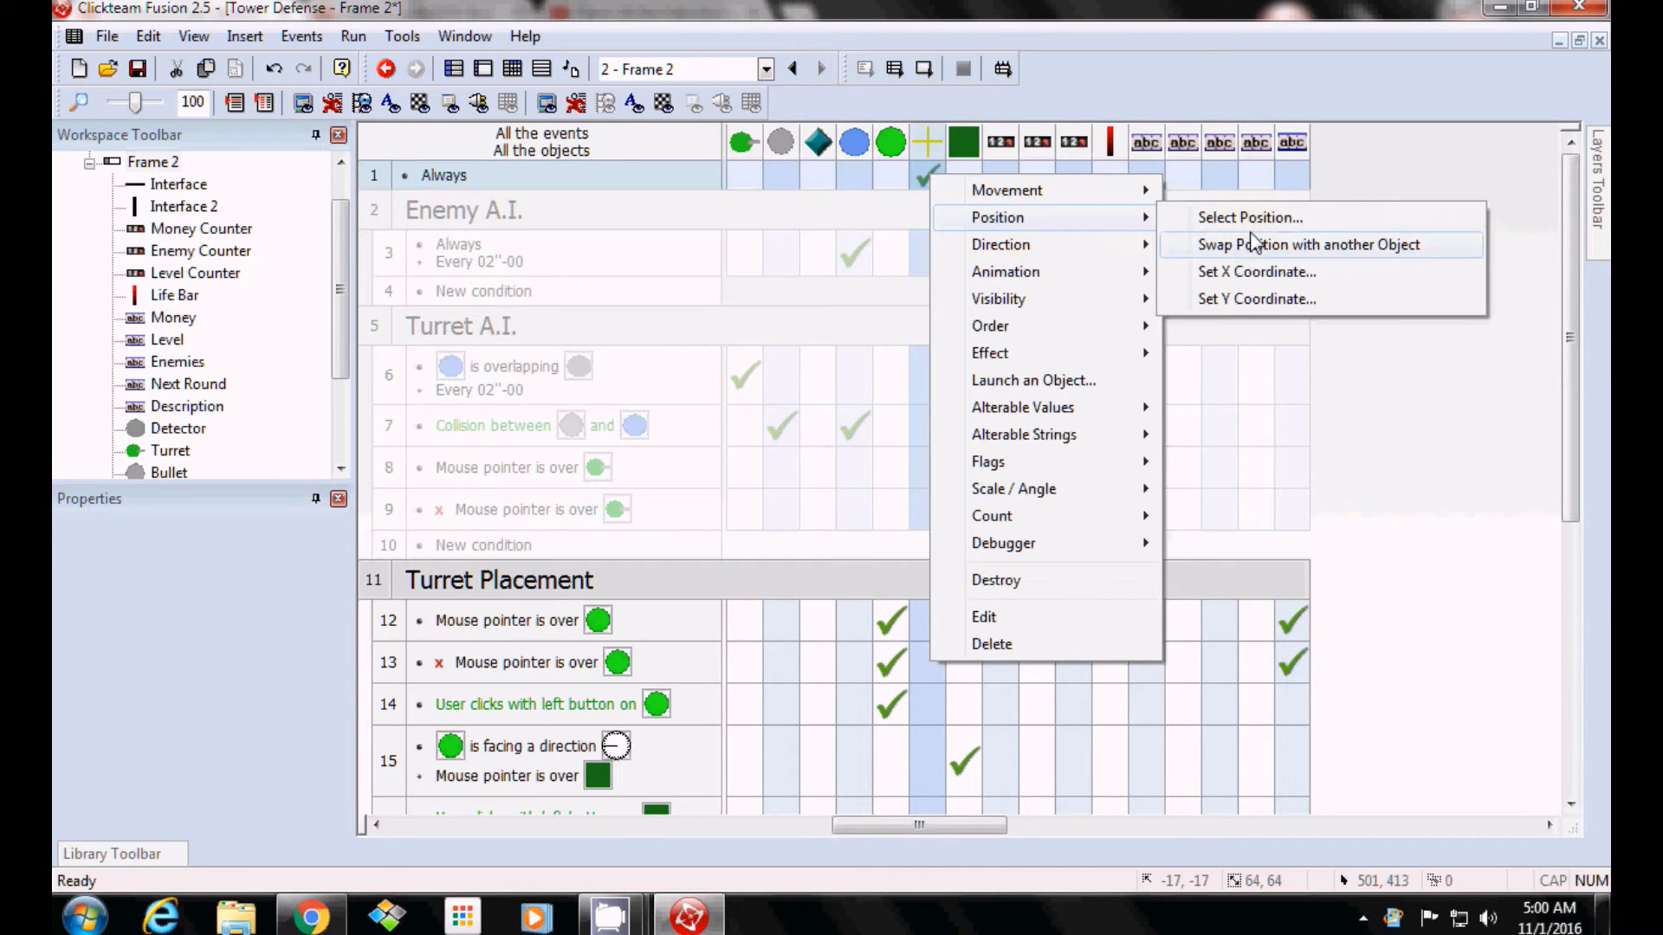
left_click(1249, 298)
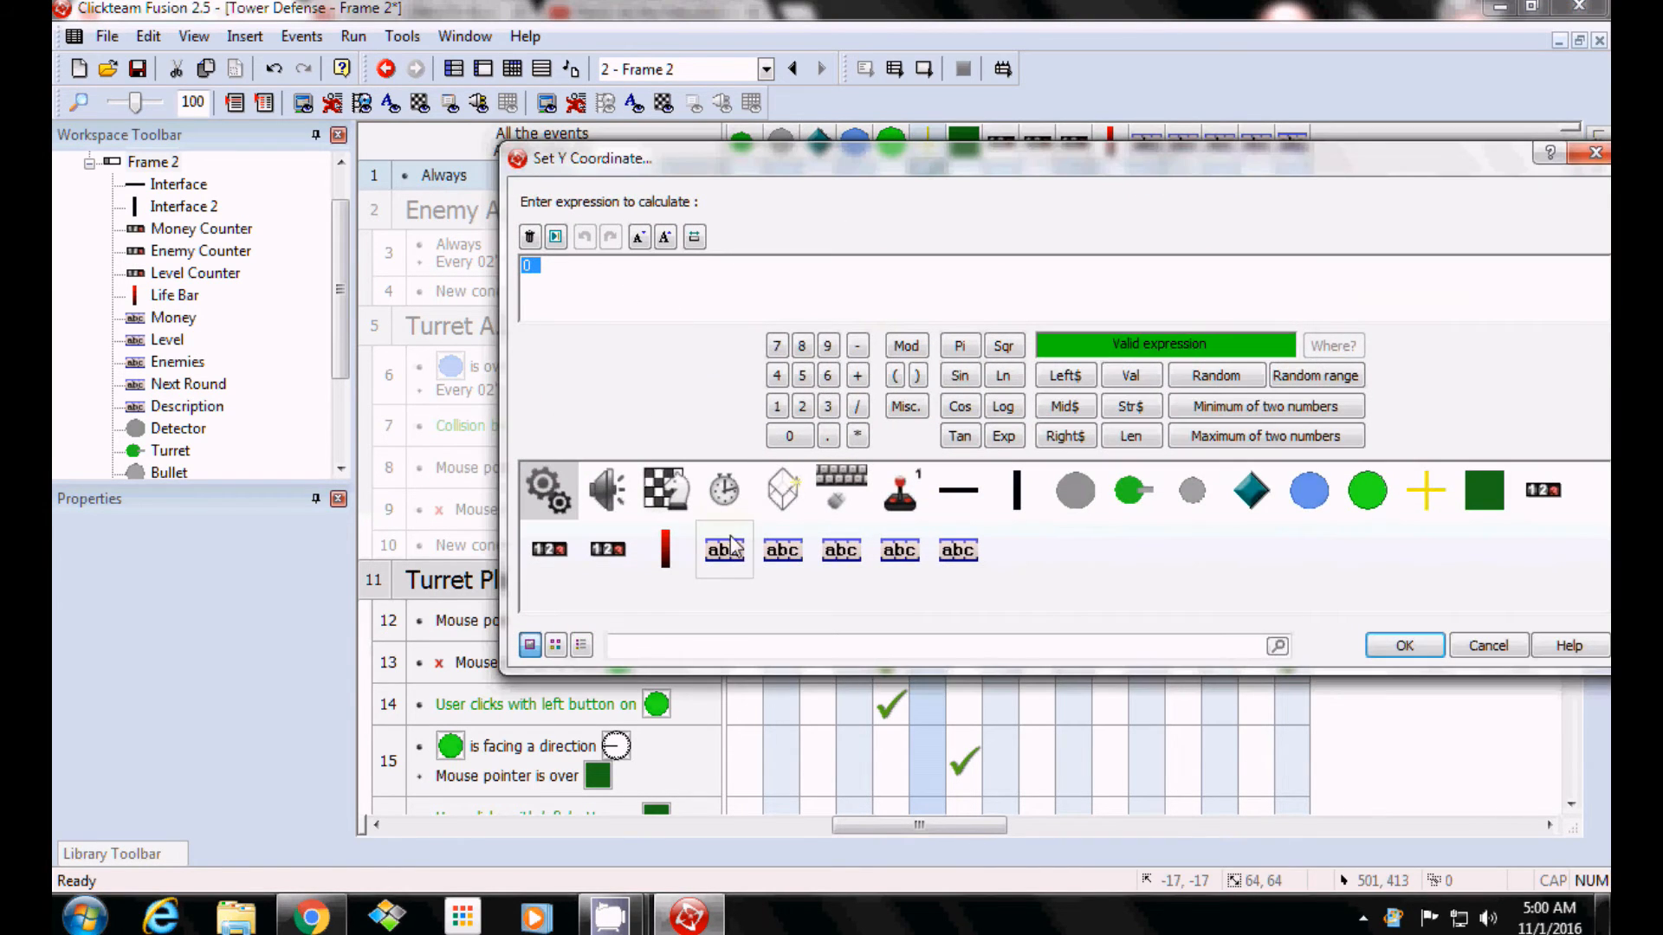
left_click(855, 486)
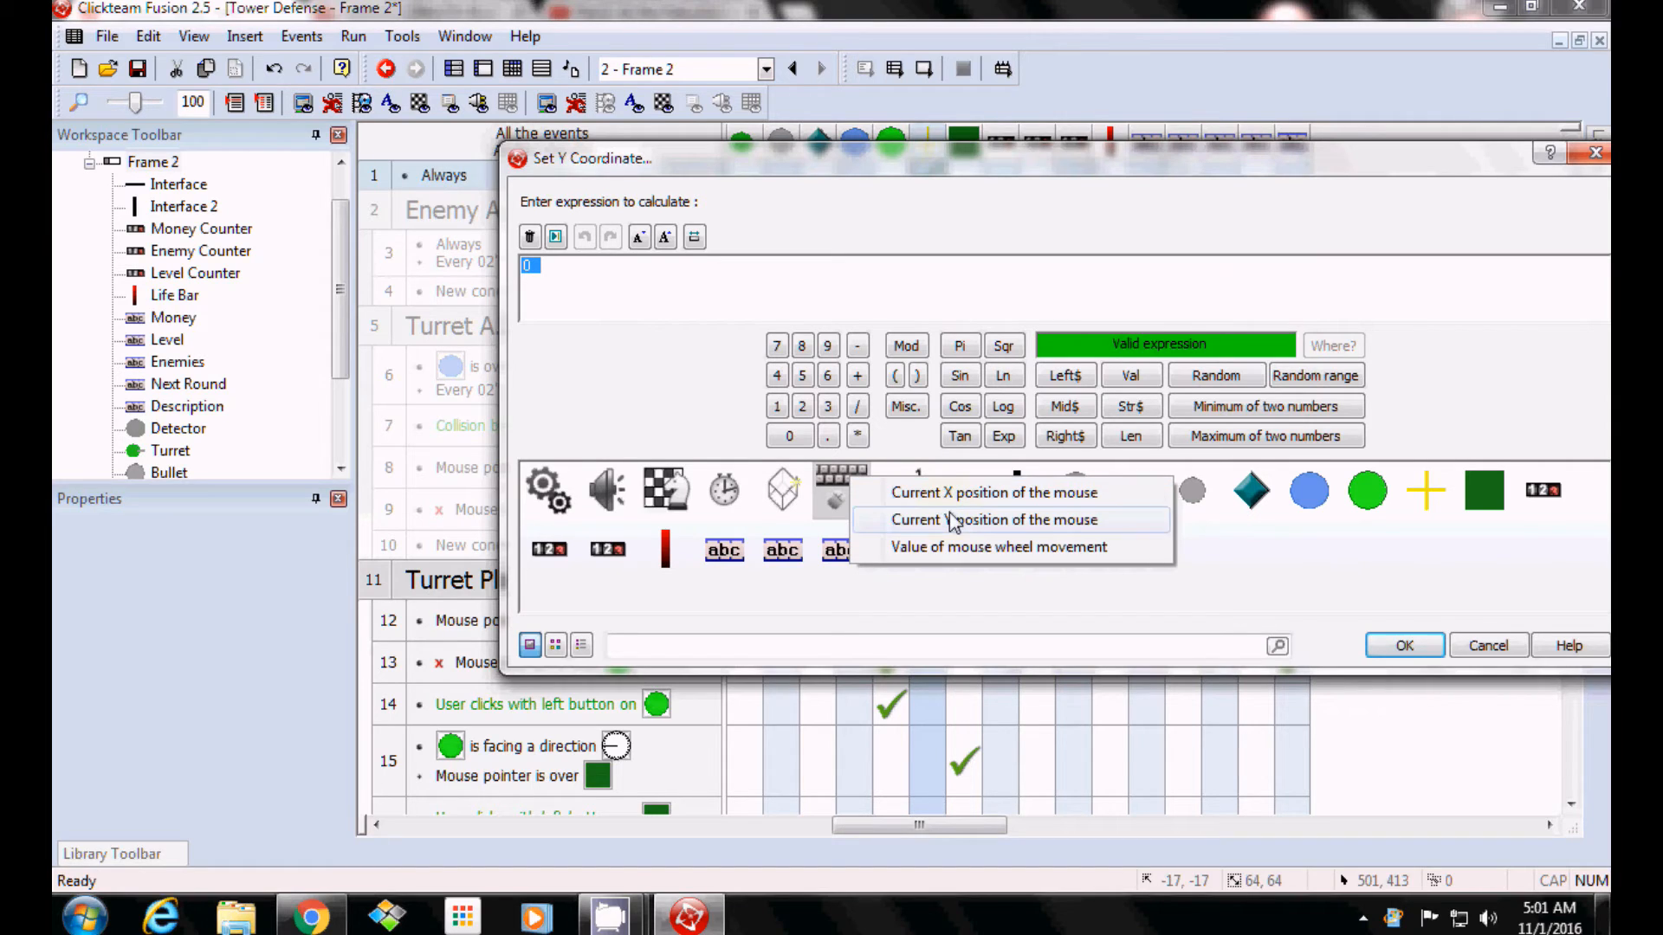
left_click(954, 520)
left_click(1404, 646)
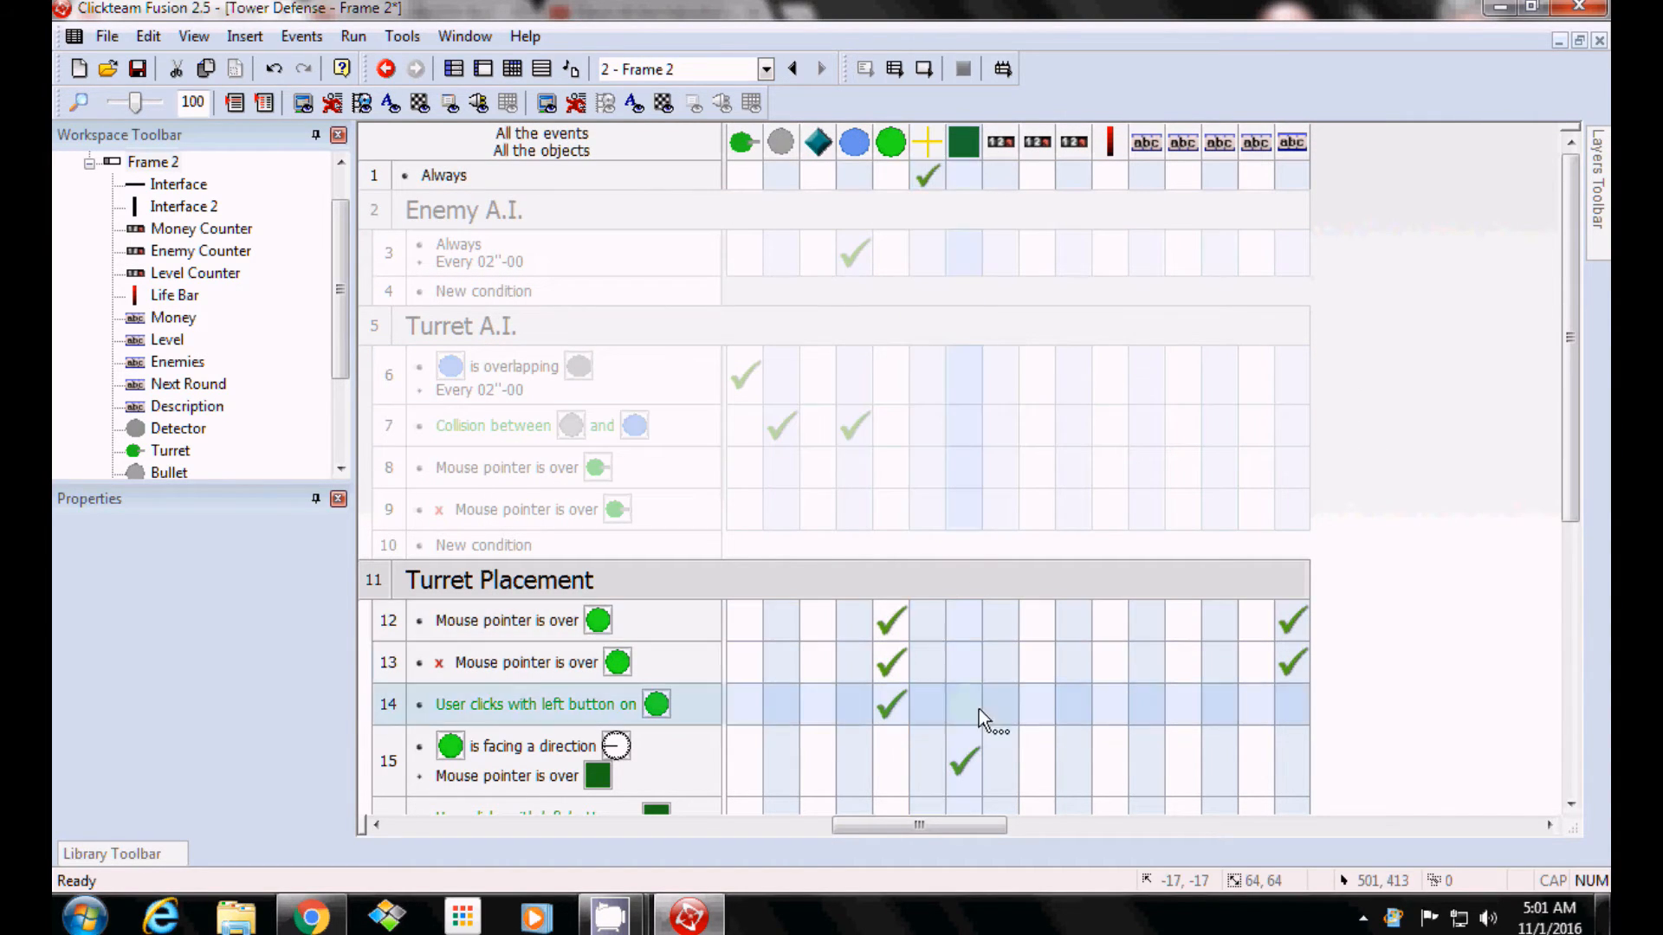
Run the current frame to test whether the crosshair follows the mouse.
left_click(352, 36)
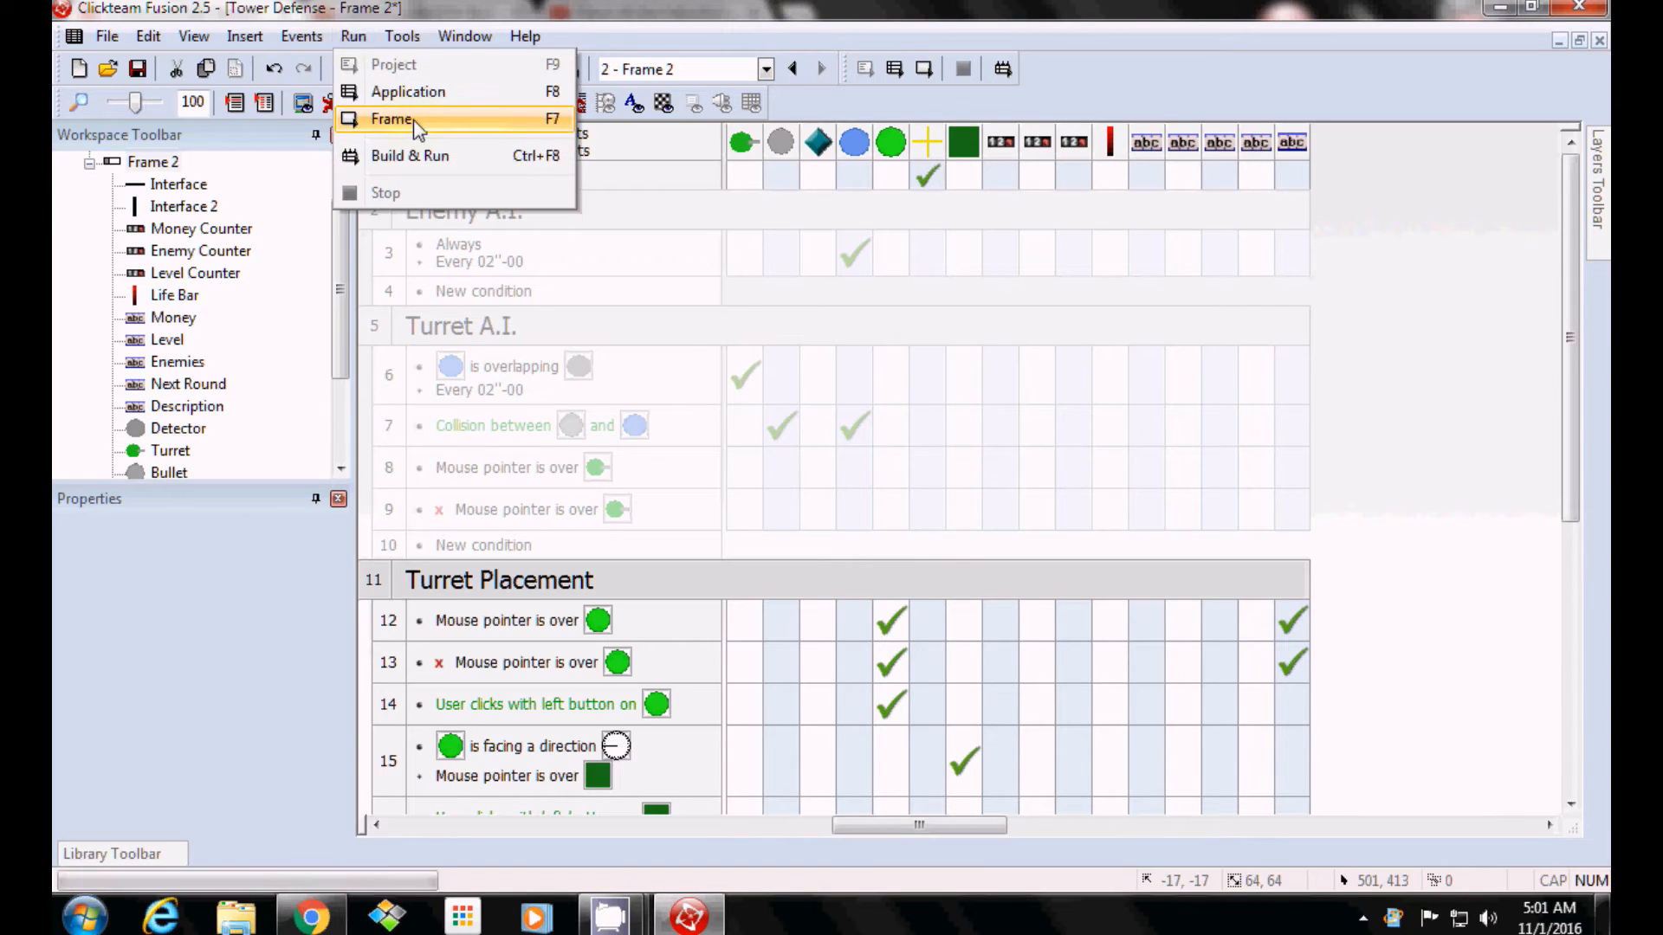
left_click(414, 121)
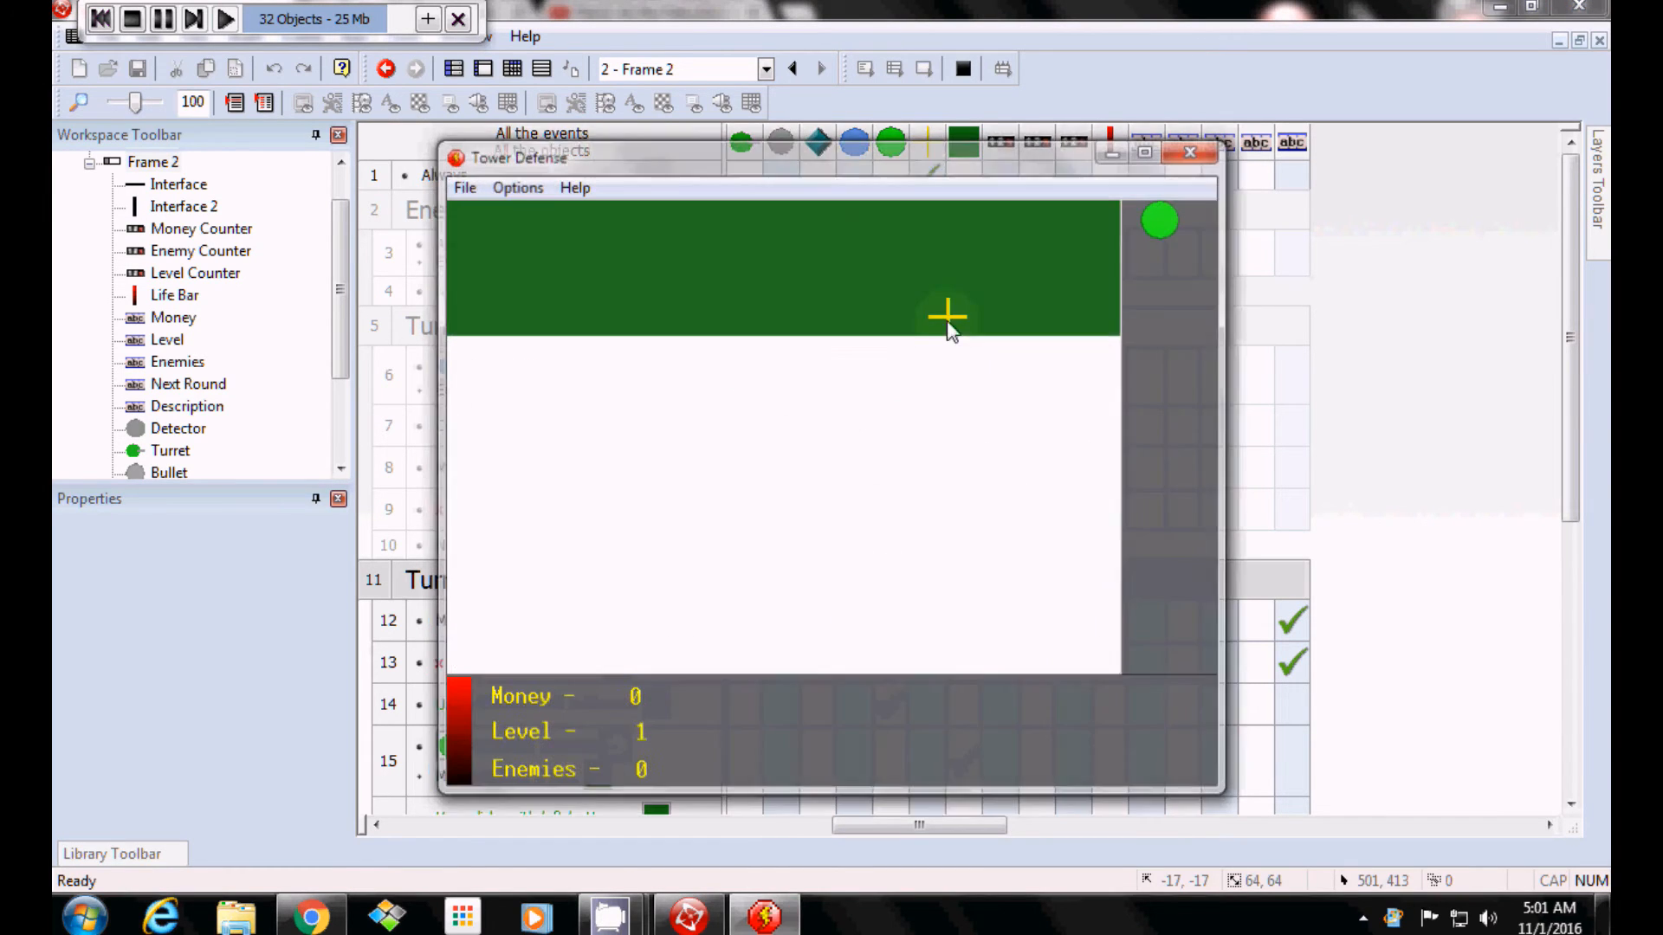
End the test run and add an action to the Always event that hides the Windows mouse pointer.
left_click(1211, 156)
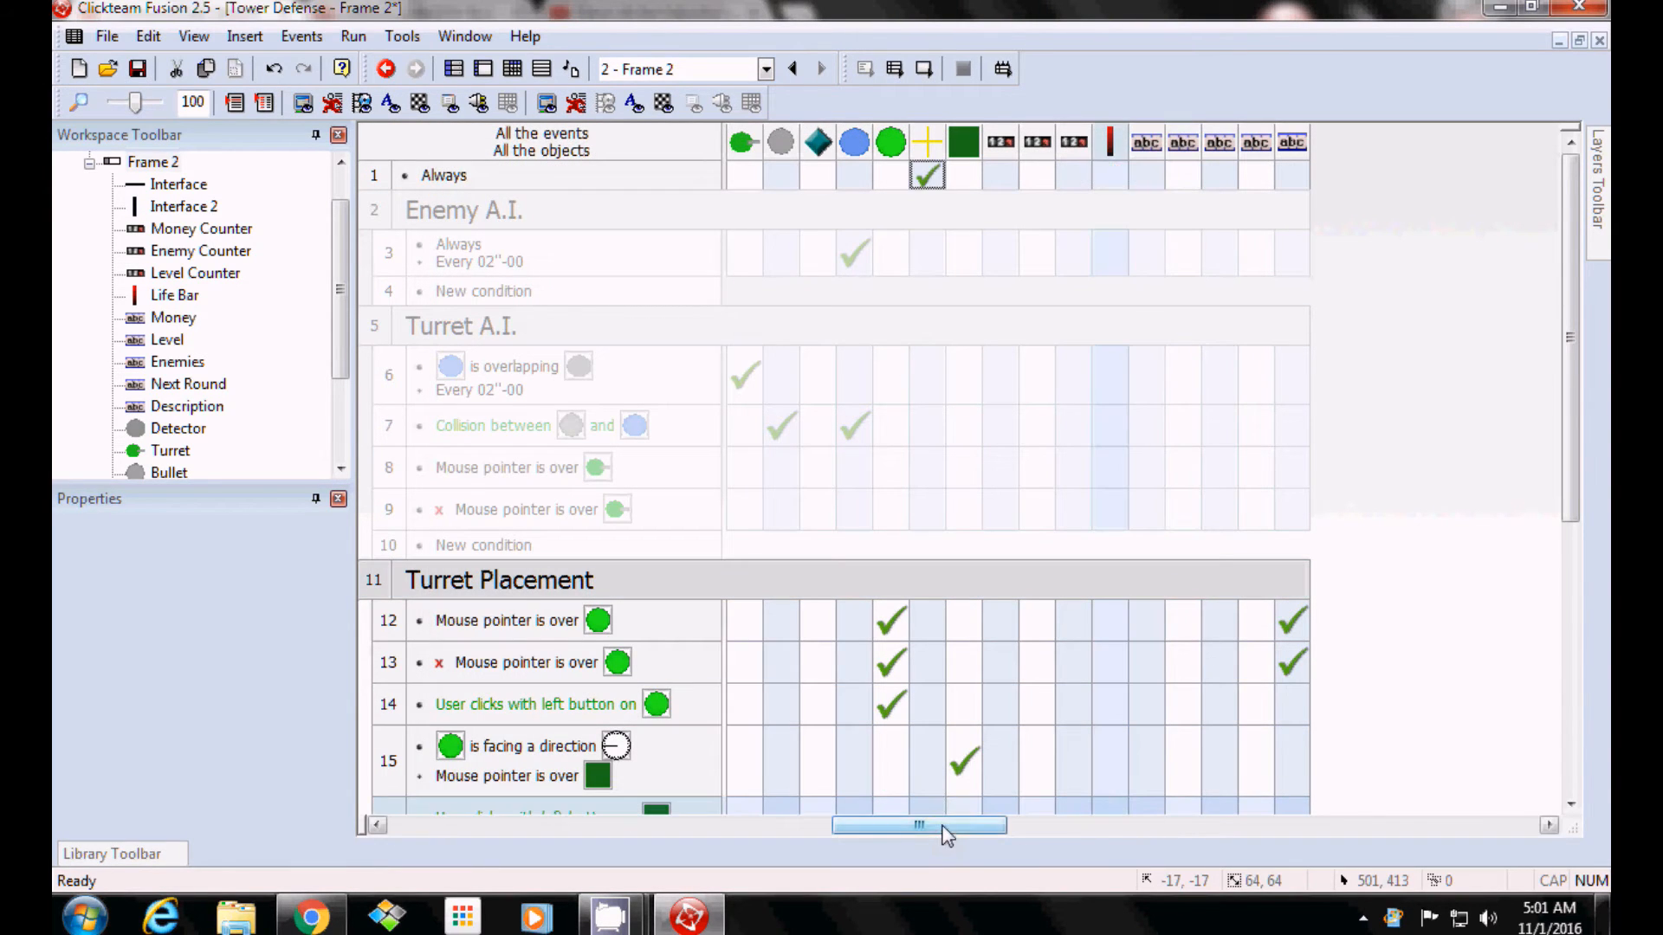
left_click_drag(948, 836, 636, 858)
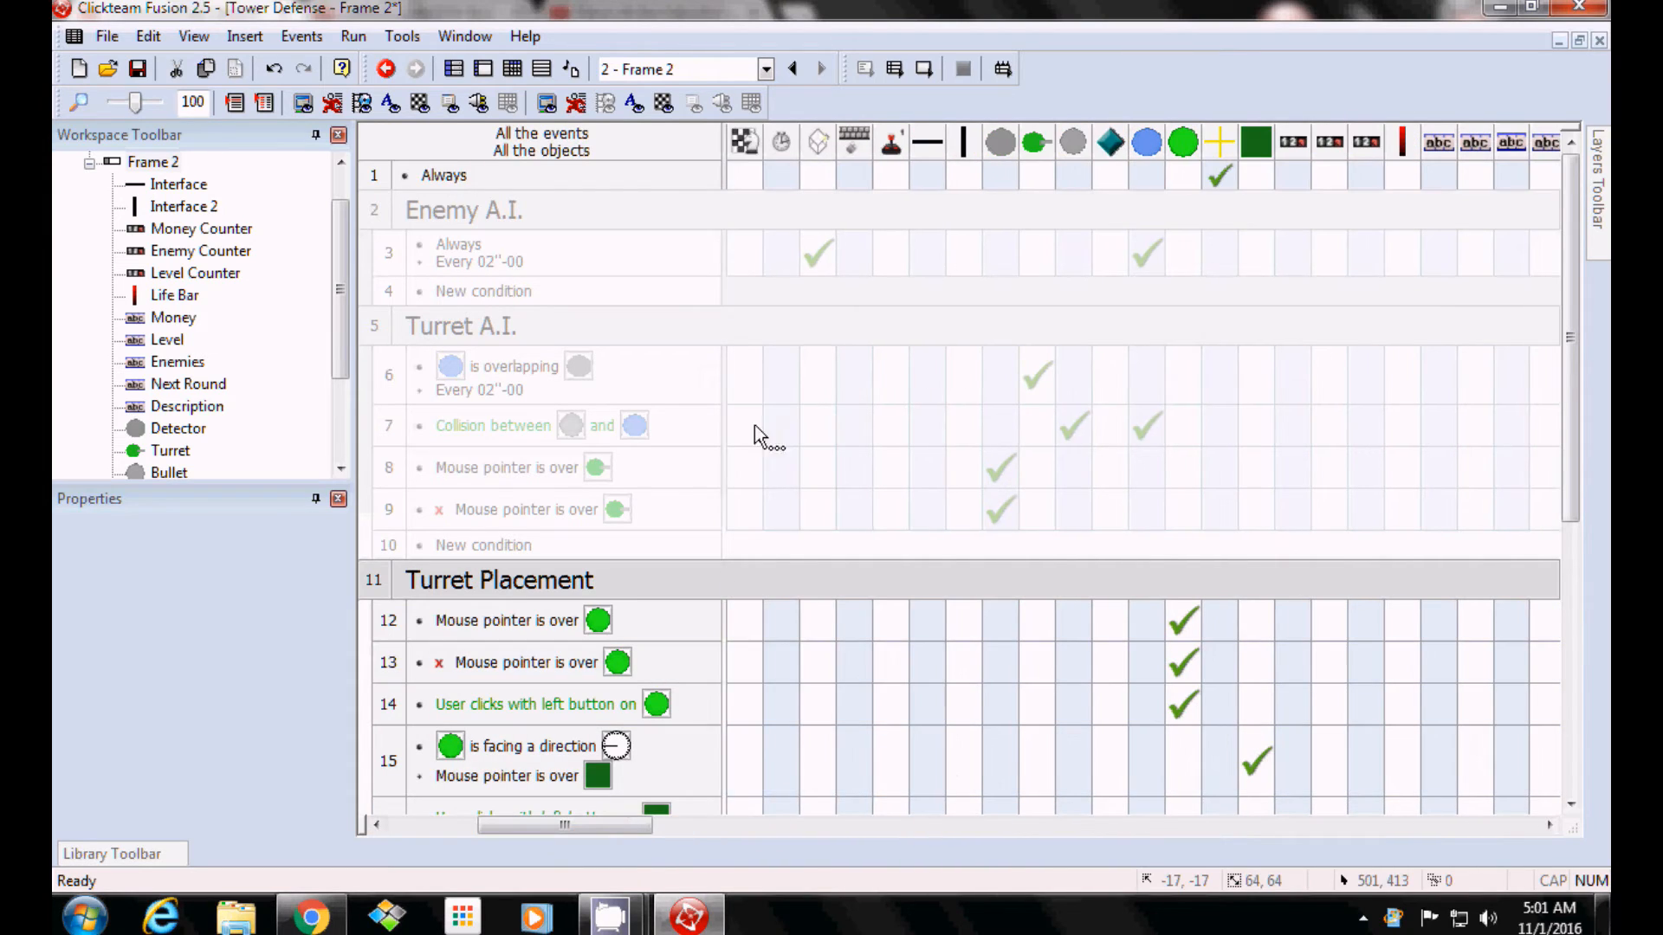
left_click(852, 182)
left_click(947, 194)
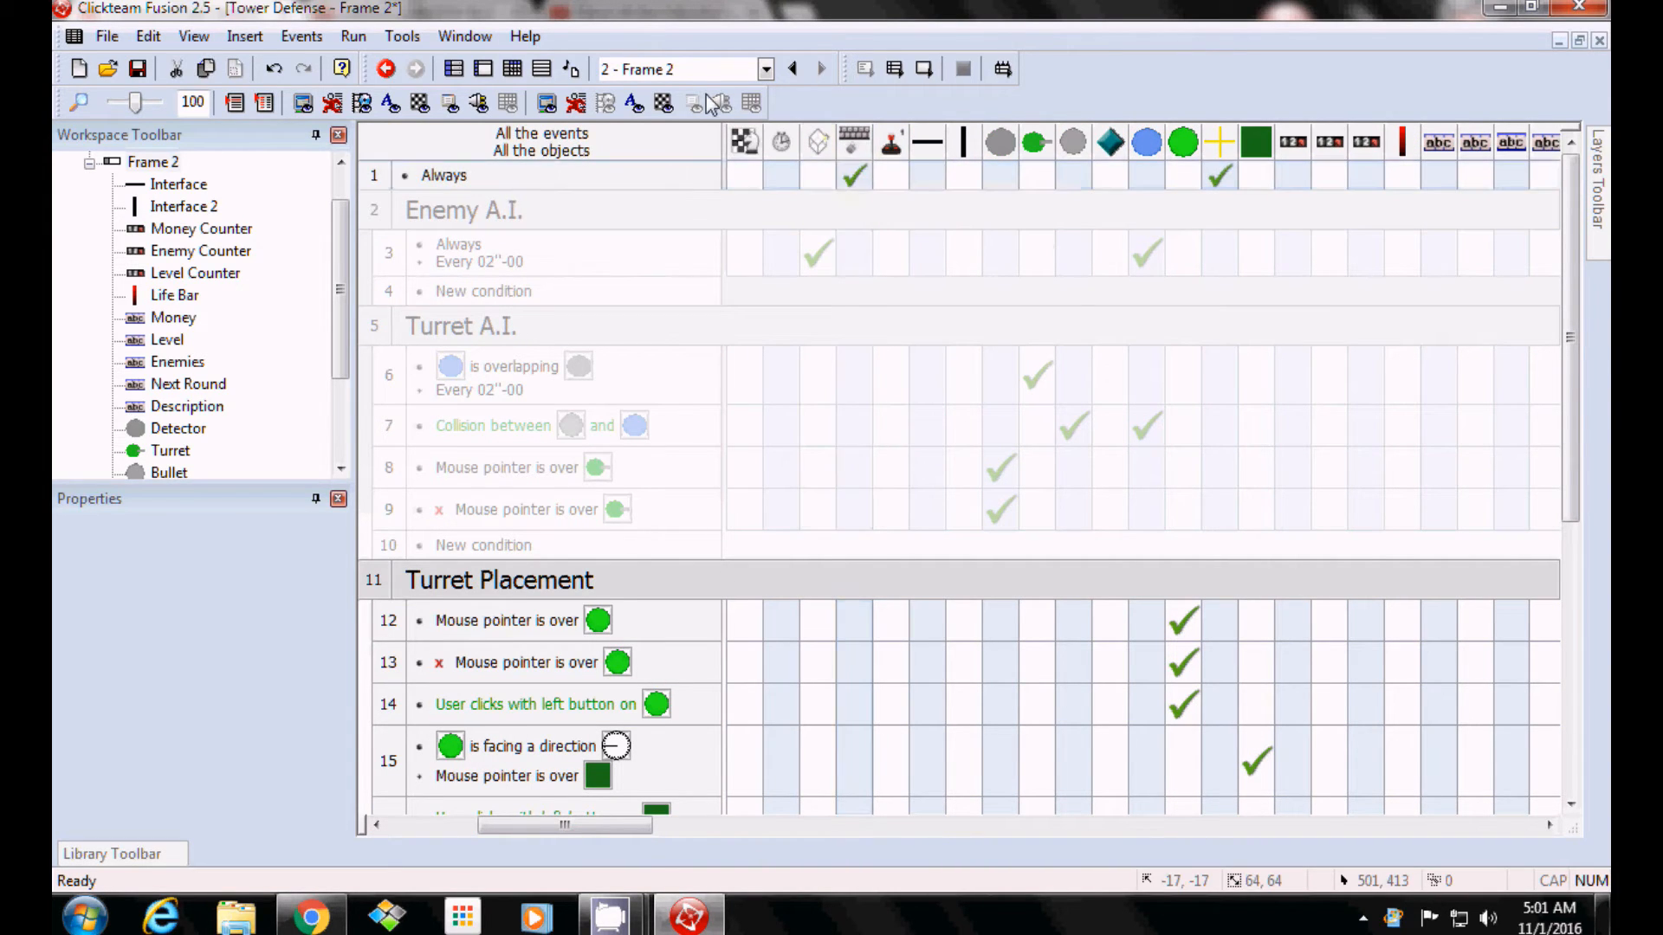
Run the current frame and select the turret icon to test the crosshair with the mouse pointer hidden.
left_click(350, 37)
left_click(382, 119)
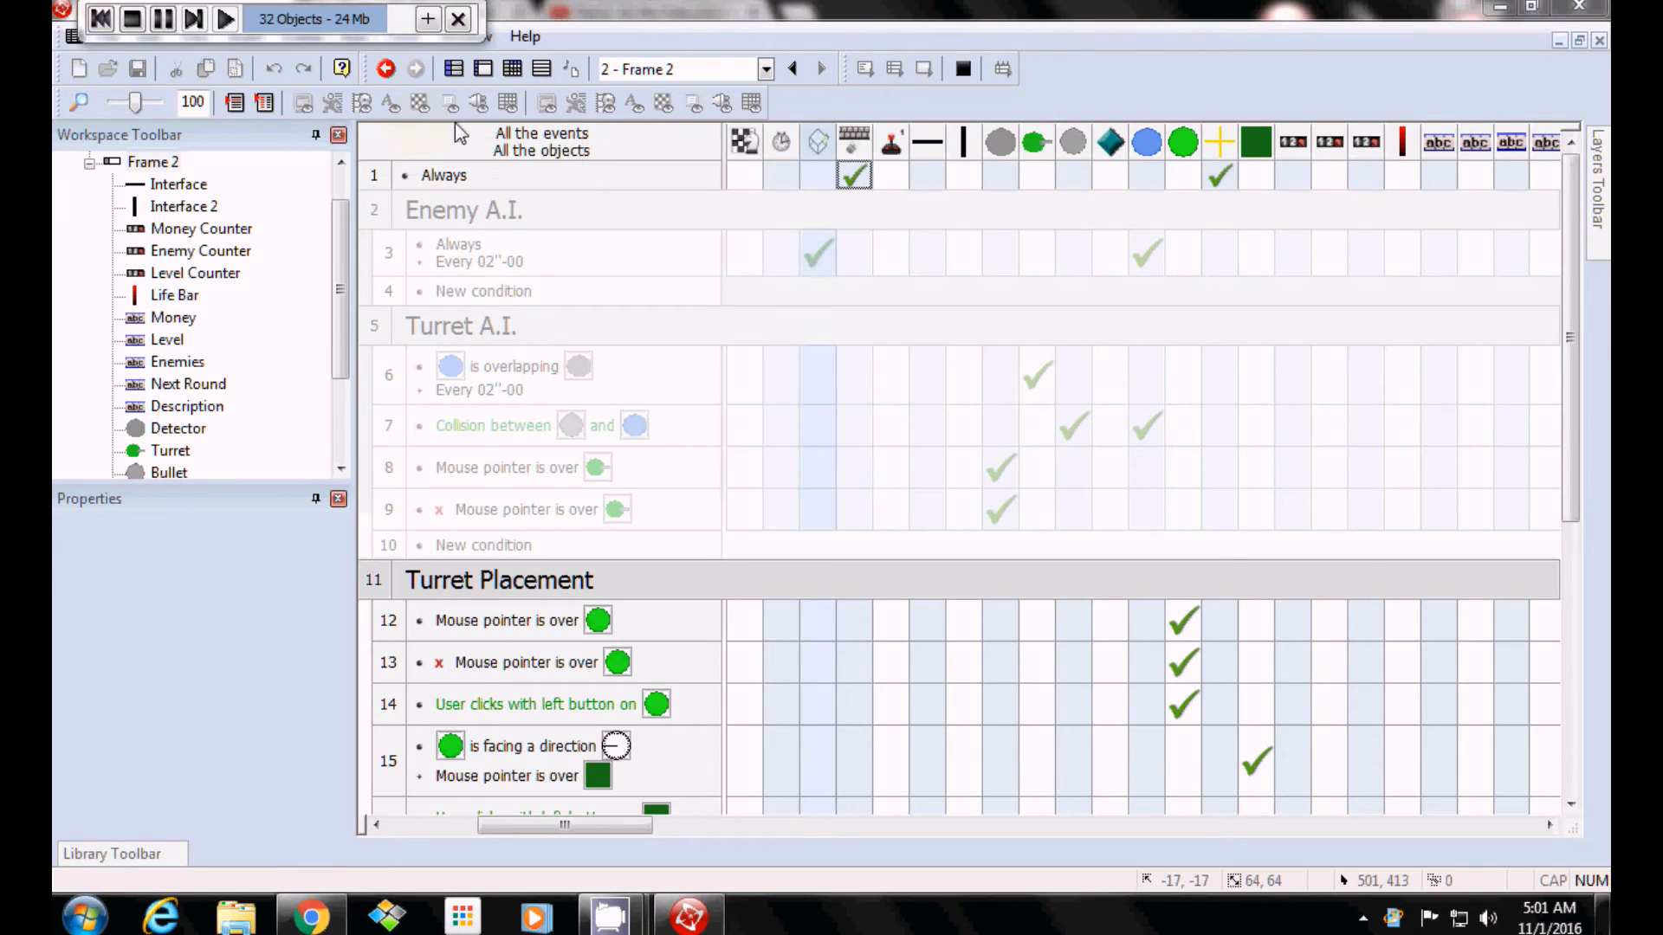
left_click(1165, 220)
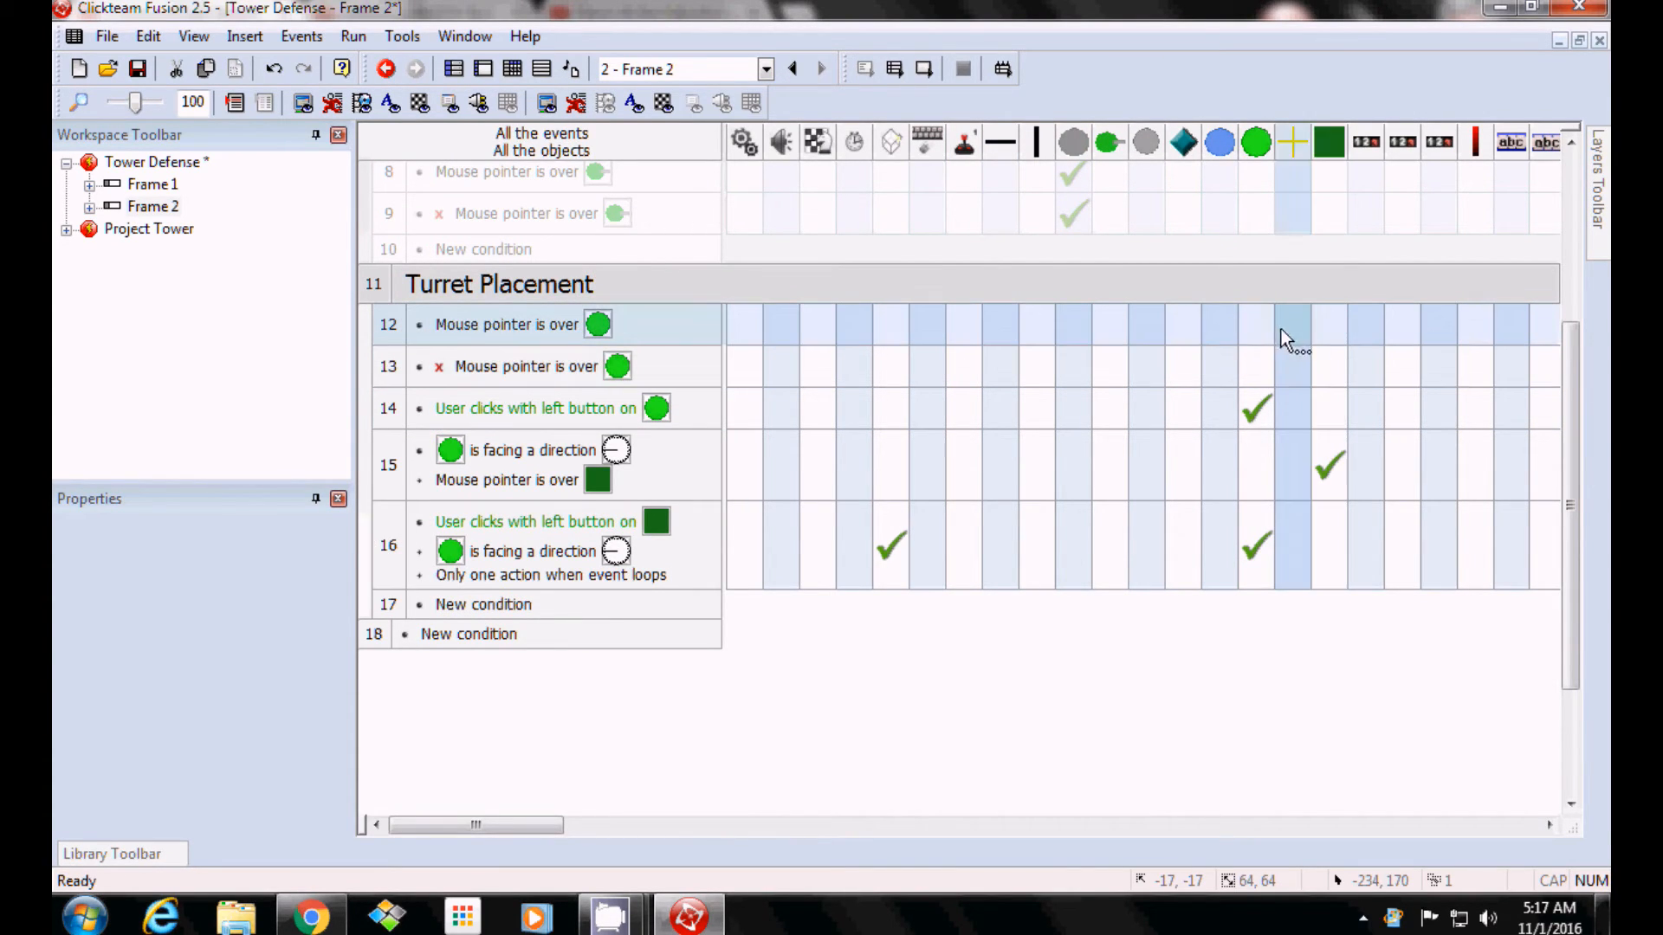
Duplicate the event for the turret icon's direction and the mouse over the placement tile, and negate the copy's mouse-over condition.
mouse_move(1249, 405)
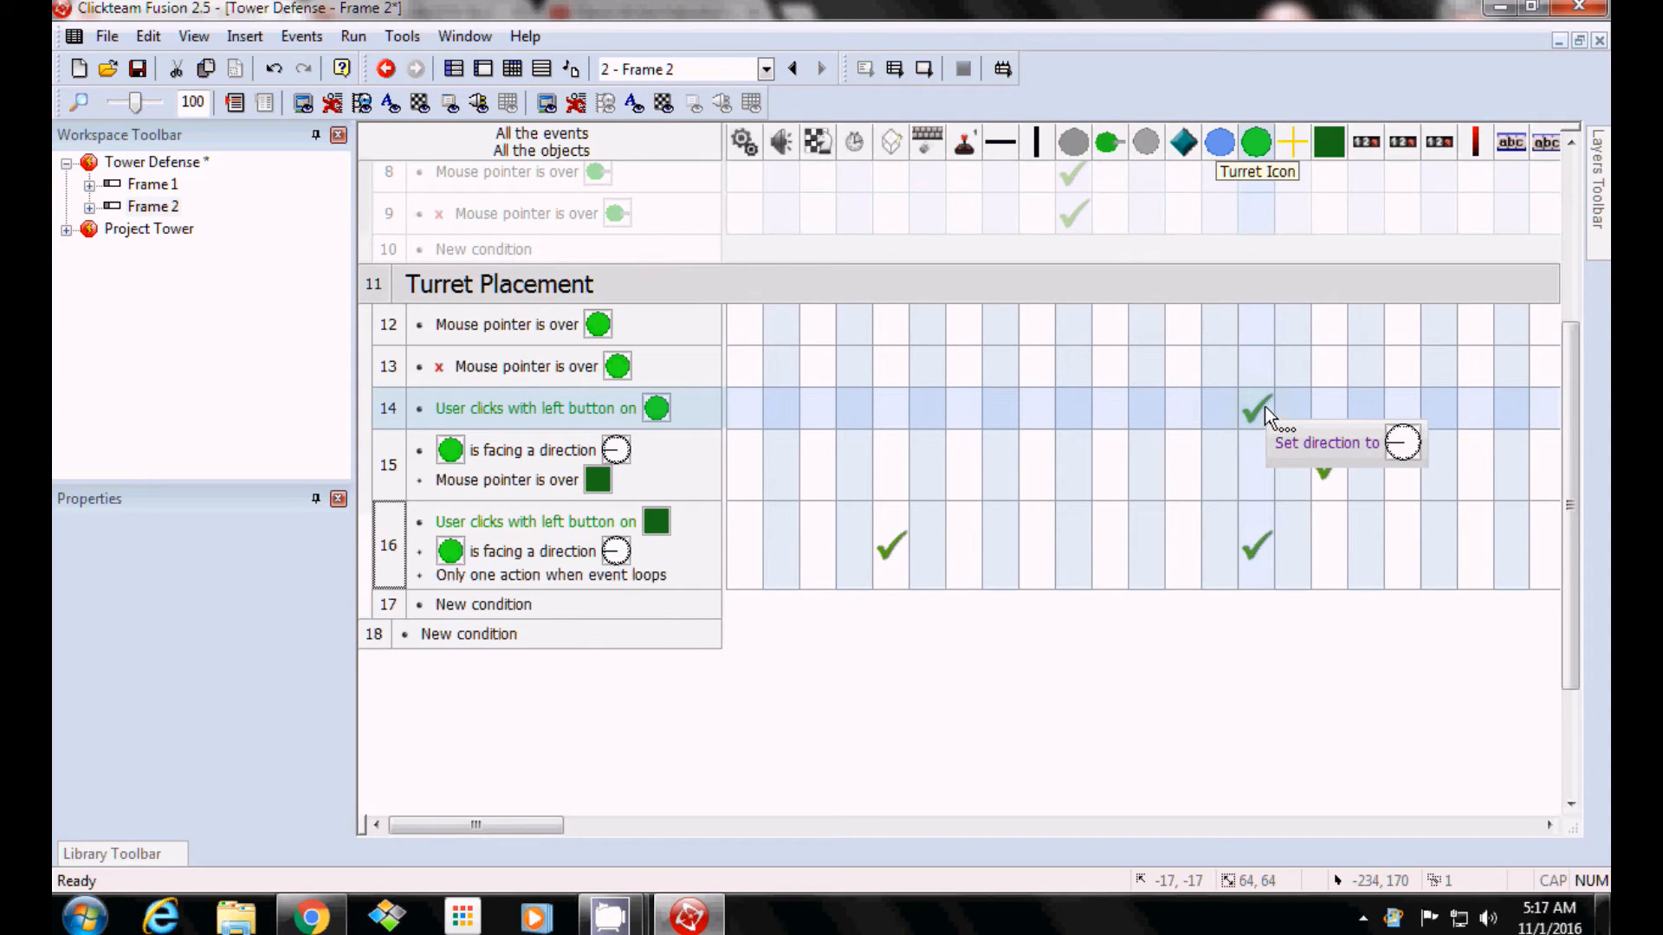
mouse_move(1340, 477)
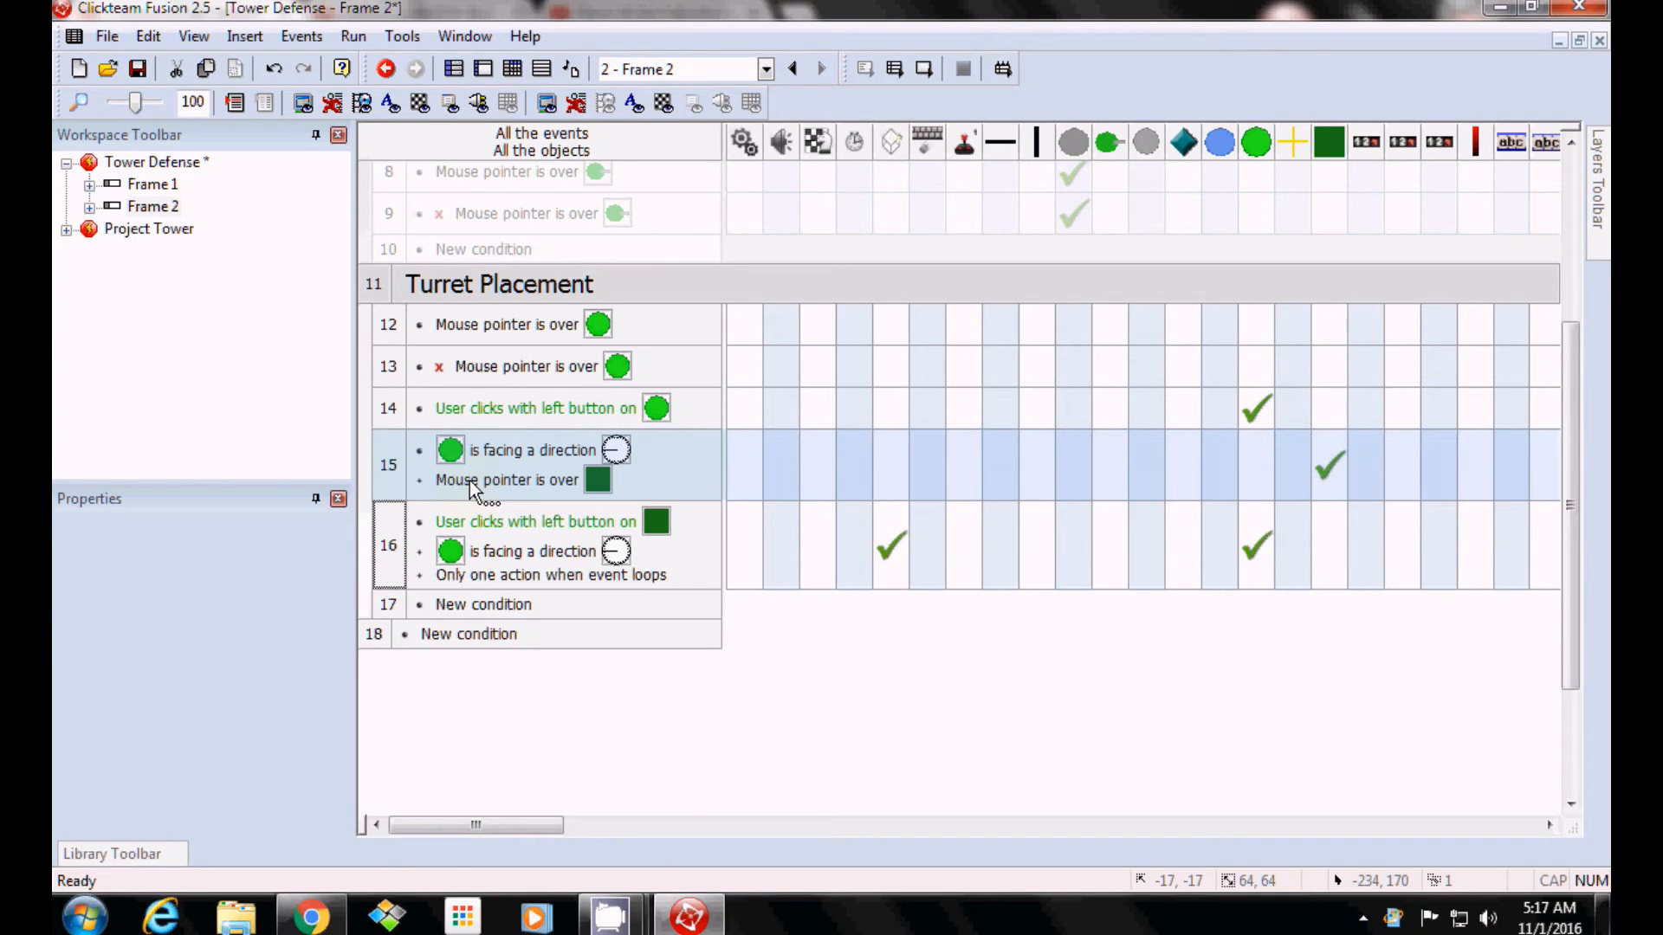
left_click_drag(386, 468, 374, 639, "ctrl")
right_click(498, 671)
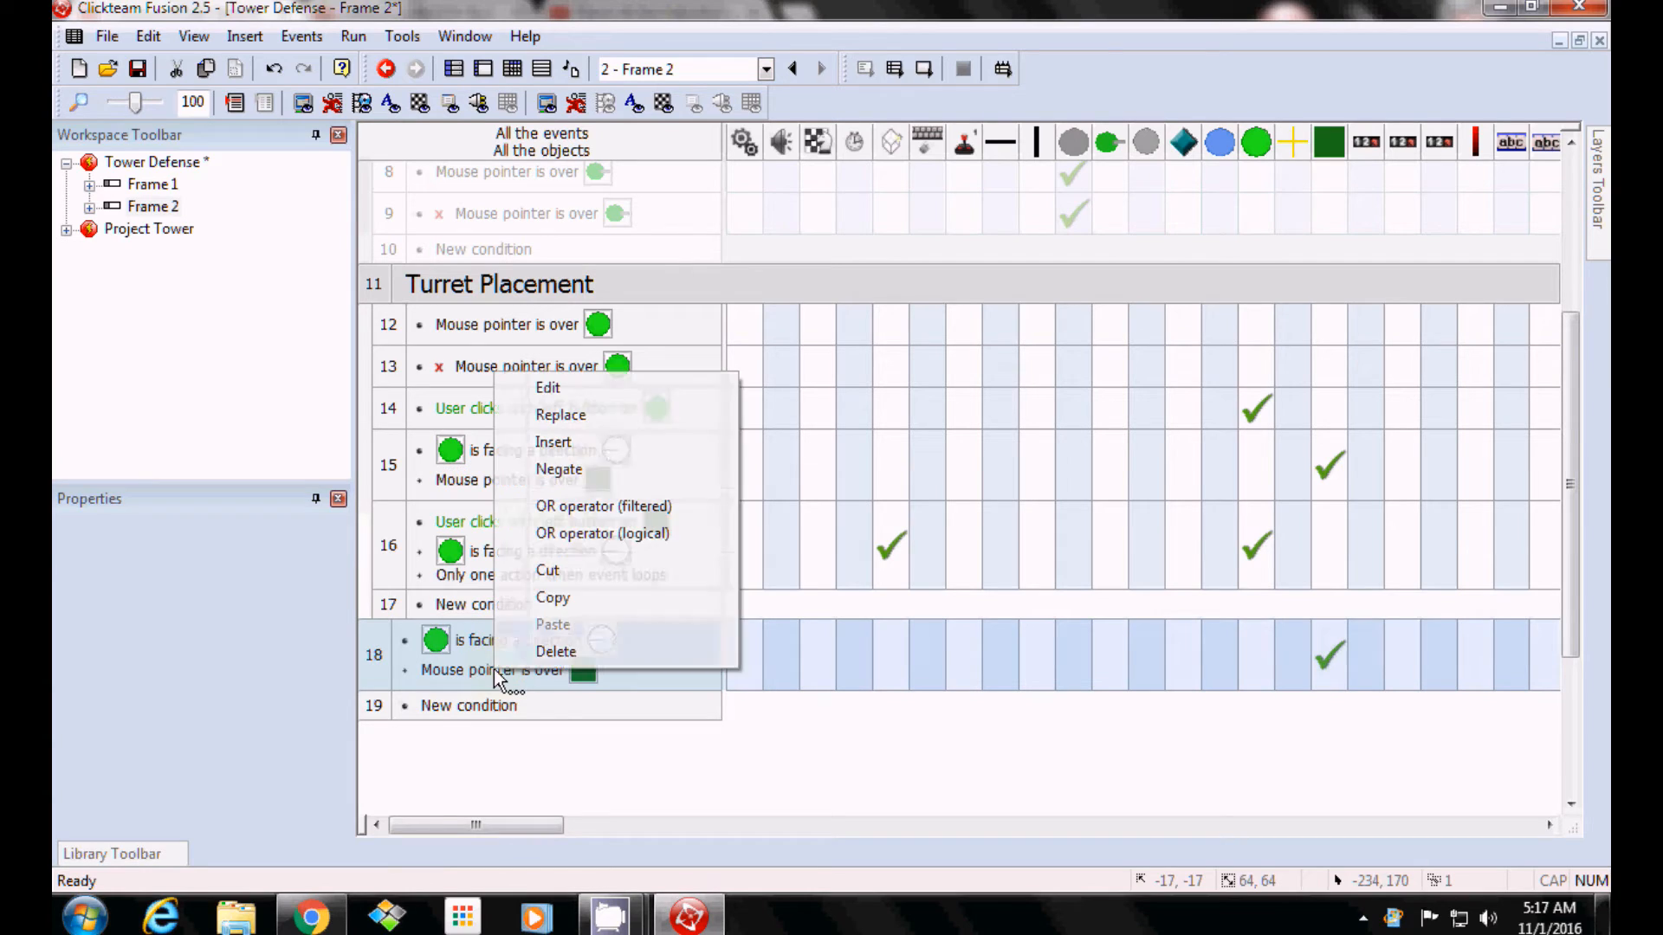
left_click(554, 473)
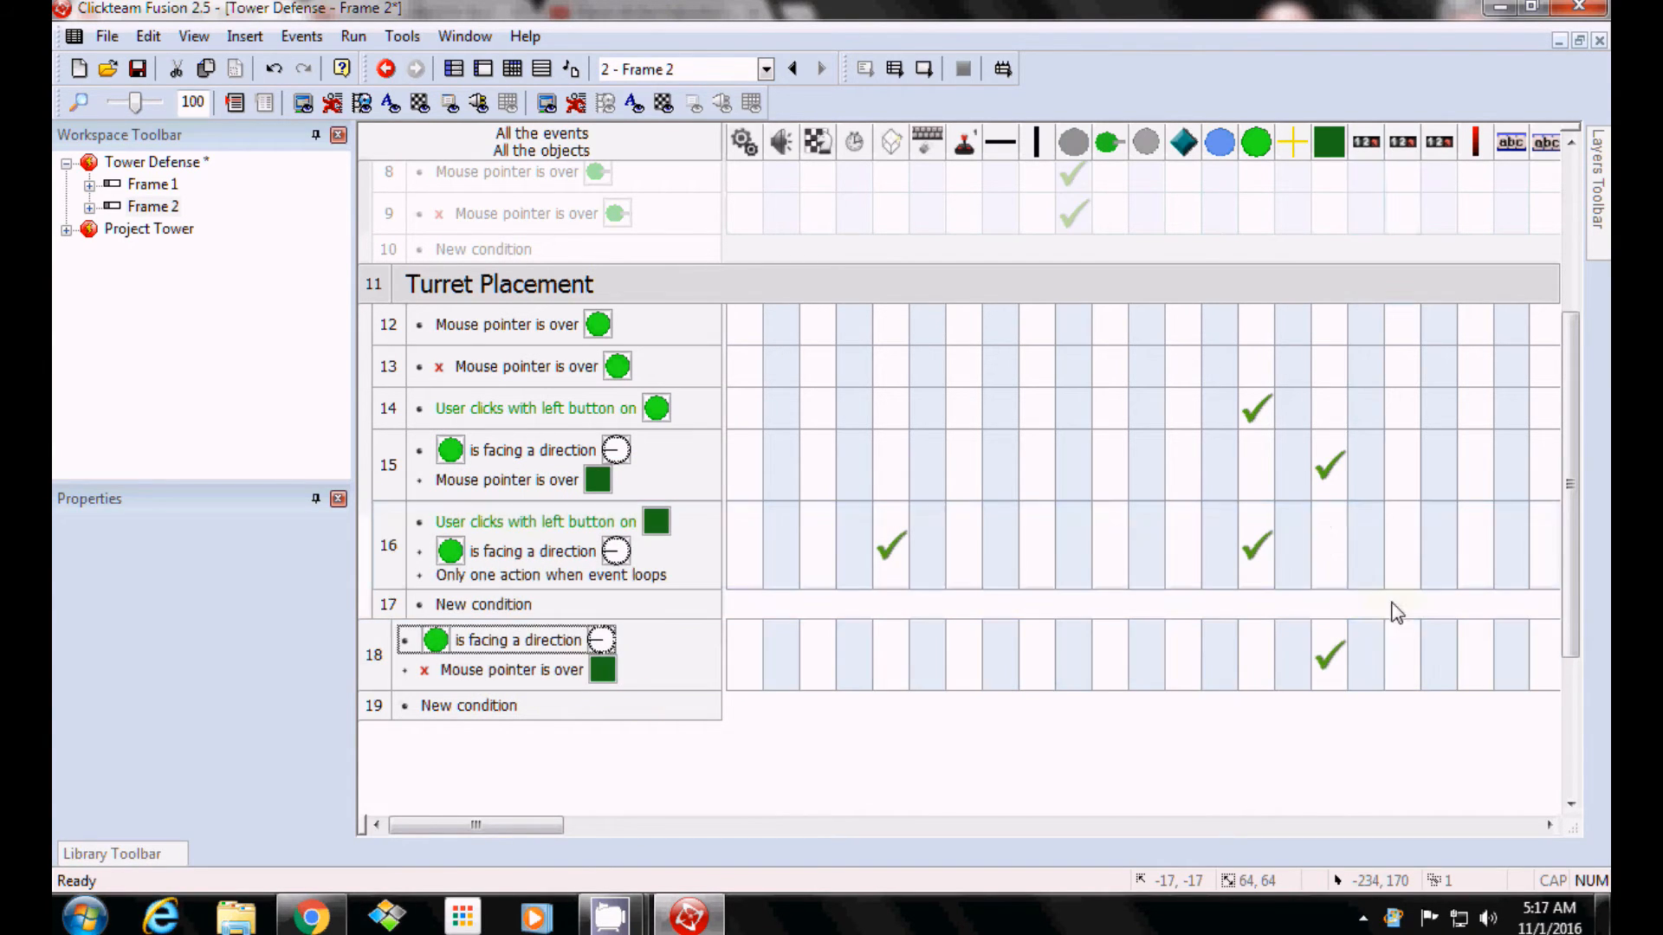
Move the negated copy into the Turret Placement group, directly above the event for left-clicking the placement tile.
mouse_move(1331, 648)
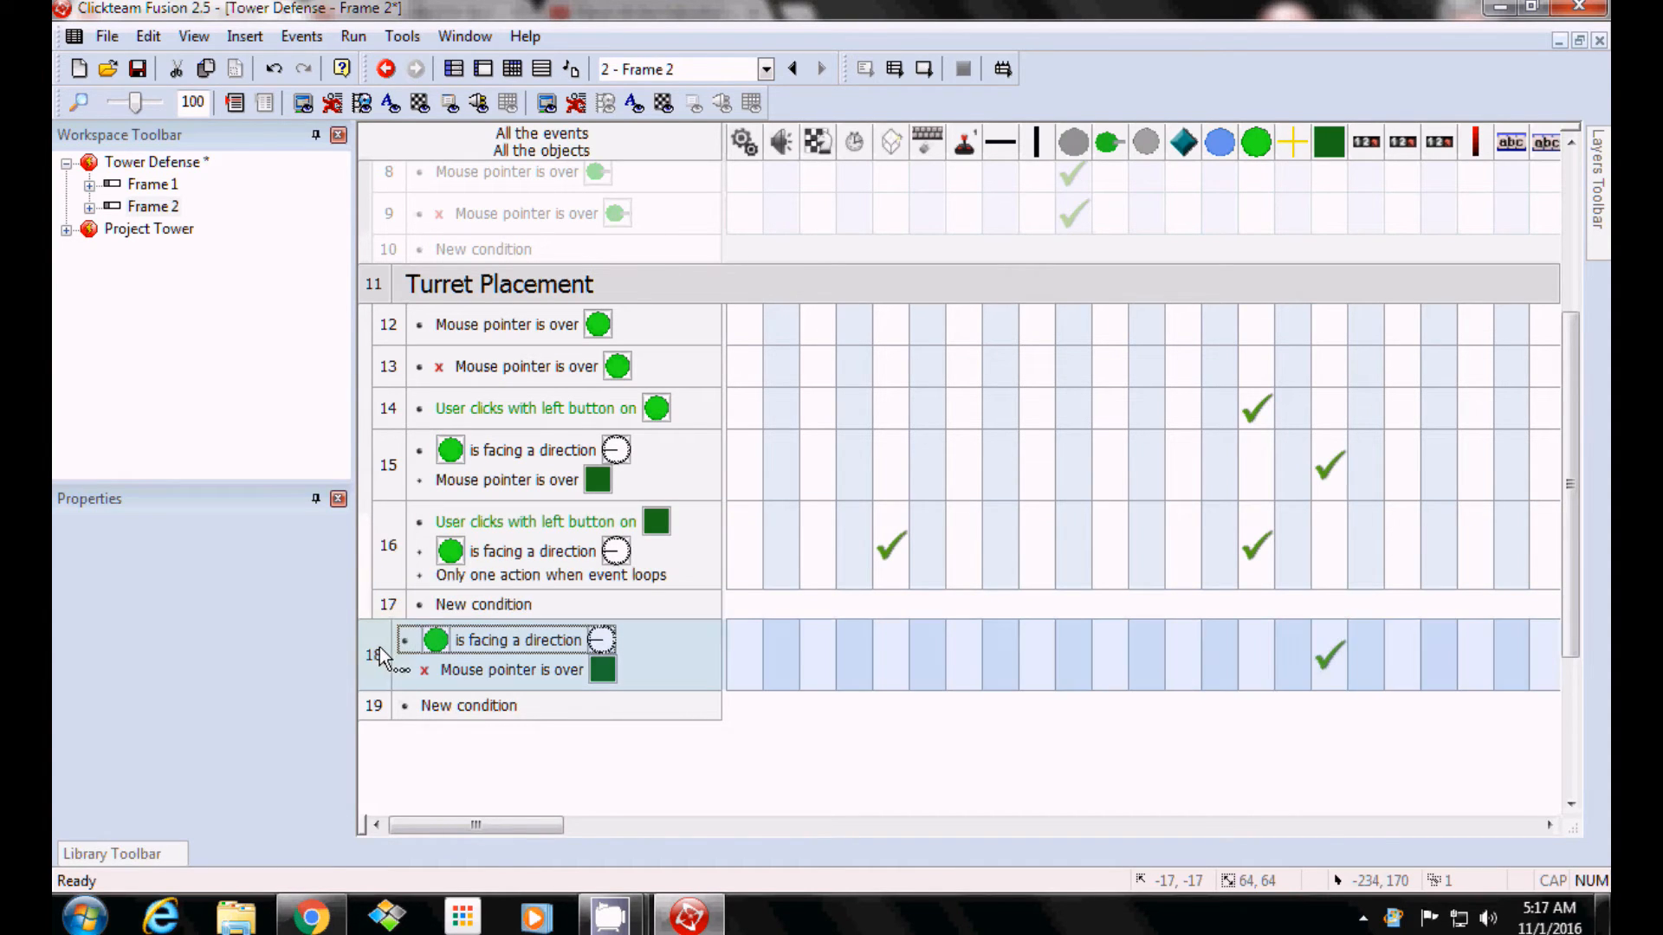
left_click(373, 622)
left_click_drag(395, 554, 398, 556)
left_click(993, 785)
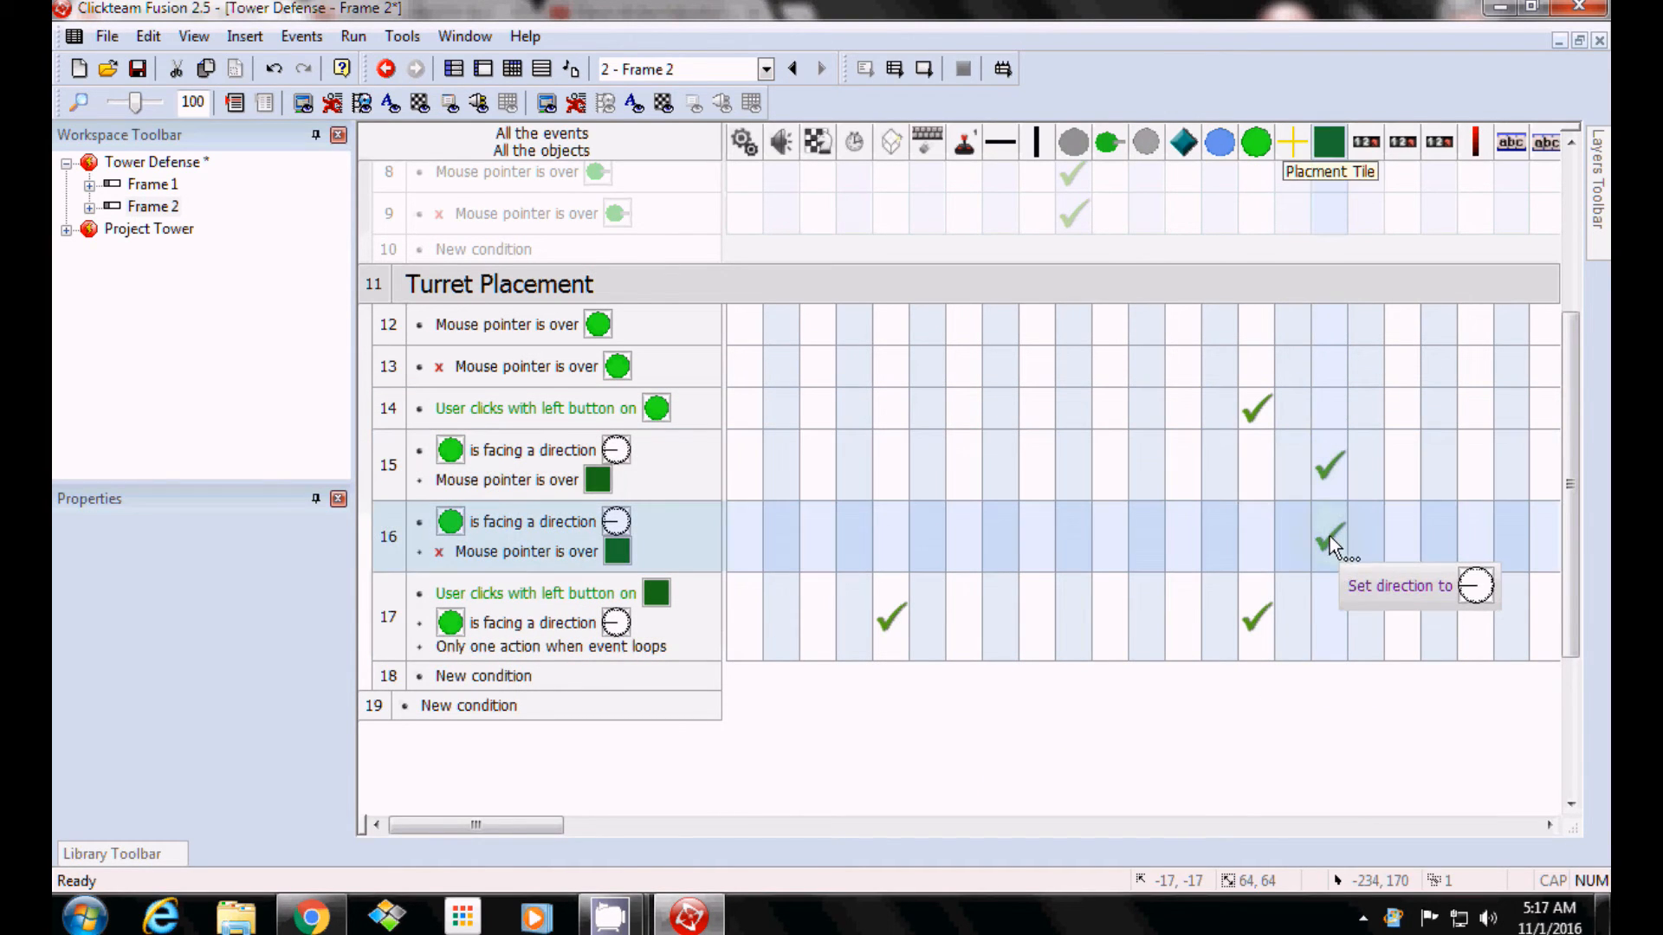
Change the Placement Tile action in the negated mouse-over event to set its direction to 0 only.
right_click(1329, 537)
left_click(1360, 490)
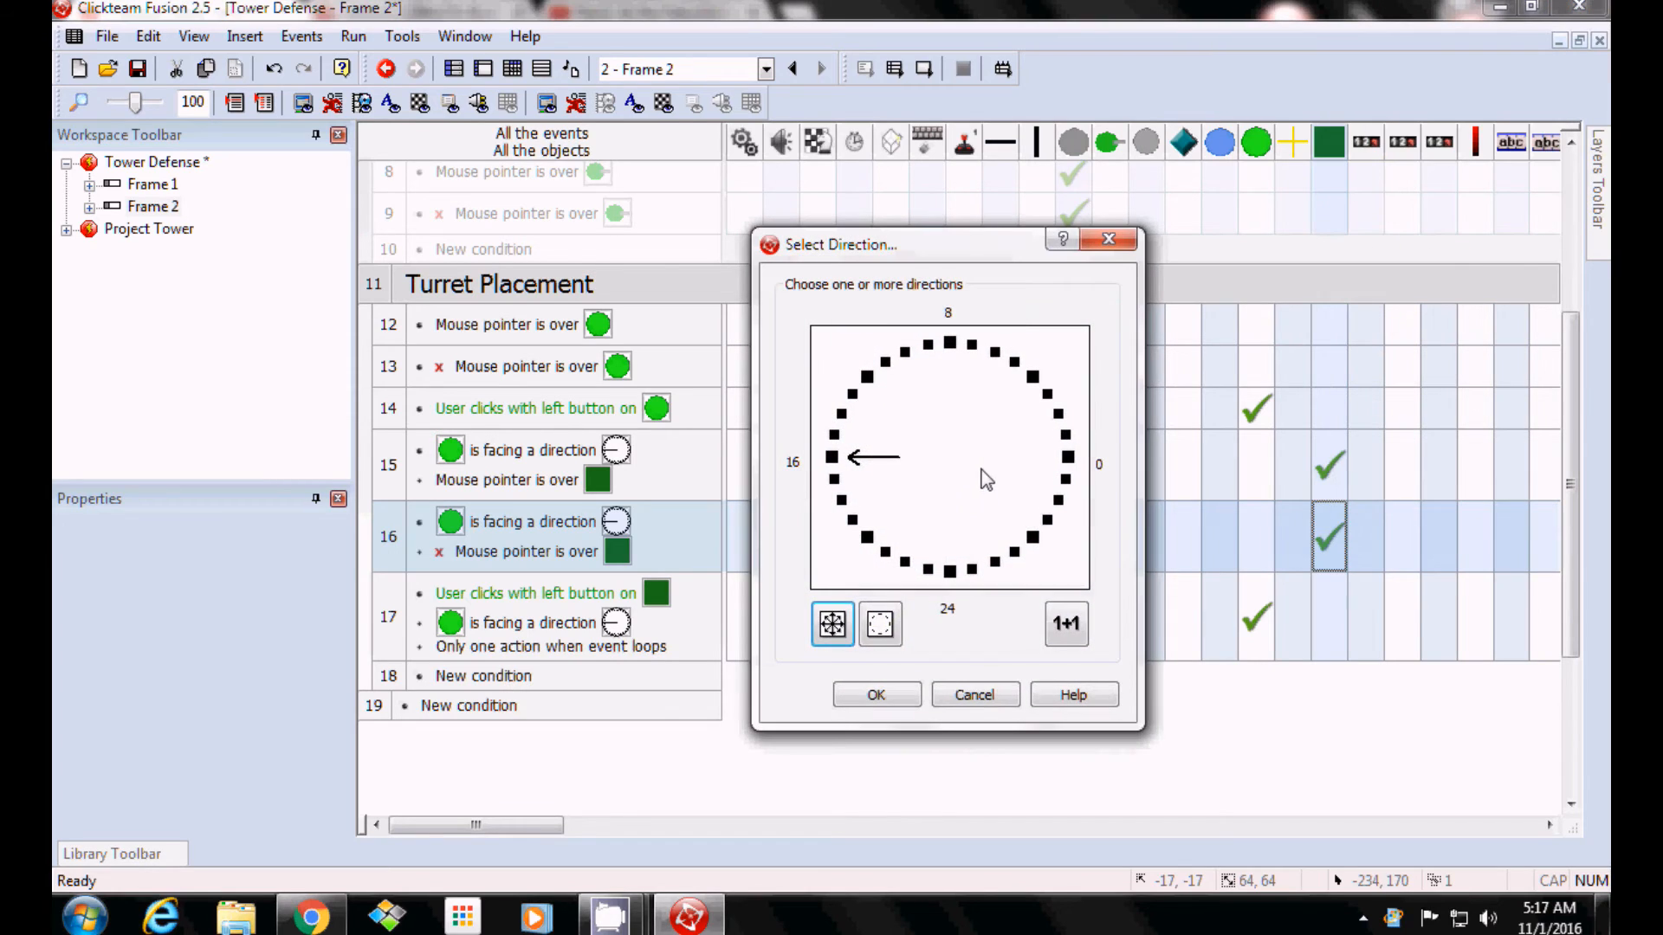
left_click(880, 624)
left_click(1068, 457)
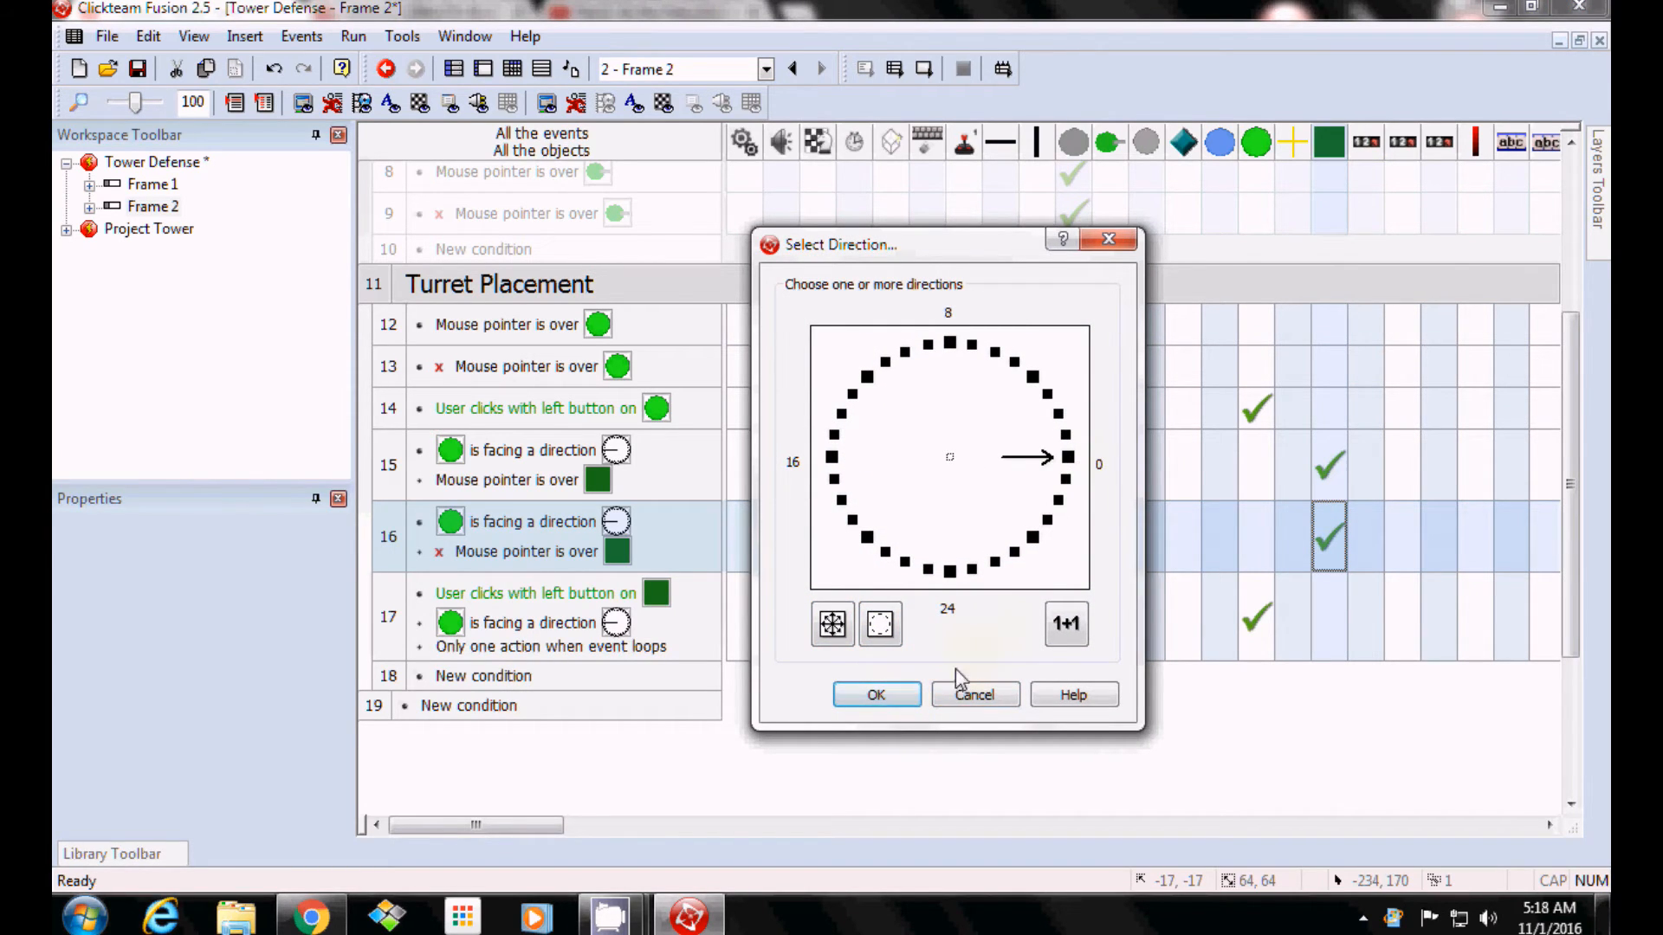
left_click(877, 695)
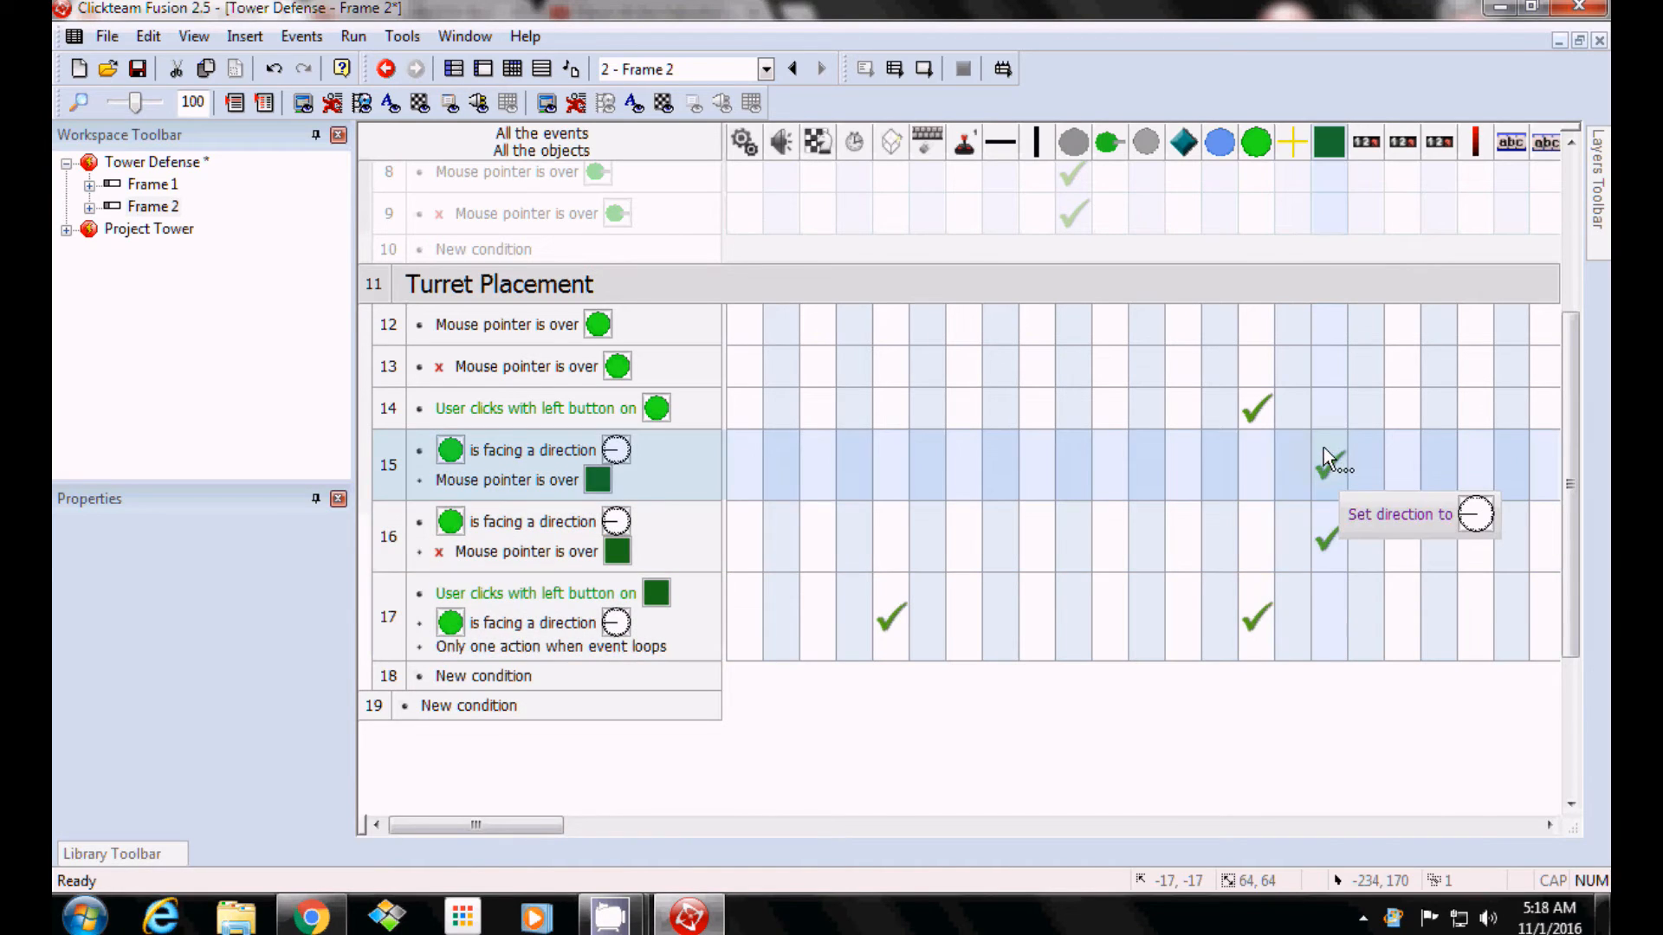
Add a new event to the Turret Placement group with the condition that the Turret Icon faces direction 0.
left_click(480, 681)
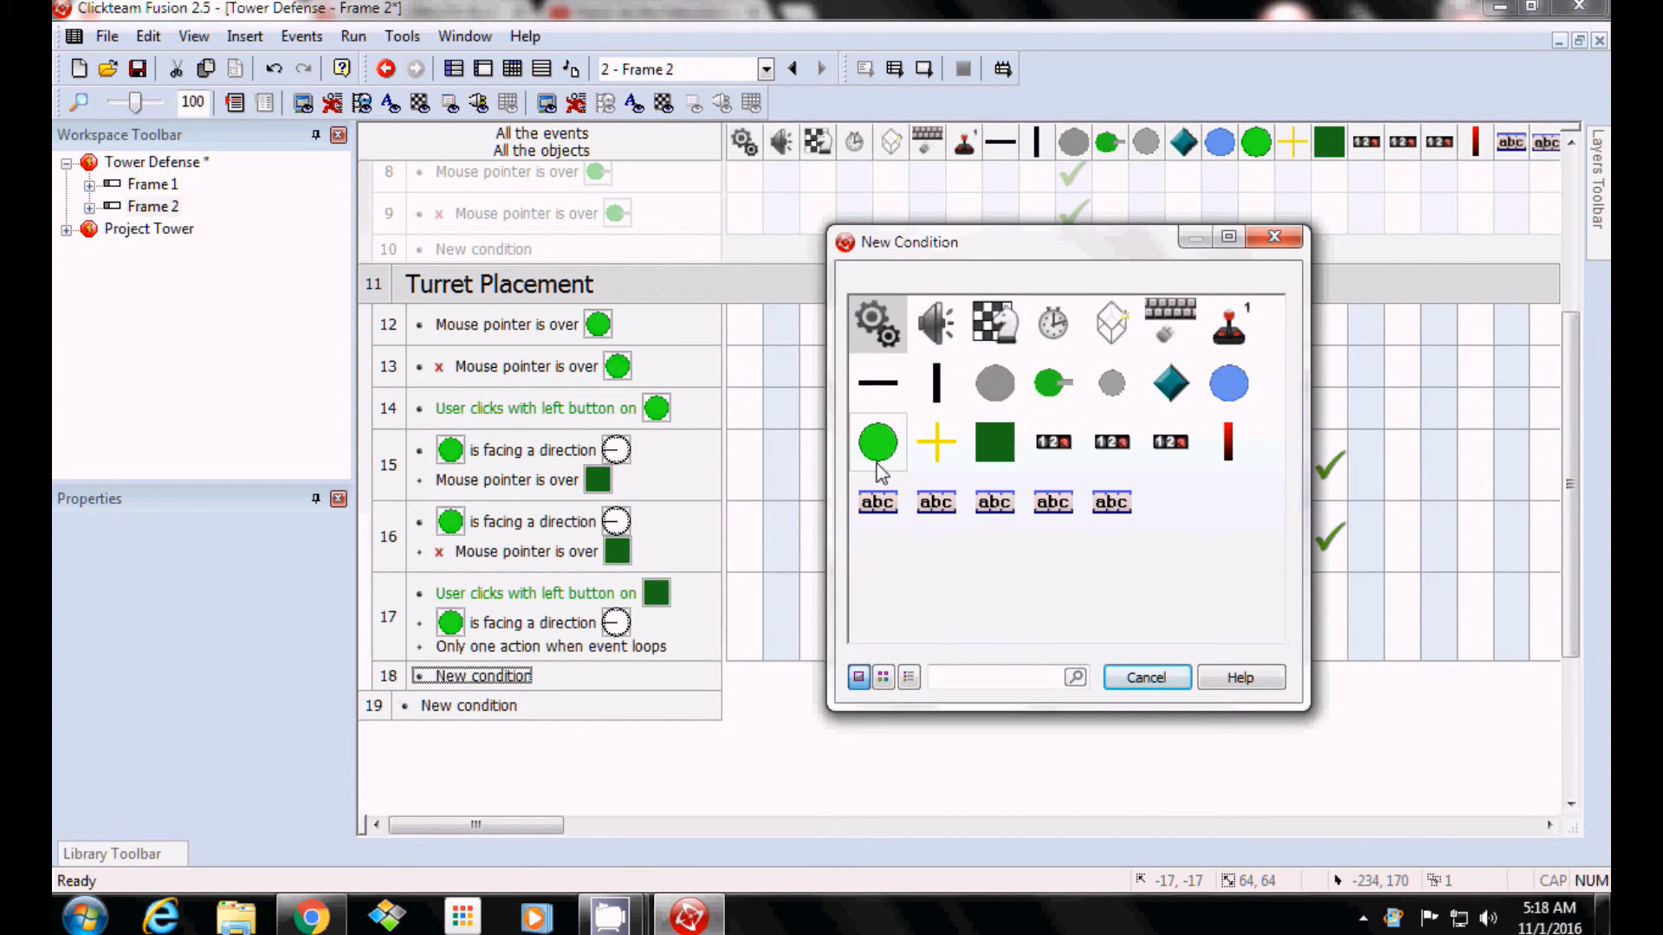
right_click(878, 456)
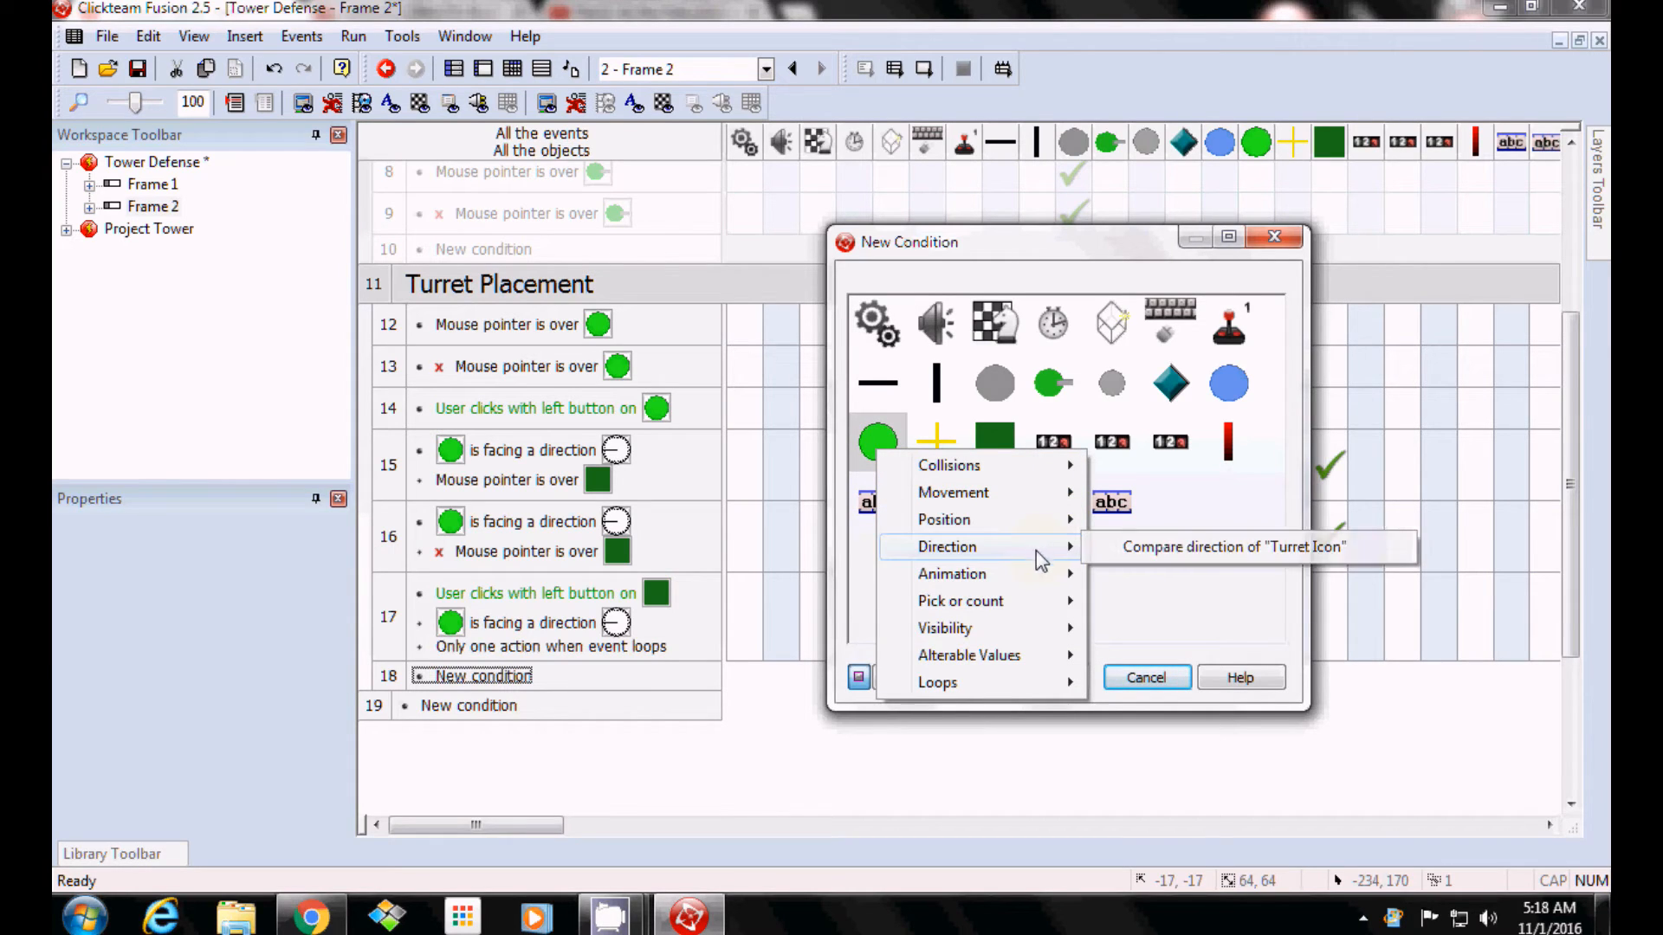
mouse_move(1057, 548)
left_click(1143, 553)
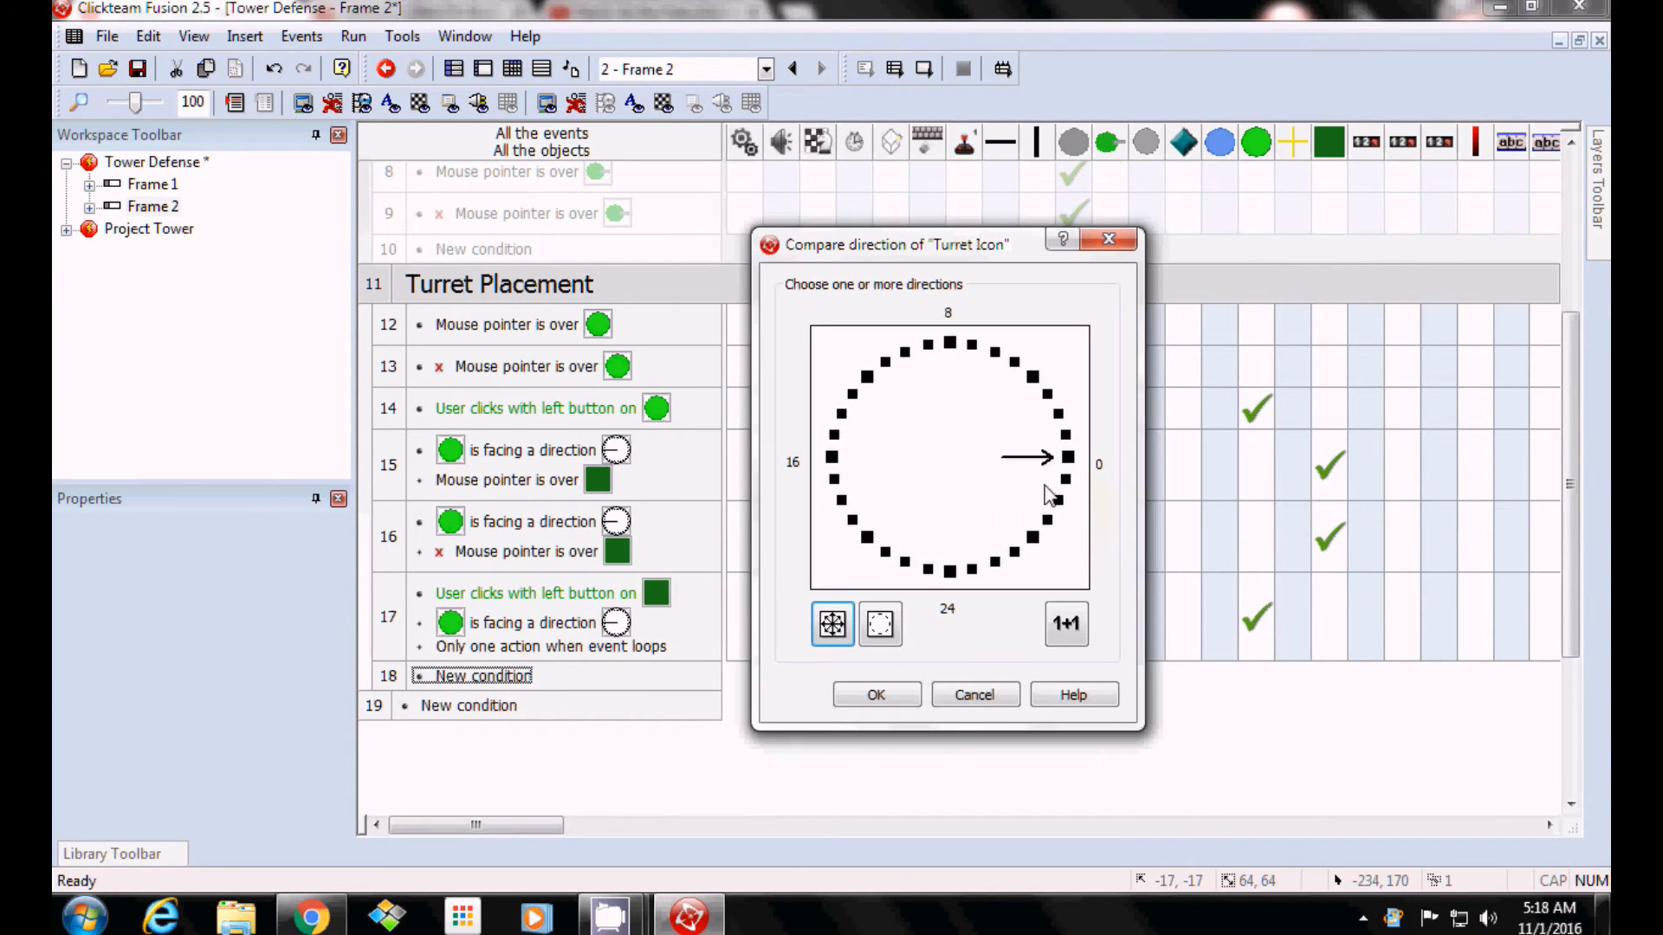
left_click(877, 695)
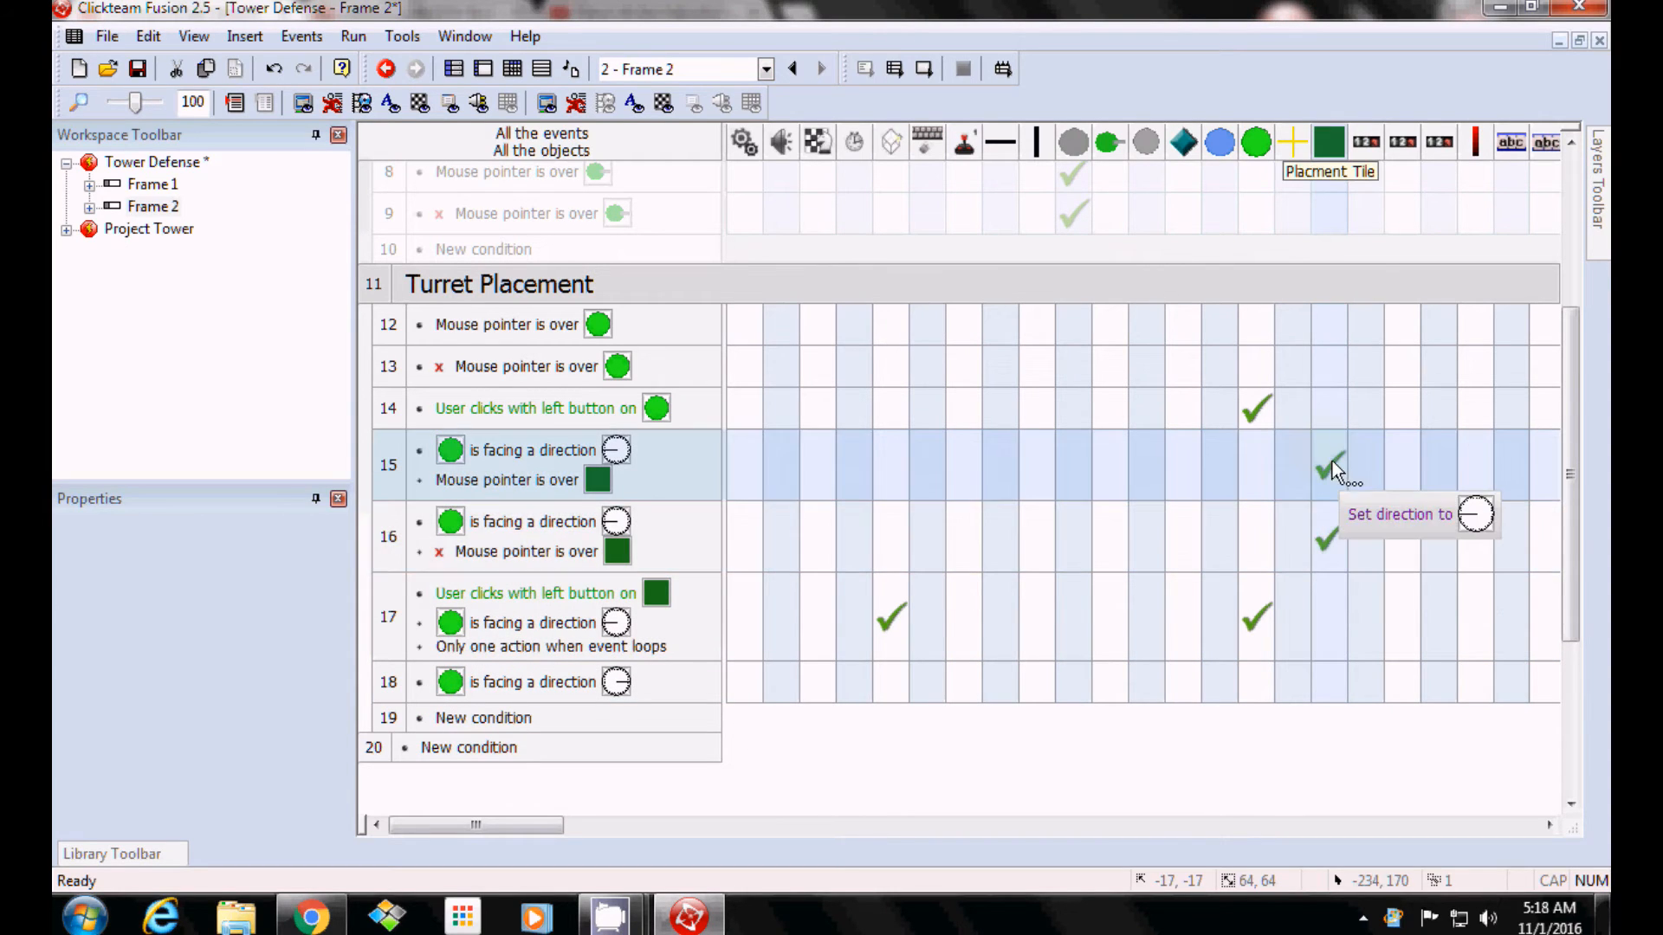
Add an action to the Turret Icon direction 0 event that sets the placement tile's direction to 0.
right_click(1333, 683)
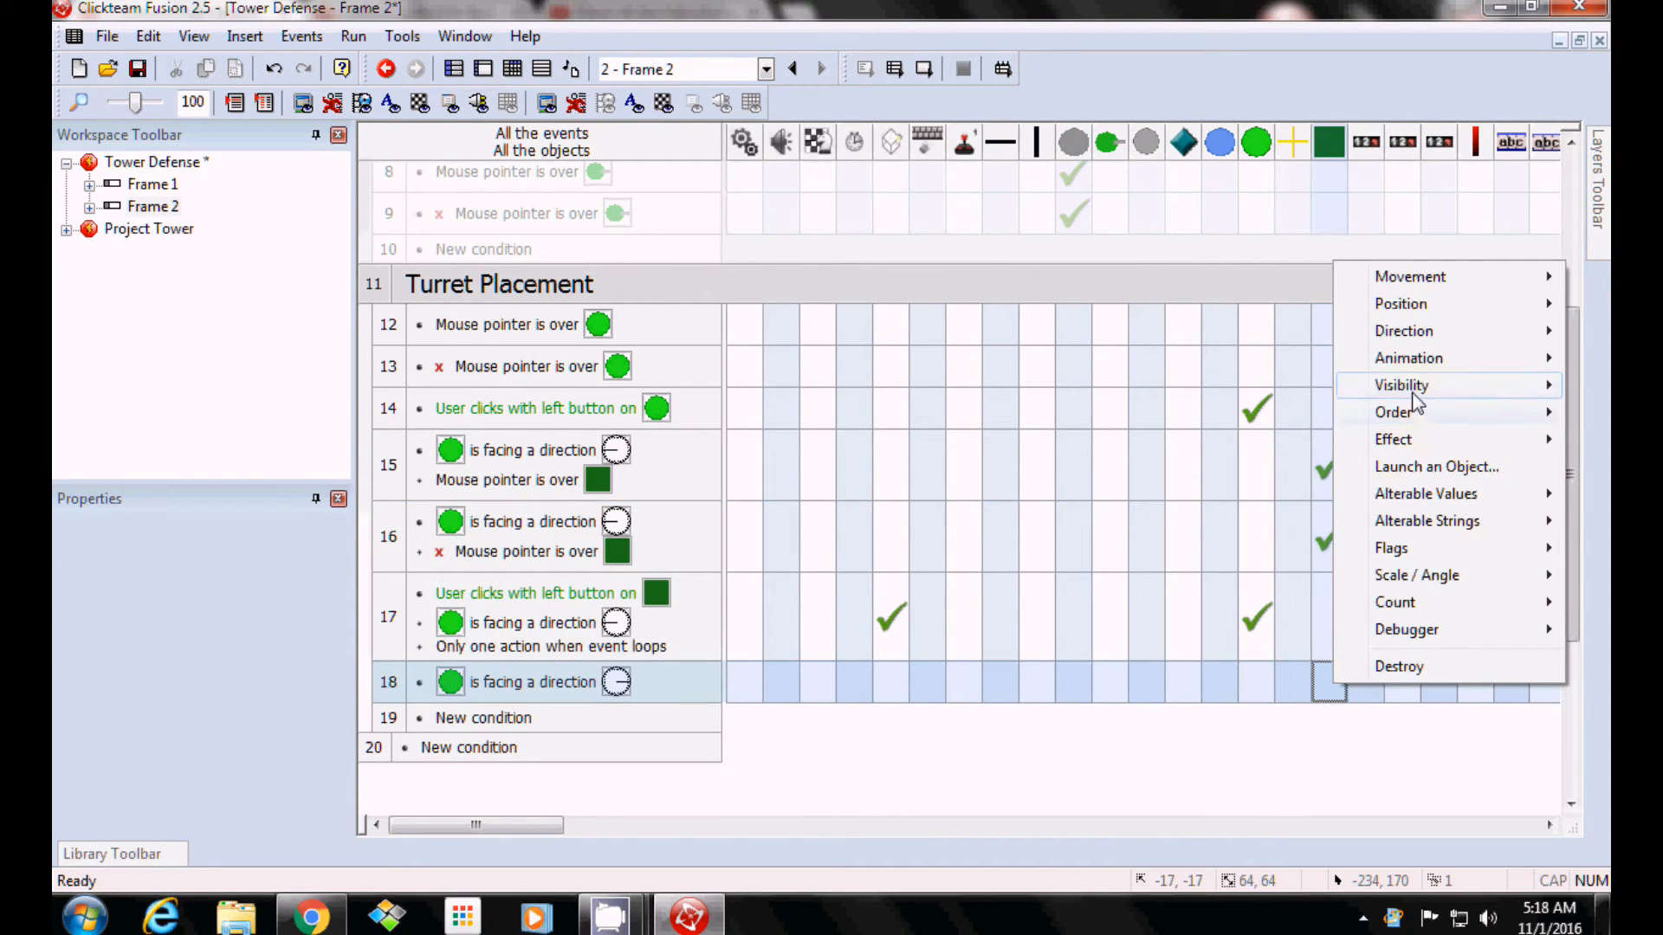
mouse_move(1417, 389)
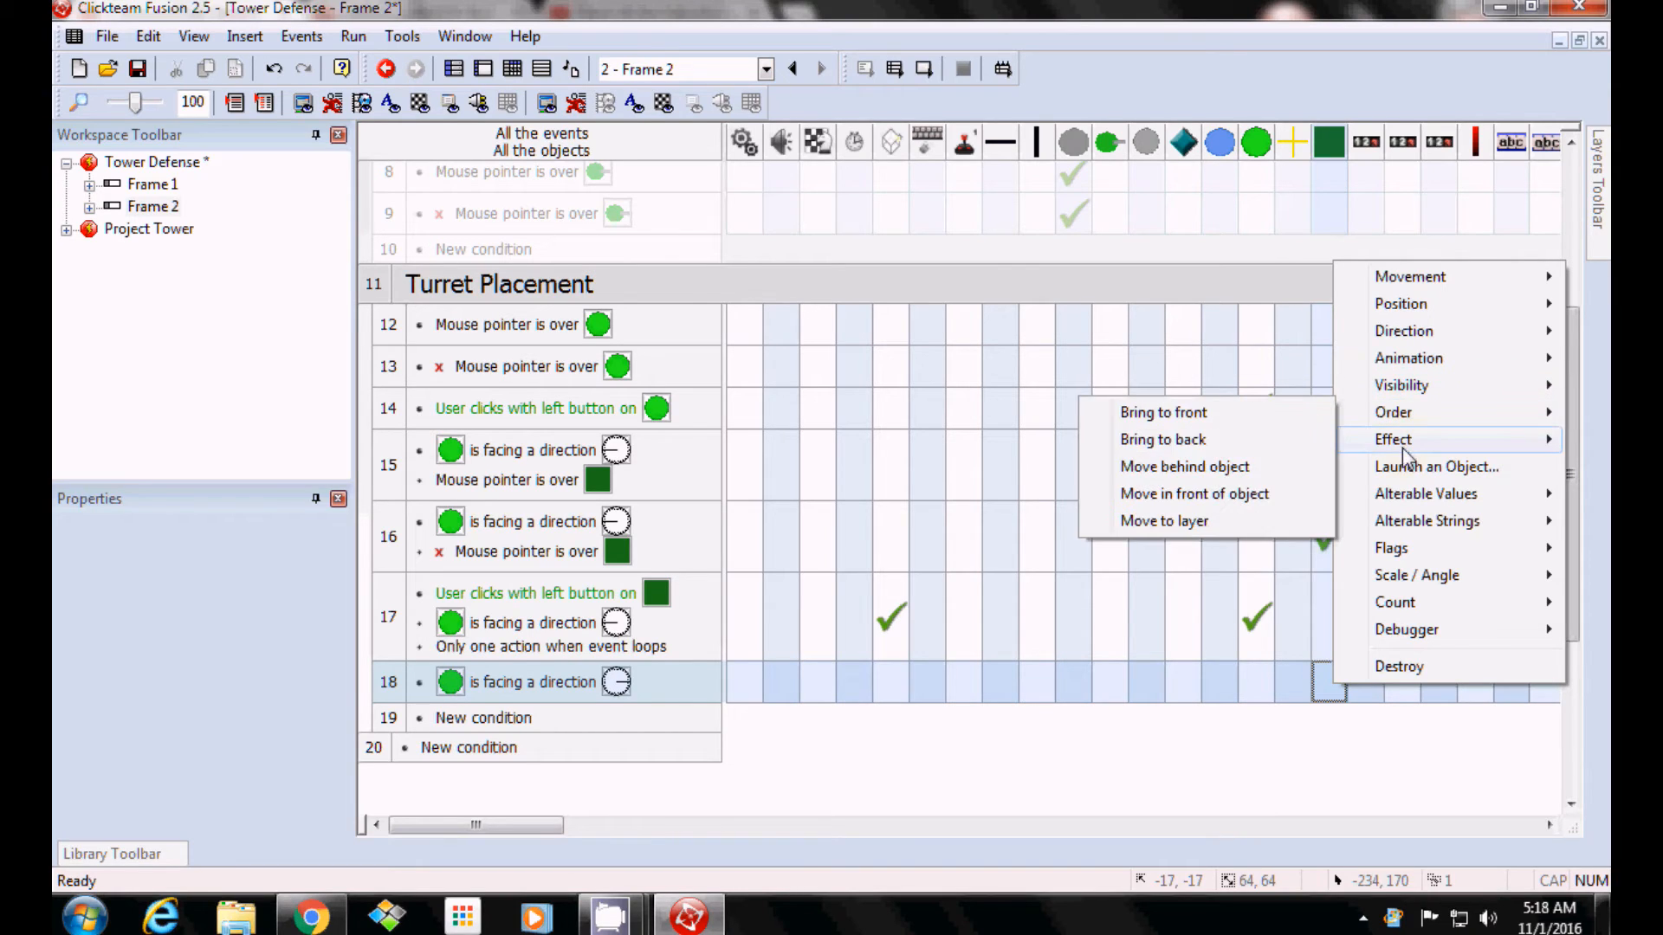
mouse_move(1380, 345)
left_click(1265, 331)
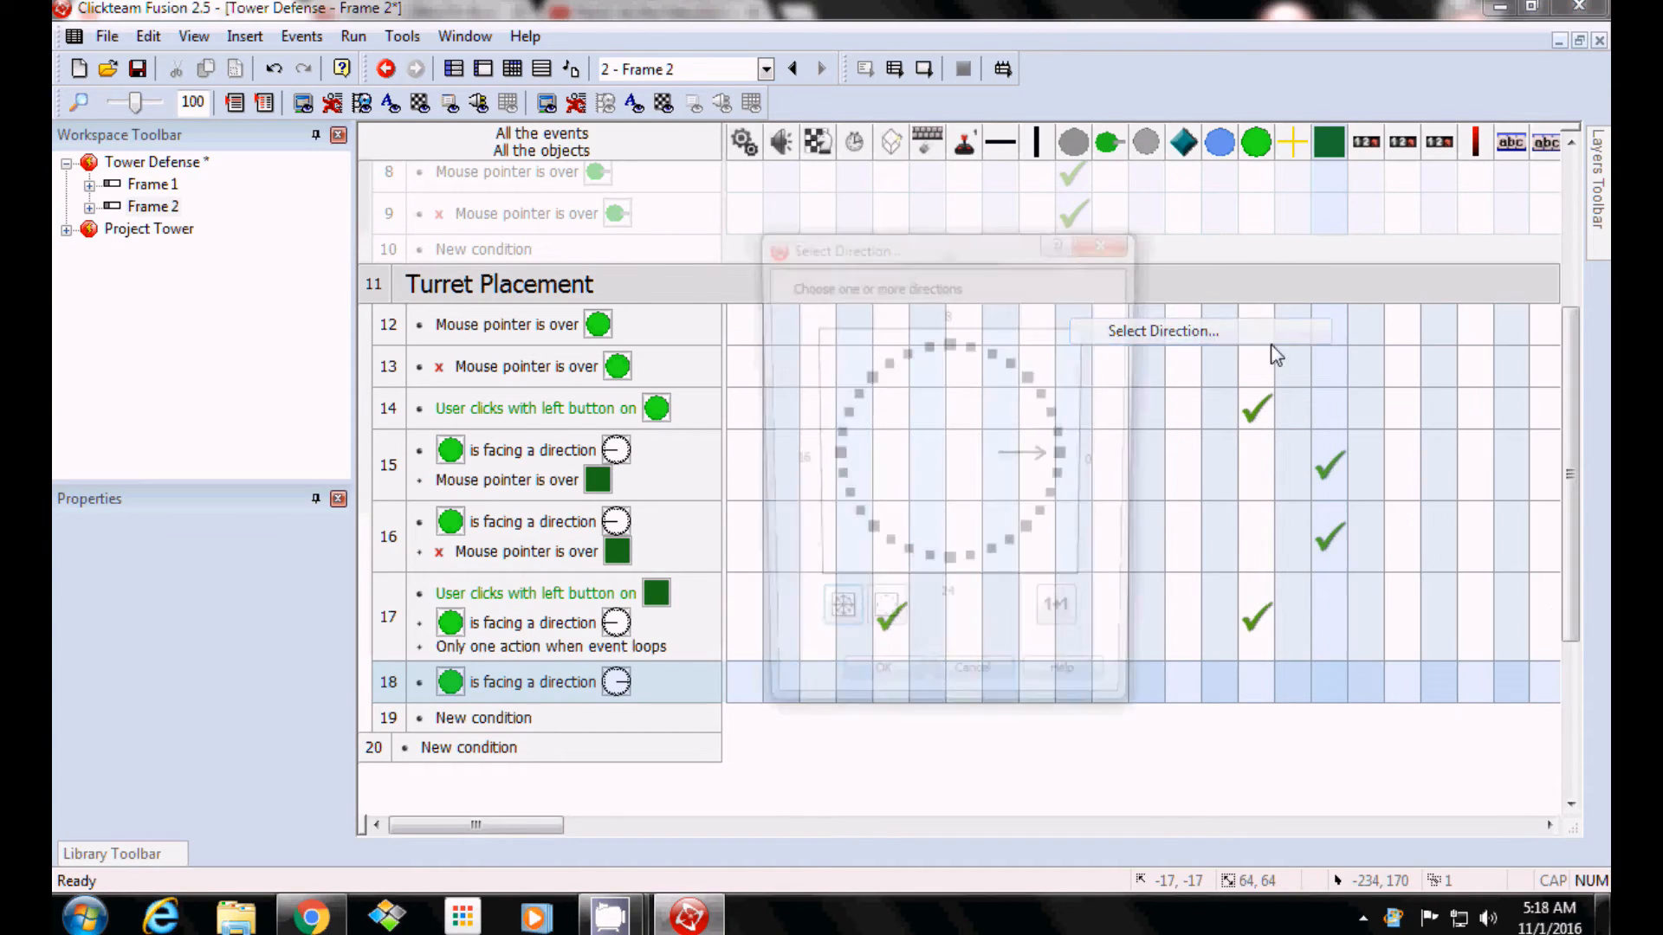
left_click(876, 695)
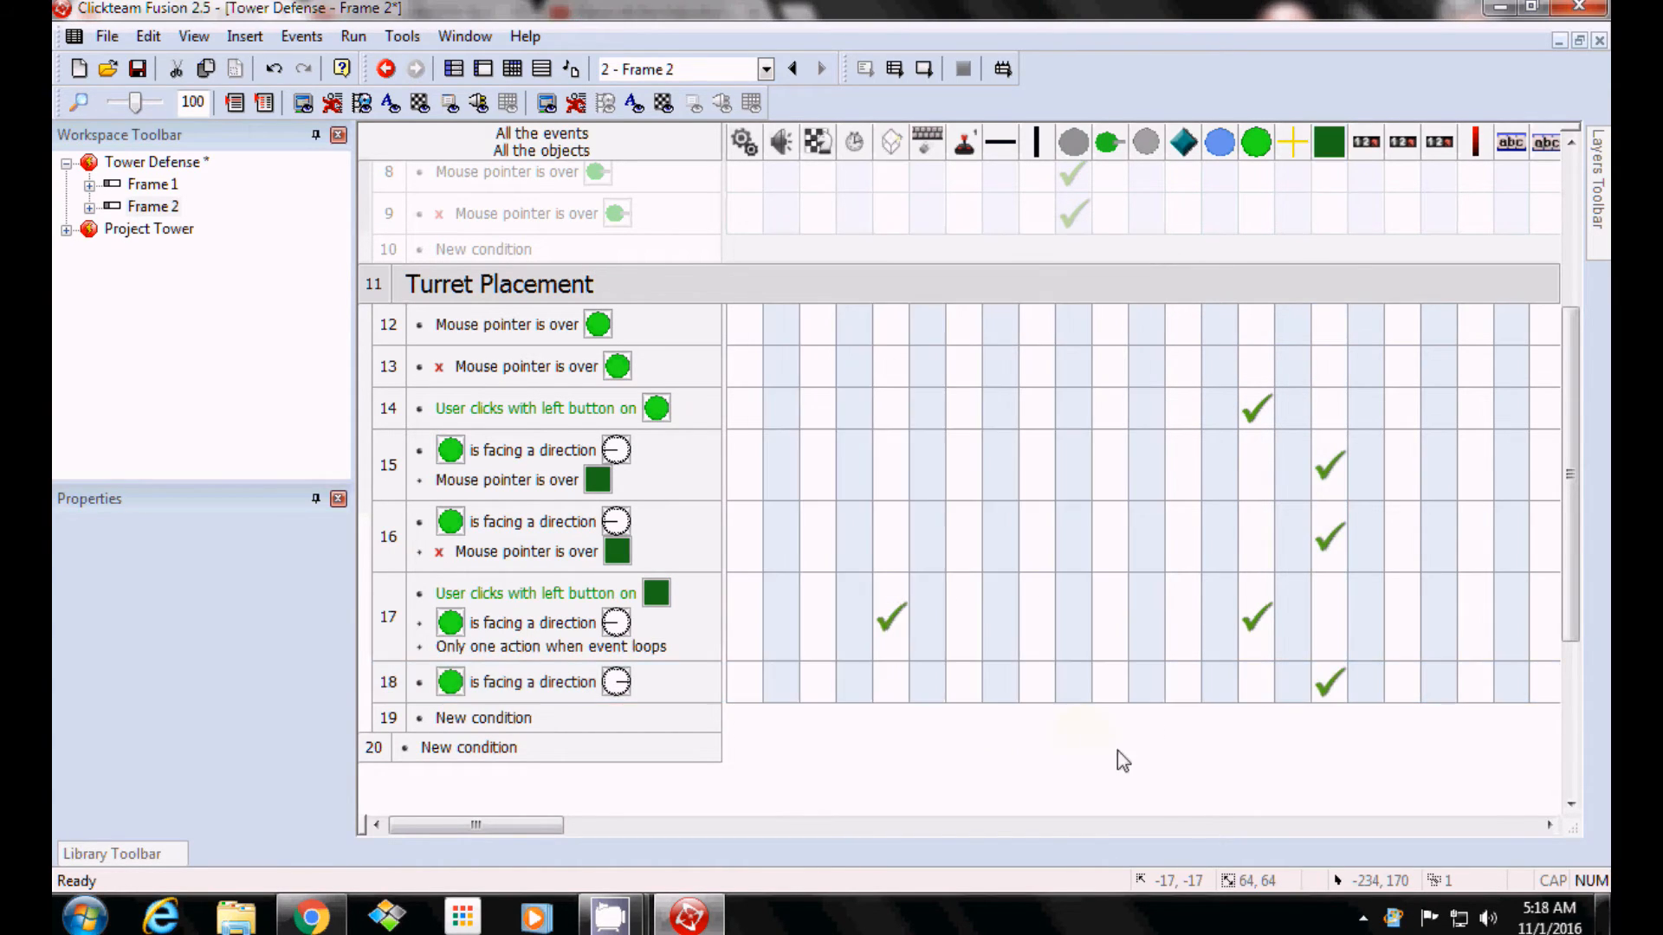
Run the current frame, select the turret icon and sweep the crosshair across the placement tiles to test their highlighting.
left_click(353, 36)
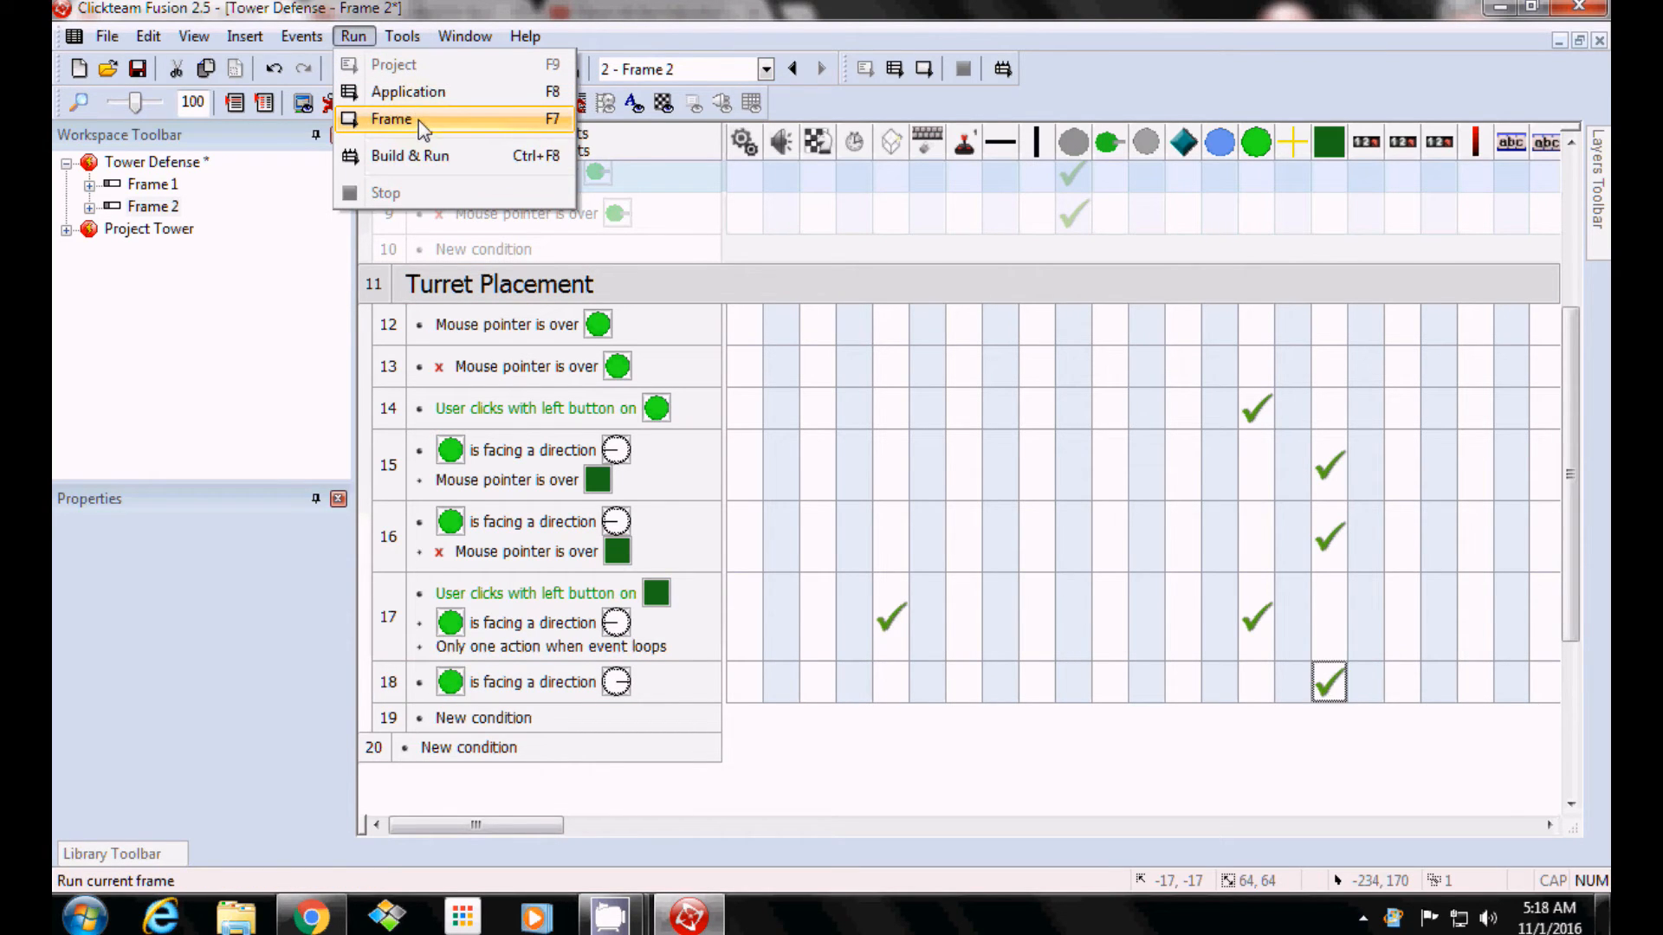
left_click(418, 120)
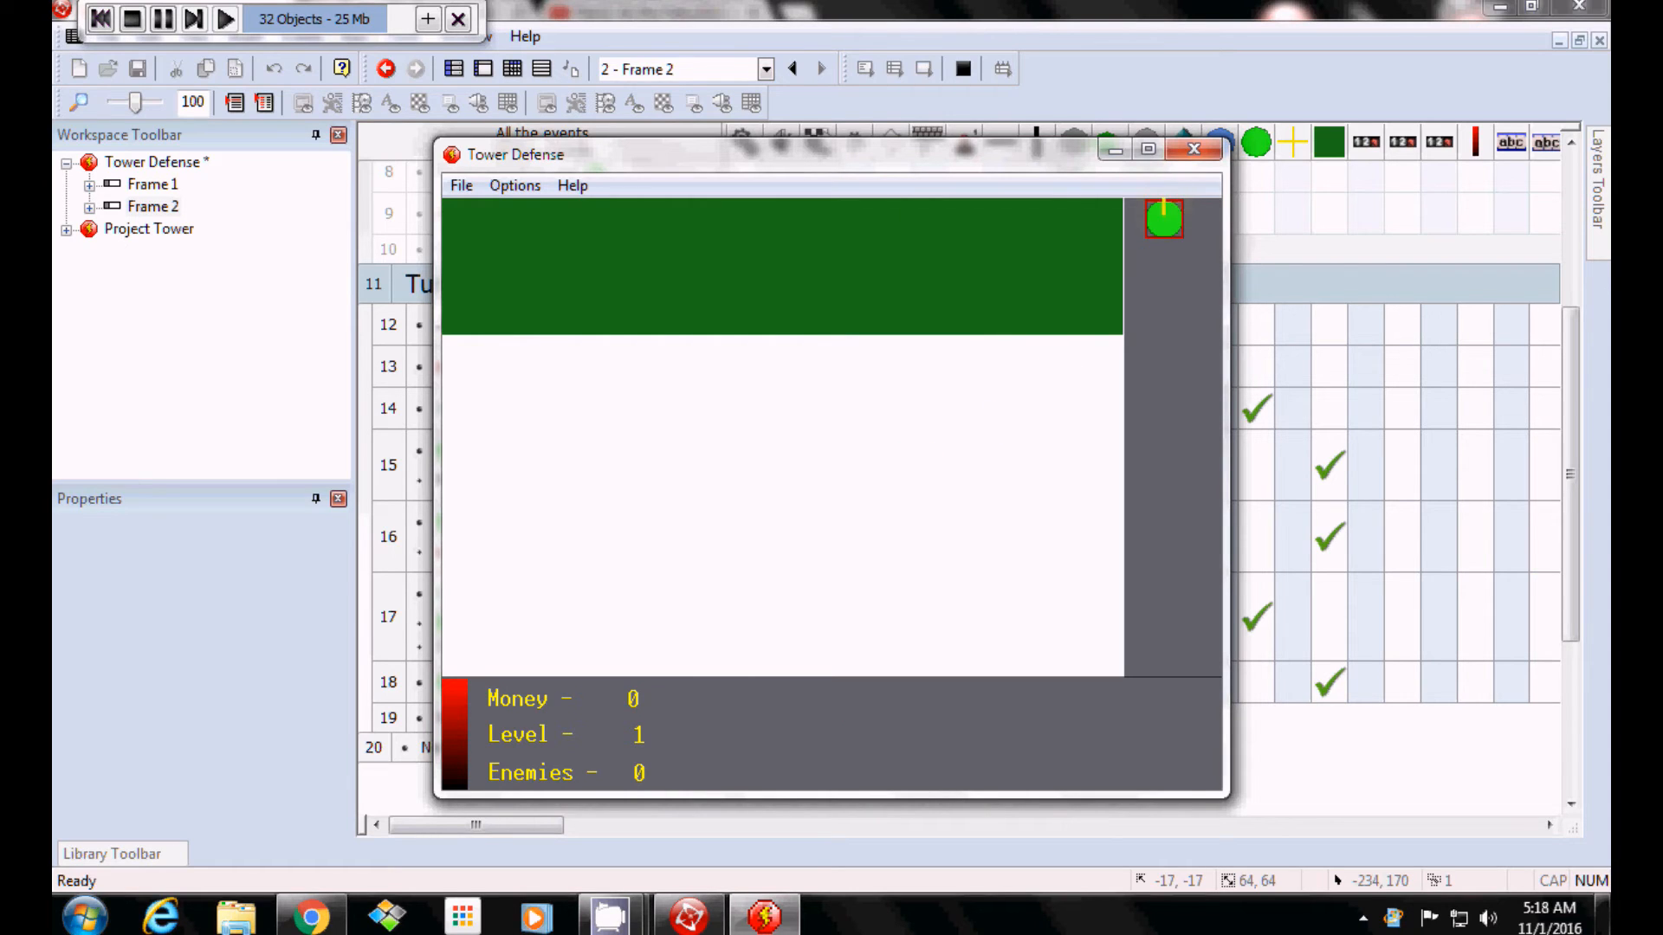
left_click(1169, 217)
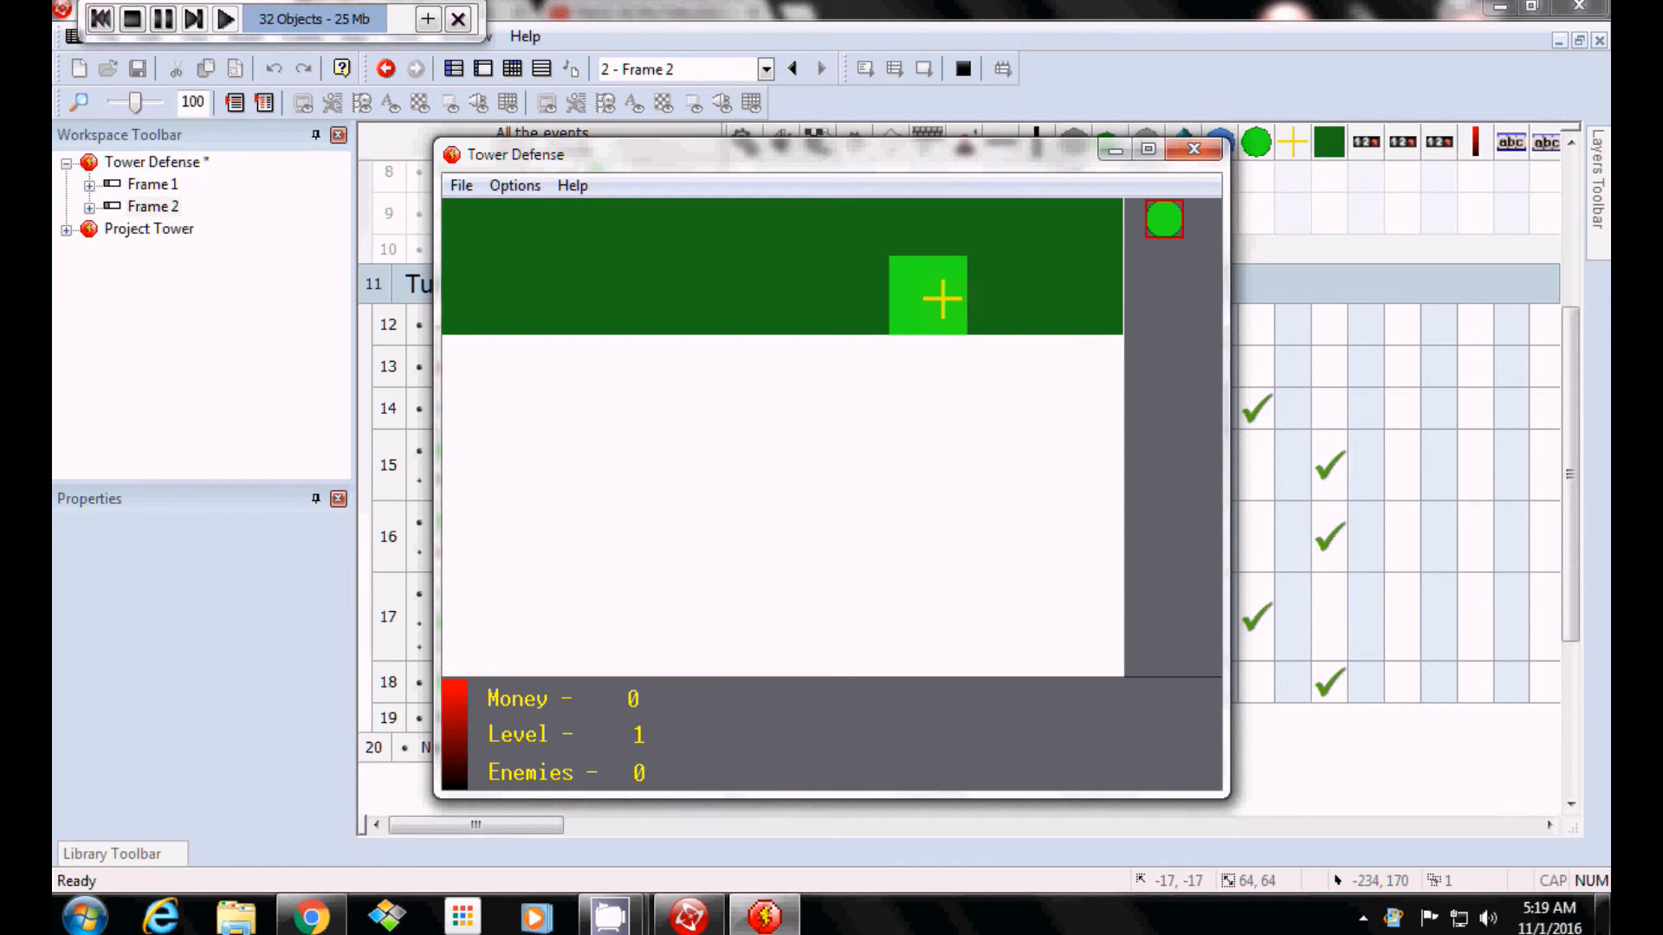
mouse_move(907, 298)
left_mouse_down()
mouse_move(765, 319)
mouse_move(567, 310)
left_mouse_up()
mouse_move(865, 293)
left_mouse_down()
mouse_move(996, 219)
mouse_move(1104, 263)
left_mouse_up()
mouse_move(1009, 222)
left_mouse_down()
mouse_move(471, 249)
mouse_move(471, 302)
left_mouse_up()
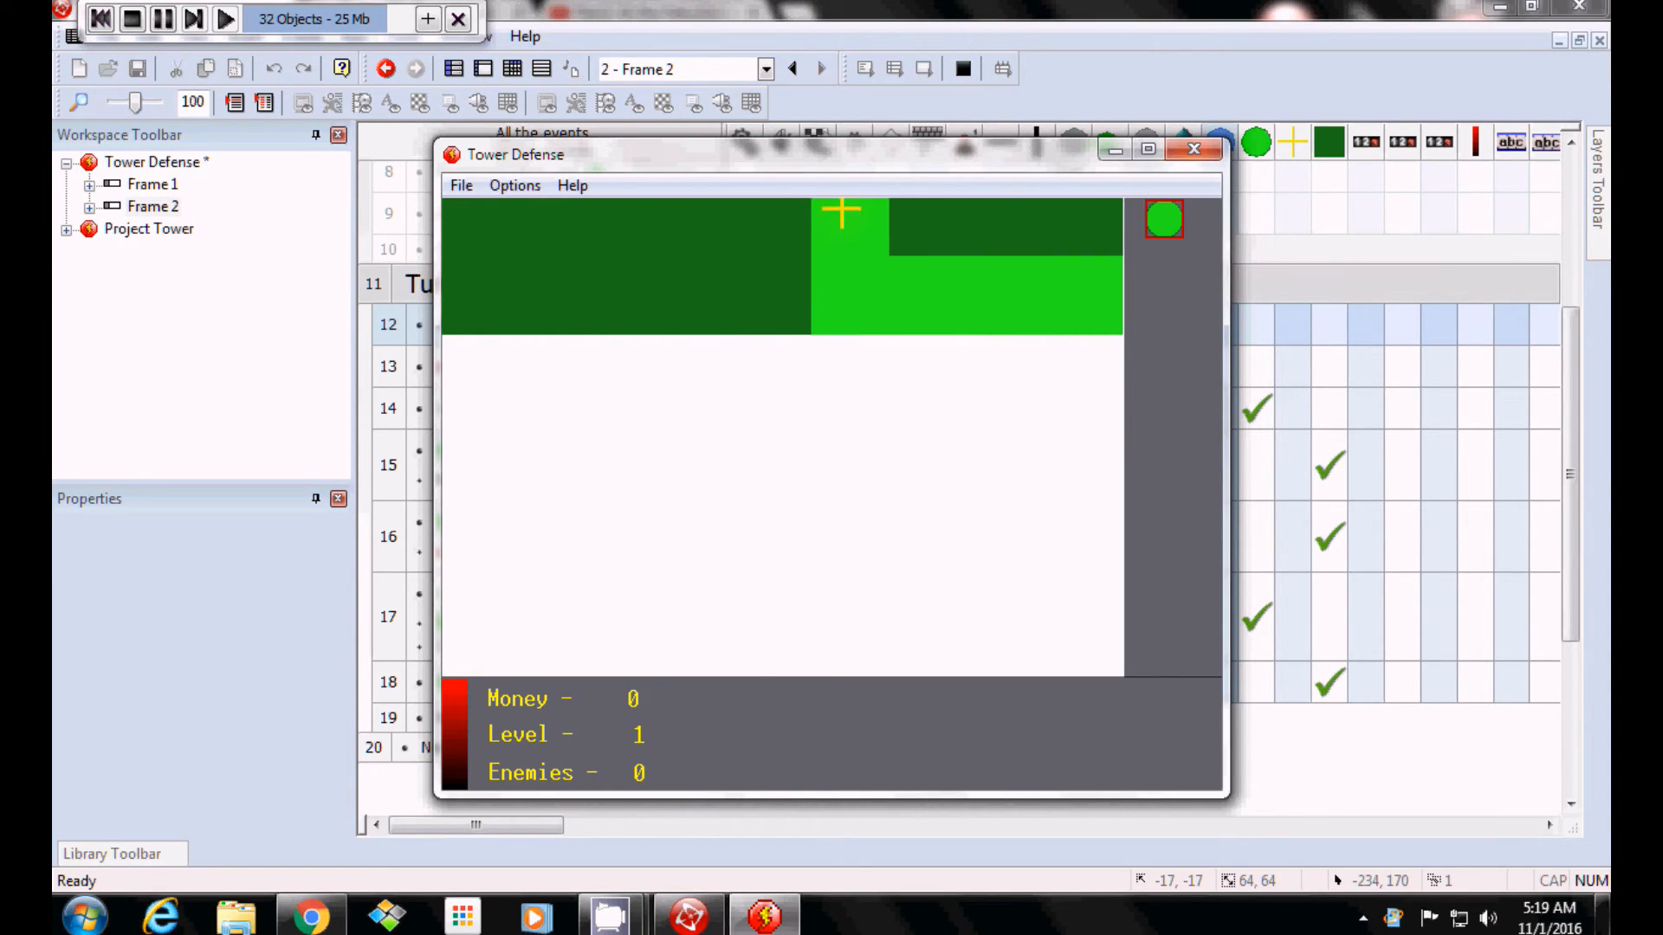
Test turret creation by placing six turrets on different placement tiles, selecting the turret icon again for each one.
left_click(852, 219)
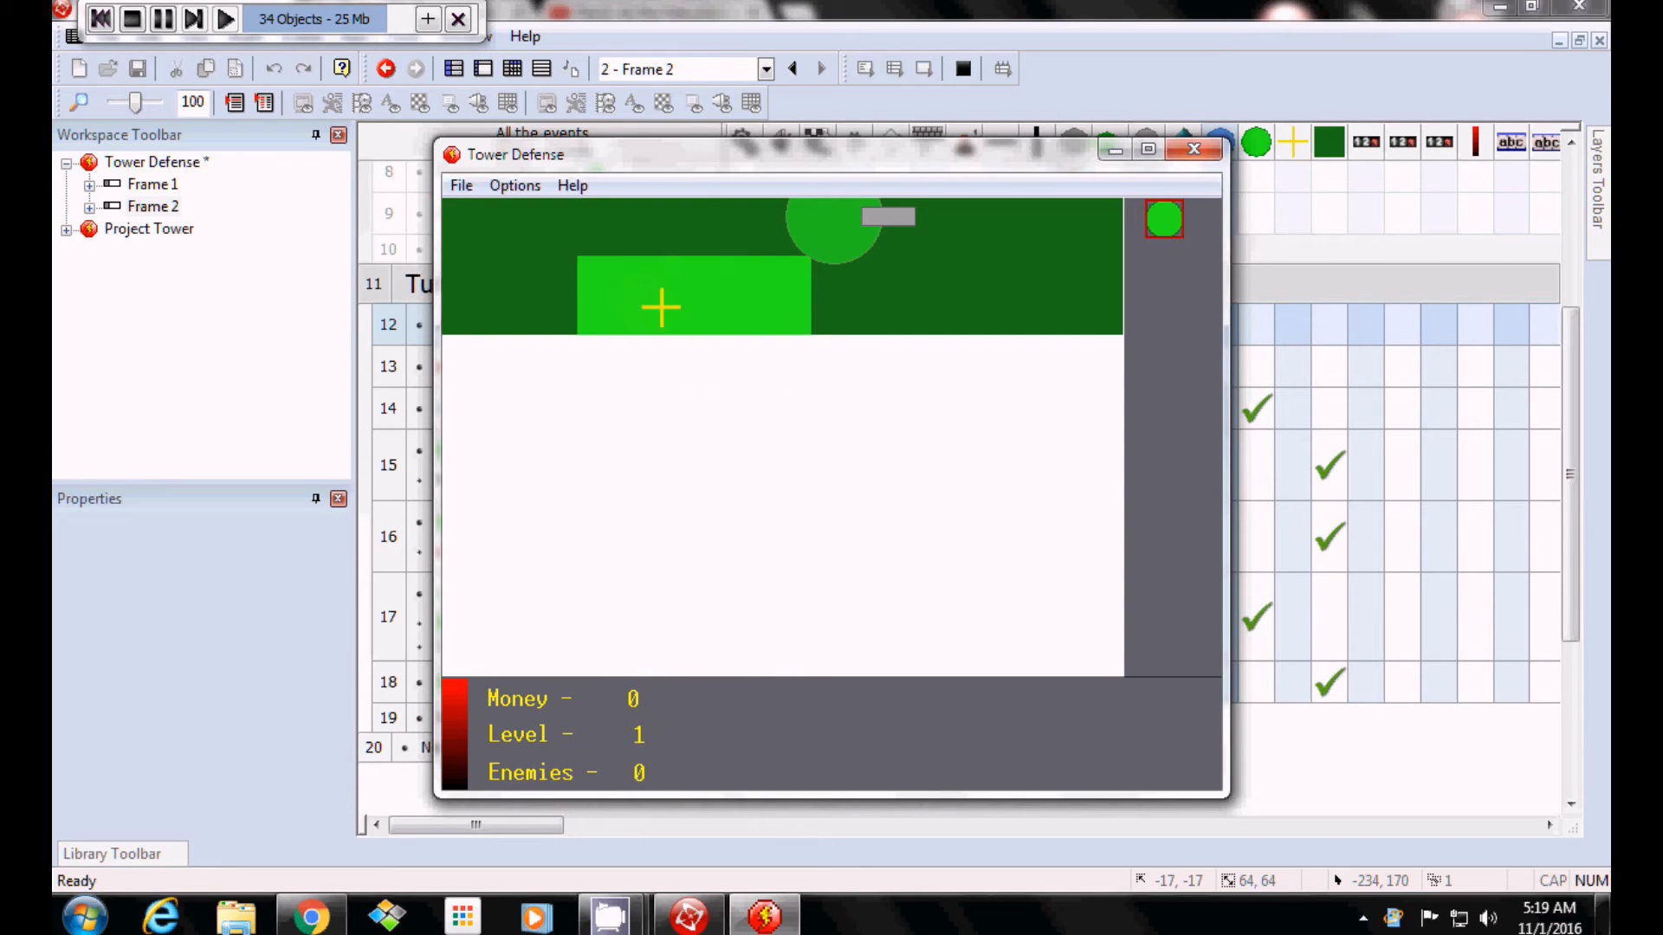
left_click(472, 319)
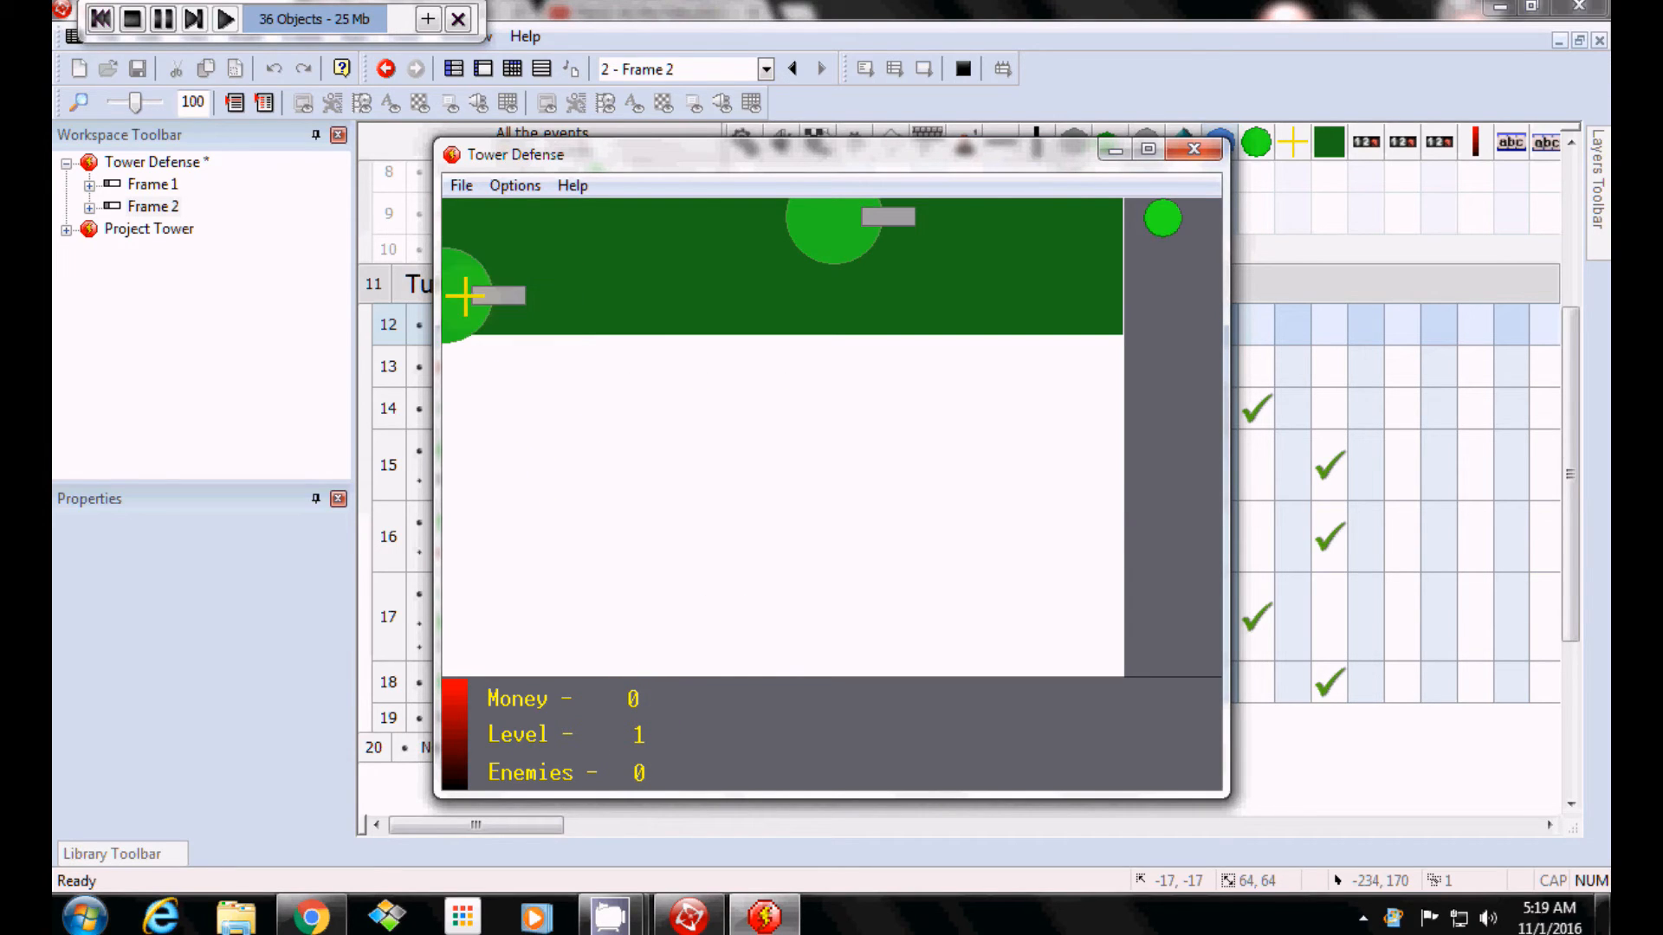
left_click(1170, 222)
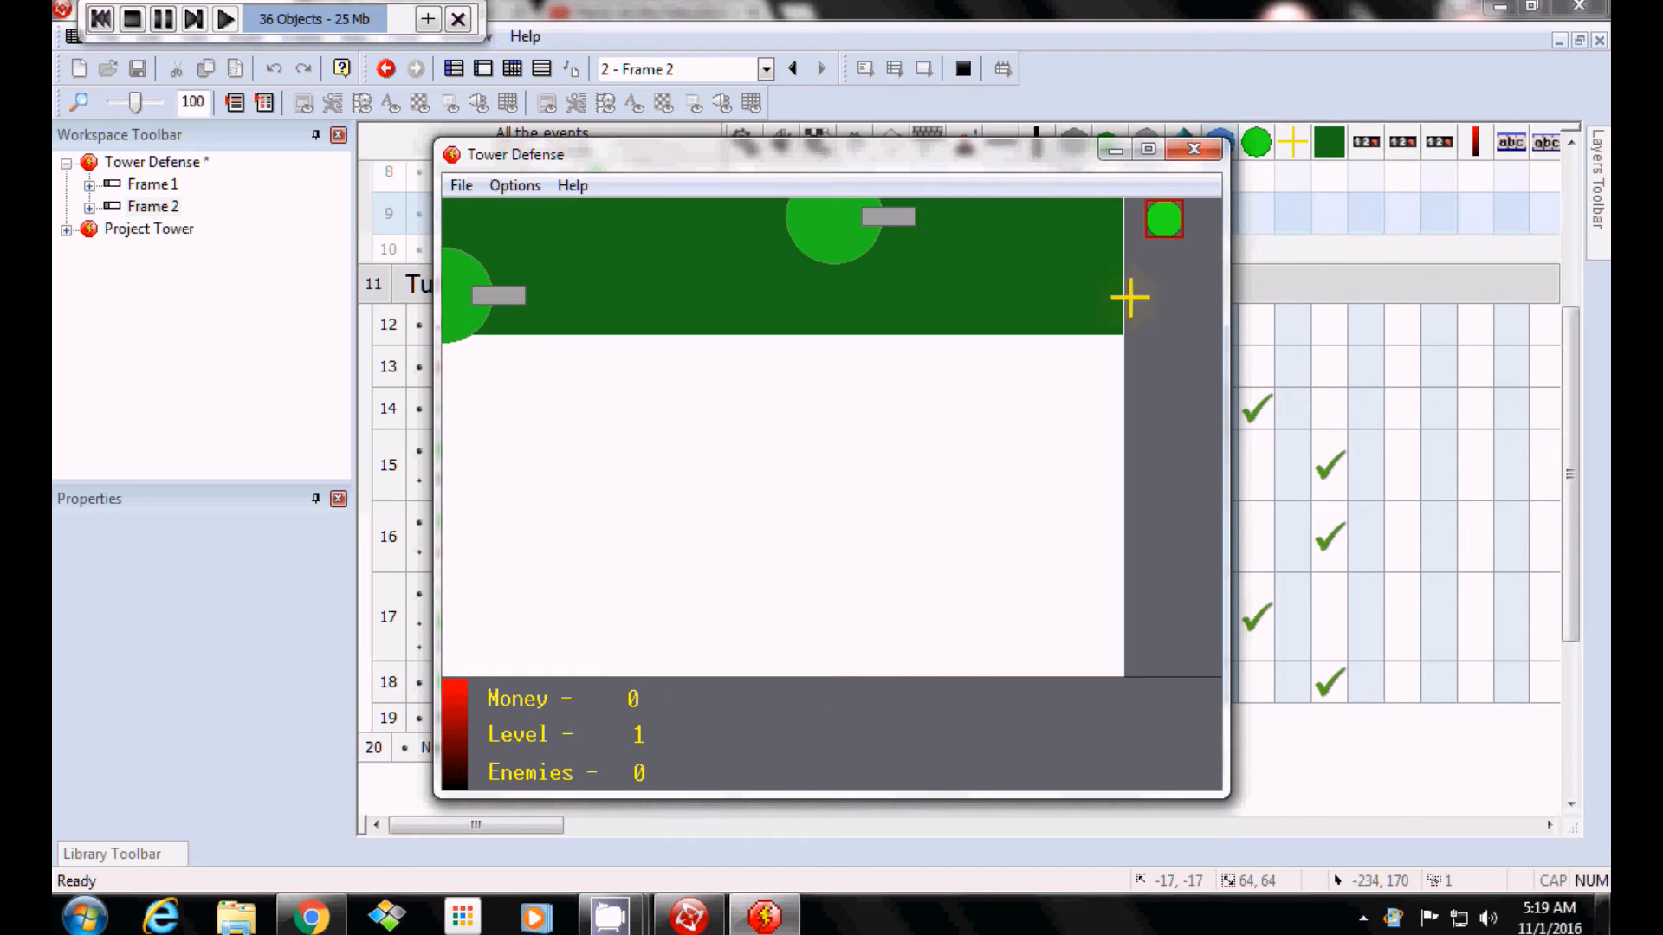
left_click(1107, 299)
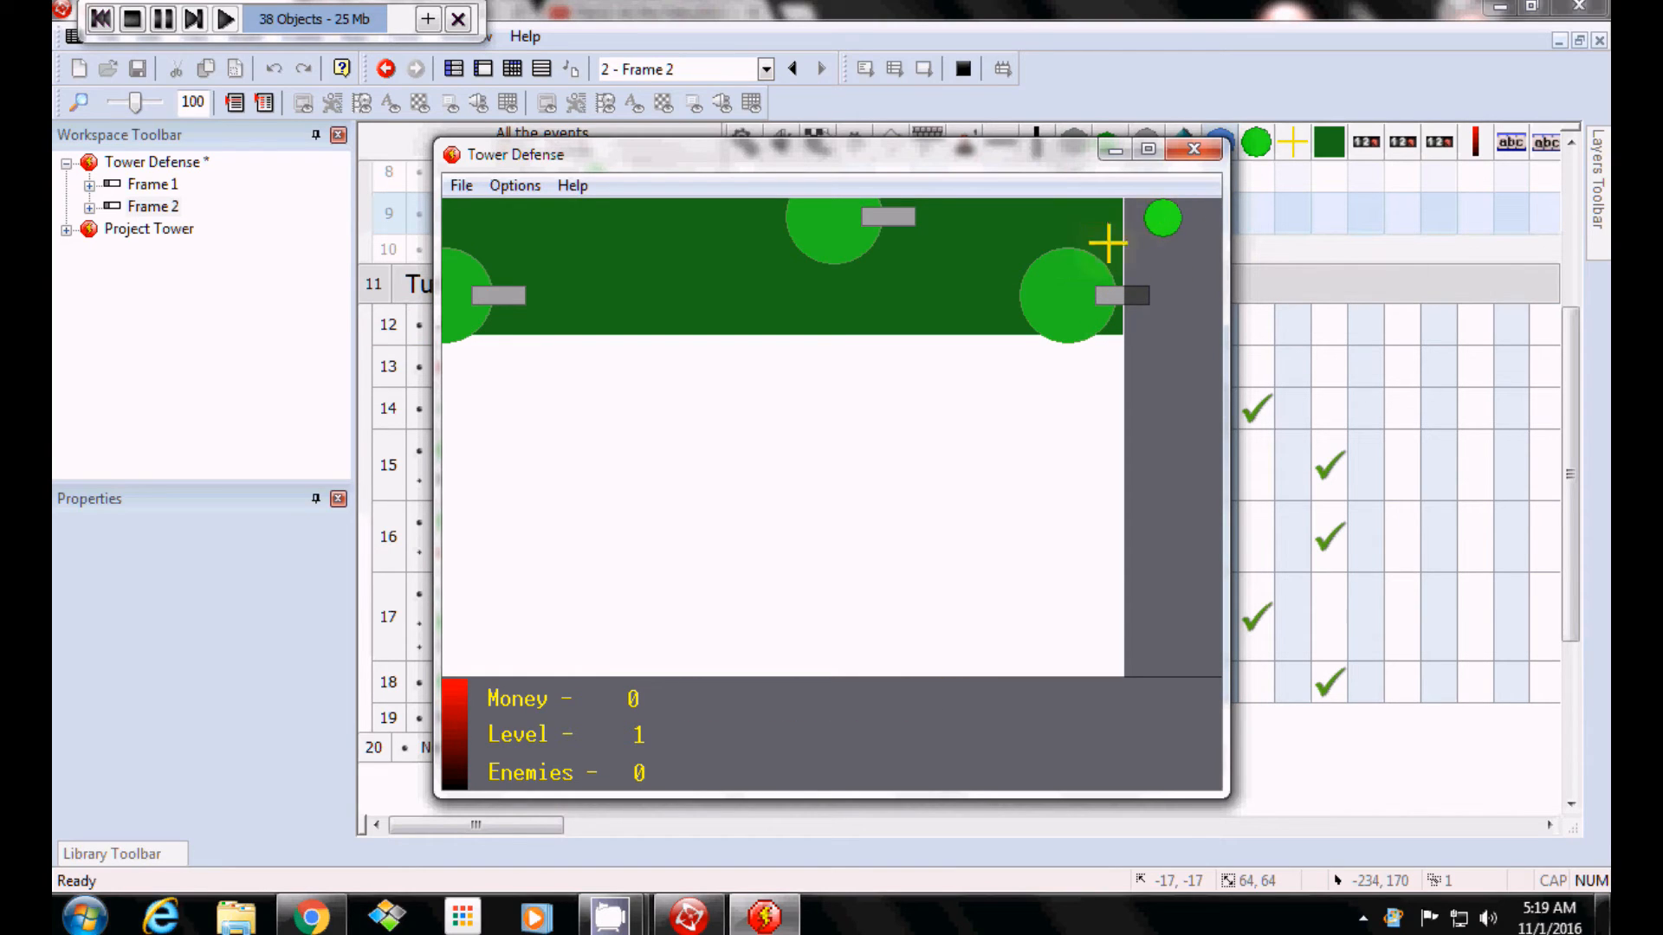
left_click(1161, 221)
left_click(941, 302)
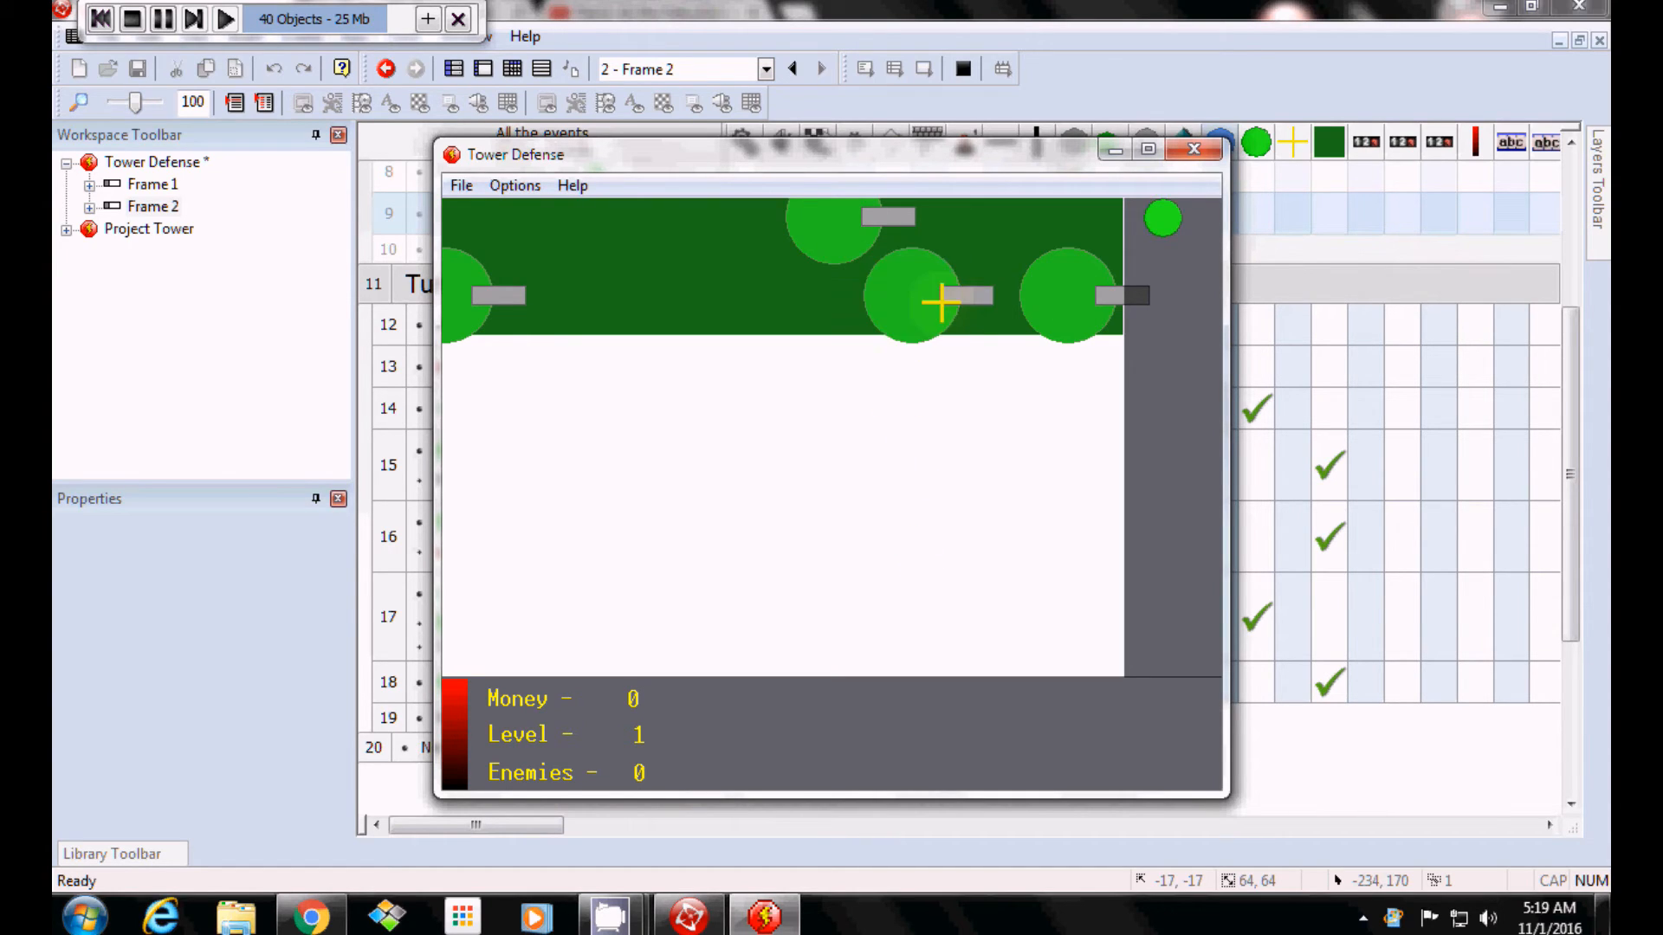
left_click(1163, 220)
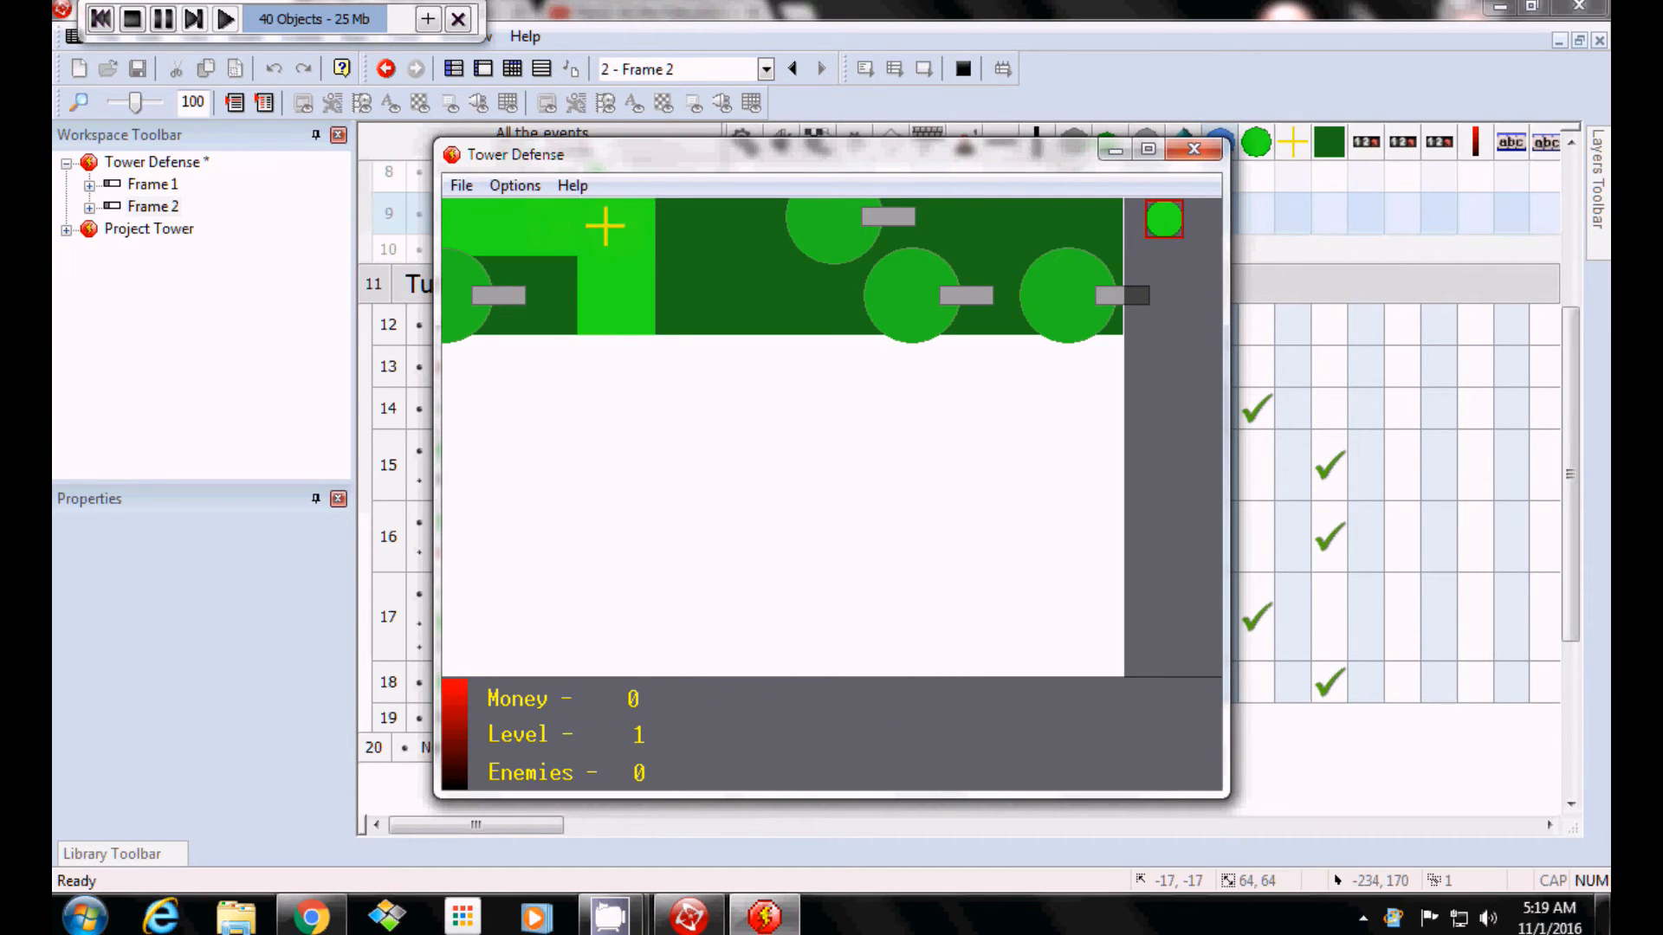
left_click(644, 220)
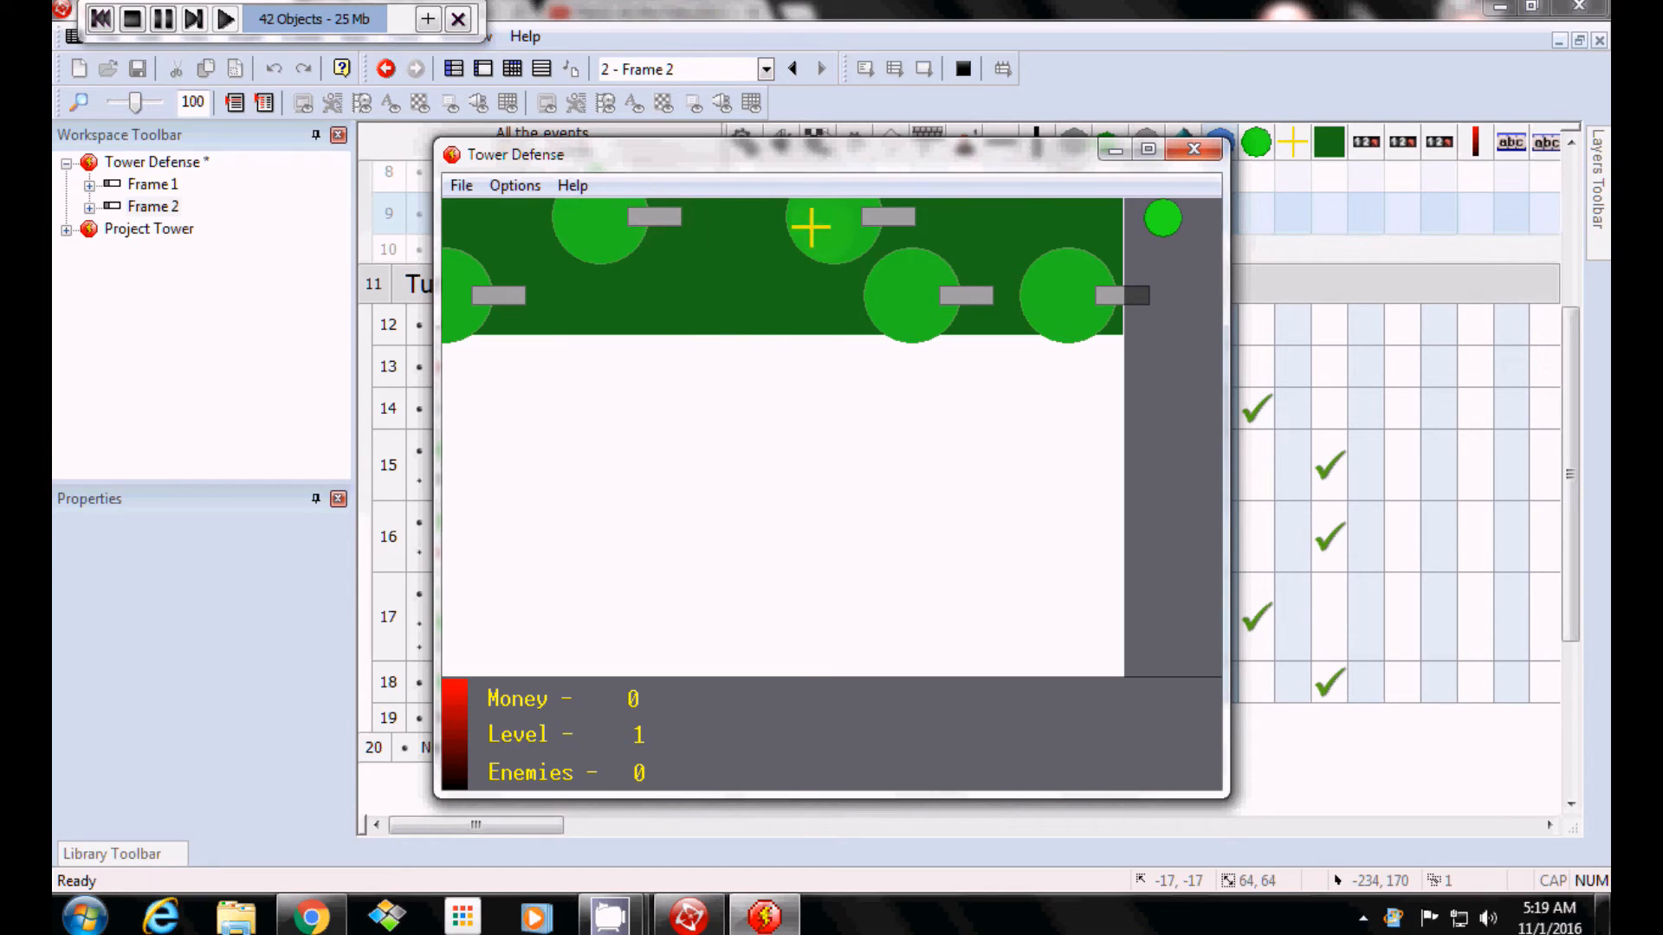
left_click(1165, 218)
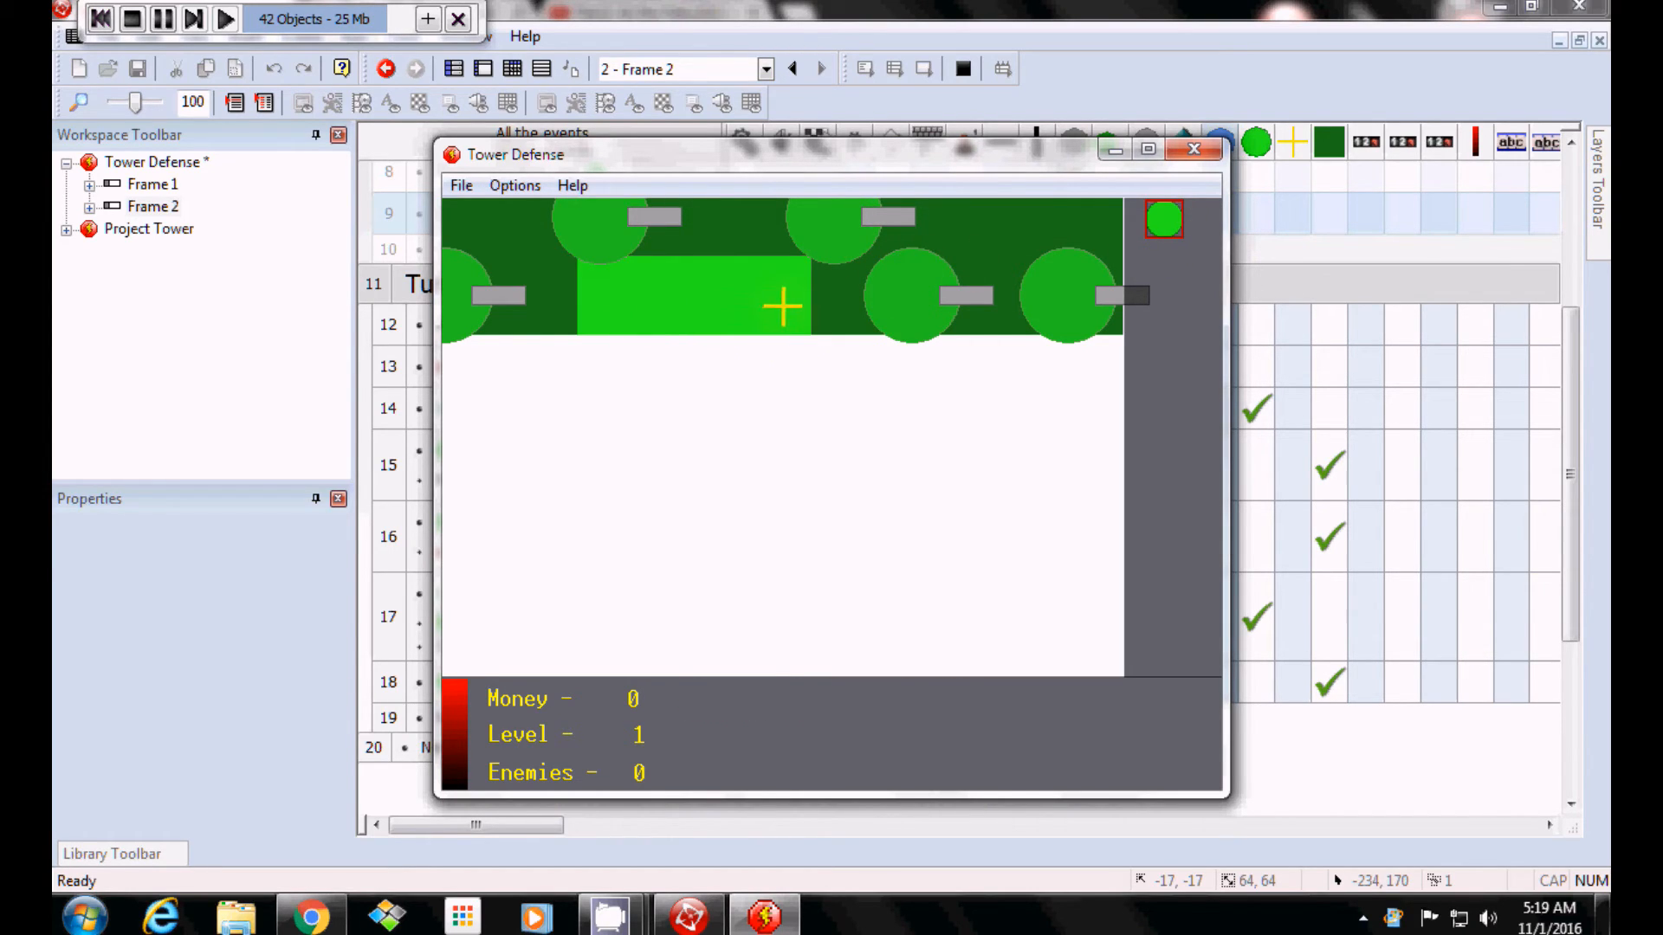
left_click(701, 308)
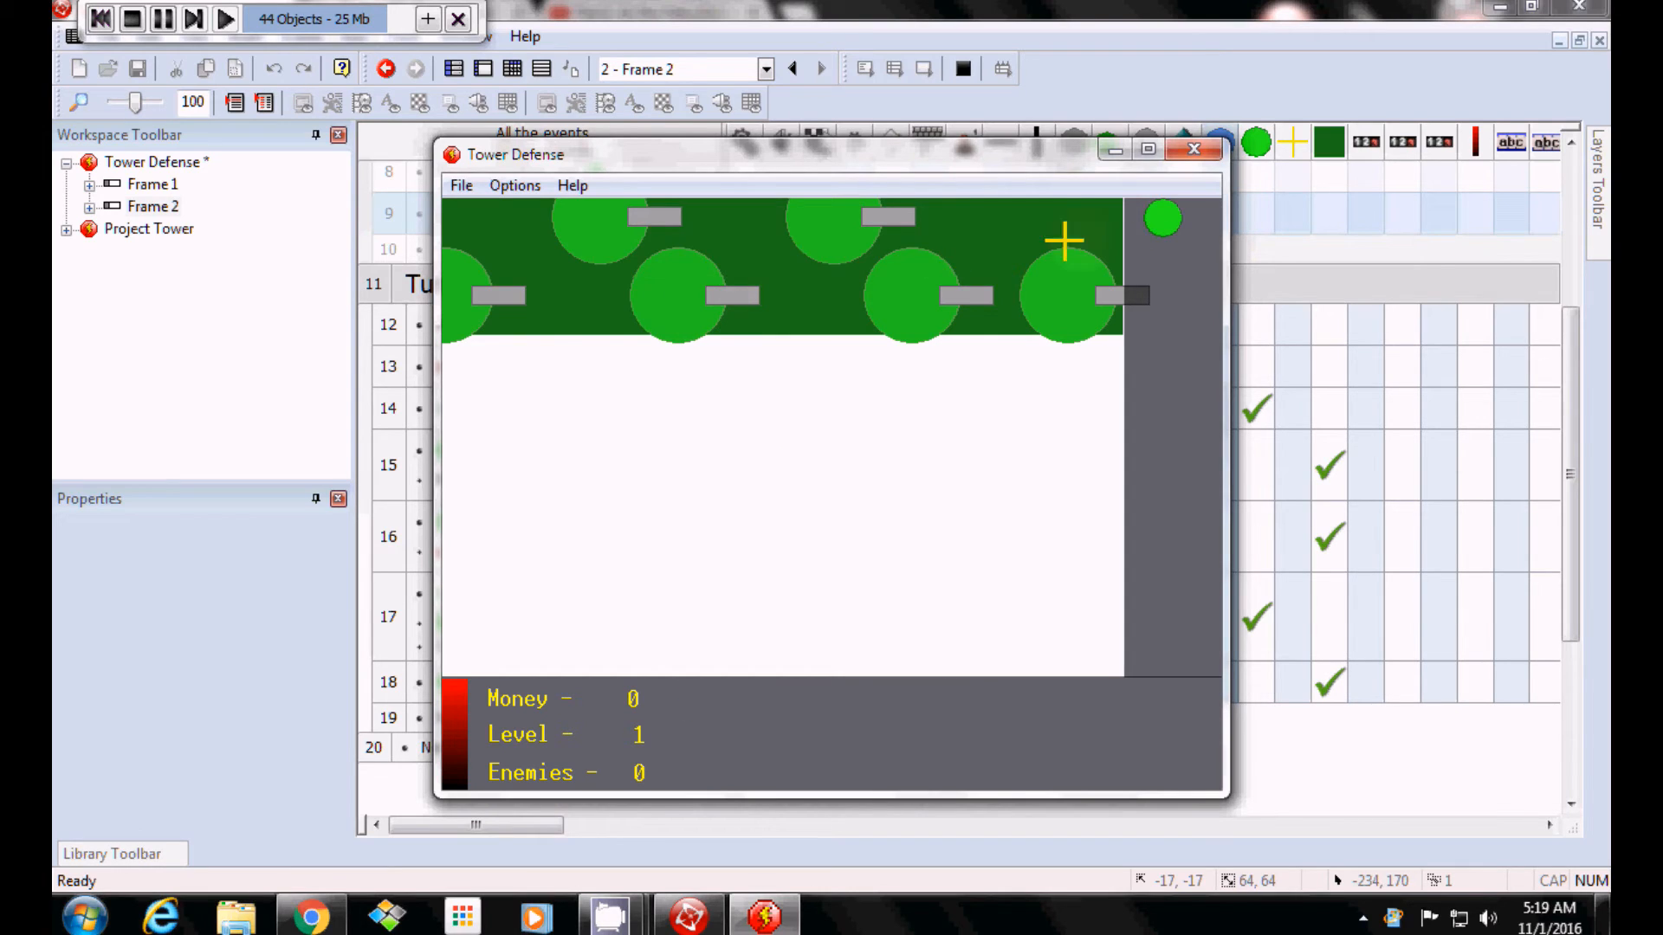
Close the running test game and open the layout of Frame 2.
left_click(1205, 156)
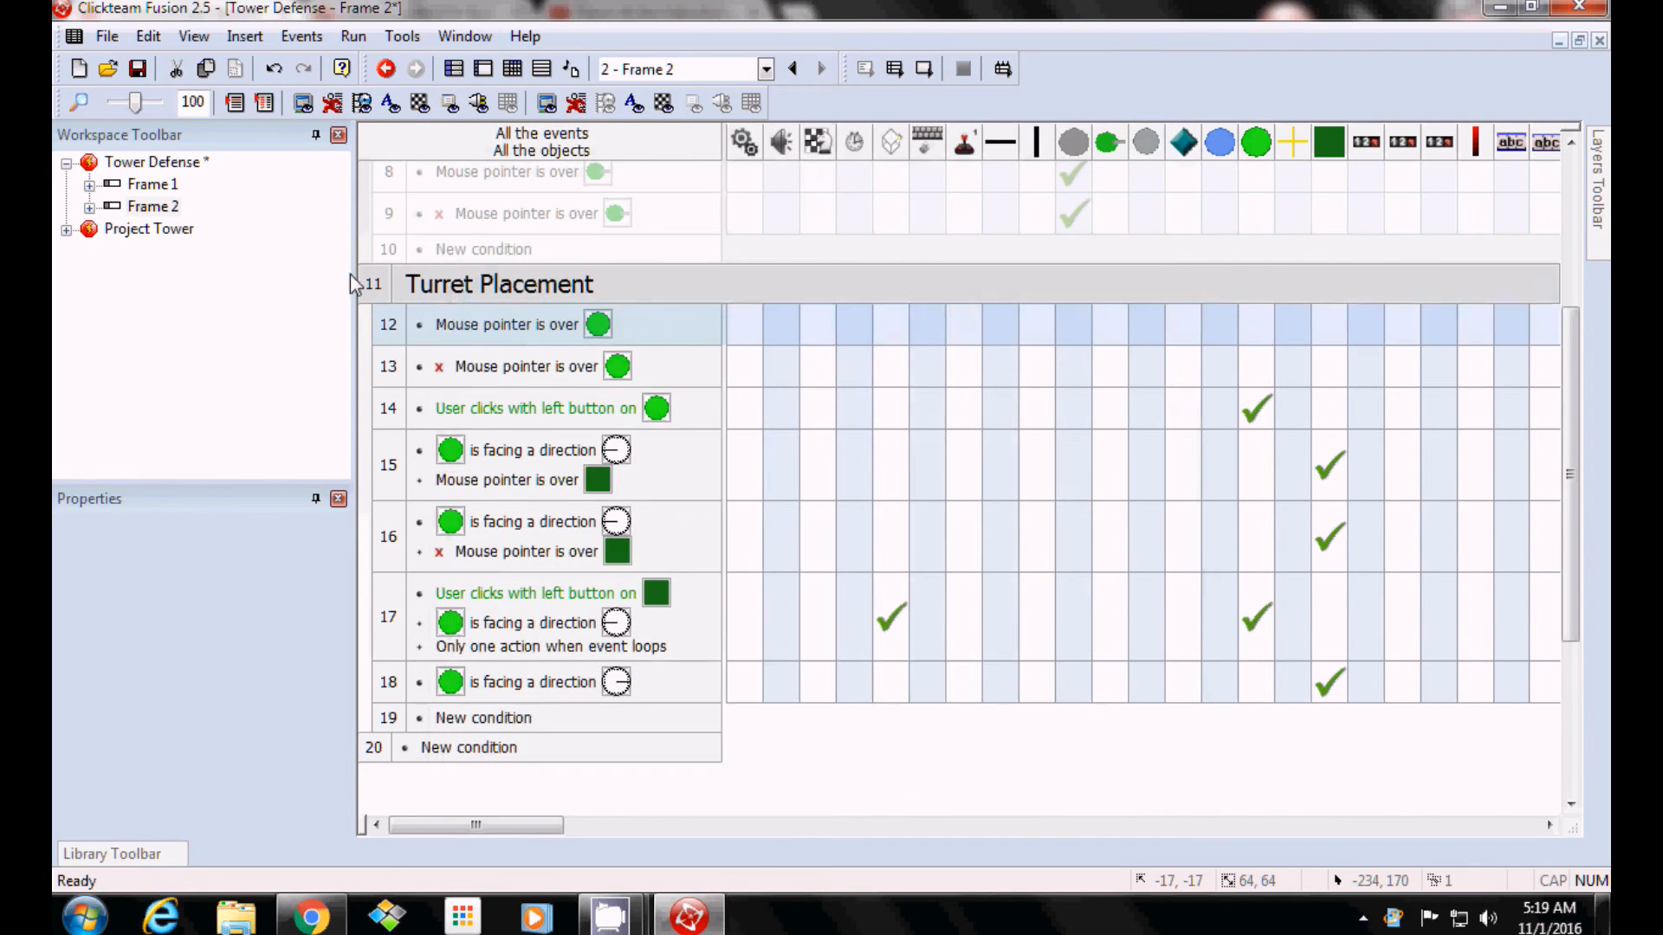
double_click(152, 208)
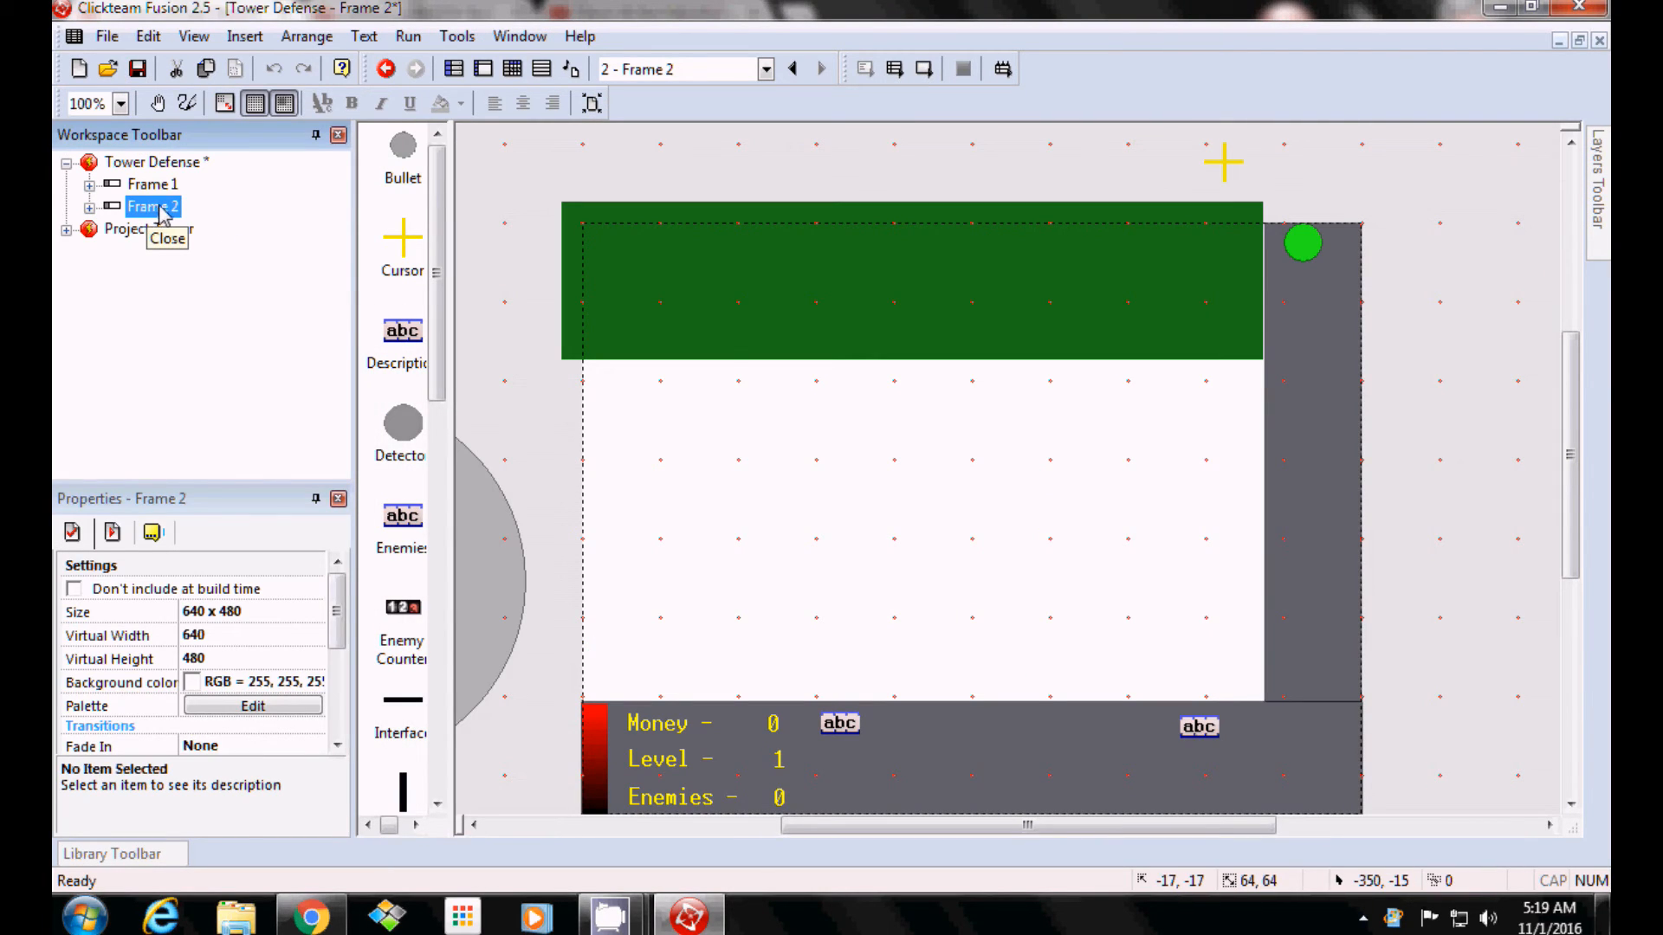
scroll(743, 453, "down", 2)
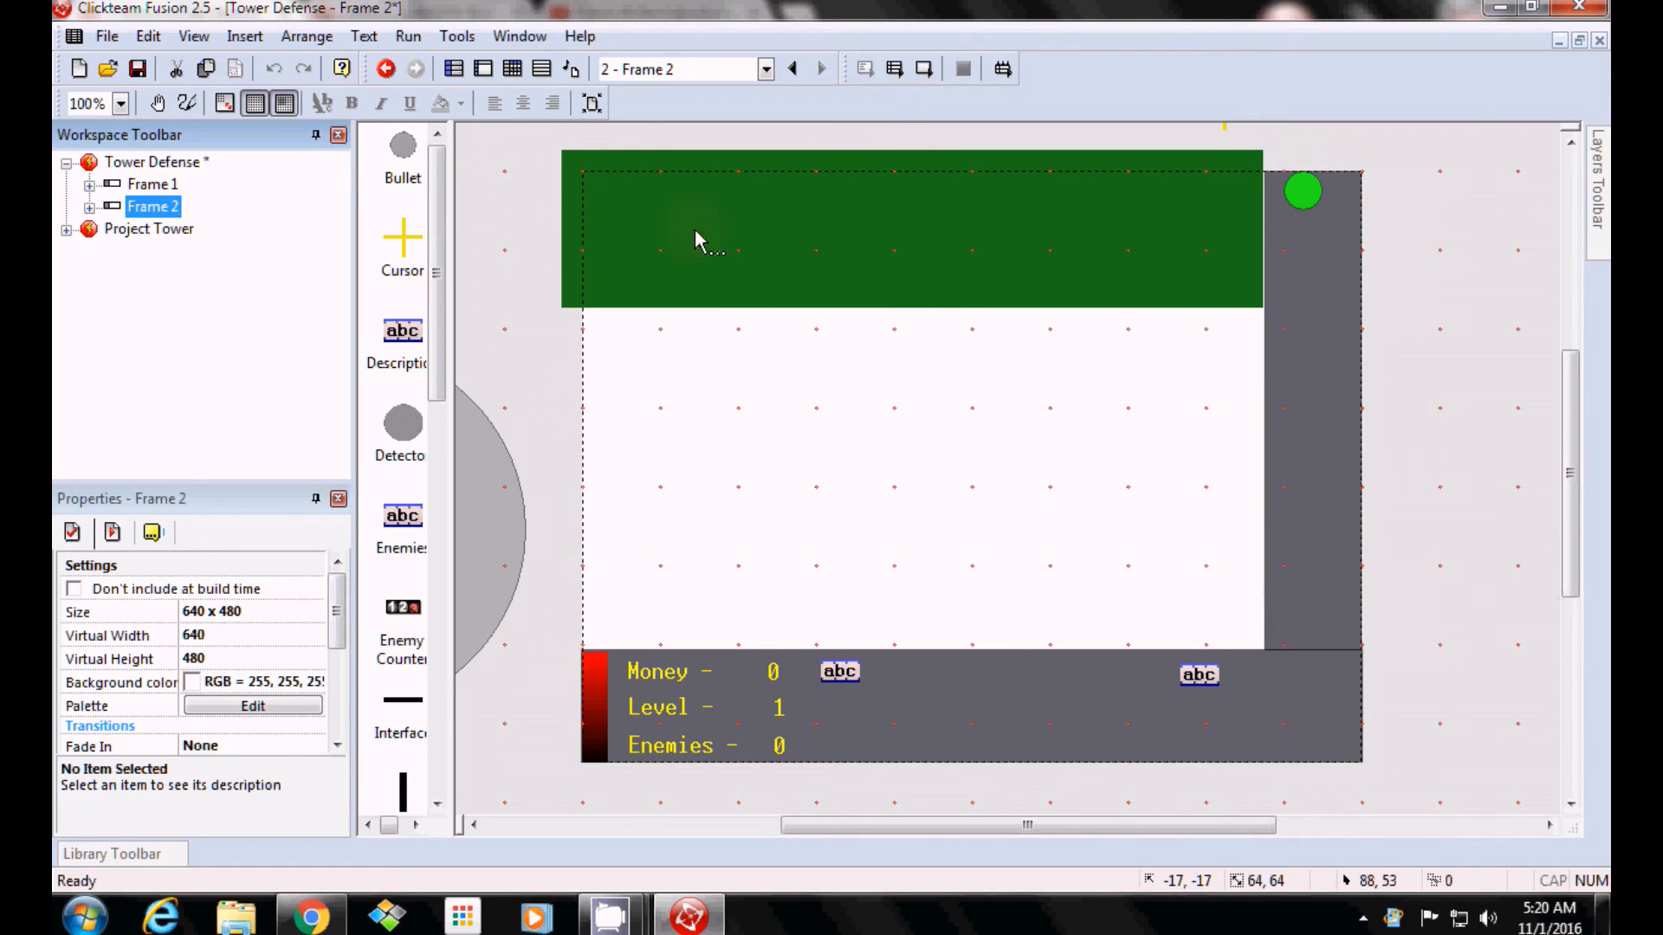
left_click_drag(552, 356, 1268, 199)
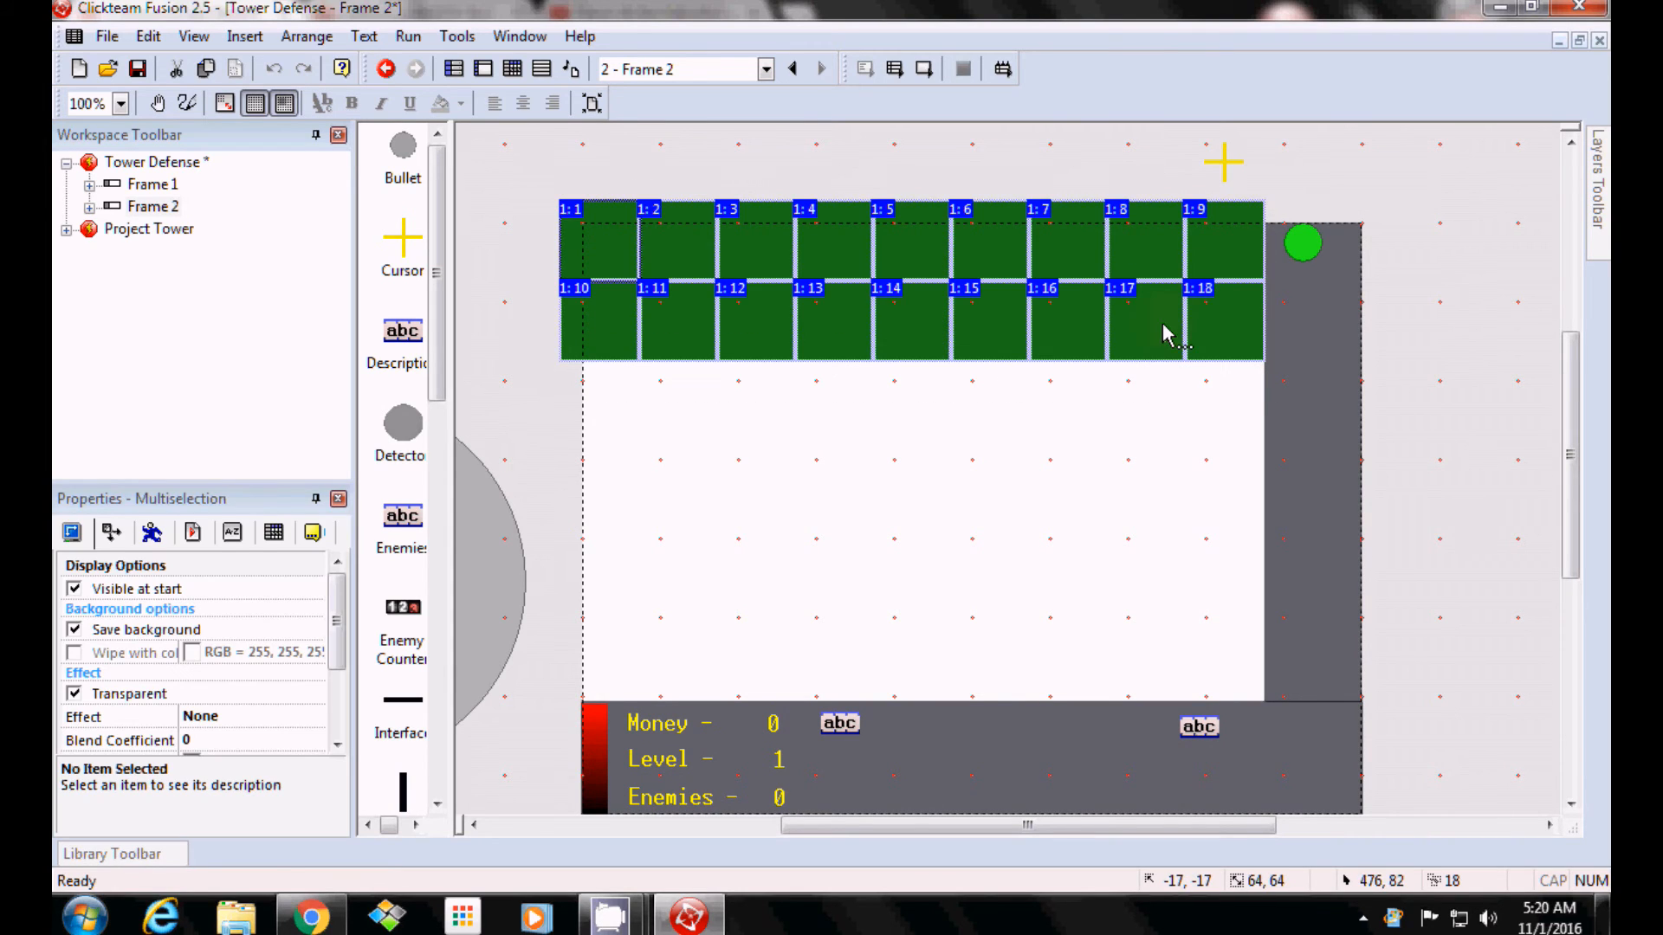
right_click(1217, 327)
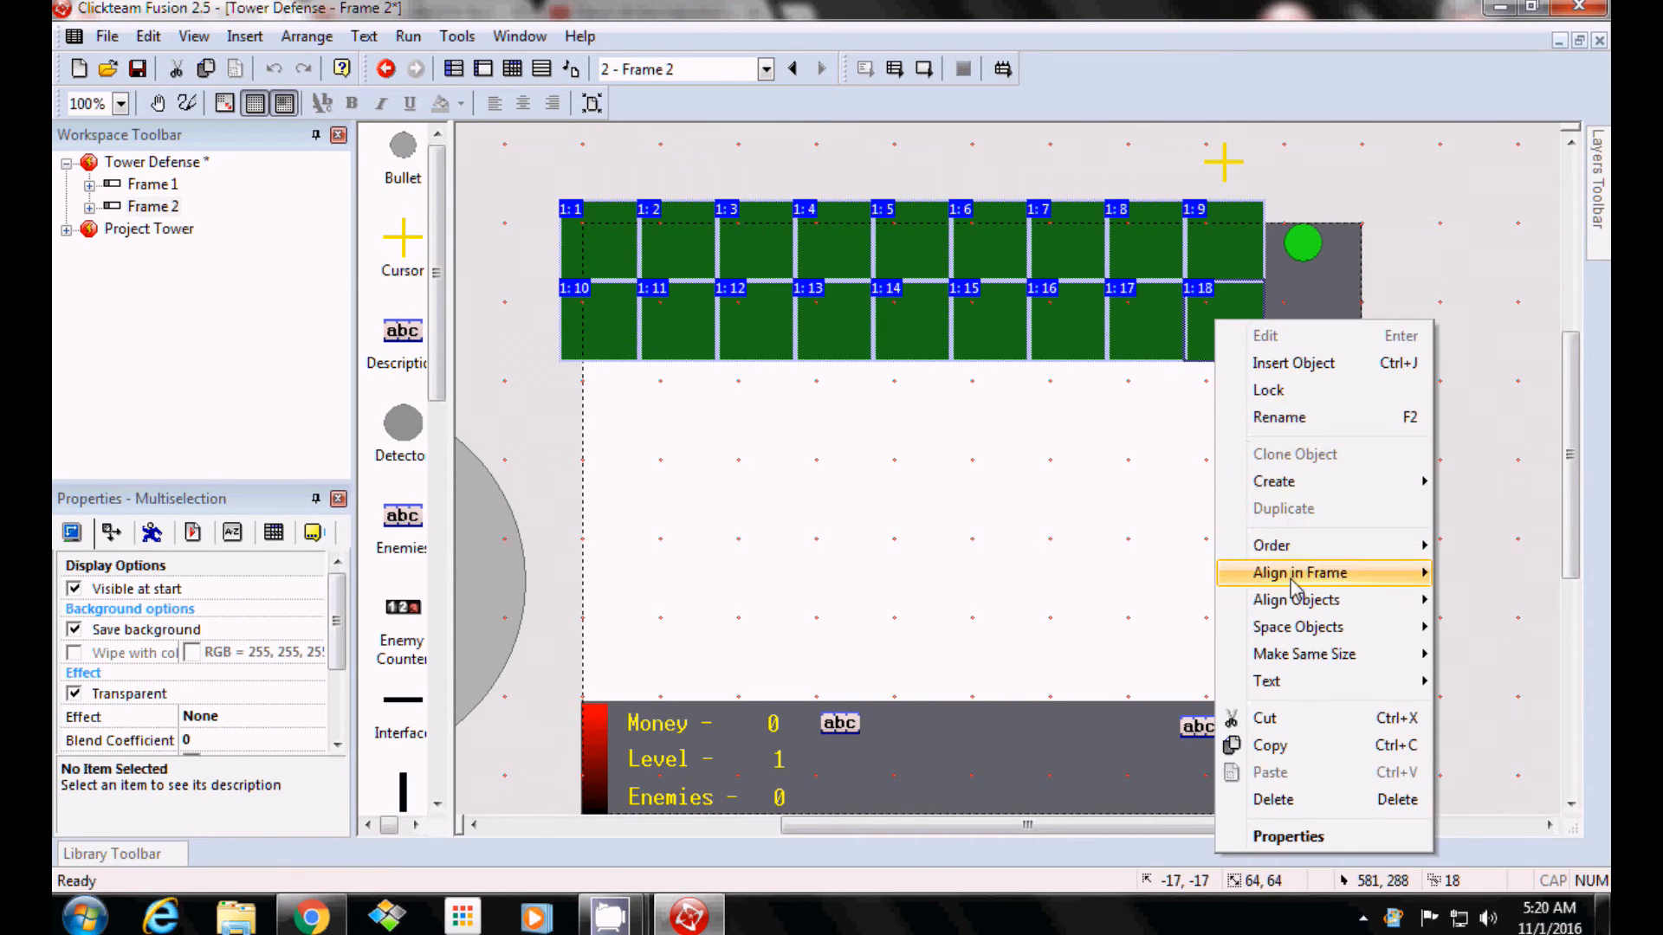
left_click(1088, 459)
left_click(575, 327)
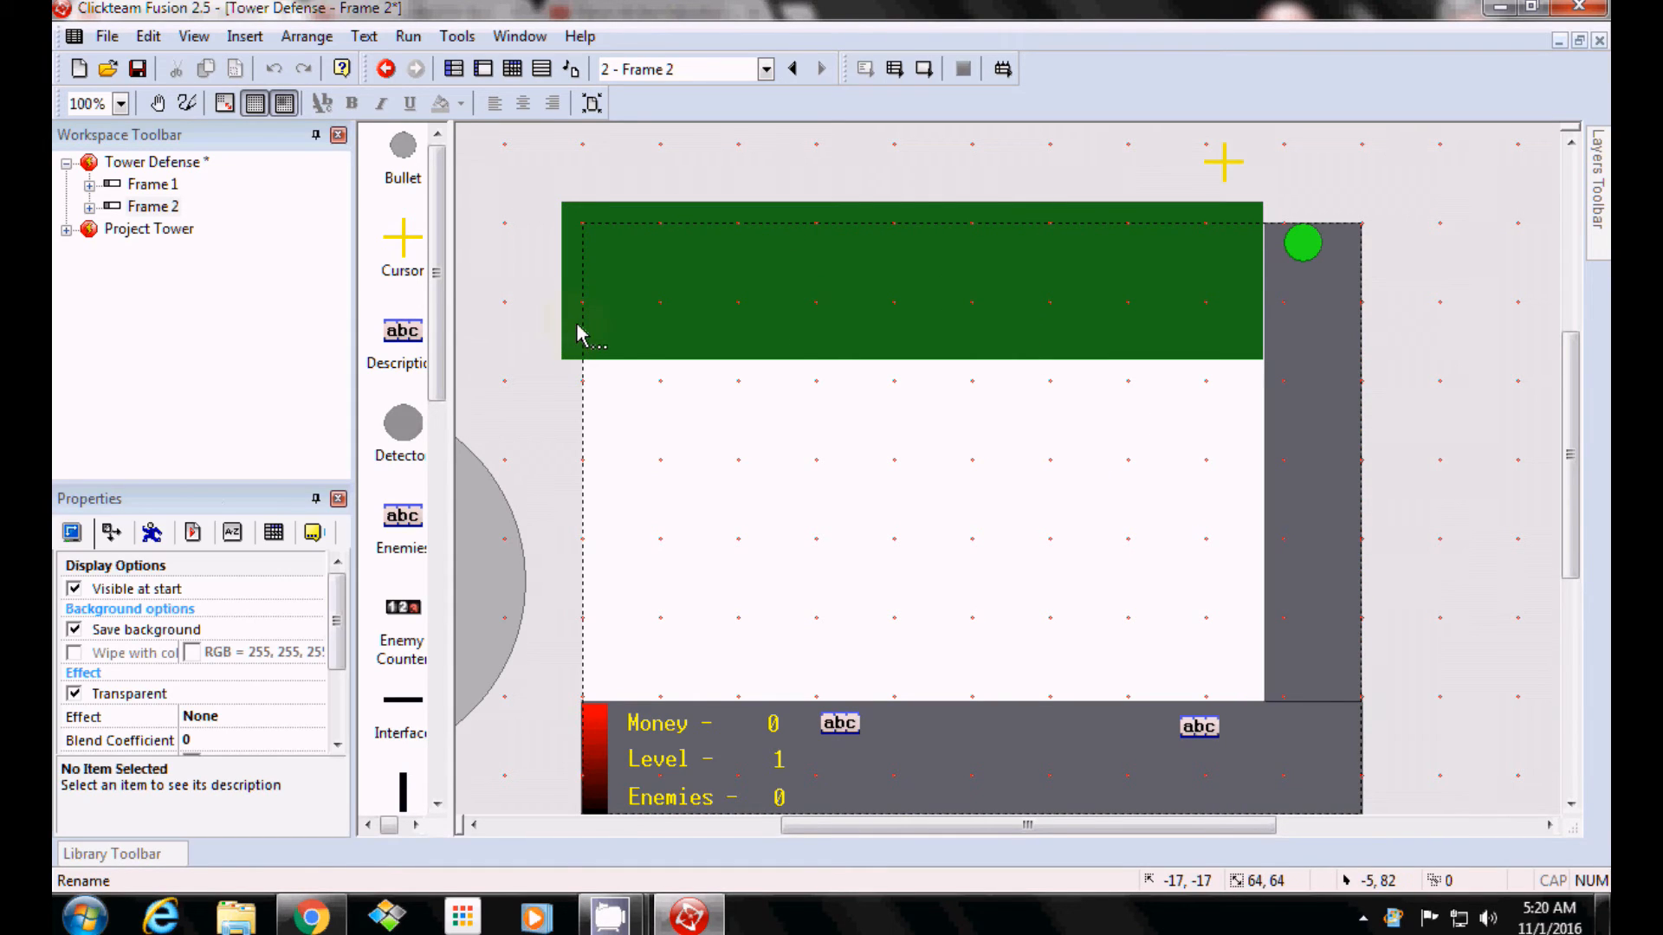
right_click(576, 326)
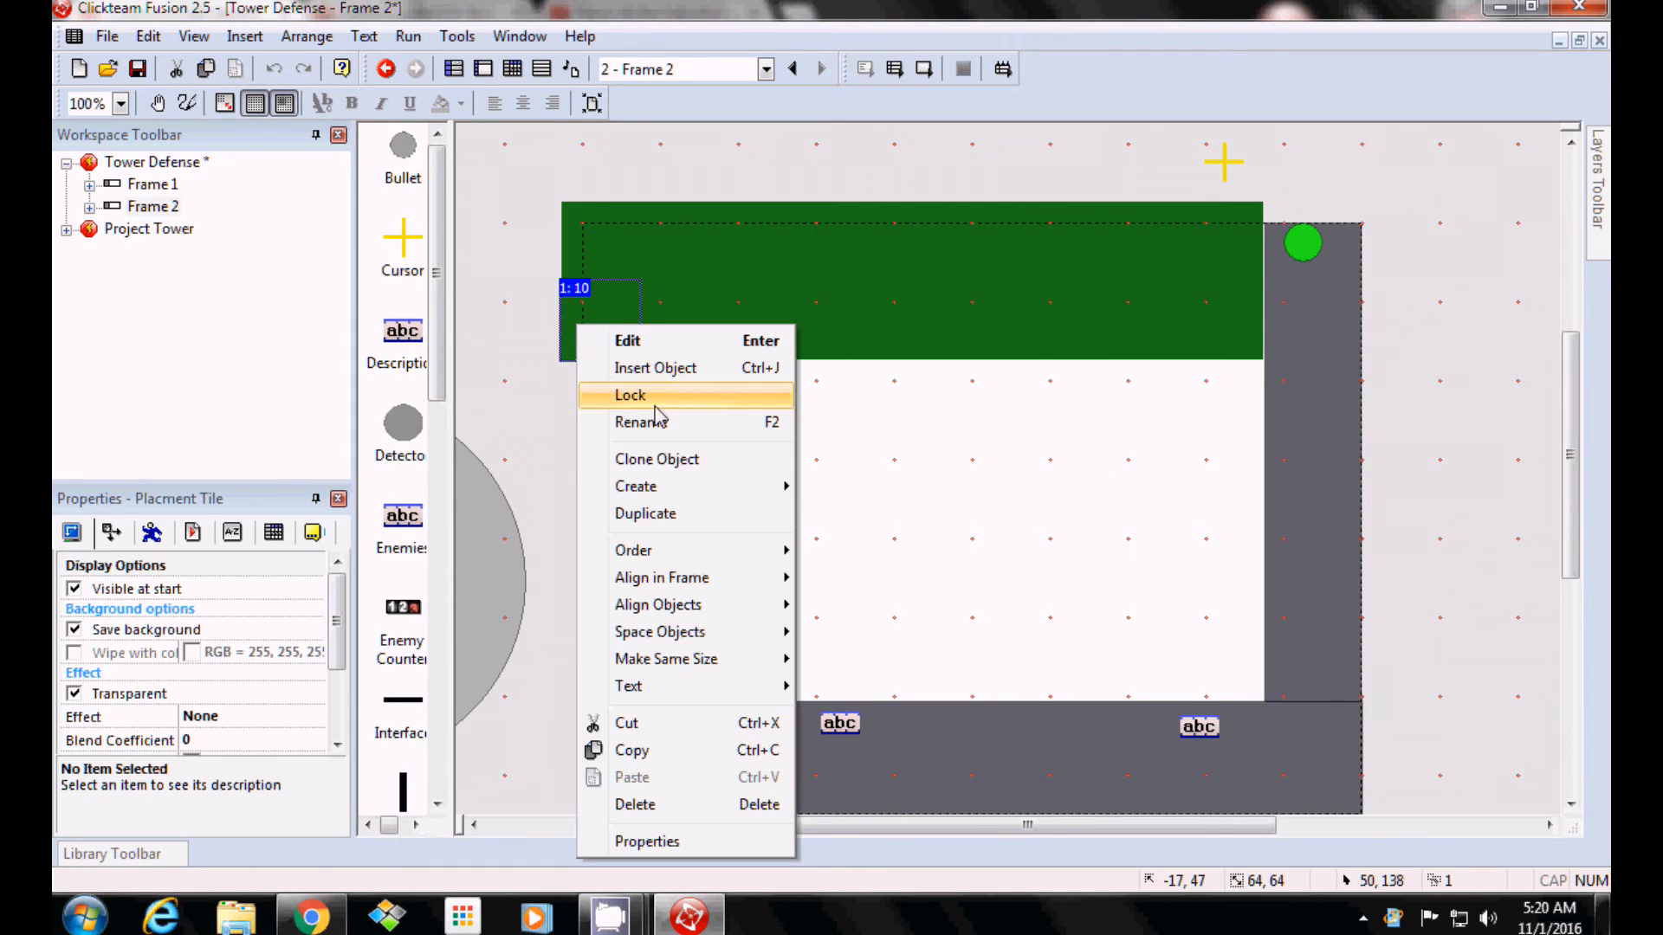
left_click(655, 517)
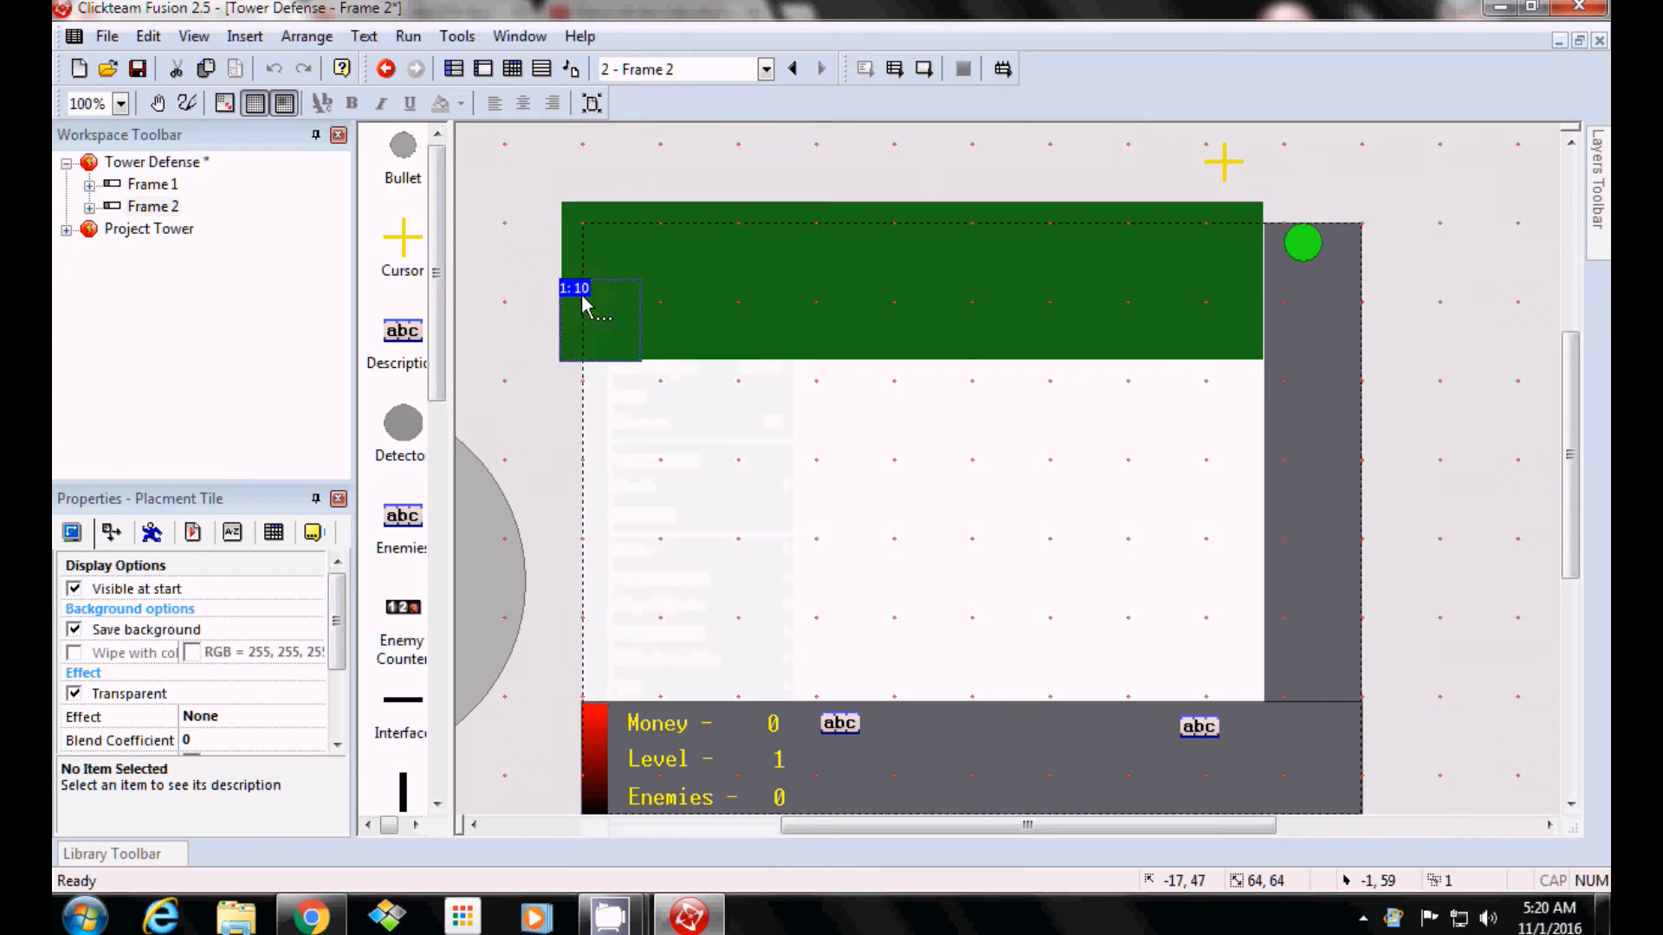
Move the second row's first placement tile to 0, 128 and duplicate it into 4 rows and 9 columns.
left_click(588, 390)
right_click(613, 419)
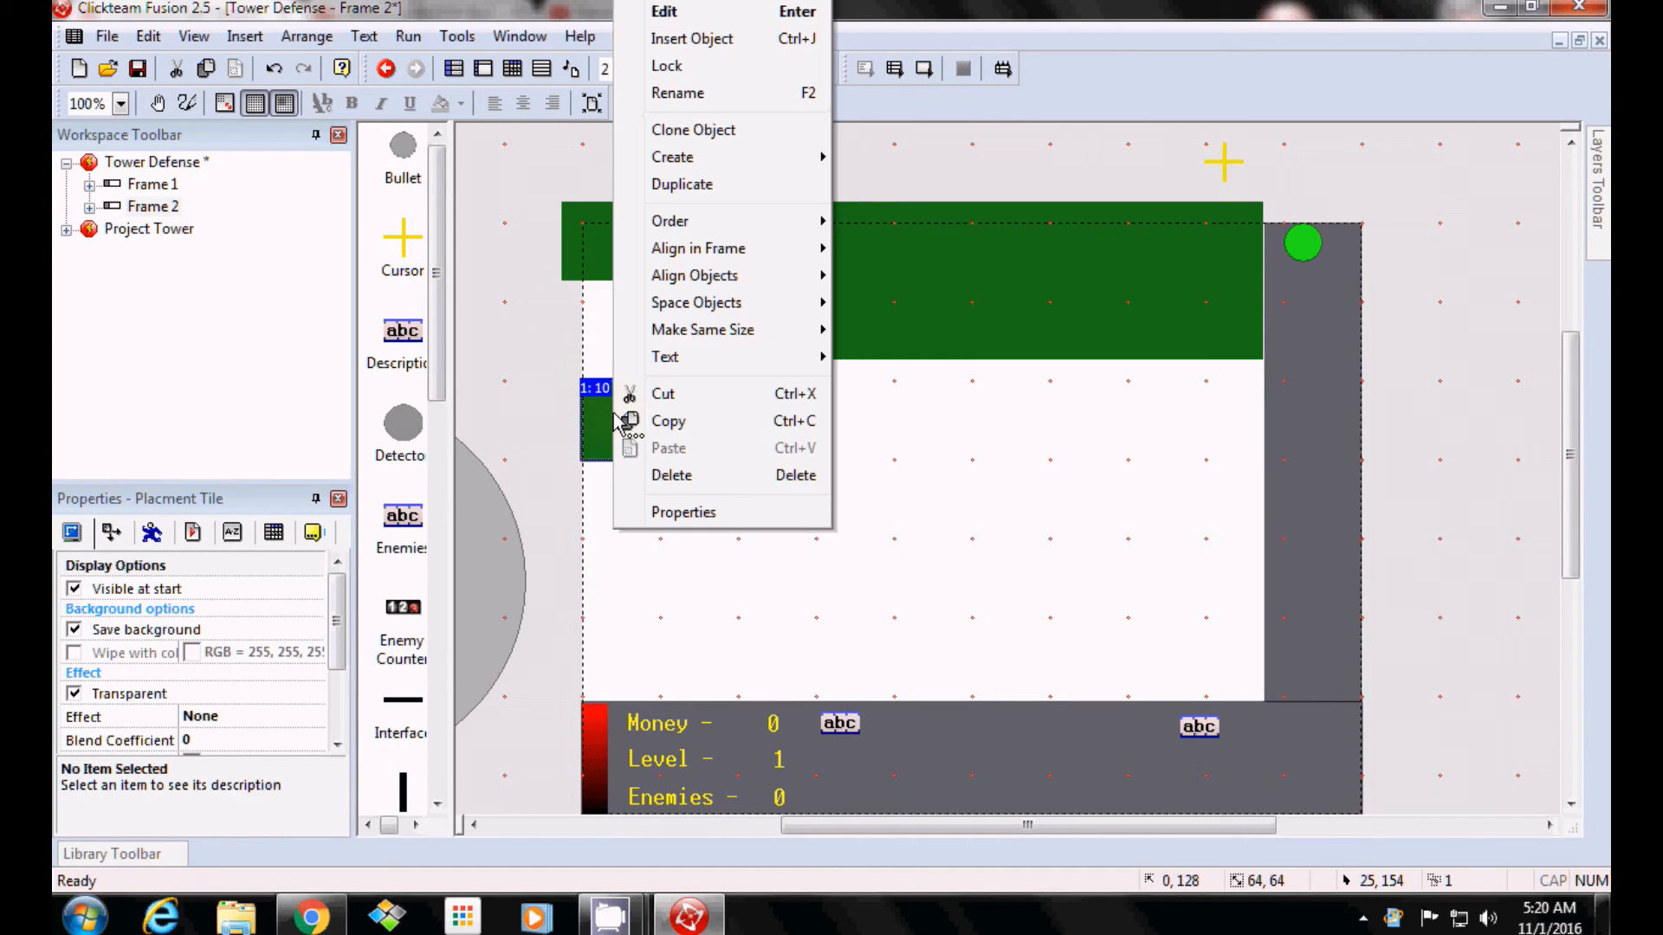
left_click(736, 186)
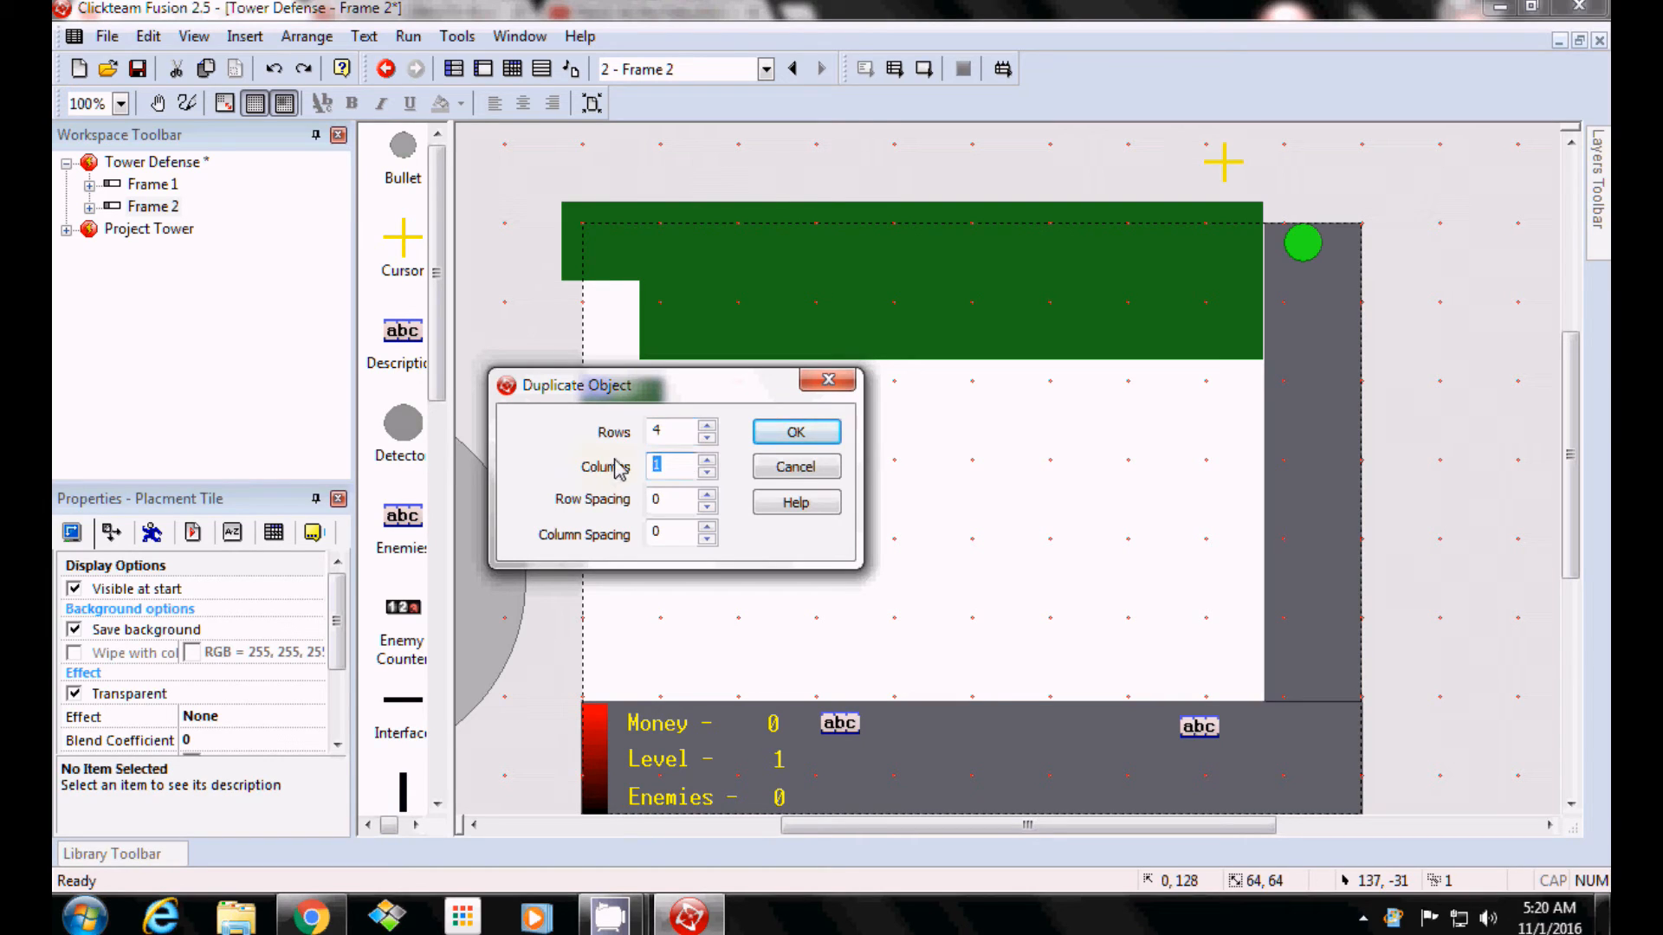
type("9")
left_click(784, 433)
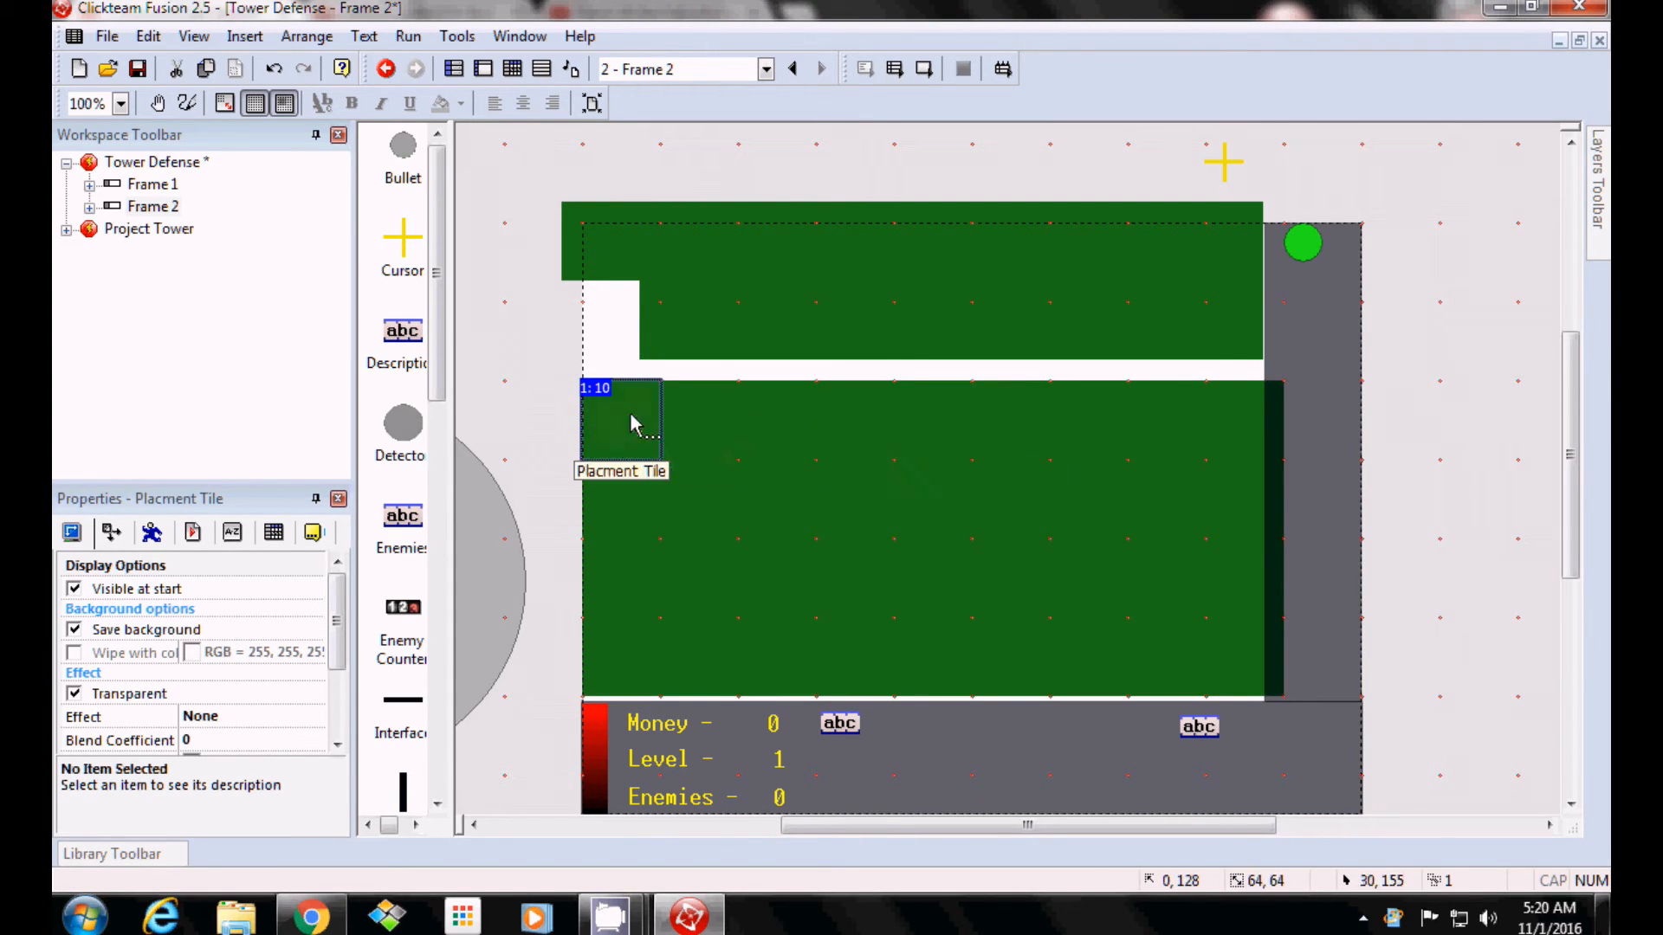
Move the remaining 17 upper placement tiles together so the first one sits at 0, 0, flush with the new grid.
left_click_drag(548, 358, 1216, 598)
left_click(616, 346)
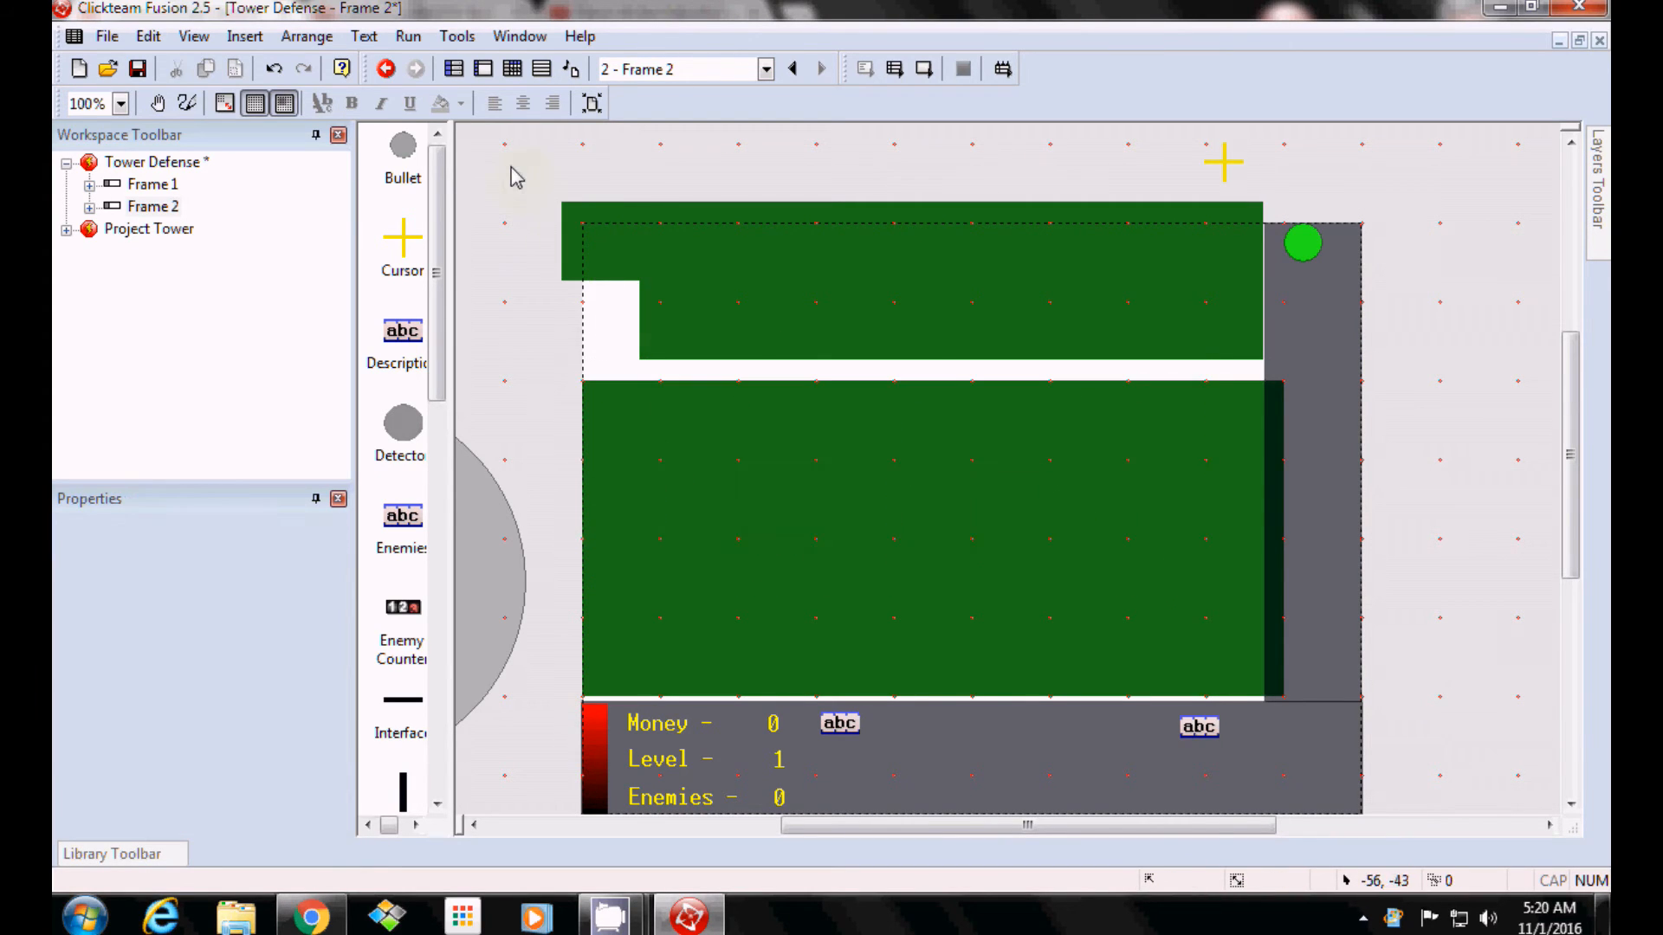
left_click_drag(510, 164, 1259, 370)
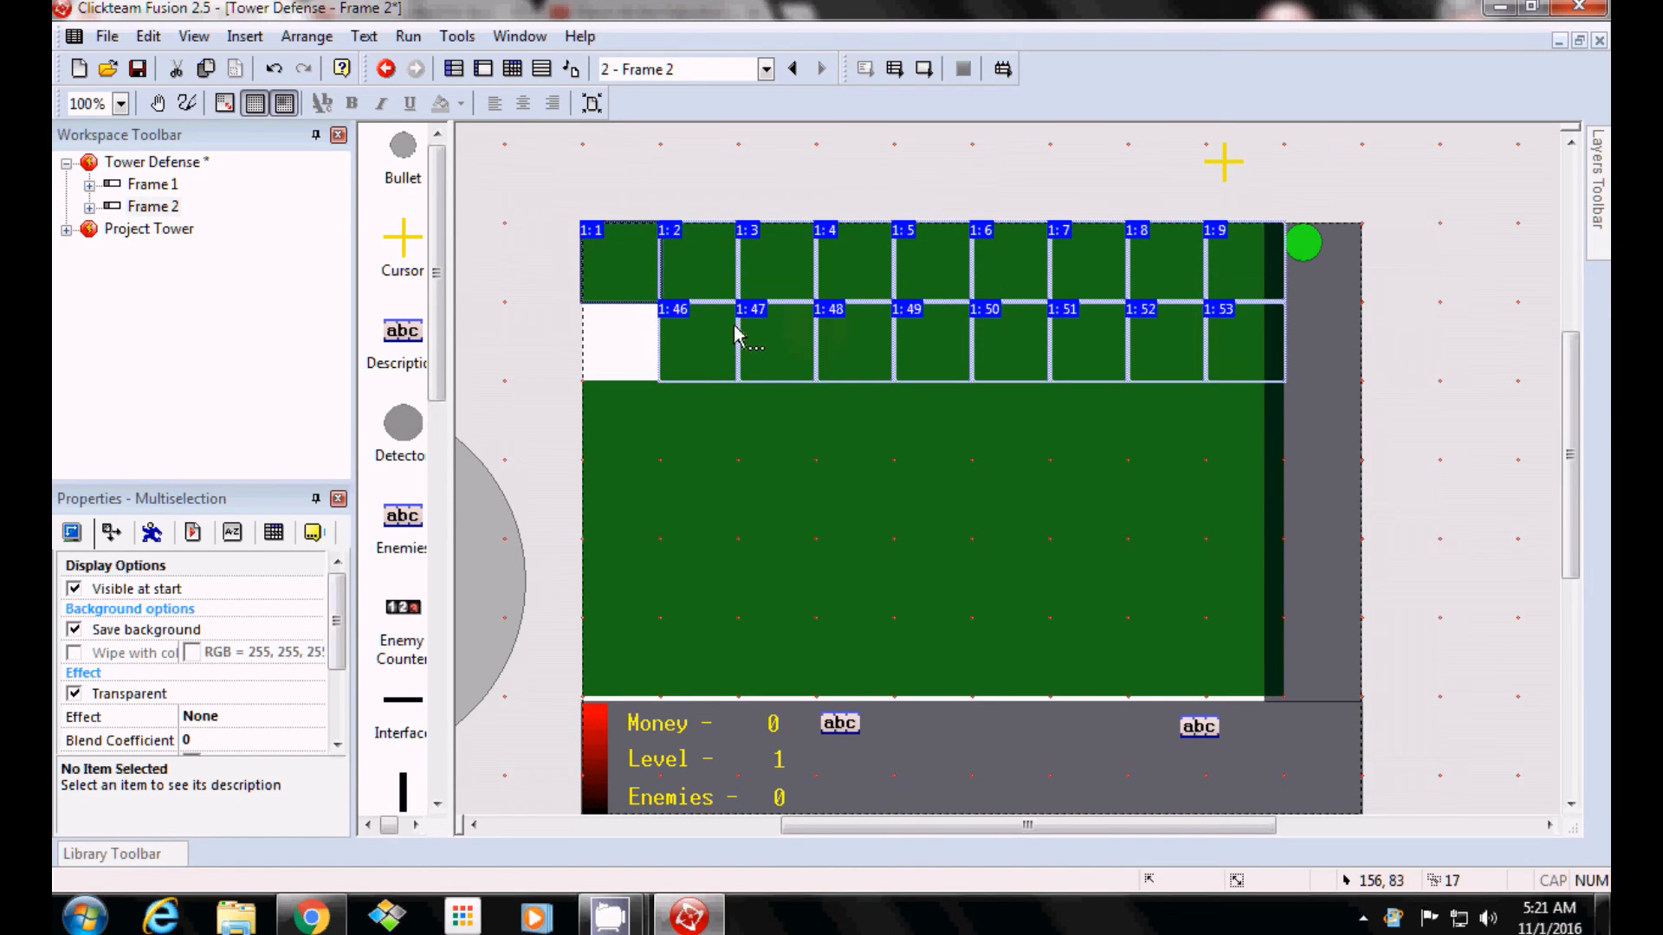
left_click(600, 333)
Duplicate the first placement tile at 0, 0 into 2 rows and 1 column to fill the gap below it.
right_click(605, 277)
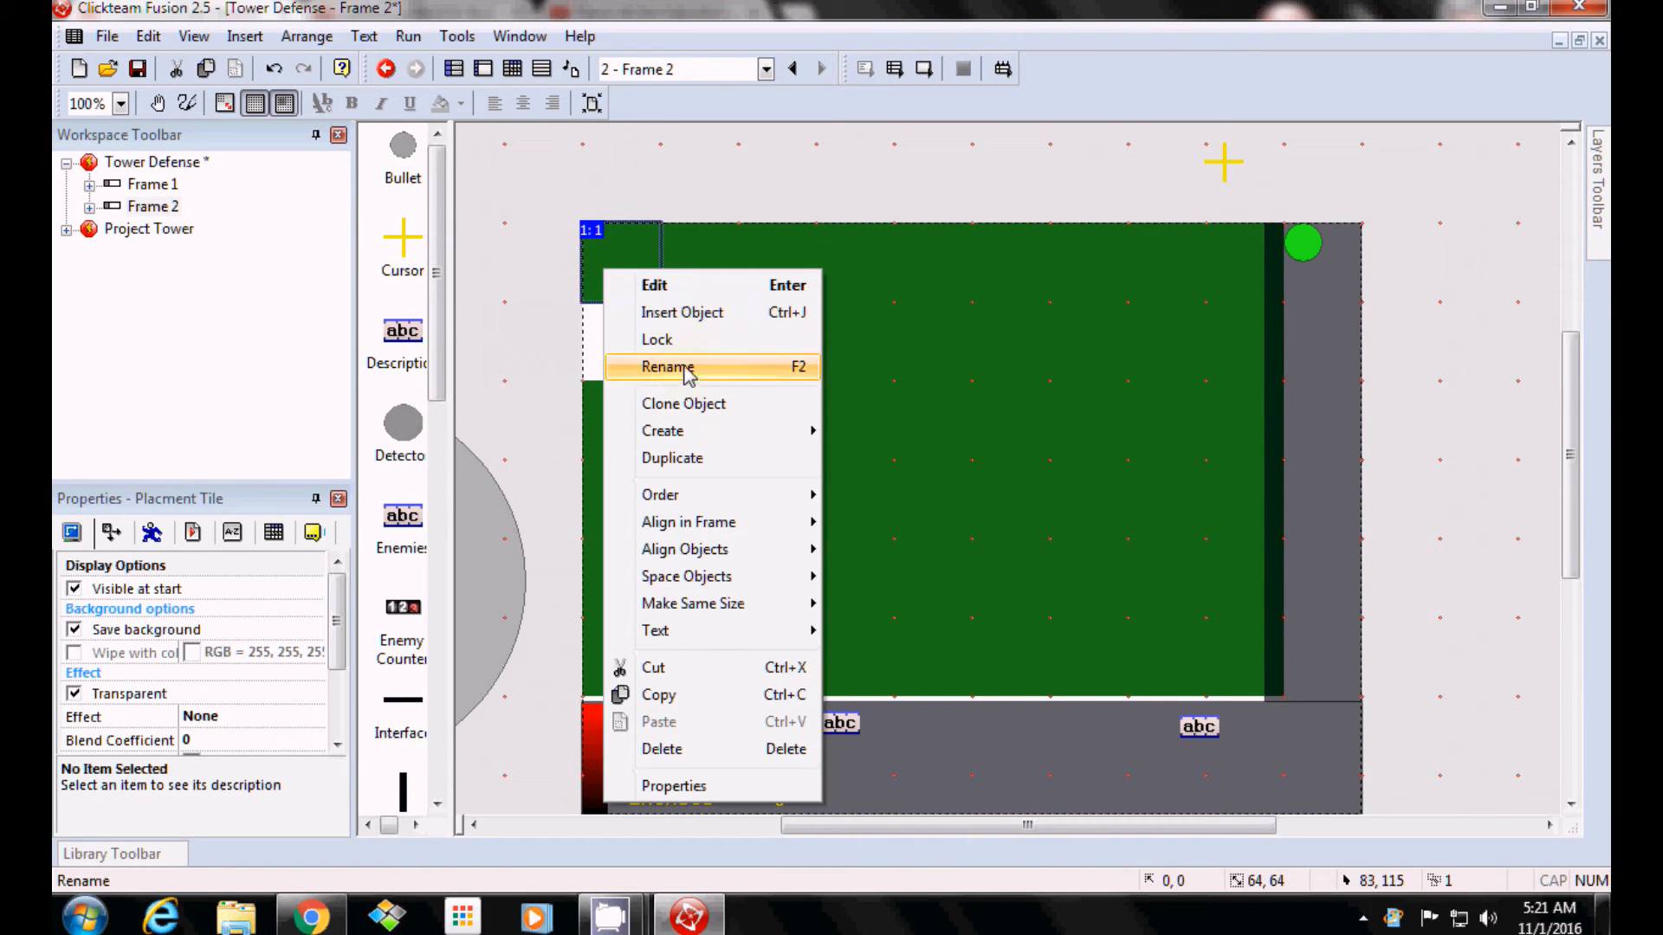
left_click(704, 459)
left_click(785, 433)
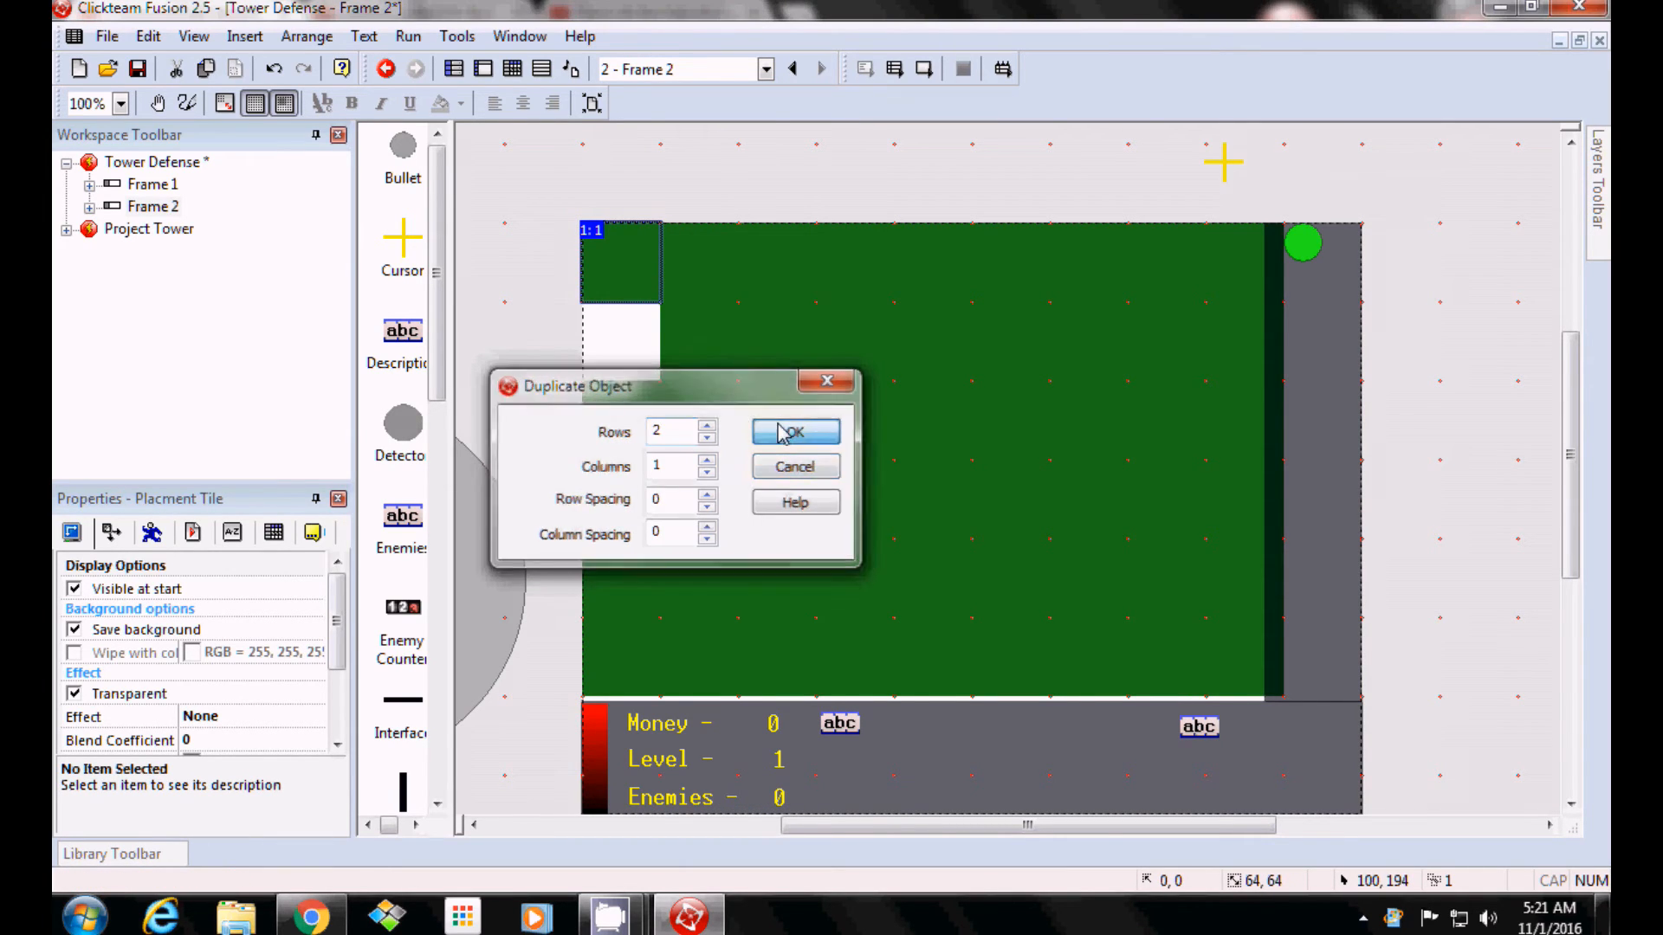
left_click(568, 364)
left_click(606, 335)
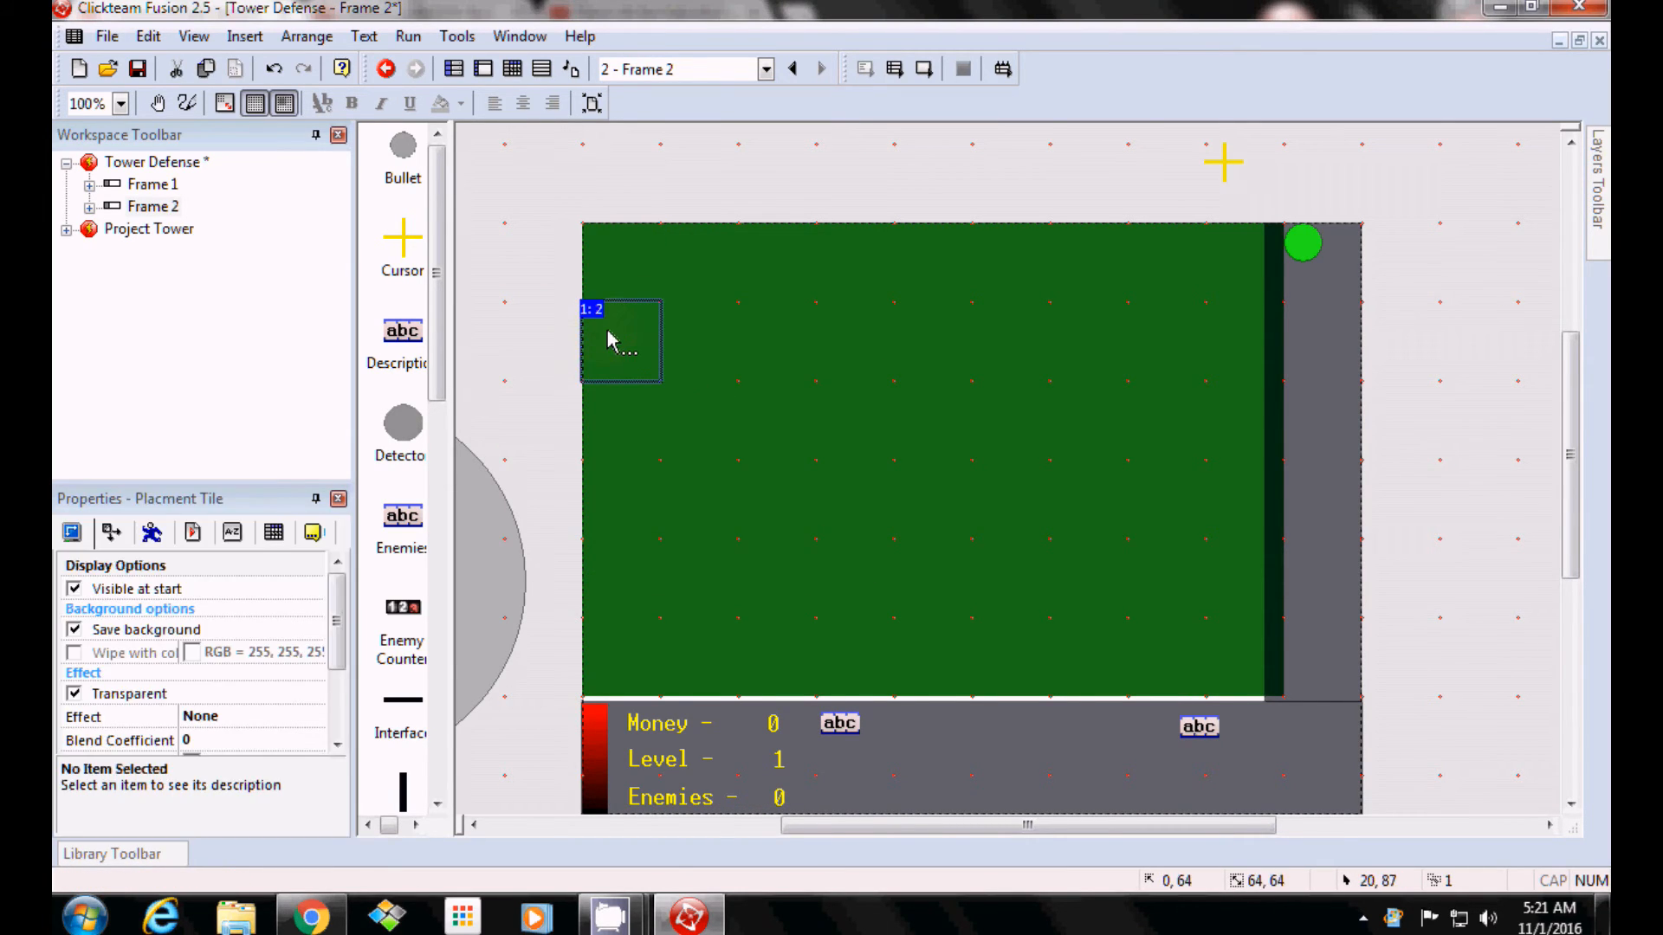
left_click(541, 329)
scroll(927, 530, "down", 1)
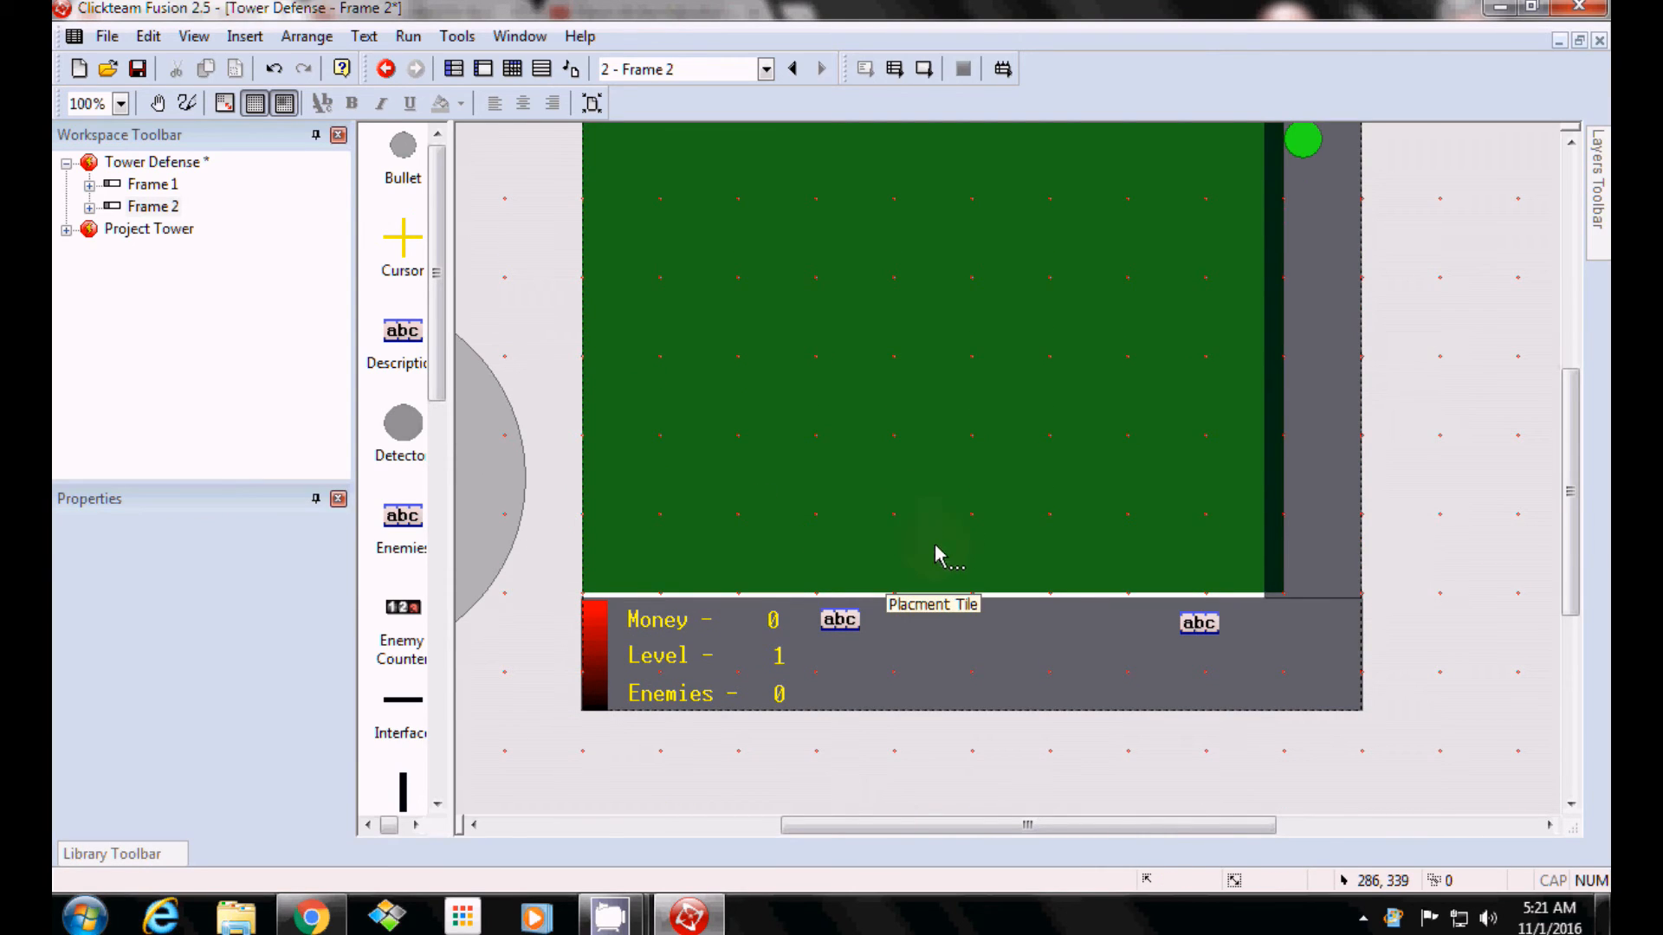
scroll(979, 559, "up", 1)
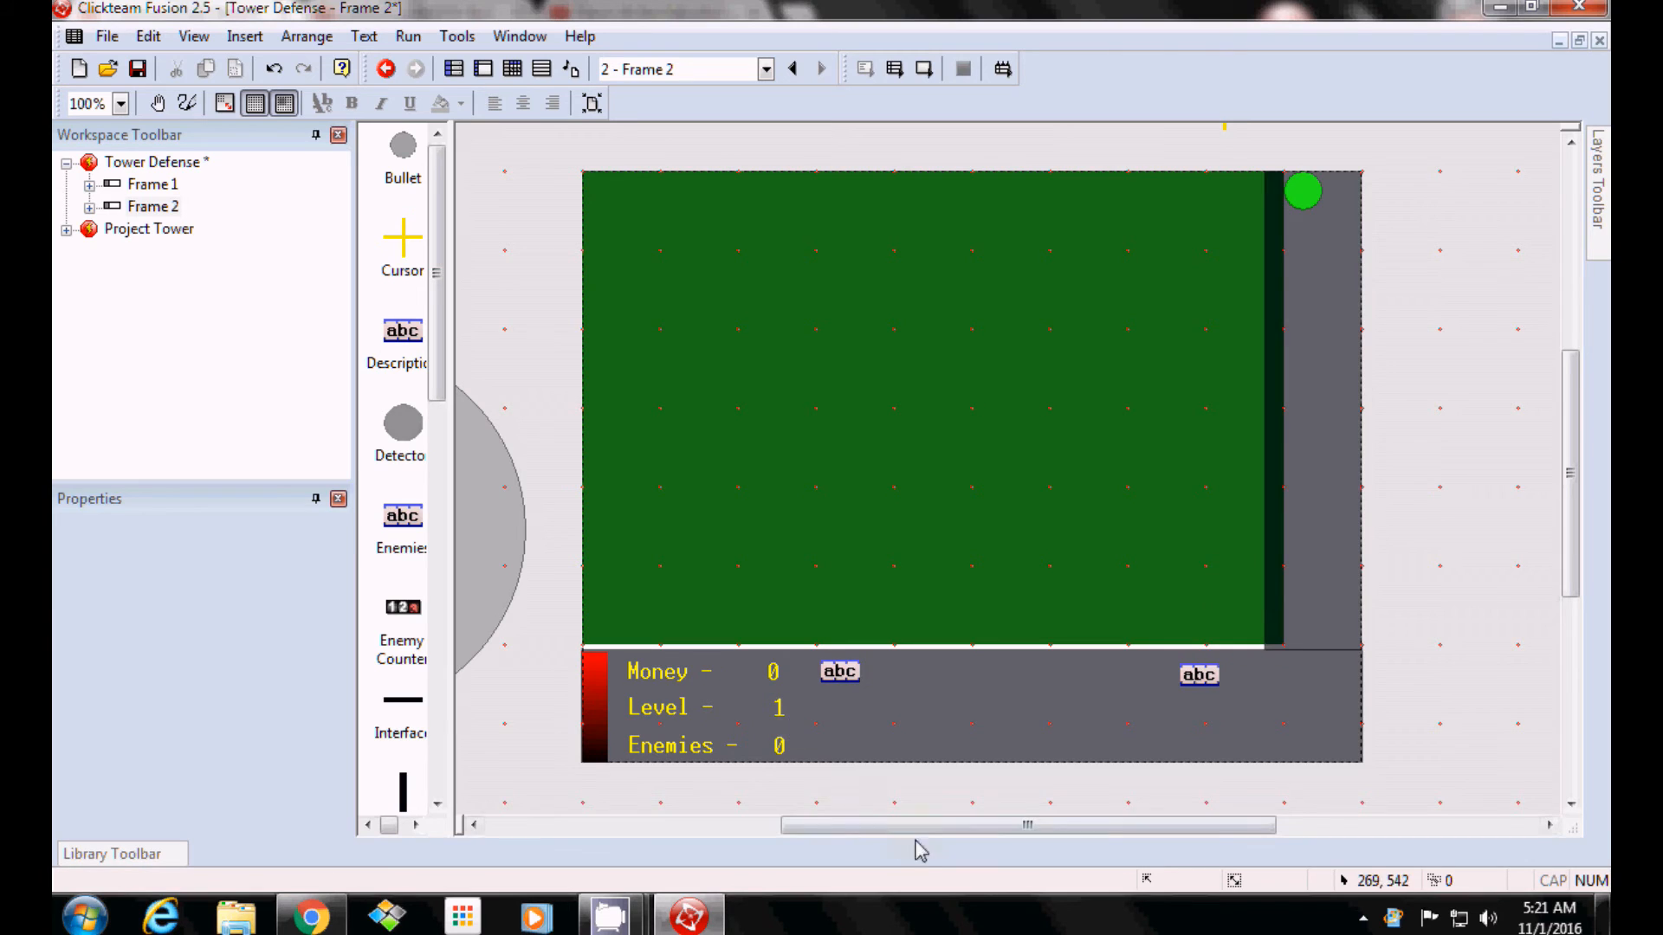
Move the Spawner onto the last tile of the grid's bottom row and delete the placement tile beneath it.
left_click_drag(909, 826, 757, 827)
left_click_drag(517, 712, 1526, 582)
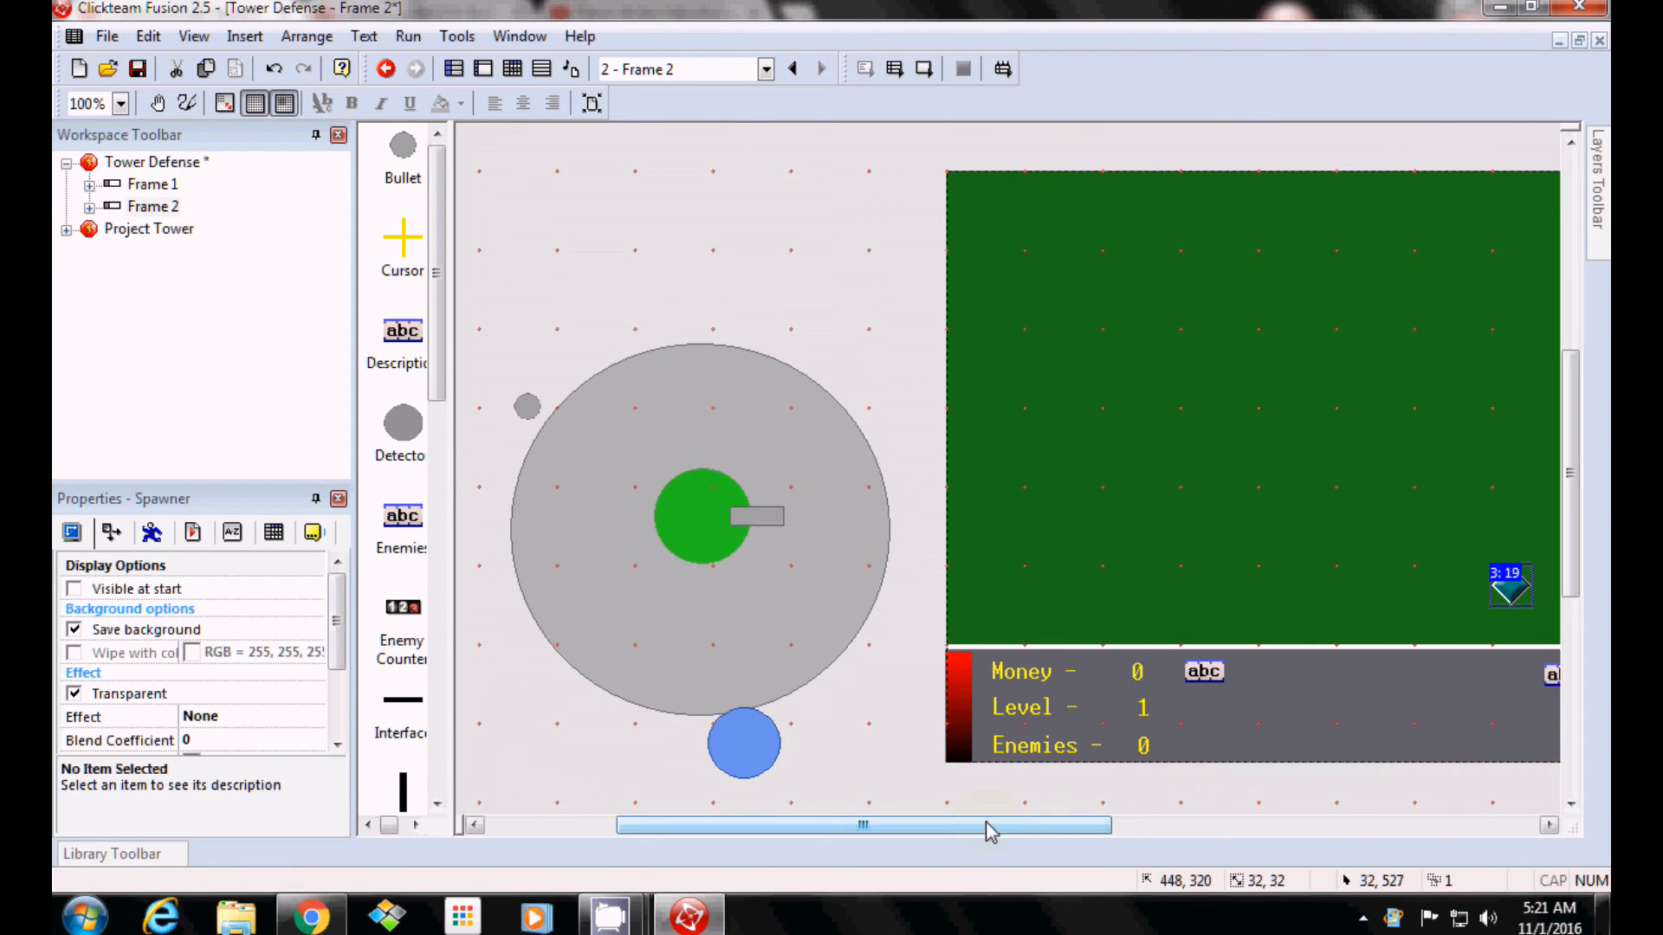
left_click_drag(988, 824, 1252, 825)
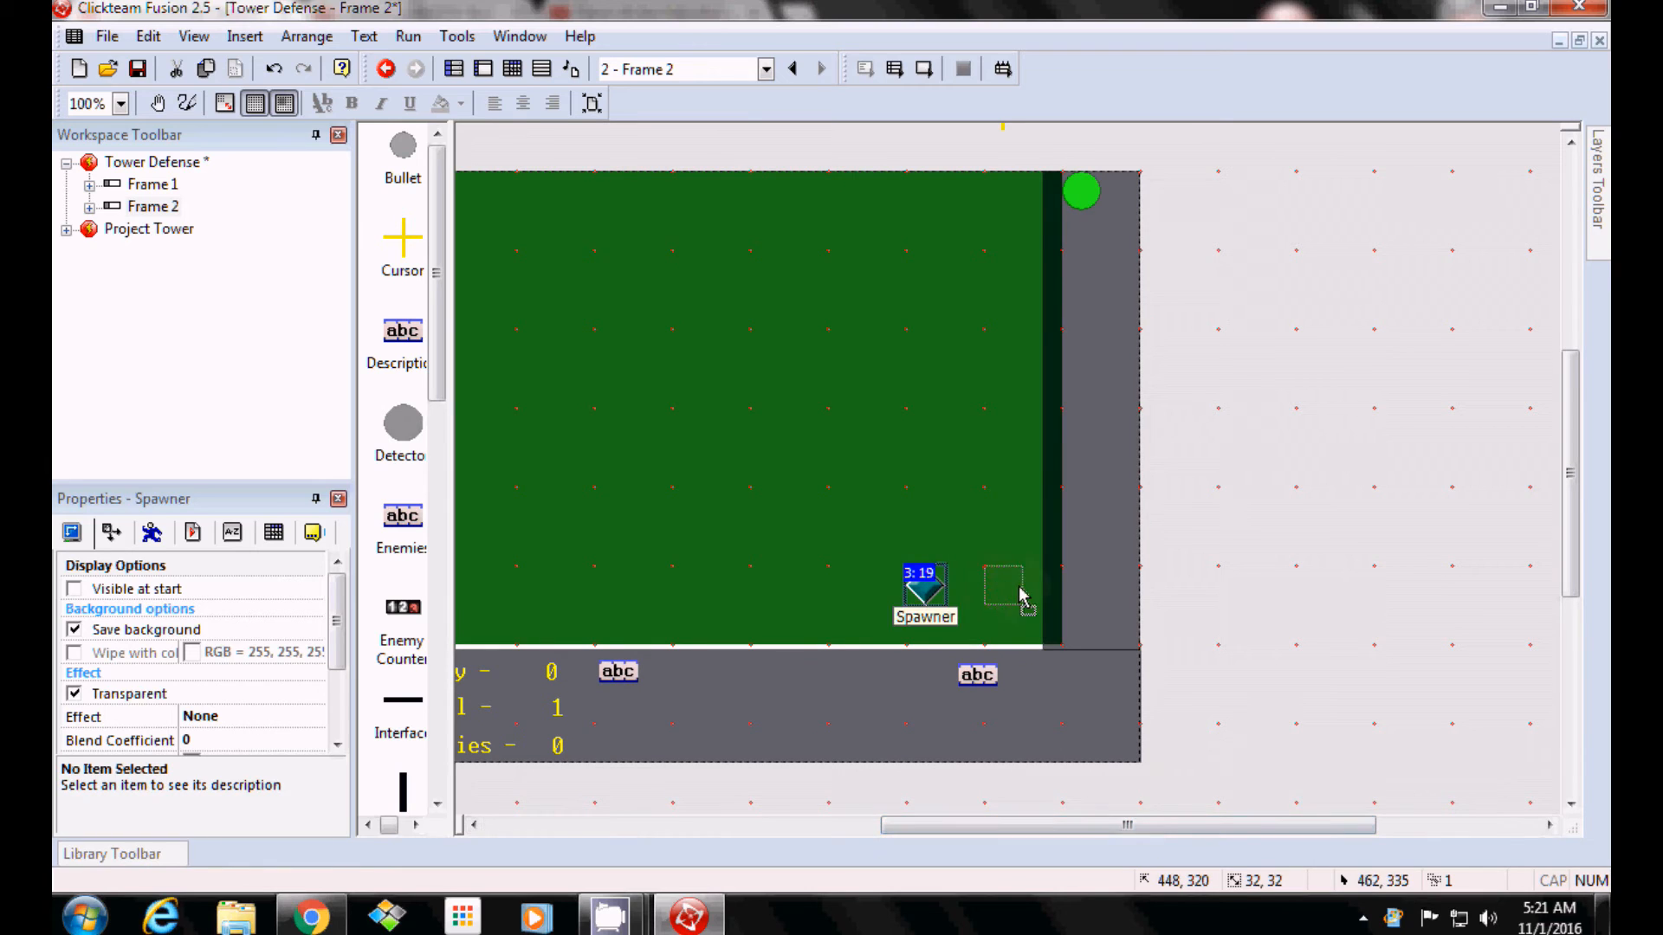
right_click(1022, 618)
left_click(1079, 565)
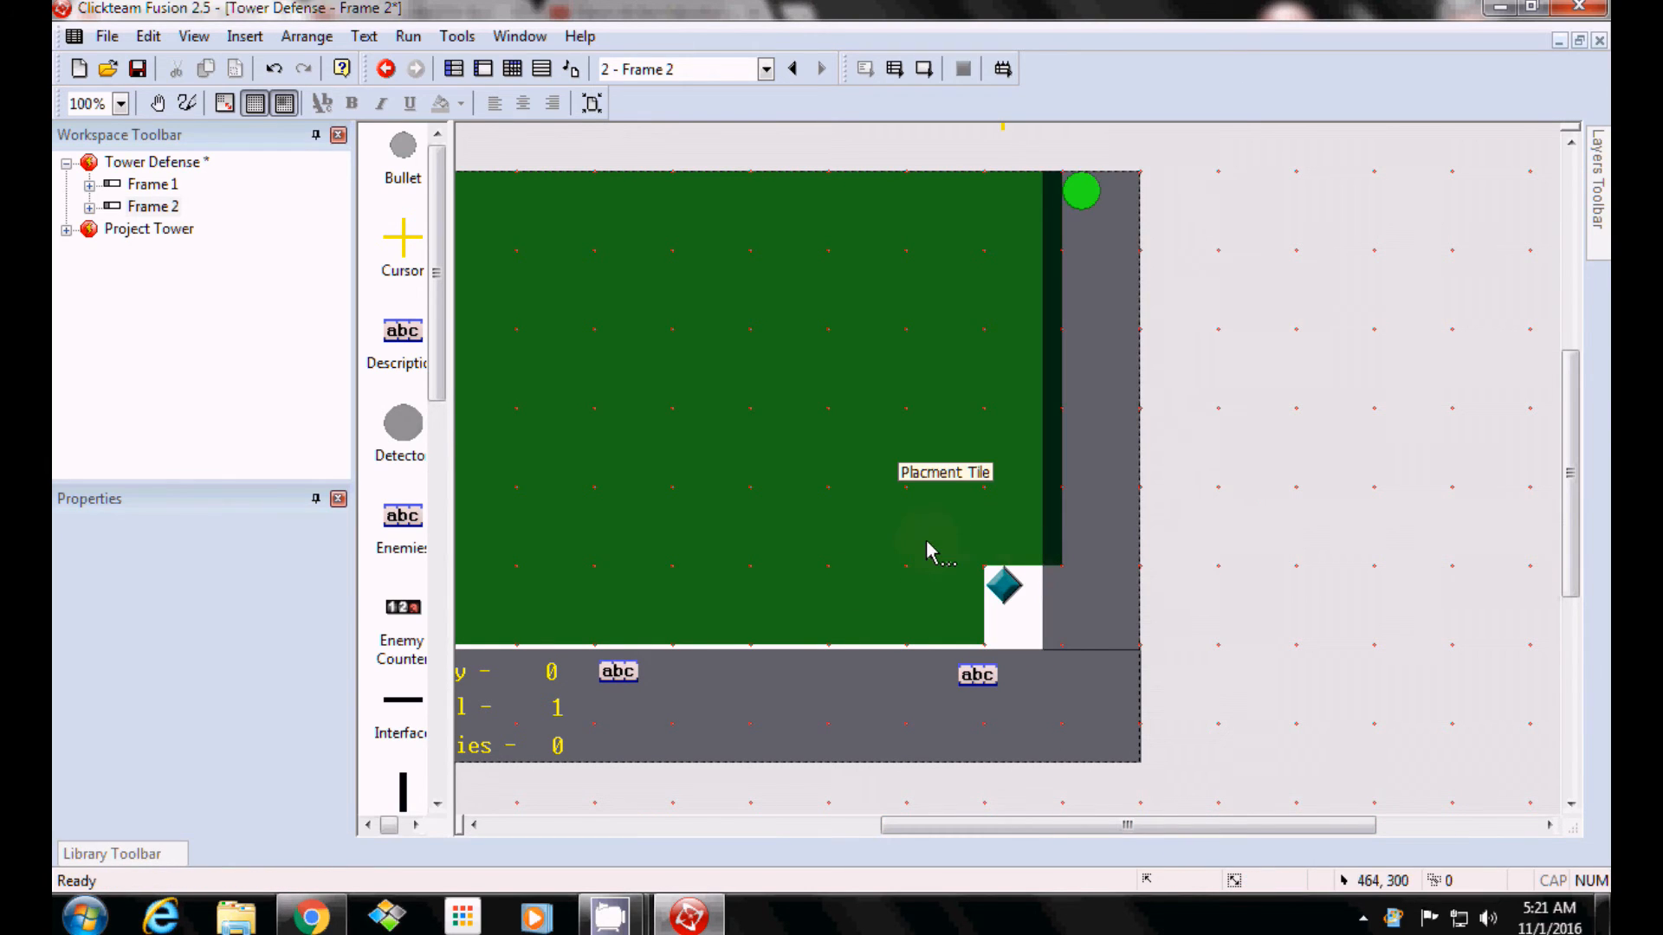
Delete the two placement tiles directly above the Spawner, at 512, 256 and 512, 192, to extend the enemy path upward.
left_click(927, 548)
right_click(928, 547)
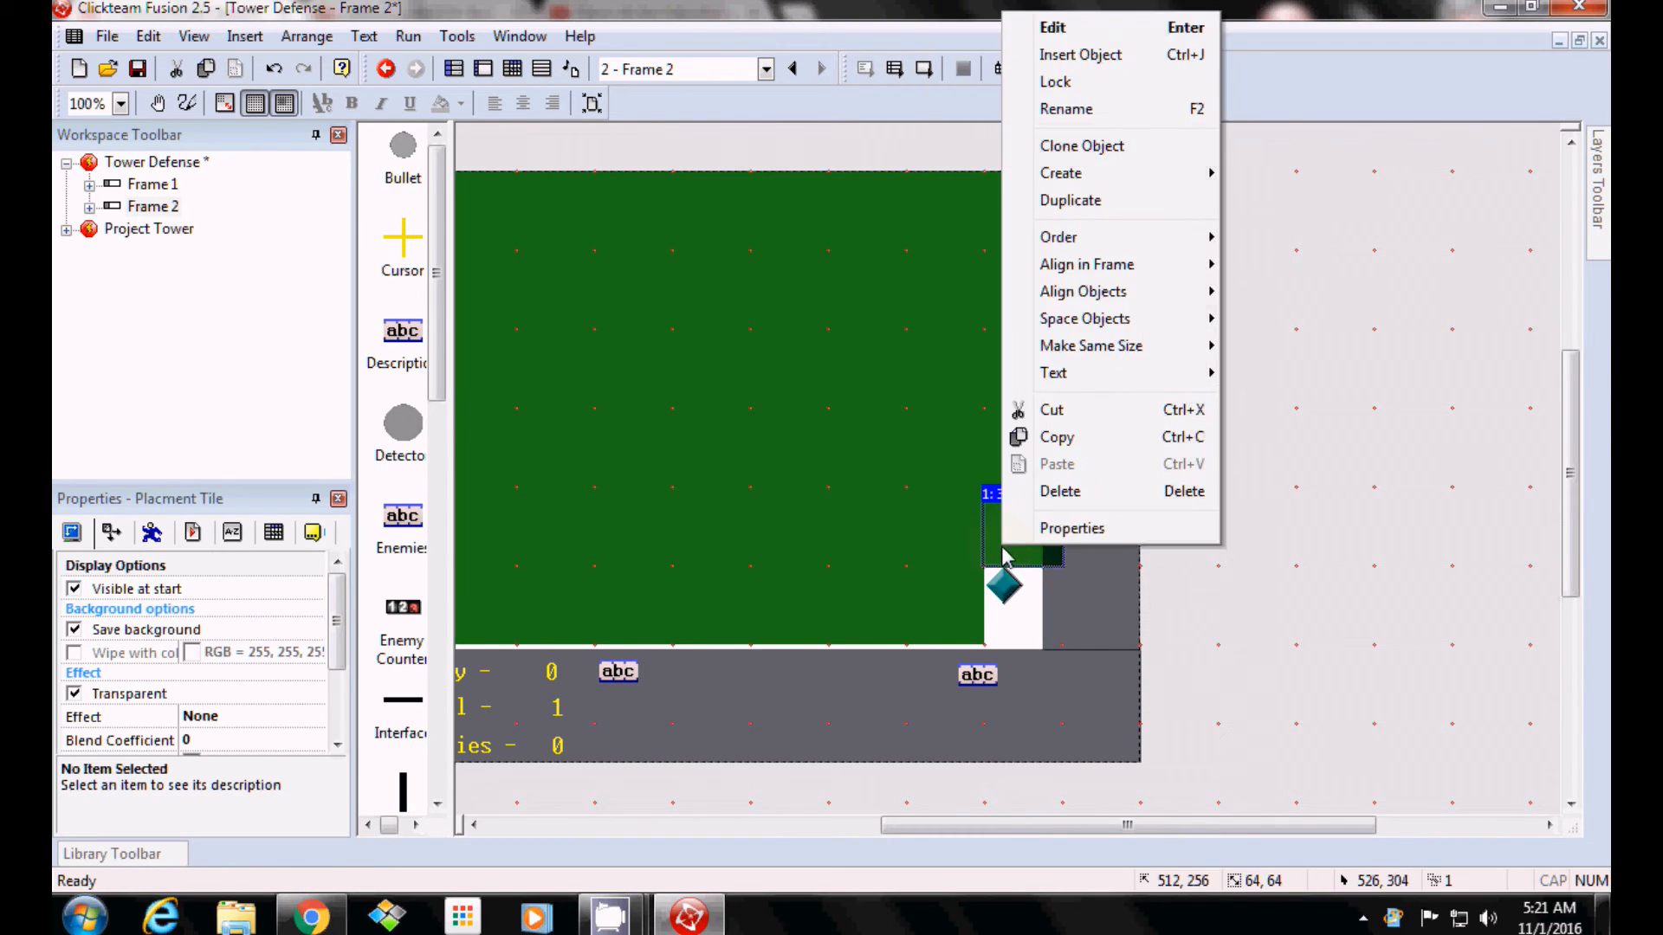
left_click(996, 485)
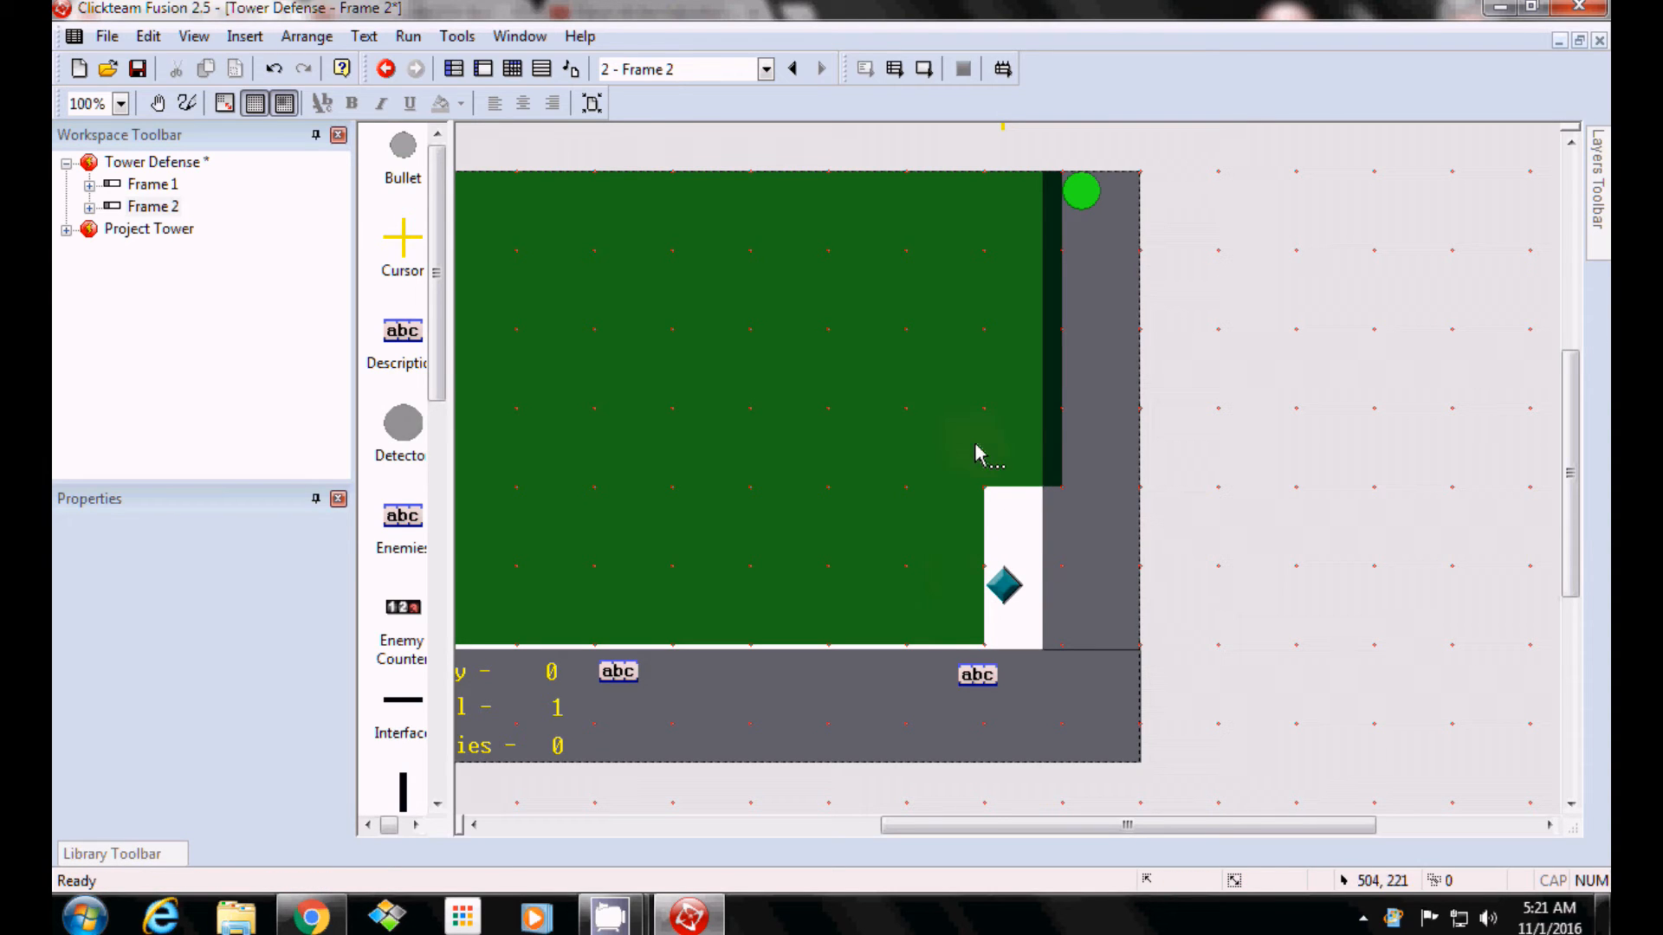
right_click(1002, 456)
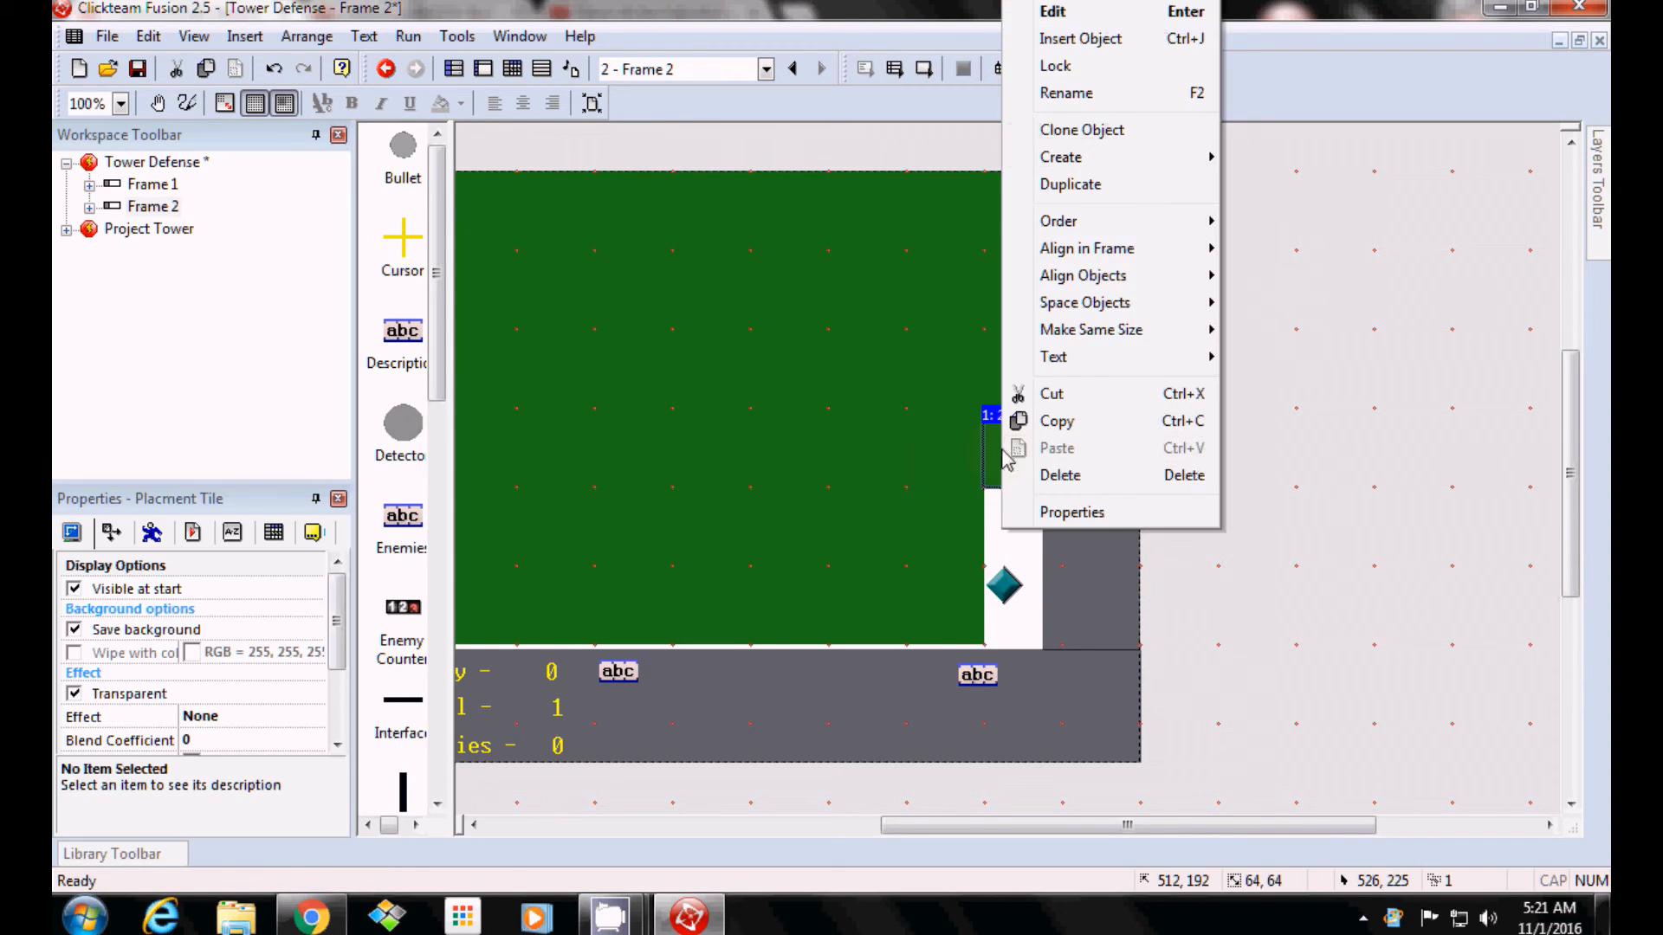
left_click(1052, 476)
Delete four more placement tiles in the fourth row, from the eighth column back to the fifth, to carve the horizontal path.
right_click(956, 472)
left_click(1010, 477)
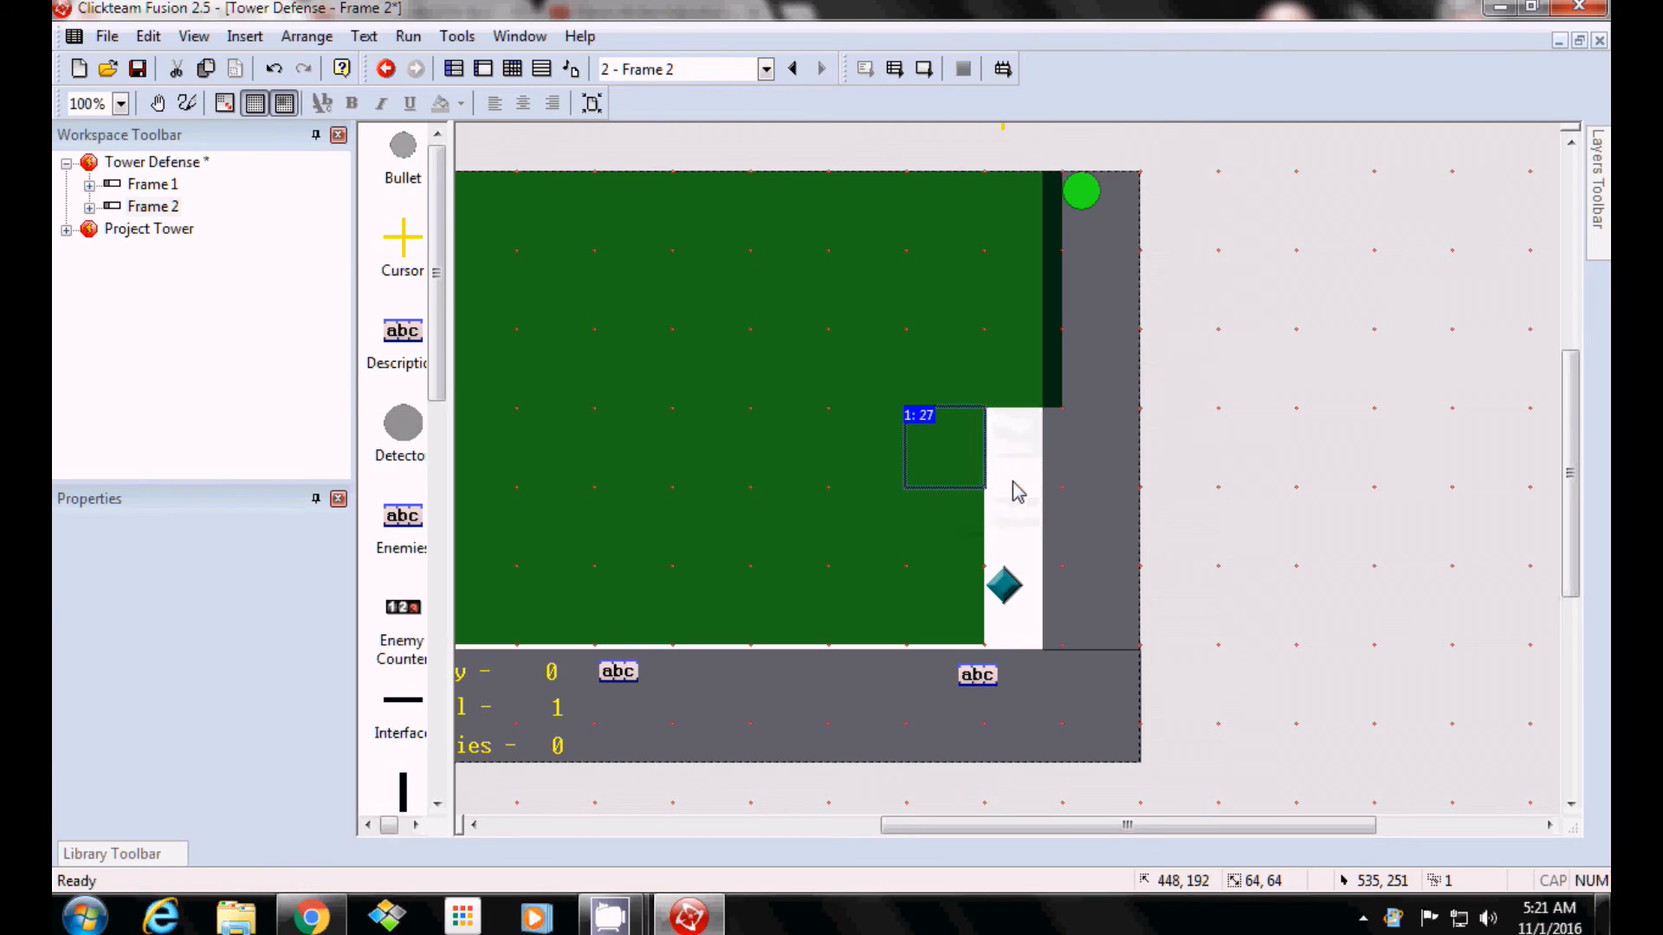
left_click_drag(1010, 504, 620, 408)
right_click(728, 457)
left_click(792, 472)
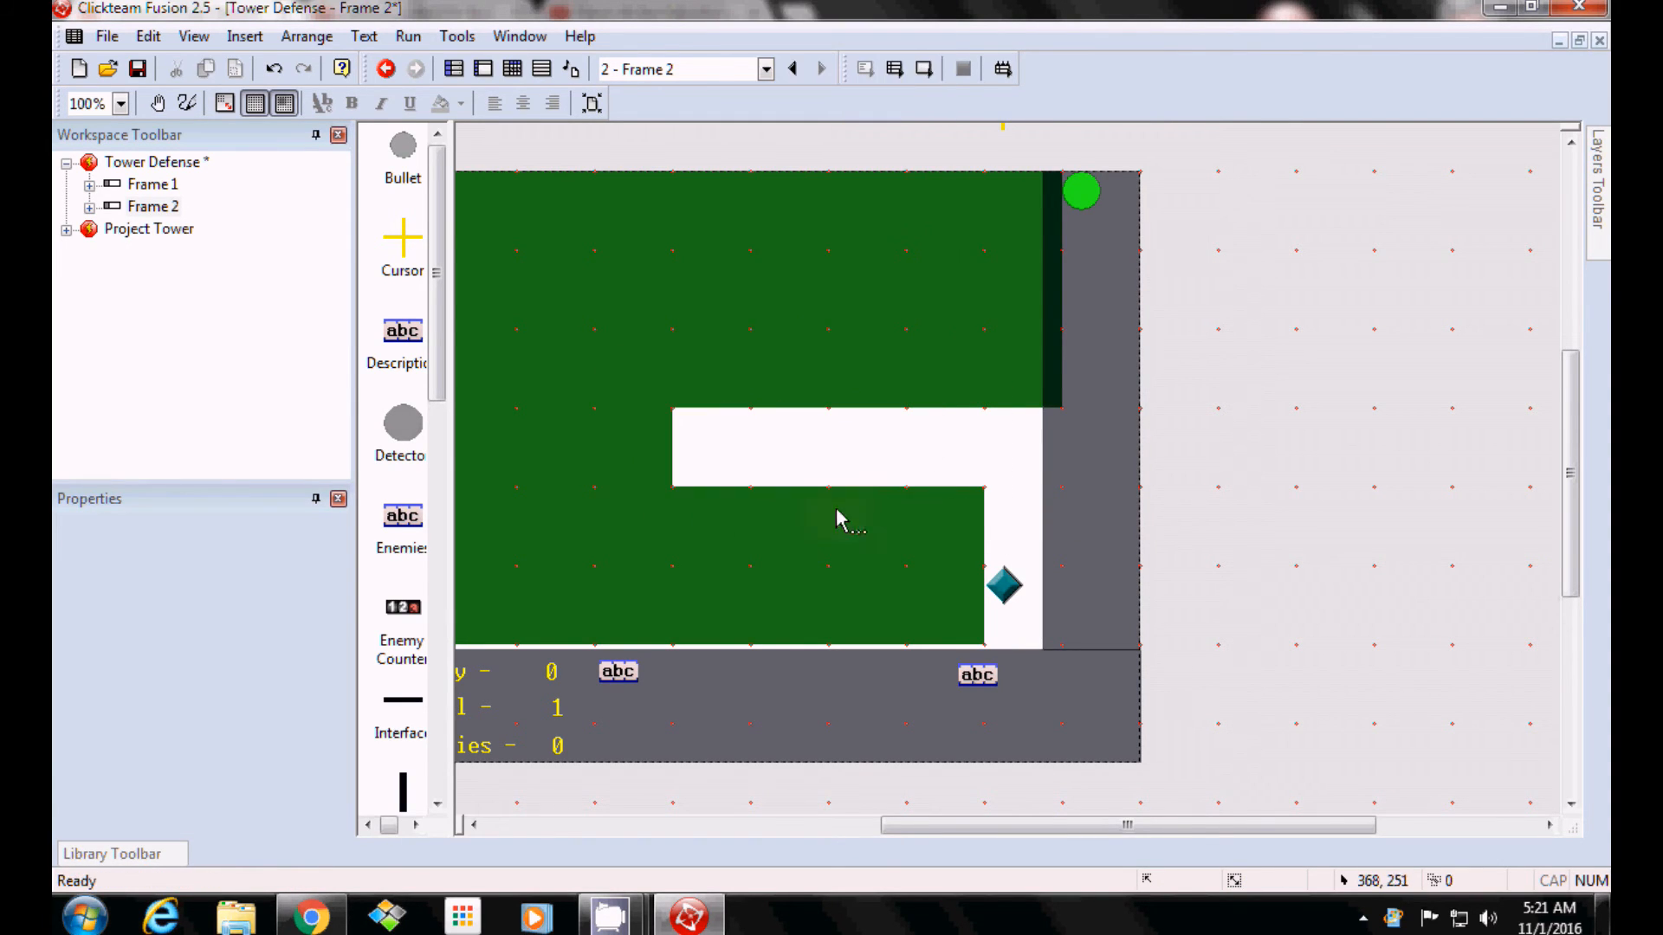
Delete the three placement tiles in the fifth column above the horizontal path so the path reaches the frame's top edge.
left_click_drag(1026, 824, 950, 827)
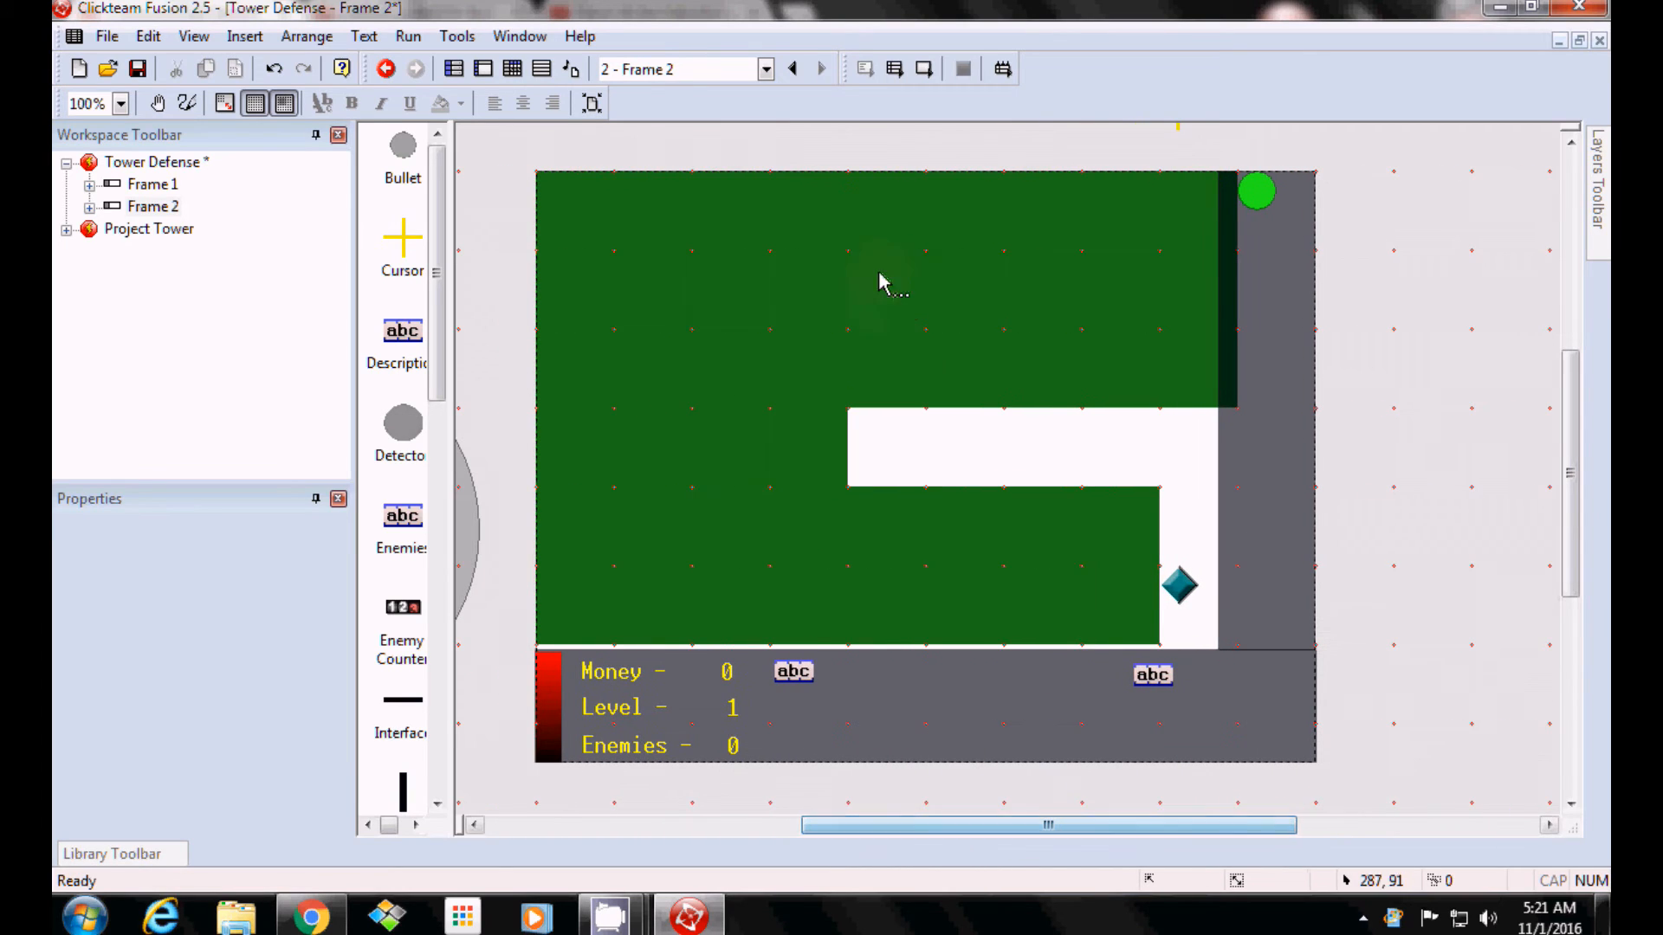
left_click_drag(818, 141, 951, 460)
right_click(886, 394)
left_click(944, 474)
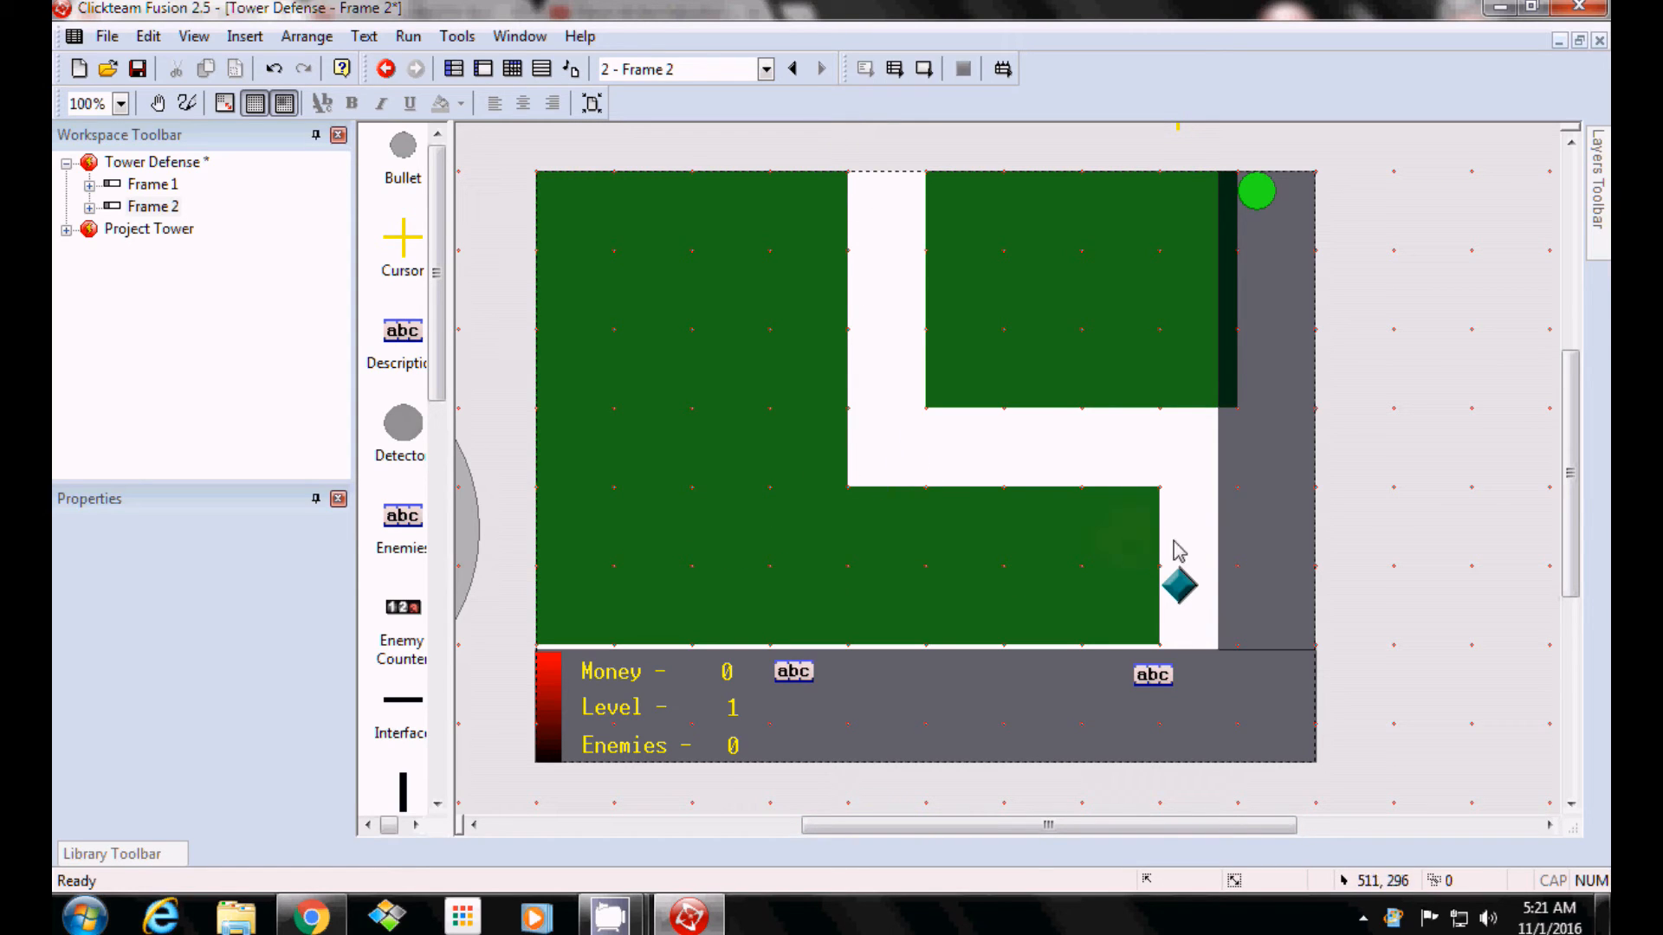
Move the Spawner below the frame to 512, 512 and delete the last two tiles of the eighth column to widen the path.
left_click_drag(1191, 601, 1185, 749)
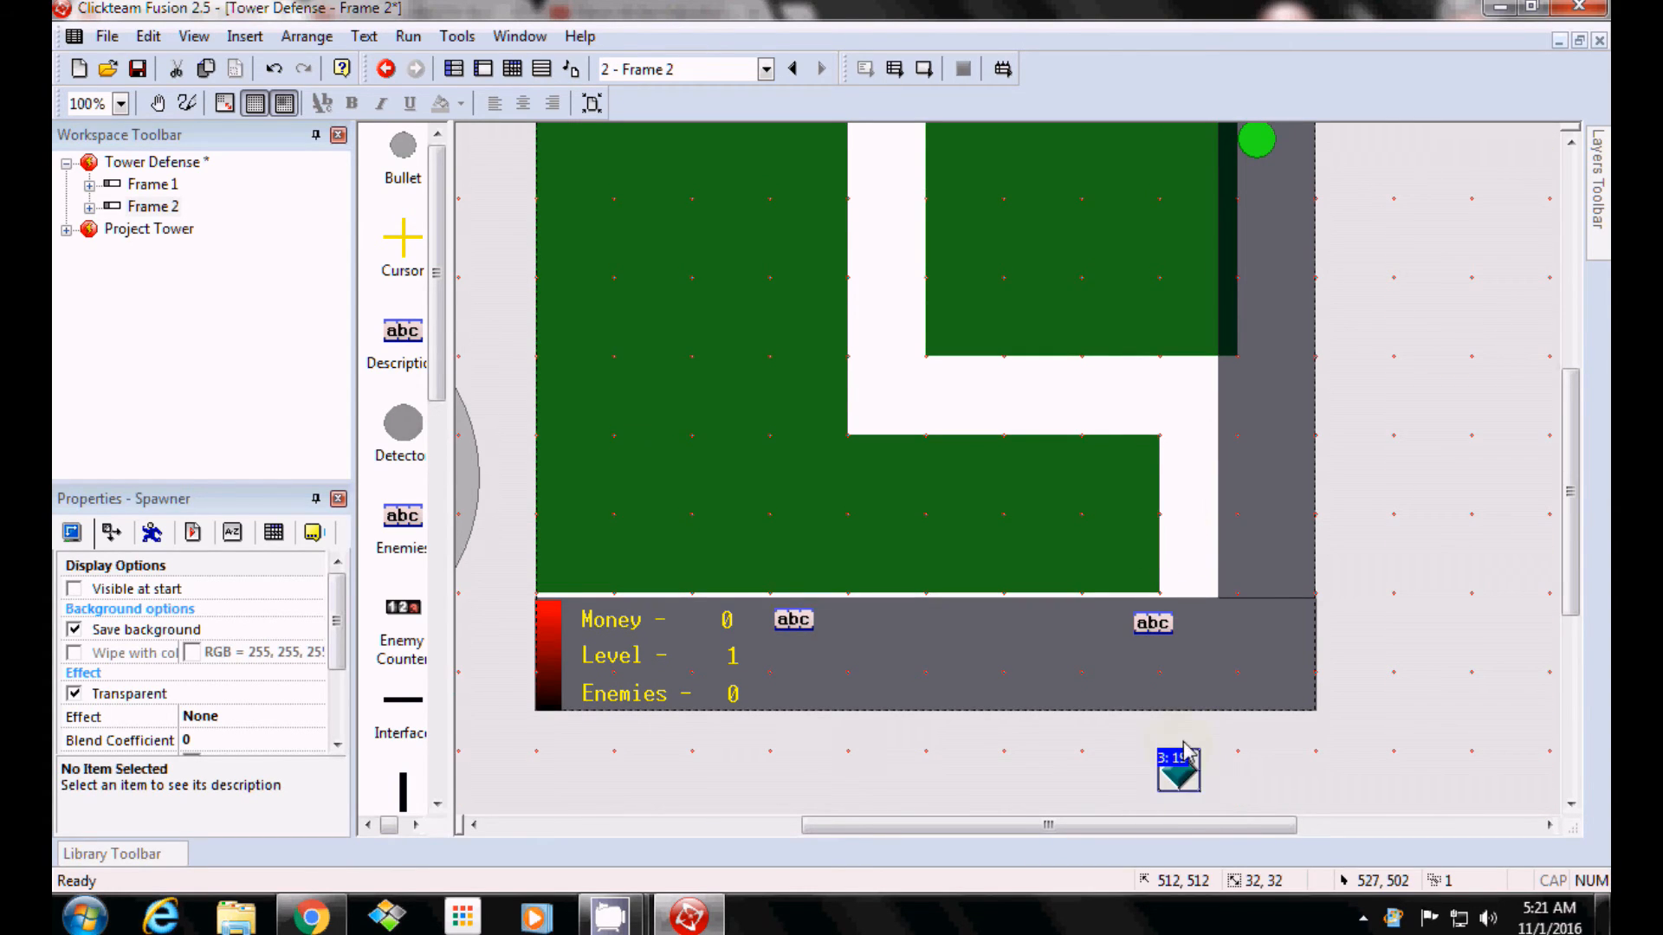
right_click(1129, 472)
left_click(1169, 474)
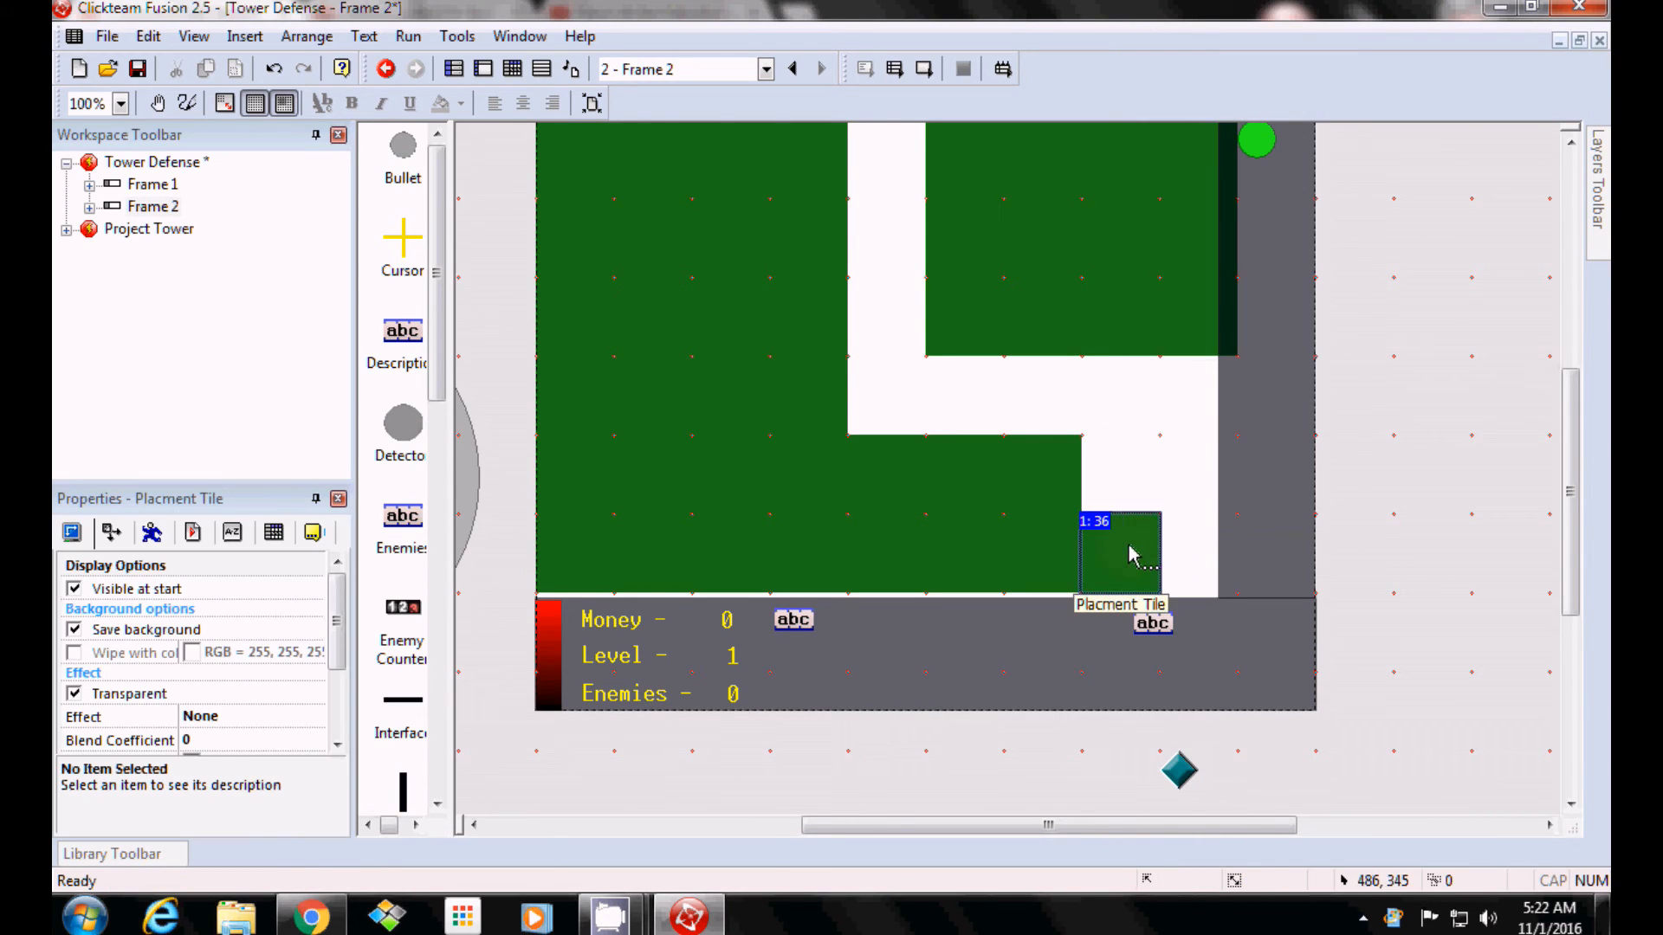
right_click(1130, 556)
left_click(1165, 488)
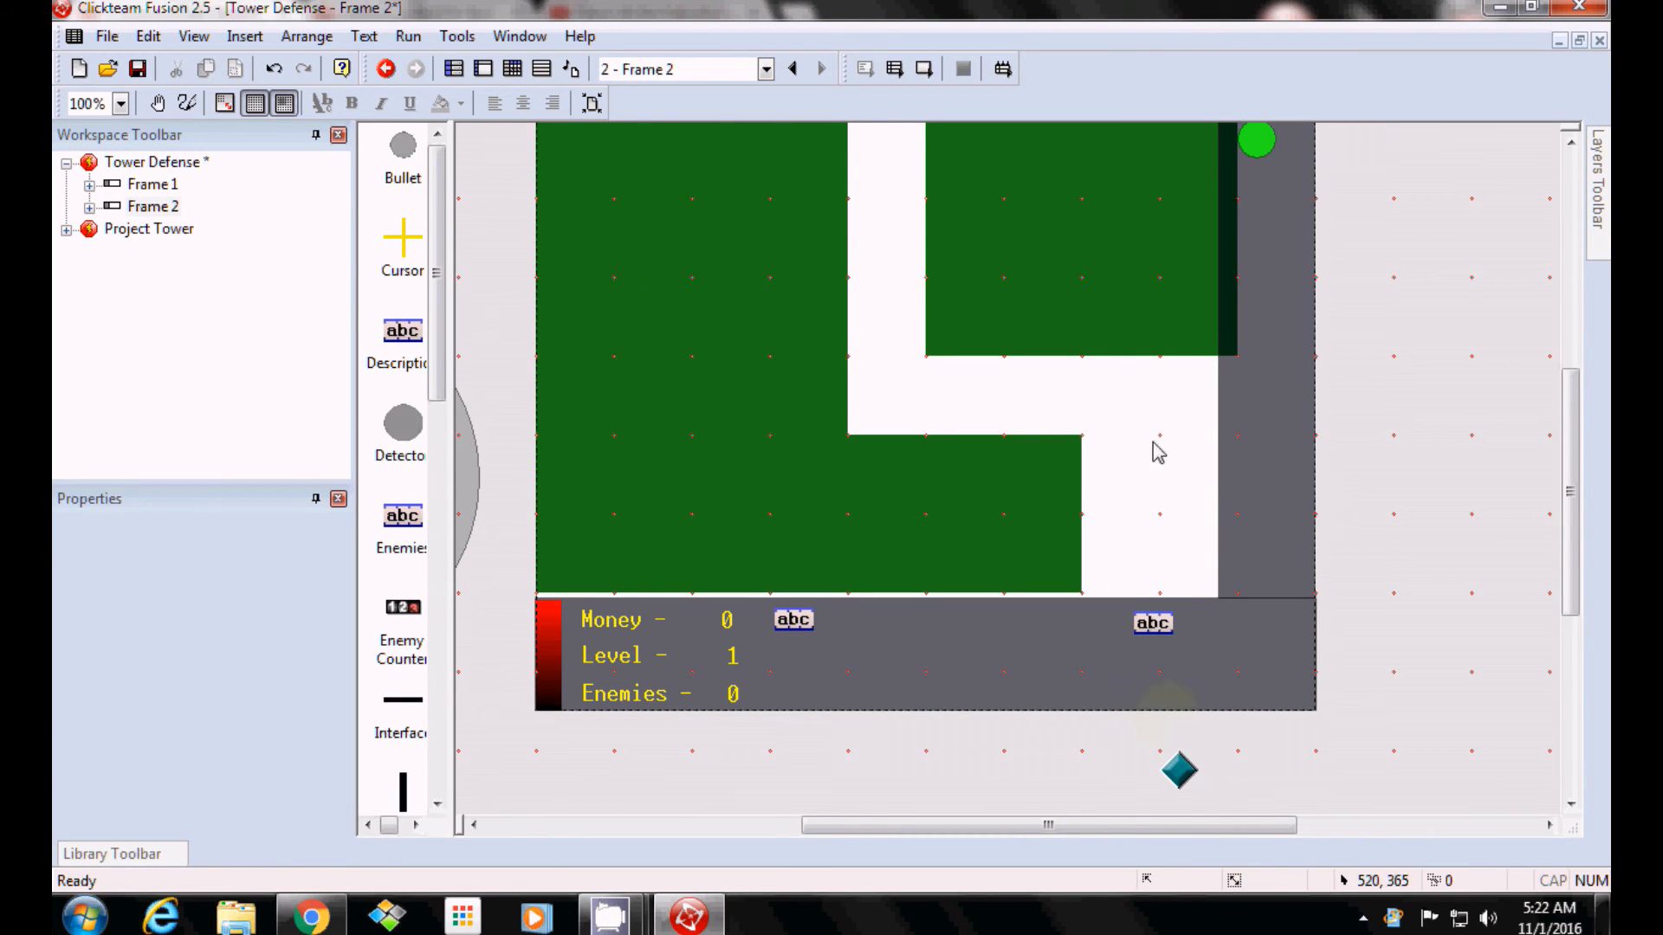
Run the current frame, select the turret icon and place a turret on a tile beside the path's corner.
scroll(888, 236, "up", 1)
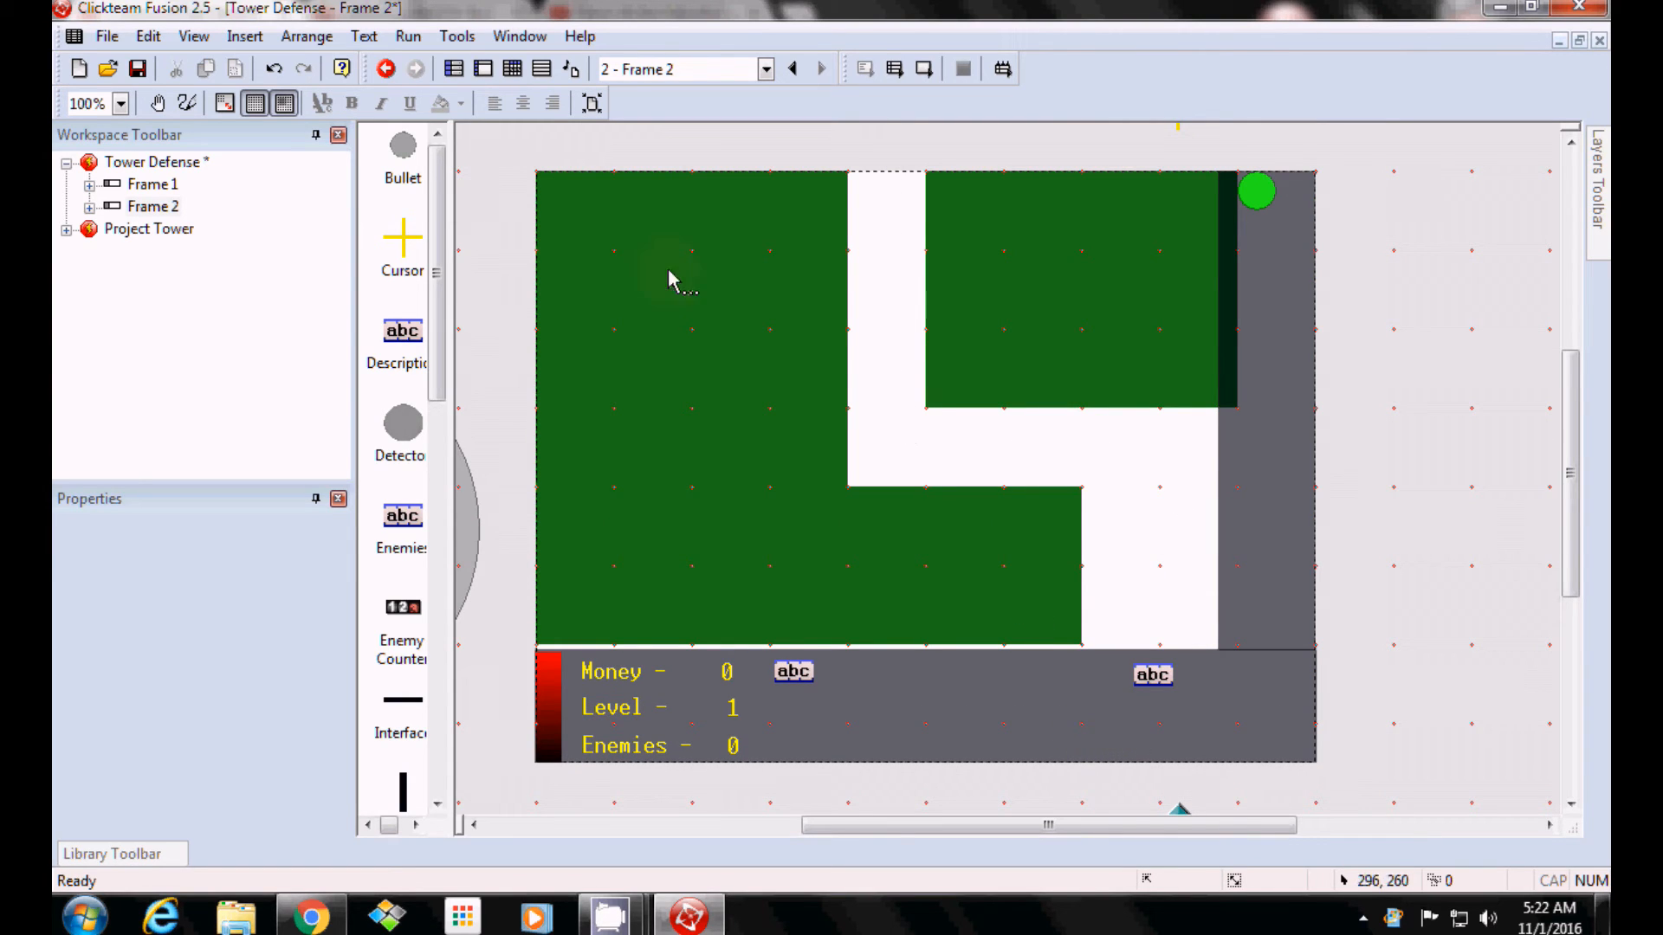
left_click(408, 36)
left_click(472, 122)
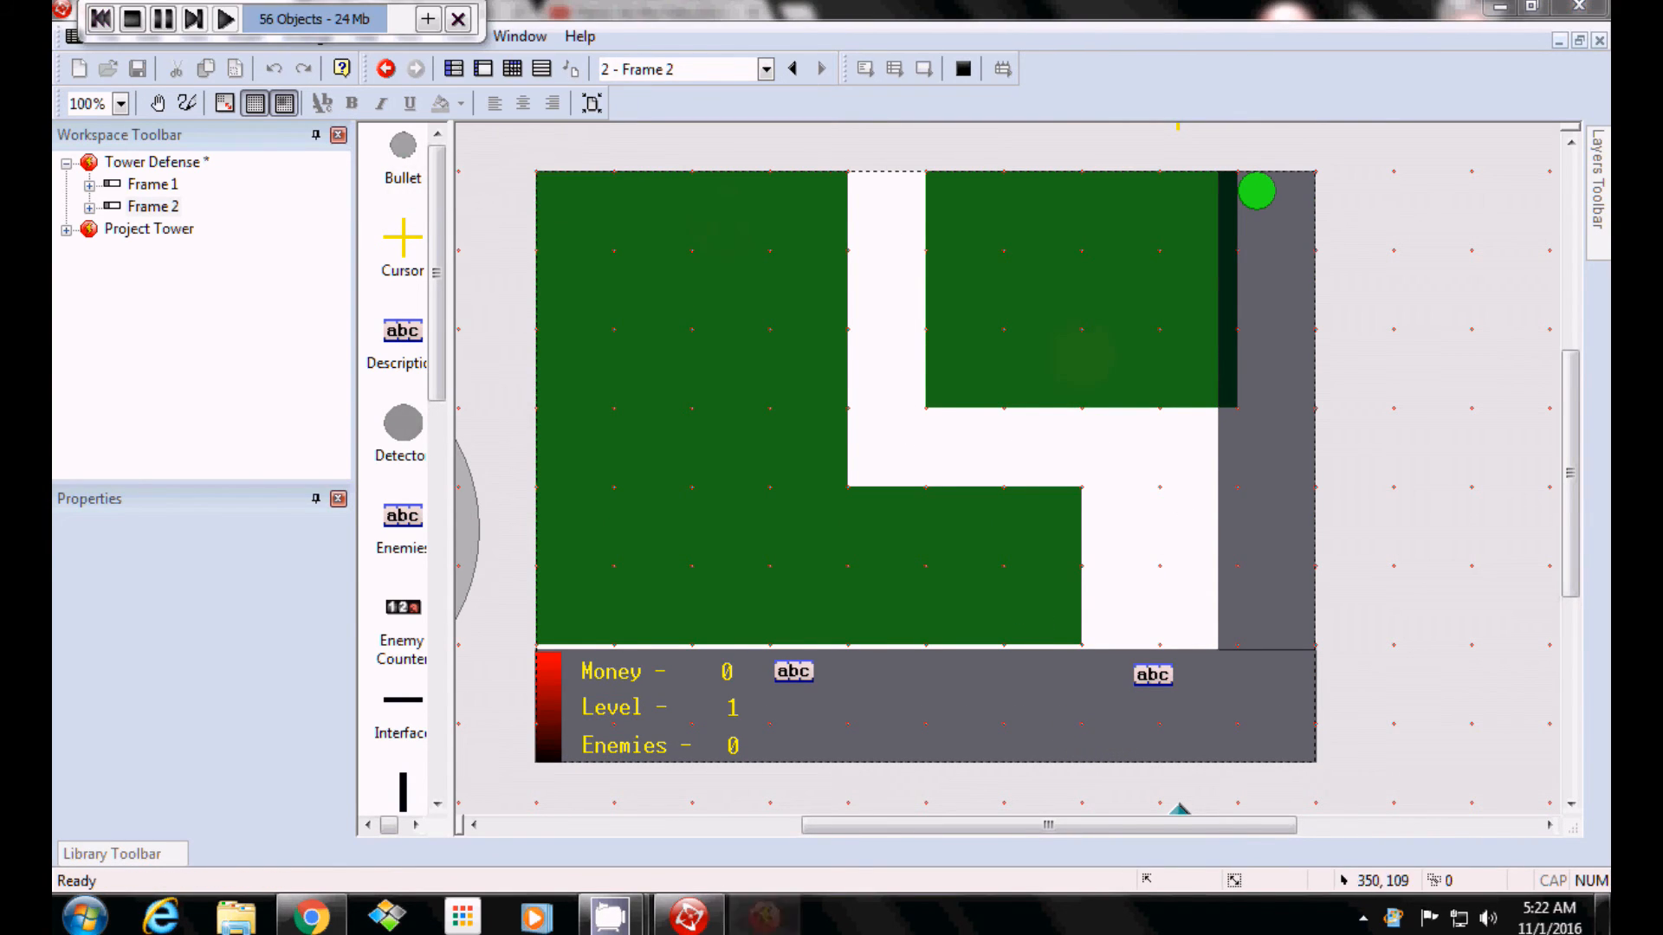
left_click(1168, 223)
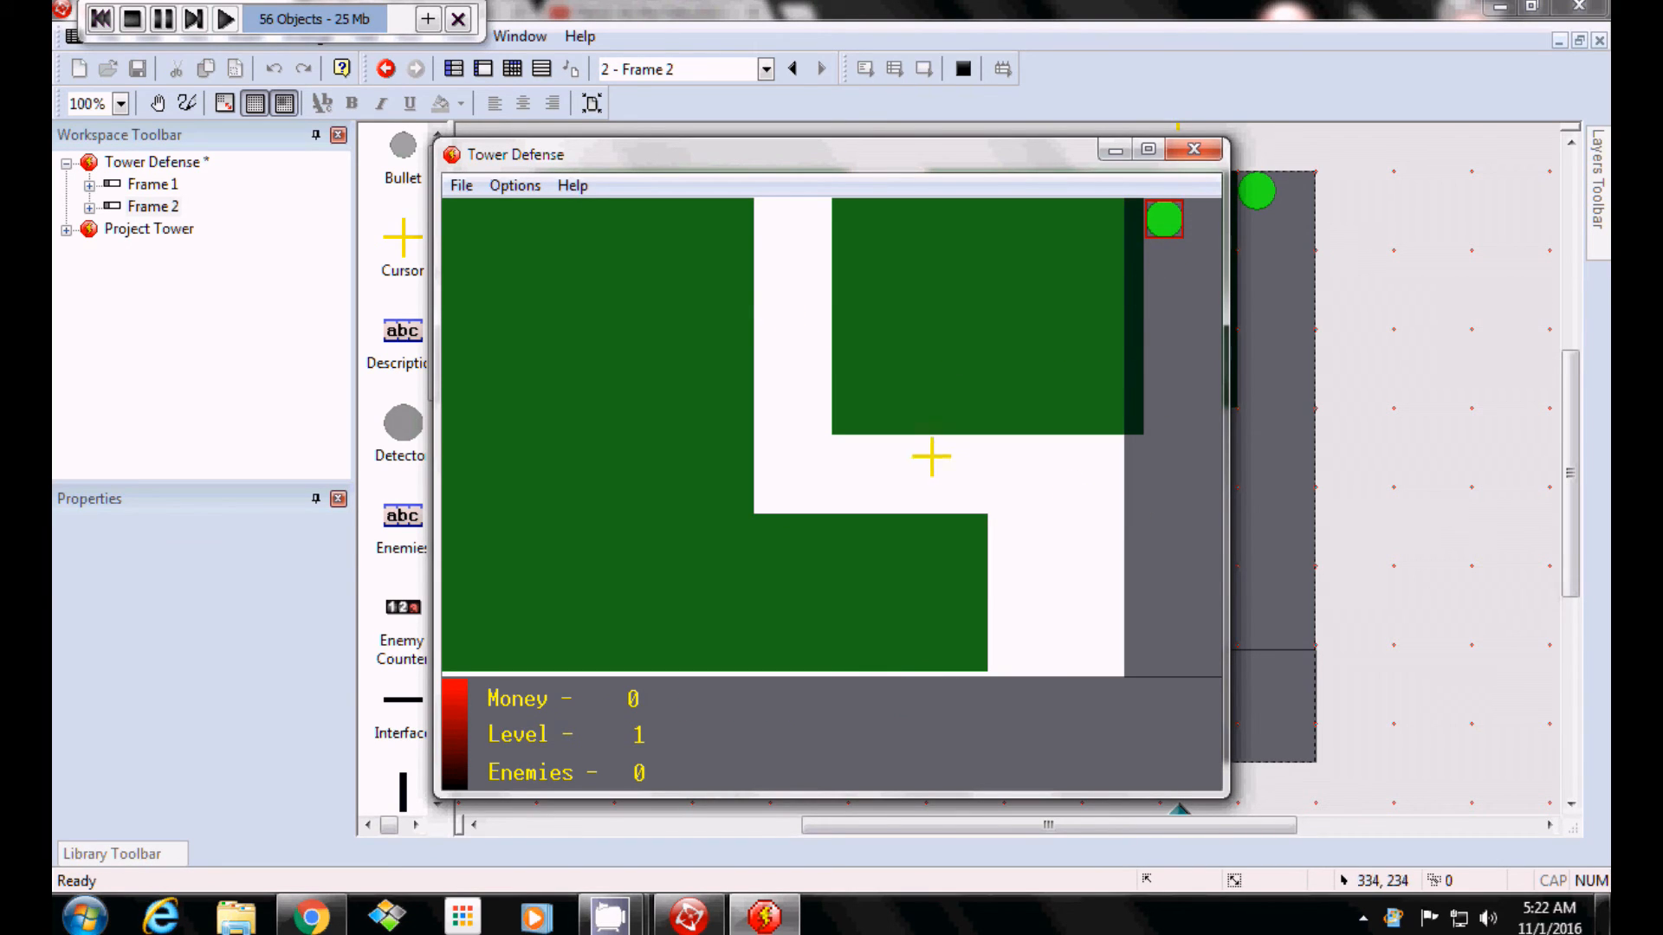
left_click(854, 395)
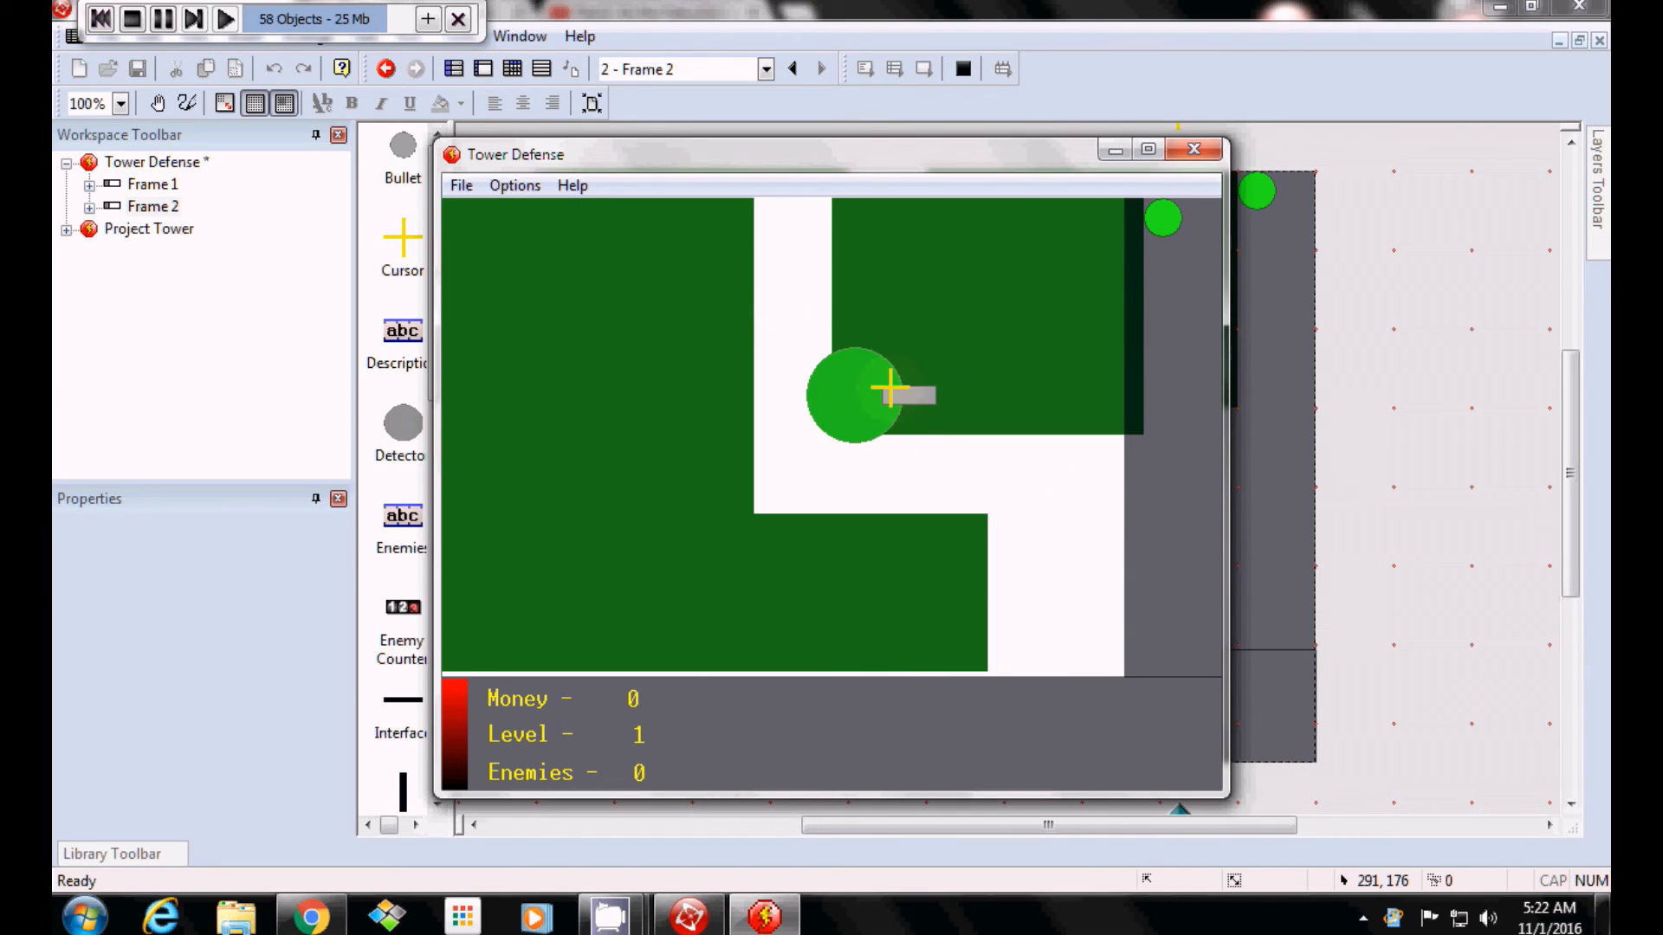
Place four more turrets on free tiles on both sides of the path in the running game and try one more.
left_click(1161, 222)
left_click(1022, 243)
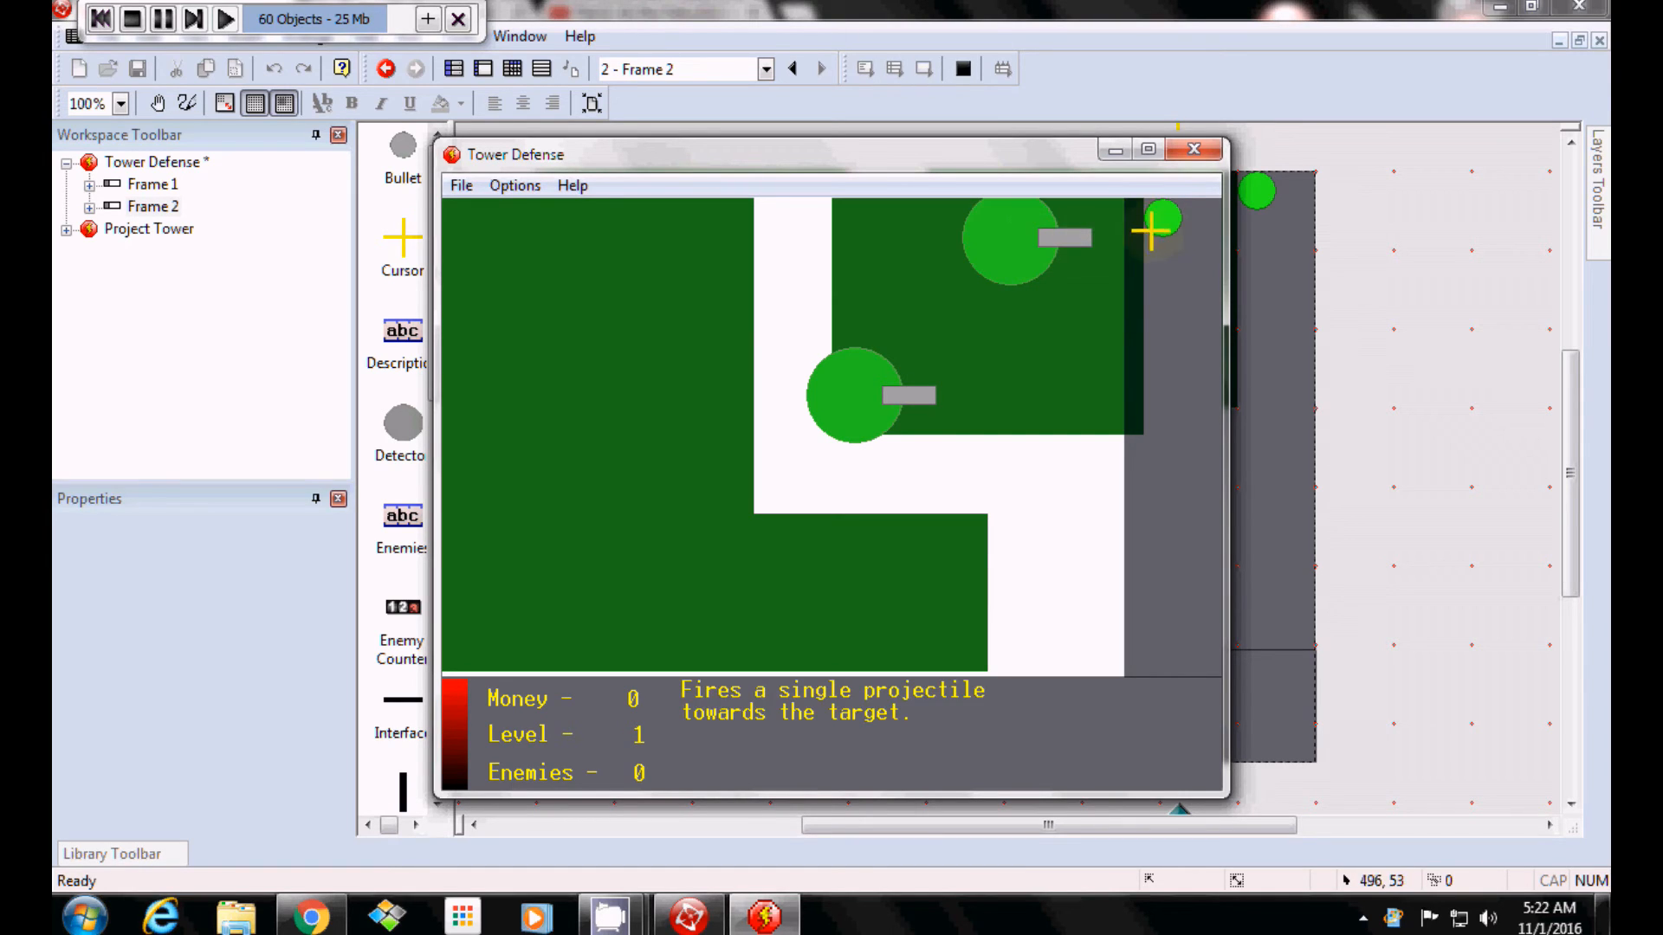
left_click(1161, 222)
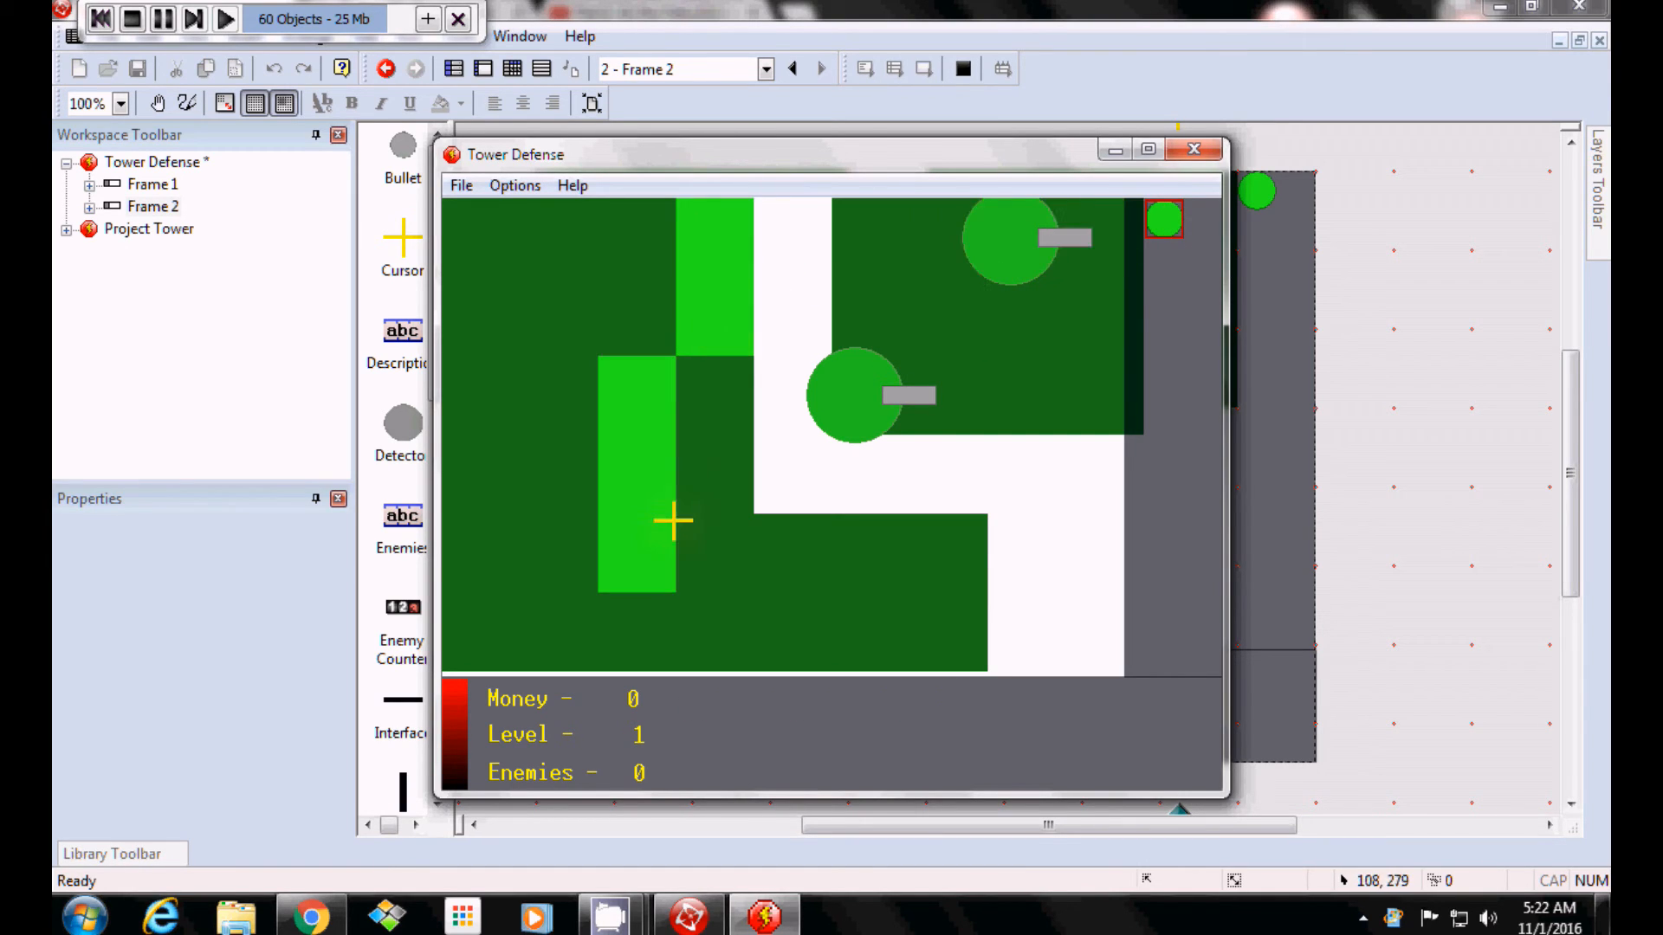
left_click(620, 555)
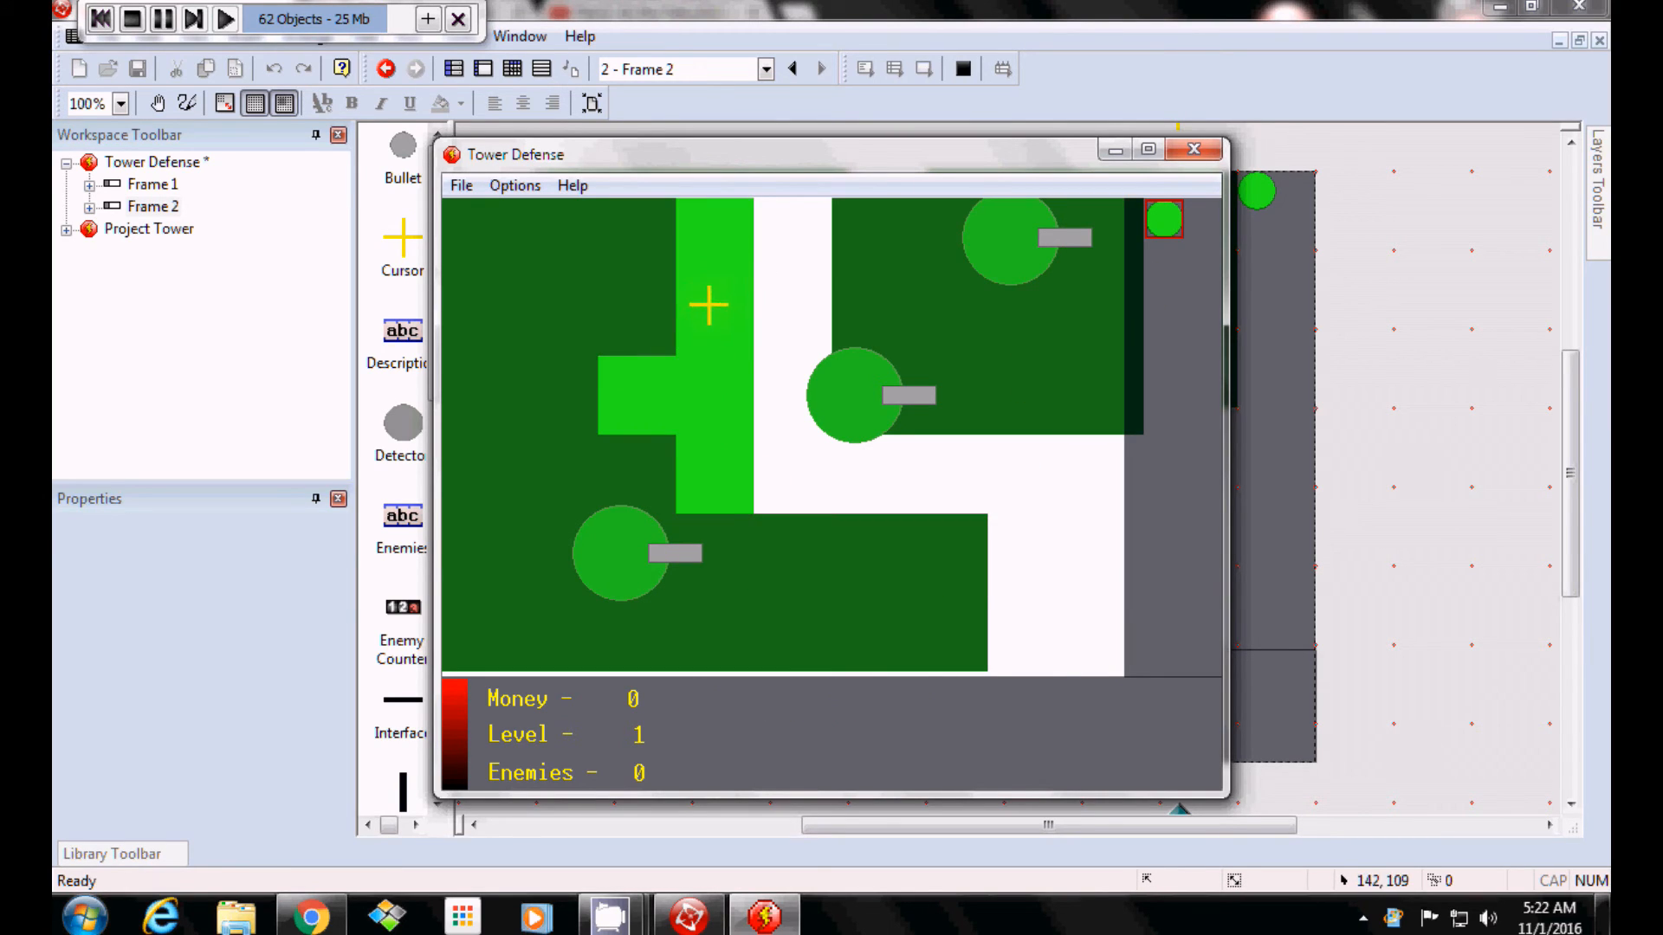
left_click(700, 313)
left_click(1162, 217)
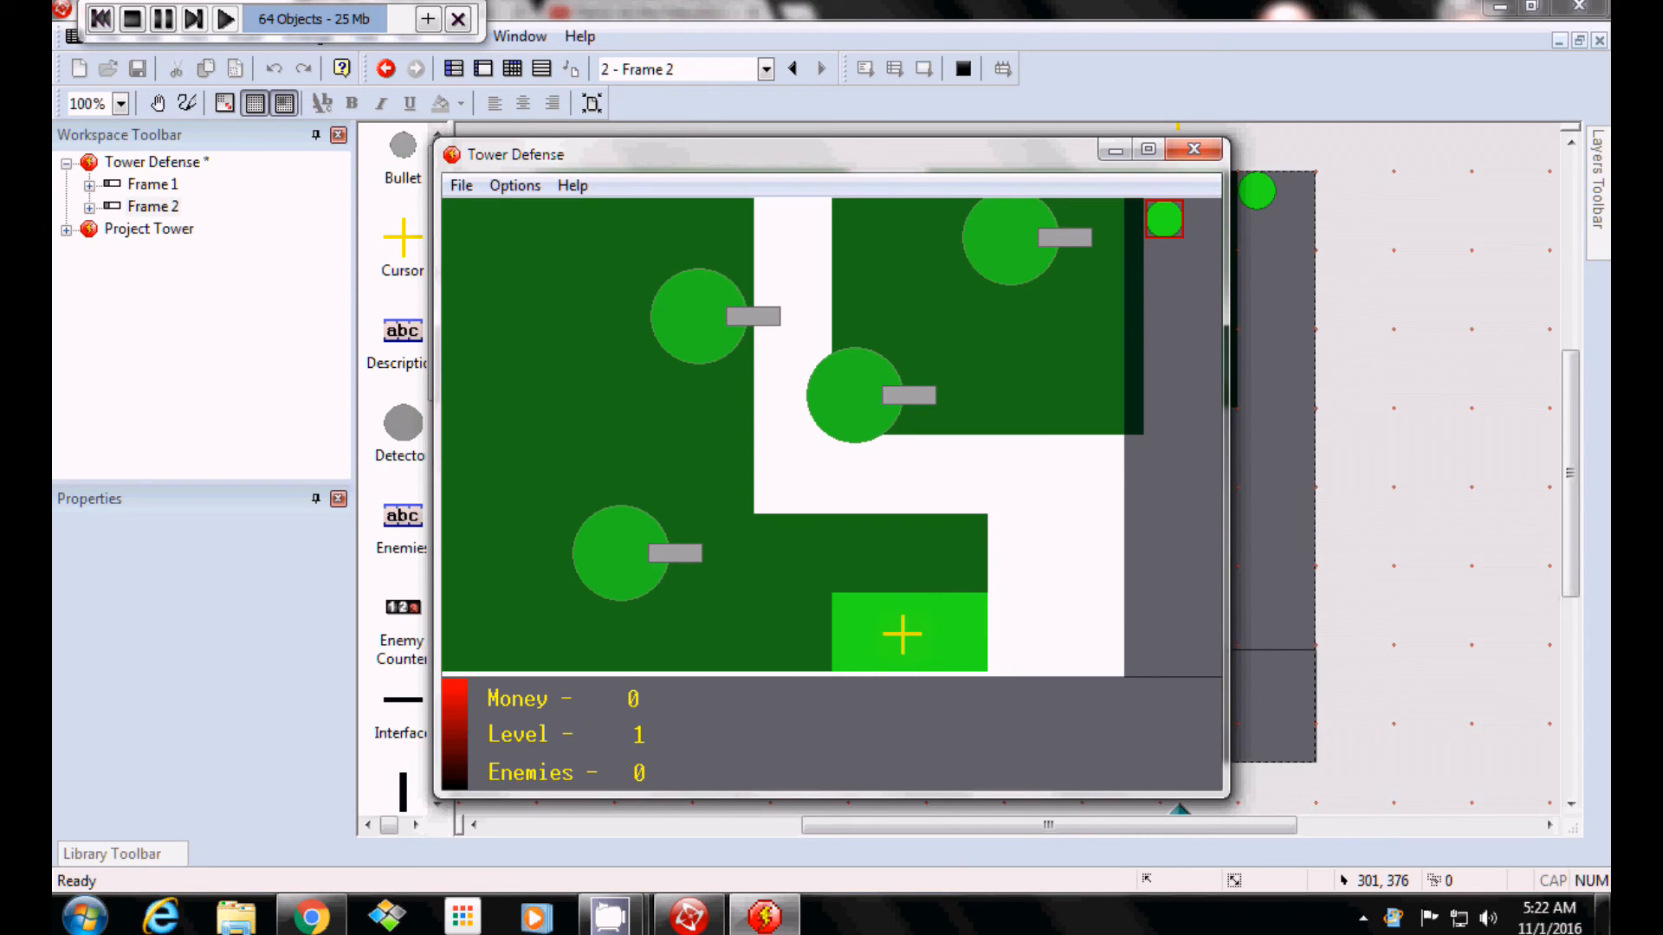
left_click(854, 631)
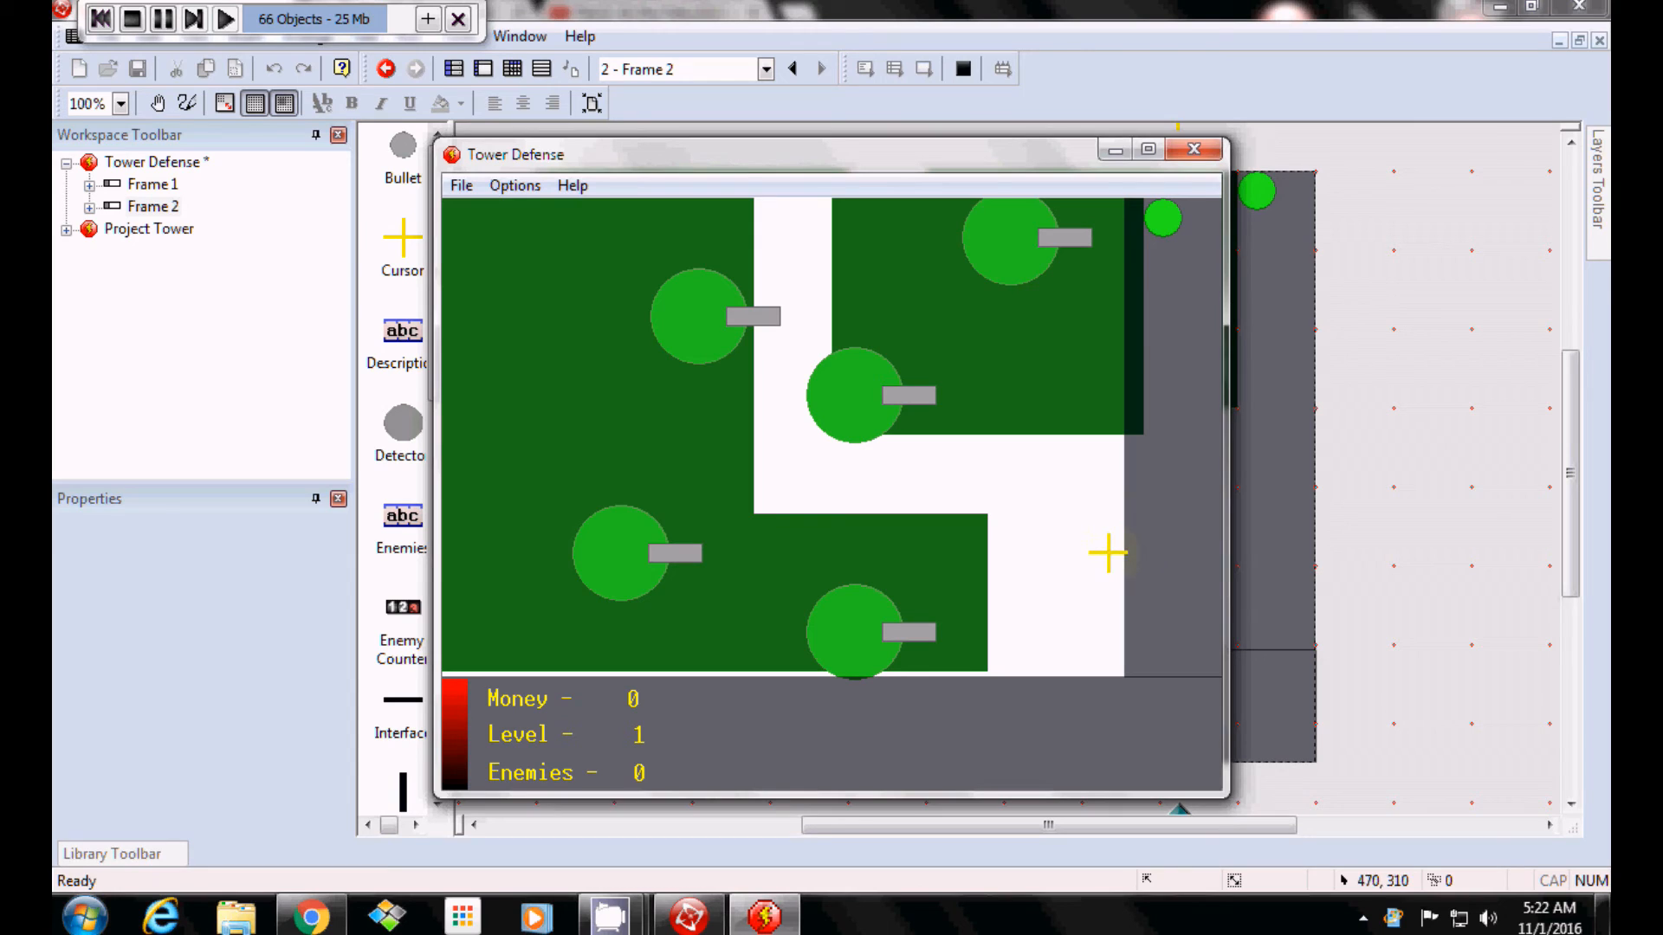
left_click(1162, 219)
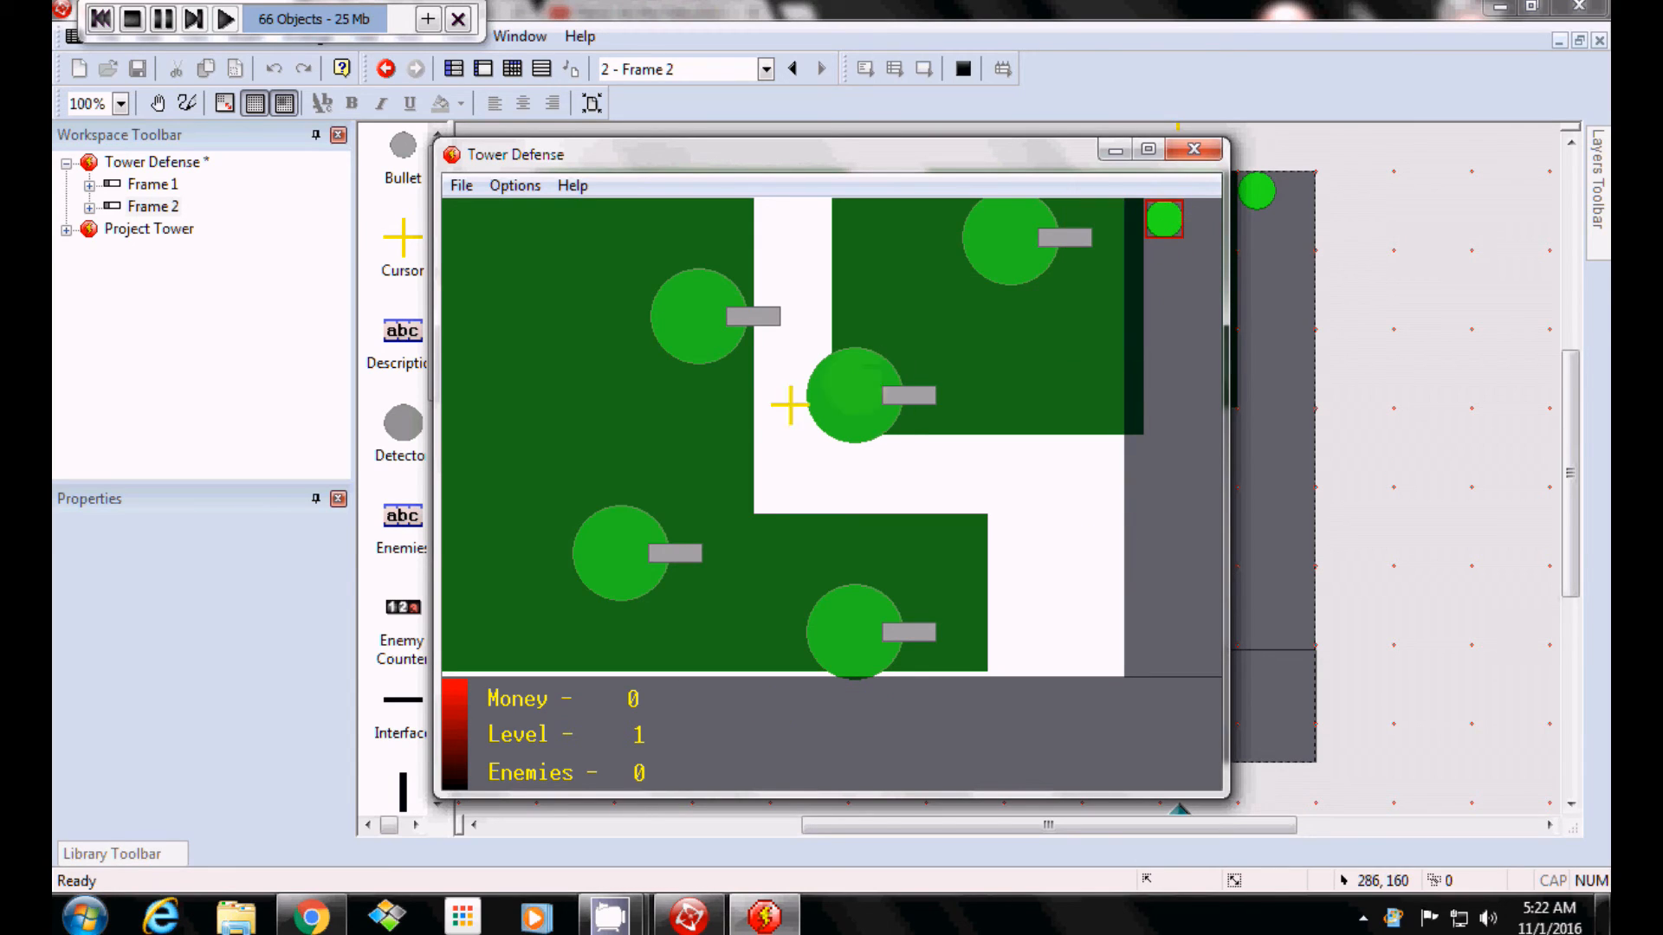
left_click(486, 474)
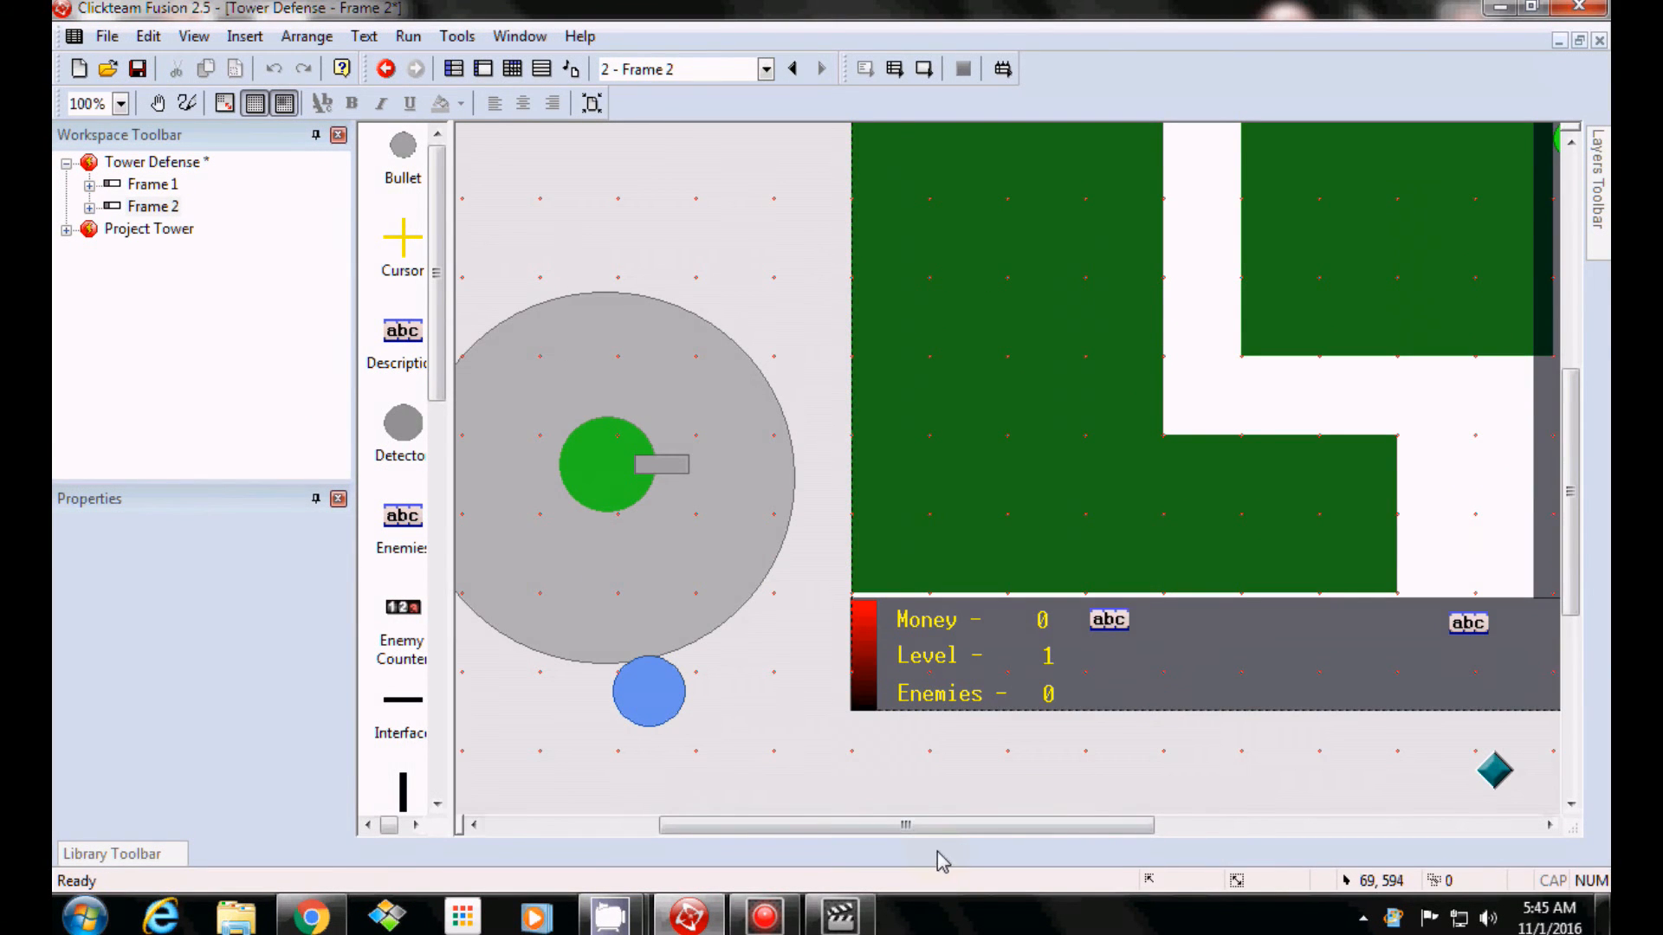
Set Frame 2's background color to tan.
left_click_drag(957, 828, 1061, 828)
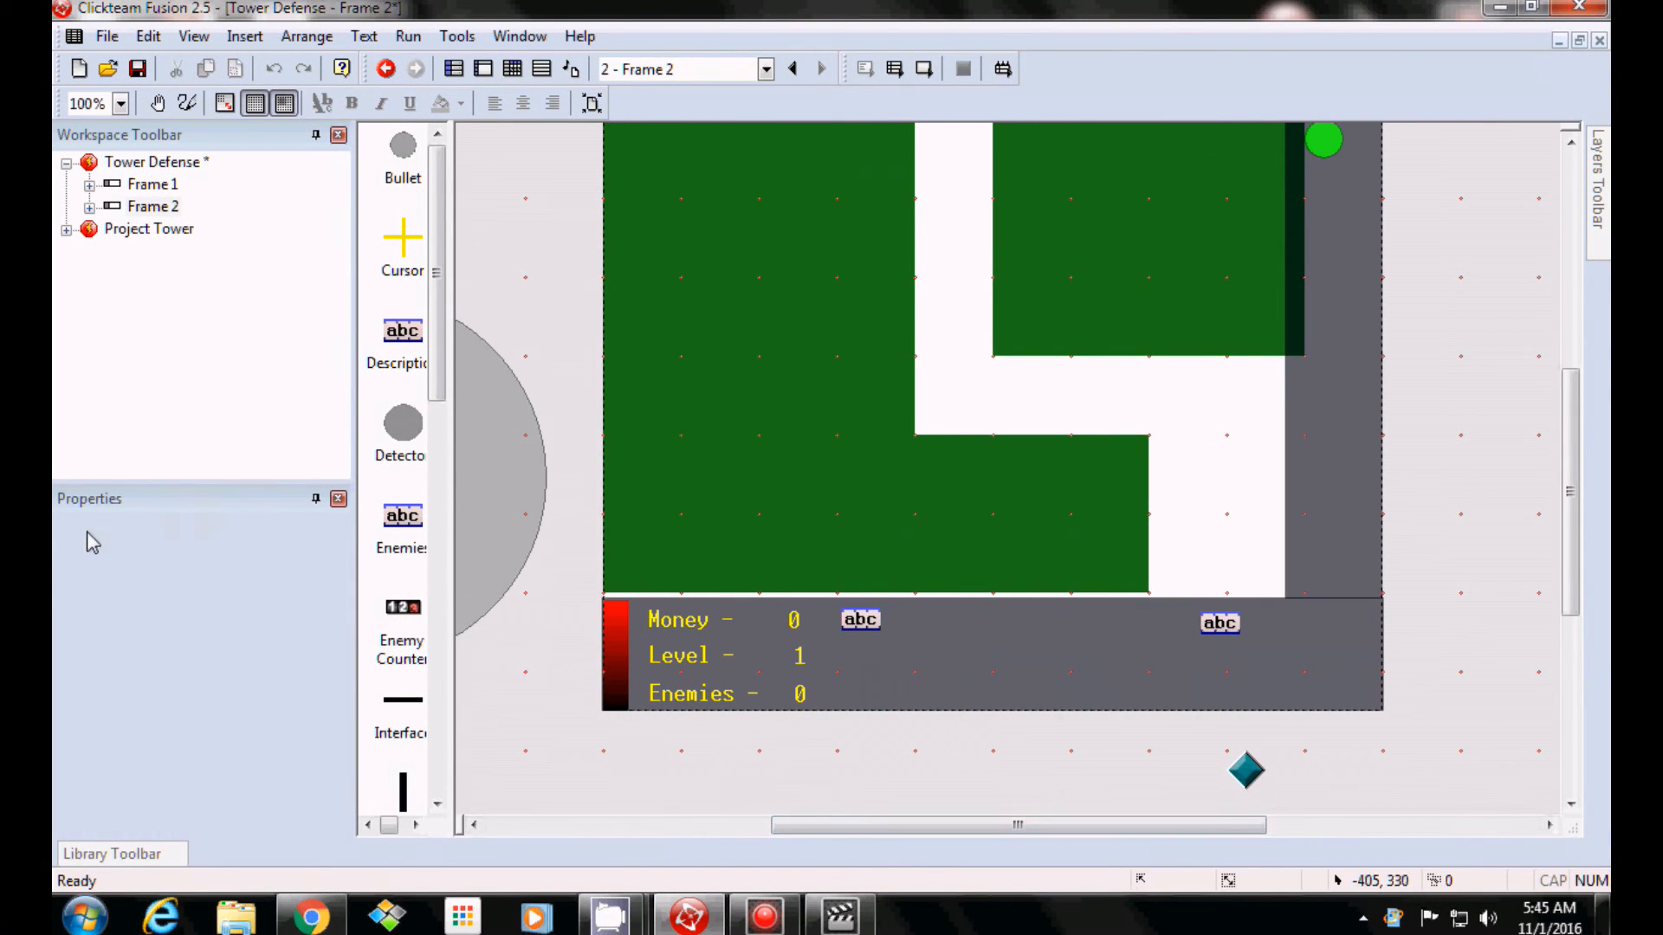
left_click(147, 207)
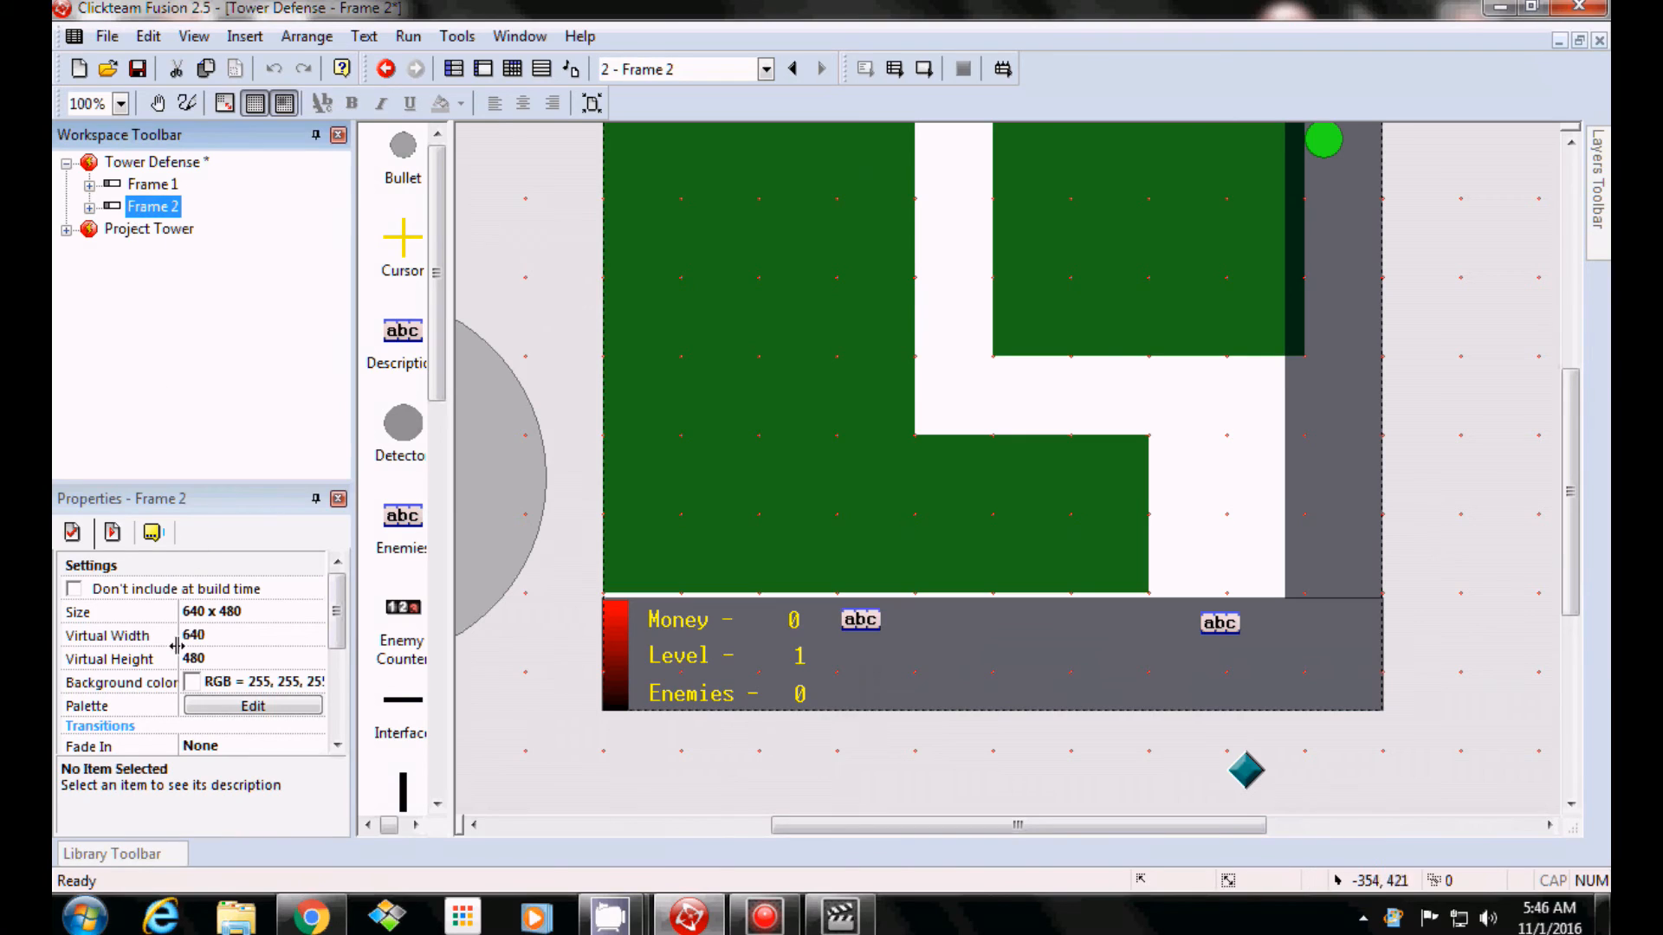
left_click_drag(185, 678, 191, 682)
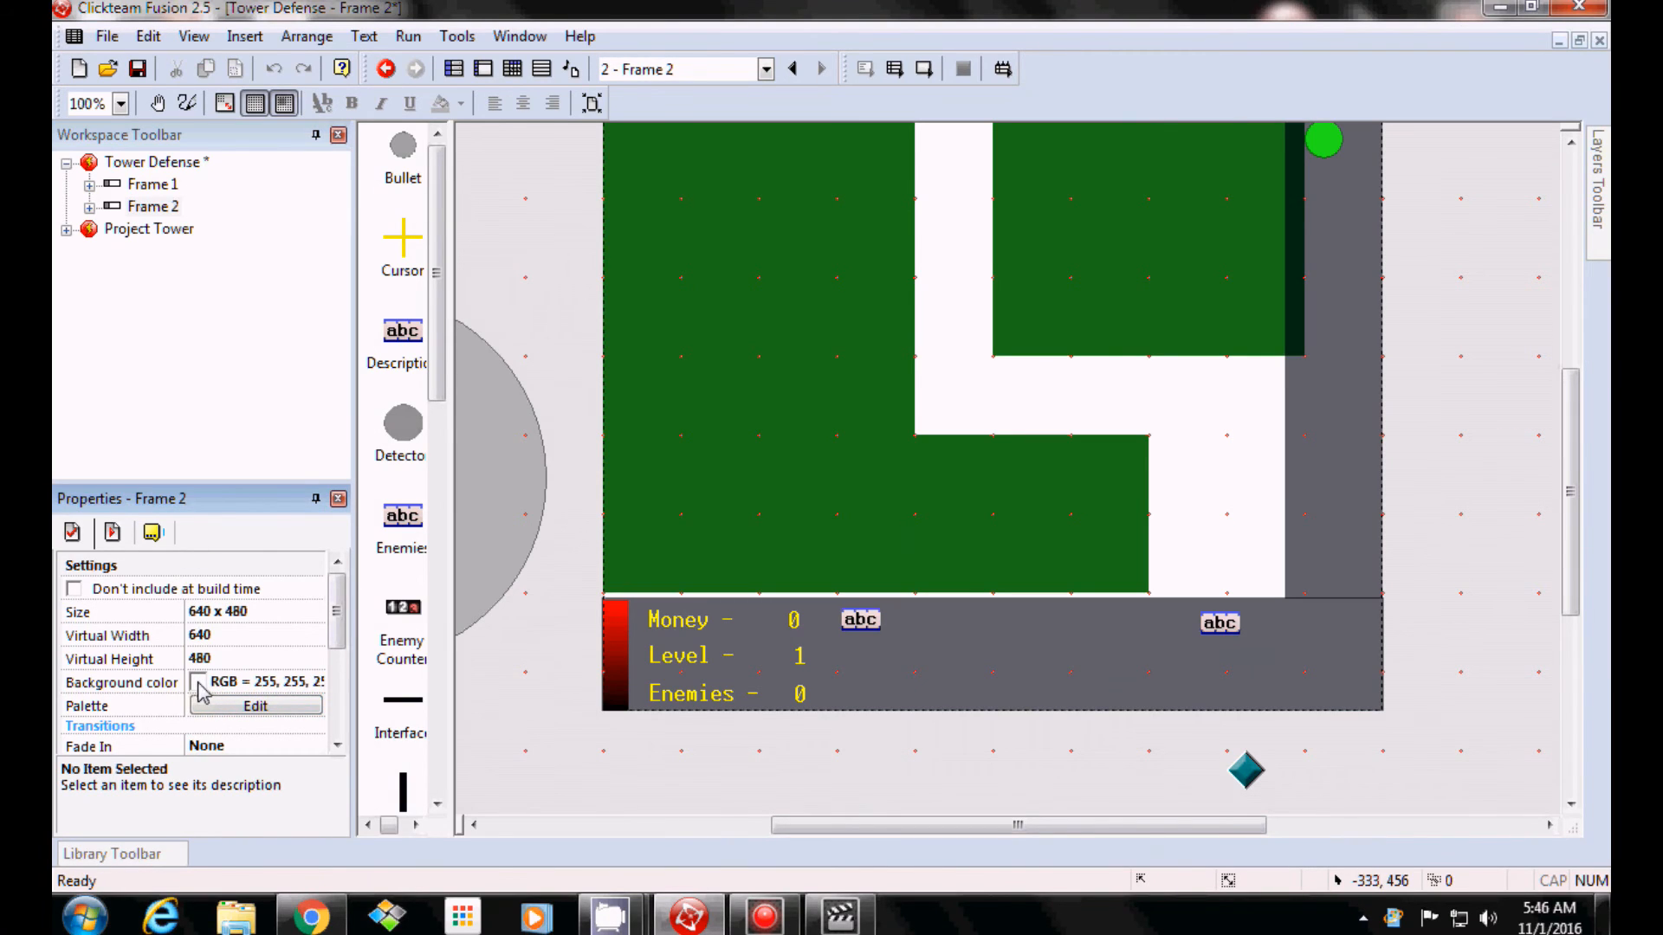
left_click(206, 684)
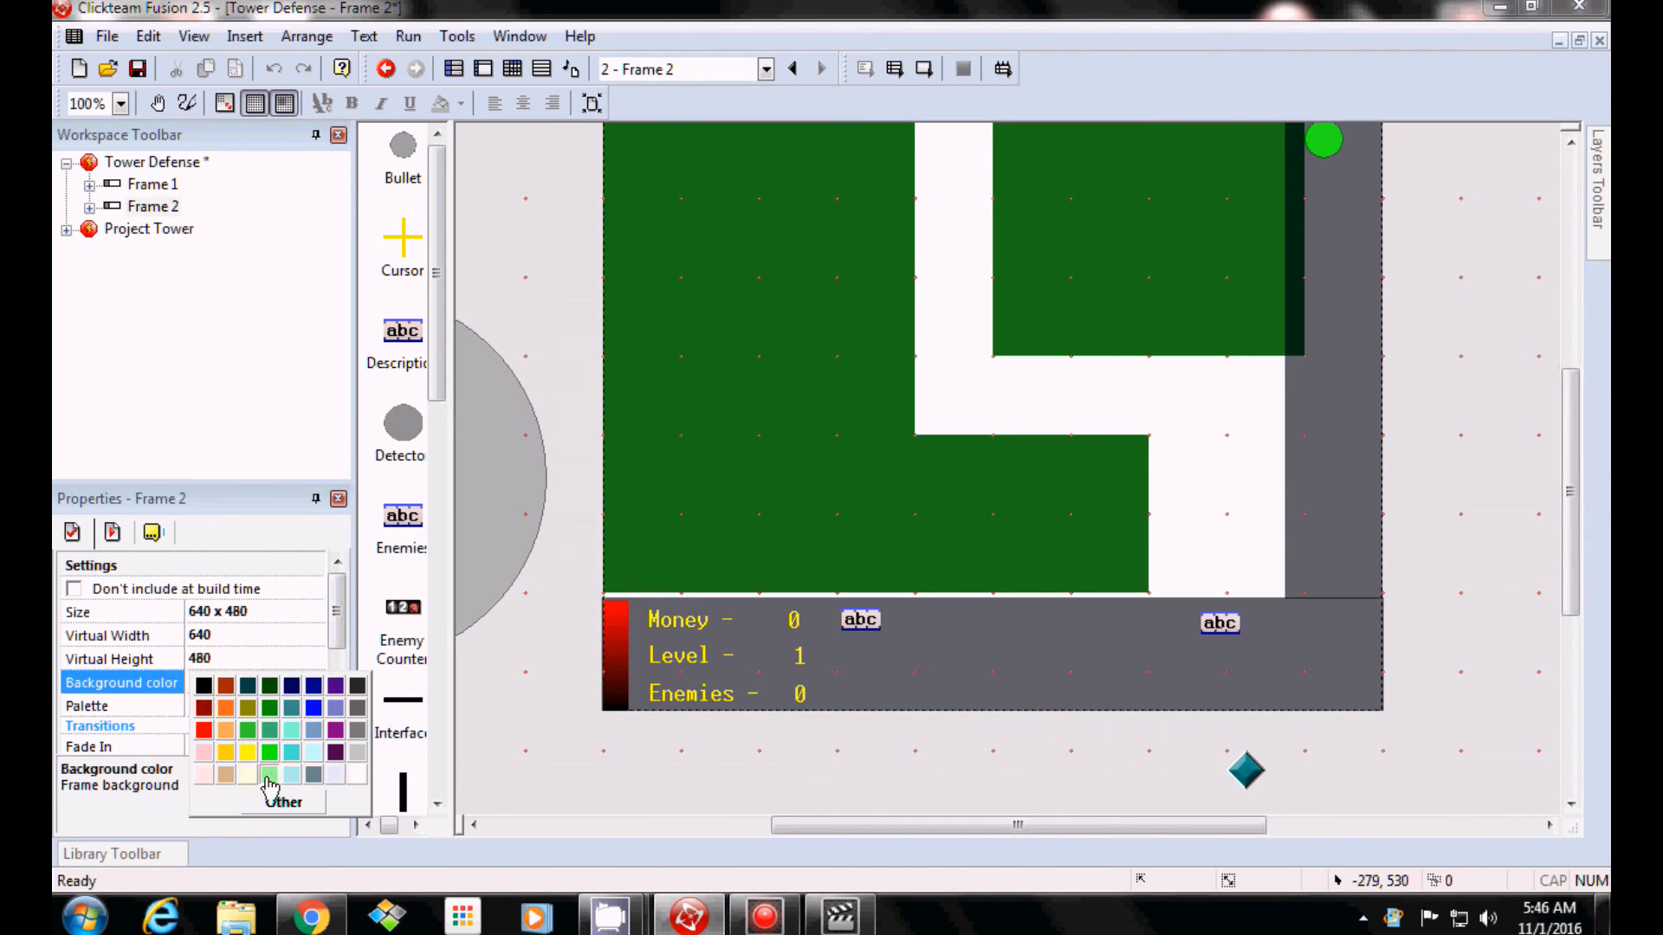
left_click(227, 774)
left_click(550, 387)
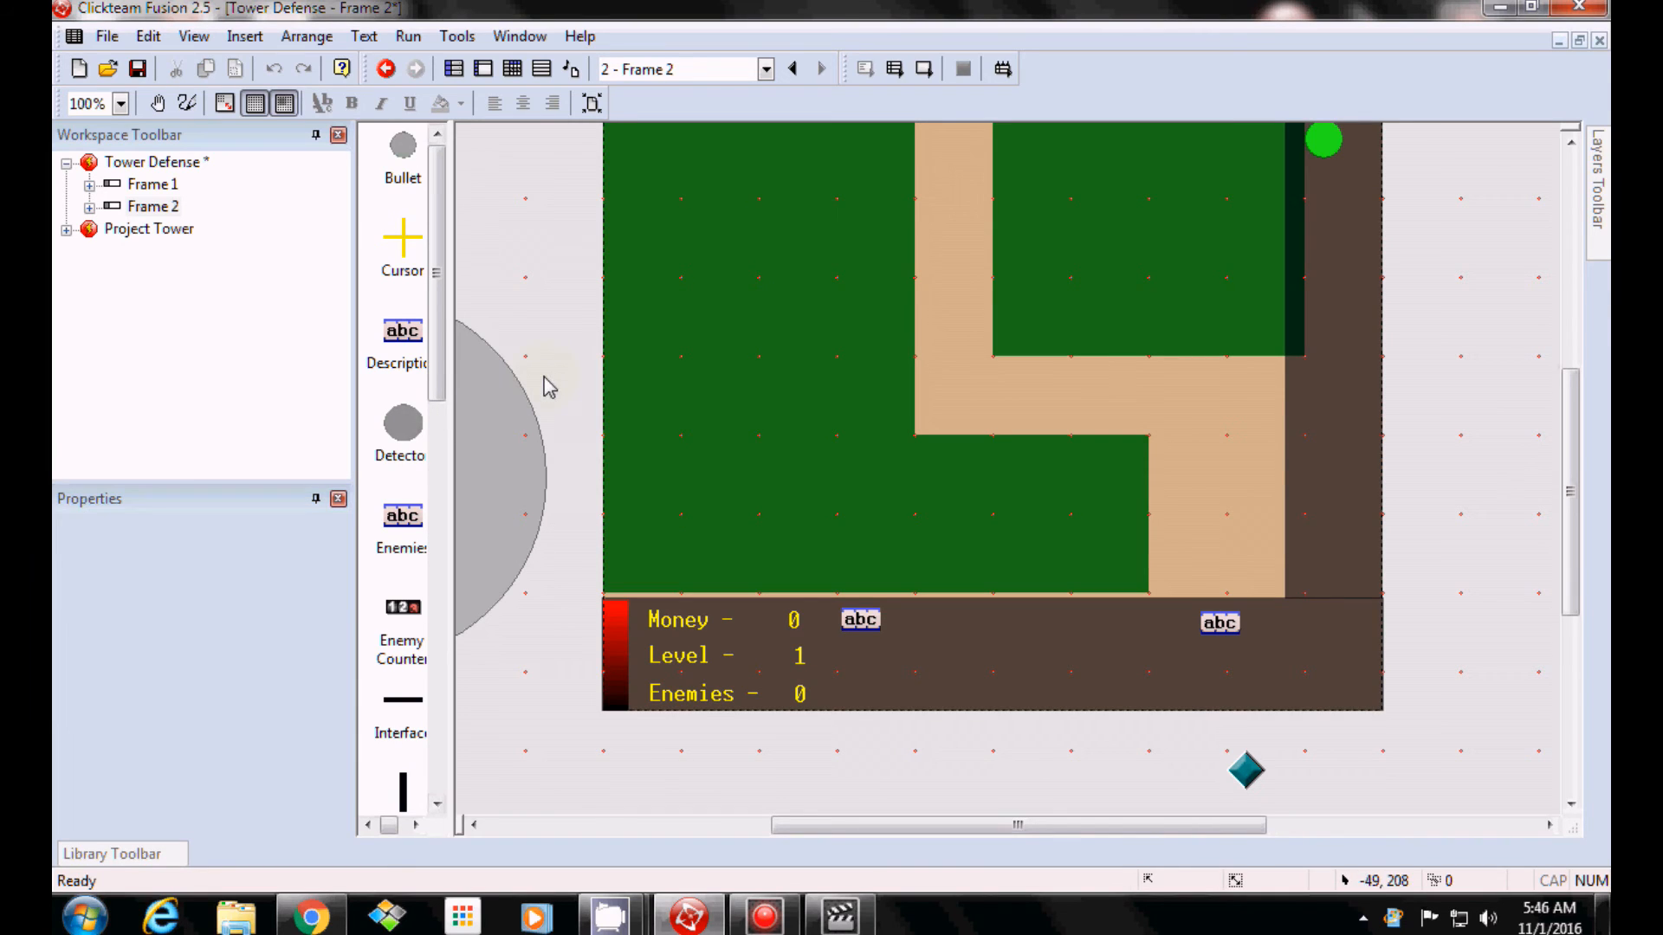
Make the large grey Detector circle around the turret visible at start.
scroll(596, 474, "up", 2)
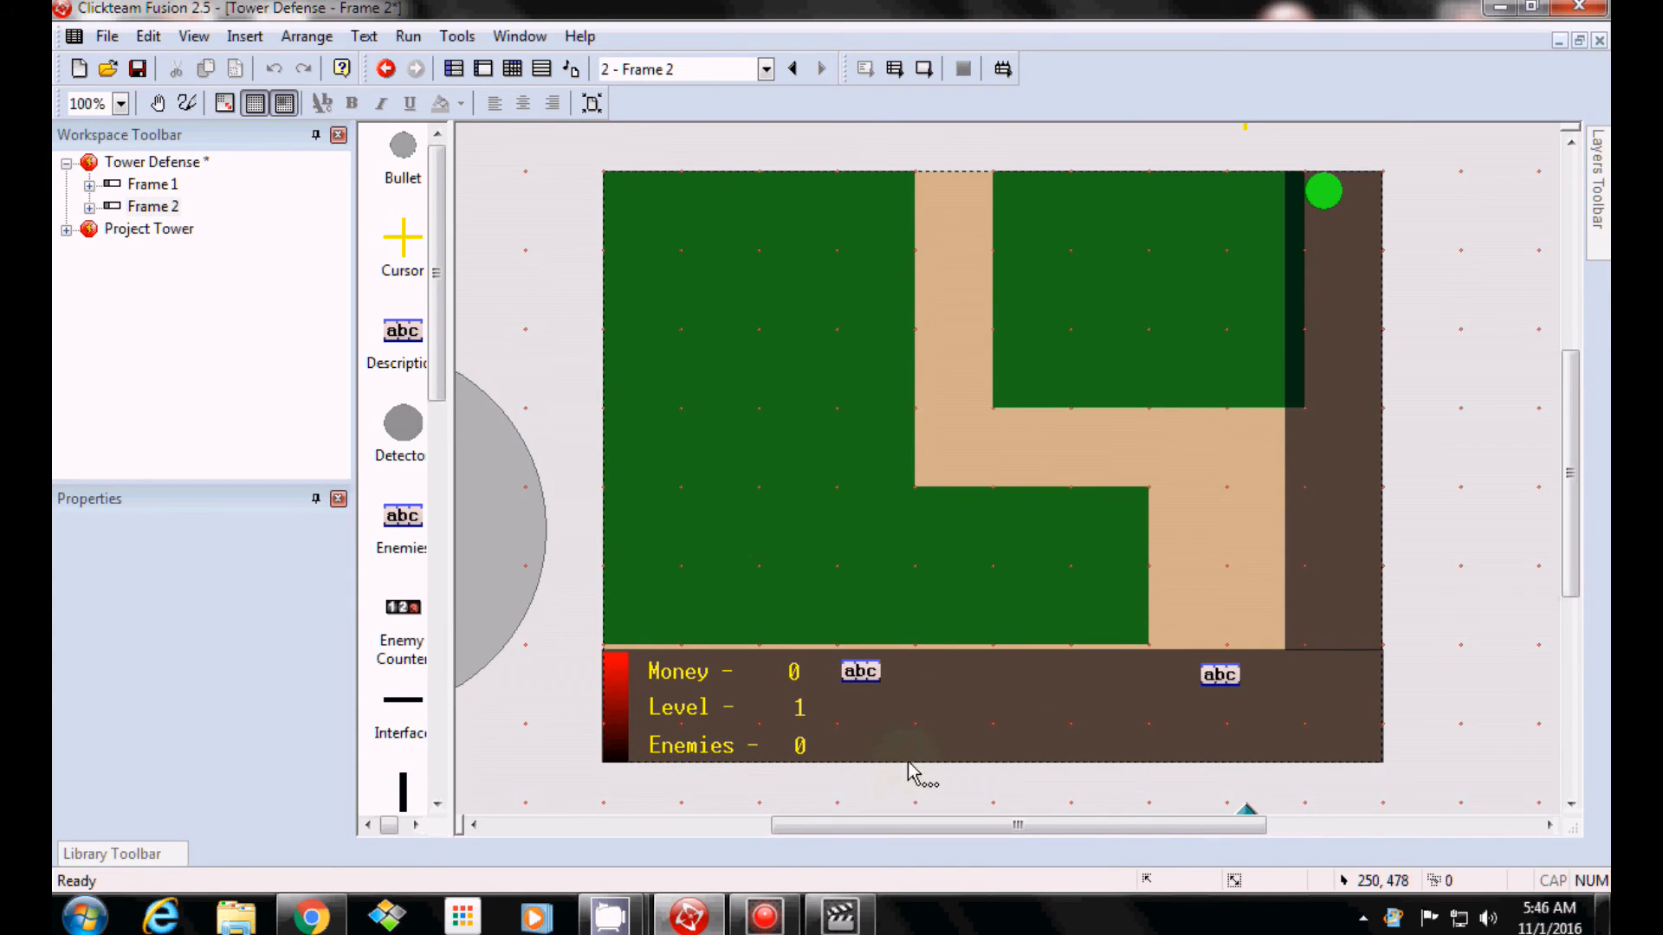
left_click_drag(891, 829, 832, 833)
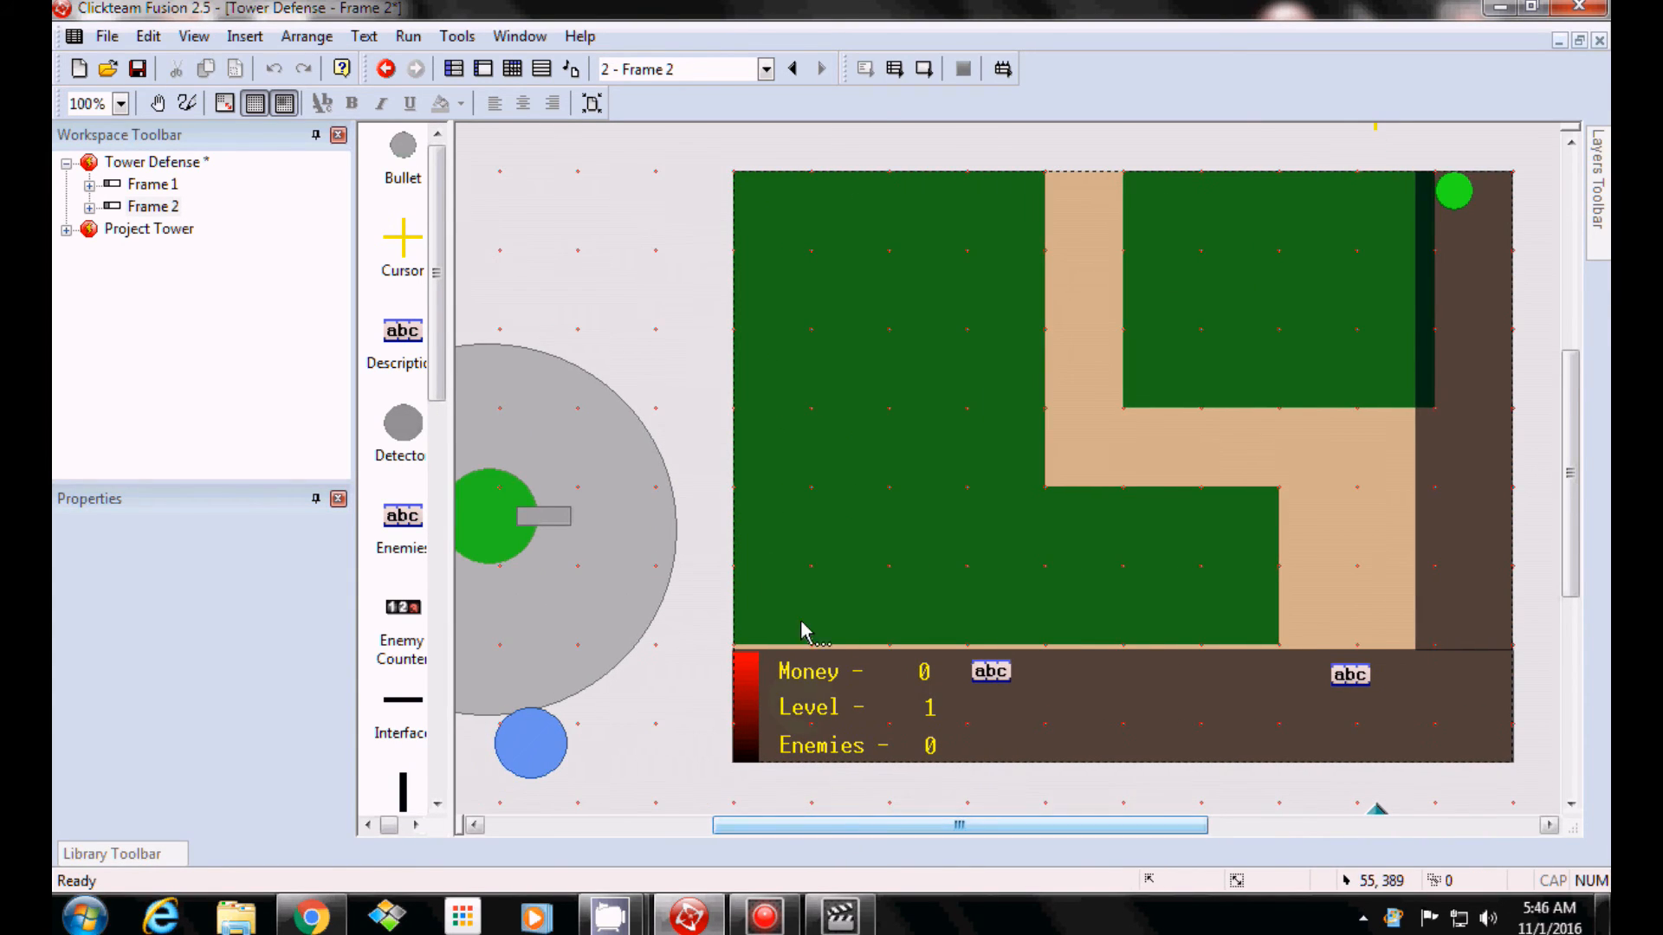
left_click(641, 579)
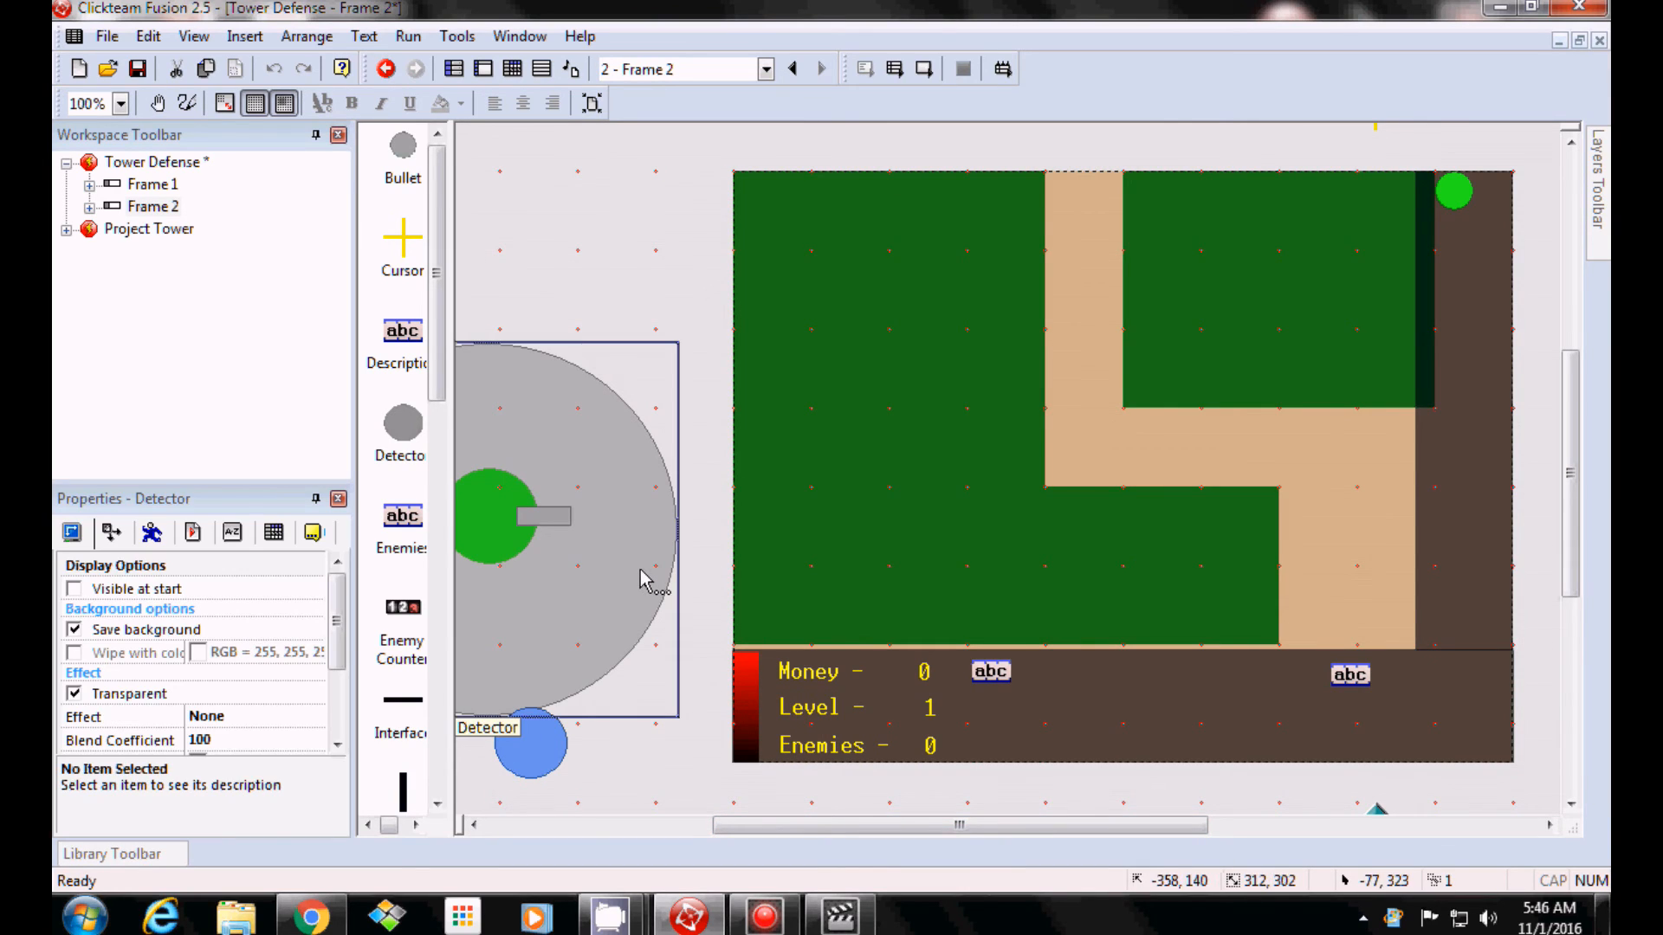
left_click(75, 590)
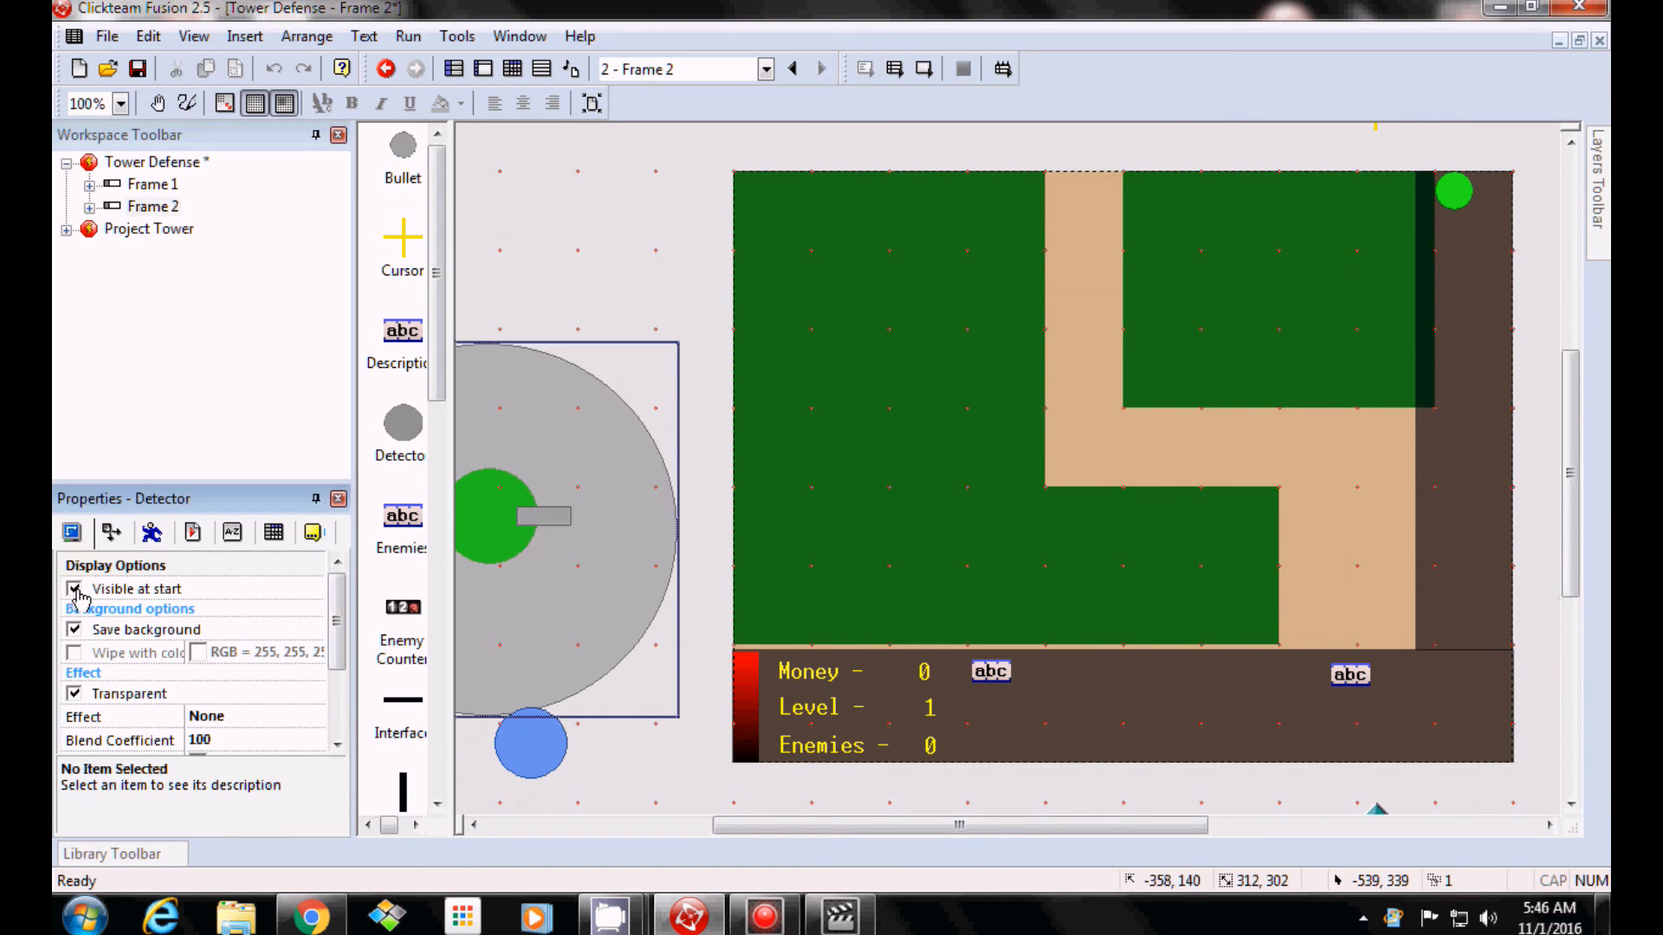
Open the frame's Event Editor and examine the Enemy A.I., Turret A.I. and Turret Placement event groups.
left_click(192, 40)
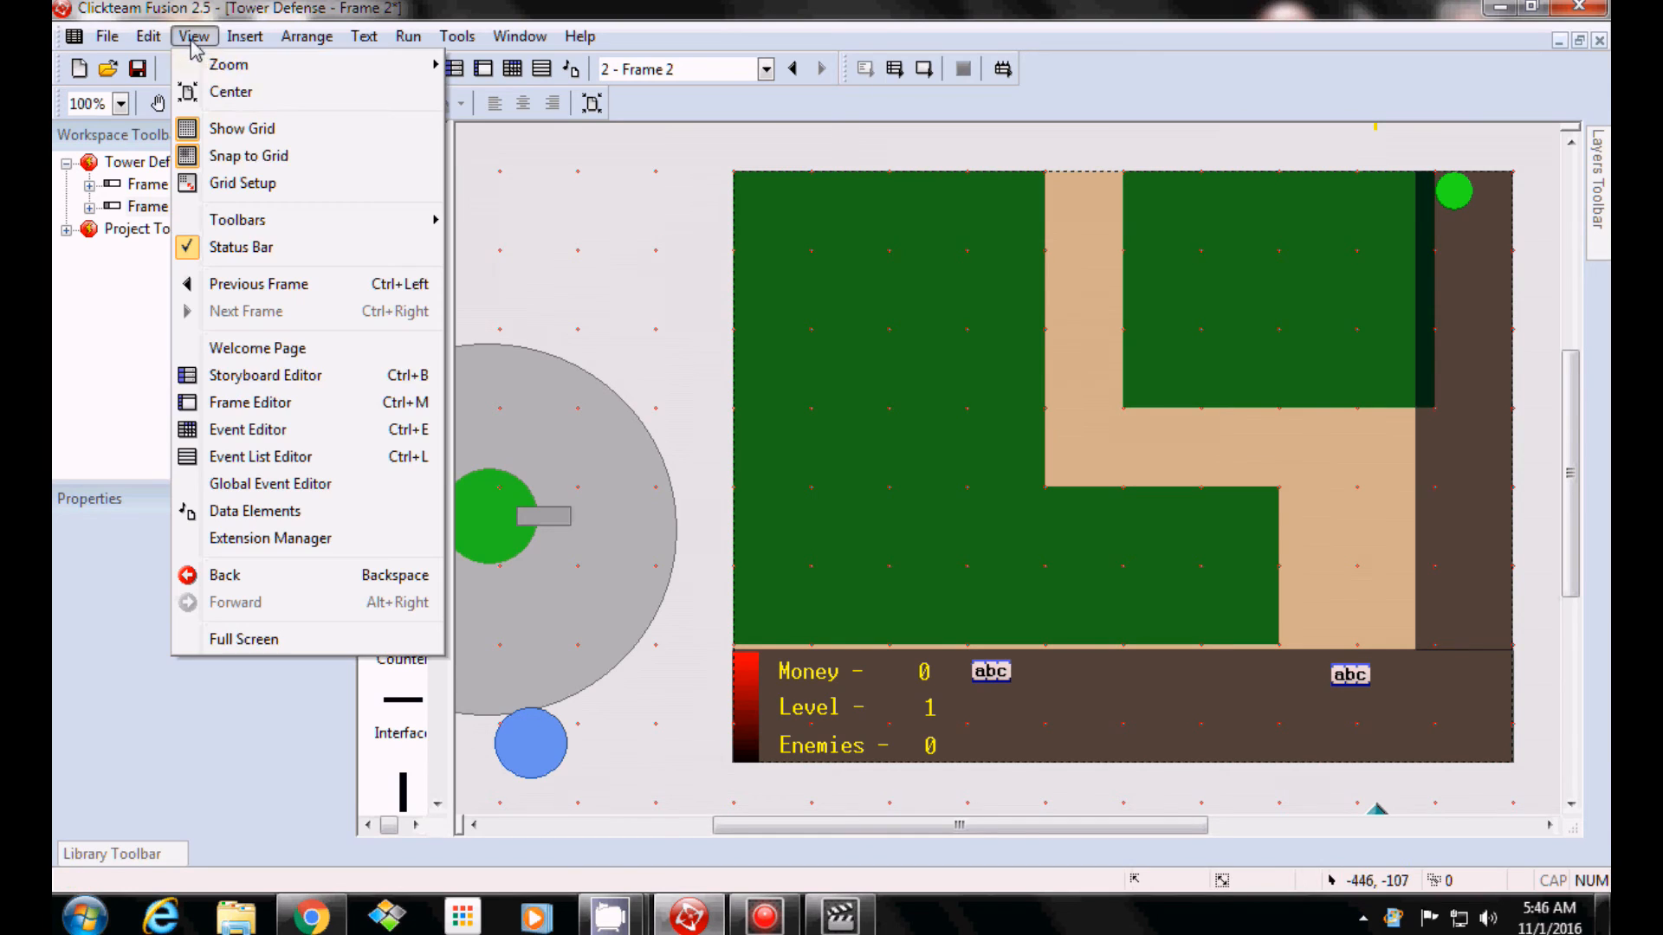
left_click(274, 432)
scroll(970, 520, "down", 5)
scroll(877, 570, "up", 2)
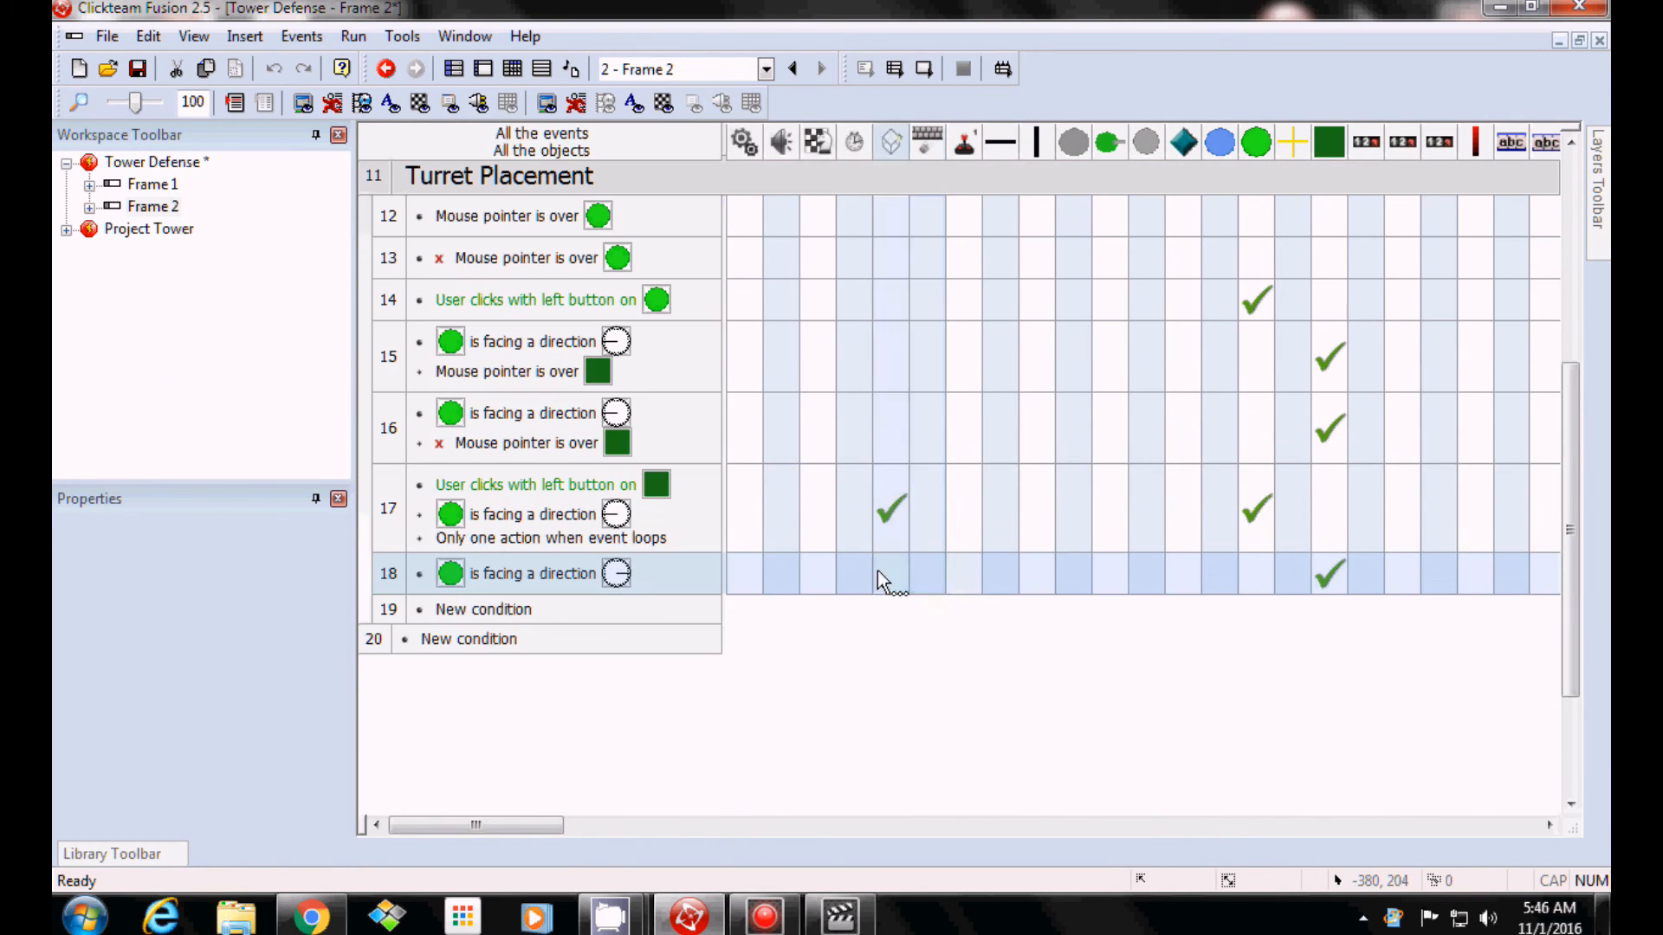
mouse_move(898, 516)
scroll(936, 589, "up", 3)
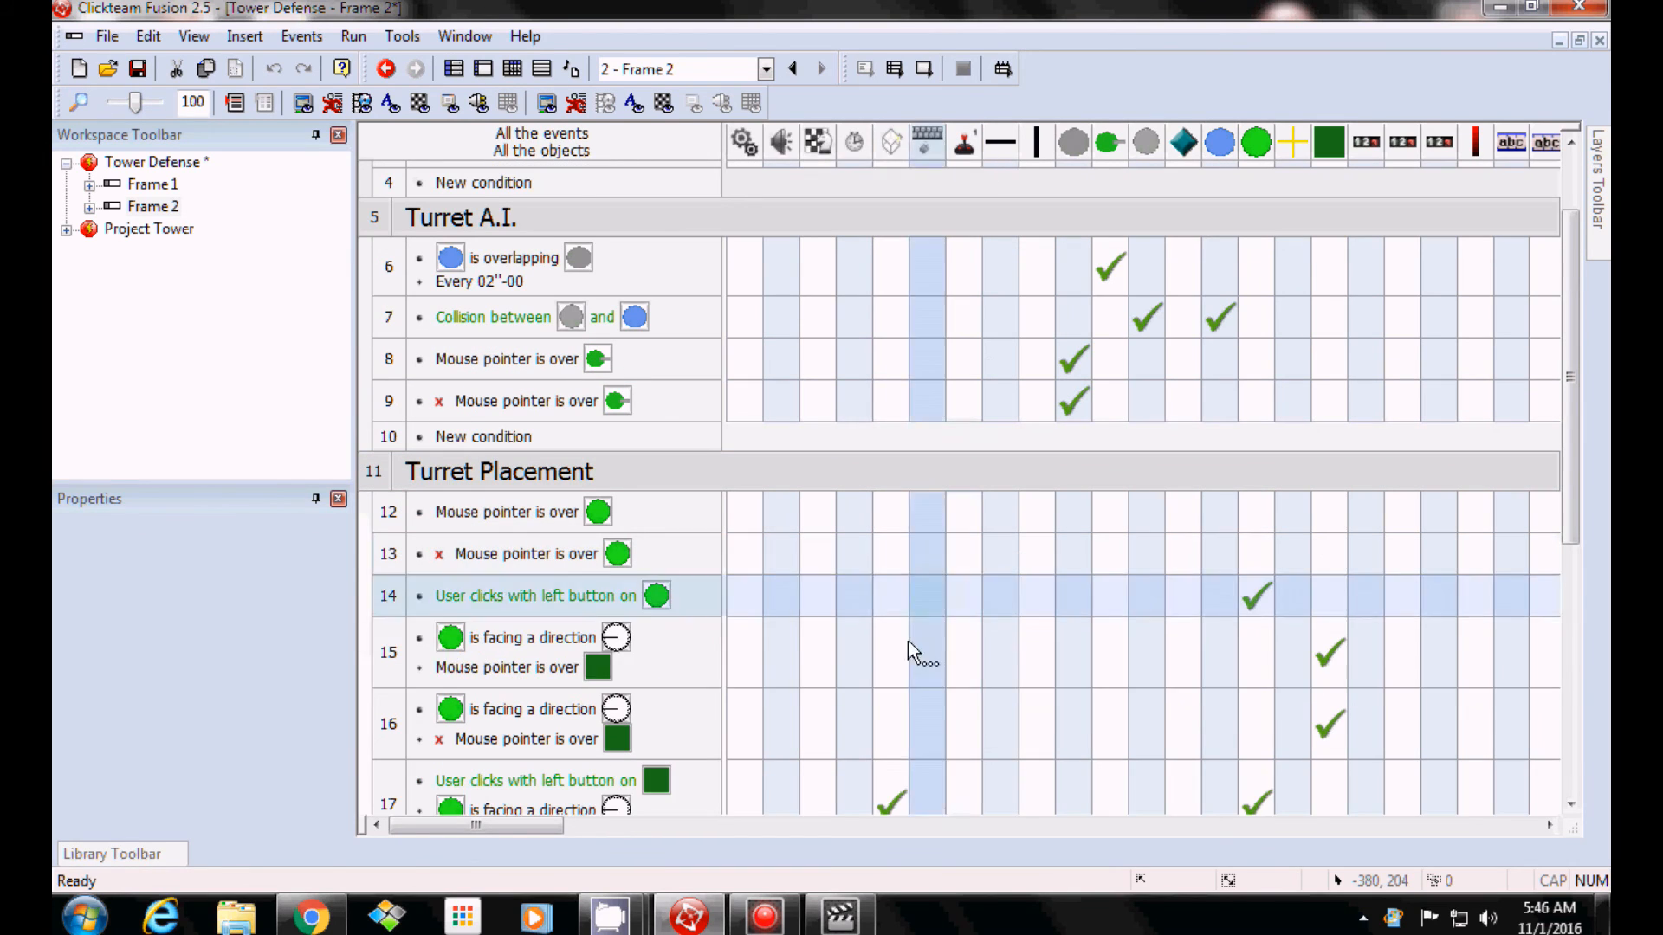
mouse_move(901, 788)
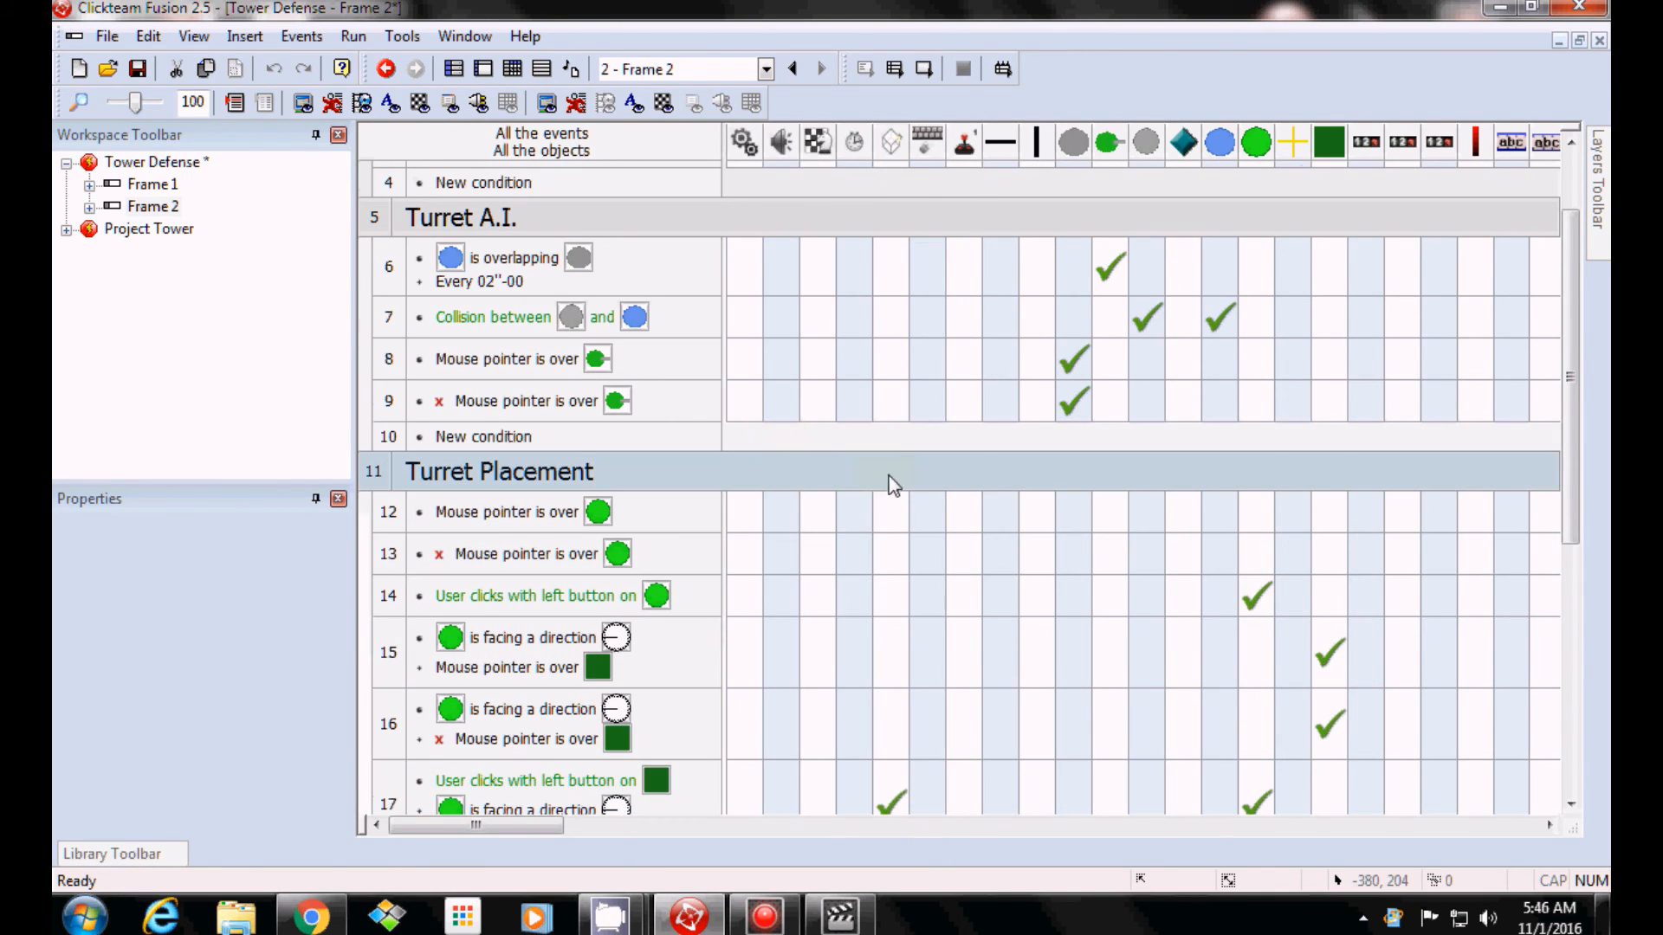
scroll(891, 478, "up", 2)
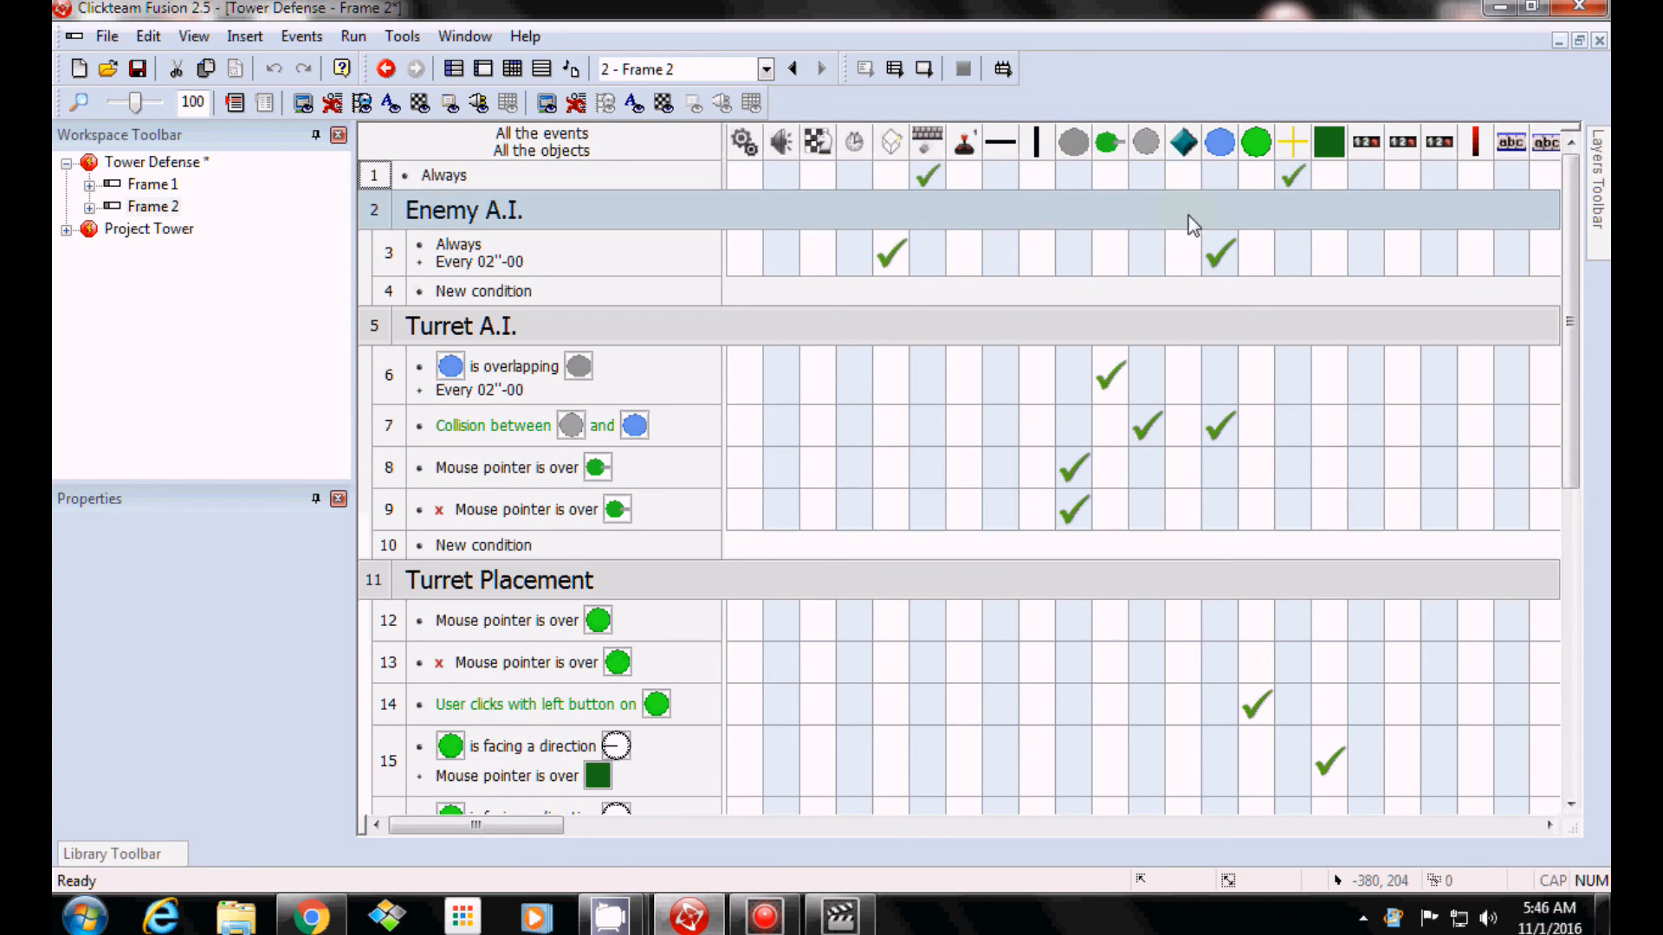
scroll(1165, 602, "down", 5)
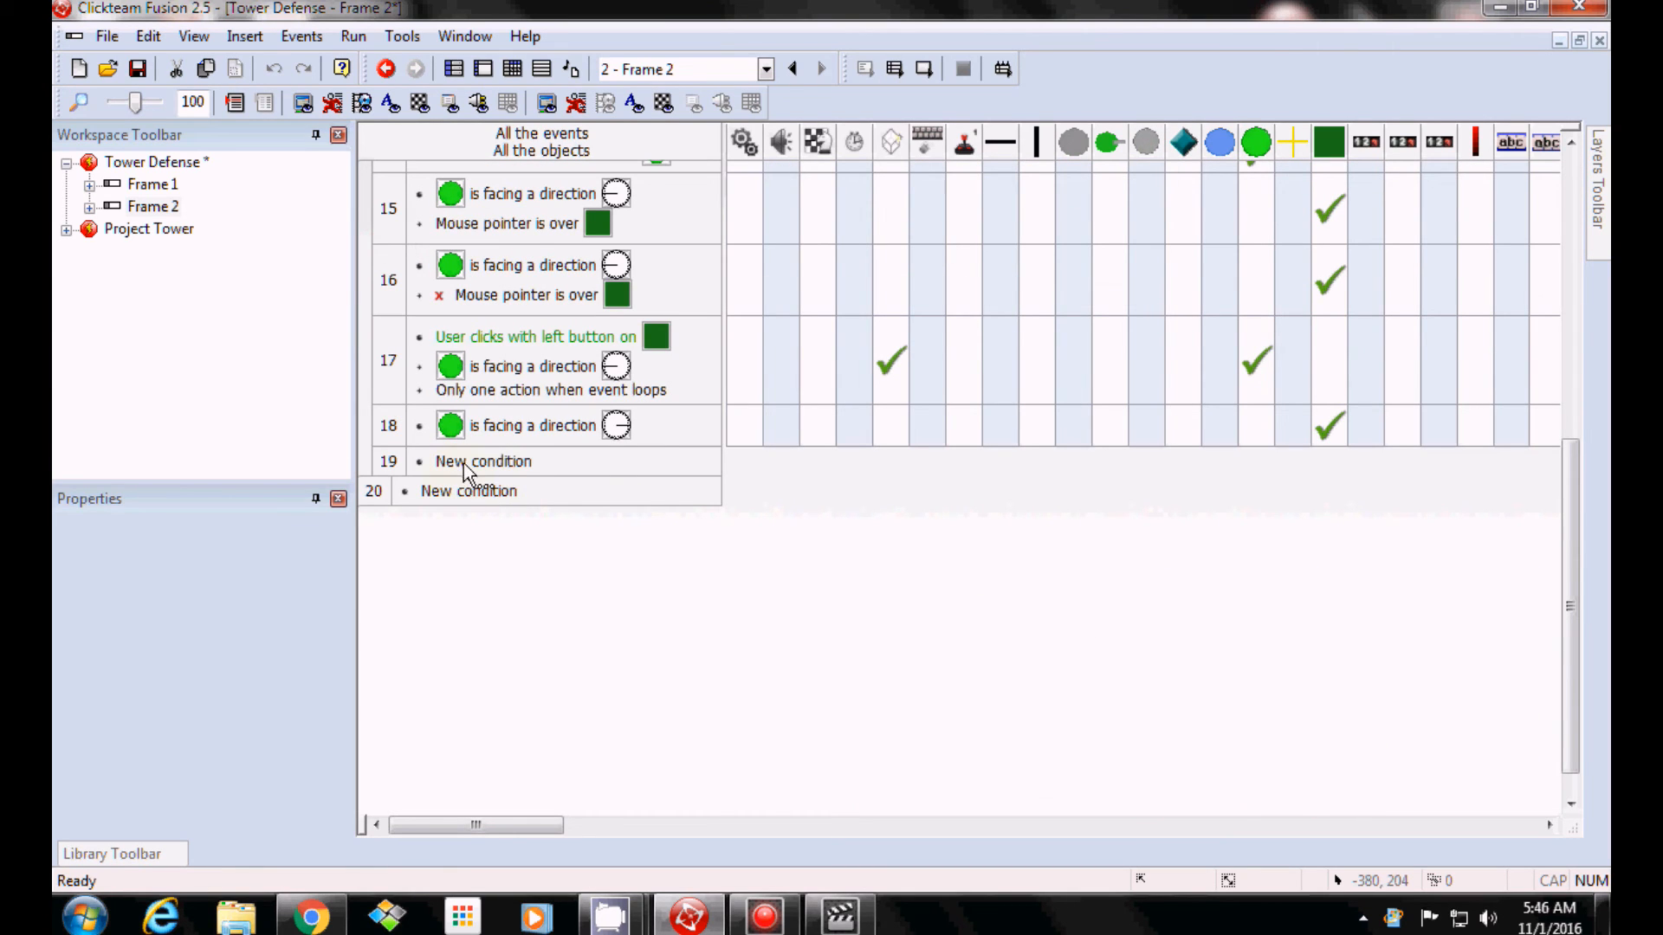
scroll(476, 476, "up", 4)
scroll(491, 486, "down", 1)
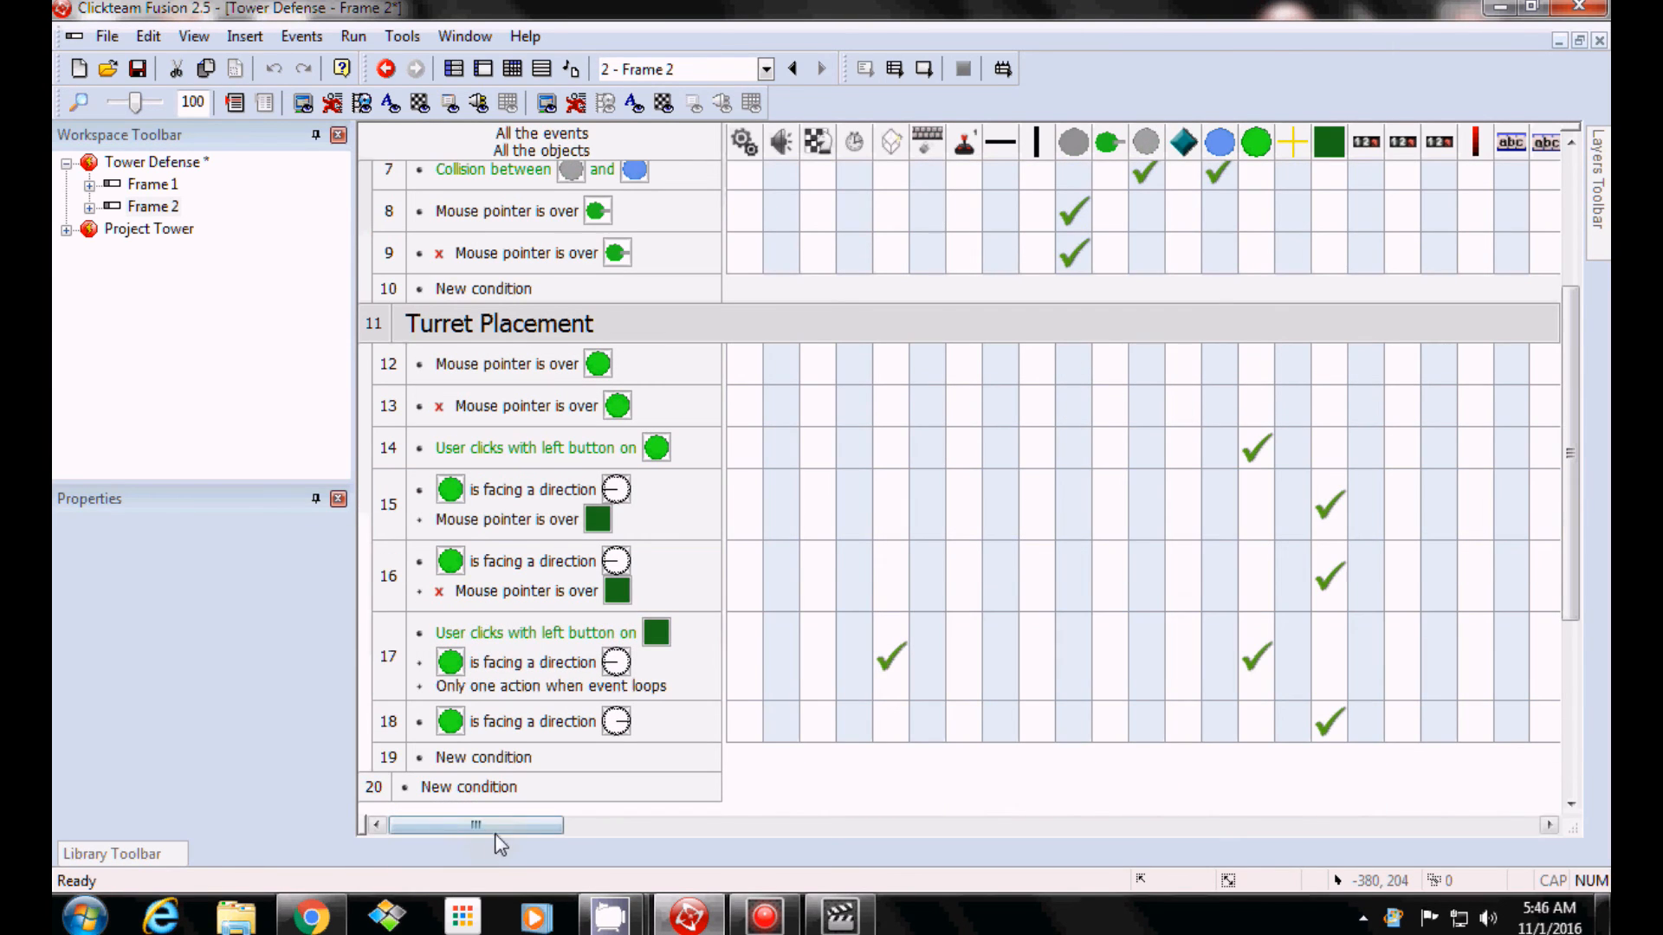
Add a condition to the Turret Placement group that tests whether a Turret is overlapping another Turret.
left_click(498, 759)
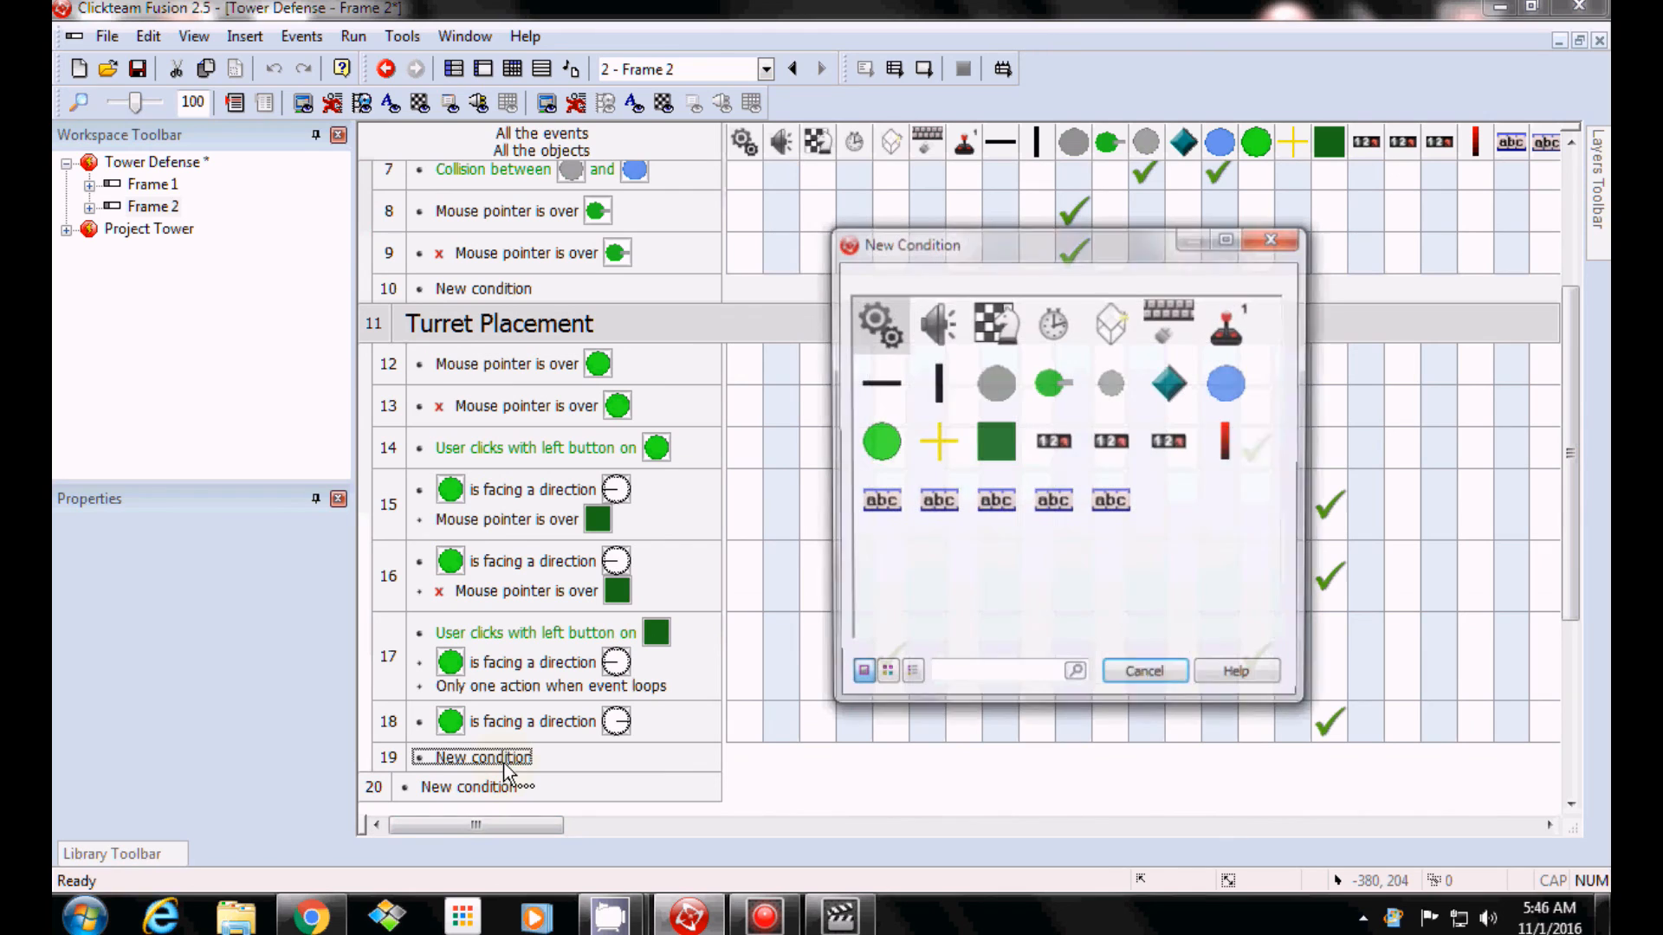
right_click(1063, 394)
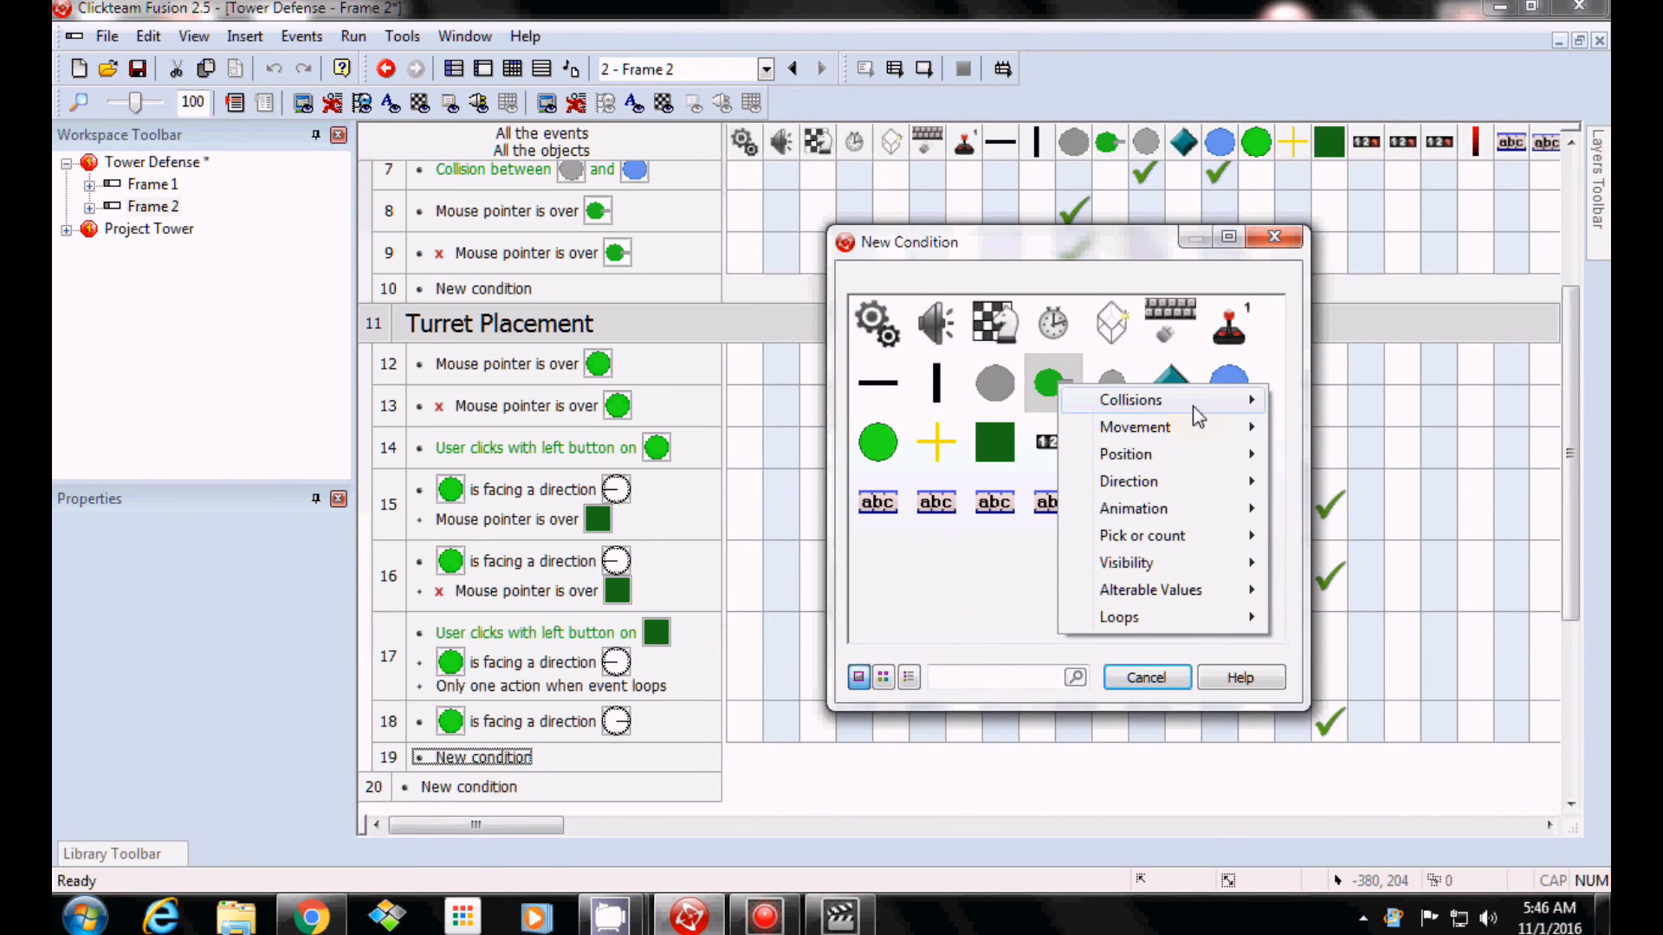
mouse_move(1204, 403)
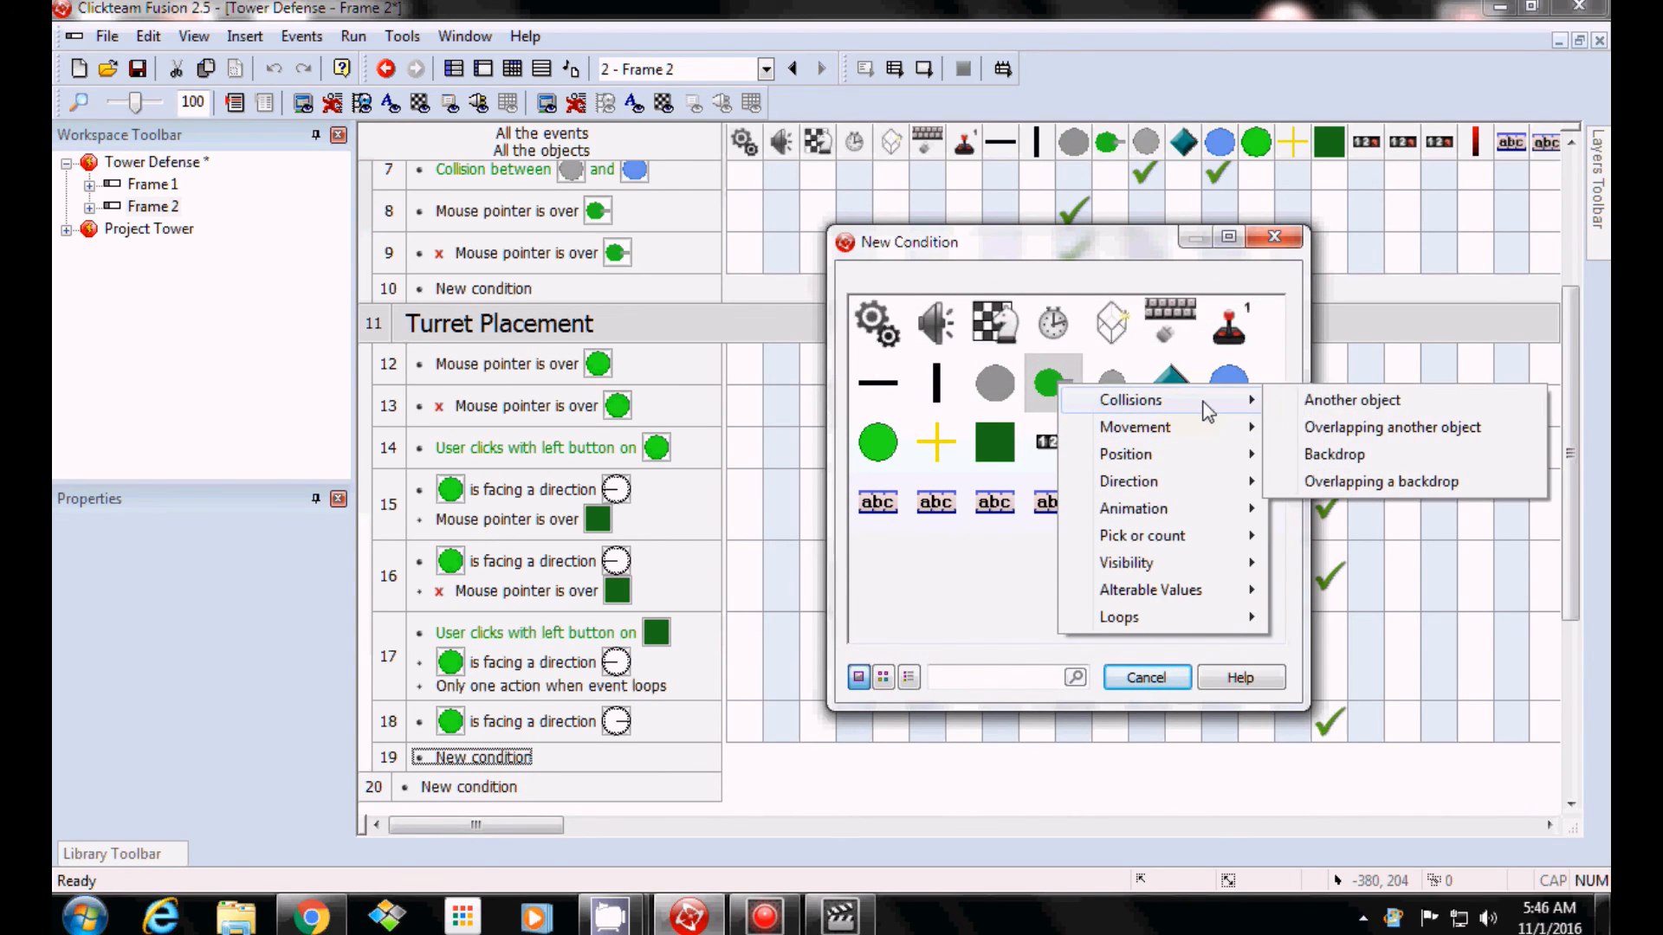
left_click(1355, 429)
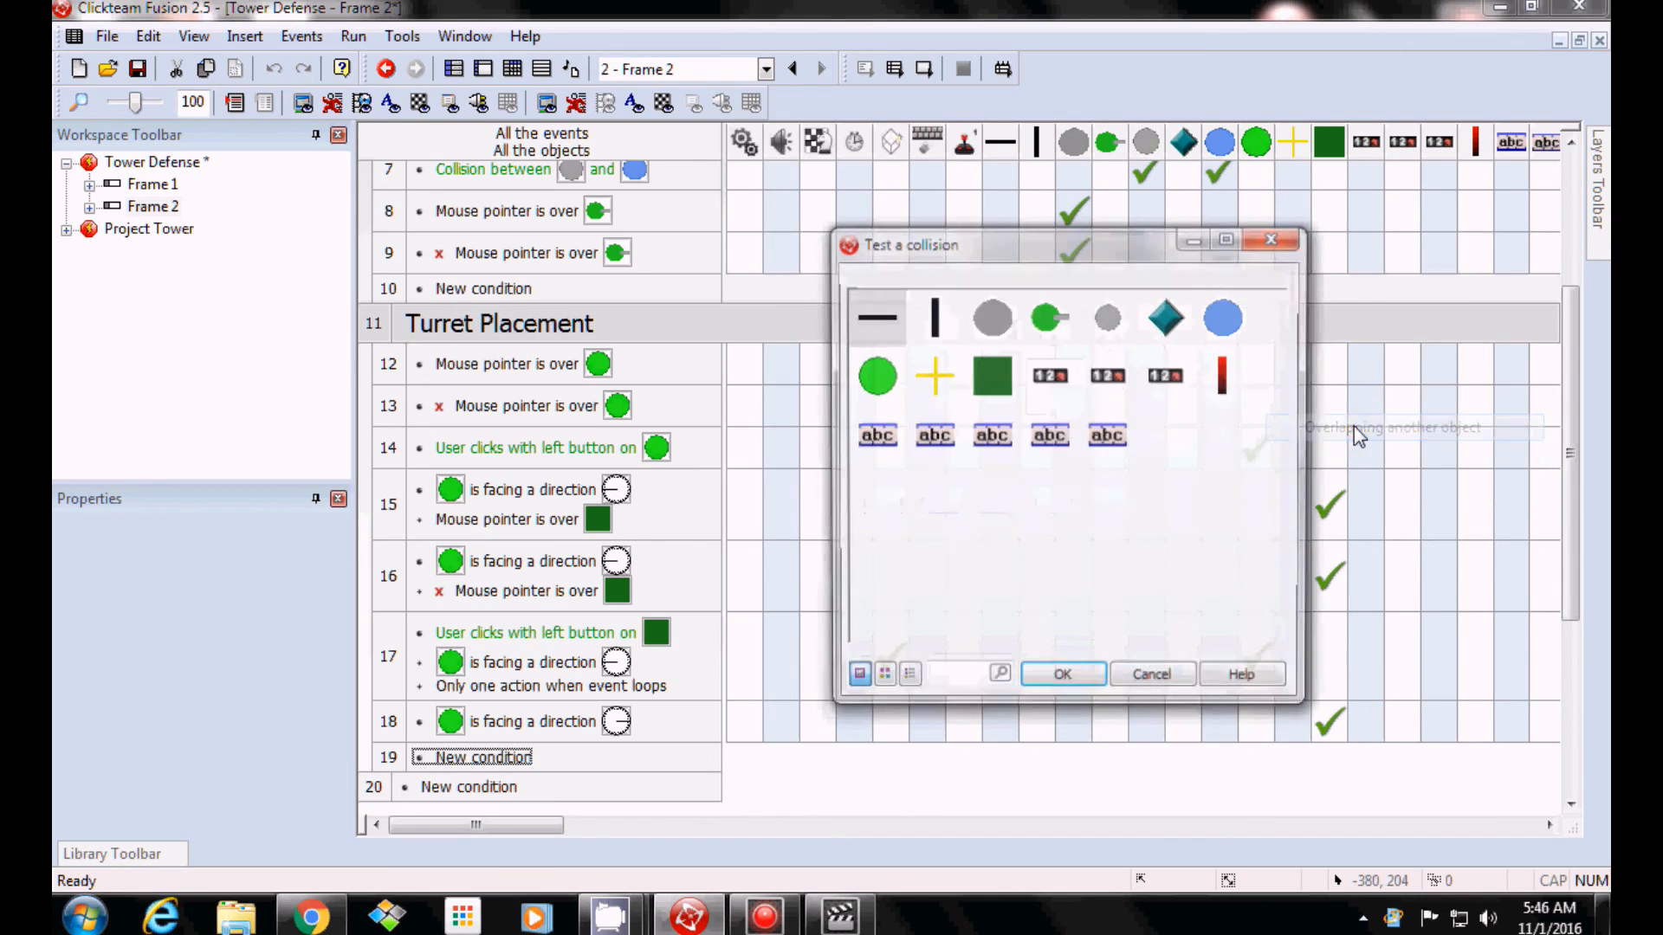
left_click(1047, 322)
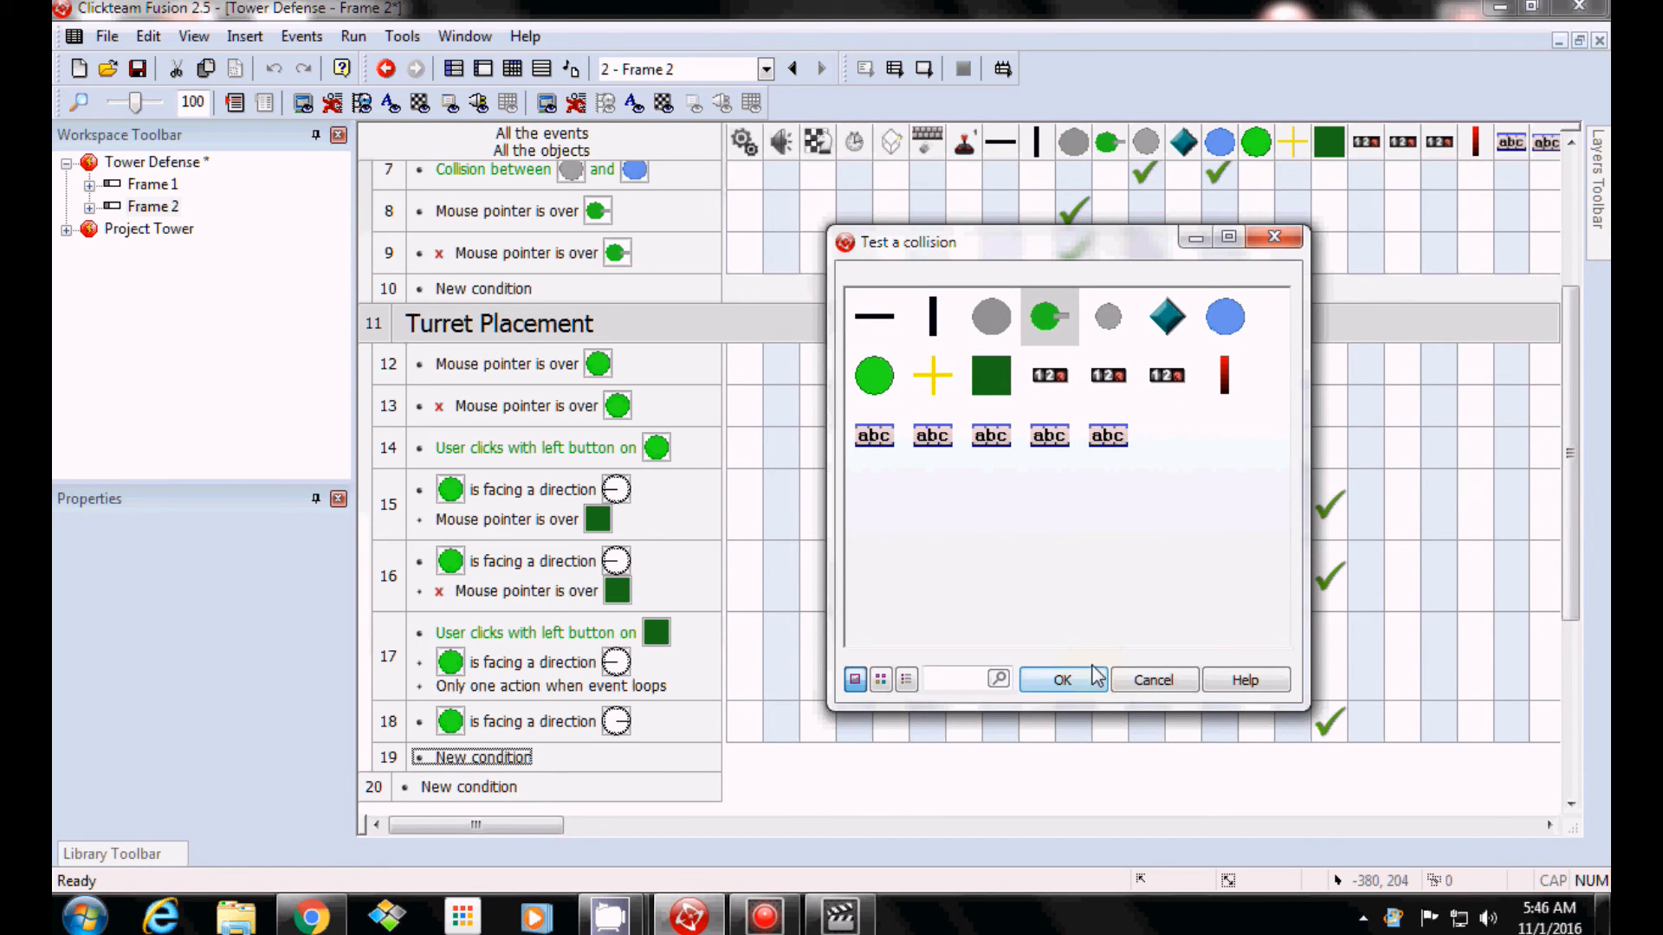
left_click(1063, 680)
scroll(1074, 745, "down", 2)
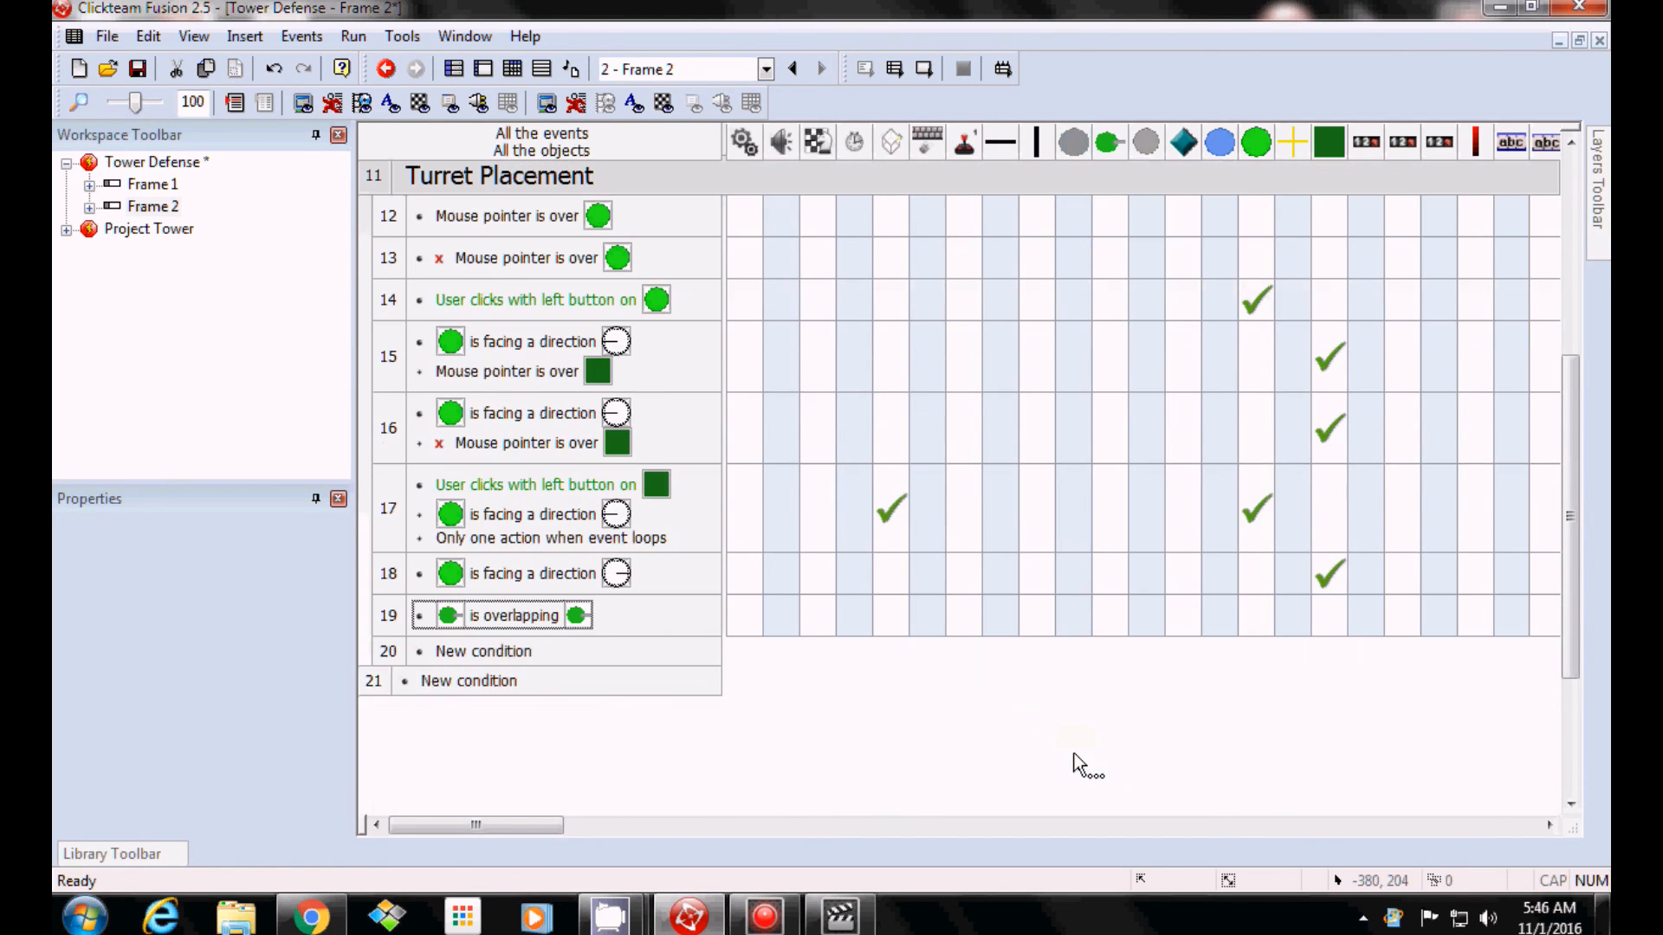
Add a Destroy action for the Turret to the turret-overlapping-turret event.
left_click(1104, 616)
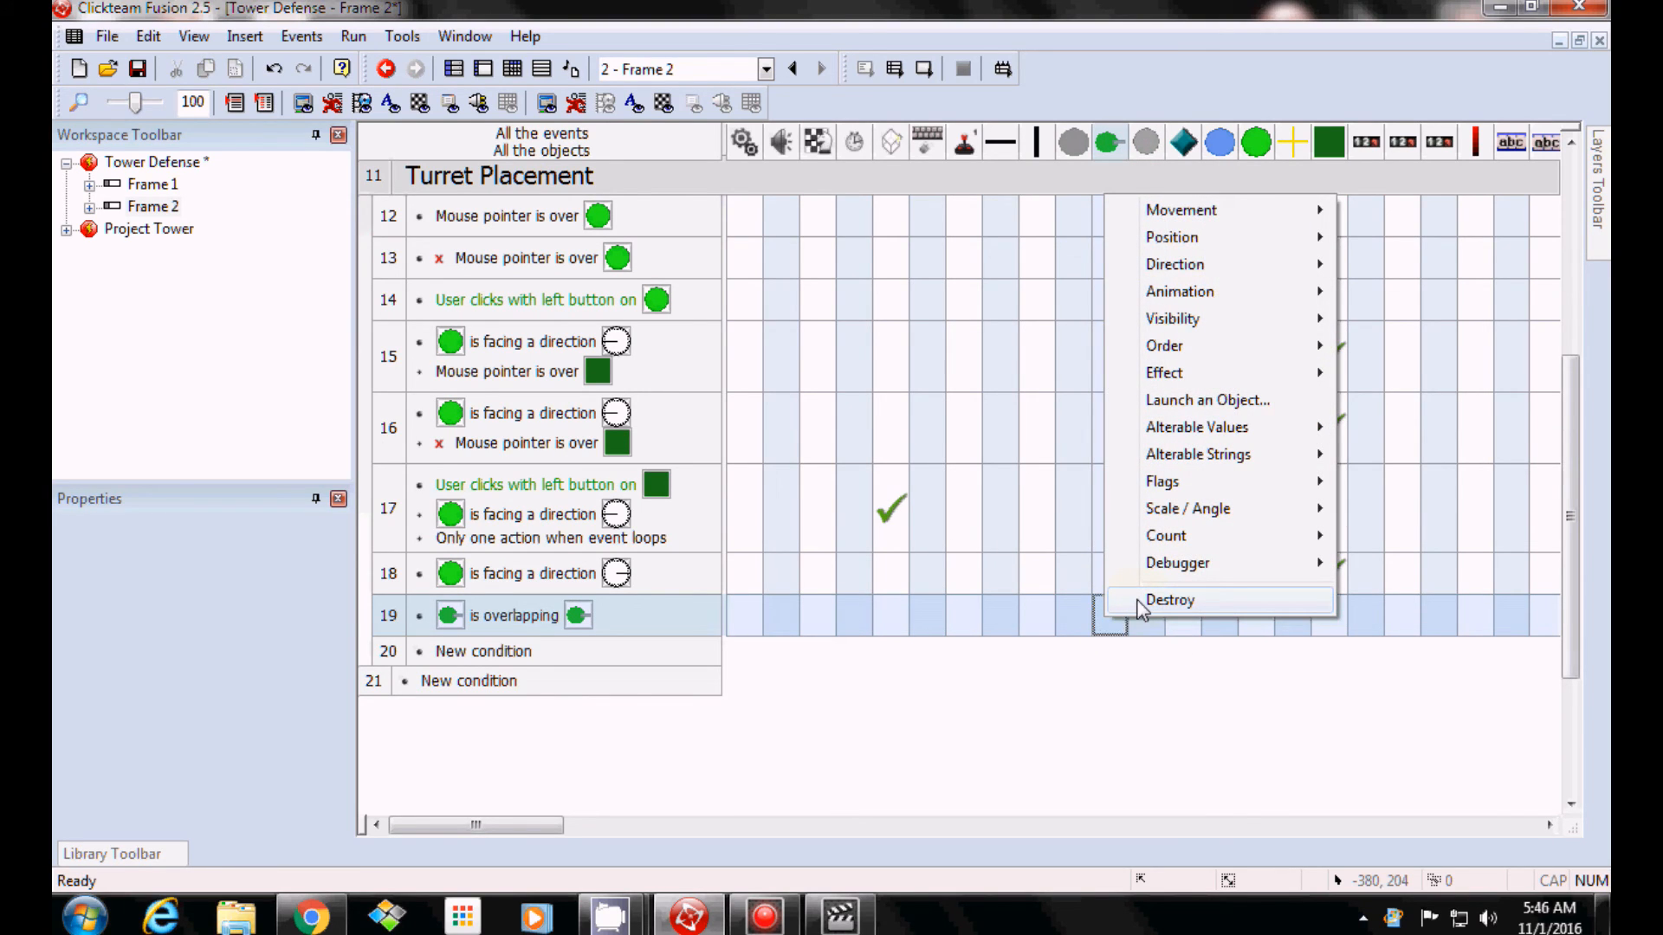
left_click(1136, 599)
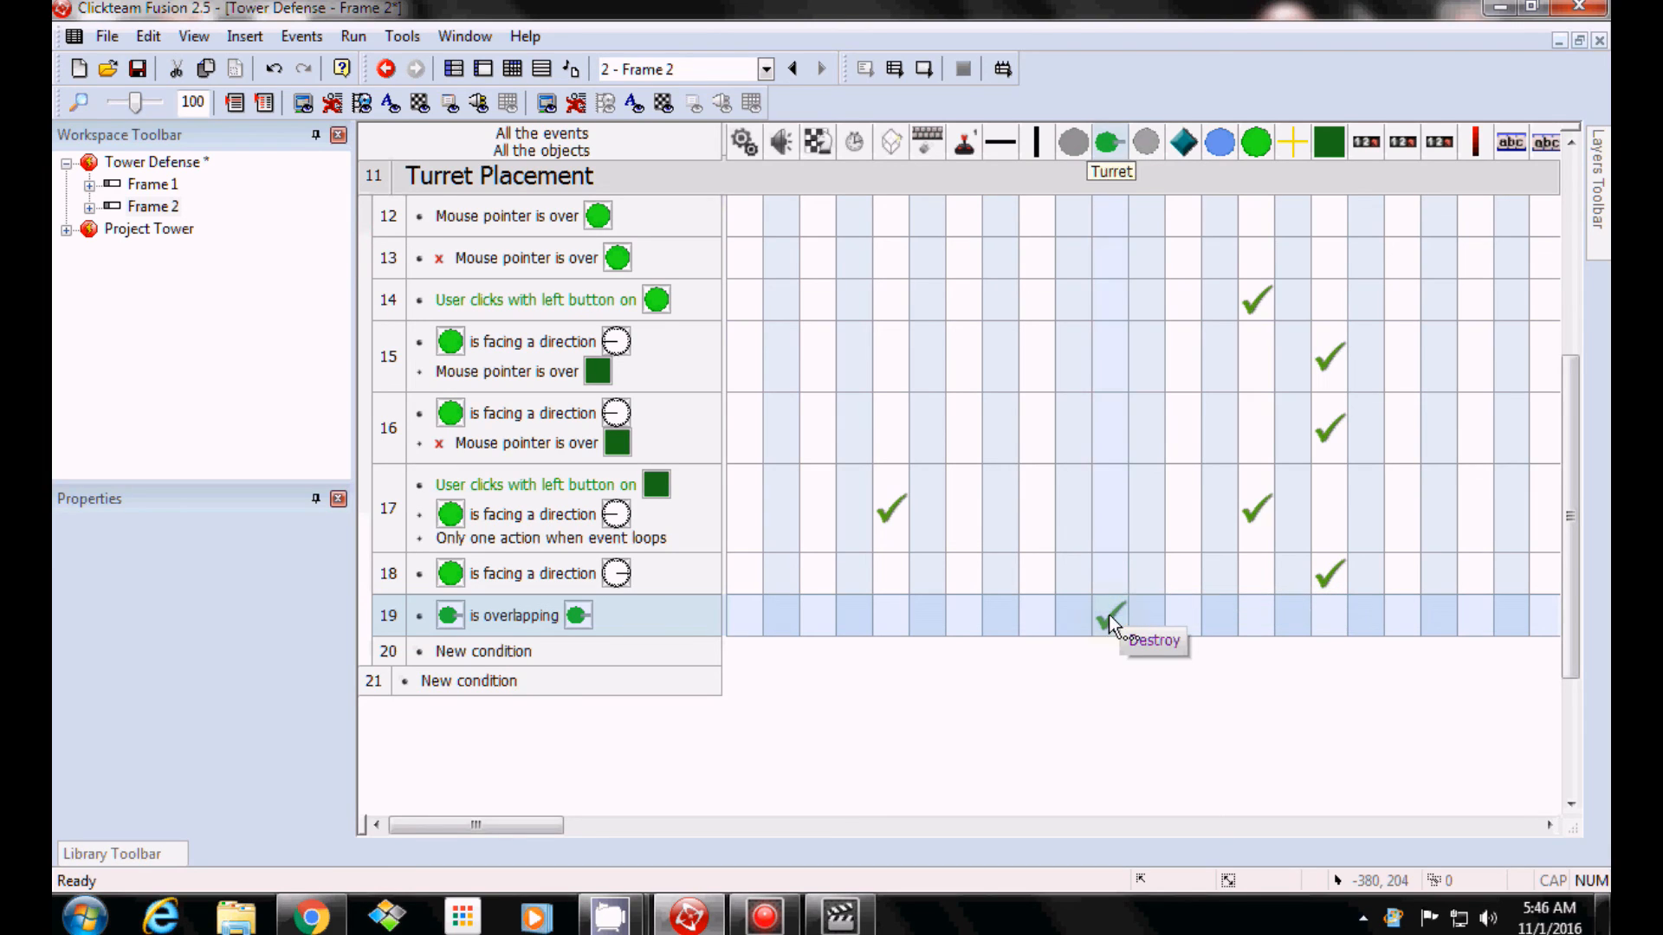
left_click(1126, 620)
Run the current frame, place a turret on the tile at the path's inner corner and test that same tile again.
left_click(353, 36)
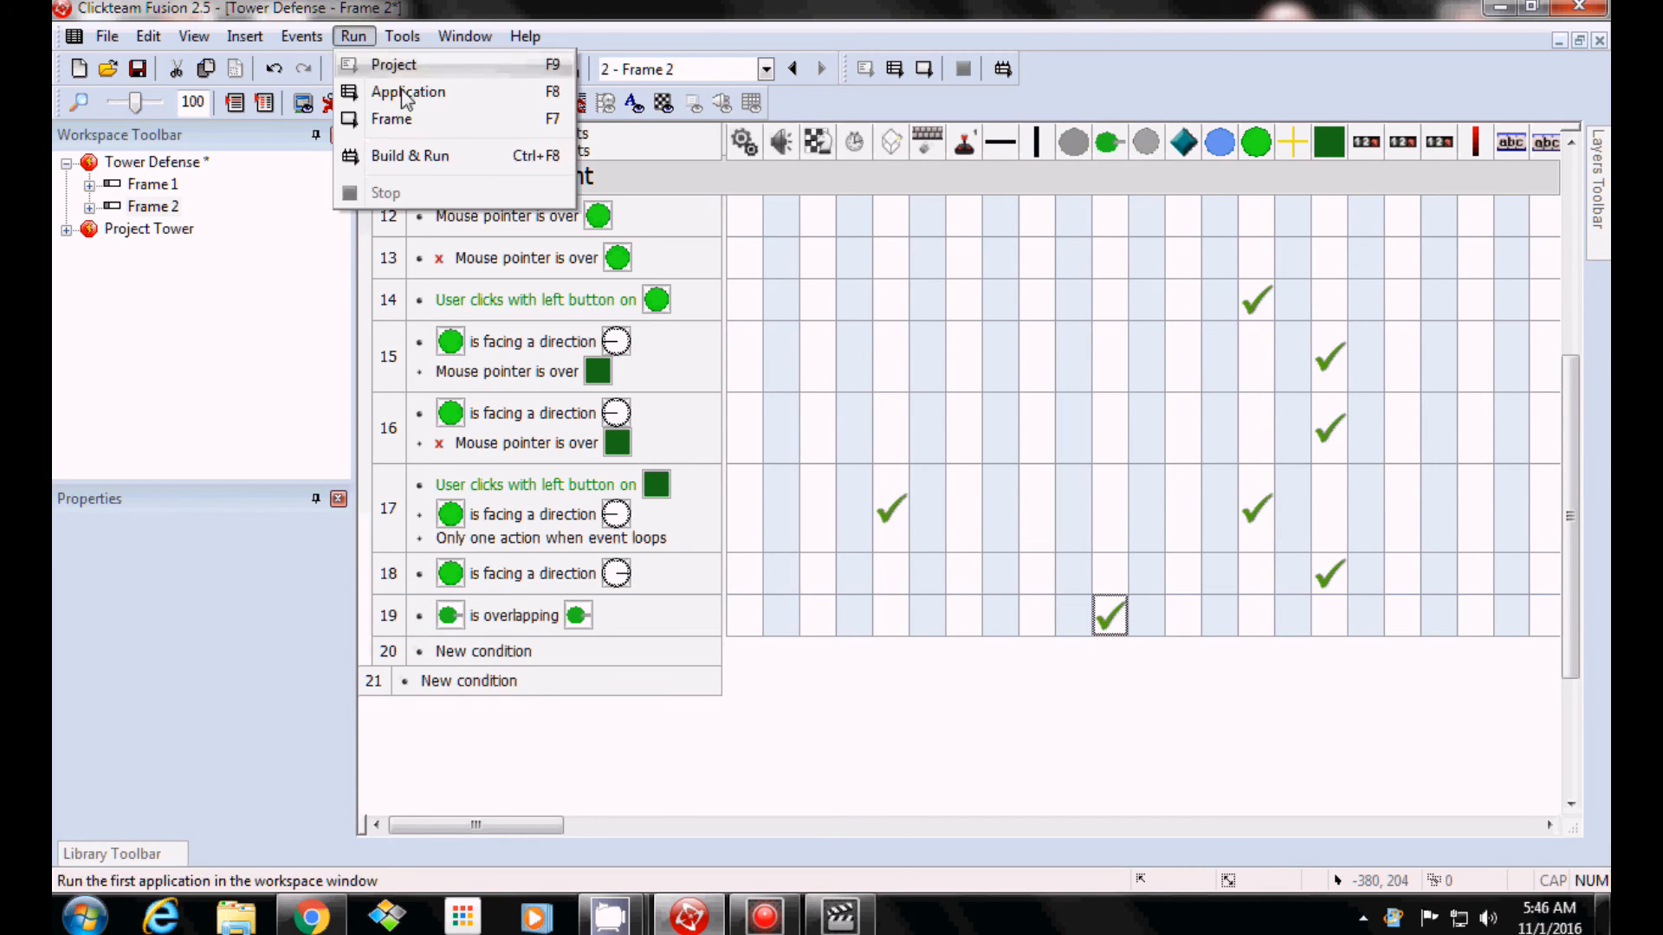
left_click(424, 120)
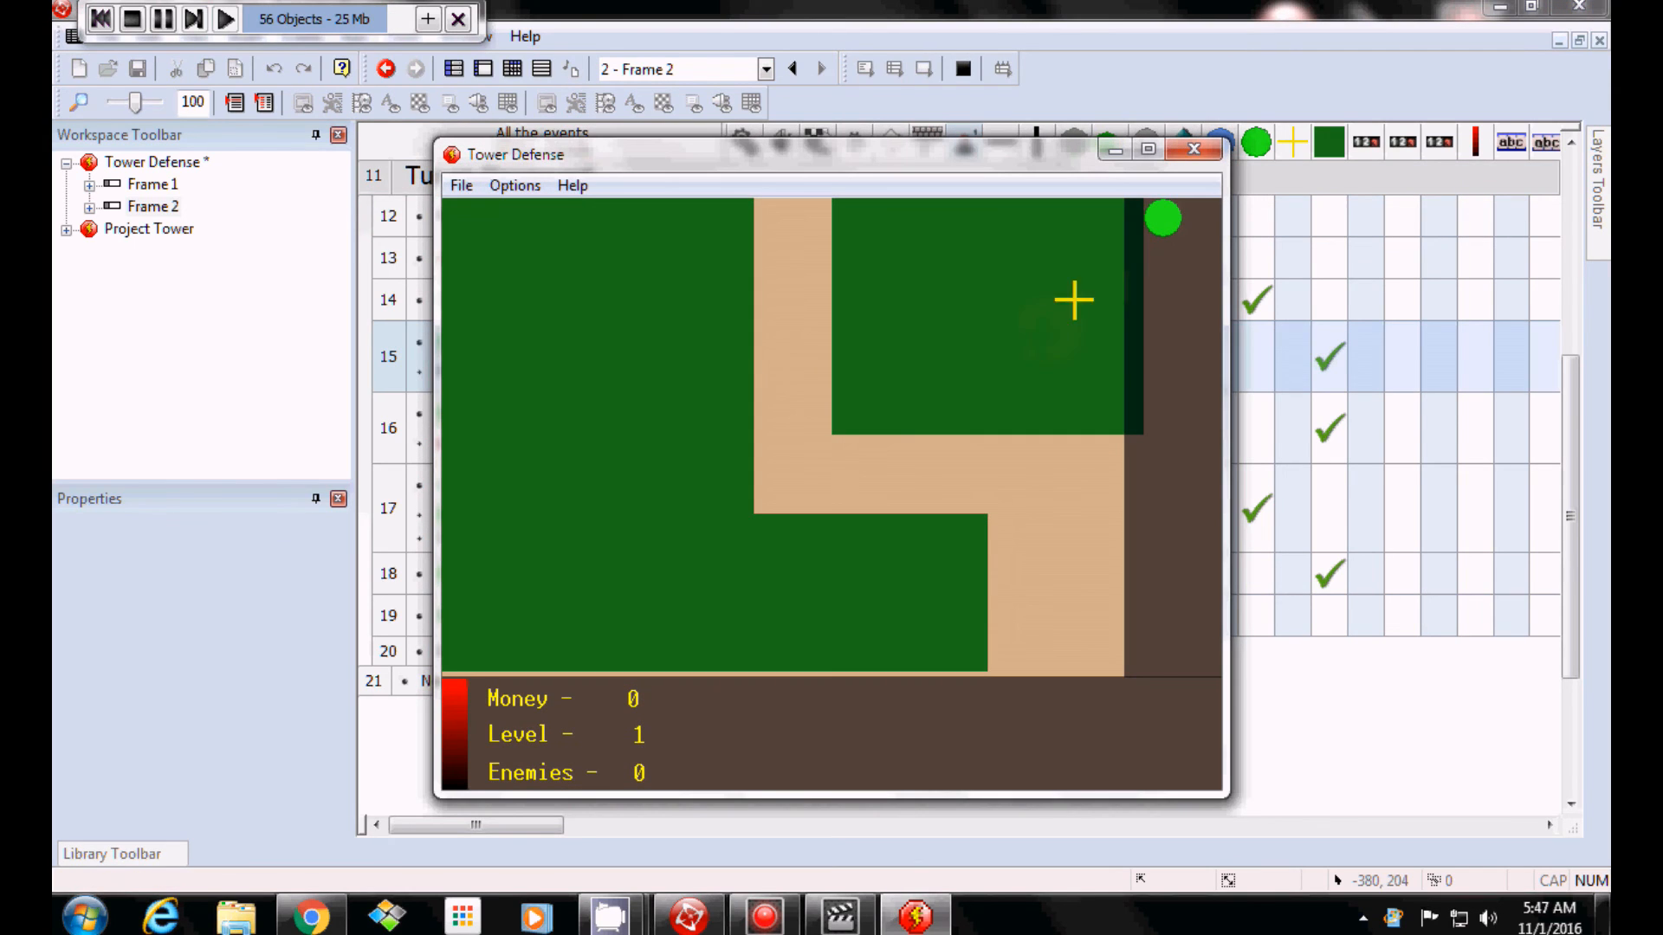
left_click(1164, 218)
left_click(865, 397)
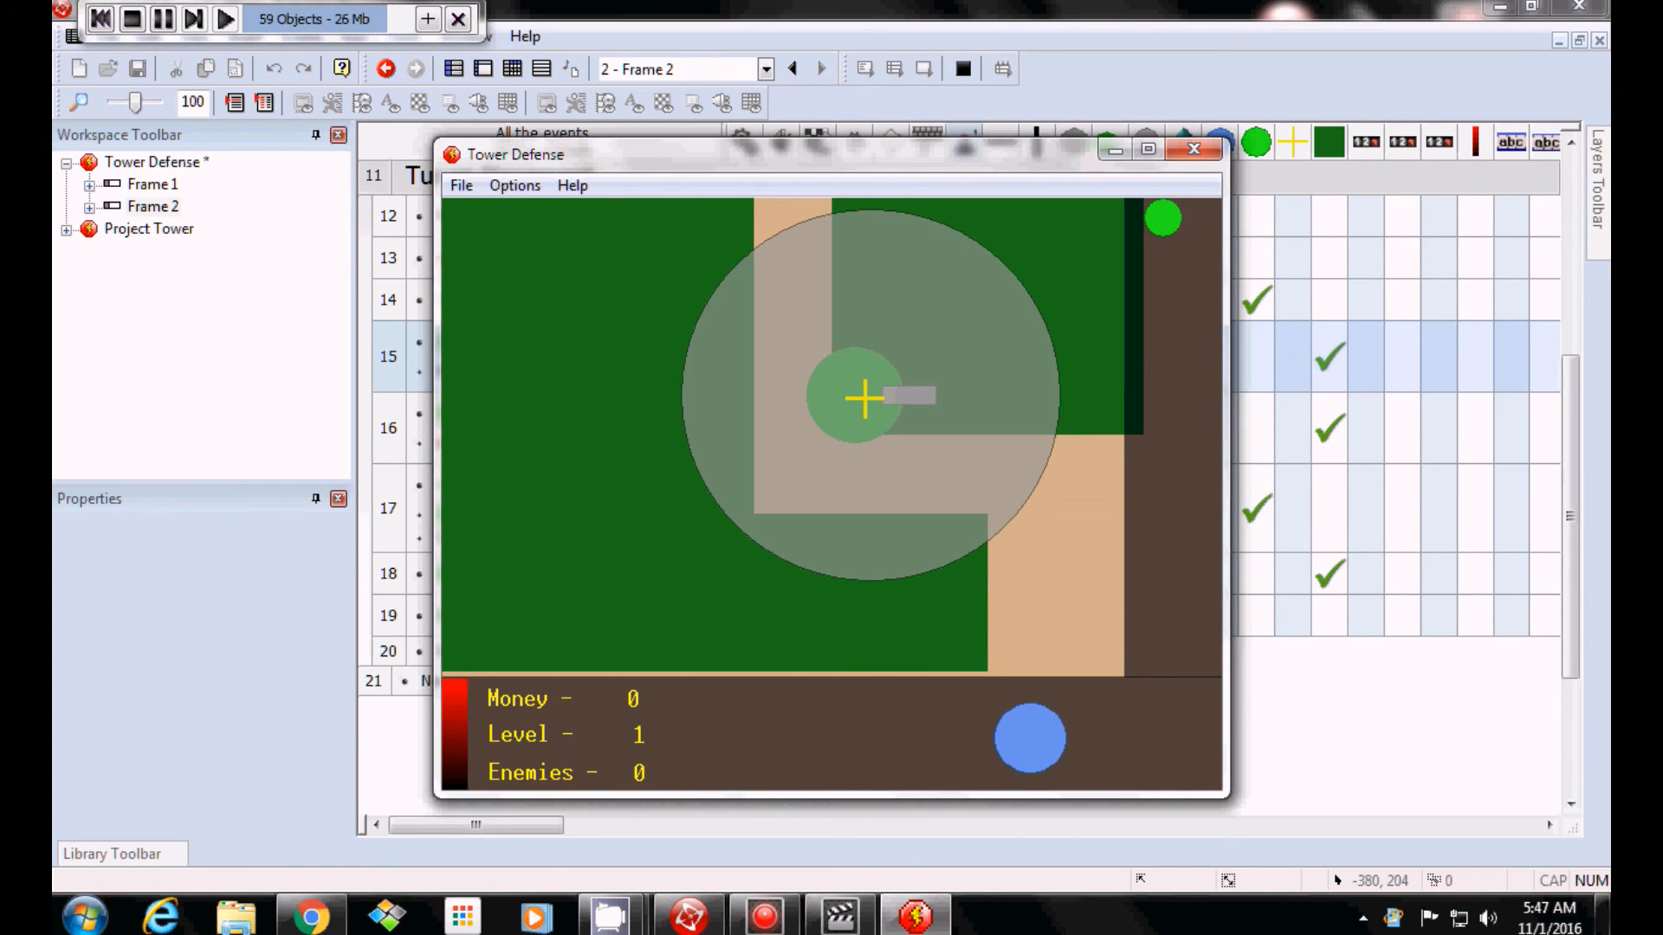
left_click(853, 405)
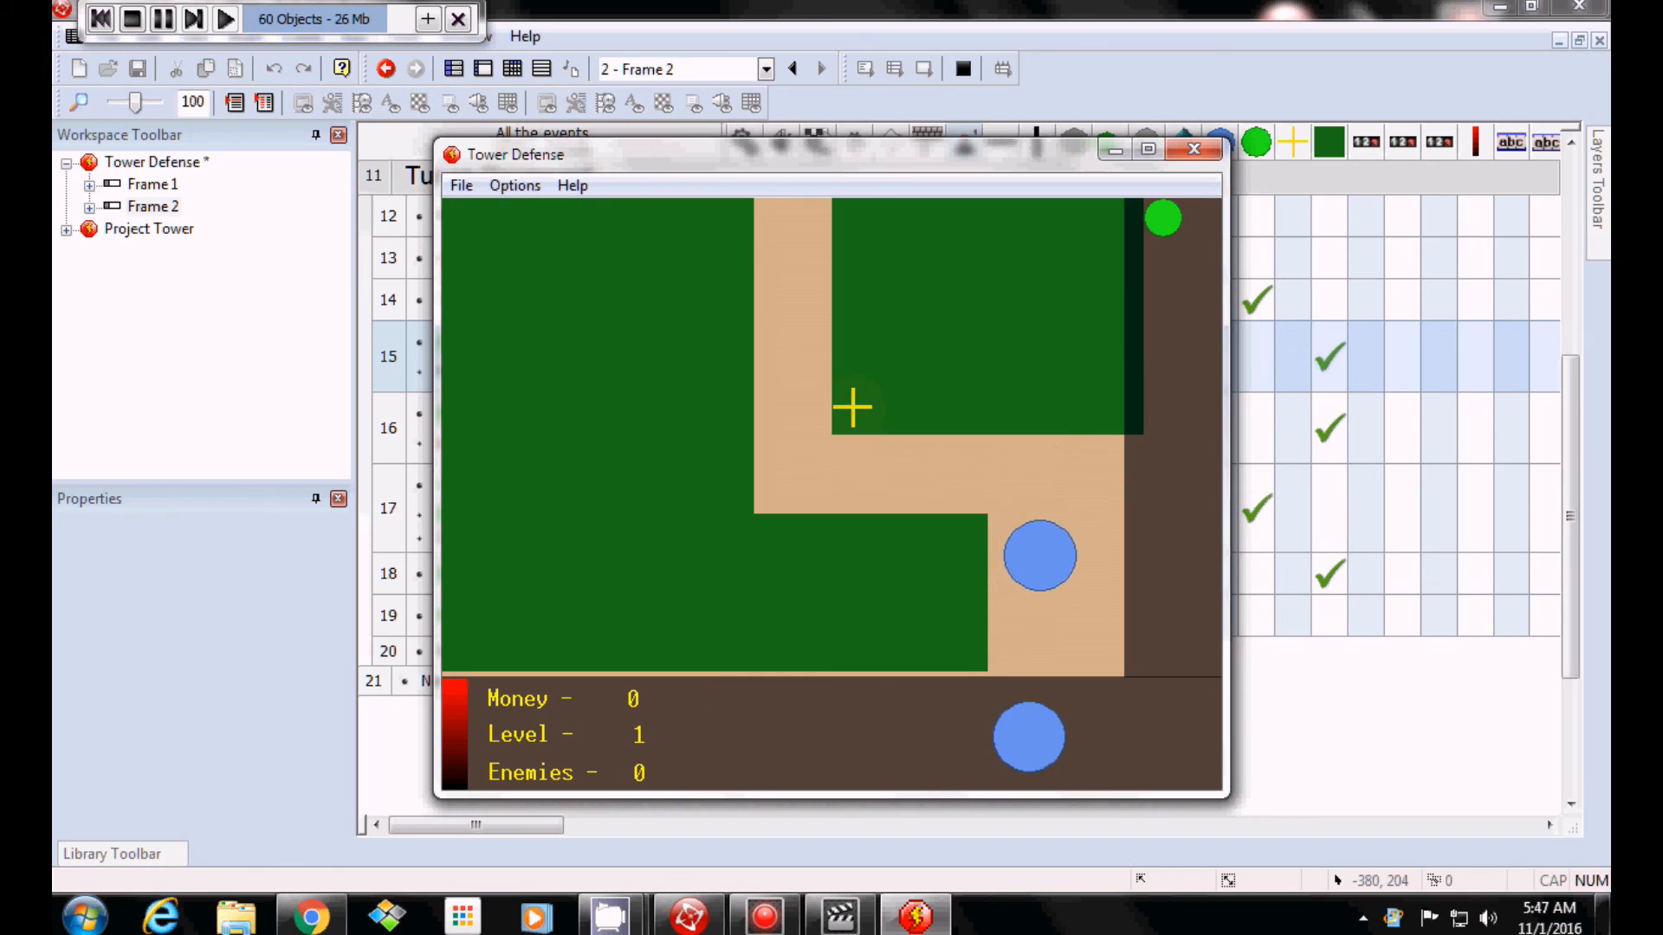
Place turrets in the running game on the path's inner-corner tile and two separate tiles in the large grass area.
left_click(1163, 218)
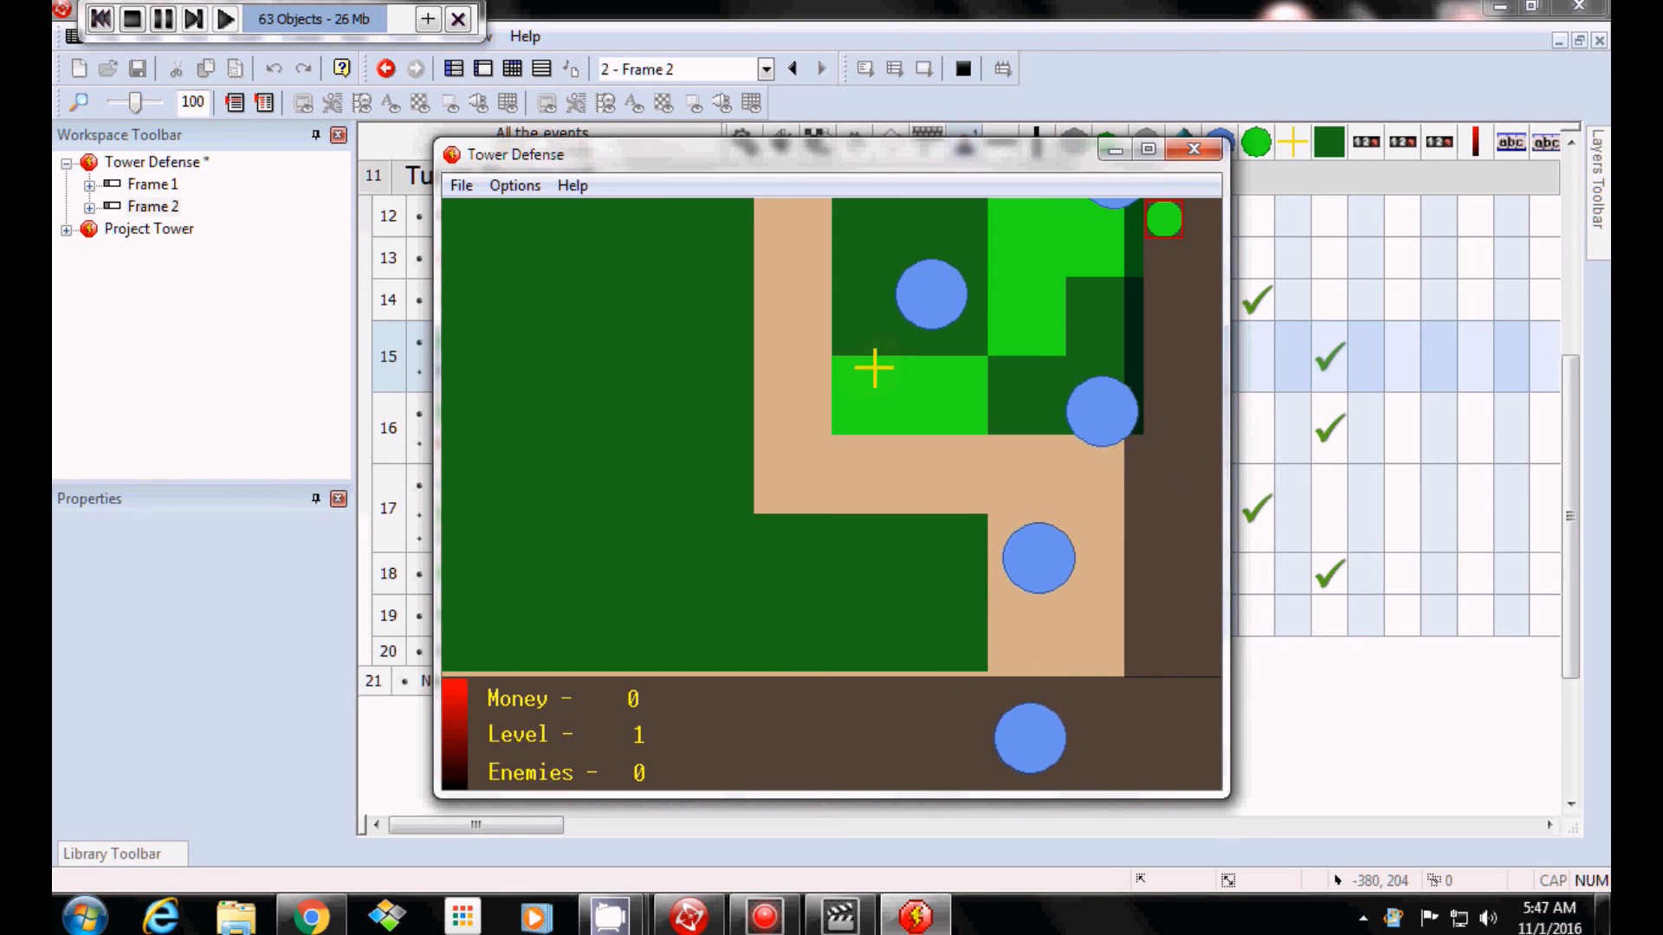
left_click(867, 367)
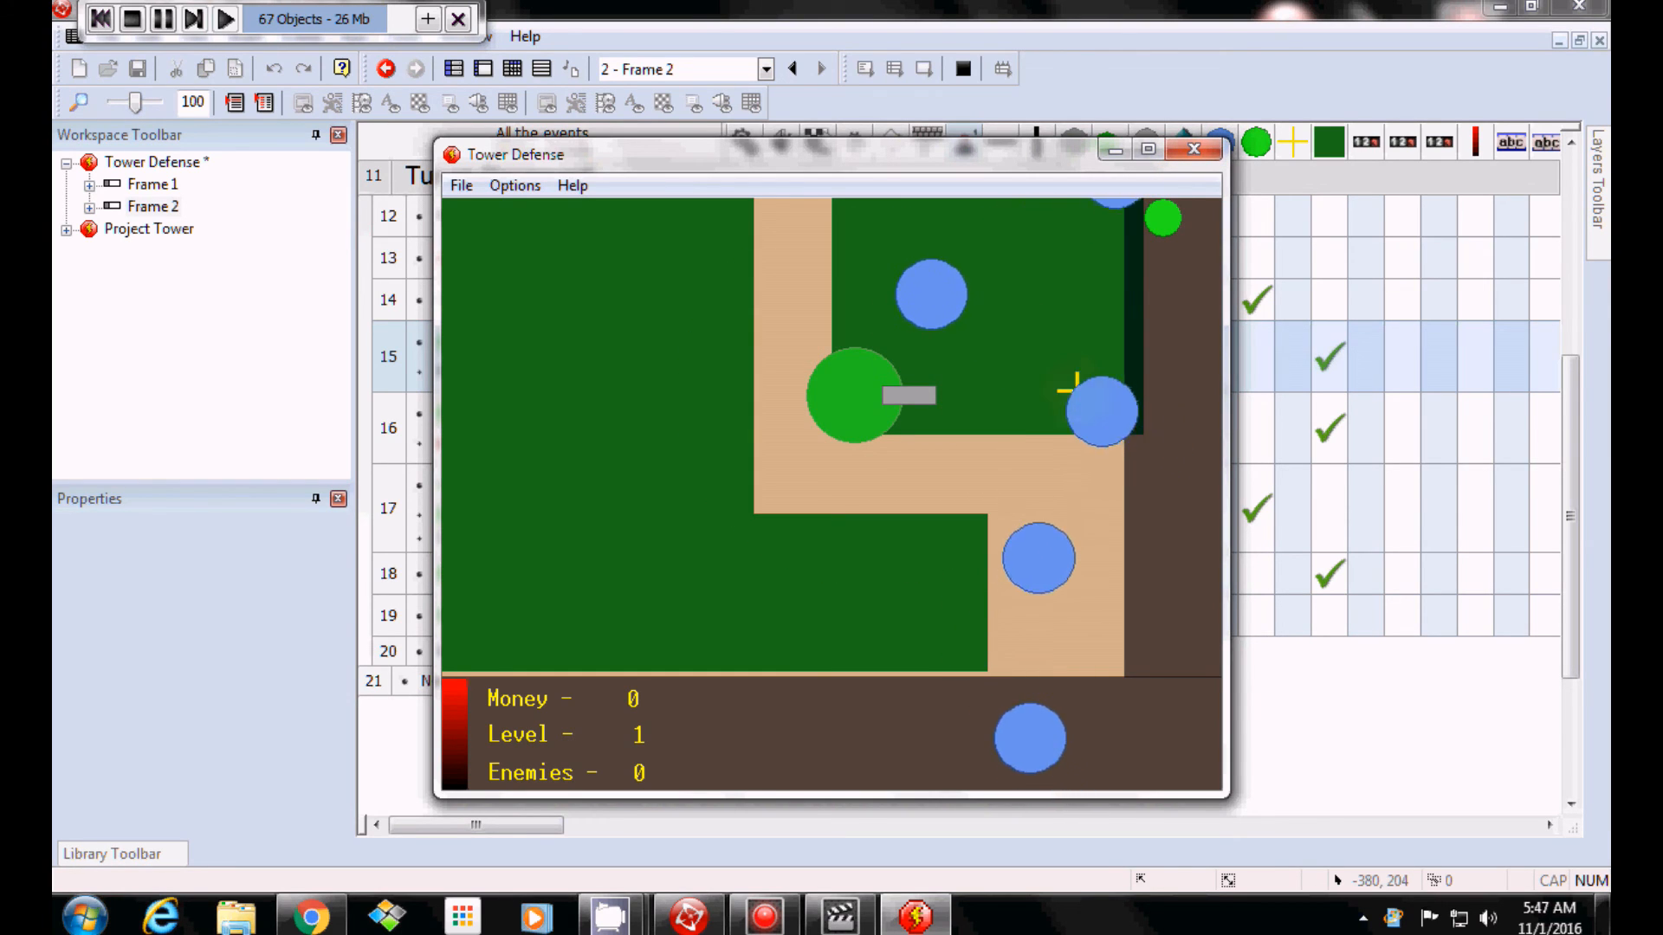
left_click(1162, 218)
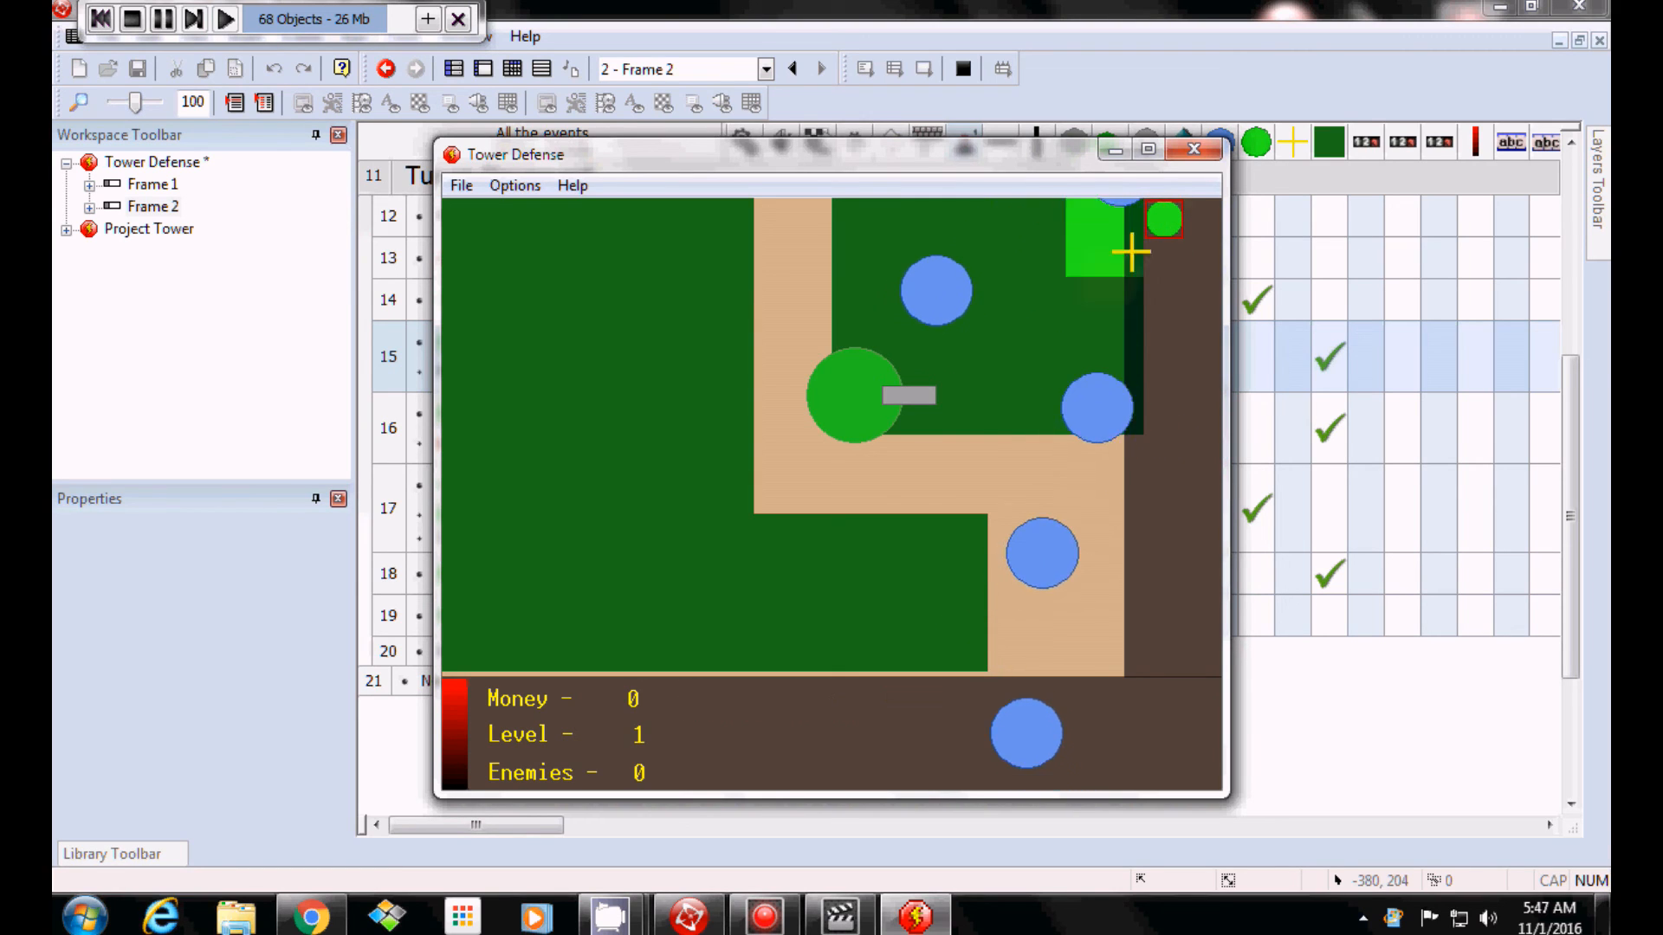
left_click(721, 487)
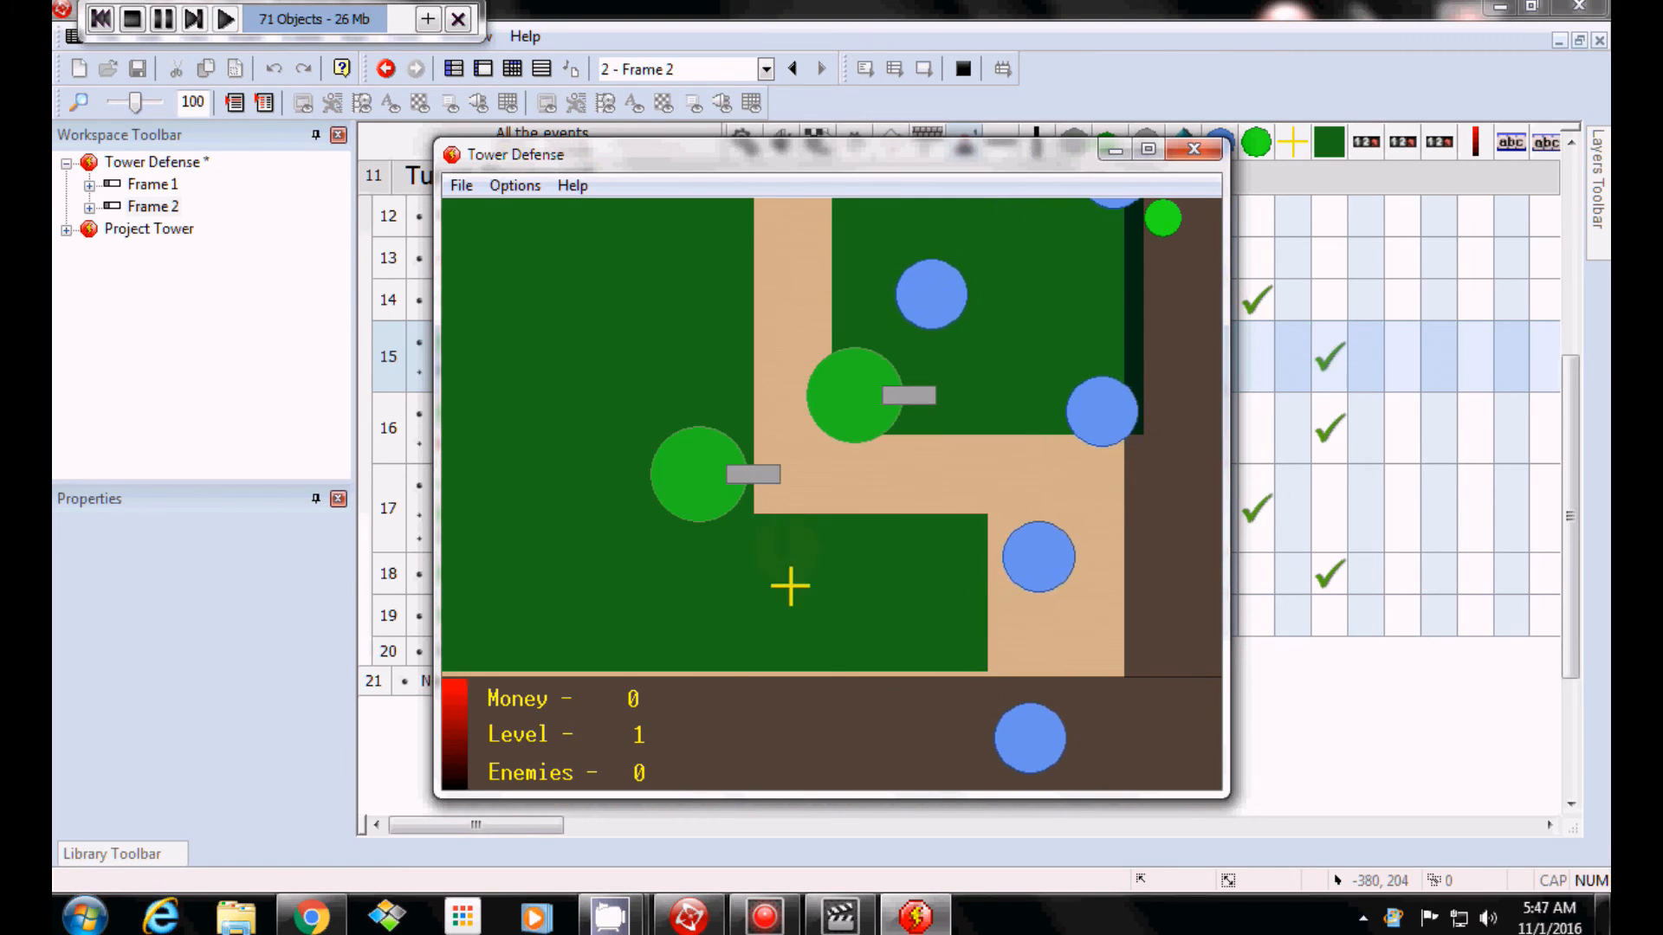
left_click(1164, 222)
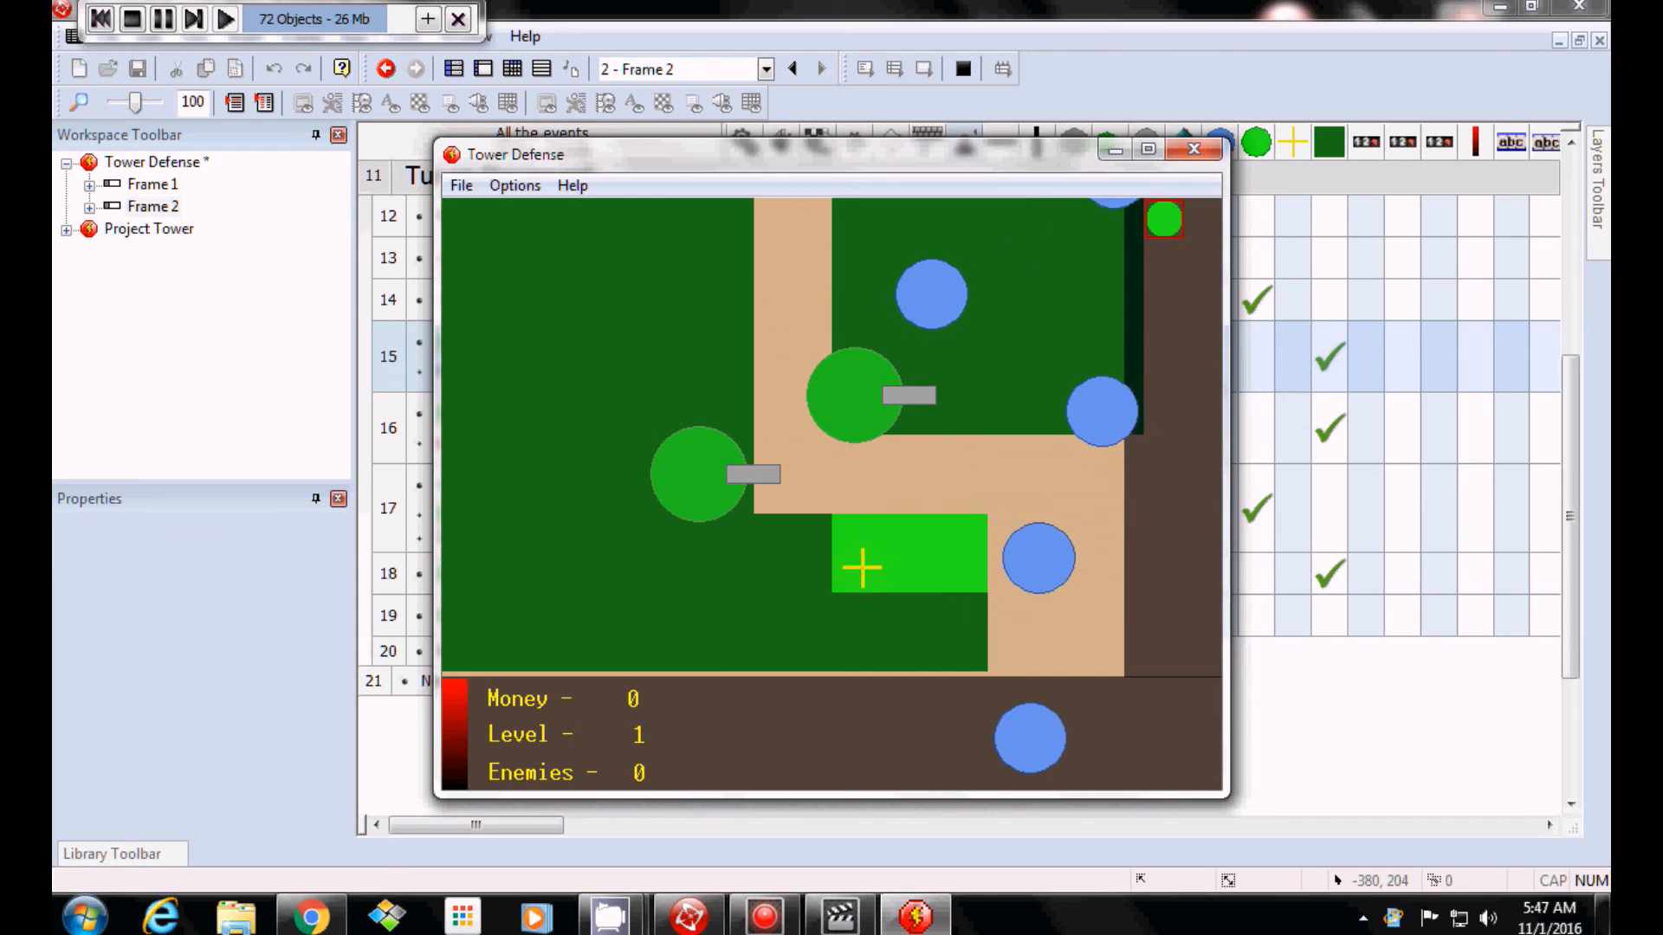
left_click(820, 642)
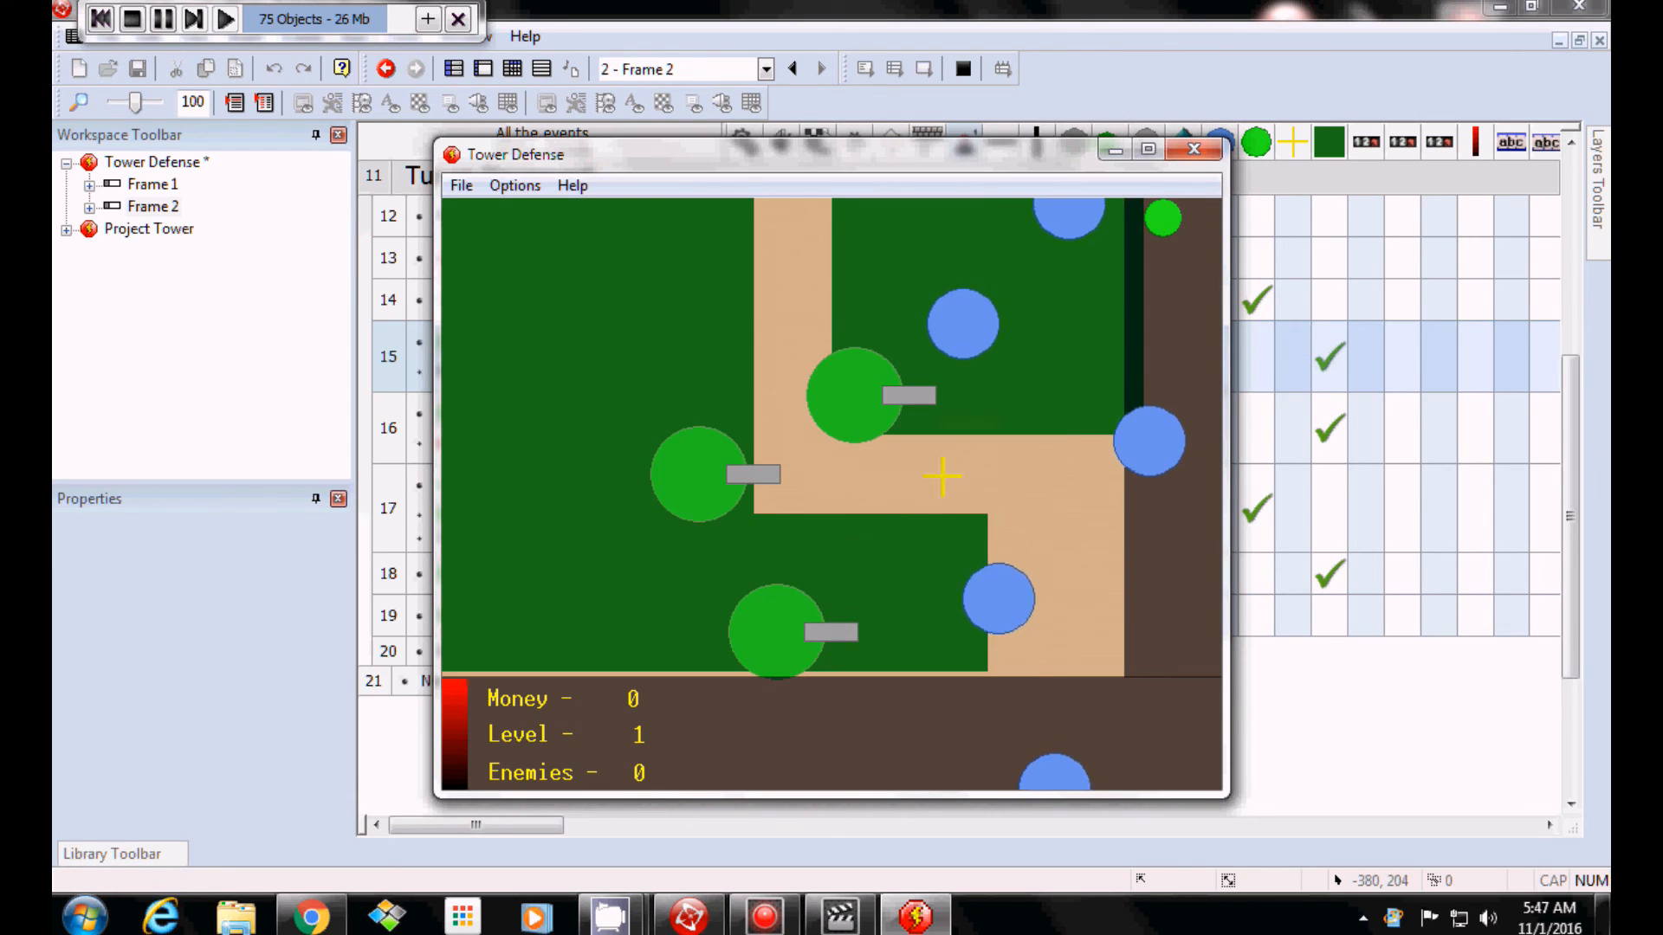
Place a turret beside the path's vertical stretch and toggle the turrets' range display off.
left_click(1166, 219)
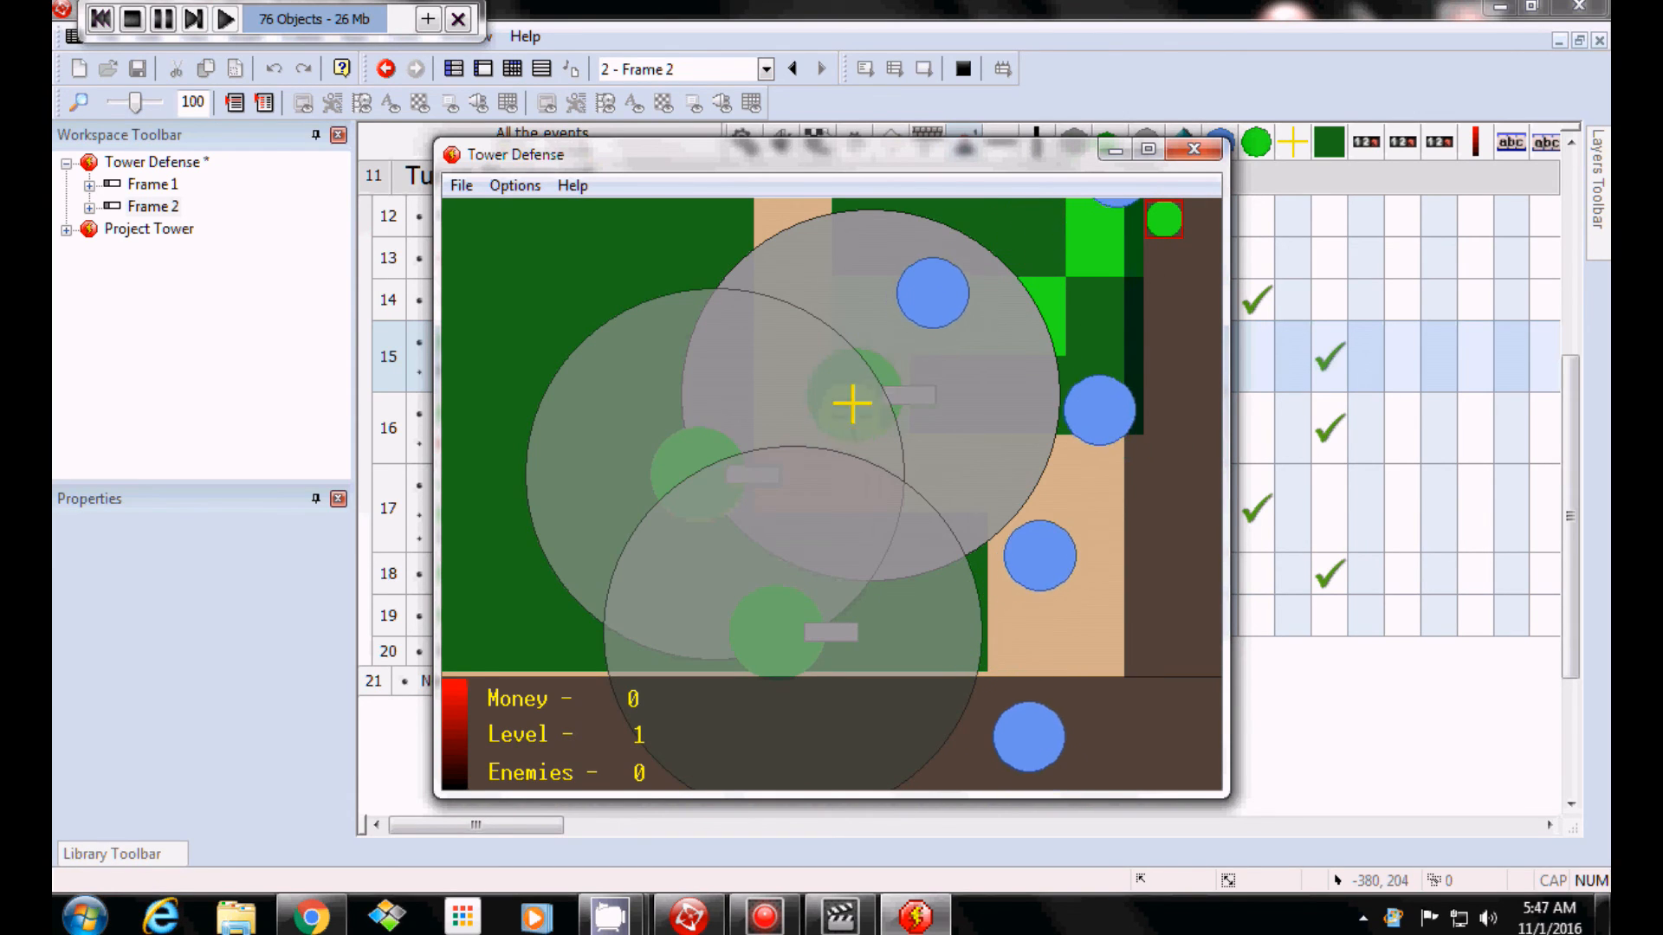
left_click(1167, 221)
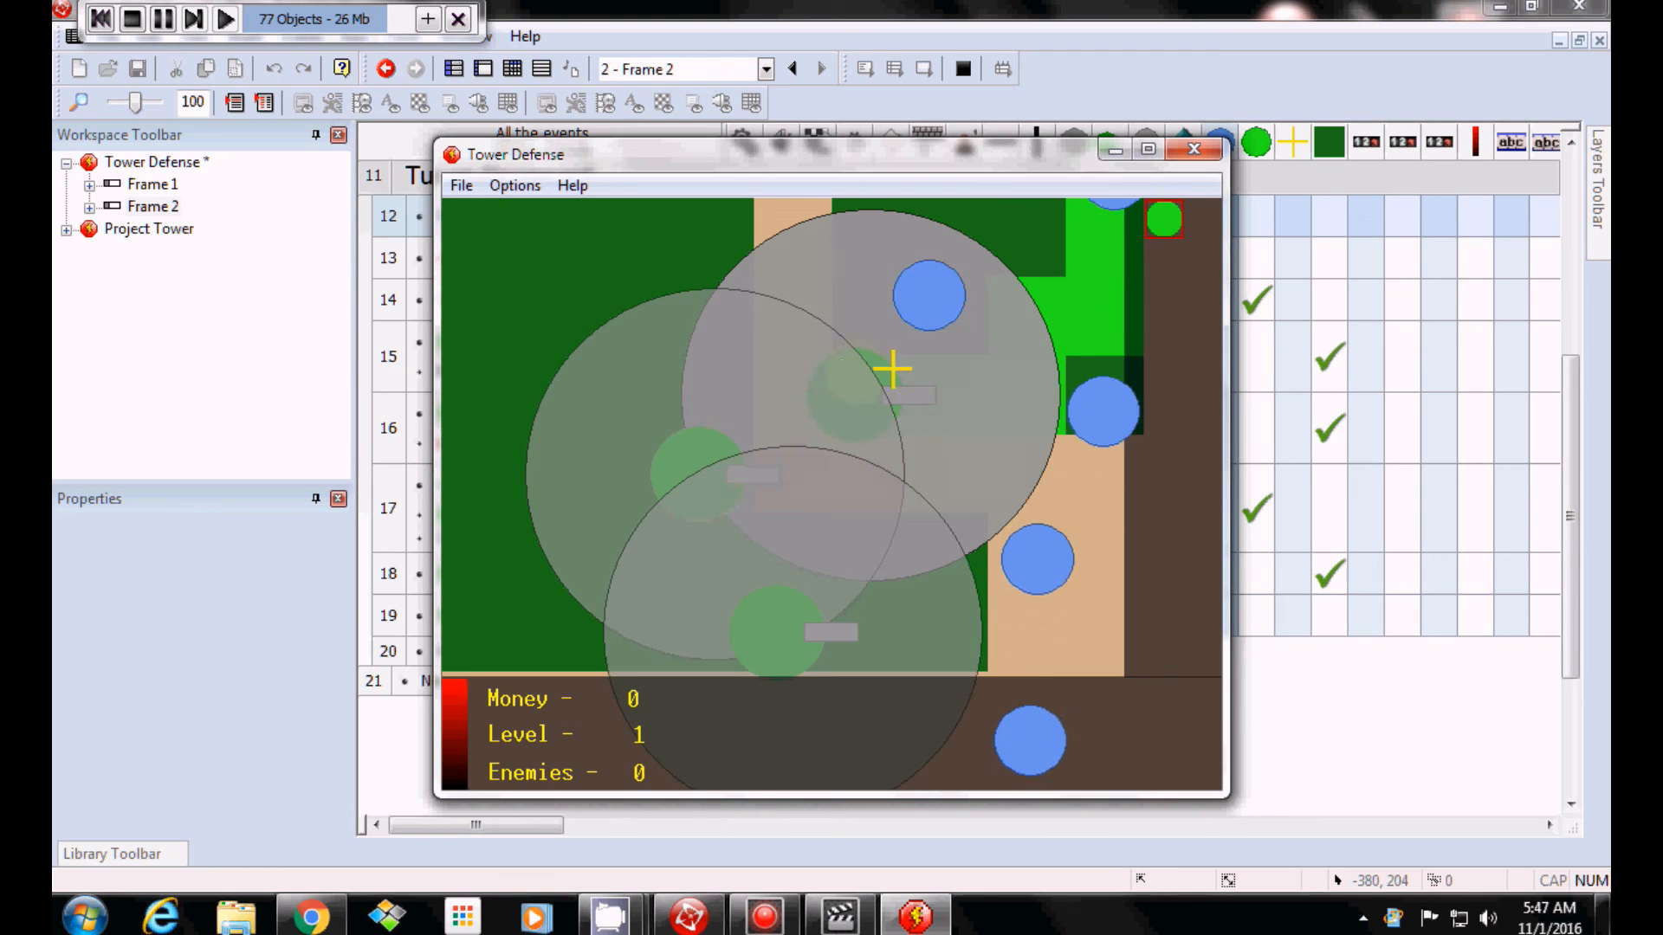
left_click(893, 370)
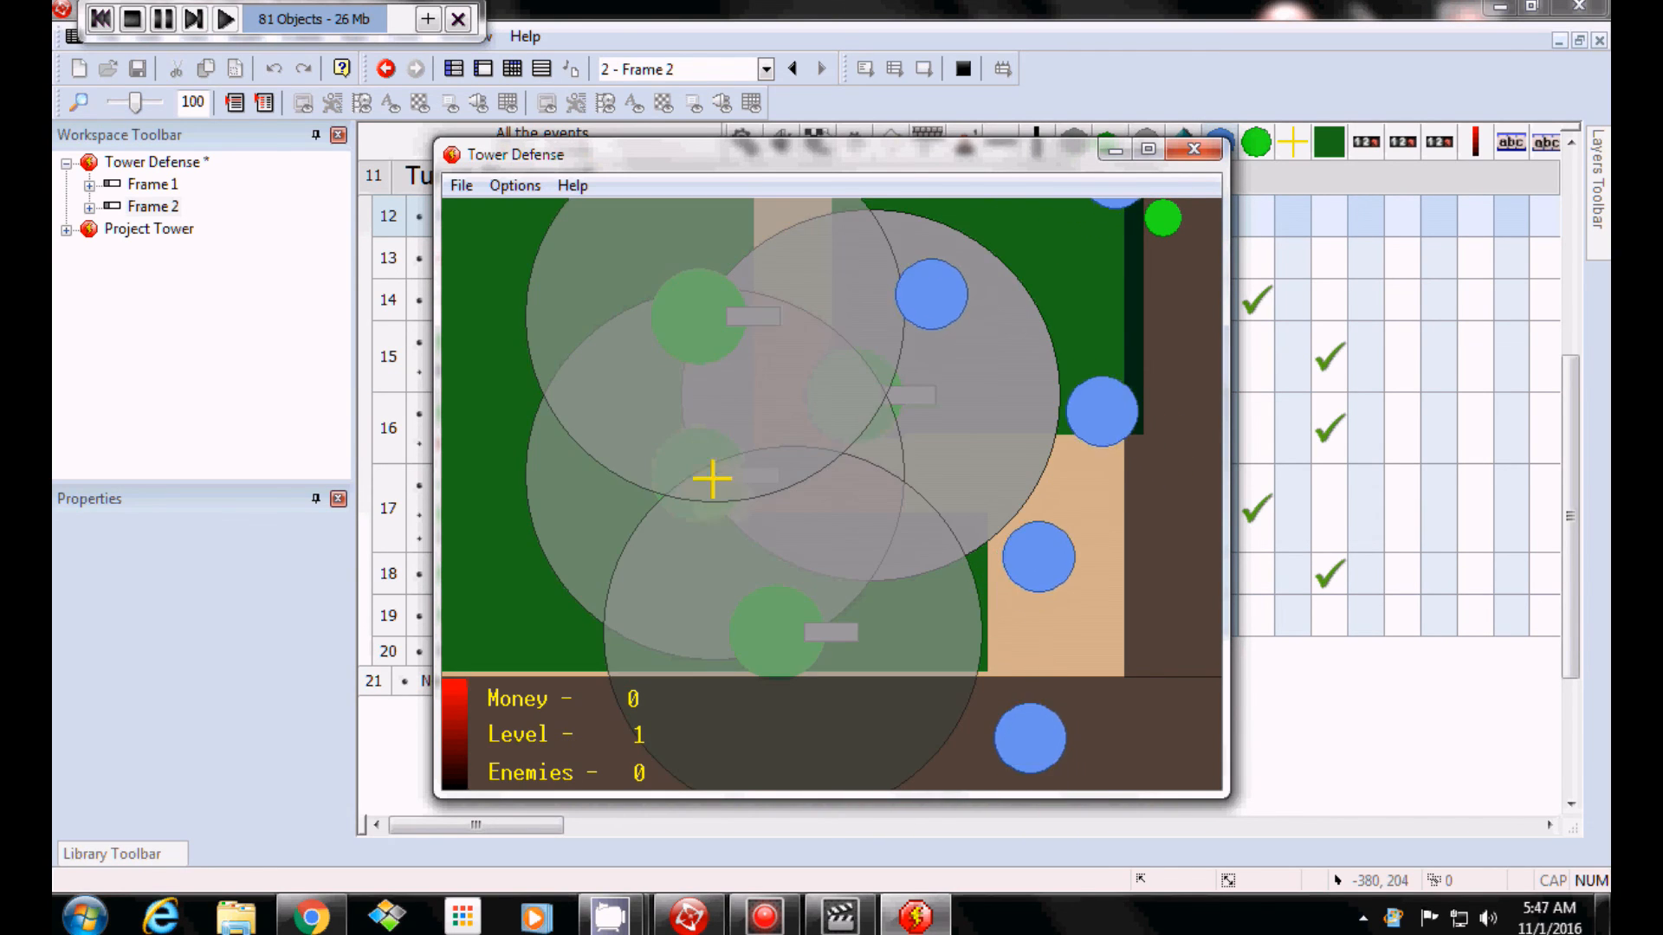
left_click(871, 405)
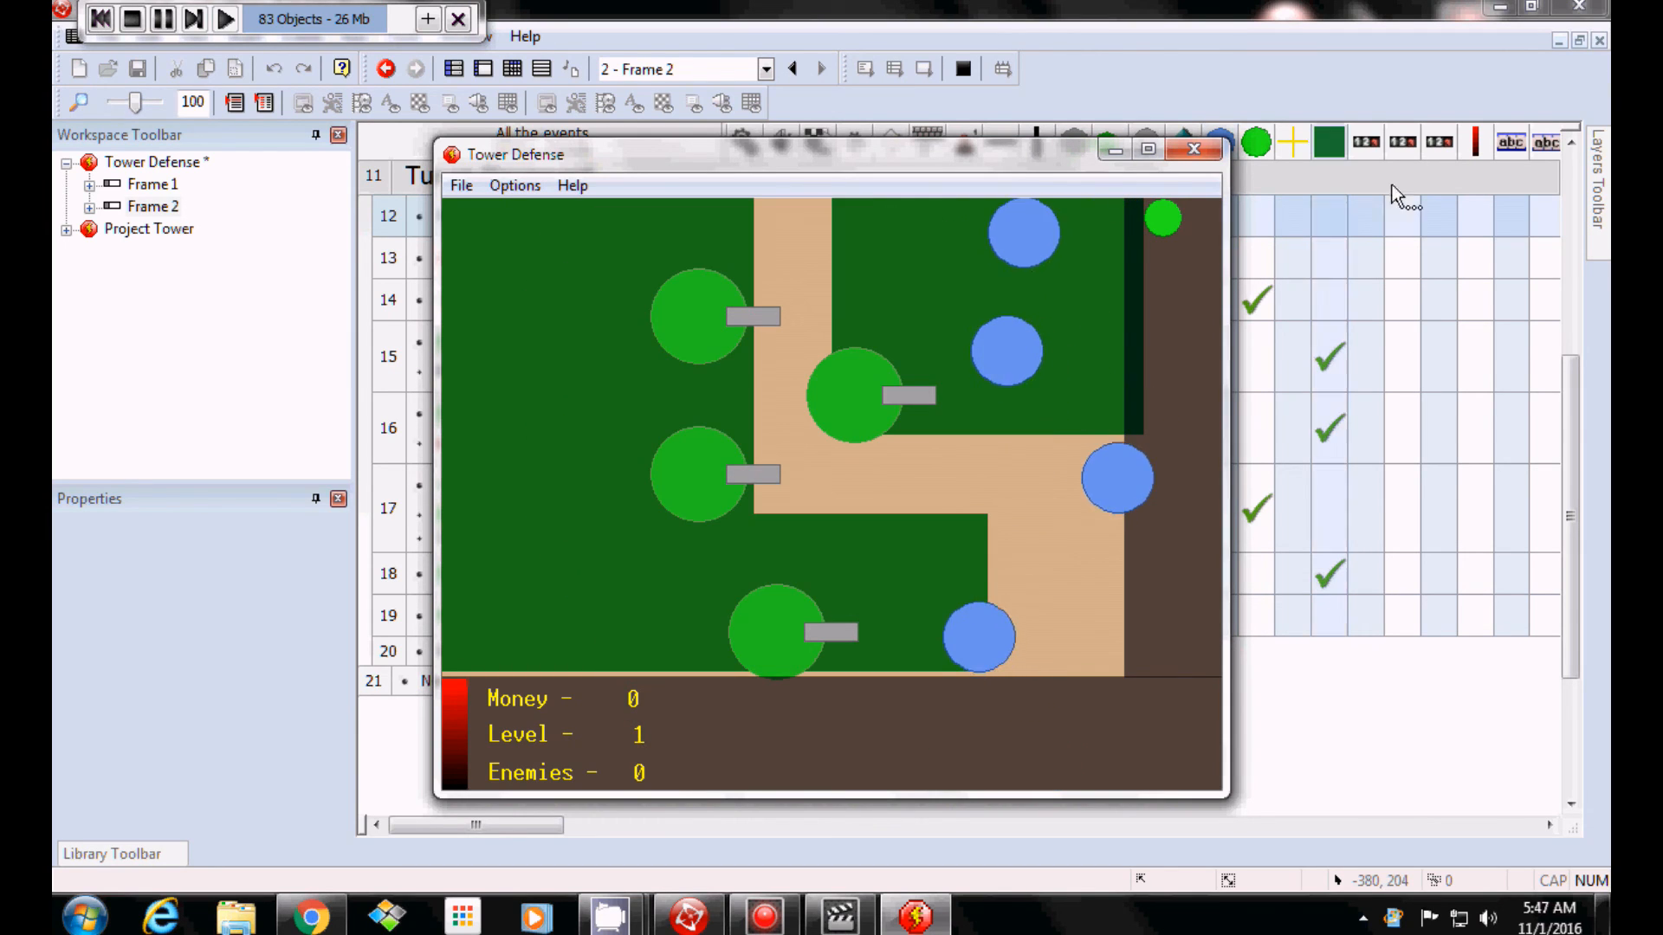
Place a turret near the upper edge of the inner grass block and test a second one on the same tile.
left_click(1155, 230)
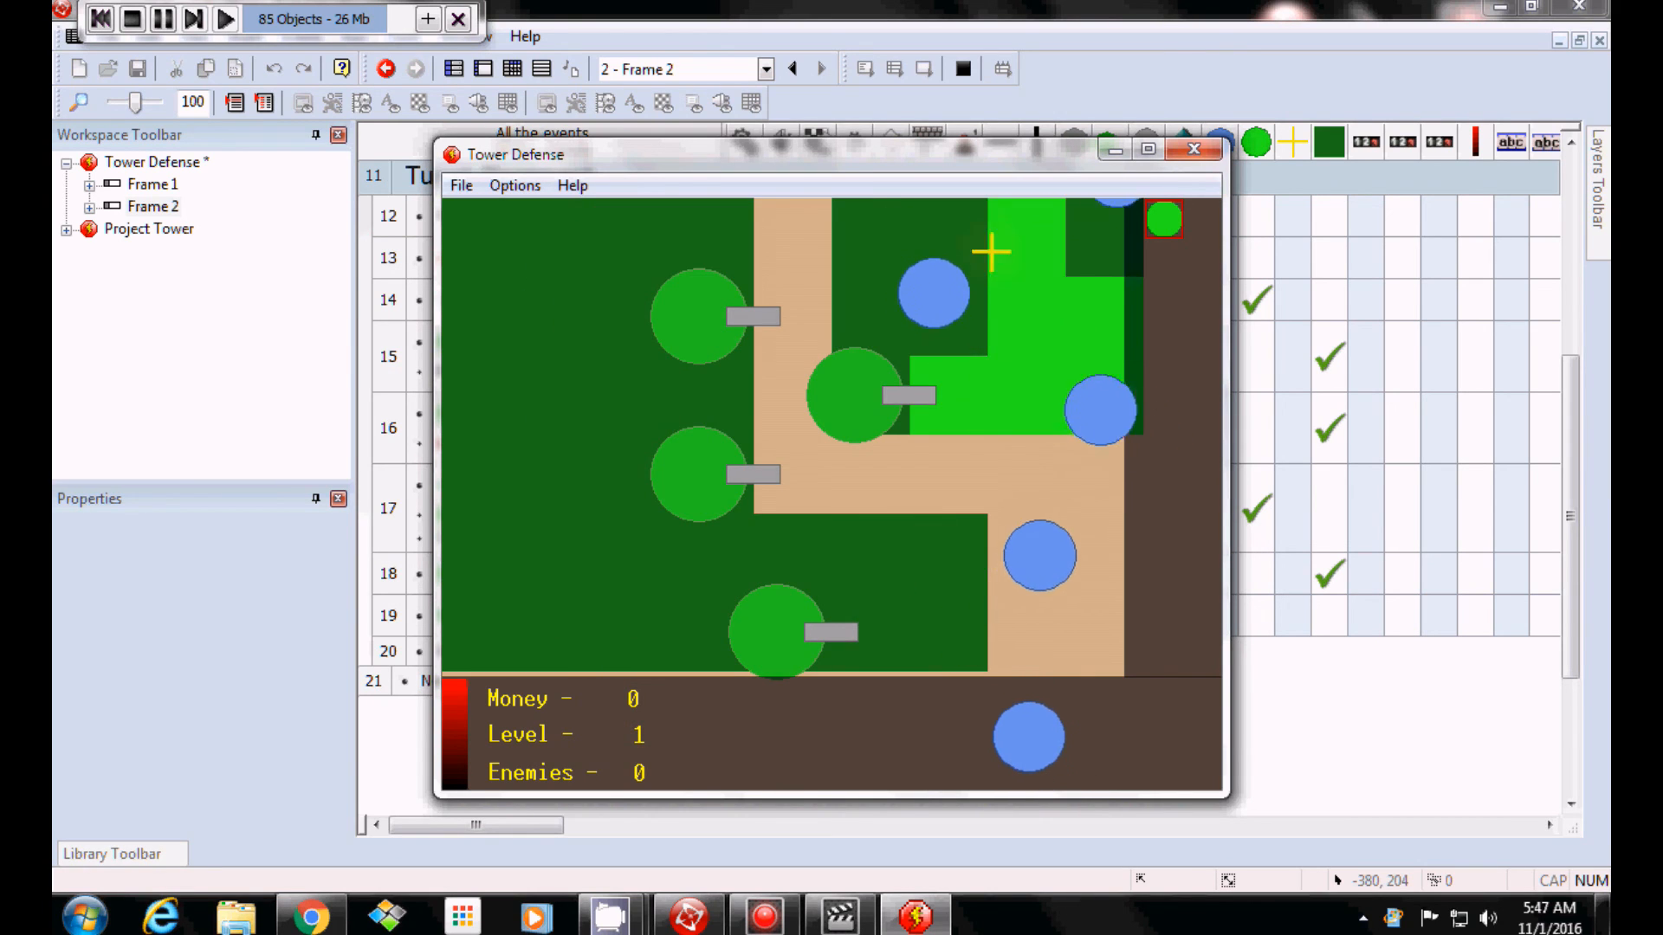
left_click(961, 243)
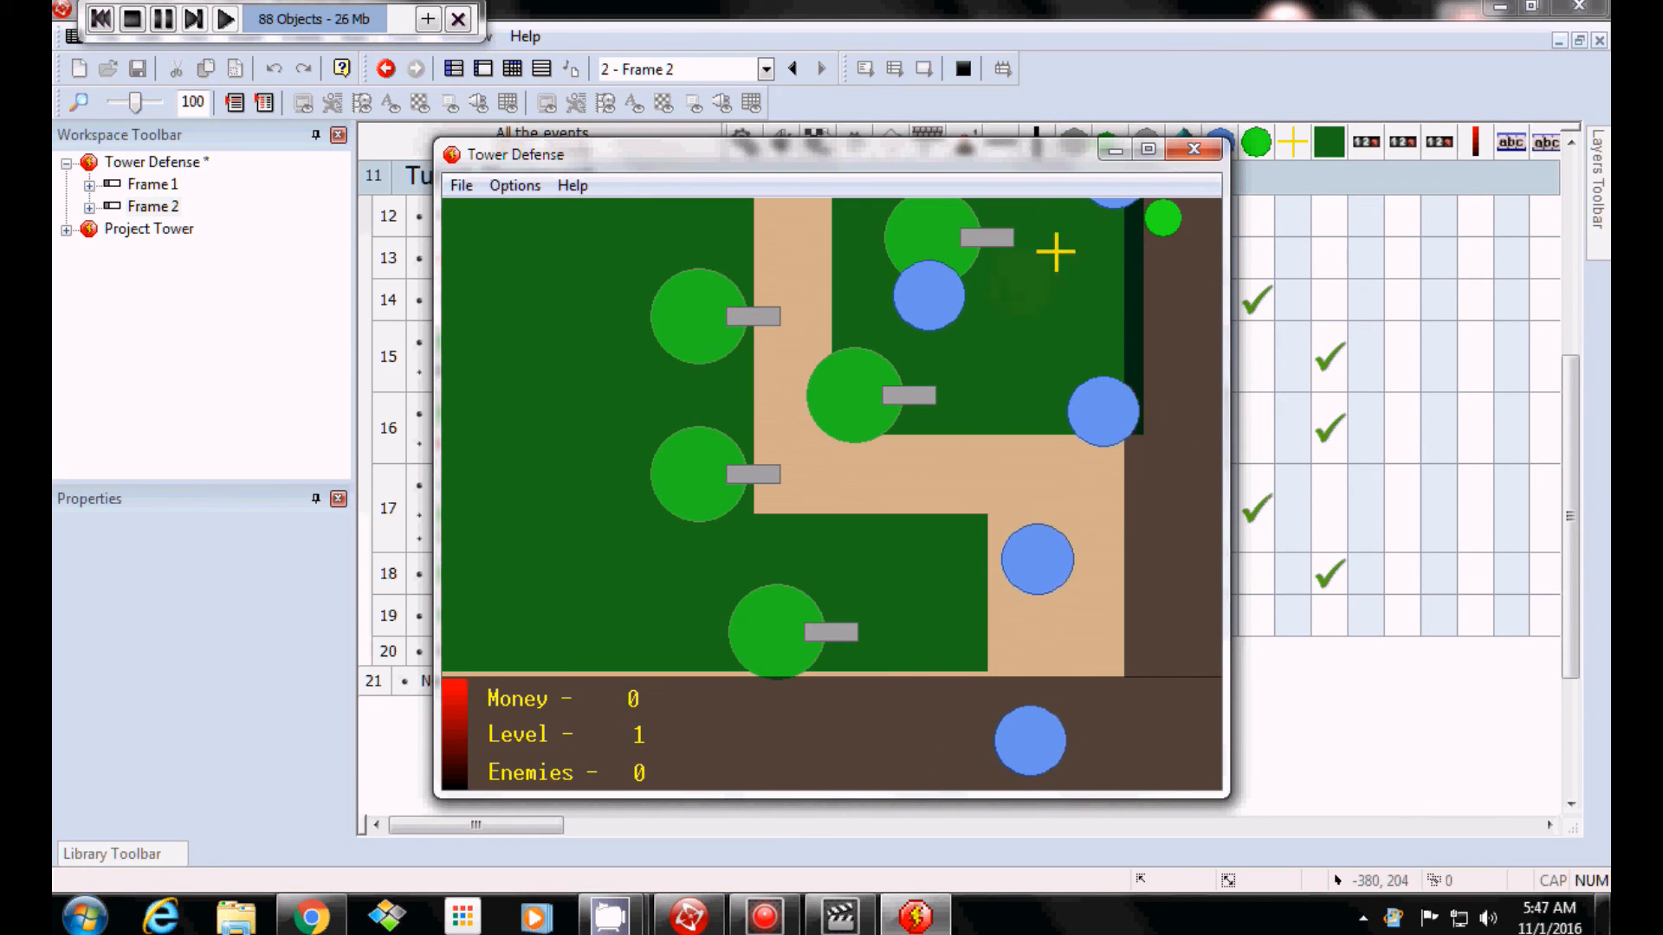
left_click(1163, 221)
left_click(939, 226)
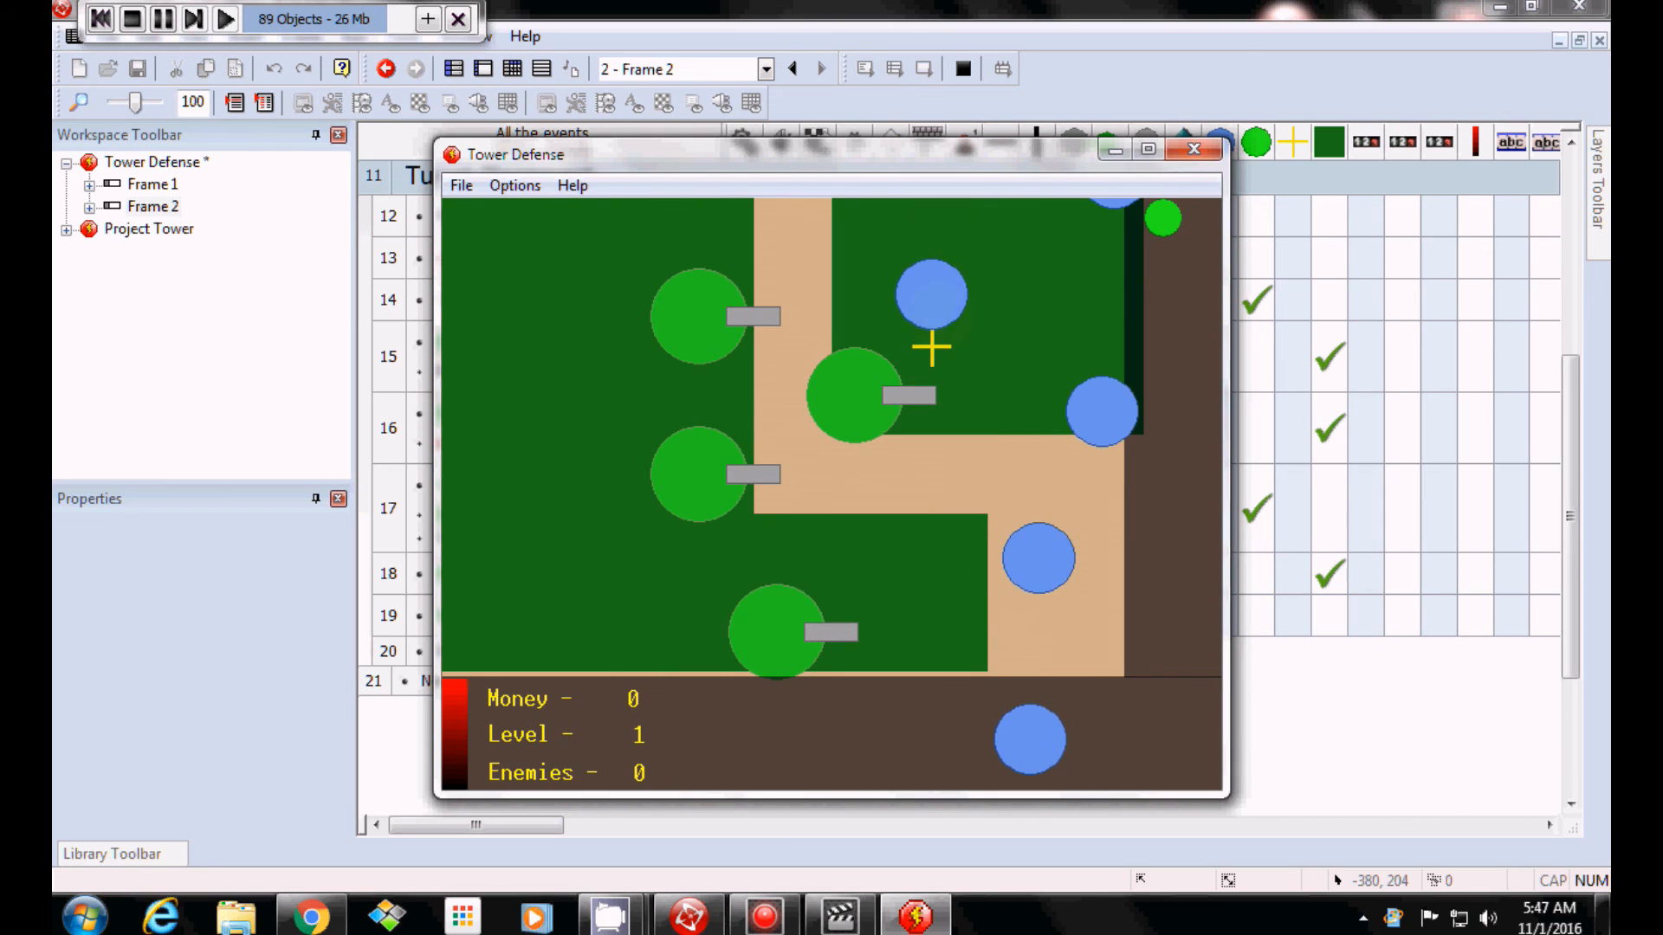
Test placing another turret on each remaining occupied tile, and close the running game.
left_click(1156, 229)
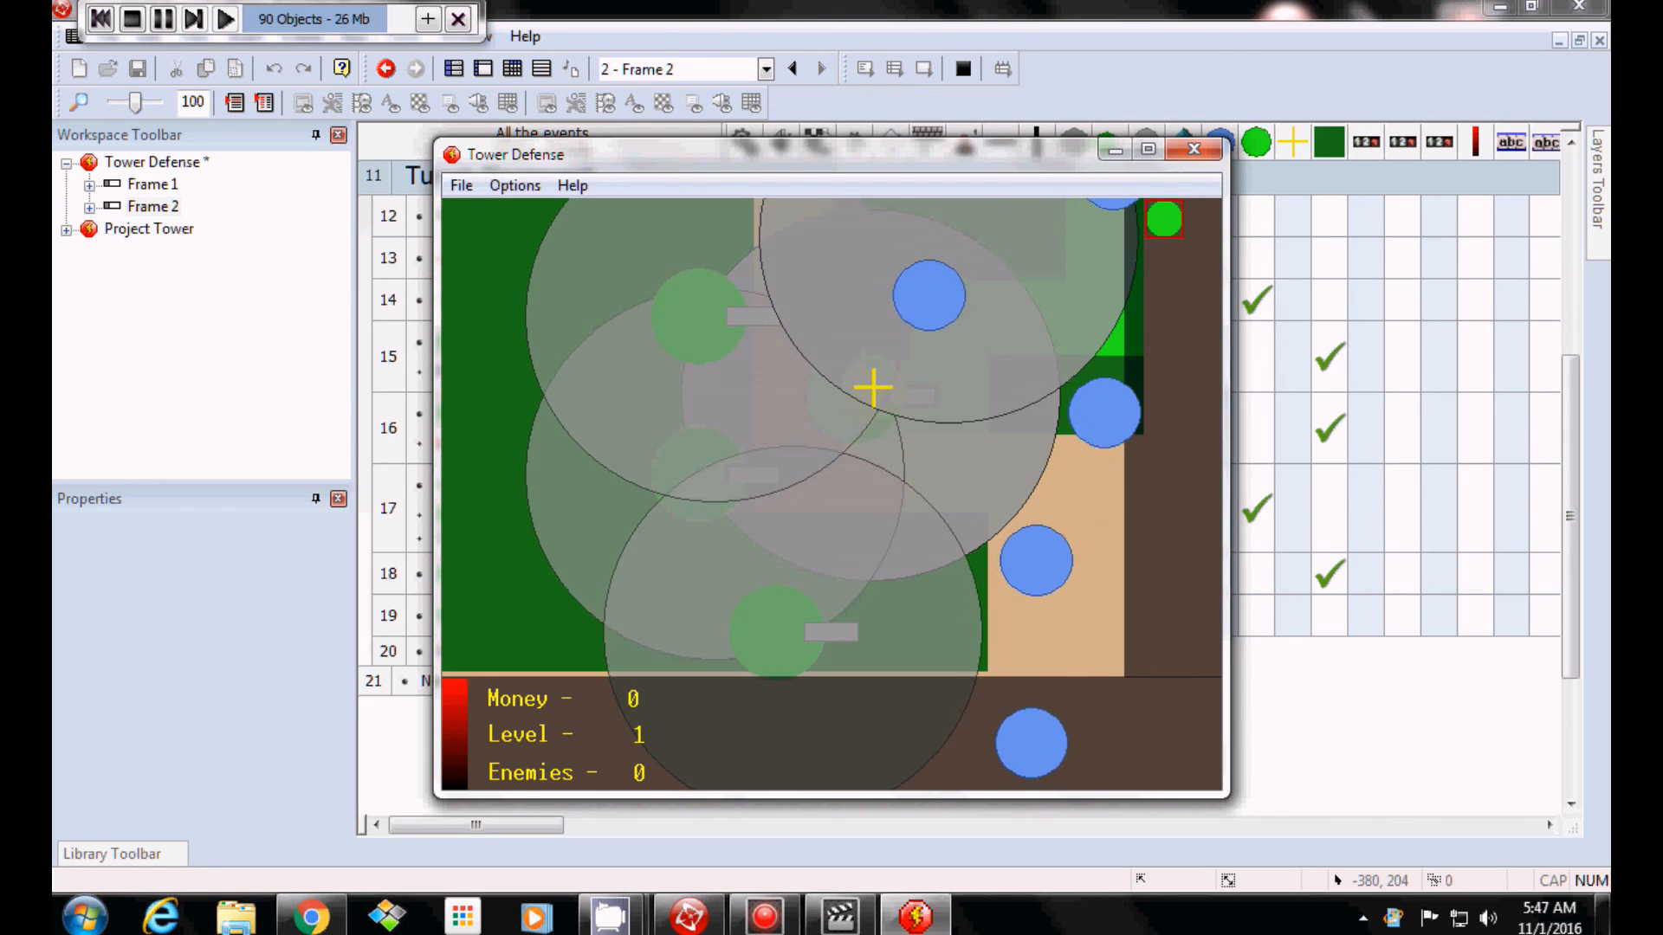
left_click(873, 389)
left_click(1162, 220)
left_click(689, 320)
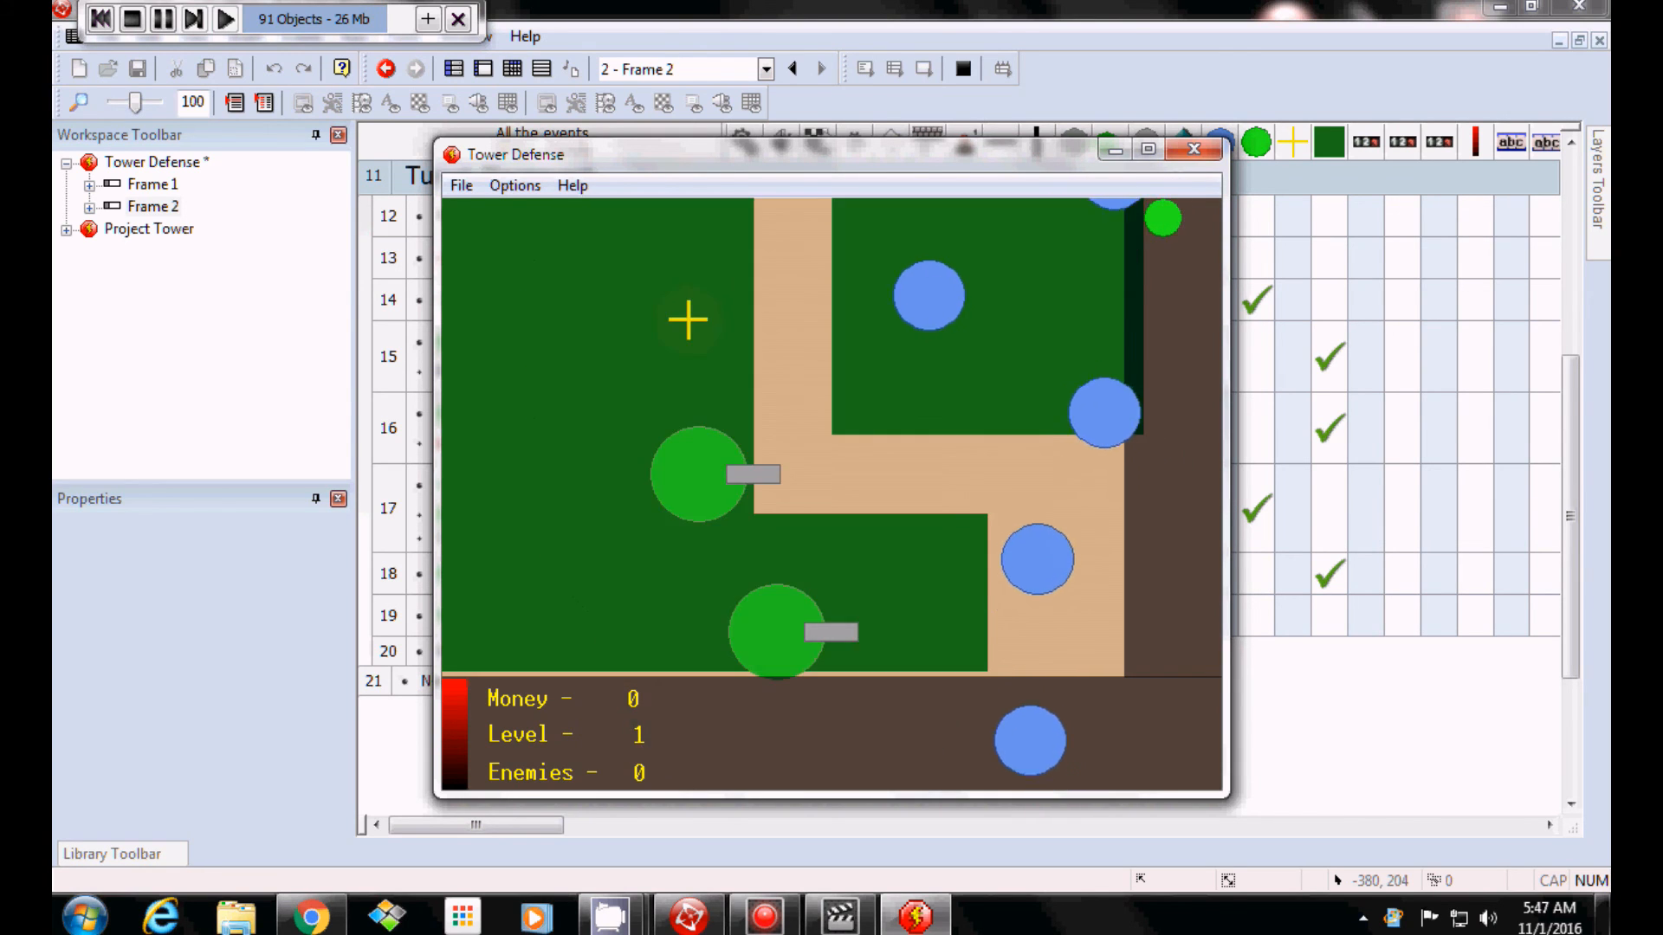
left_click(1162, 220)
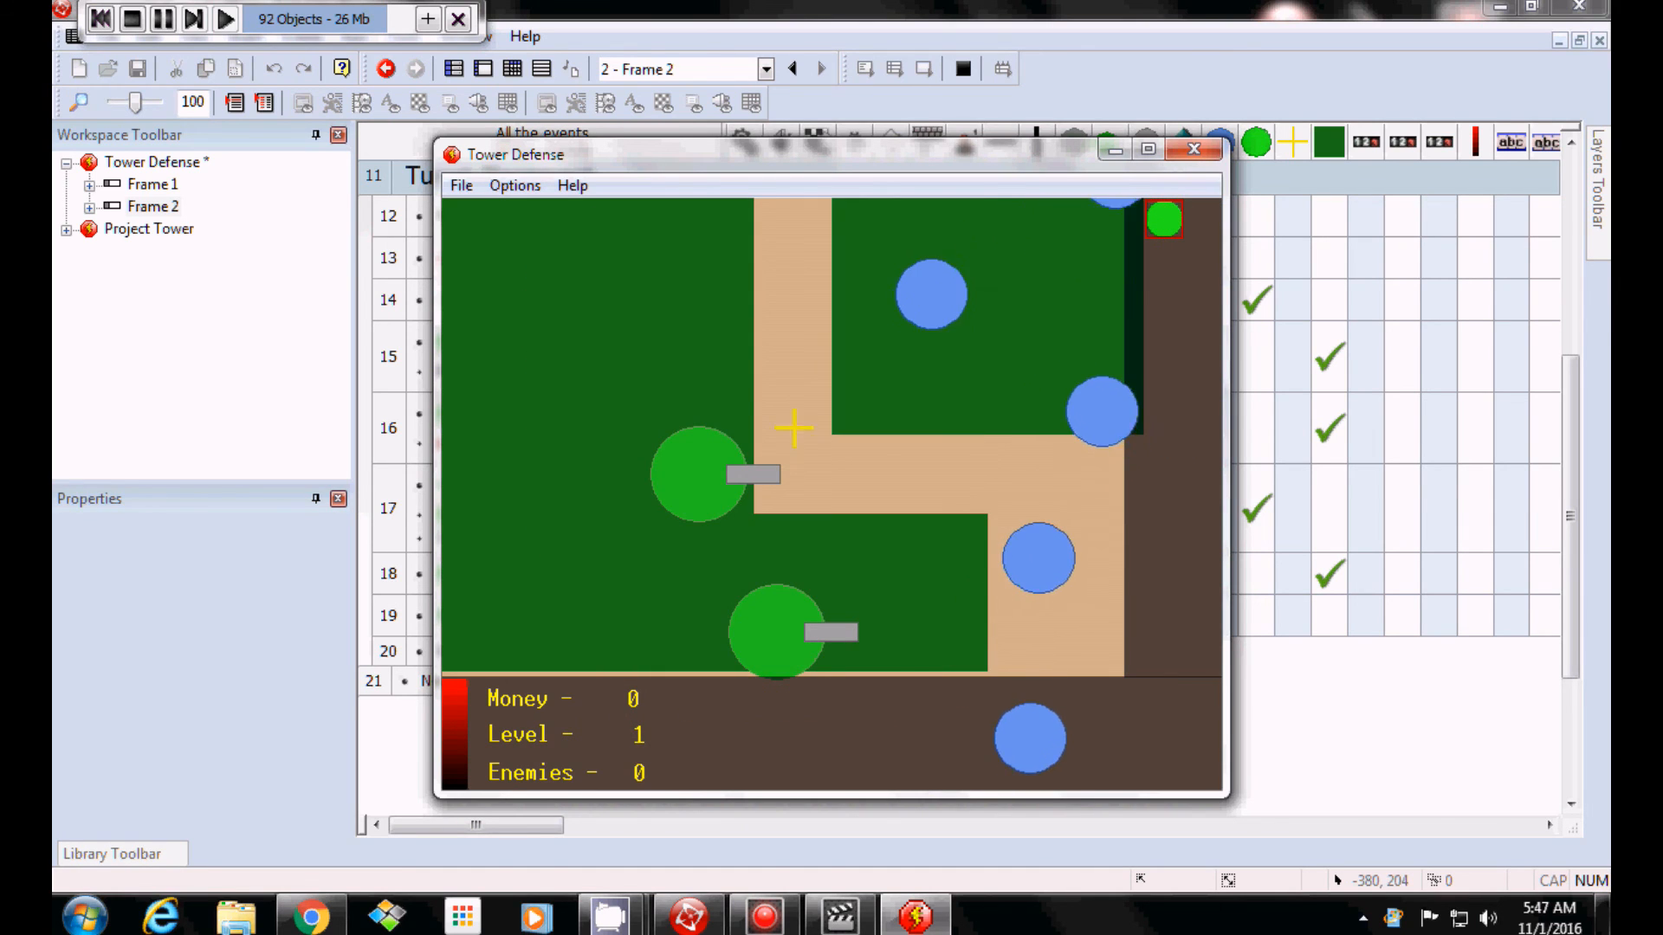
left_click(722, 487)
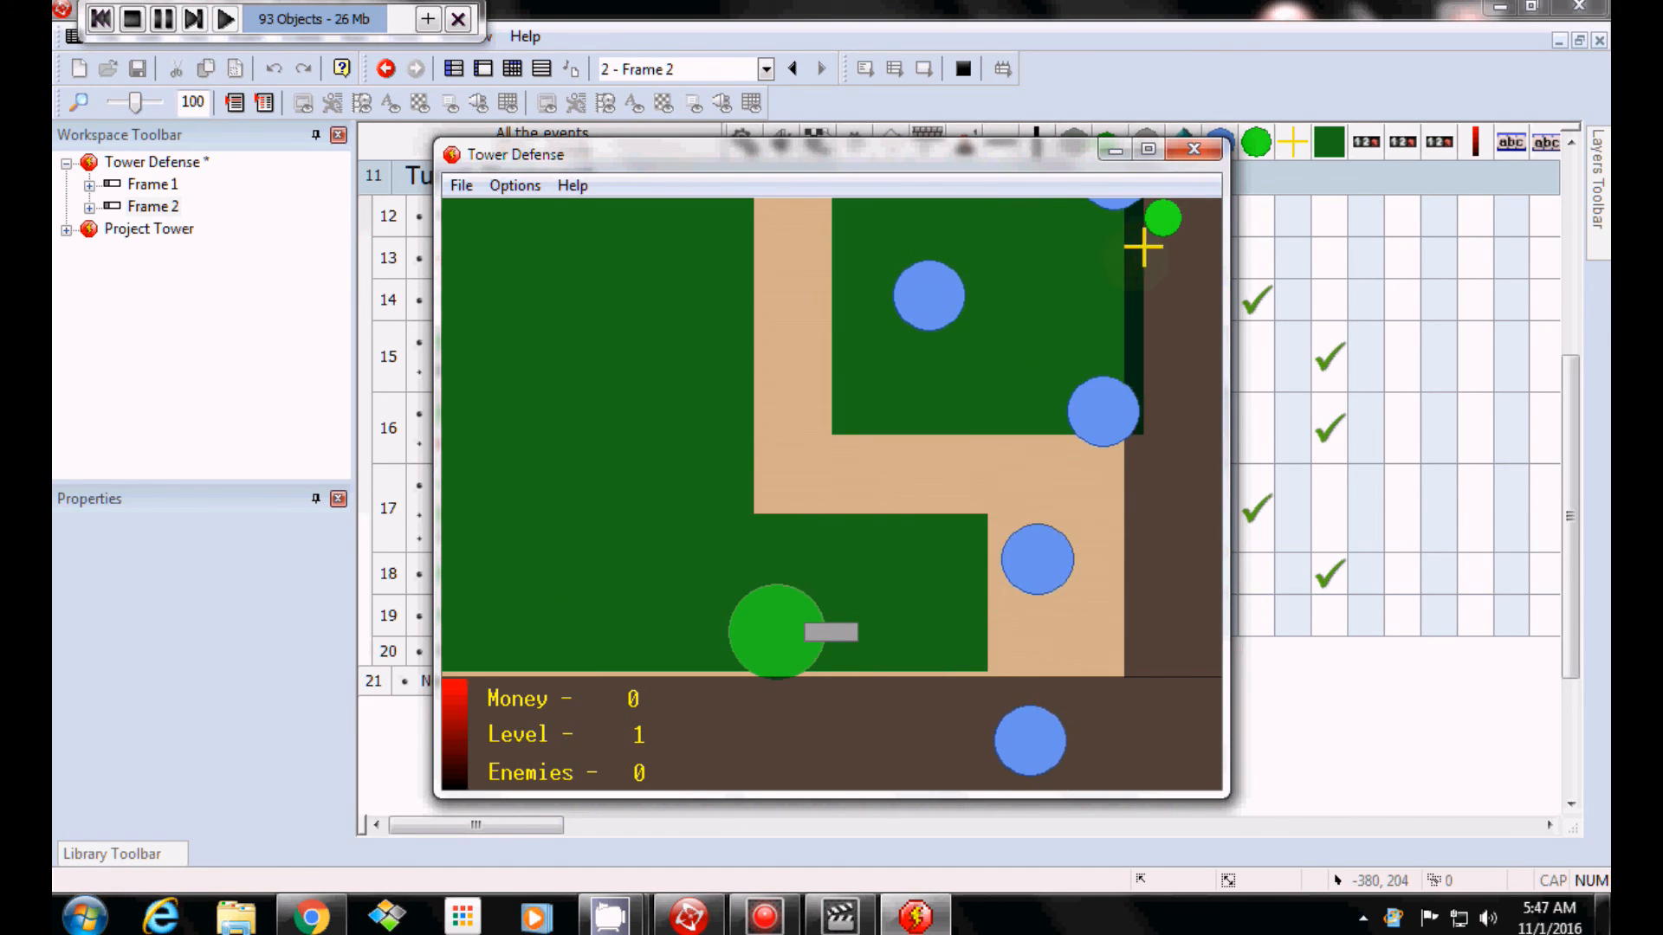
left_click(1162, 220)
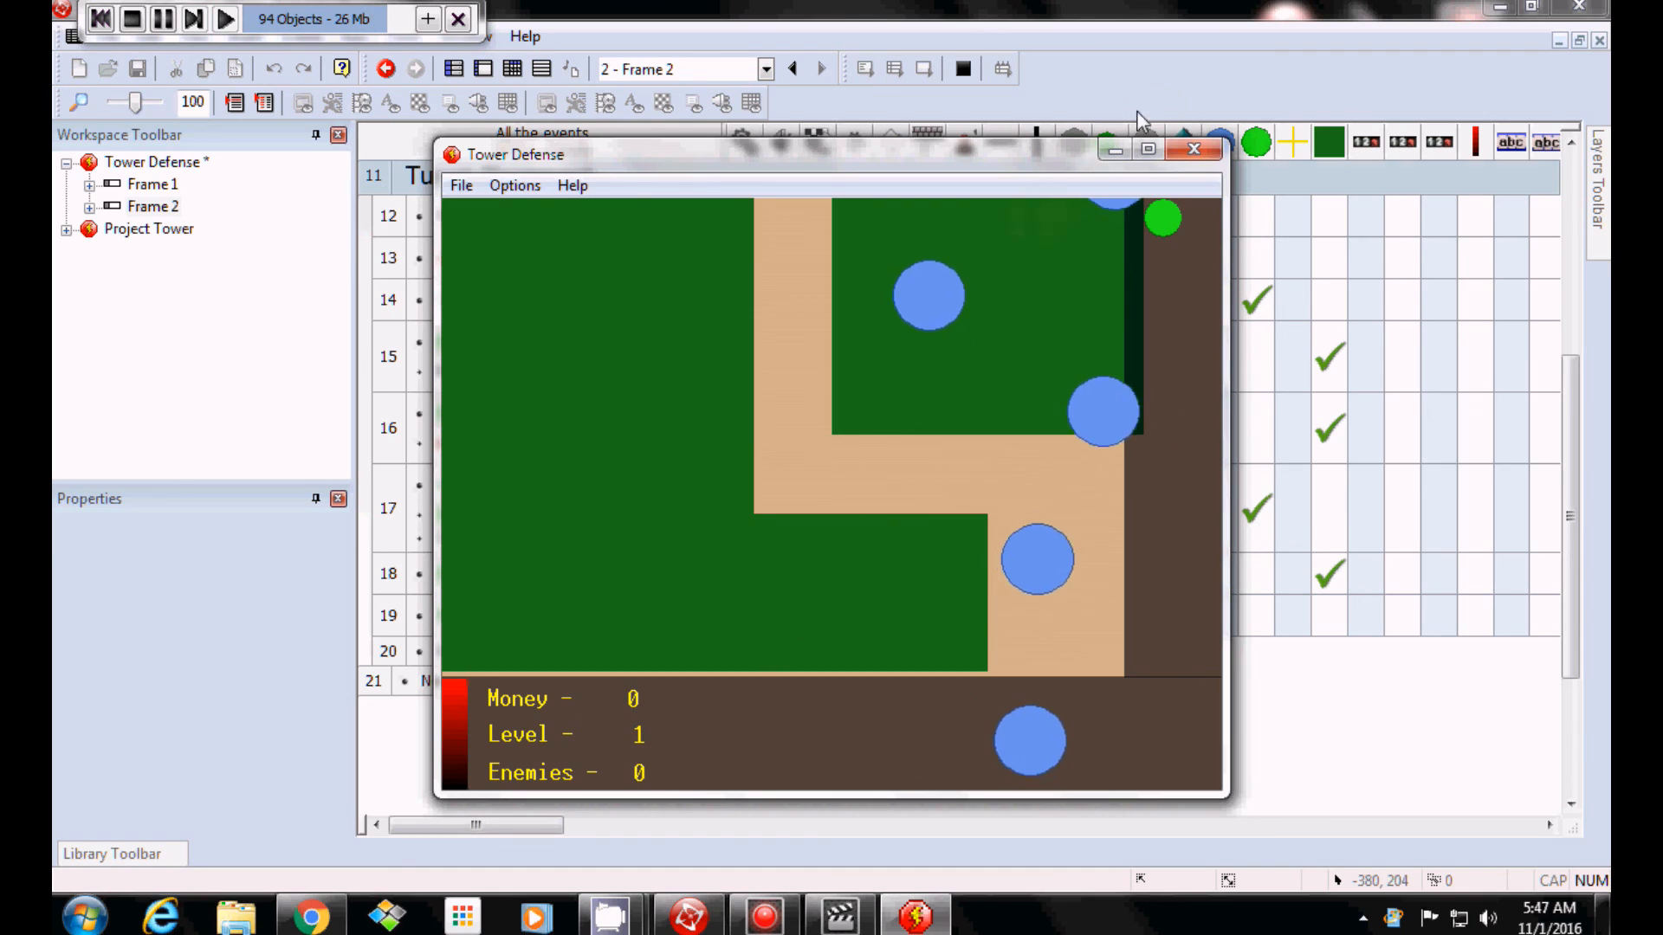
left_click(1194, 149)
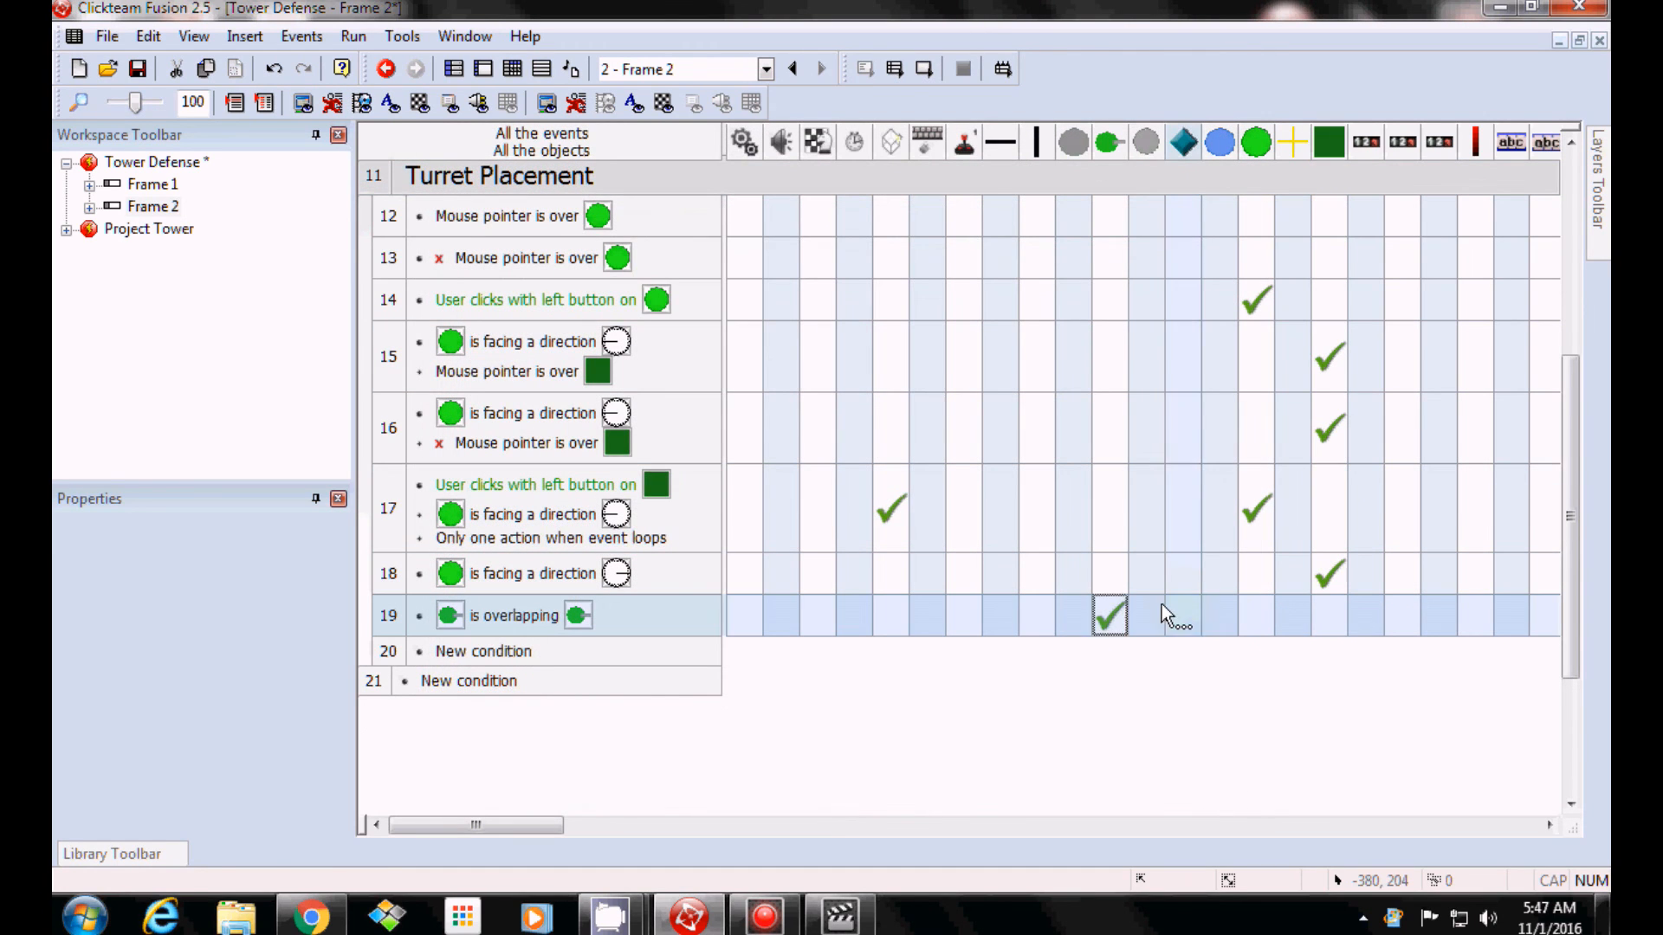
Copy the turret-overlapping-turret event's Destroy action to the Detector object.
mouse_move(1098, 626)
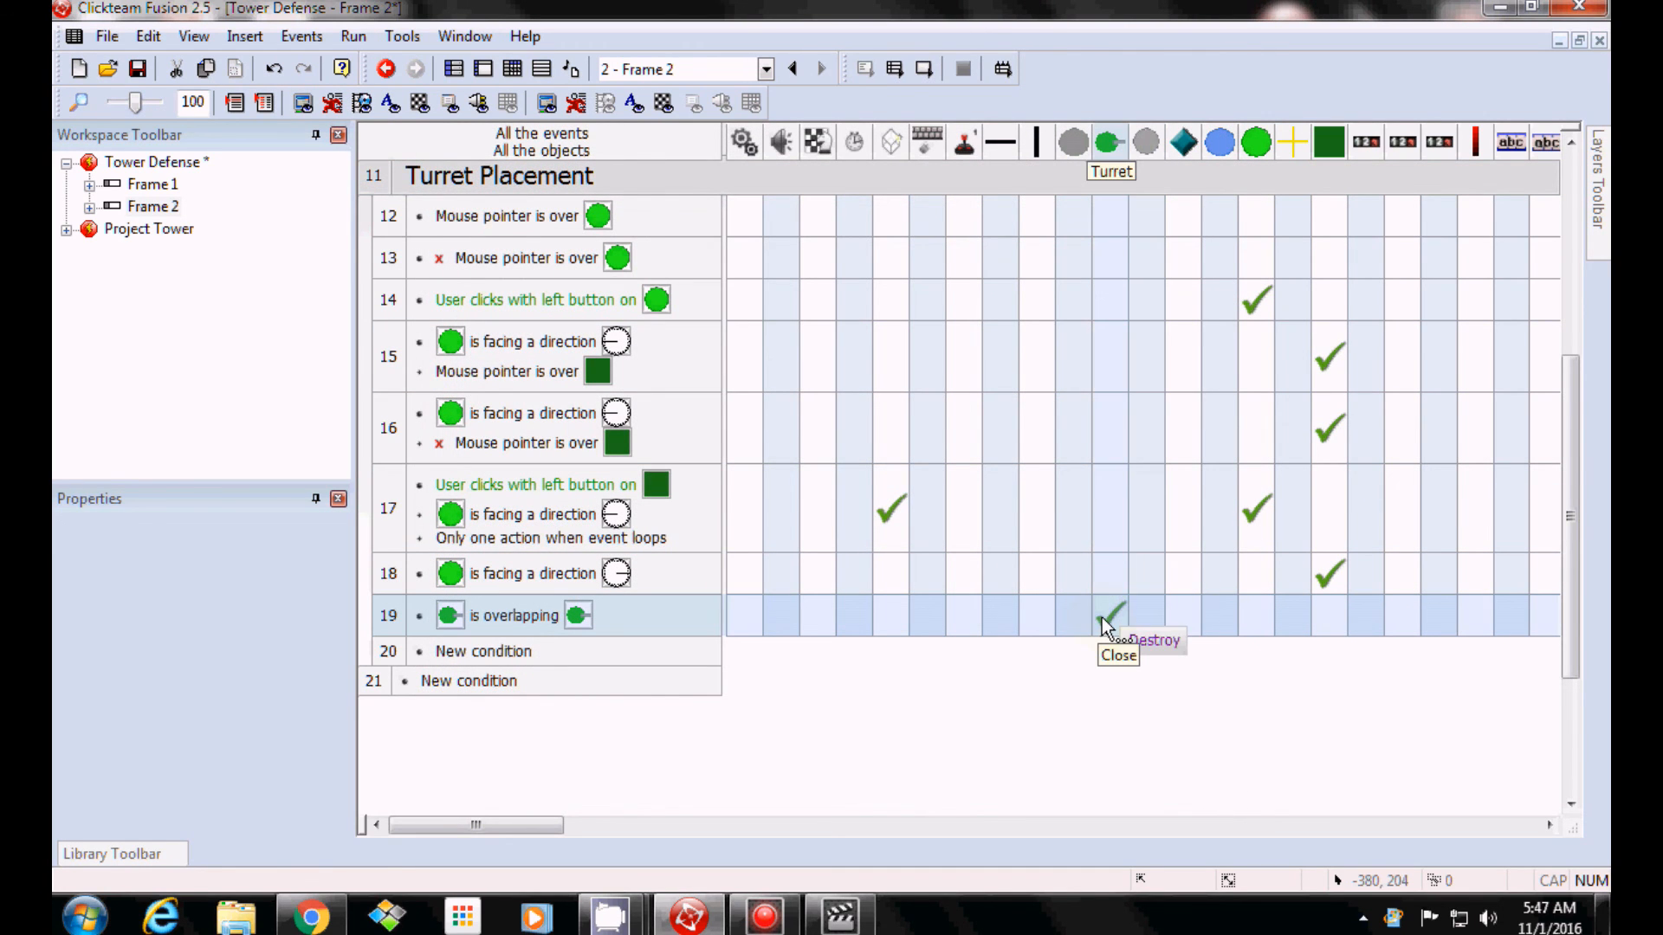
left_click_drag(1113, 621, 1084, 626)
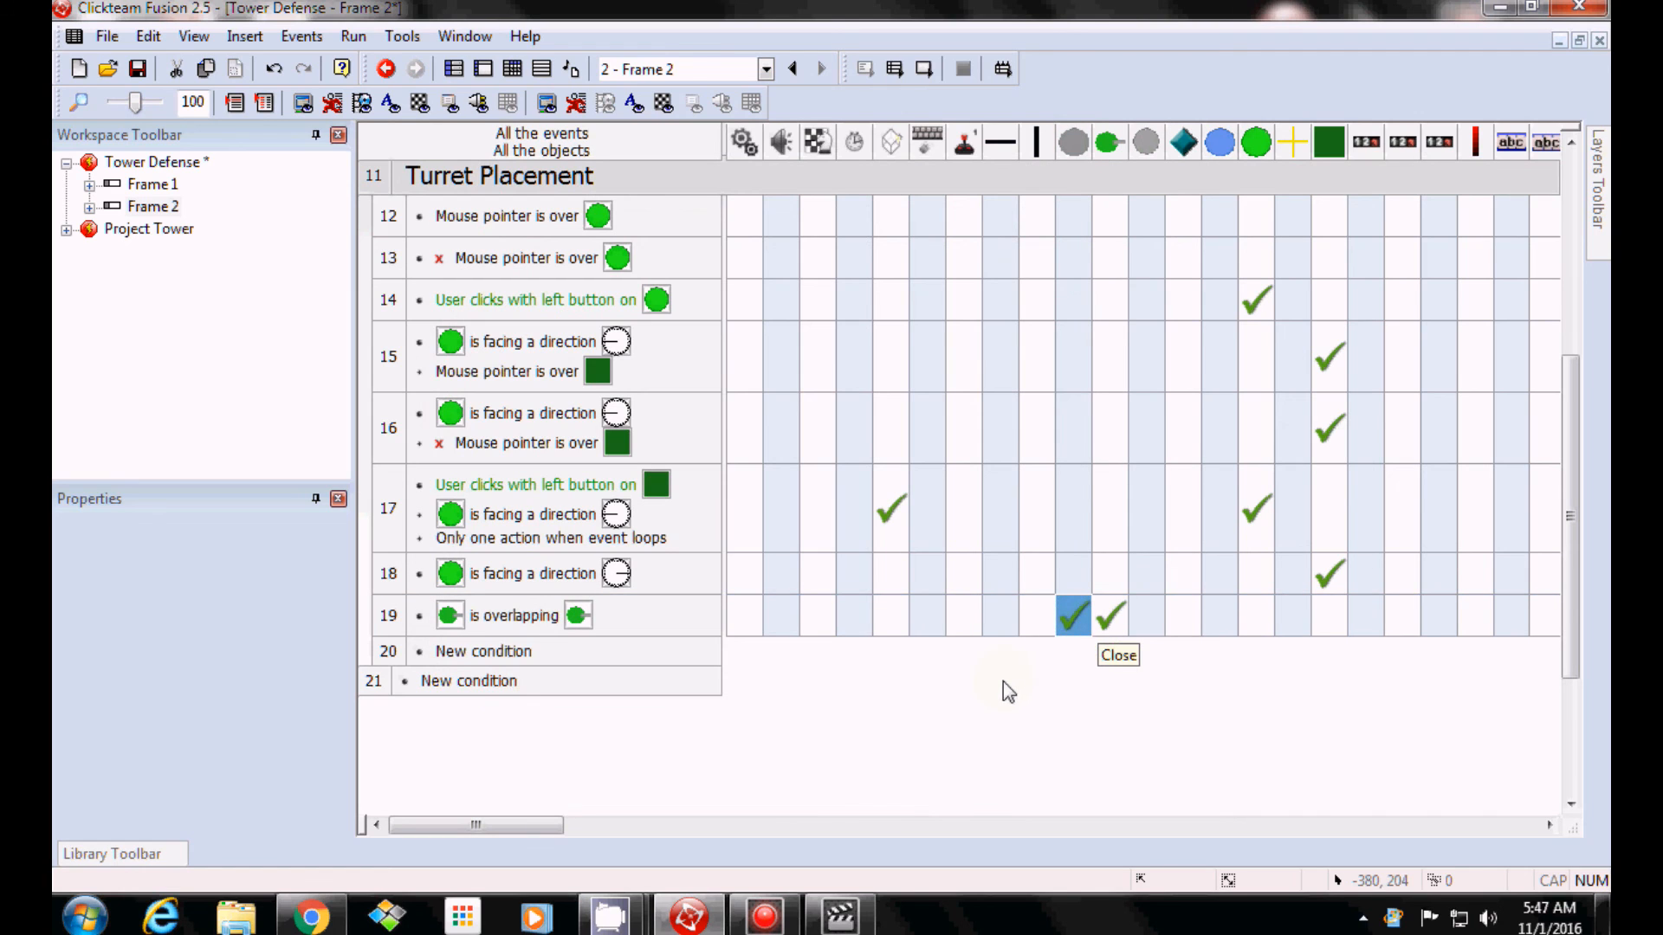
Run the current frame, place turrets on both sides of the path's bend and test stacking and re-placing on the inner-corner tile.
left_click(353, 36)
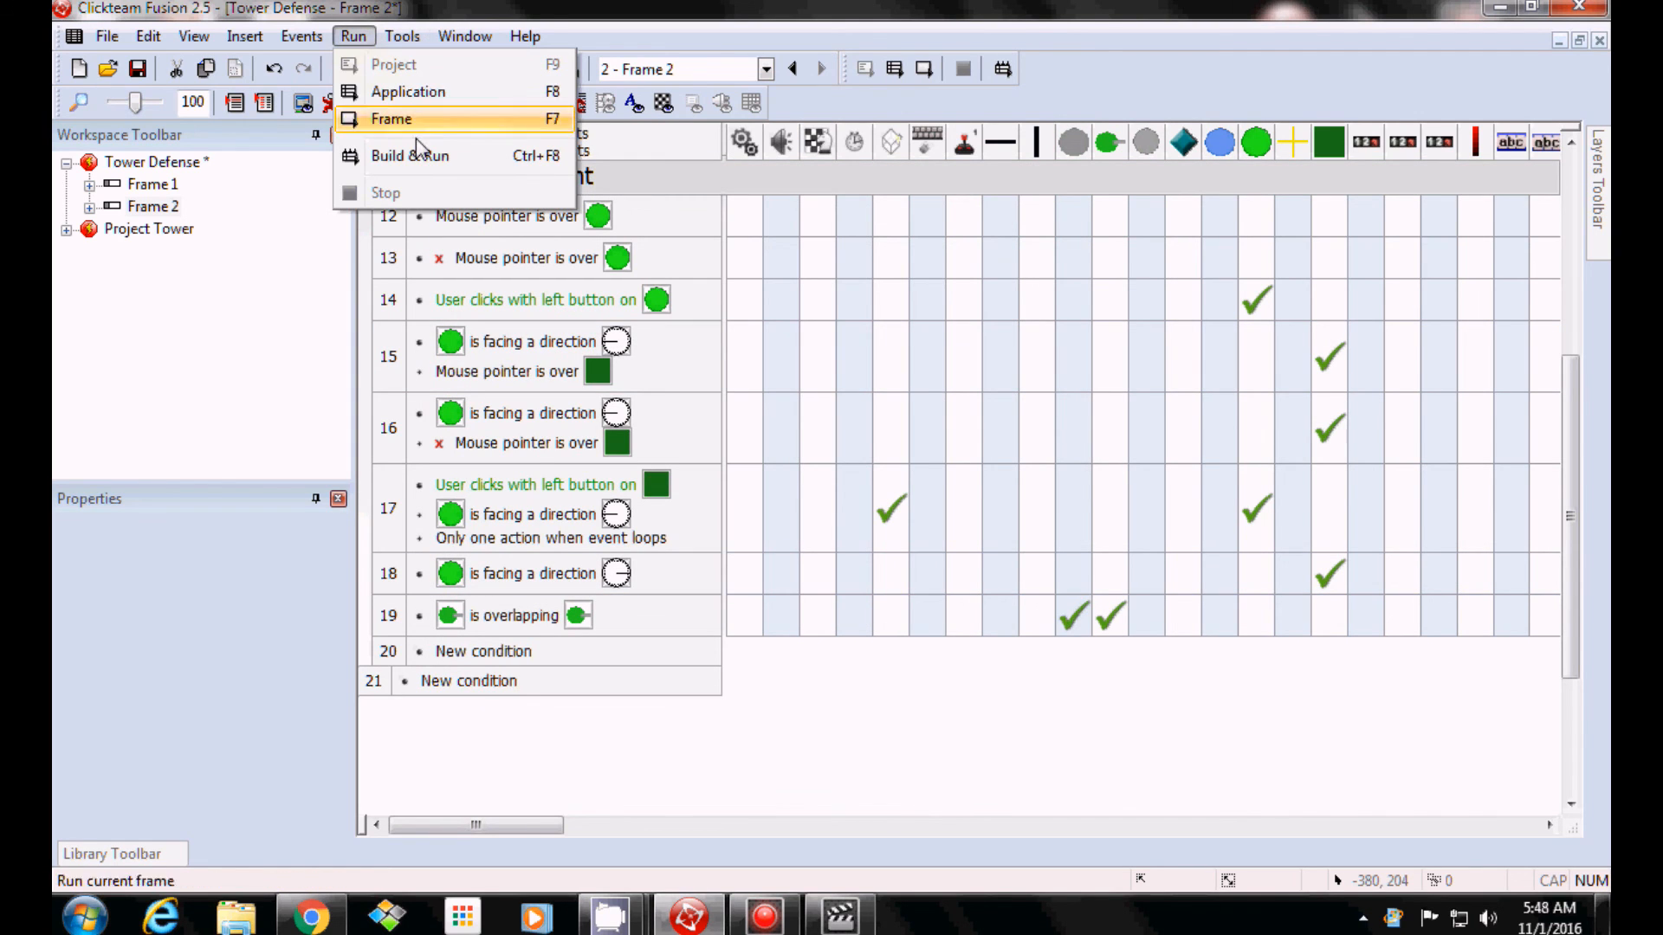
left_click(420, 130)
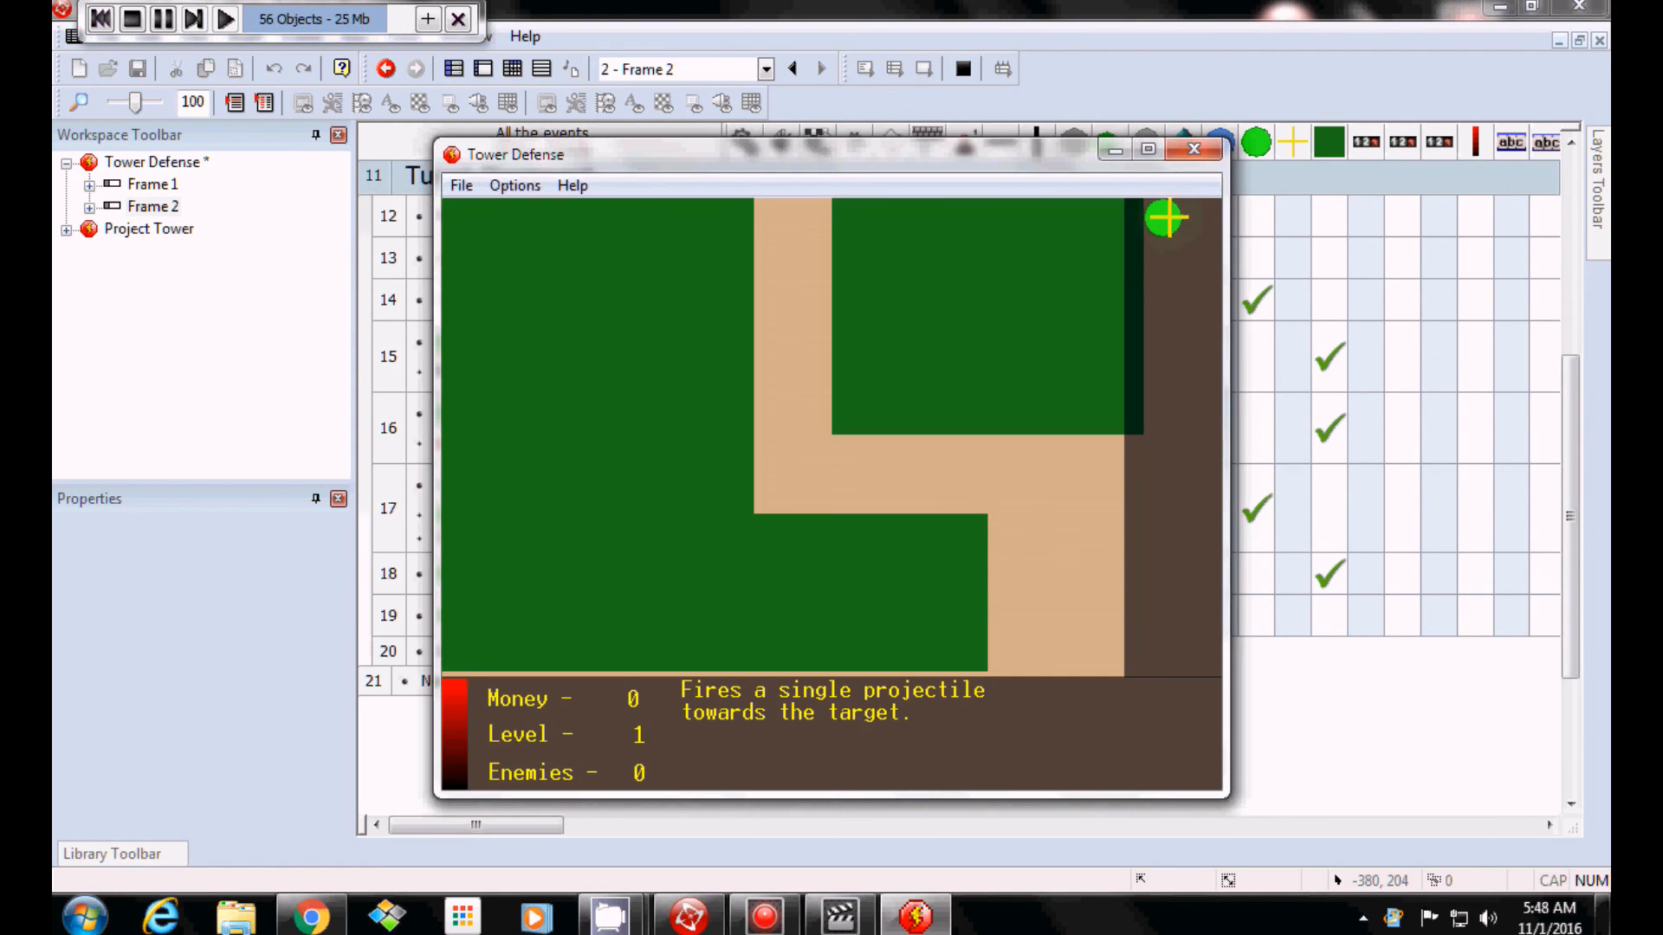
left_click(1164, 220)
left_click(856, 394)
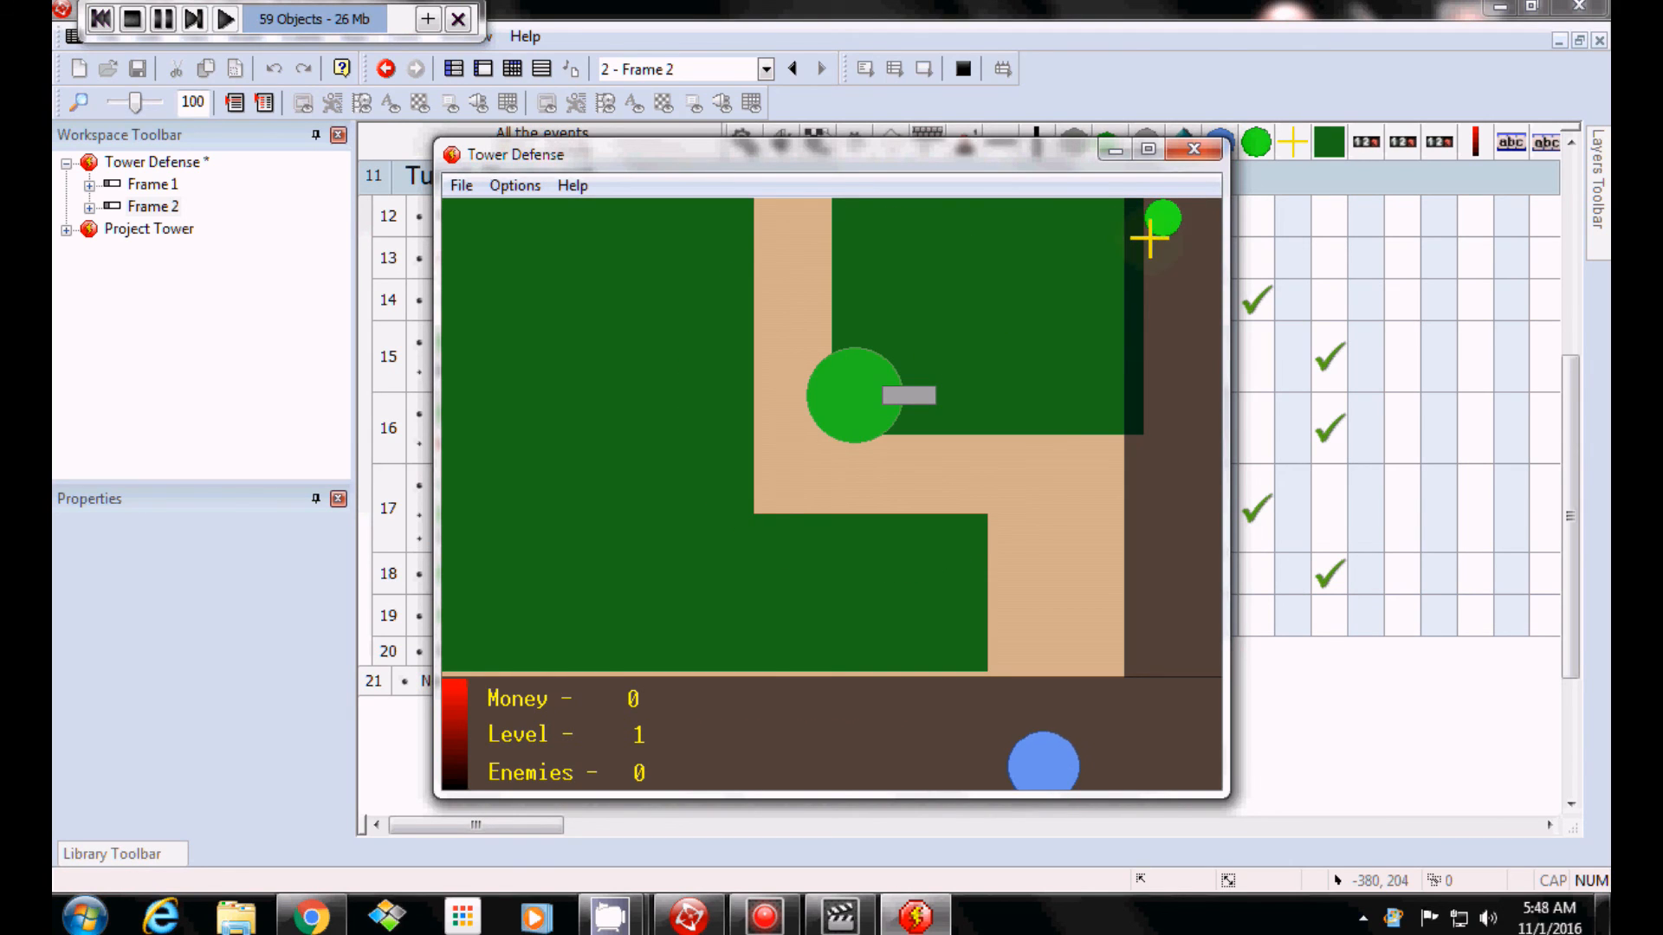
left_click(849, 555)
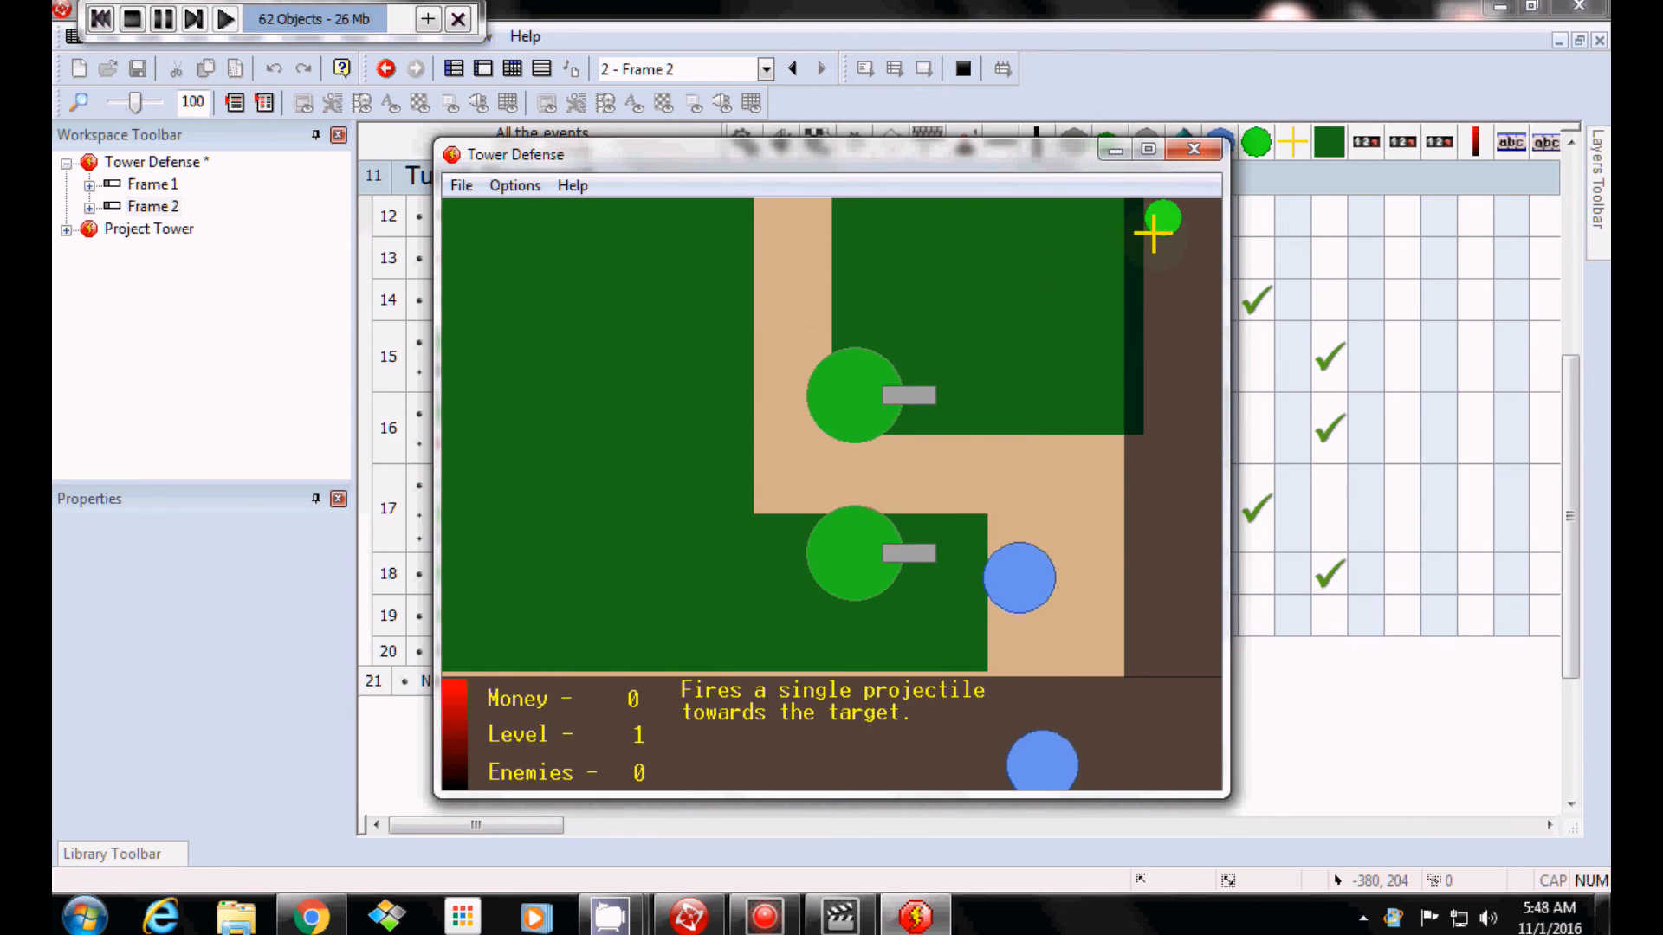
left_click(1160, 224)
left_click(860, 386)
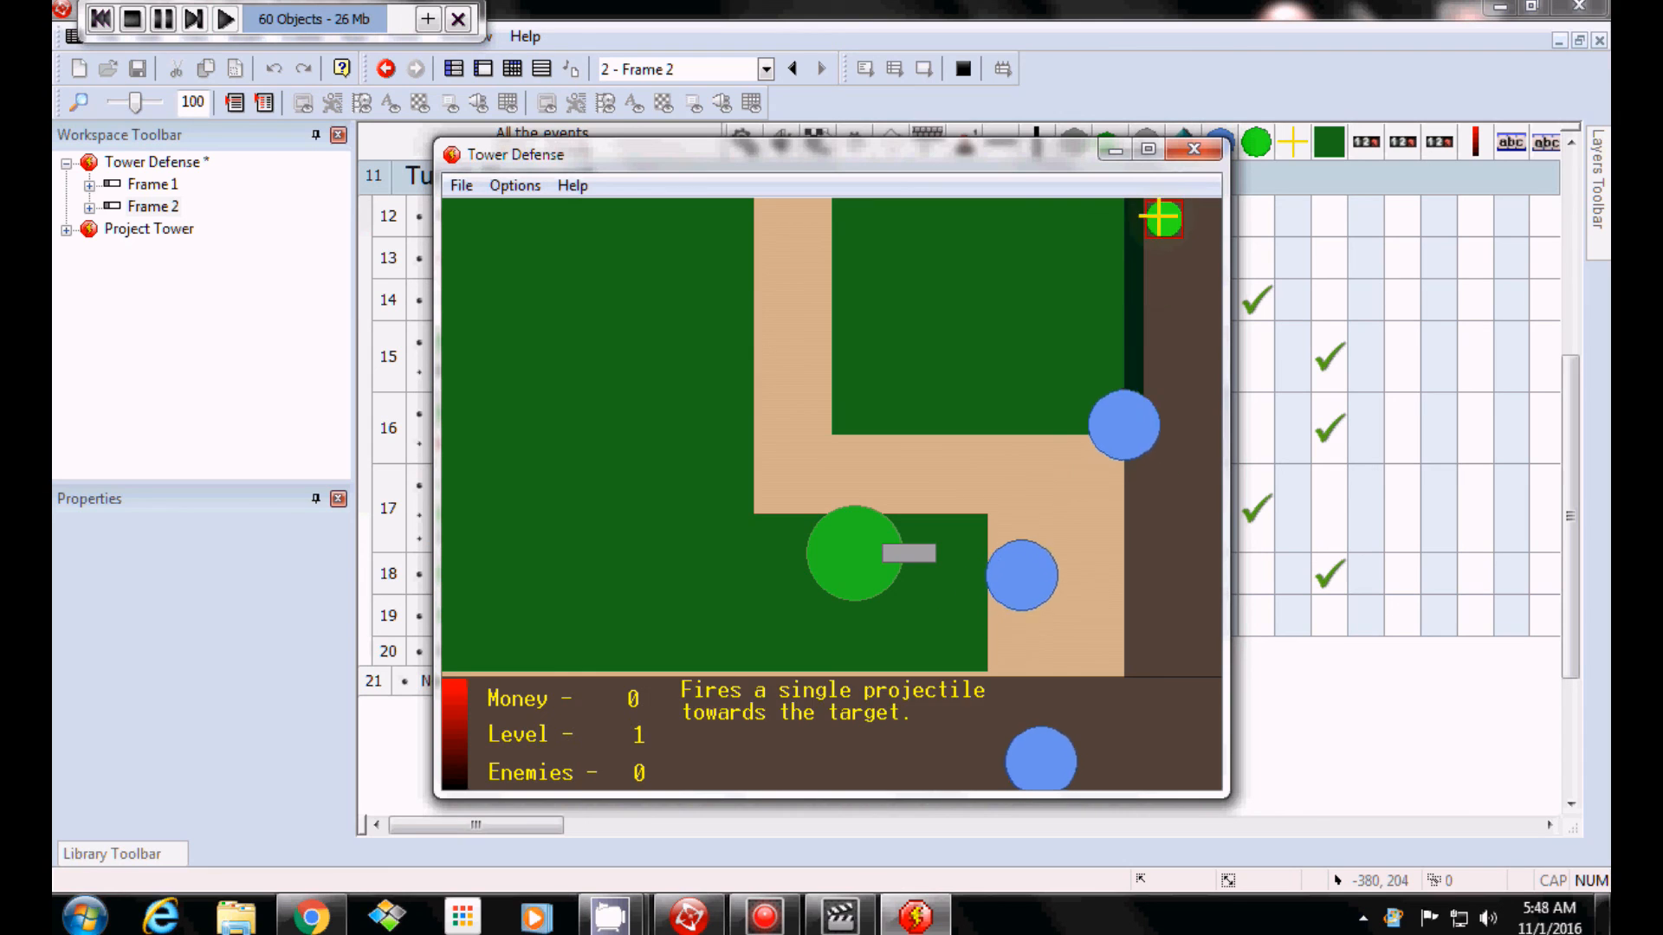
left_click(873, 383)
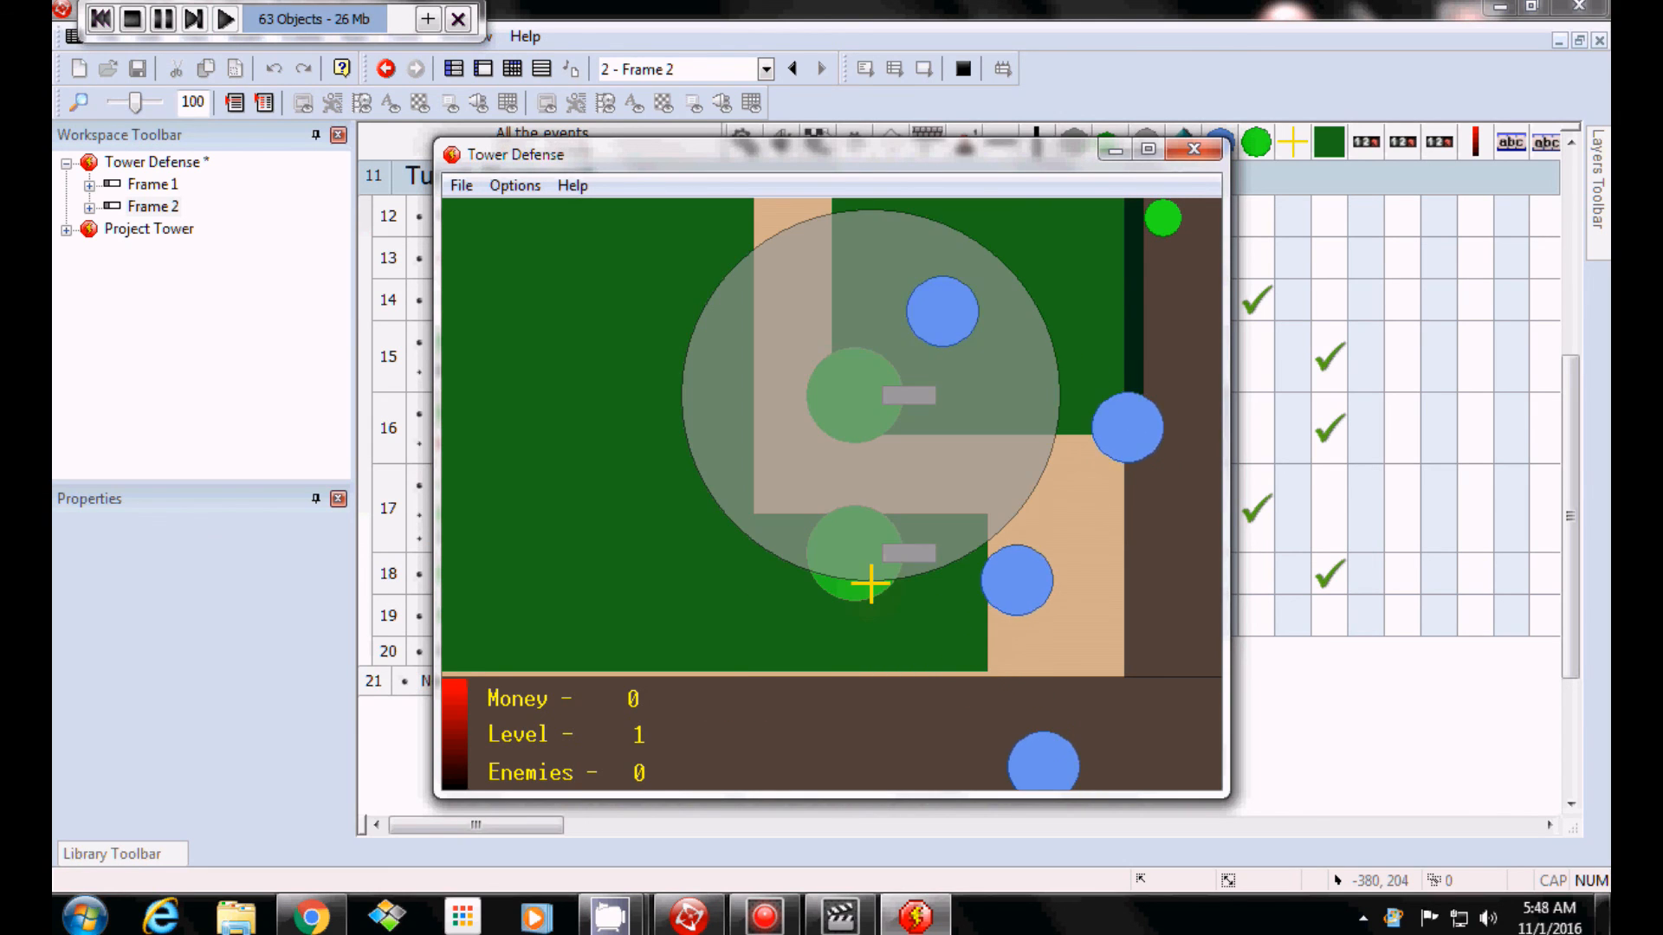
Place a turret at the path's outer edge, test stacking on the turret below the bend, and close the game.
left_click(1164, 219)
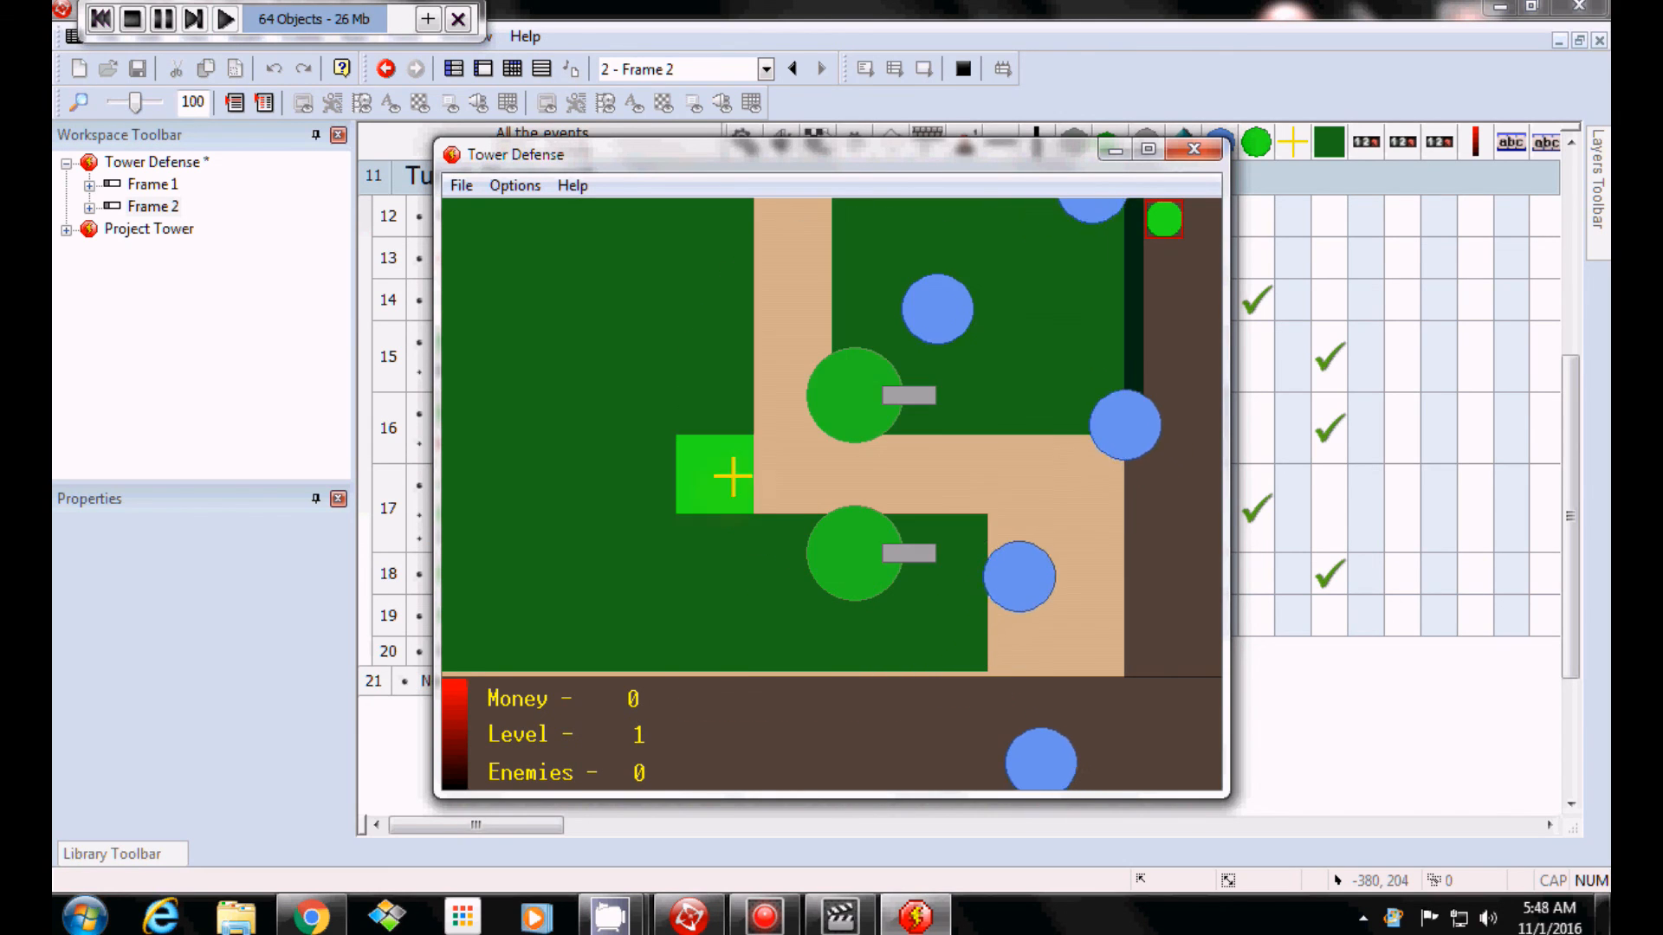
left_click(708, 509)
left_click(1163, 219)
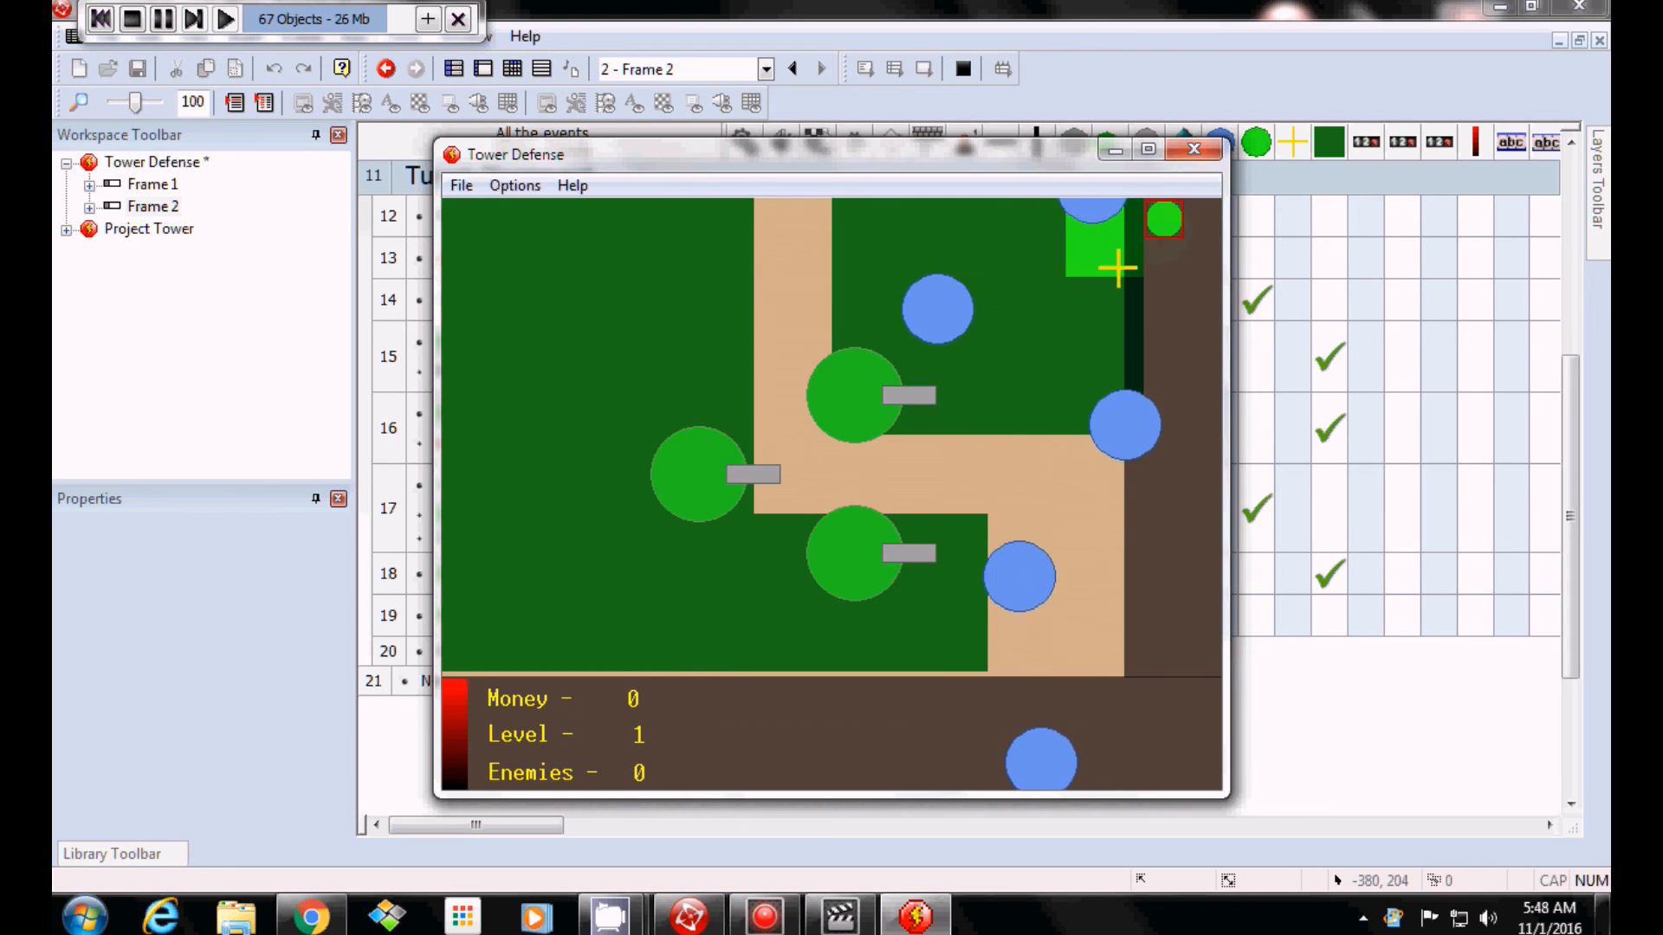
left_click(852, 567)
left_click(1163, 219)
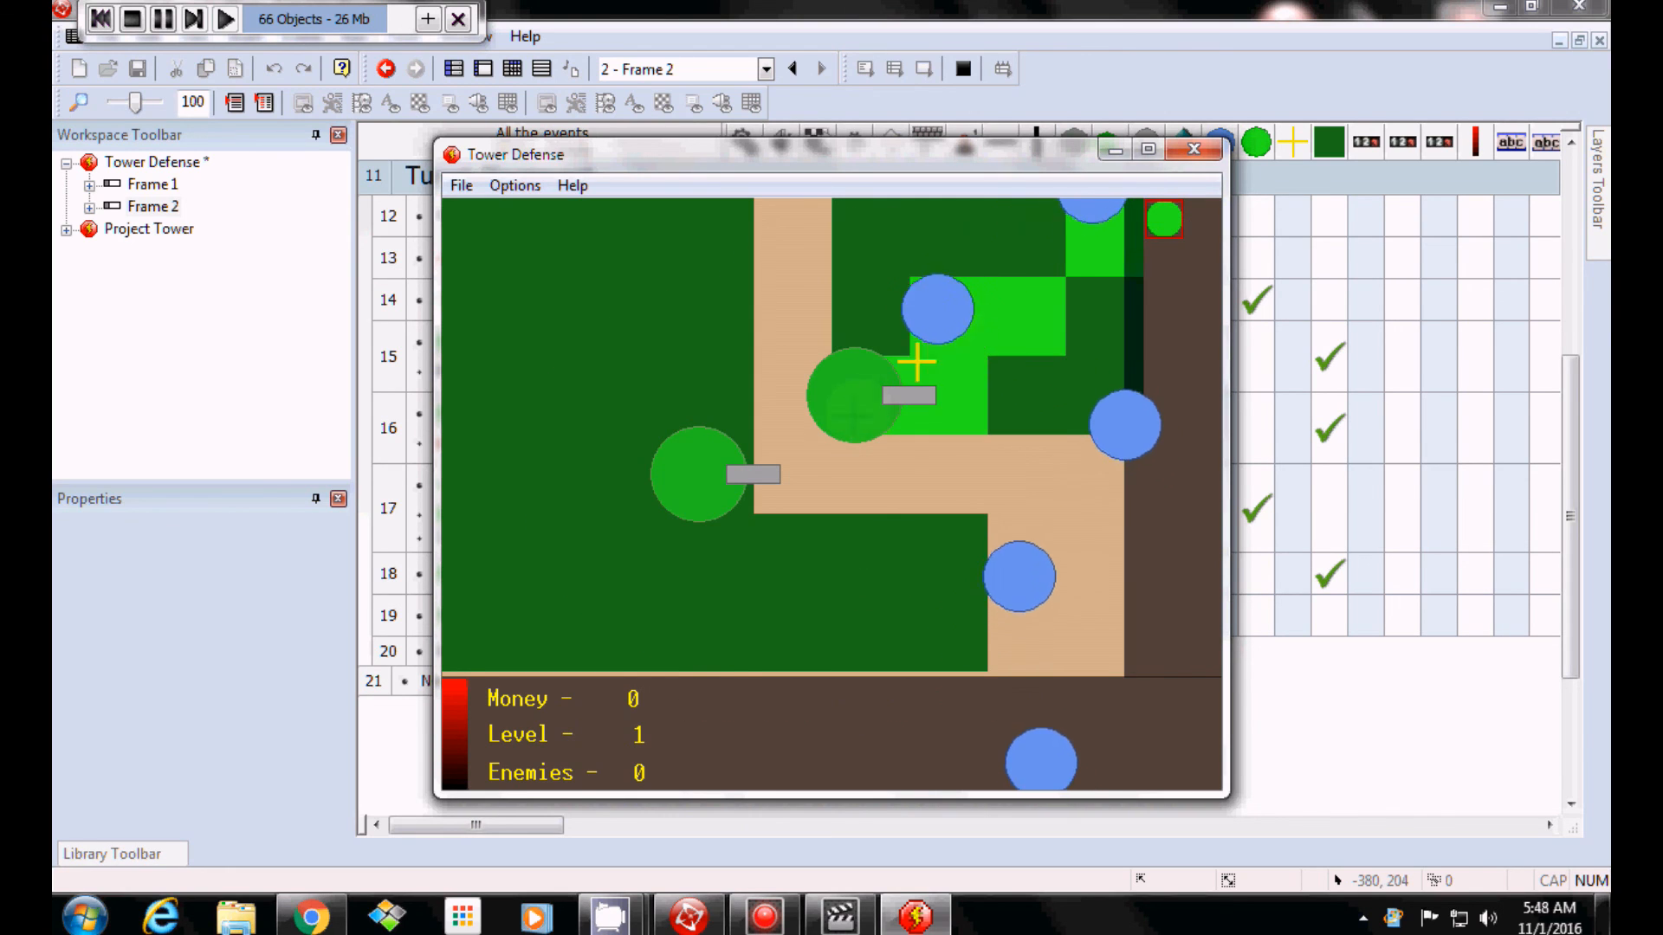
left_click(1204, 150)
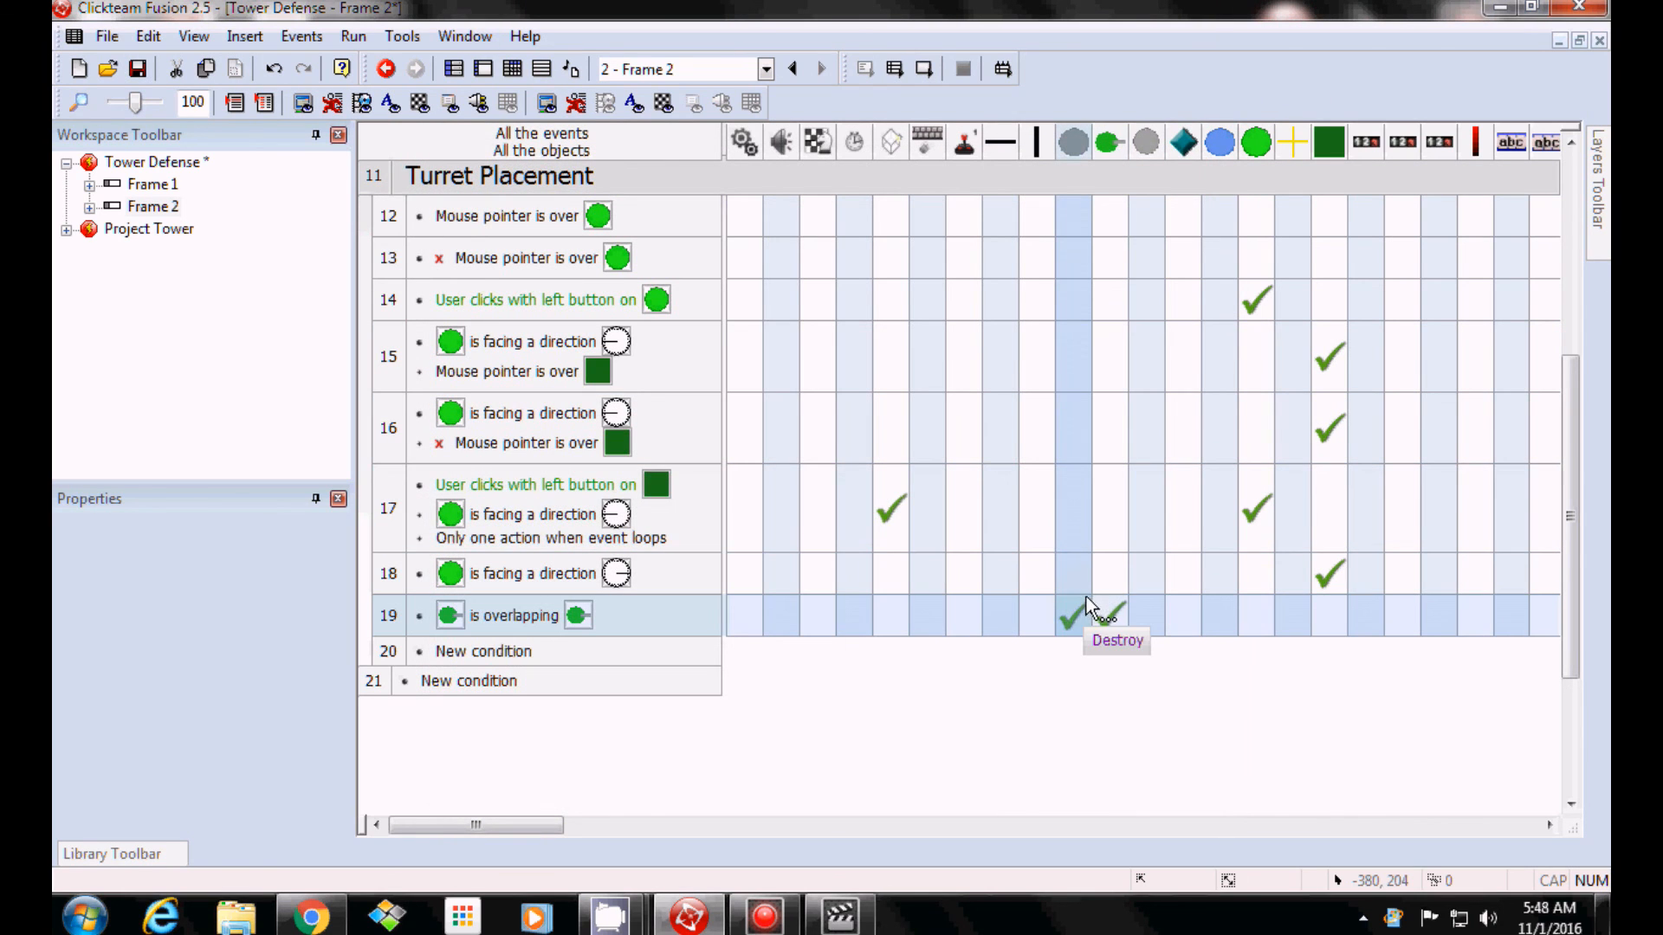
Add an event to the Turret Placement group that tests whether all Detector objects have been destroyed.
mouse_move(887, 513)
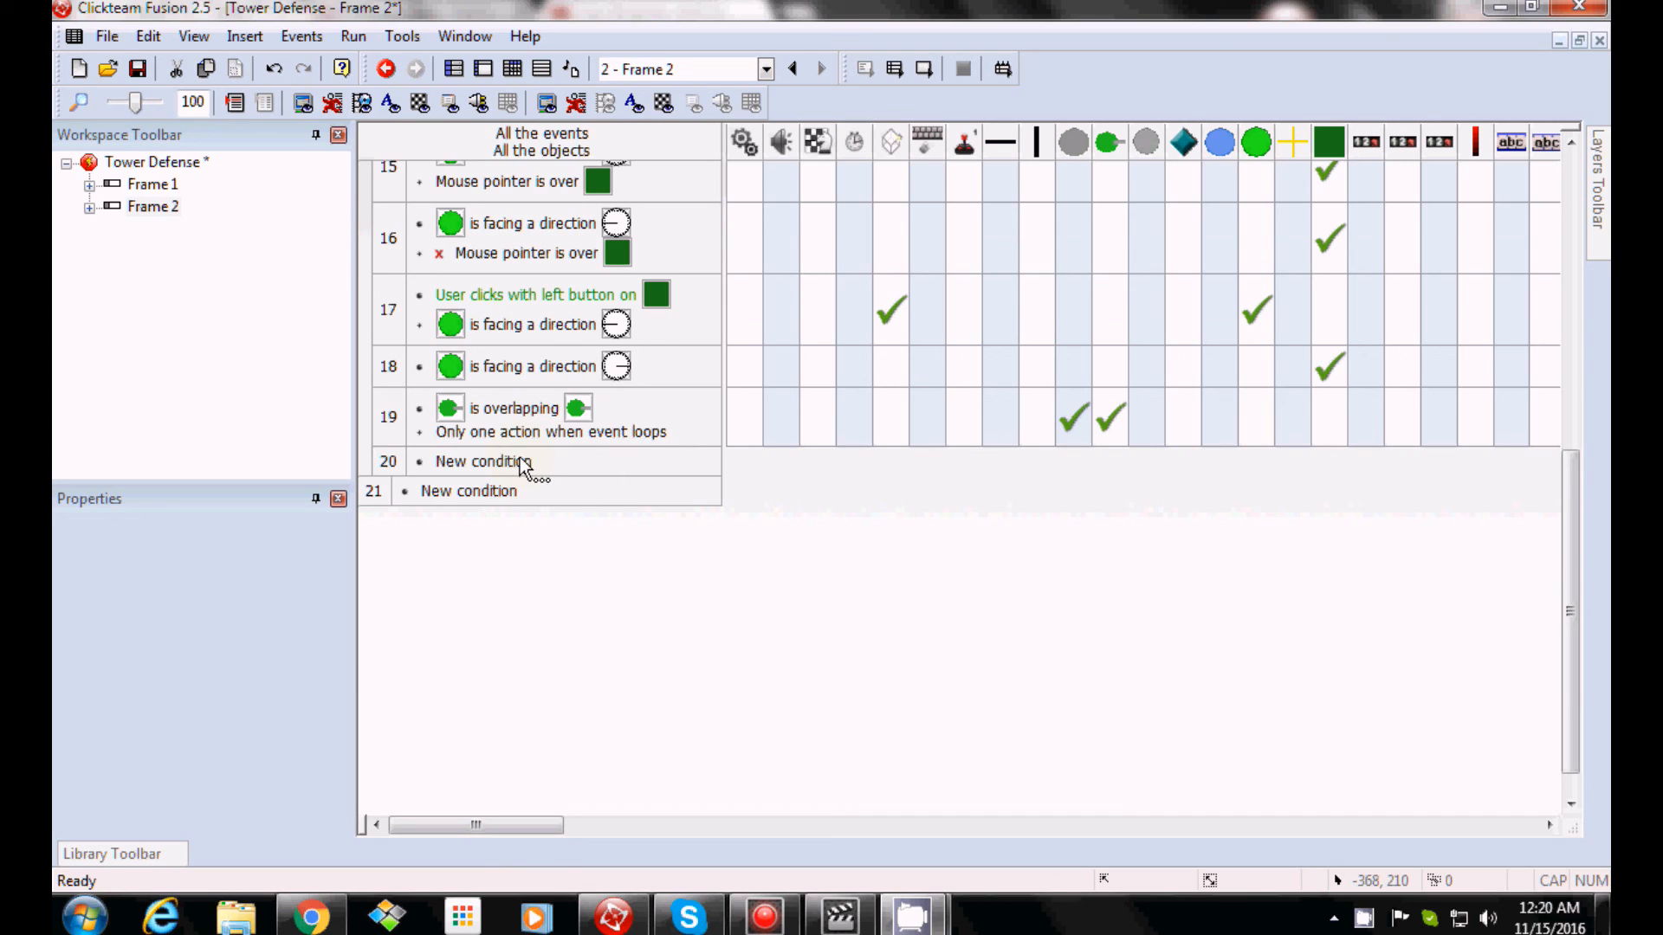
double_click(468, 461)
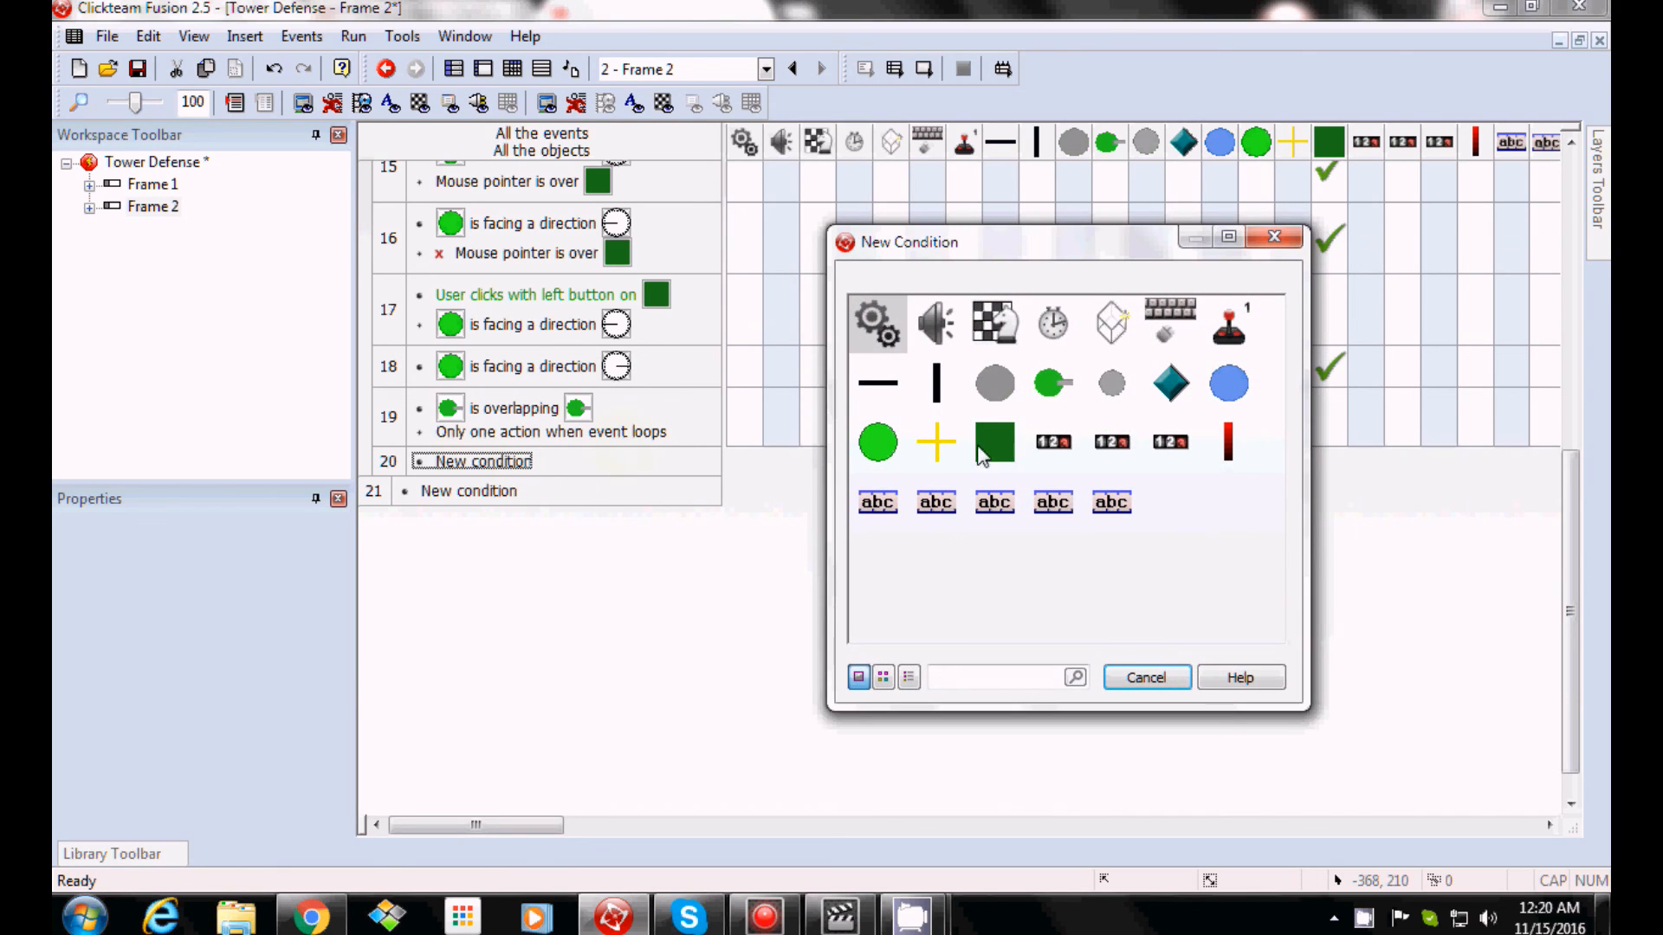
left_click(996, 387)
mouse_move(1078, 537)
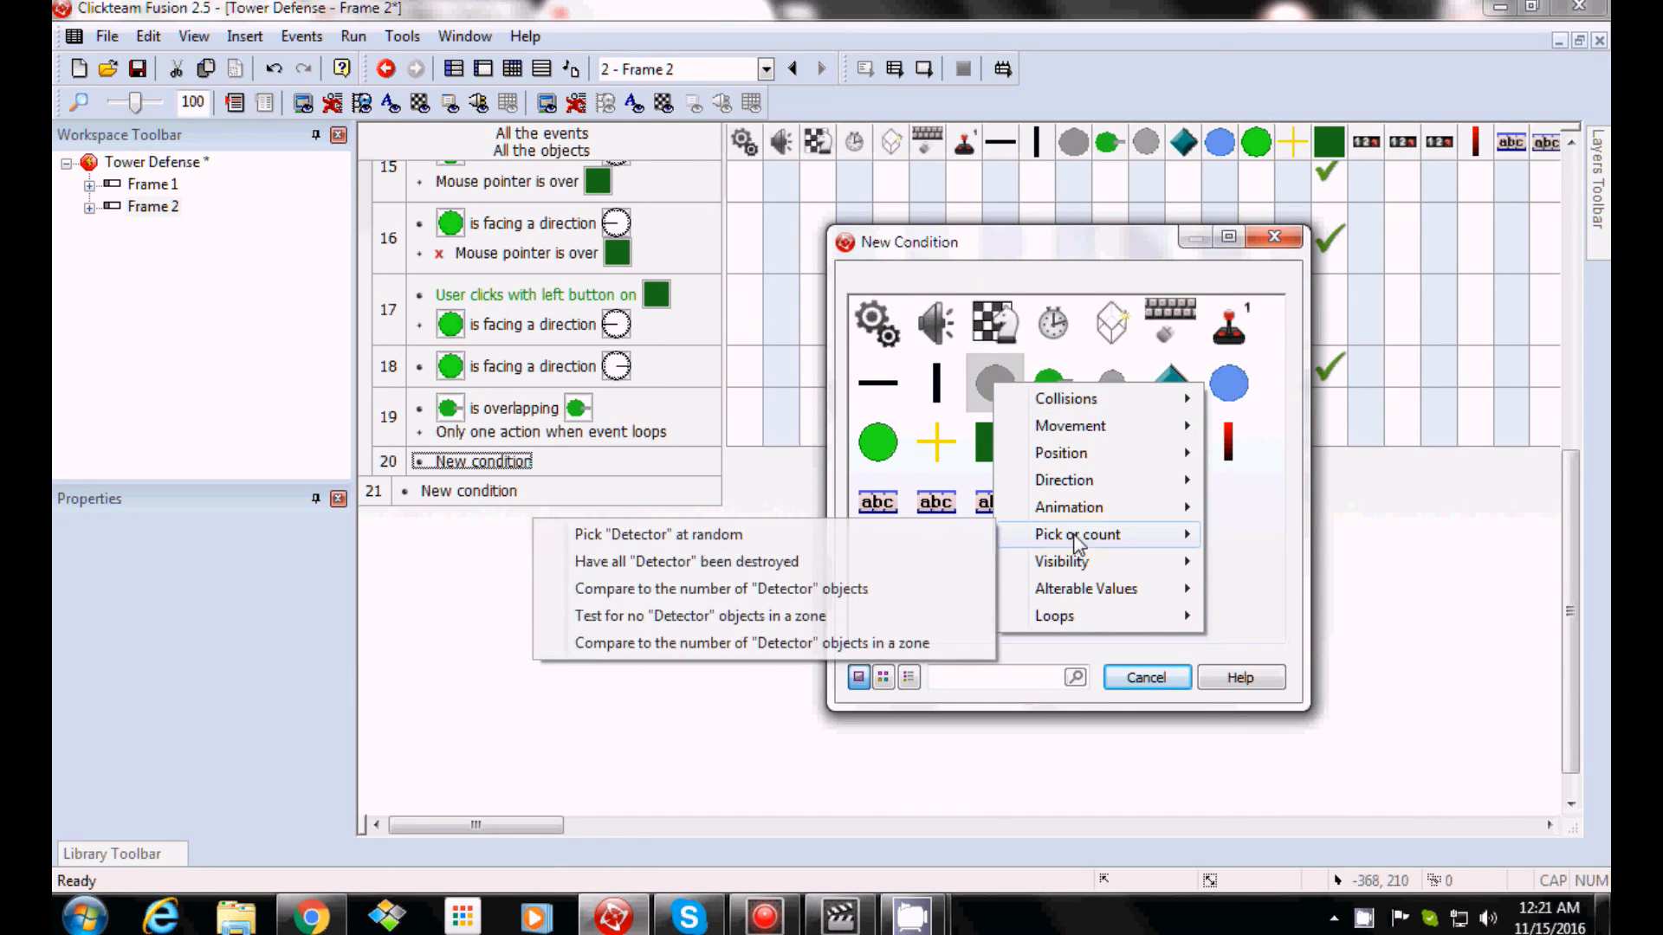
left_click(807, 569)
Add a condition to the all-detectors-destroyed event requiring the number of Turret objects to be greater than or equal to 0.
right_click(501, 467)
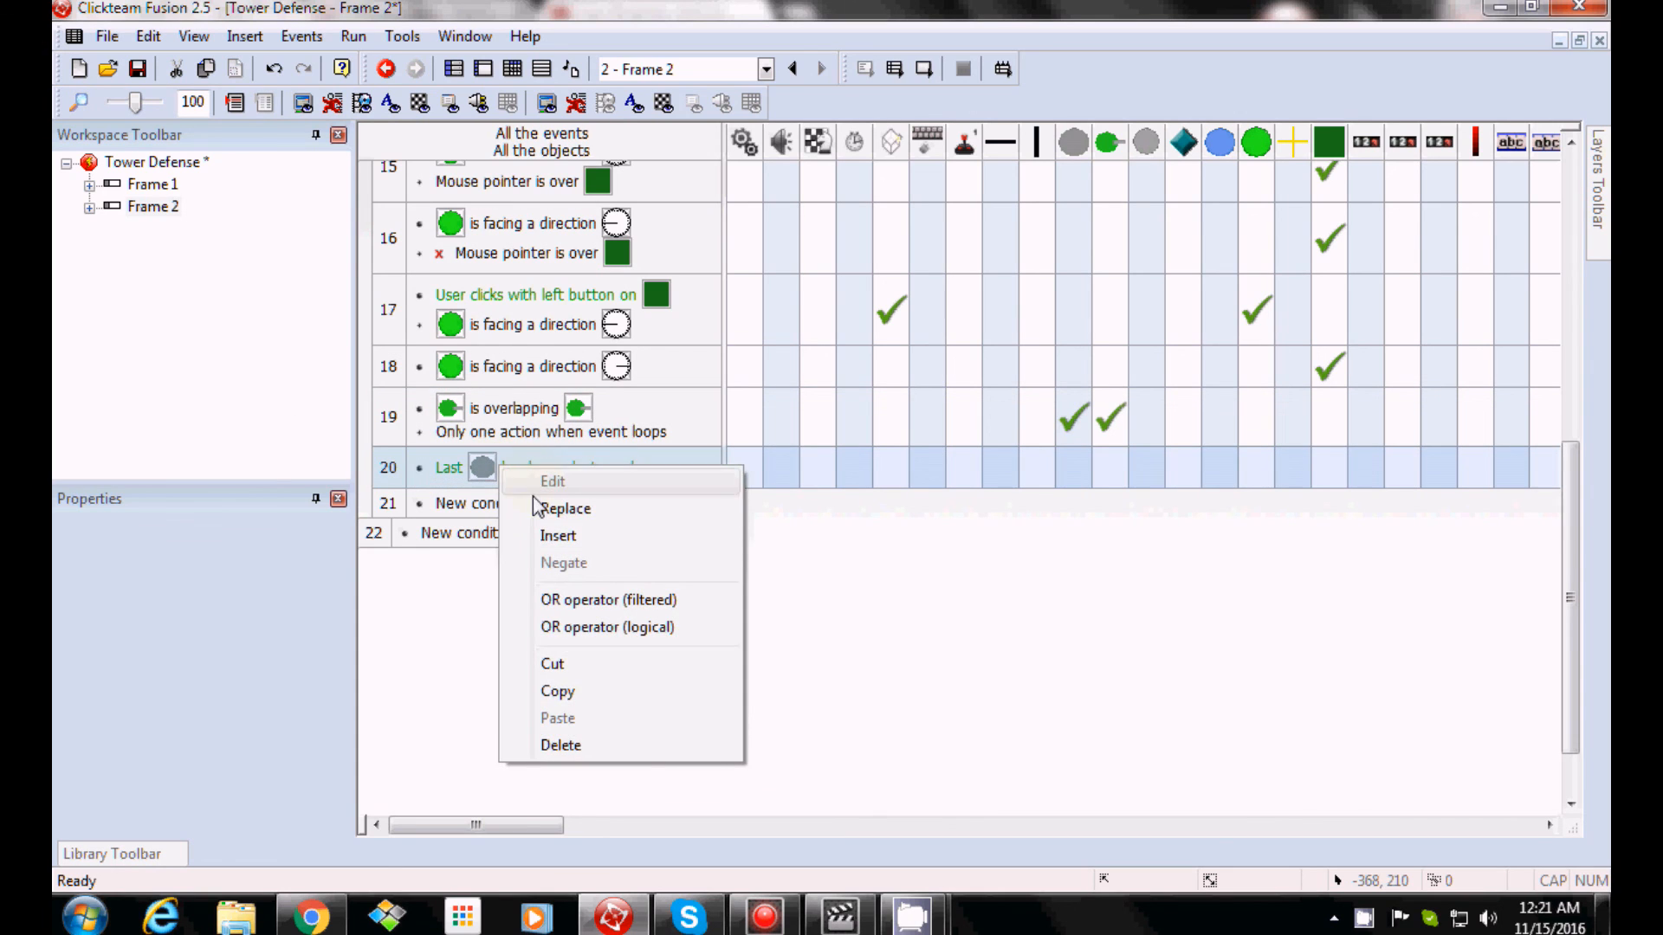
left_click(557, 535)
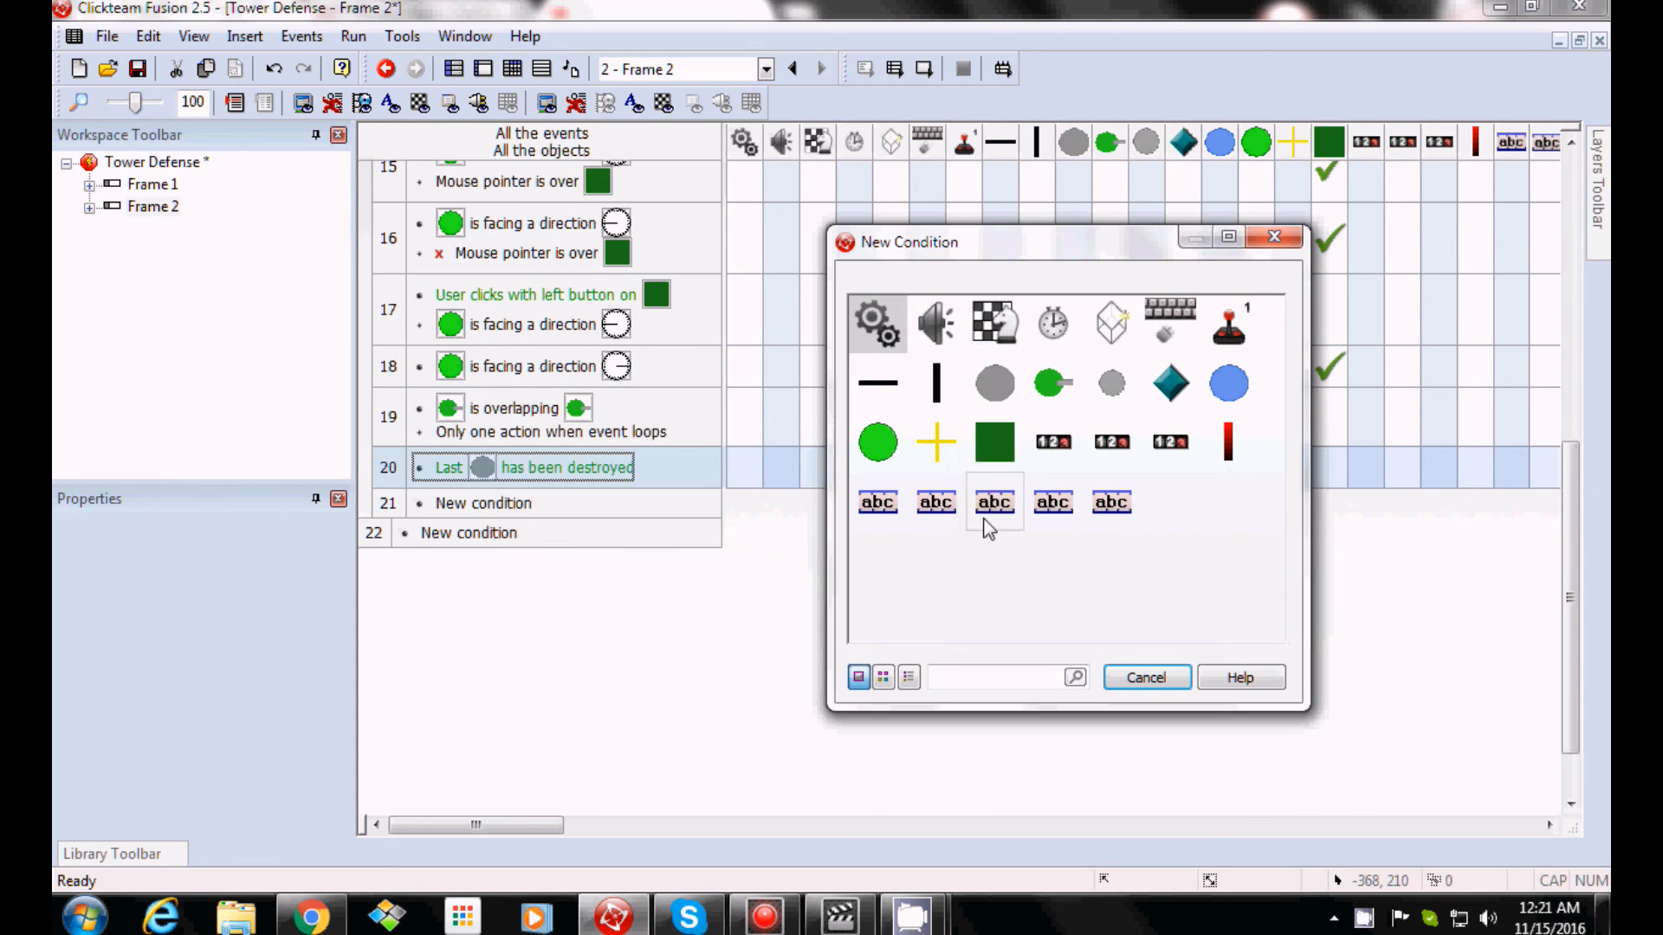
left_click(1052, 389)
mouse_move(1152, 531)
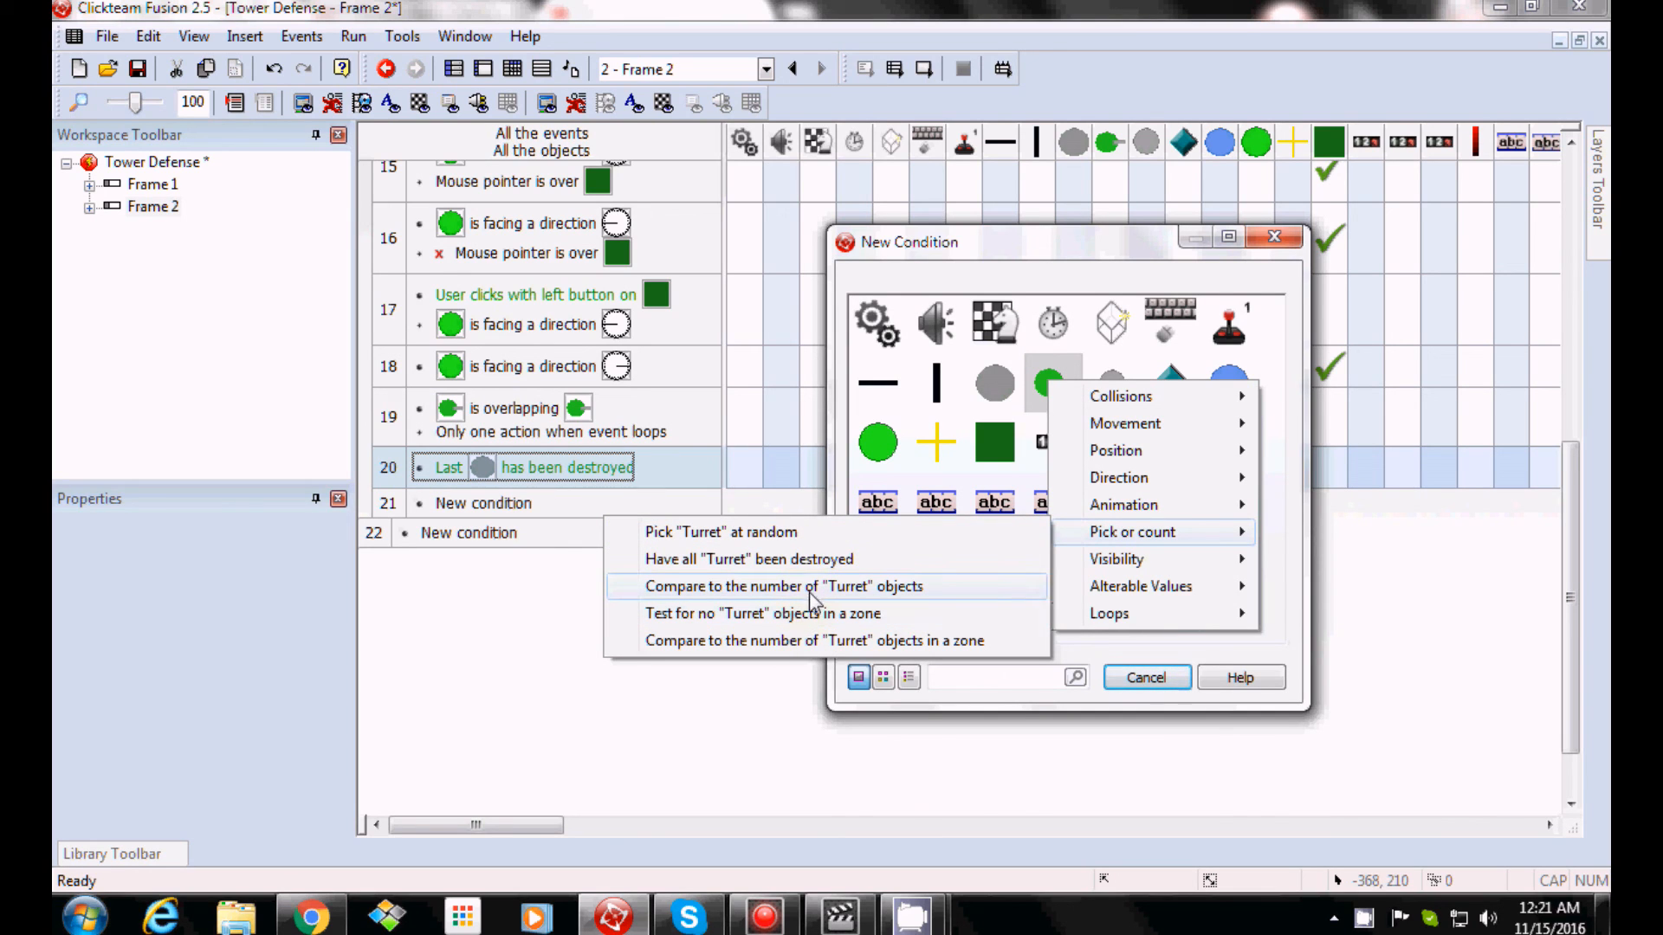
left_click(901, 591)
left_click(859, 230)
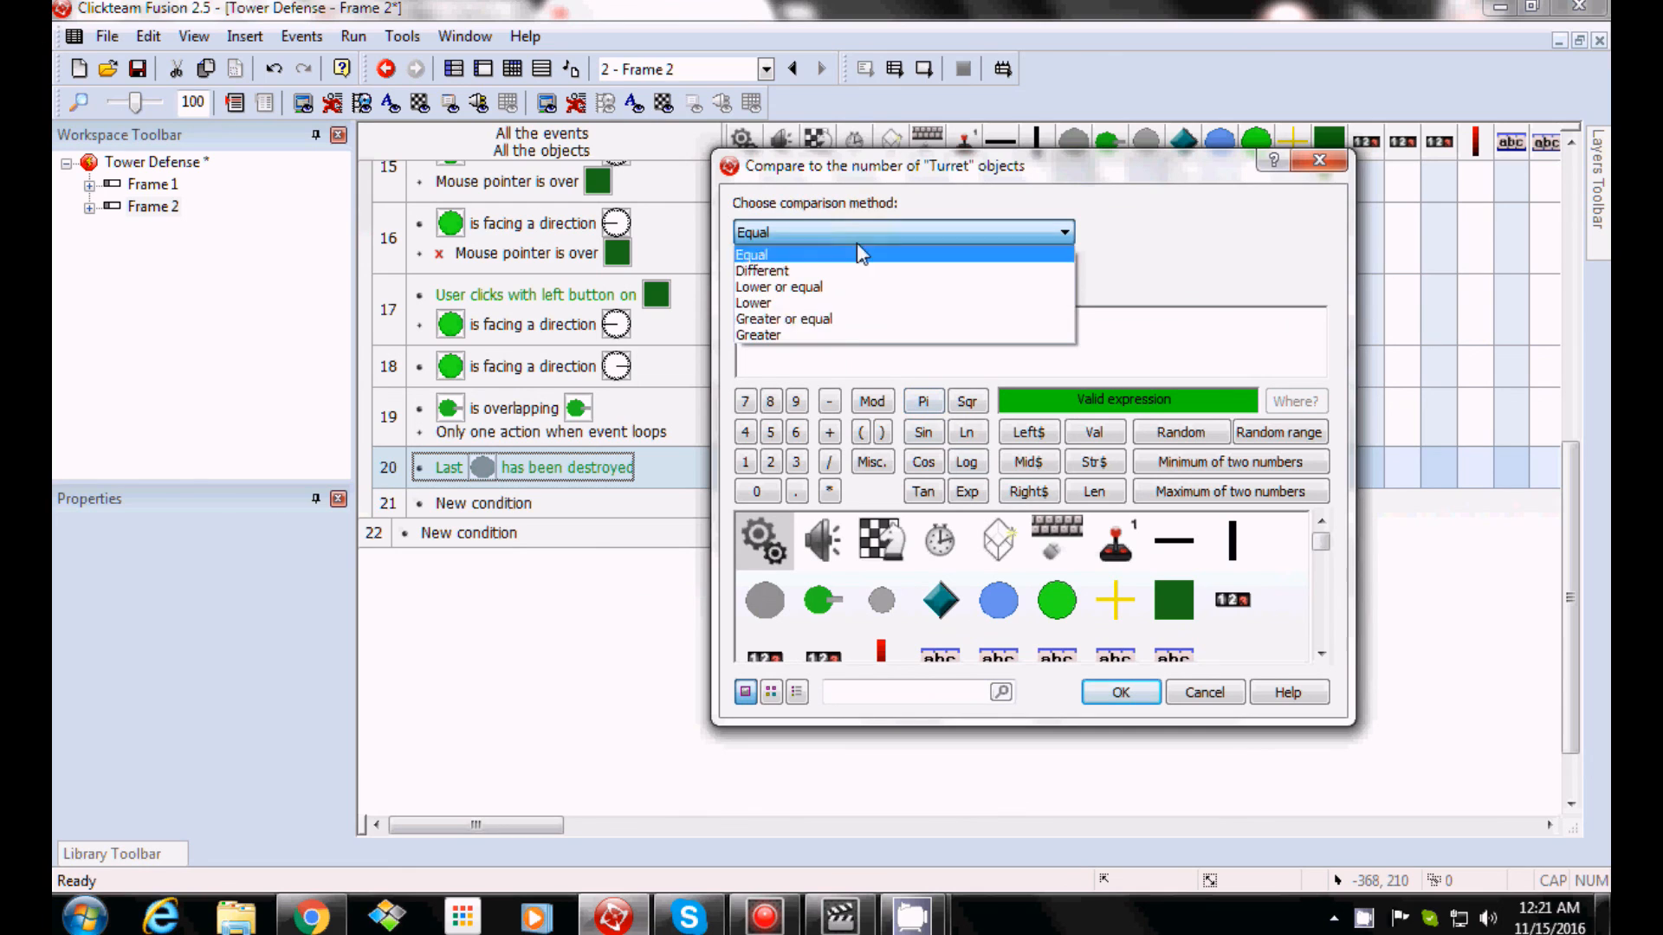
left_click(858, 318)
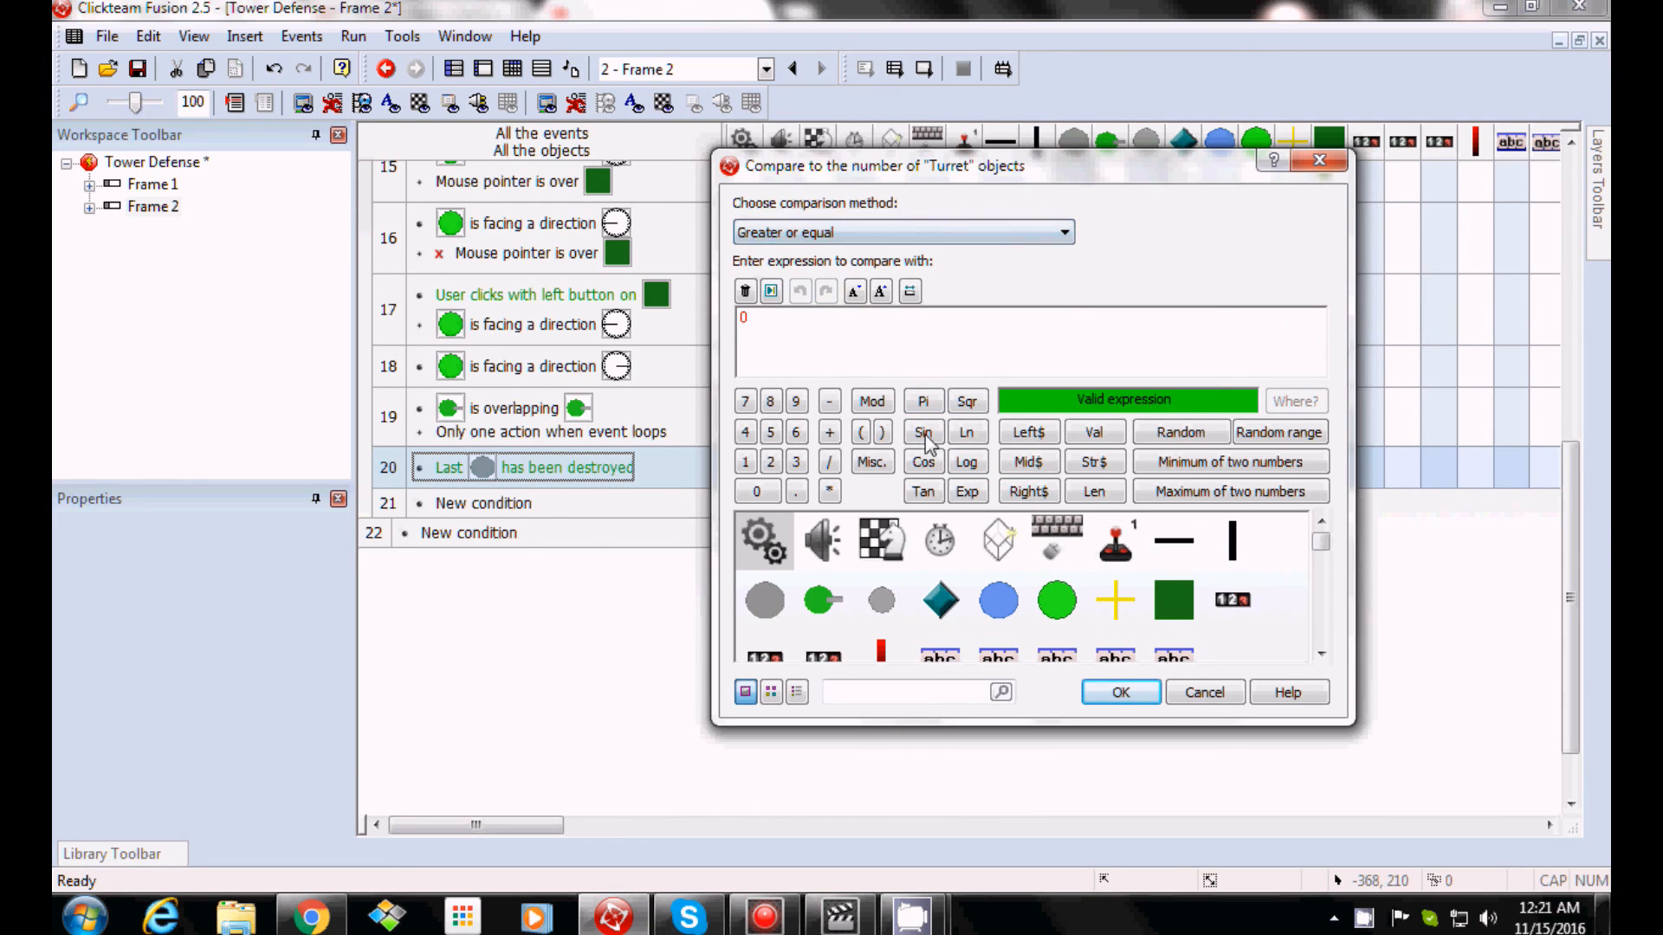
left_click(1121, 693)
Copy the tile-click event's create actions to the detectors-destroyed event and delete the Create Turret action, leaving only the Detector creation.
mouse_move(887, 302)
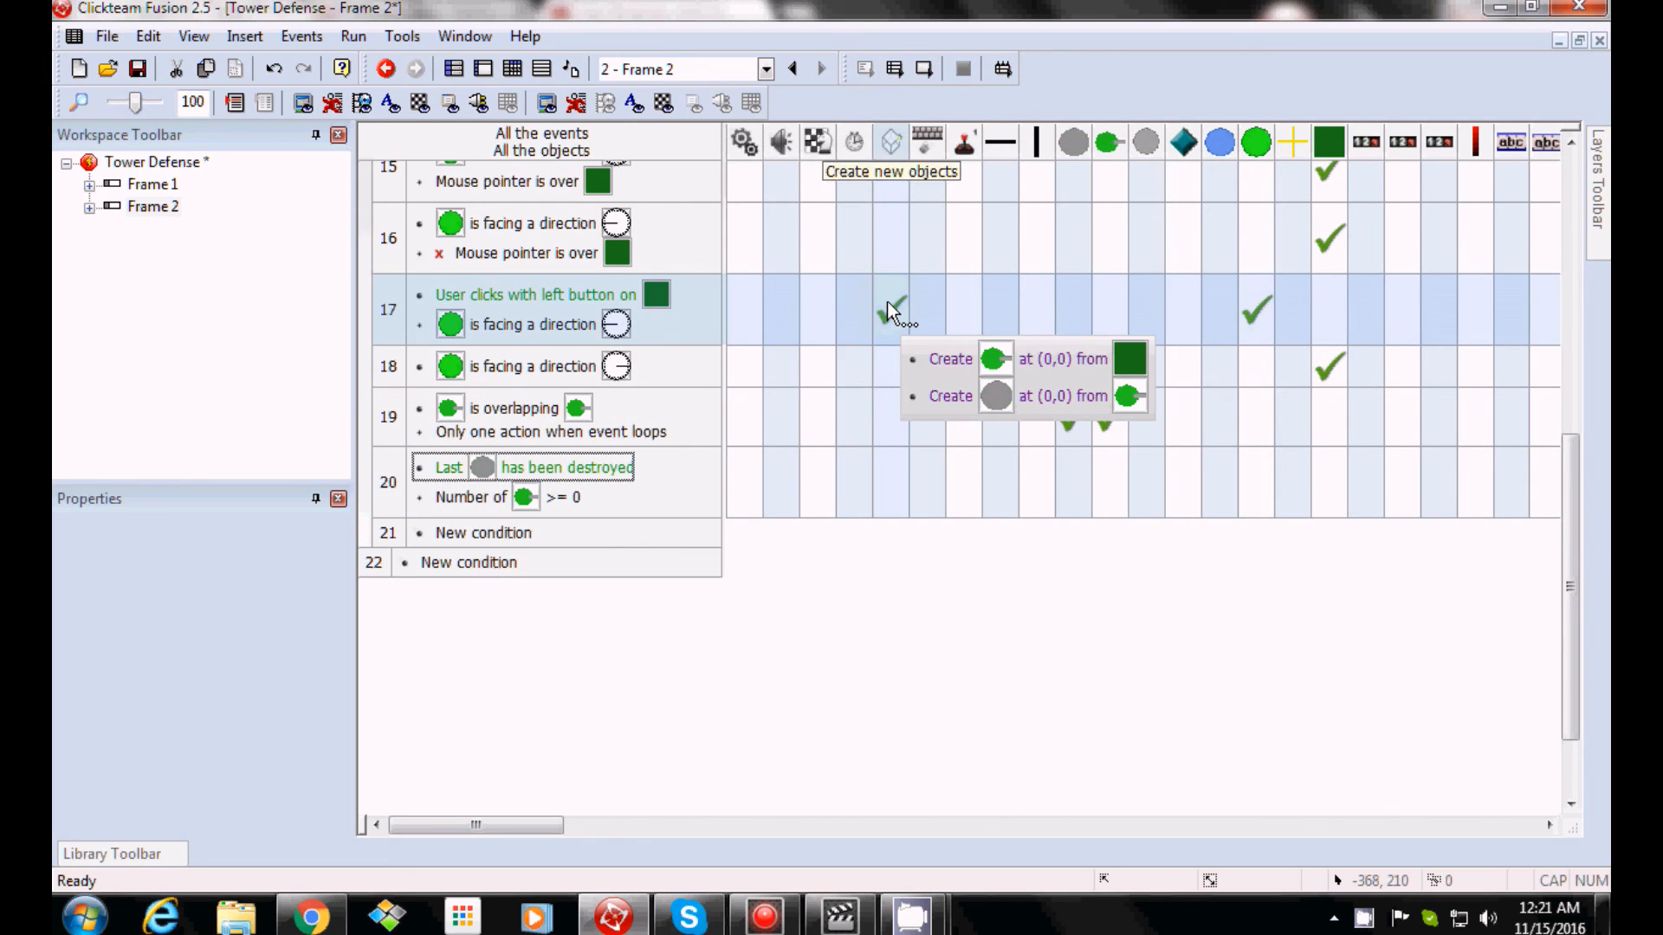
left_click(887, 491)
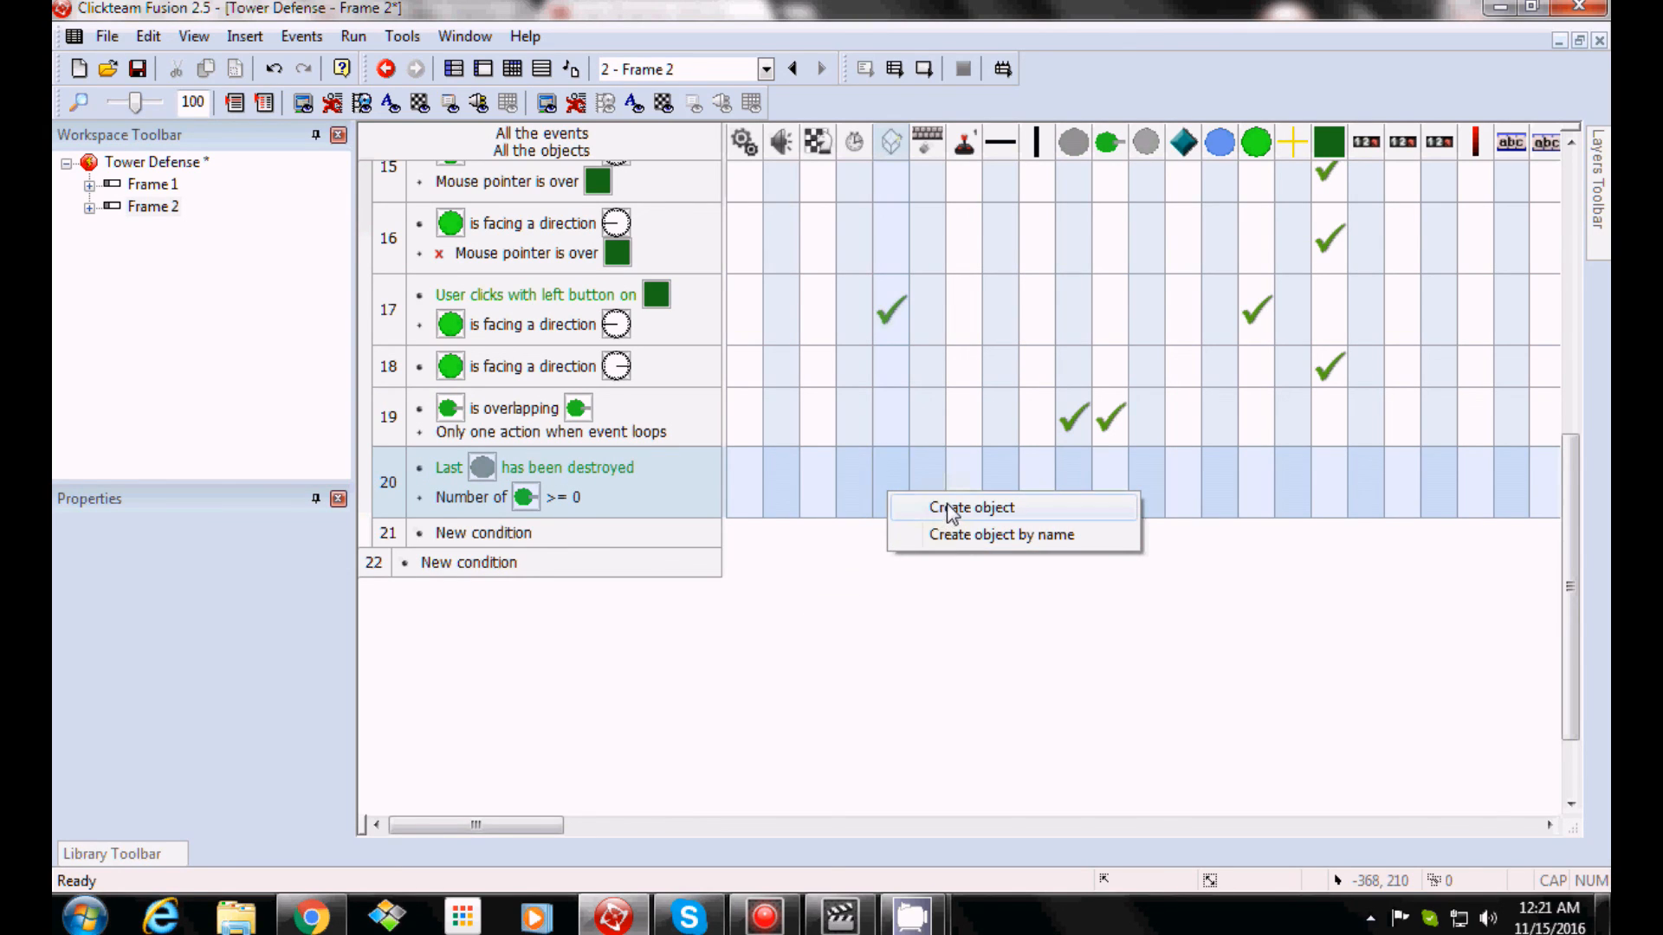
left_click(840, 613)
mouse_move(886, 307)
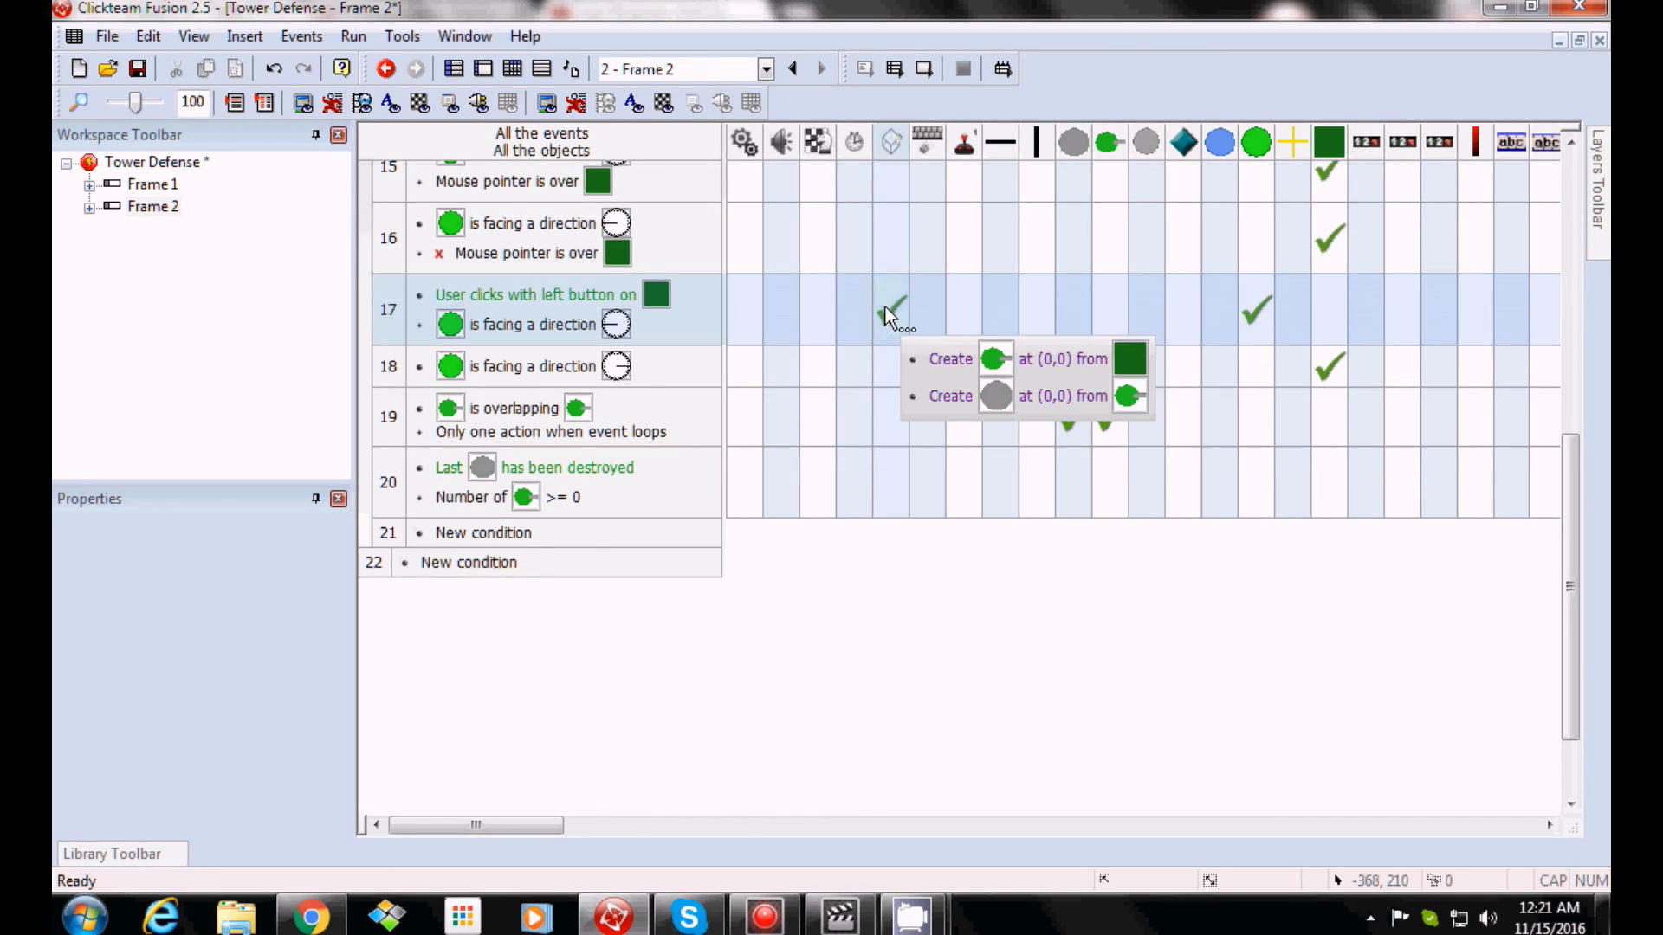
left_click_drag(886, 300, 885, 481)
right_click(883, 478)
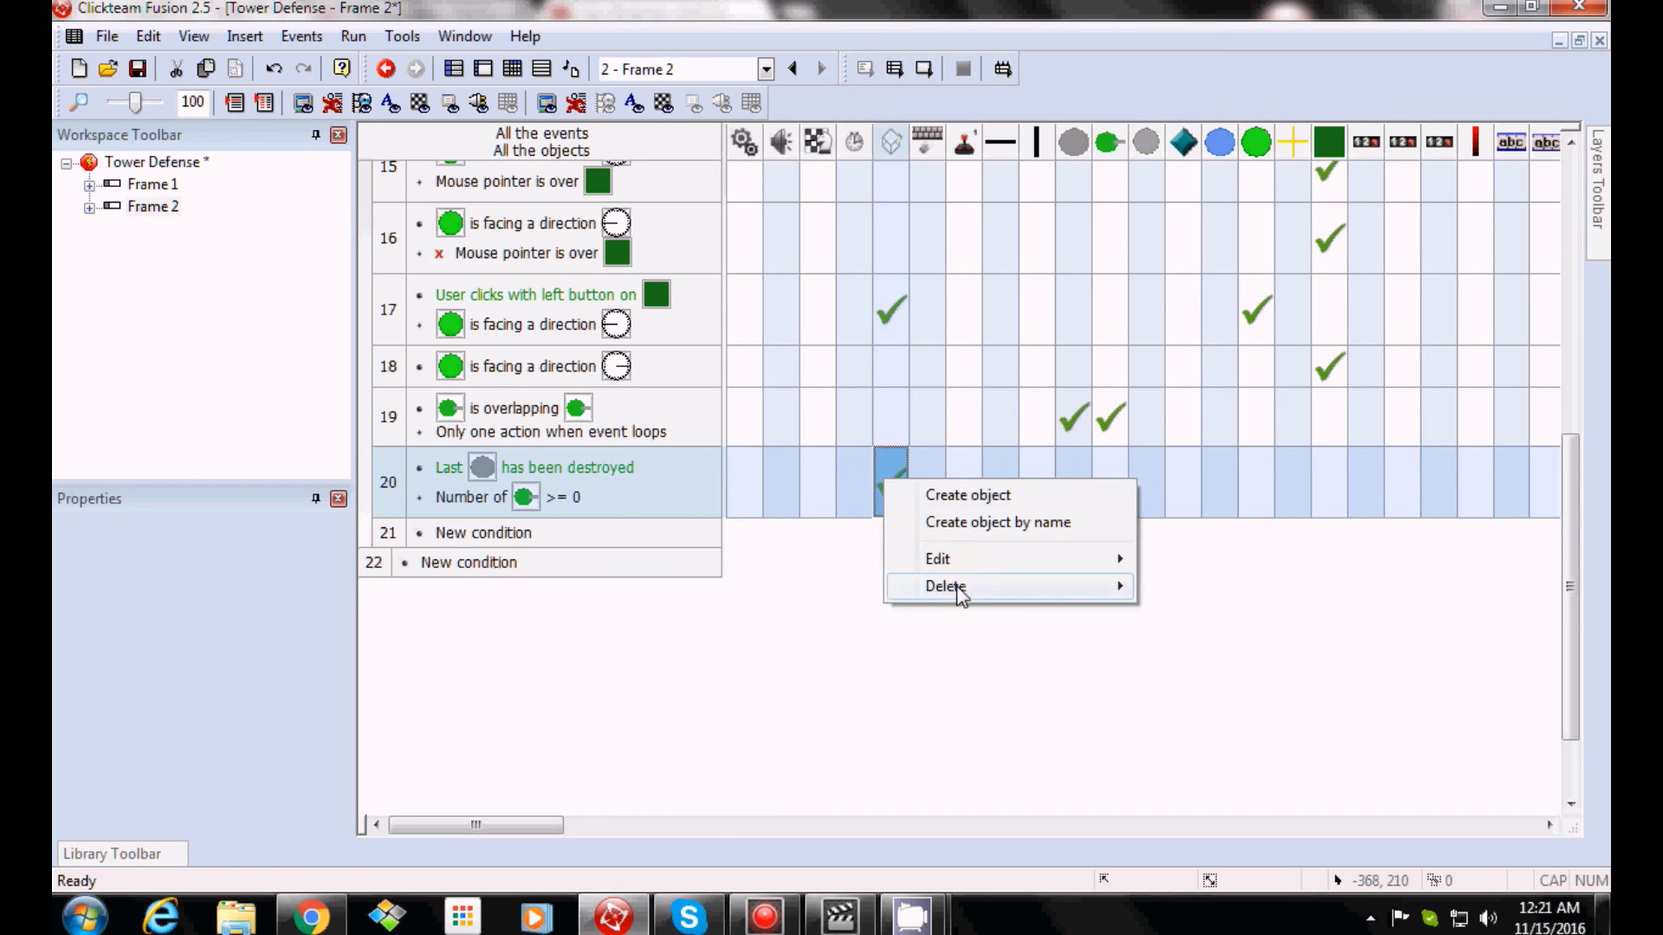
mouse_move(965, 586)
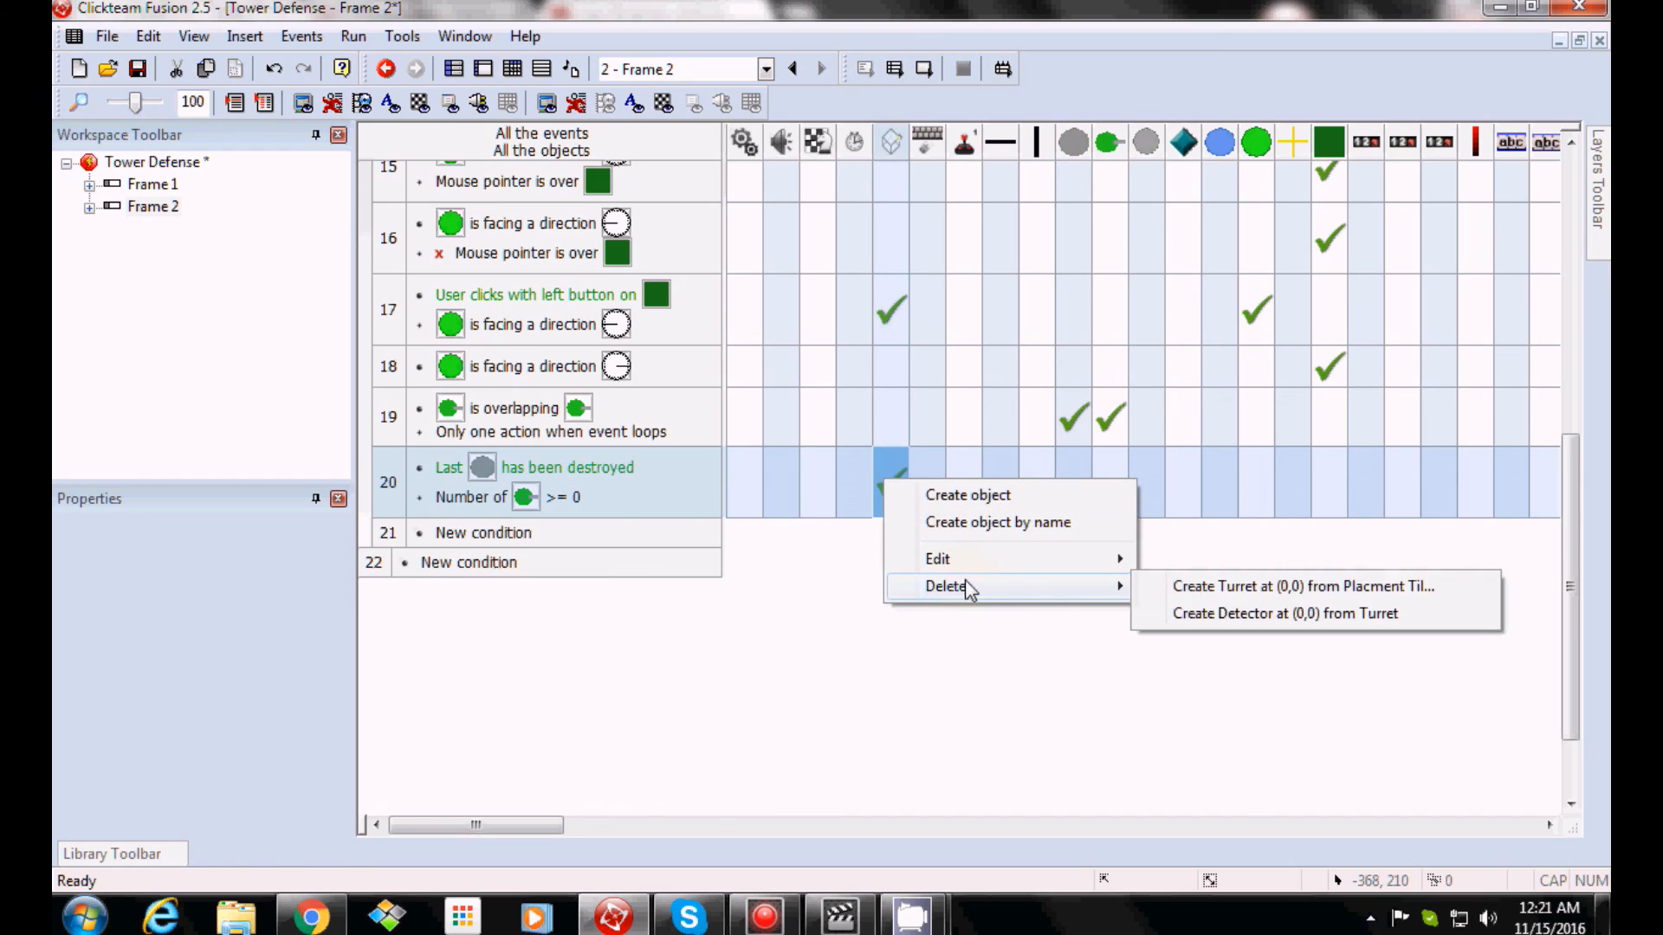
left_click(1250, 585)
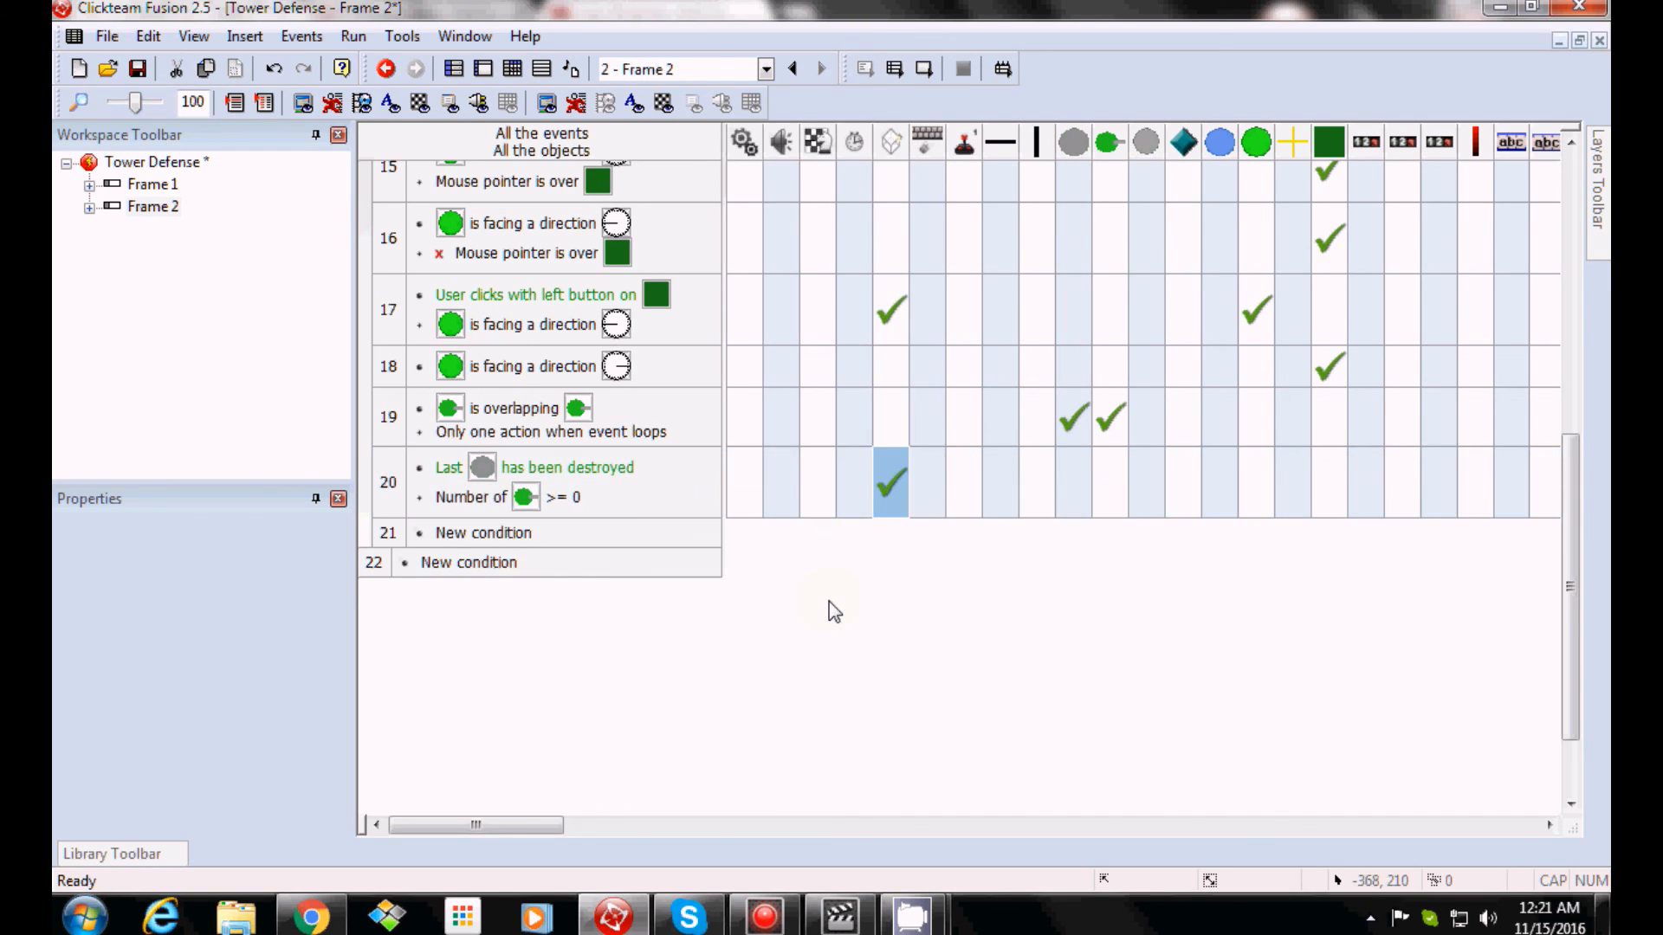
Run the current frame and place three turrets: one on the upper-right grass, one on the lower grass and one at the far-left edge.
left_click(353, 35)
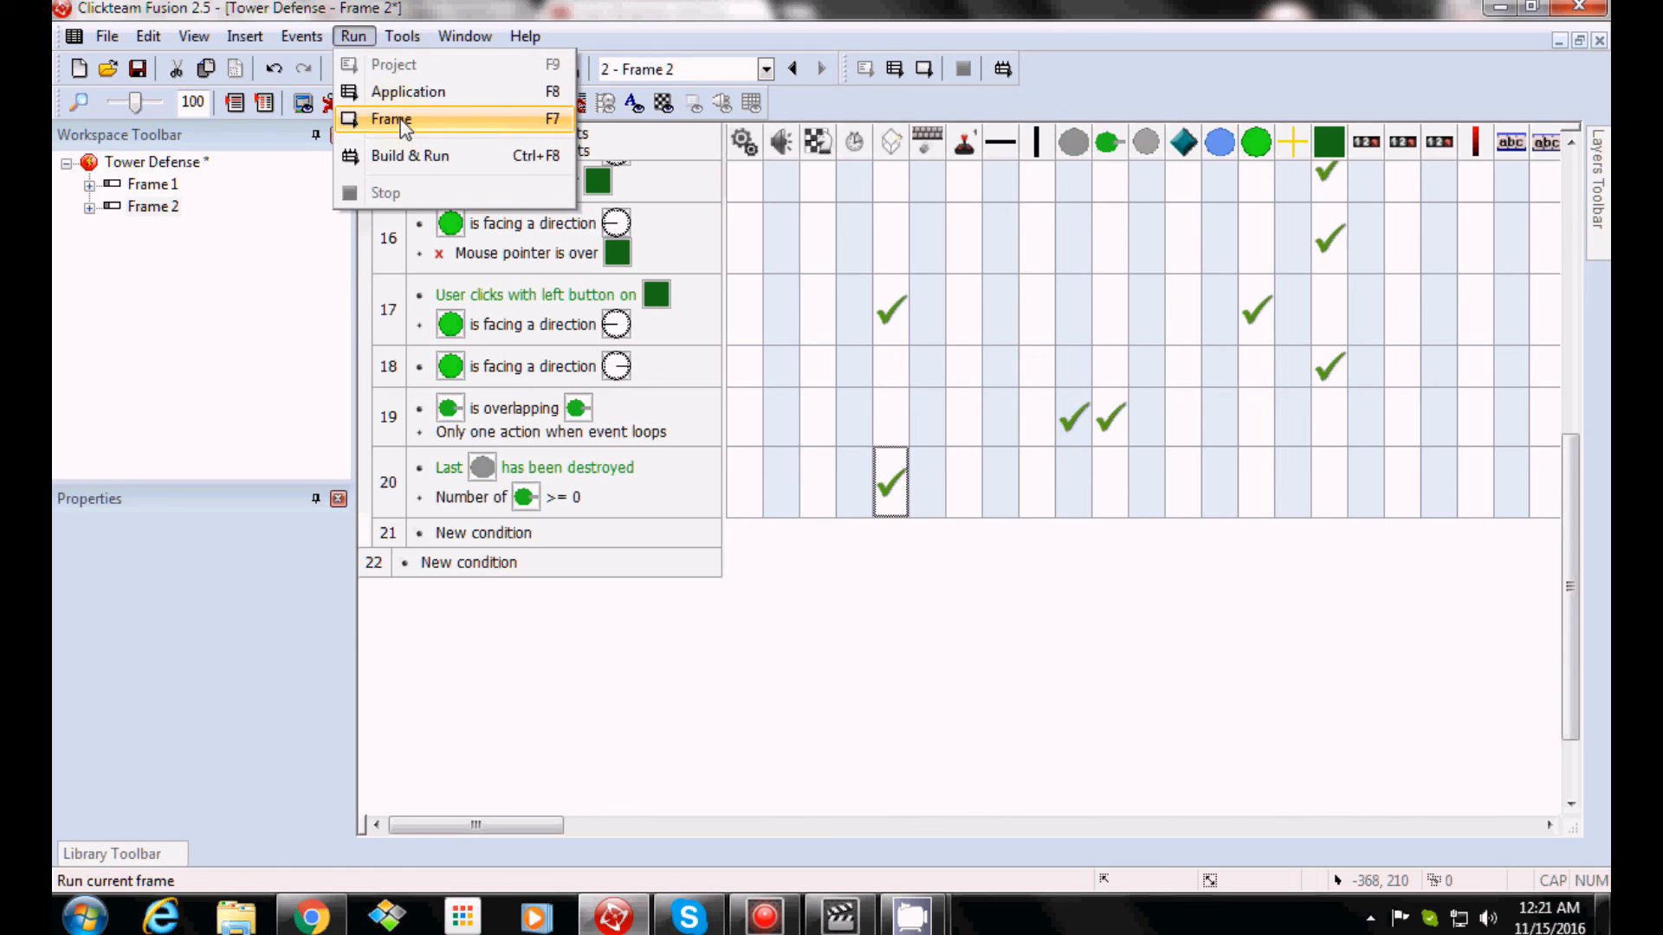
left_click(405, 128)
left_click(1166, 229)
left_click(967, 295)
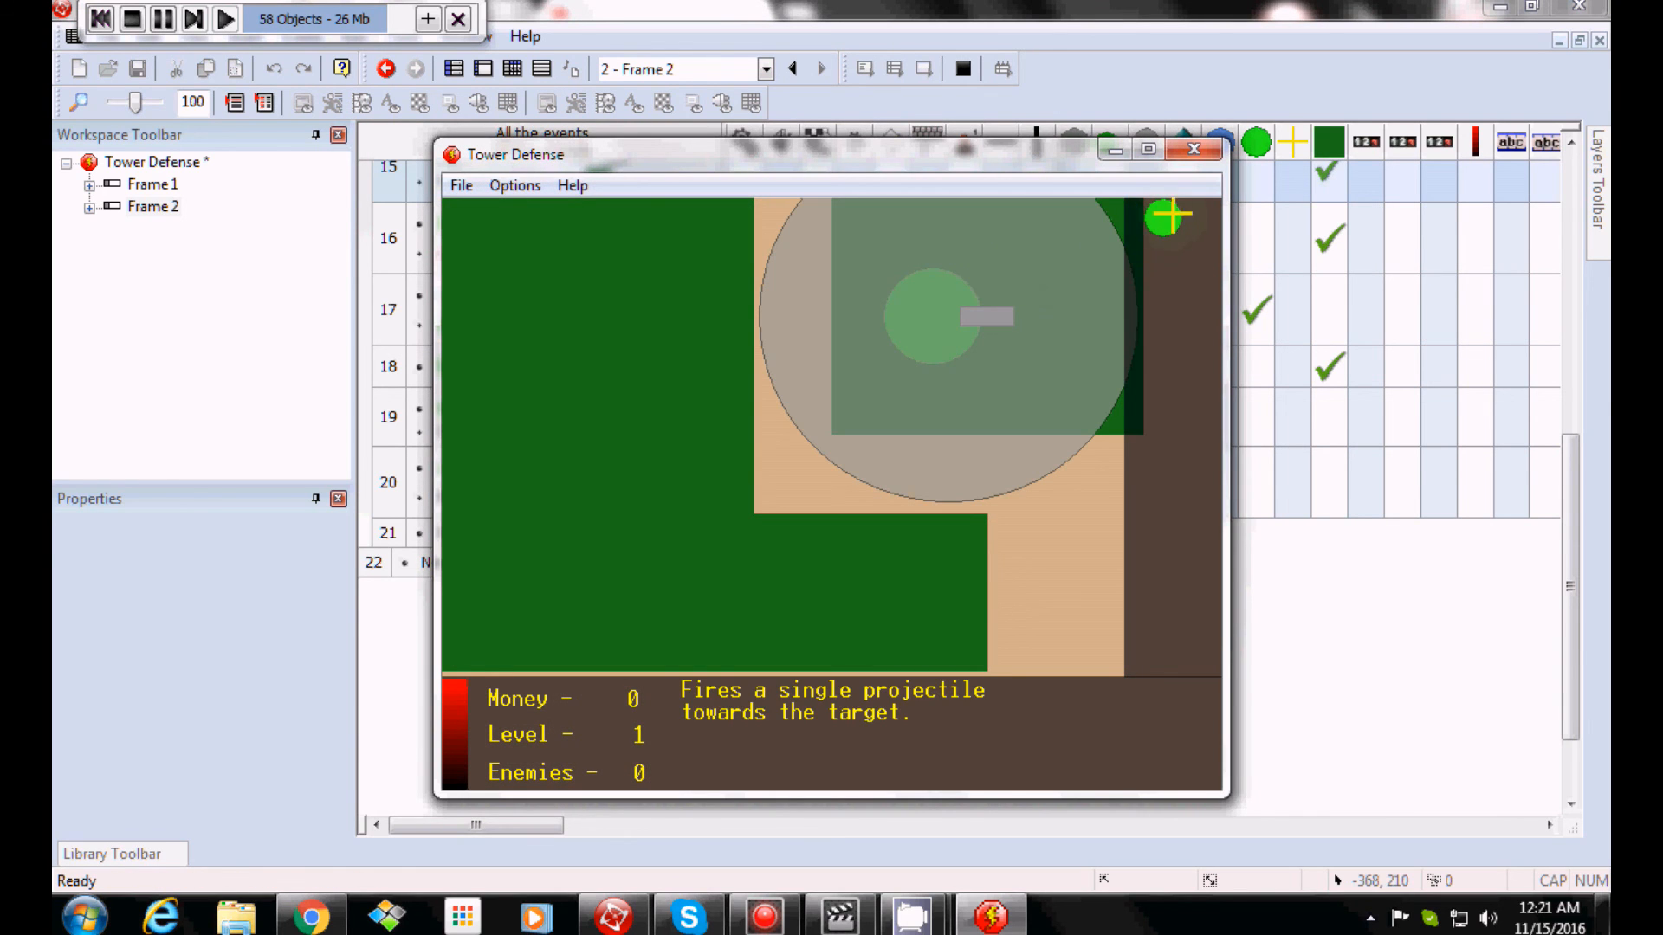
left_click(1168, 217)
left_click(699, 629)
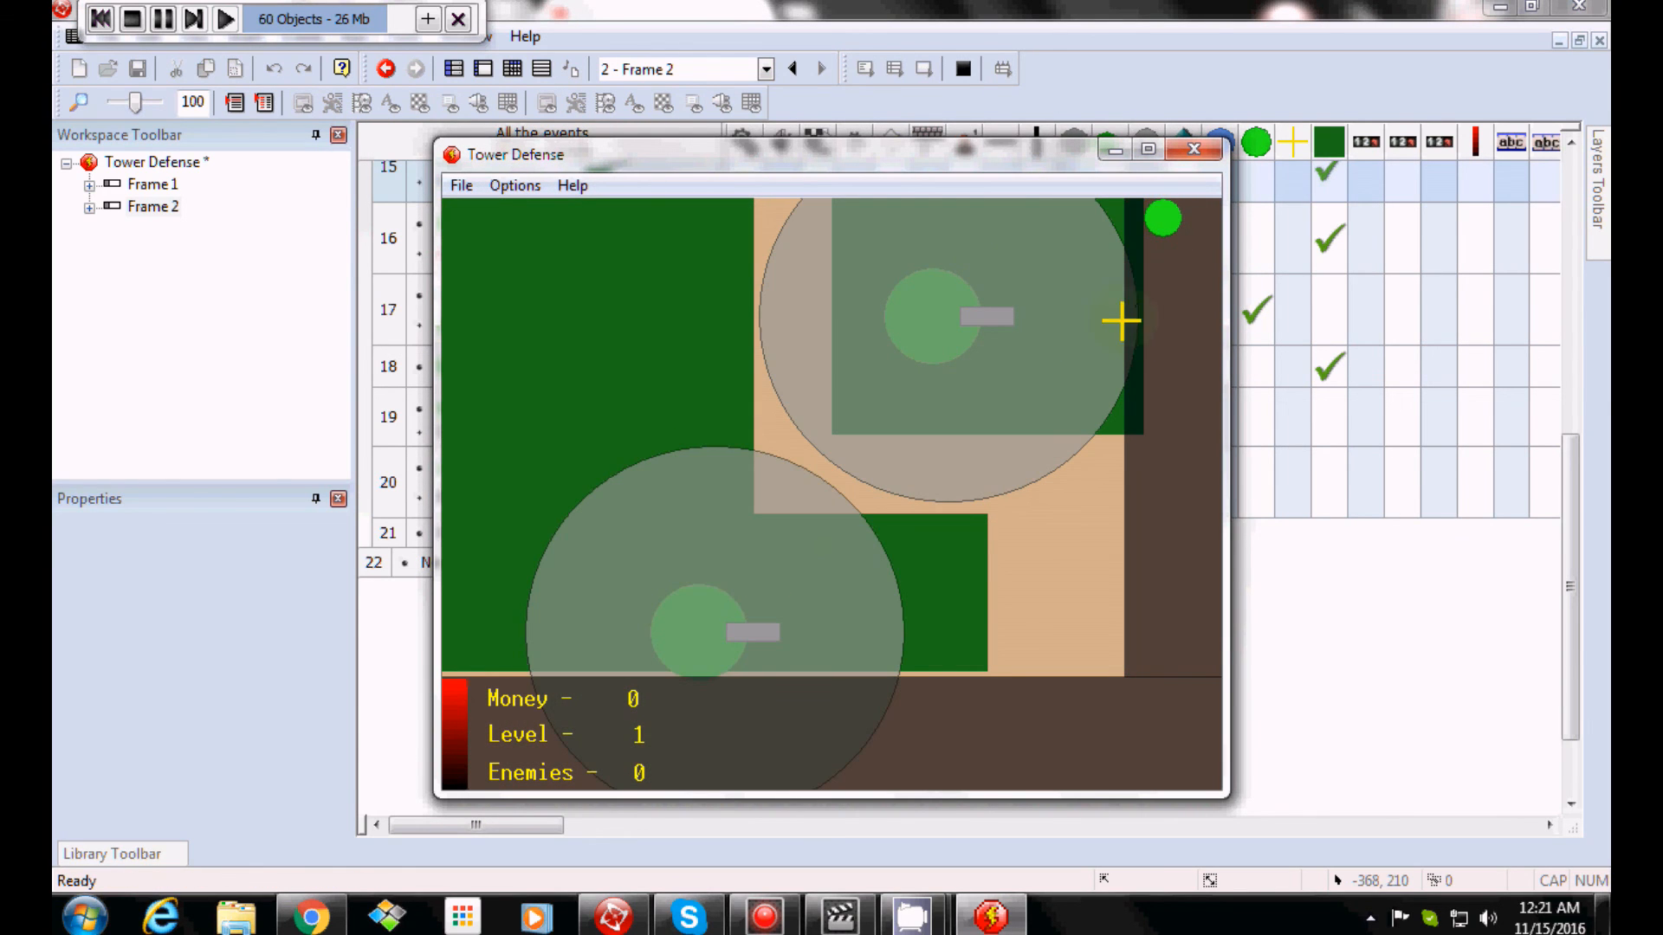
left_click(1165, 215)
left_click(508, 375)
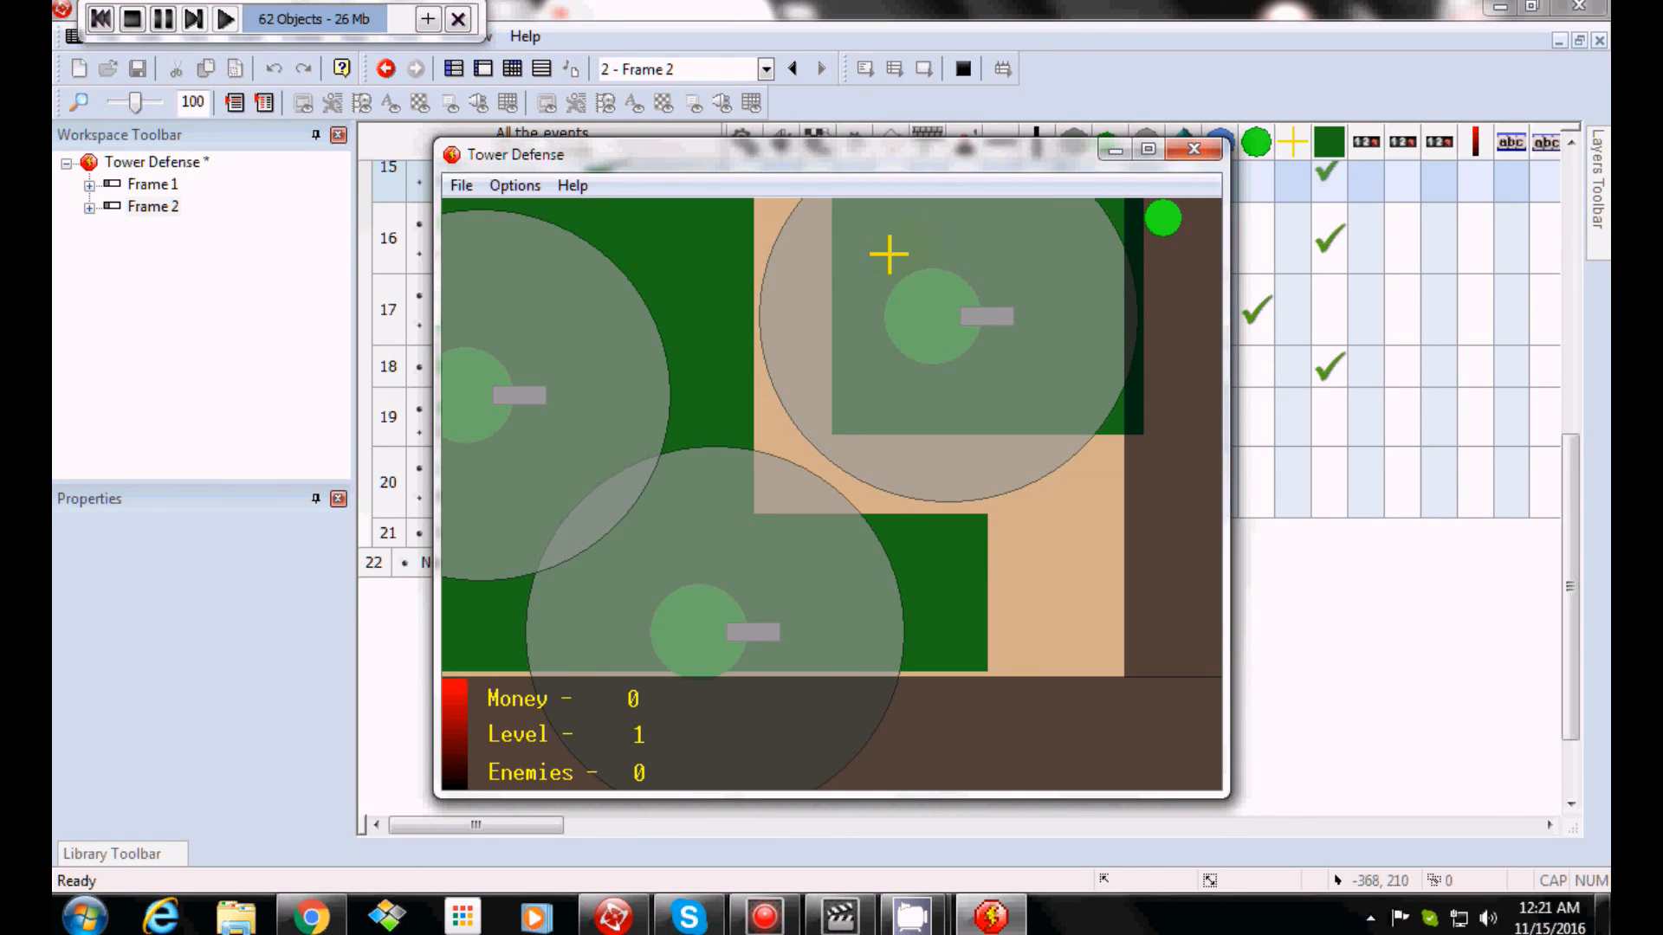
Test stacking on the three placed turrets, re-place turrets on the upper-right and lower grass, and close the game.
left_click(912, 316)
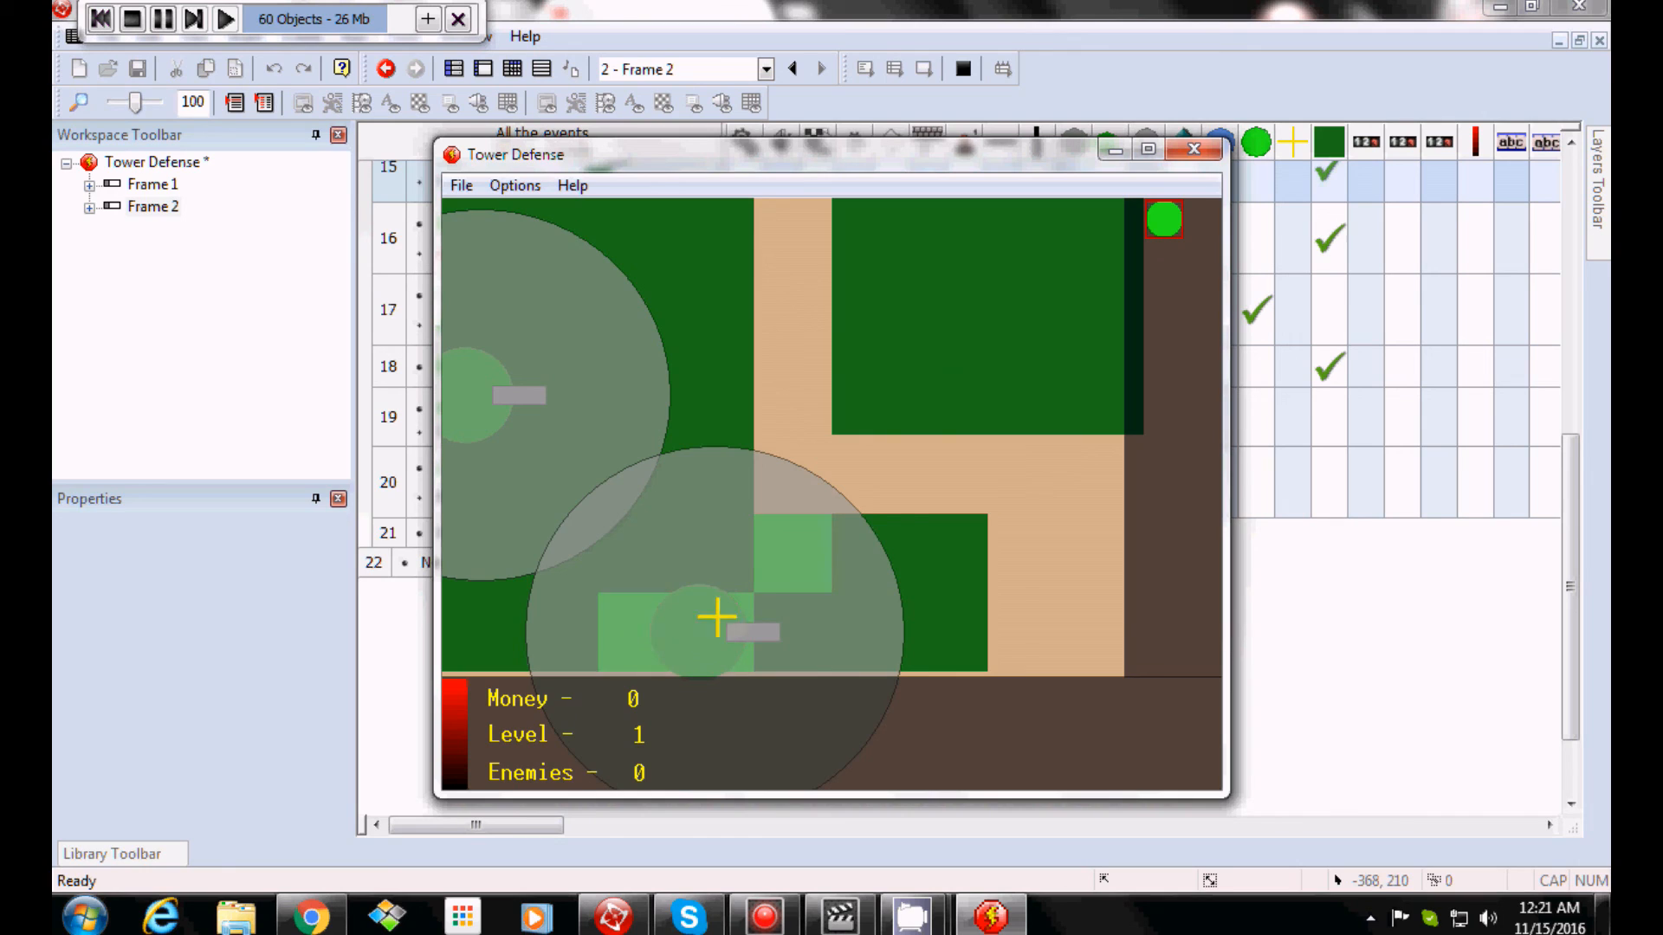
left_click(719, 618)
left_click(1162, 218)
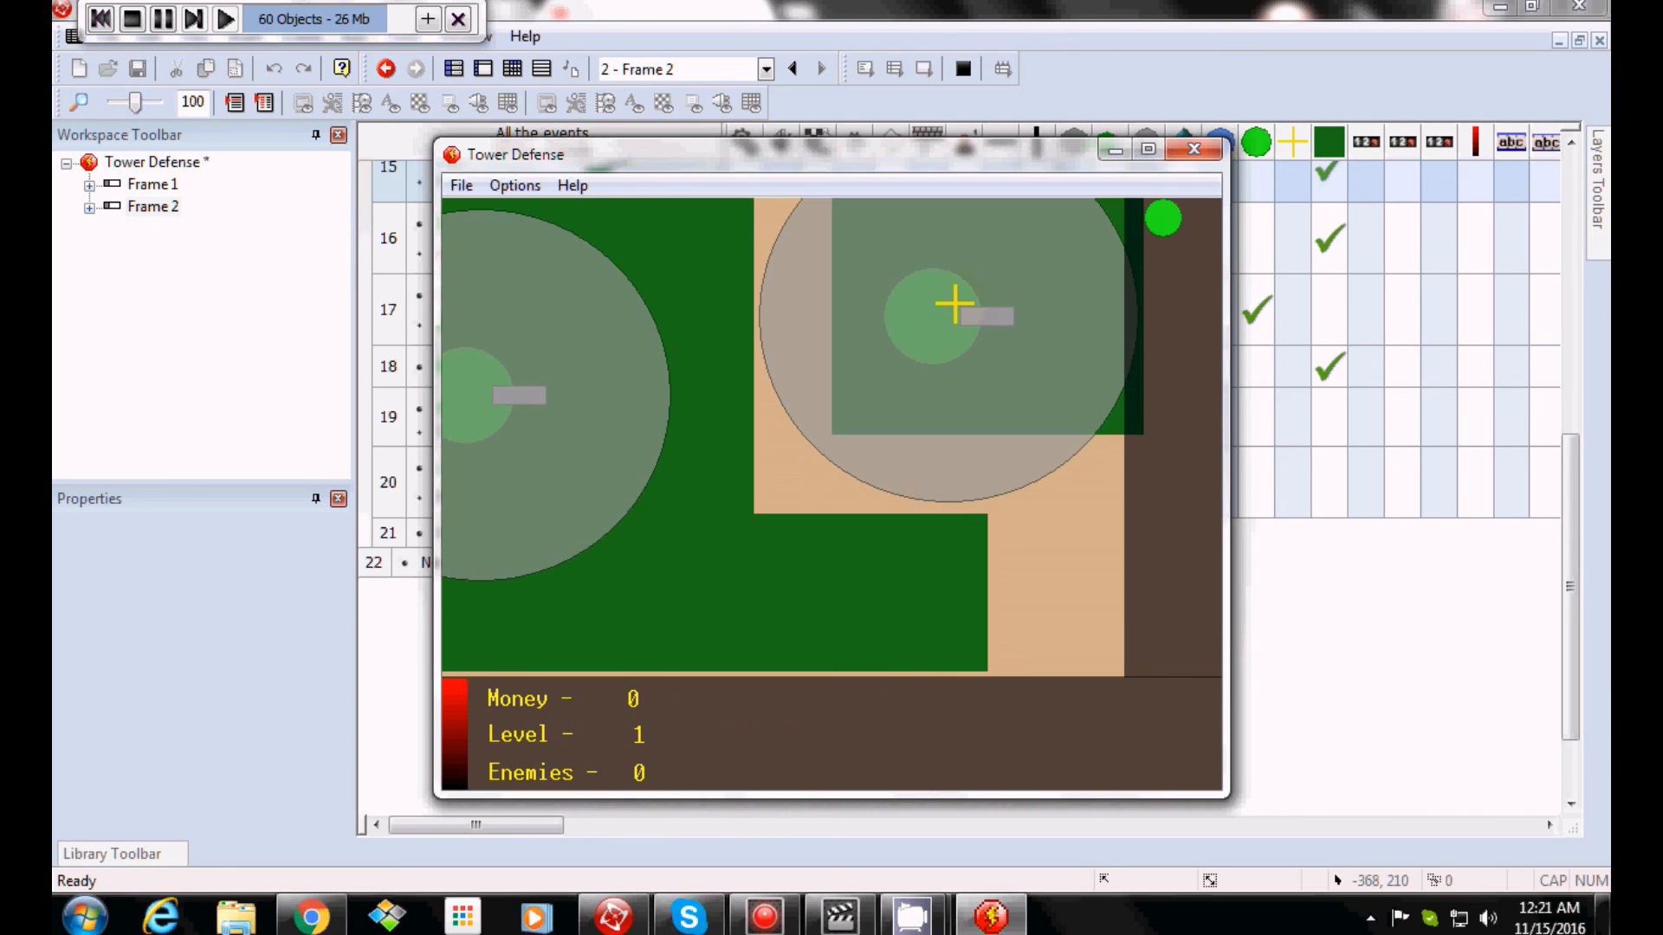
left_click(1161, 217)
left_click(864, 630)
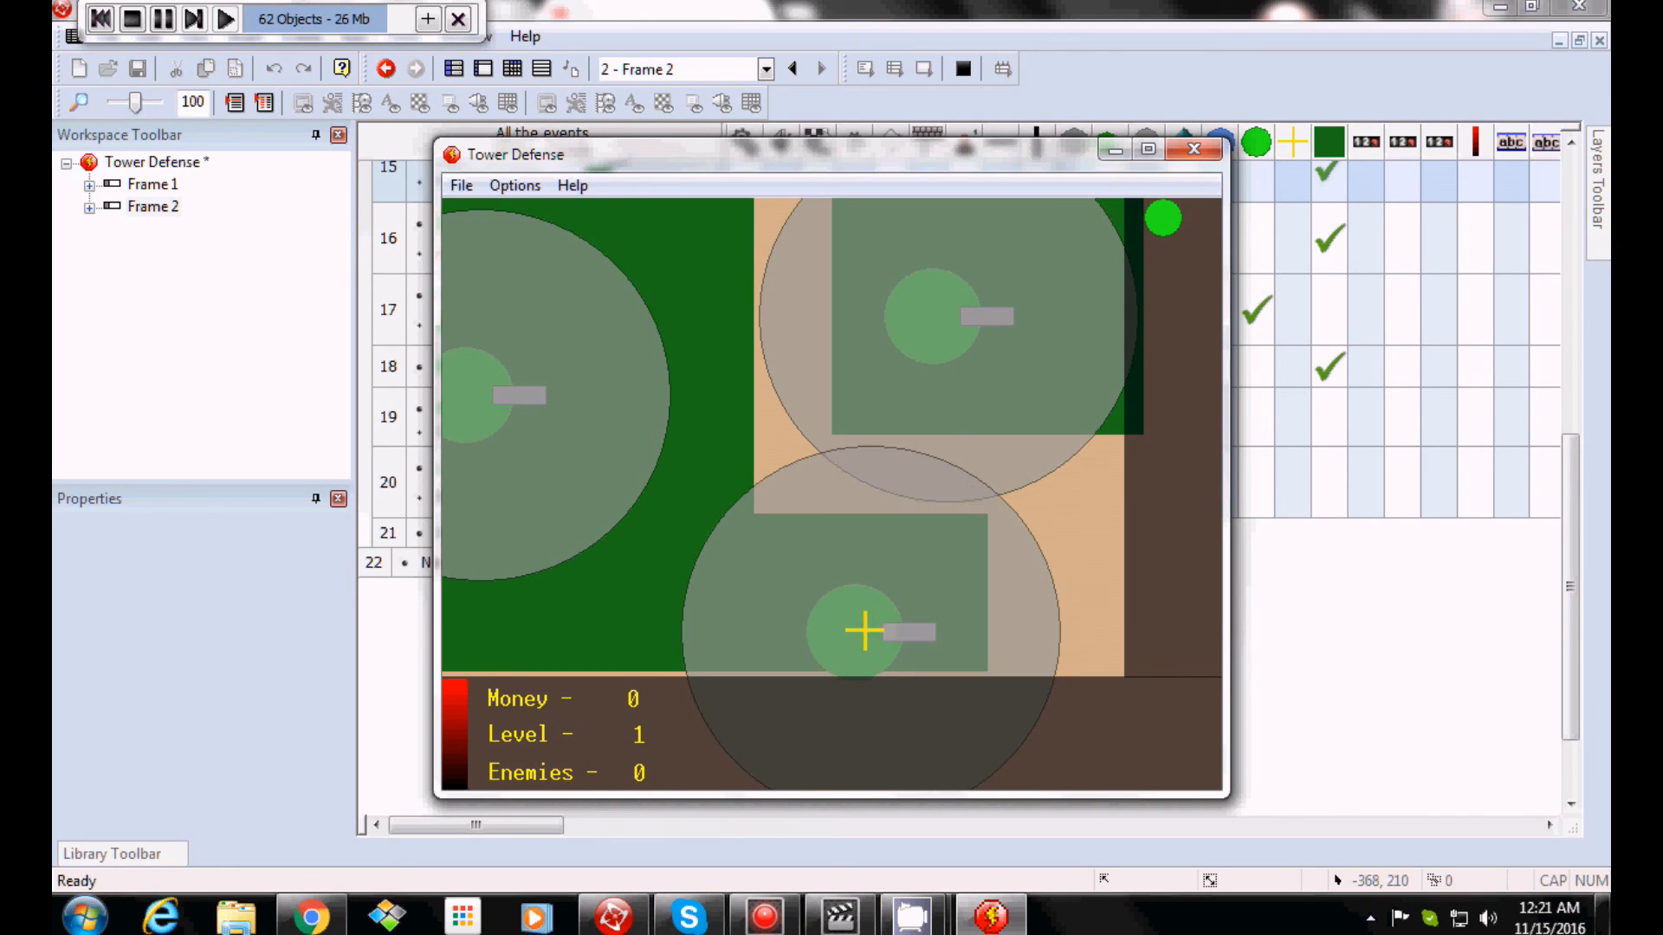
left_click(486, 400)
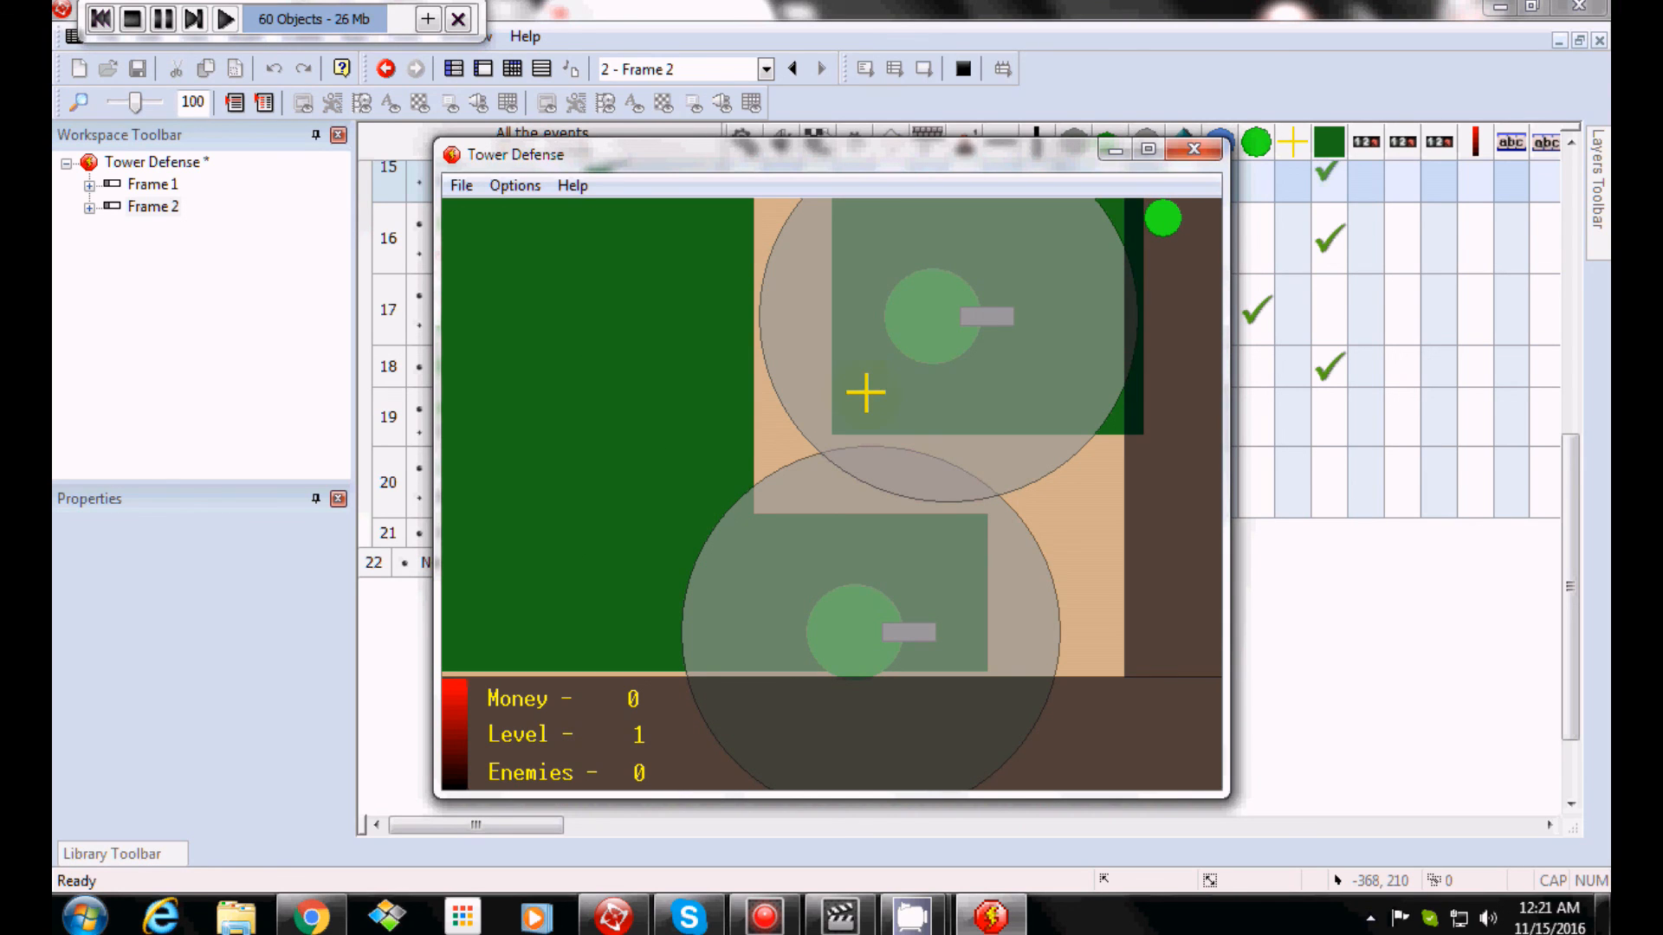
left_click(1194, 149)
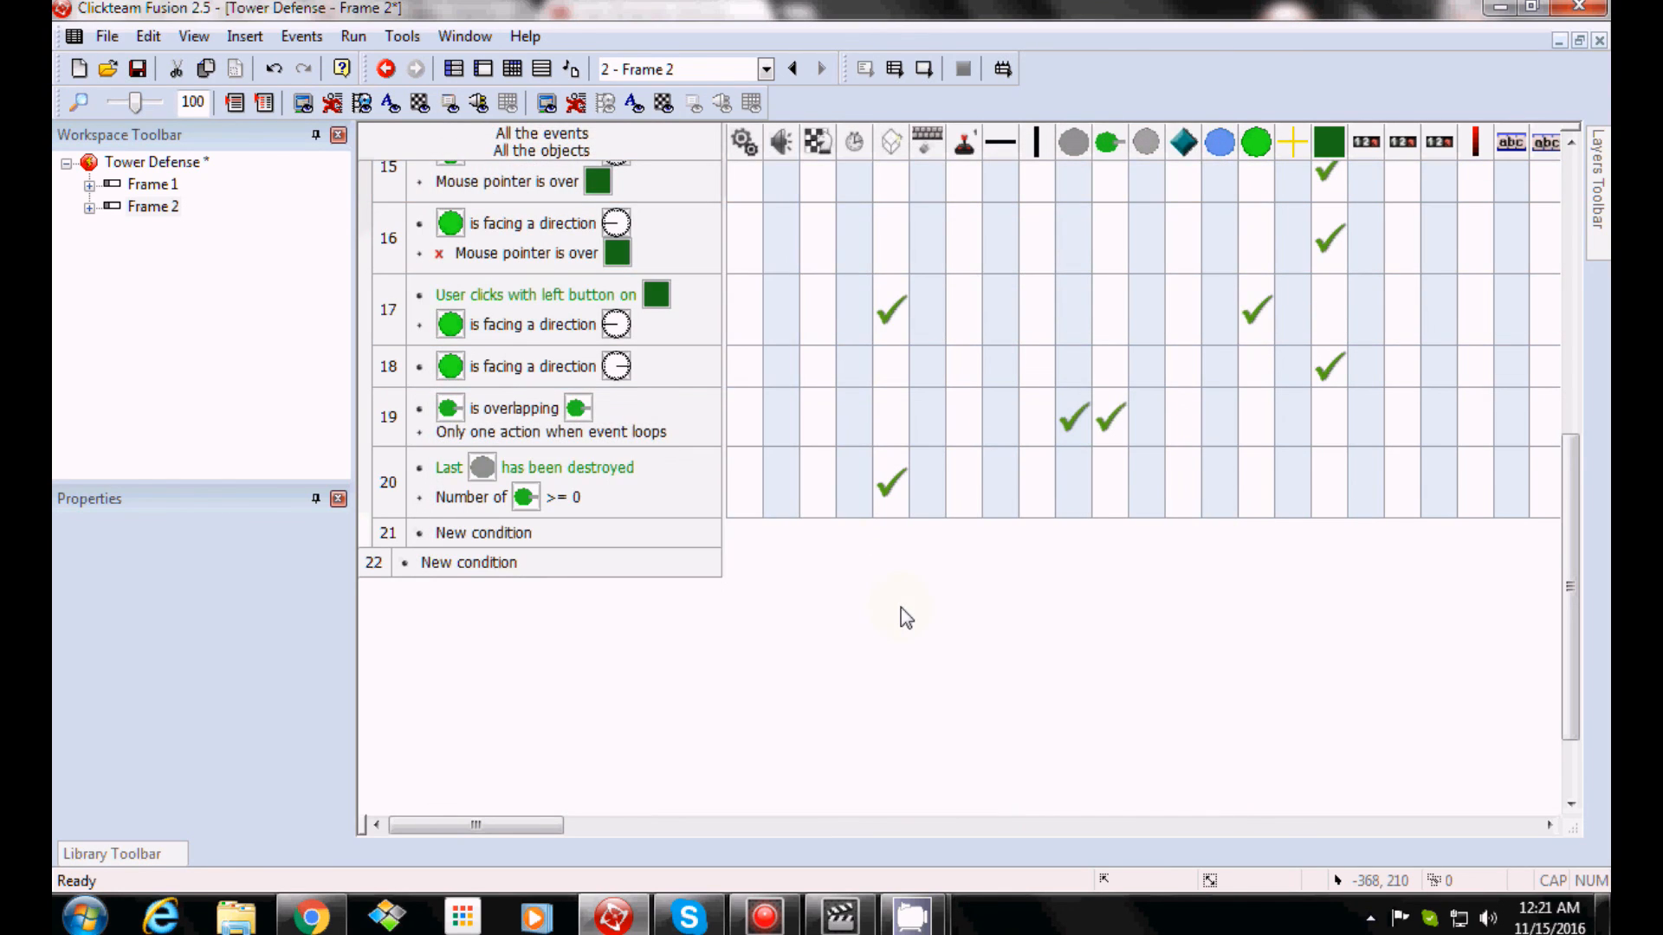